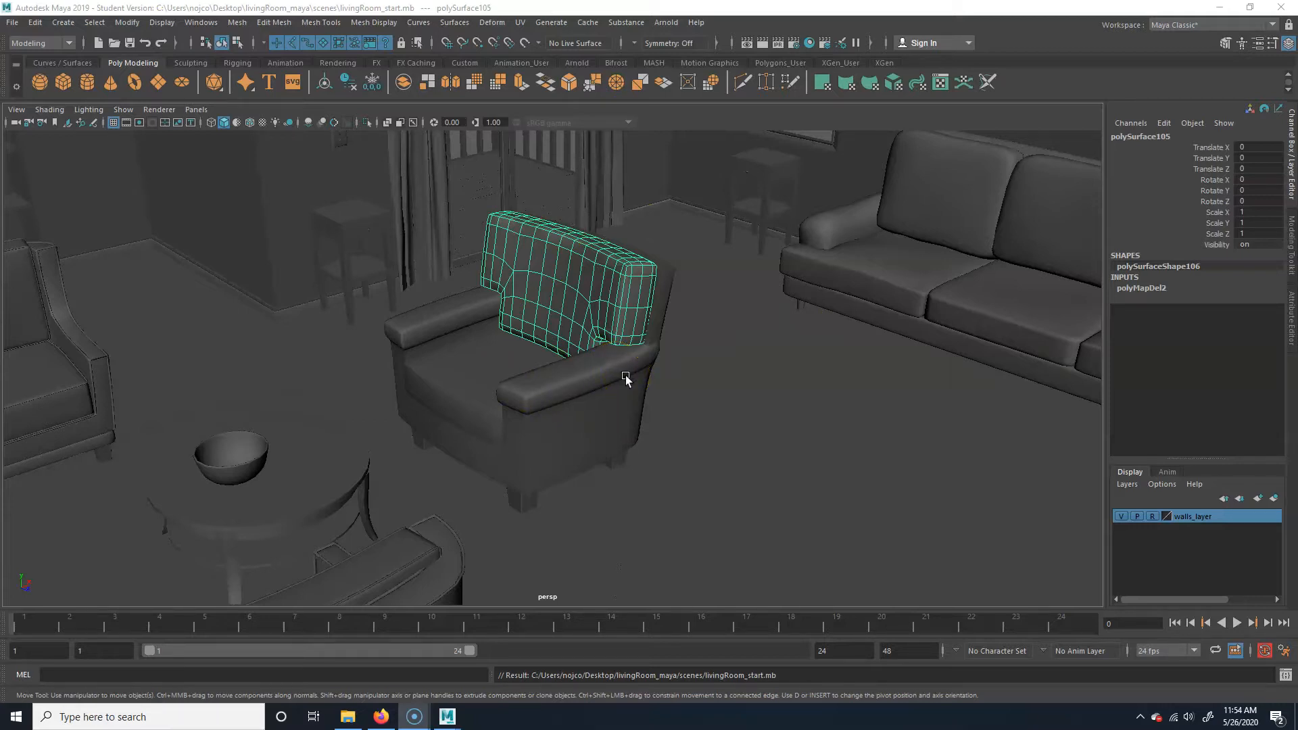
# - Examine the living room's sofa, armchairs and round rug by selecting their meshes one after another
pyautogui.click(973, 249)
pyautogui.click(929, 340)
pyautogui.click(958, 351)
pyautogui.click(609, 387)
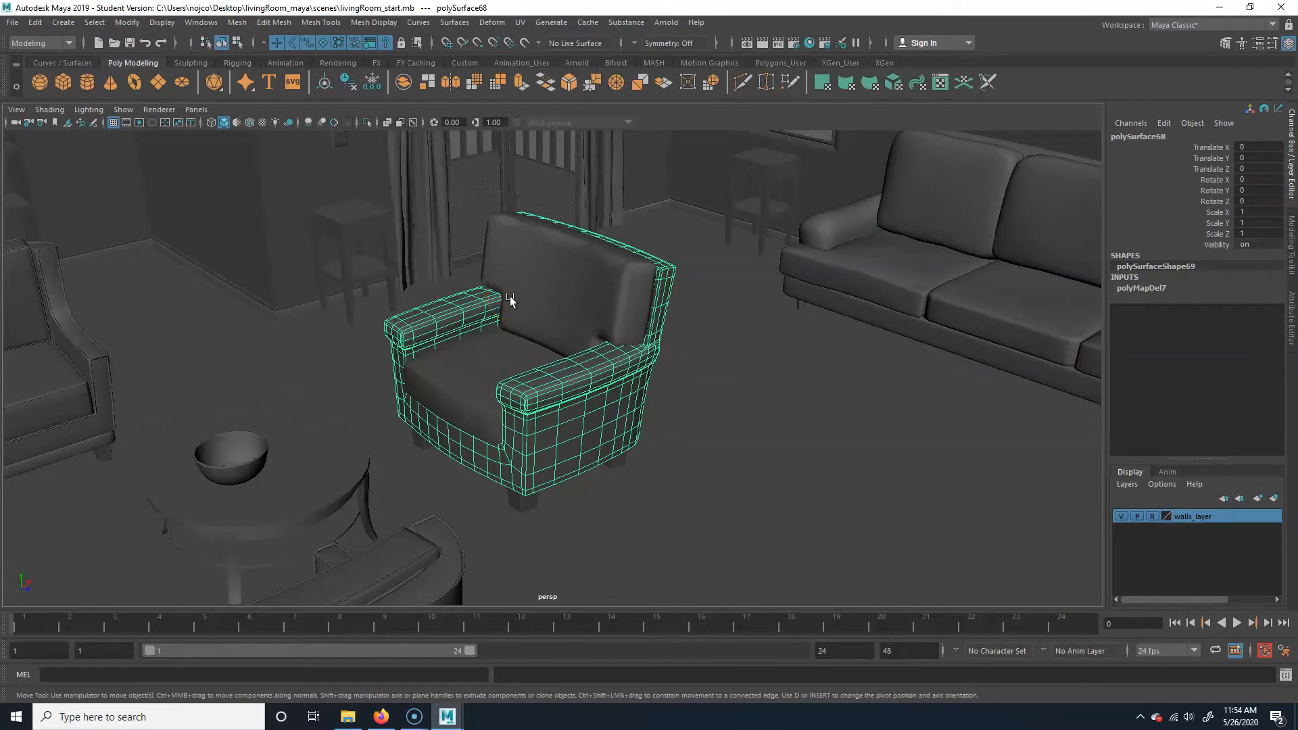
pyautogui.keyDown('alt'); pyautogui.moveTo(379, 326); pyautogui.dragTo(259, 403); pyautogui.keyUp('alt')
pyautogui.keyDown('alt'); pyautogui.moveTo(259, 403); pyautogui.dragTo(333, 426, button='right'); pyautogui.keyUp('alt')
pyautogui.click(409, 313)
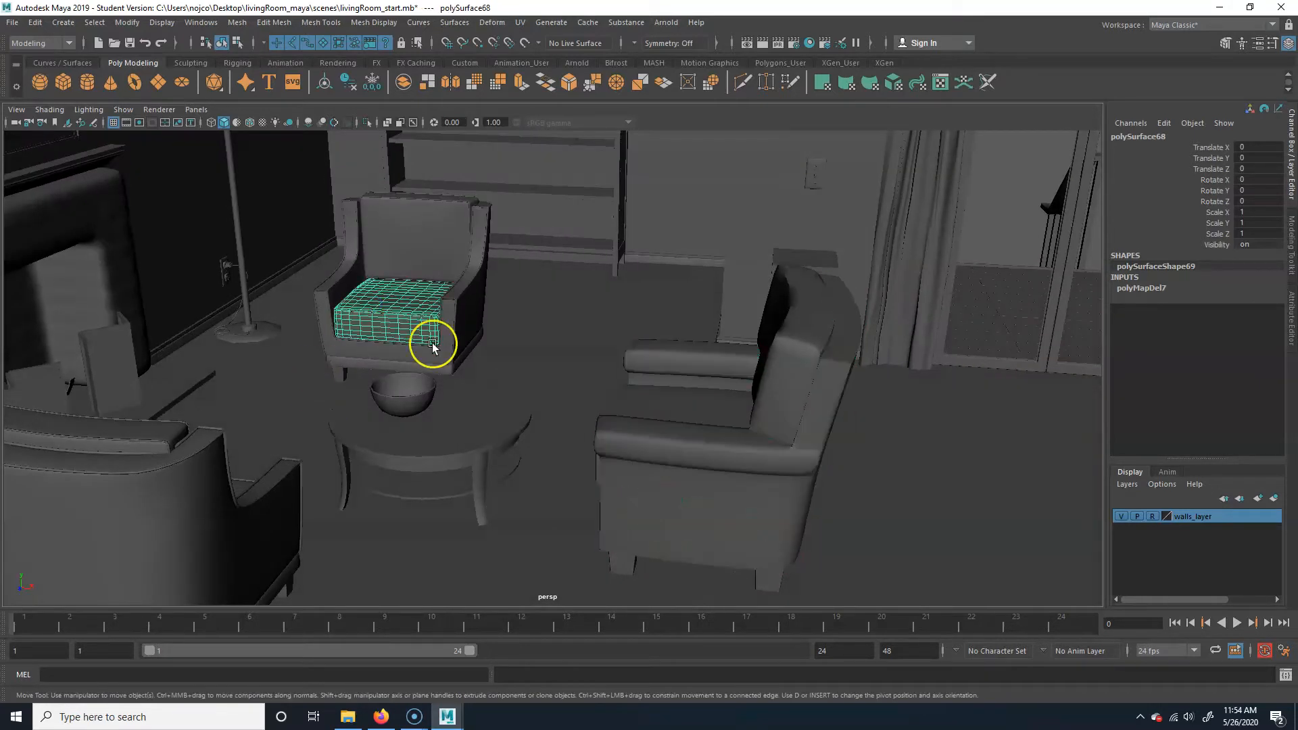
pyautogui.keyDown('alt'); pyautogui.moveTo(432, 342); pyautogui.dragTo(548, 363); pyautogui.keyUp('alt')
pyautogui.click(348, 531)
pyautogui.keyDown('alt'); pyautogui.moveTo(348, 531); pyautogui.dragTo(609, 327); pyautogui.keyUp('alt')
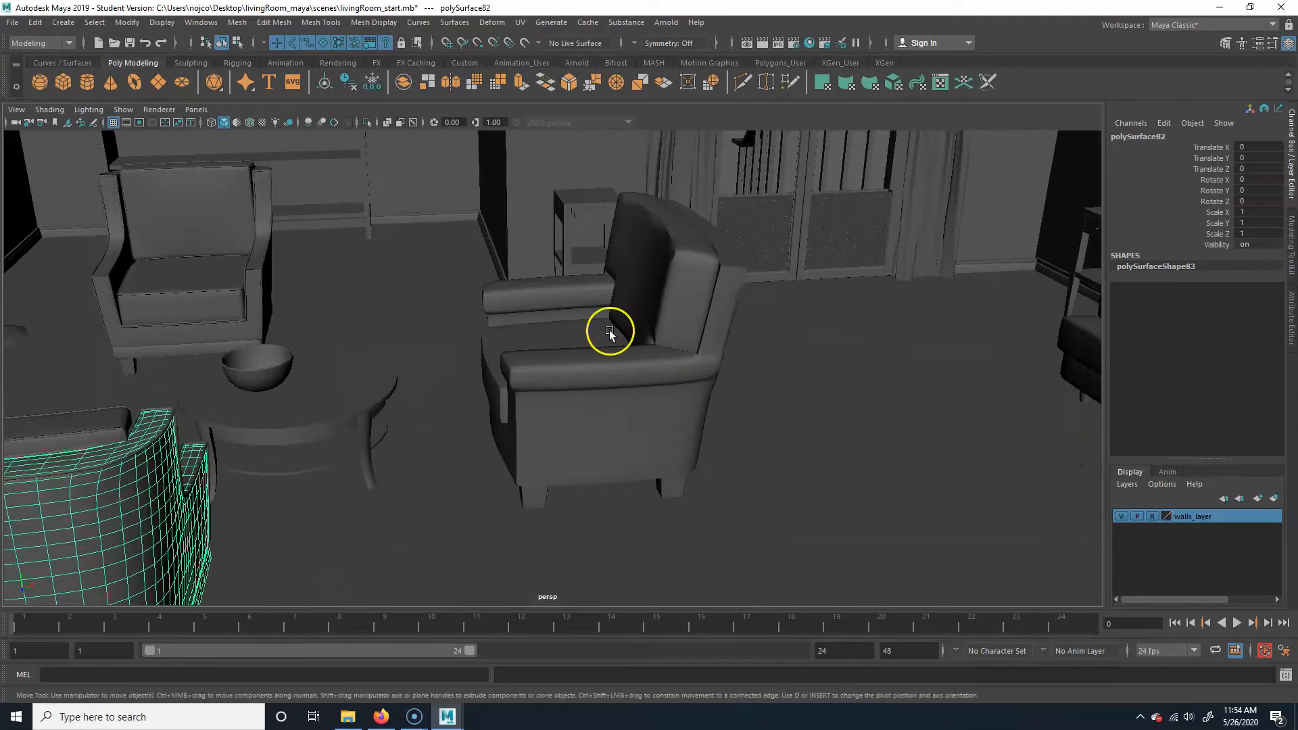
pyautogui.click(517, 599)
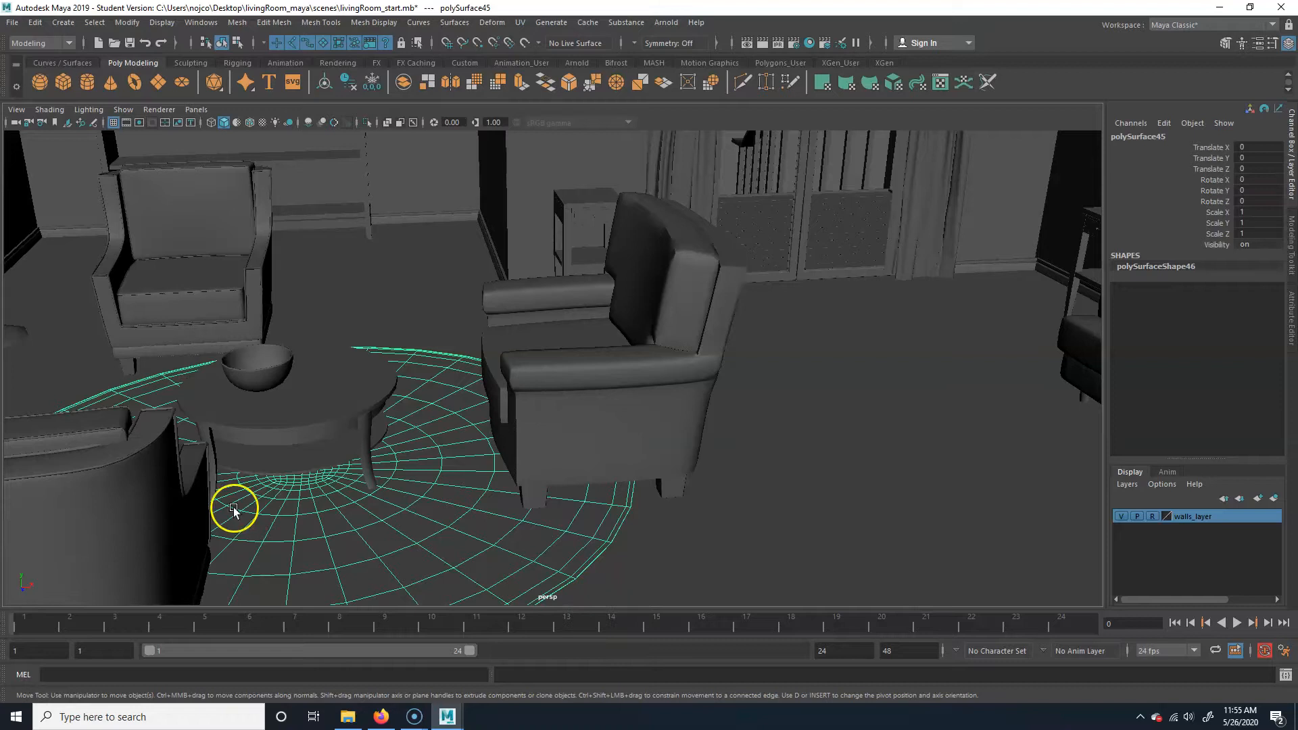
# - Select the front corner leg of the armchair that stands between the coffee table and the sofa
pyautogui.keyDown('alt'); pyautogui.moveTo(464, 516); pyautogui.dragTo(247, 455, button='right'); pyautogui.keyUp('alt')
pyautogui.keyDown('alt'); pyautogui.moveTo(246, 455); pyautogui.dragTo(489, 475); pyautogui.keyUp('alt')
pyautogui.click(488, 475)
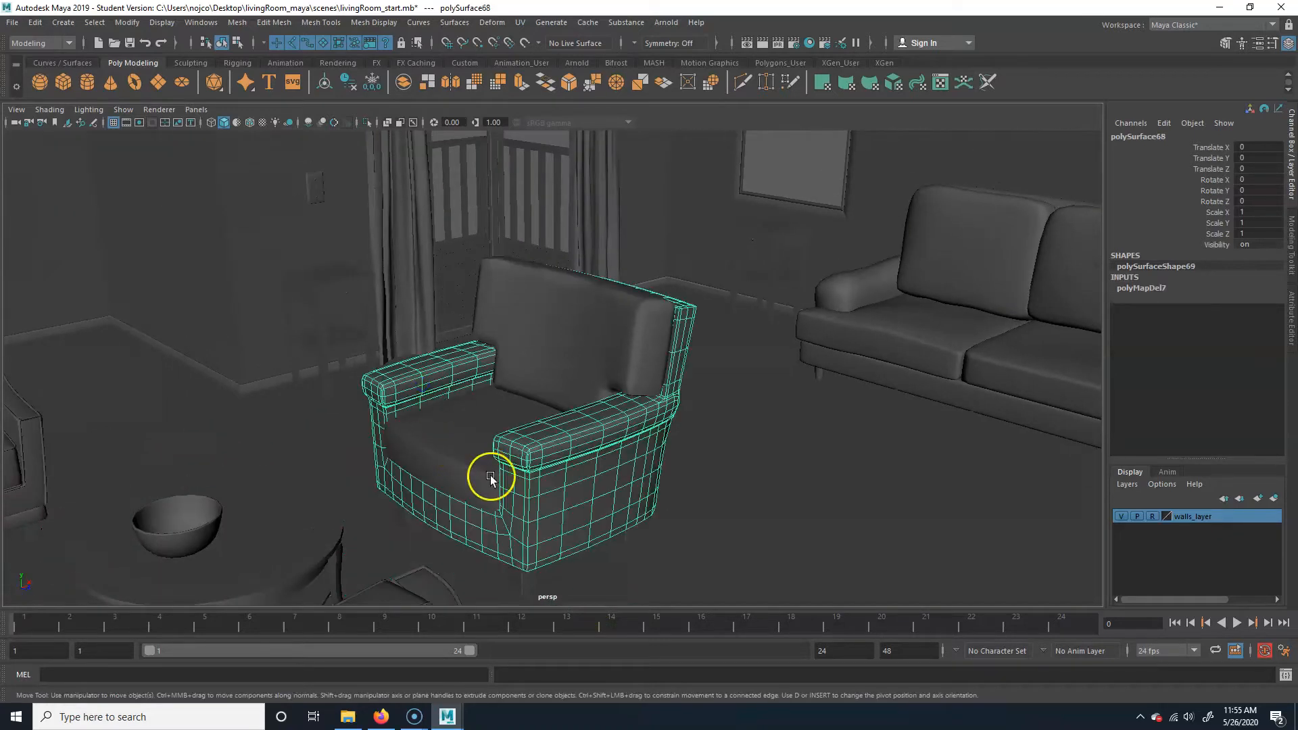
pyautogui.press('f')
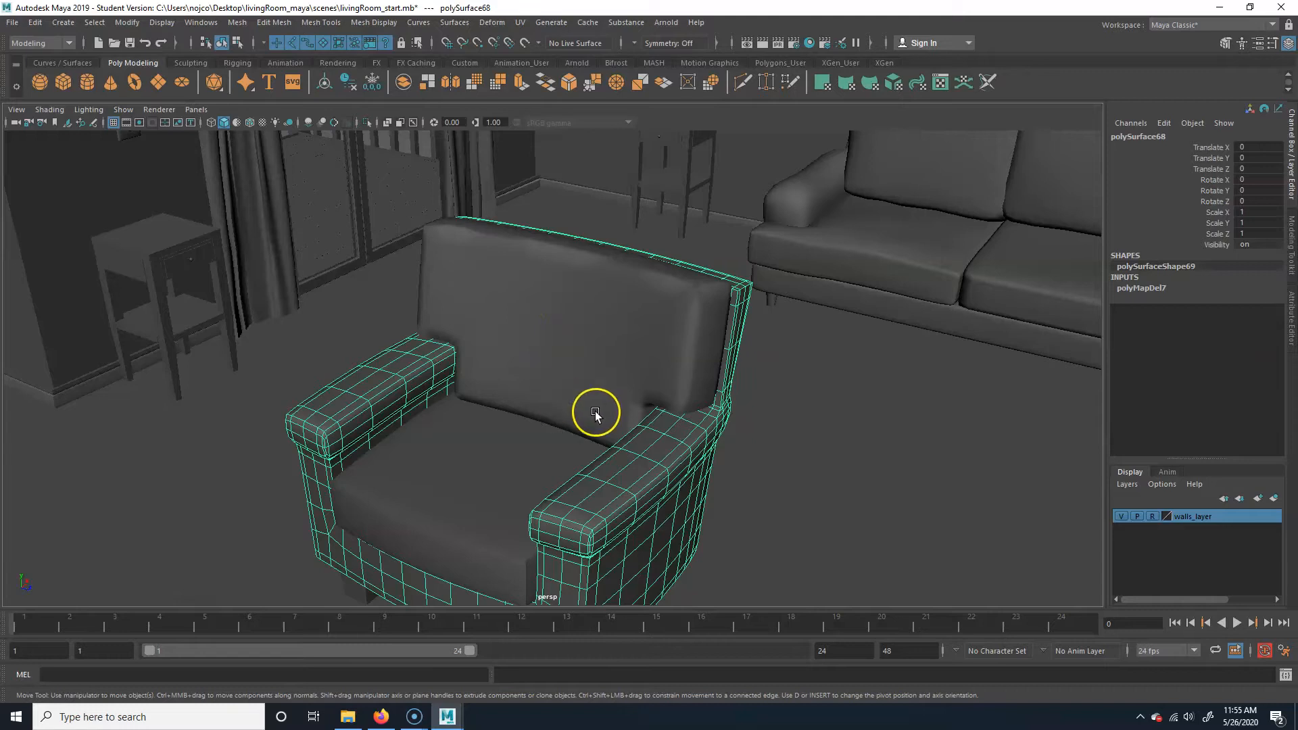
pyautogui.keyDown('alt'); pyautogui.moveTo(655, 463); pyautogui.dragTo(619, 434); pyautogui.keyUp('alt')
pyautogui.keyDown('alt'); pyautogui.moveTo(619, 434); pyautogui.dragTo(644, 378, button='middle'); pyautogui.keyUp('alt')
pyautogui.click(533, 465)
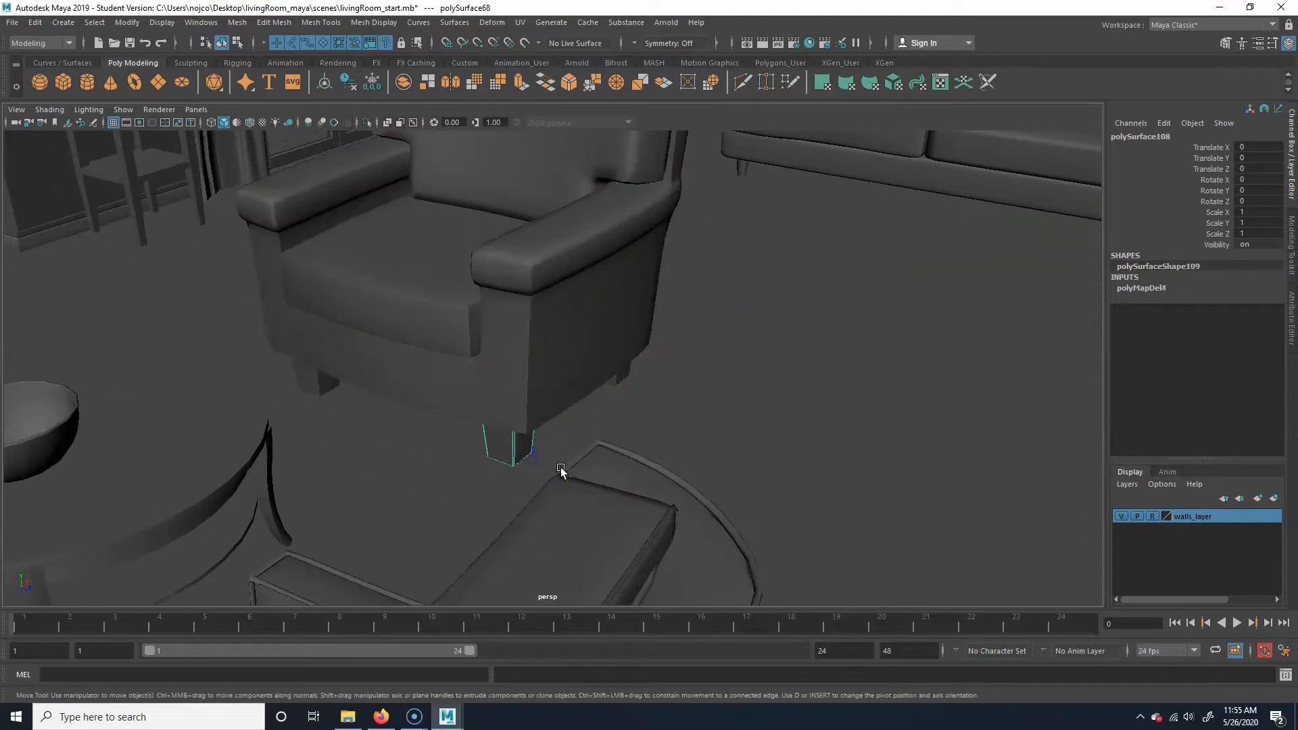
pyautogui.keyDown('alt'); pyautogui.moveTo(532, 465); pyautogui.dragTo(500, 444); pyautogui.keyUp('alt')
pyautogui.scroll(3, 500, 443)
pyautogui.keyDown('alt'); pyautogui.moveTo(500, 439); pyautogui.dragTo(577, 432, button='middle'); pyautogui.keyUp('alt')
pyautogui.keyDown('alt'); pyautogui.moveTo(577, 432); pyautogui.dragTo(509, 449); pyautogui.keyUp('alt')
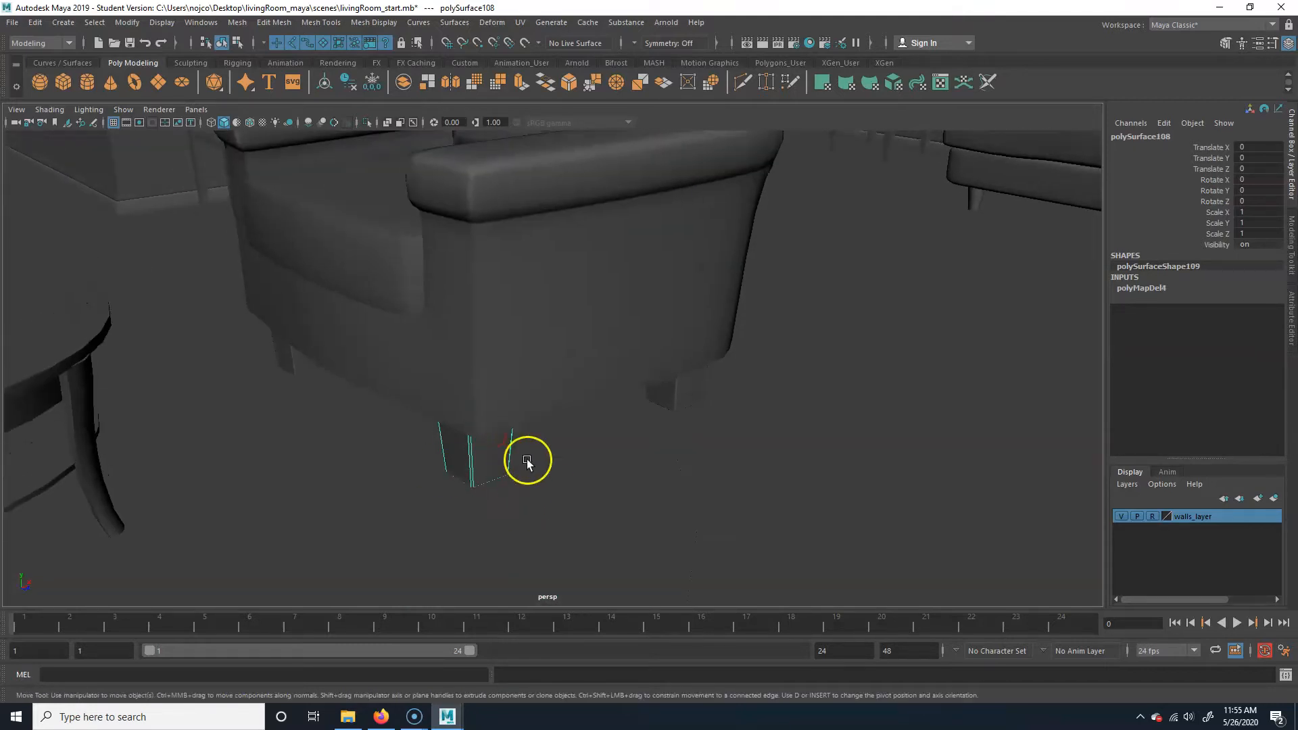
# - Open the UV Editor for the chair leg and hide and redisplay its UV Toolkit
pyautogui.click(520, 24)
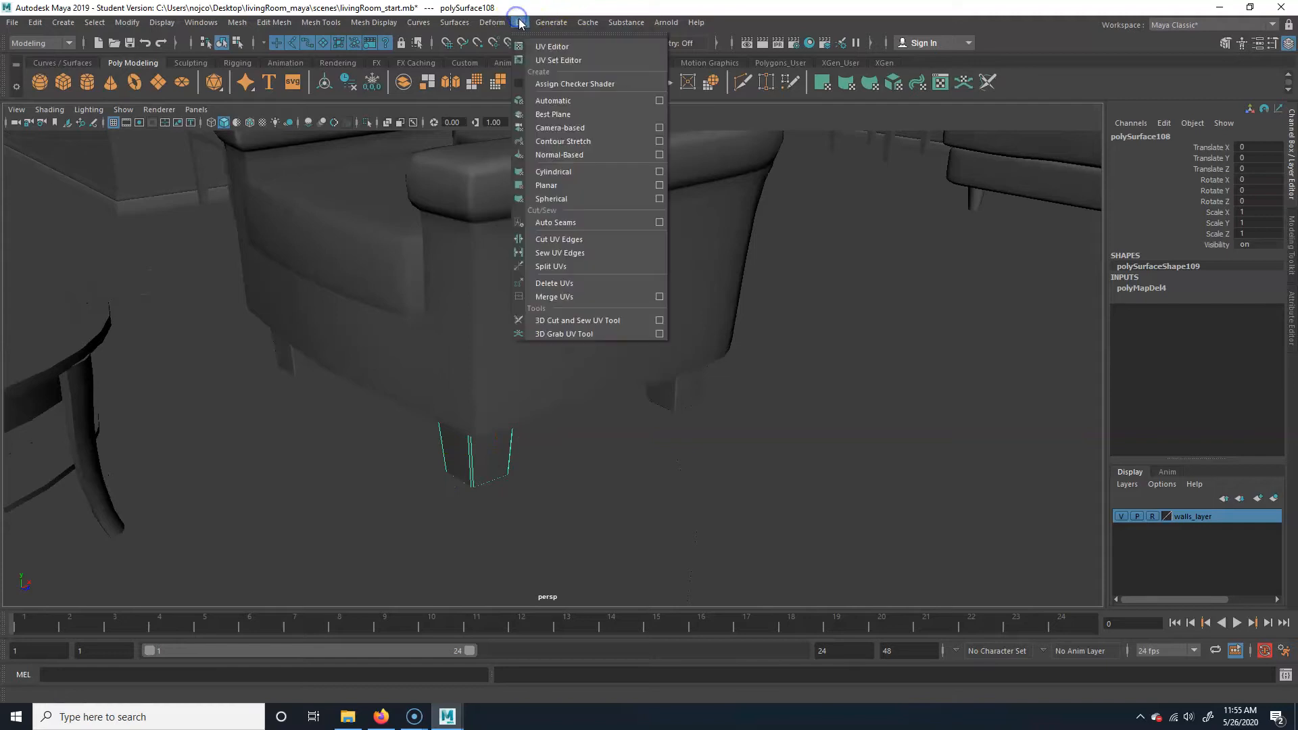
pyautogui.click(567, 47)
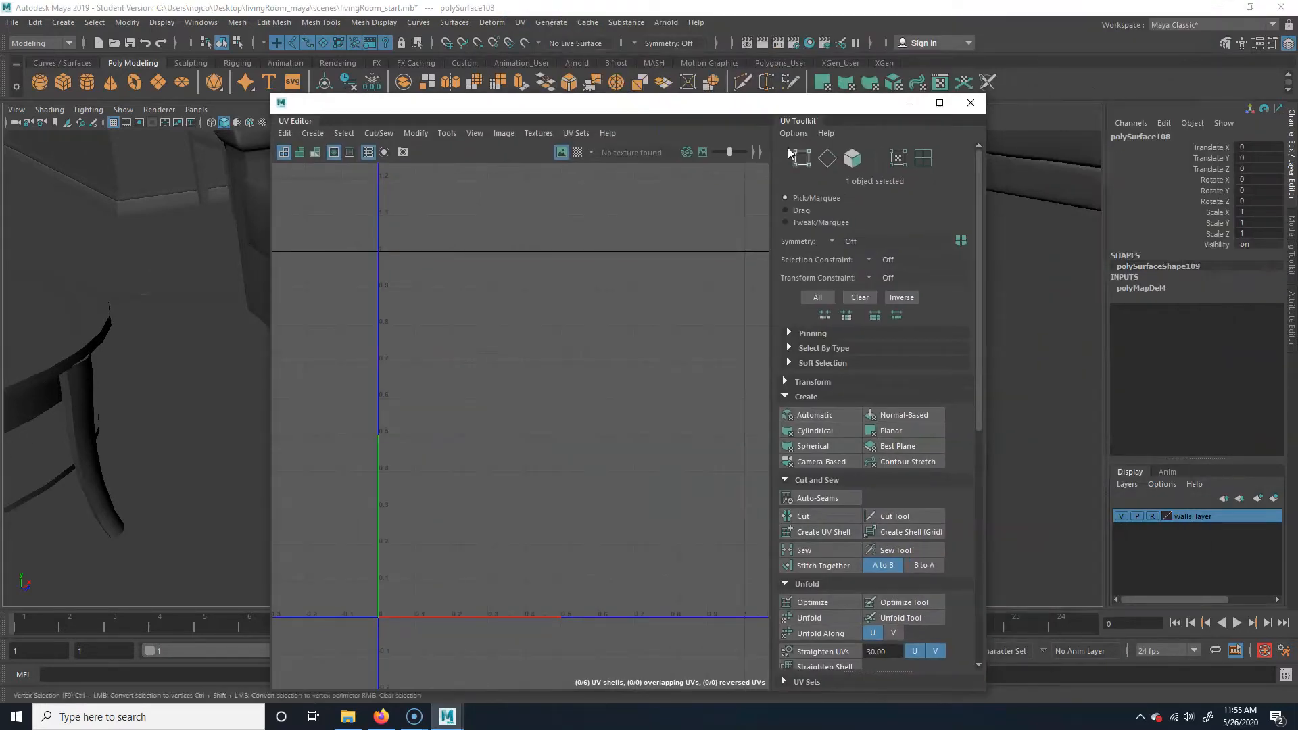
pyautogui.moveTo(789, 120)
pyautogui.mouseDown()
pyautogui.moveTo(820, 115)
pyautogui.moveTo(884, 173)
pyautogui.moveTo(1022, 183)
pyautogui.moveTo(930, 150)
pyautogui.moveTo(771, 137)
pyautogui.mouseUp()
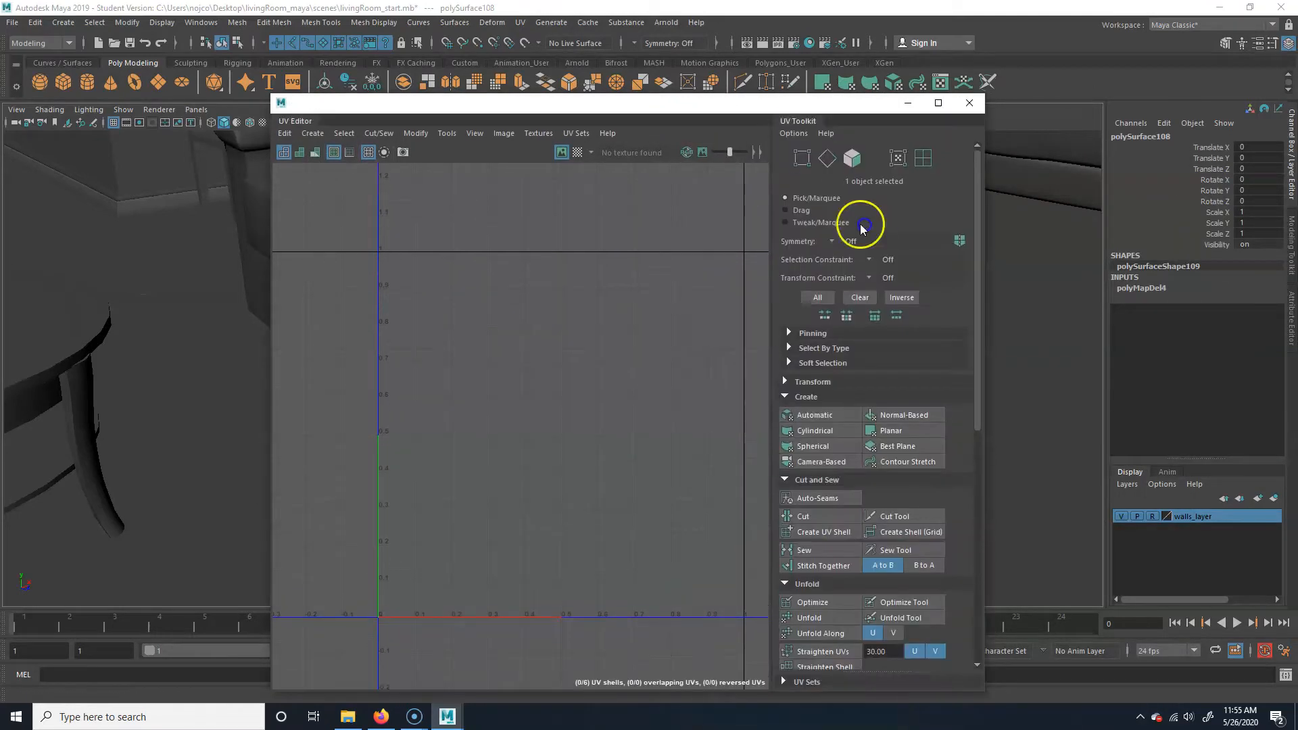
pyautogui.click(444, 133)
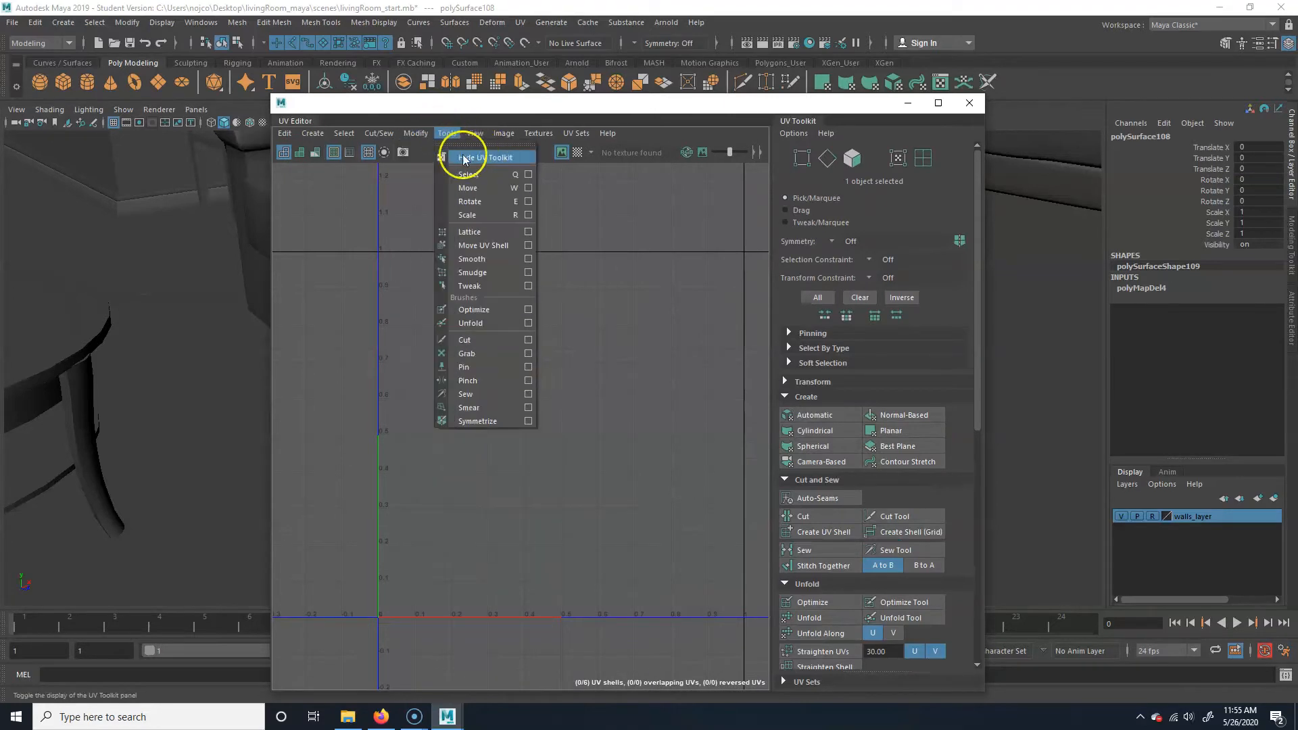
pyautogui.click(464, 158)
pyautogui.click(449, 133)
pyautogui.click(477, 157)
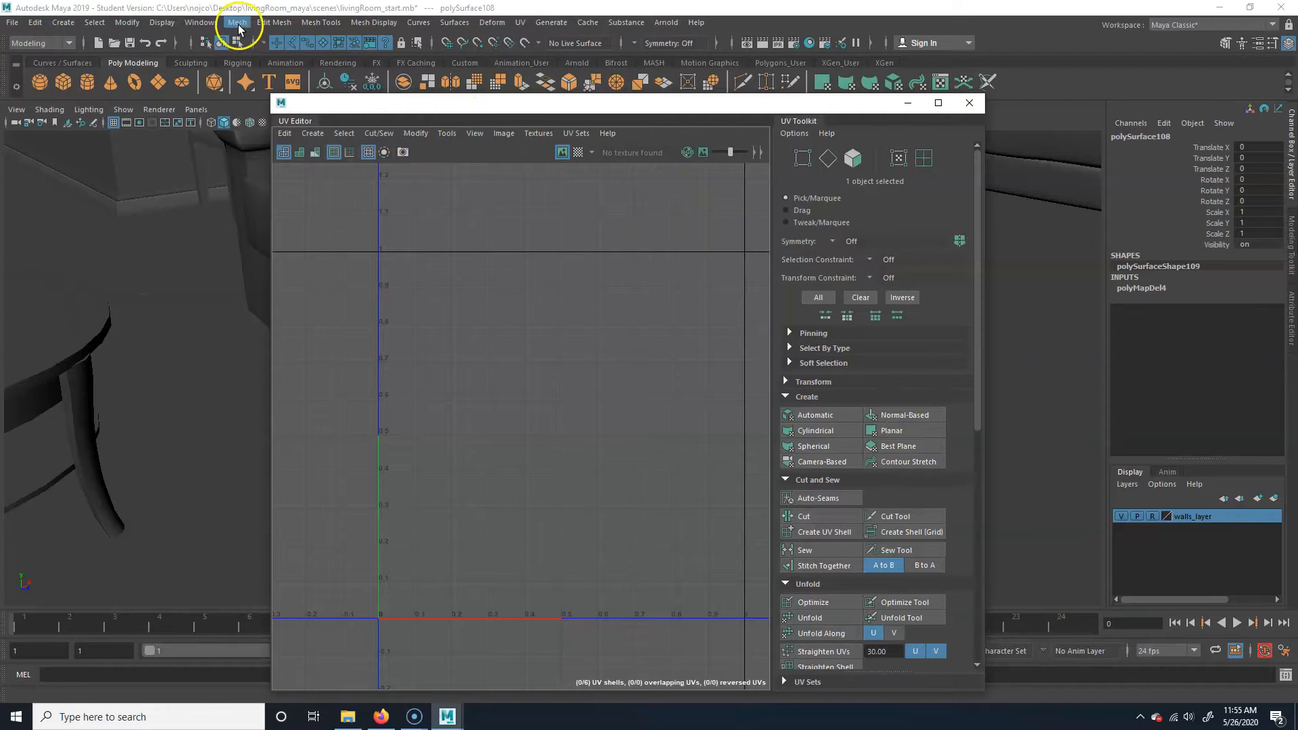
# - Check the Loaded and Auto load settings of Unfold3D.mll in the Plug-in Manager and close it
pyautogui.click(202, 22)
pyautogui.moveTo(223, 152)
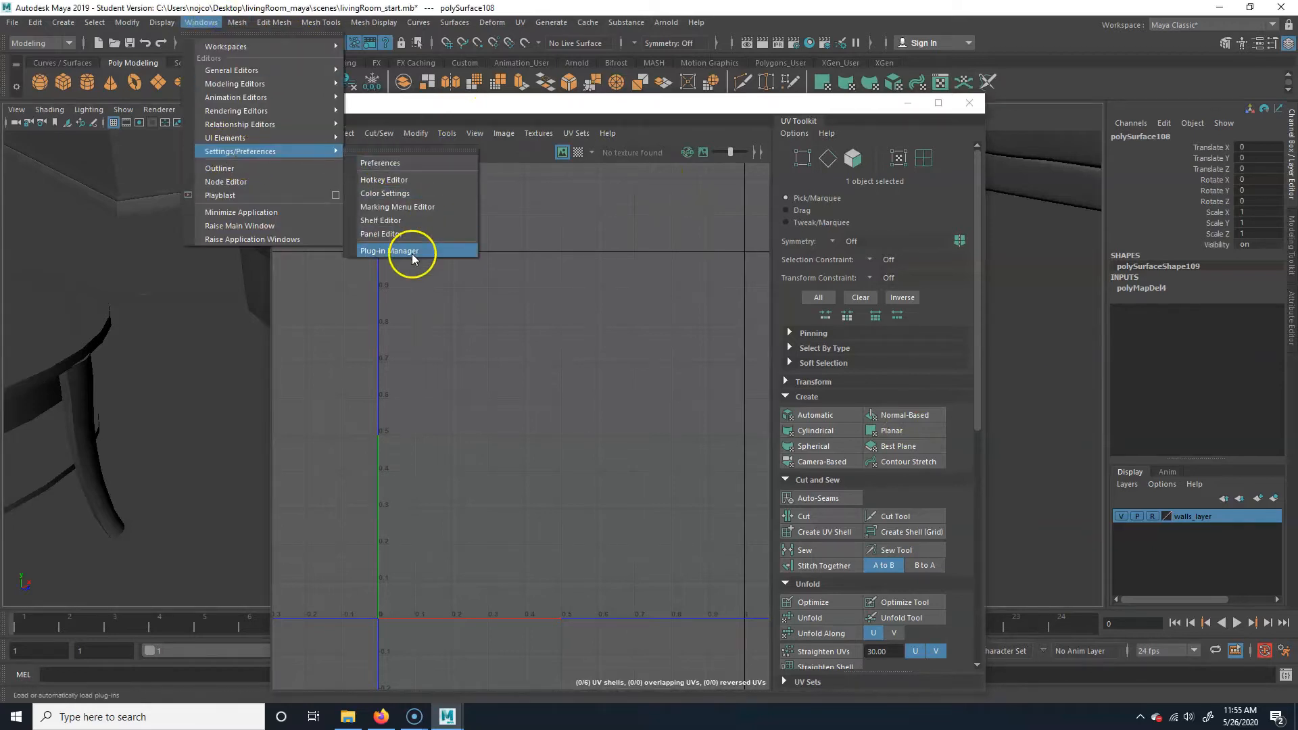
pyautogui.click(411, 252)
pyautogui.scroll(-10, 681, 449)
pyautogui.scroll(5, 545, 385)
pyautogui.scroll(-2, 487, 473)
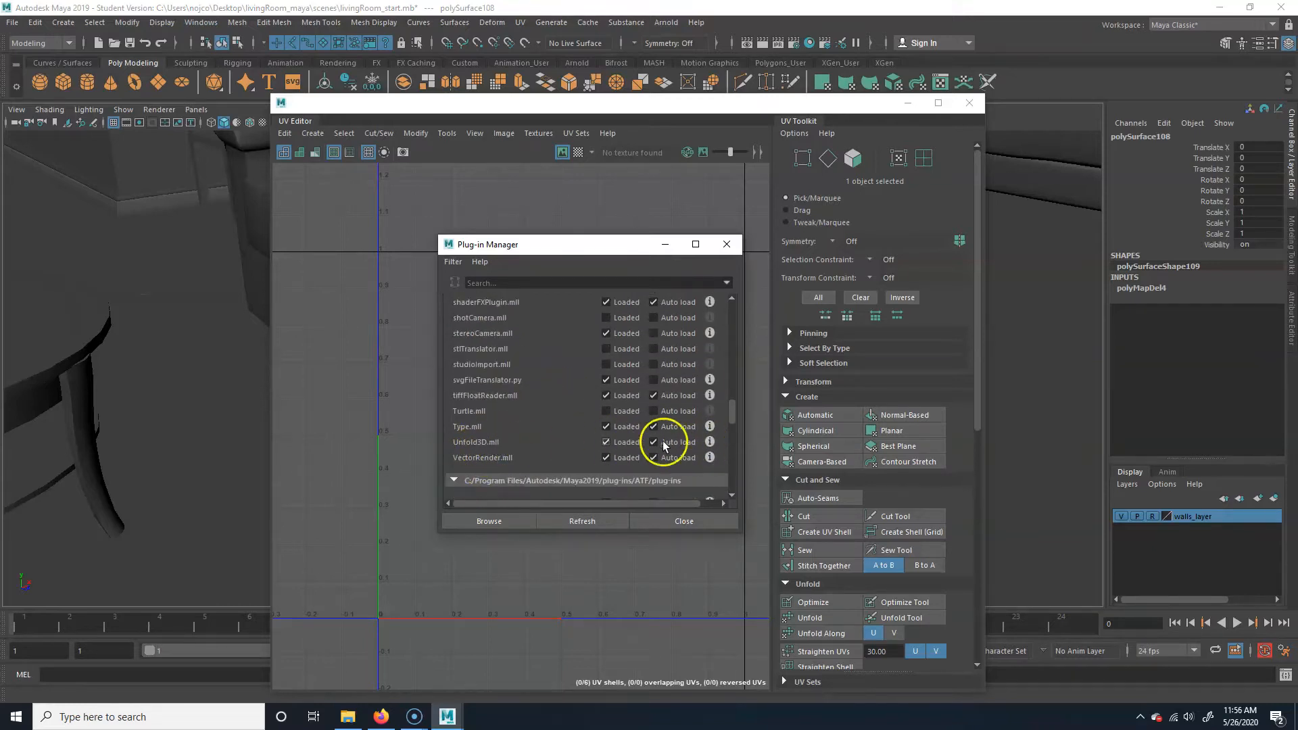
pyautogui.click(690, 522)
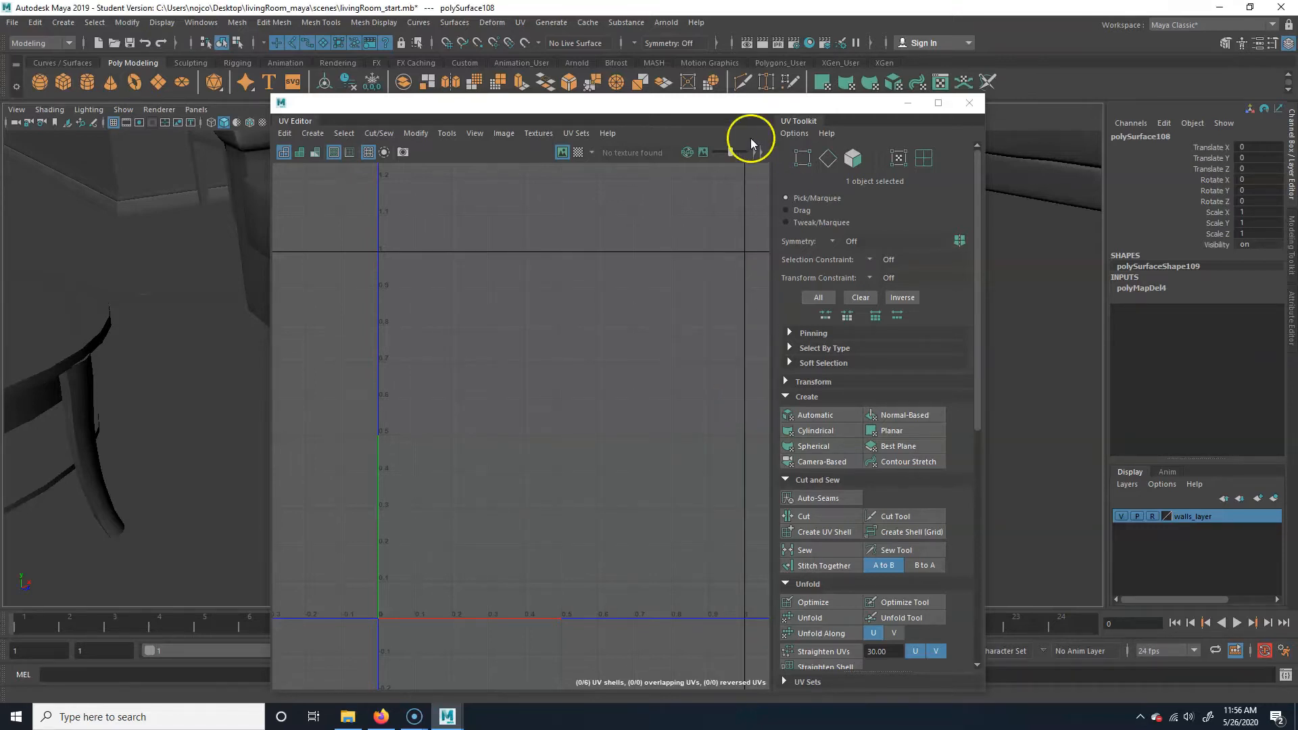
# - Position the UV Editor beside the chair leg and create the leg's UVs with an Automatic projection
pyautogui.moveTo(687, 106); pyautogui.dragTo(981, 85)
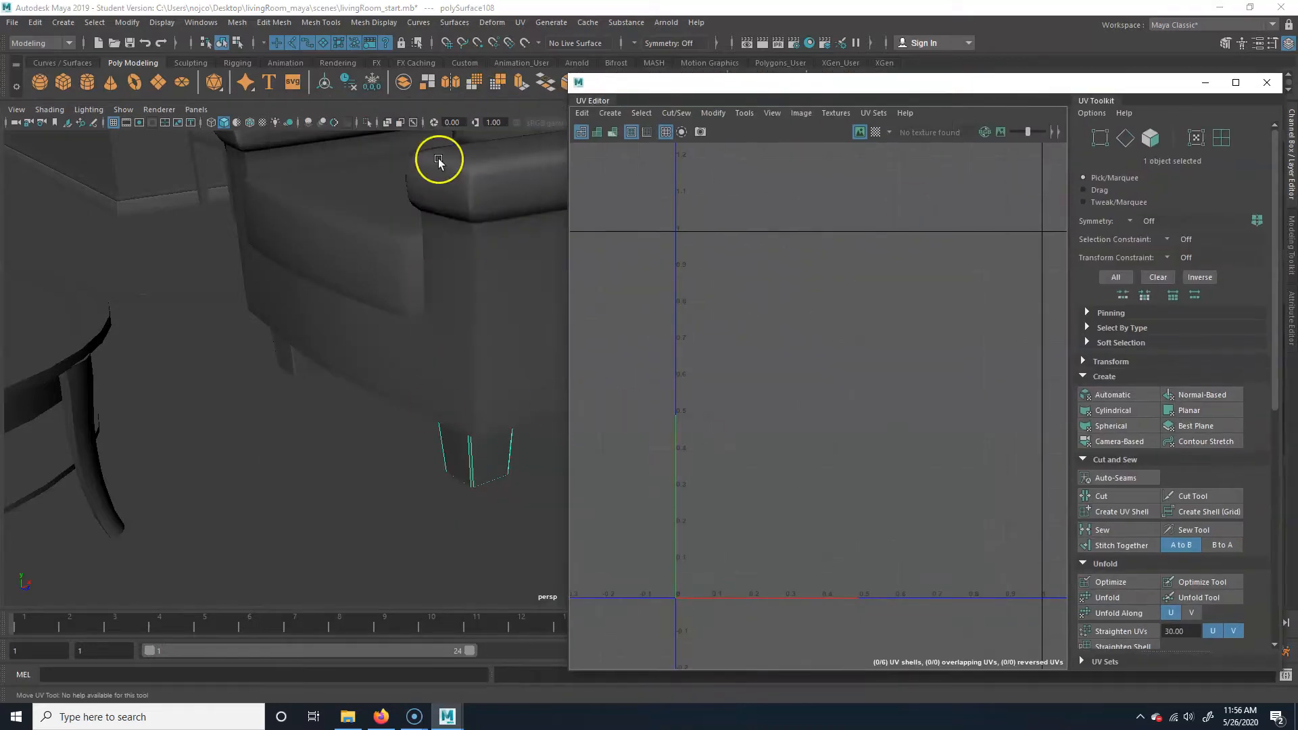
pyautogui.keyDown('alt'); pyautogui.moveTo(420, 372); pyautogui.dragTo(331, 393, button='middle'); pyautogui.keyUp('alt')
pyautogui.click(377, 490)
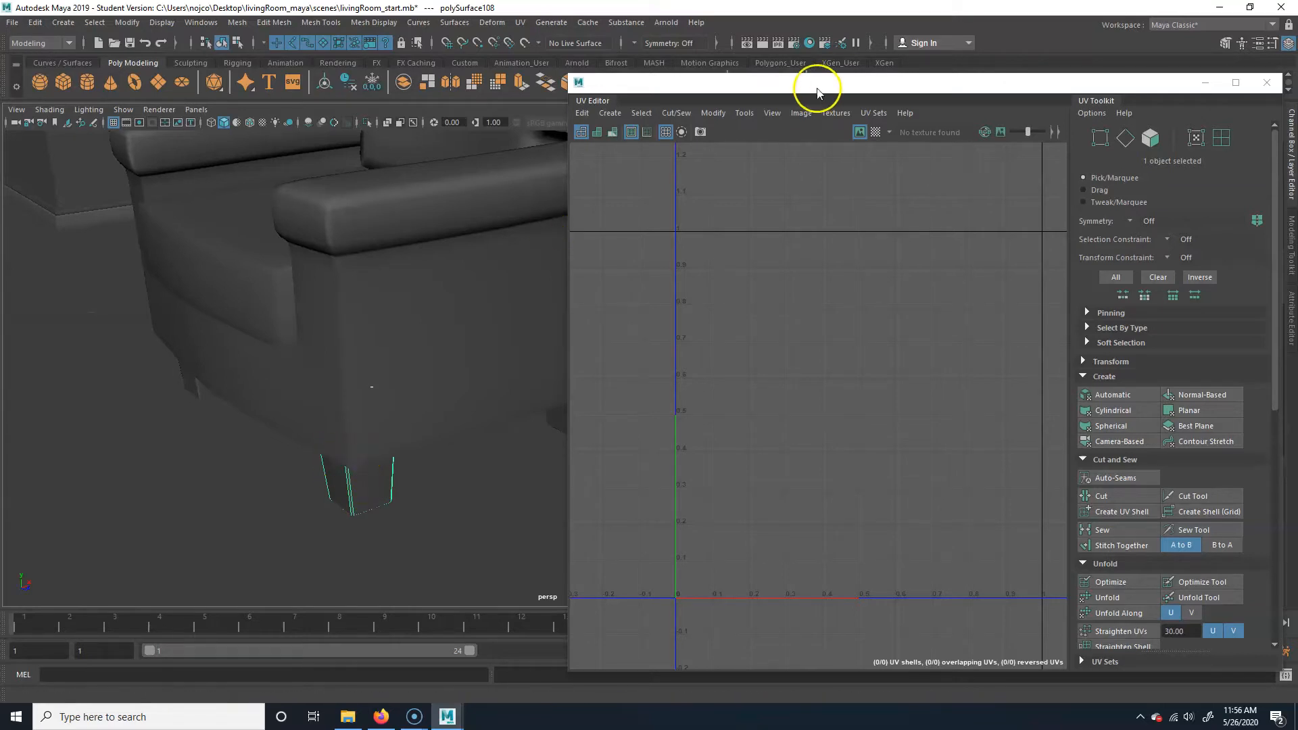
pyautogui.moveTo(843, 88); pyautogui.dragTo(648, 87)
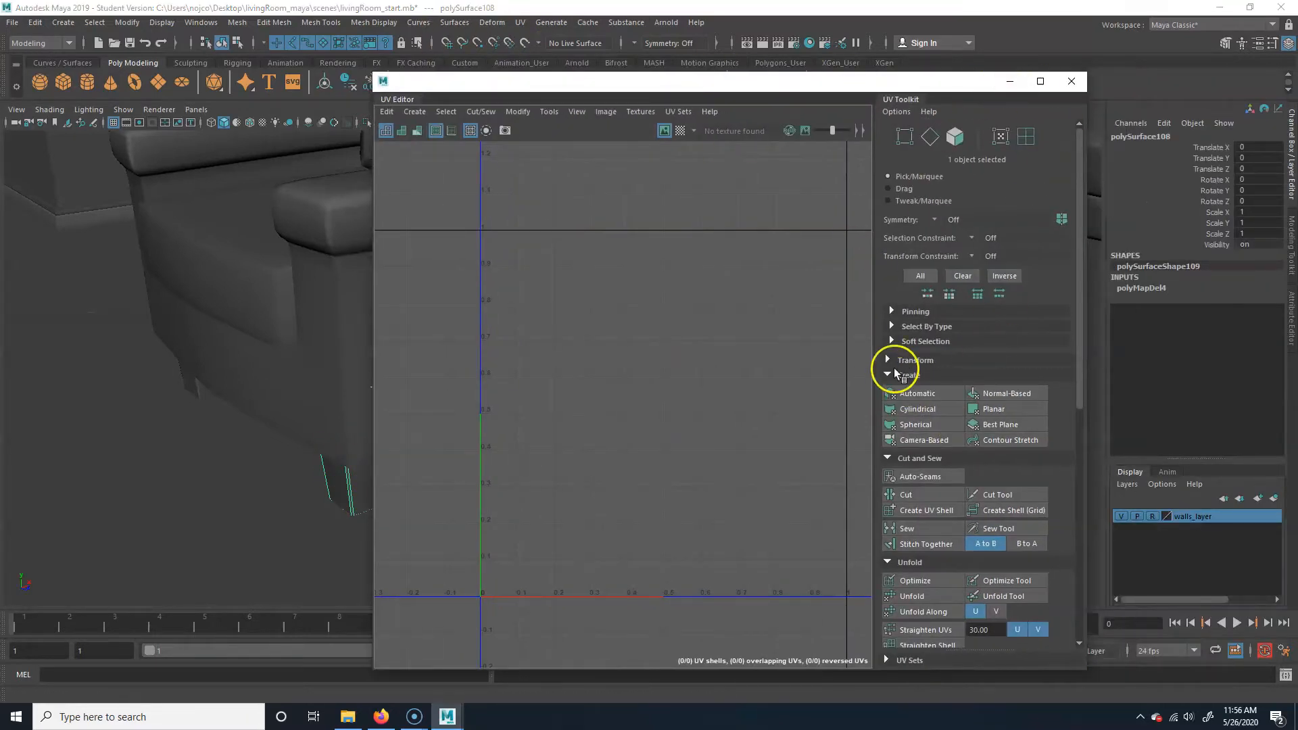
pyautogui.click(918, 394)
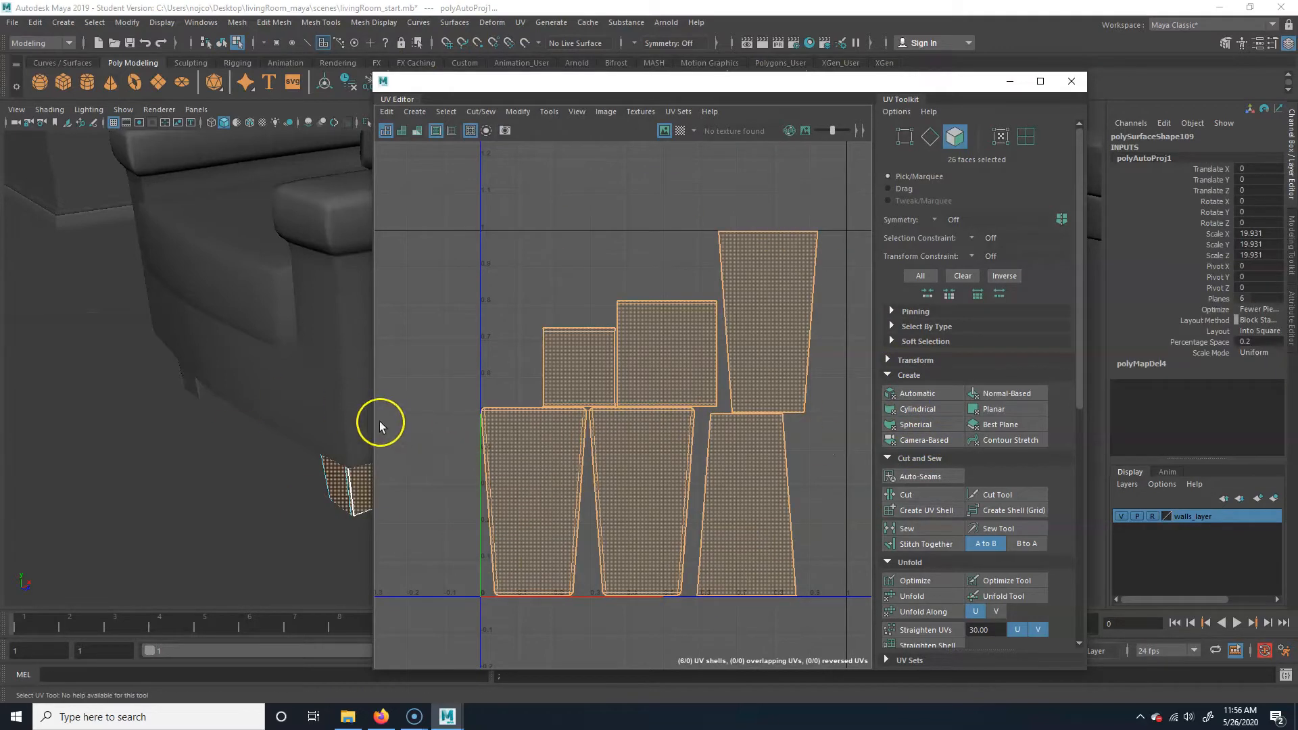
# - Try a Normal-Based projection on the leg's bottom face, undo it and try a Cylindrical projection instead
pyautogui.keyDown('alt'); pyautogui.moveTo(307, 450); pyautogui.dragTo(258, 421, button='middle'); pyautogui.keyUp('alt')
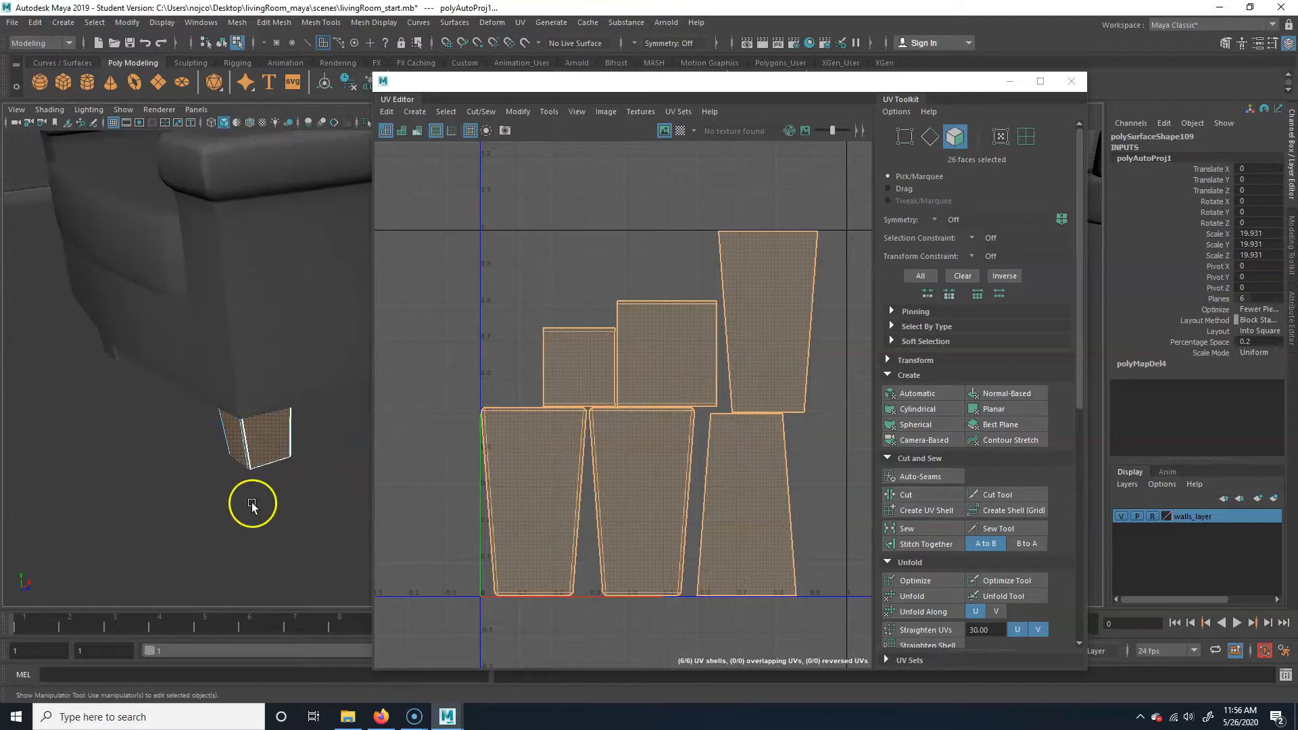
pyautogui.click(256, 473)
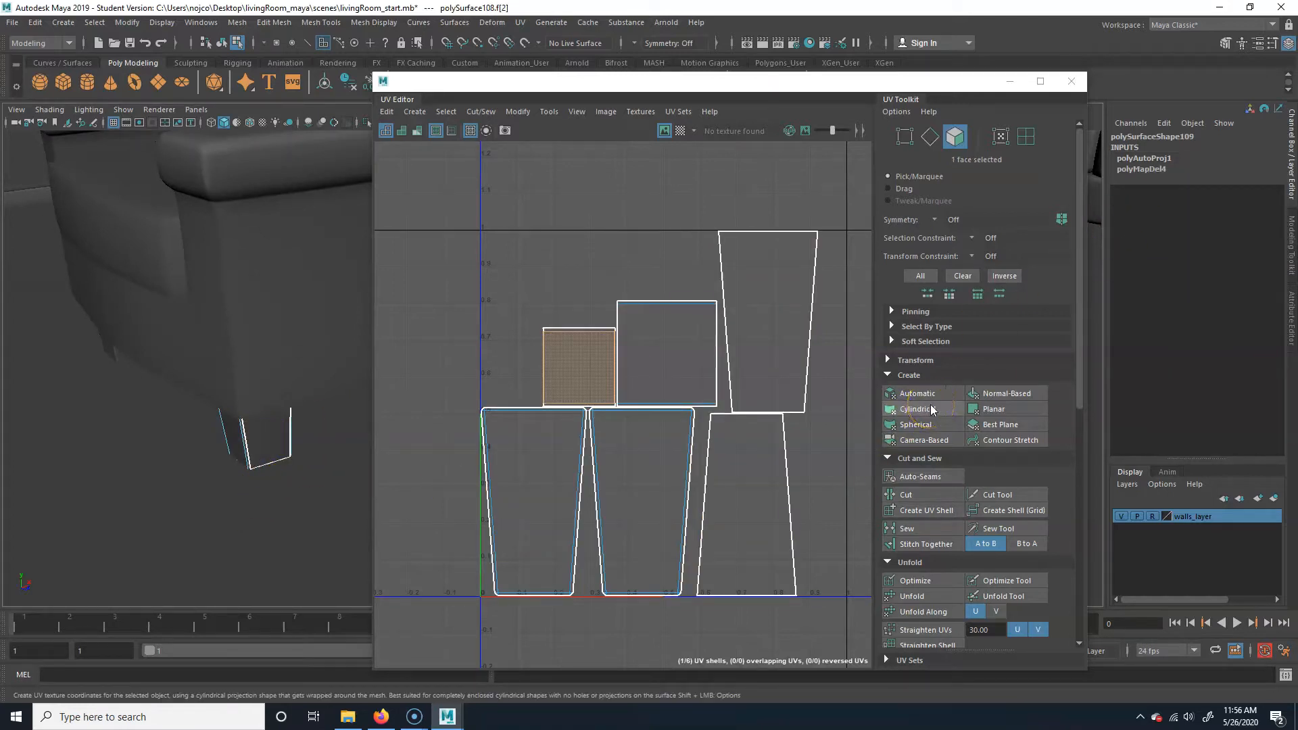
pyautogui.click(1002, 395)
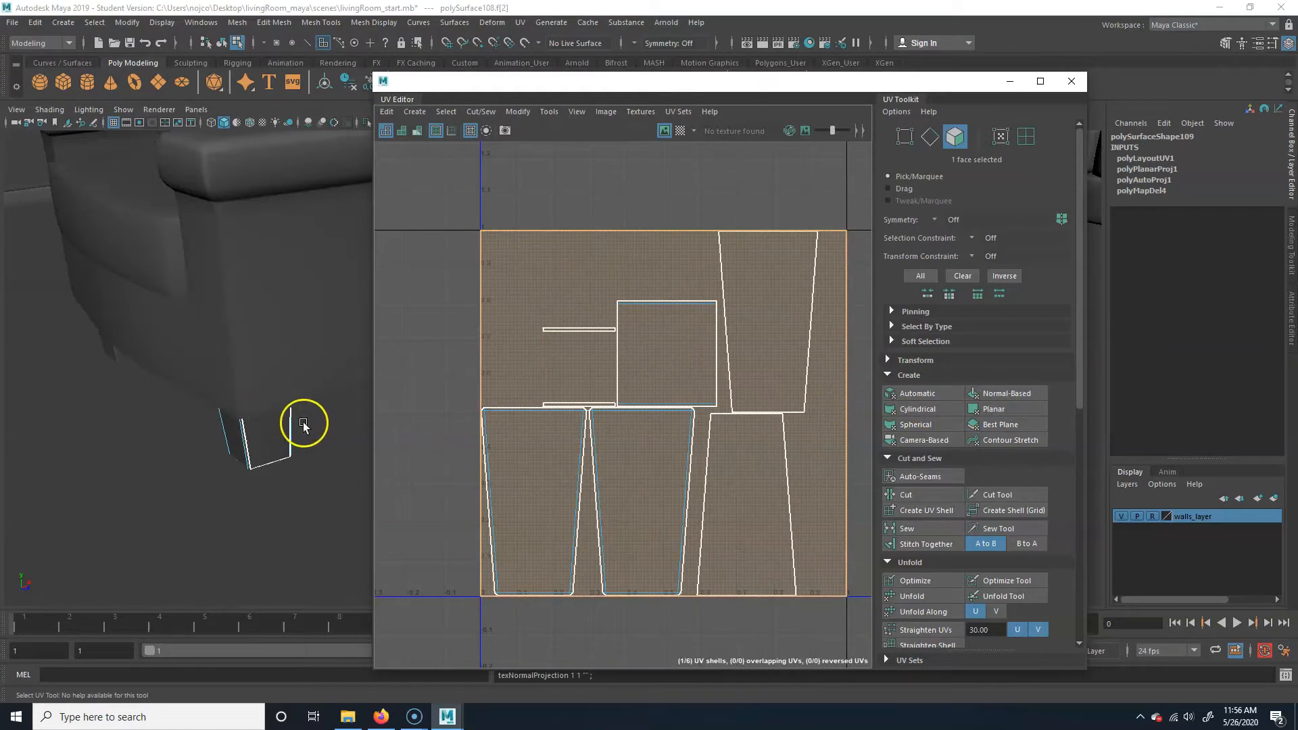
pyautogui.hotkey('ctrl', 'z')
pyautogui.click(927, 410)
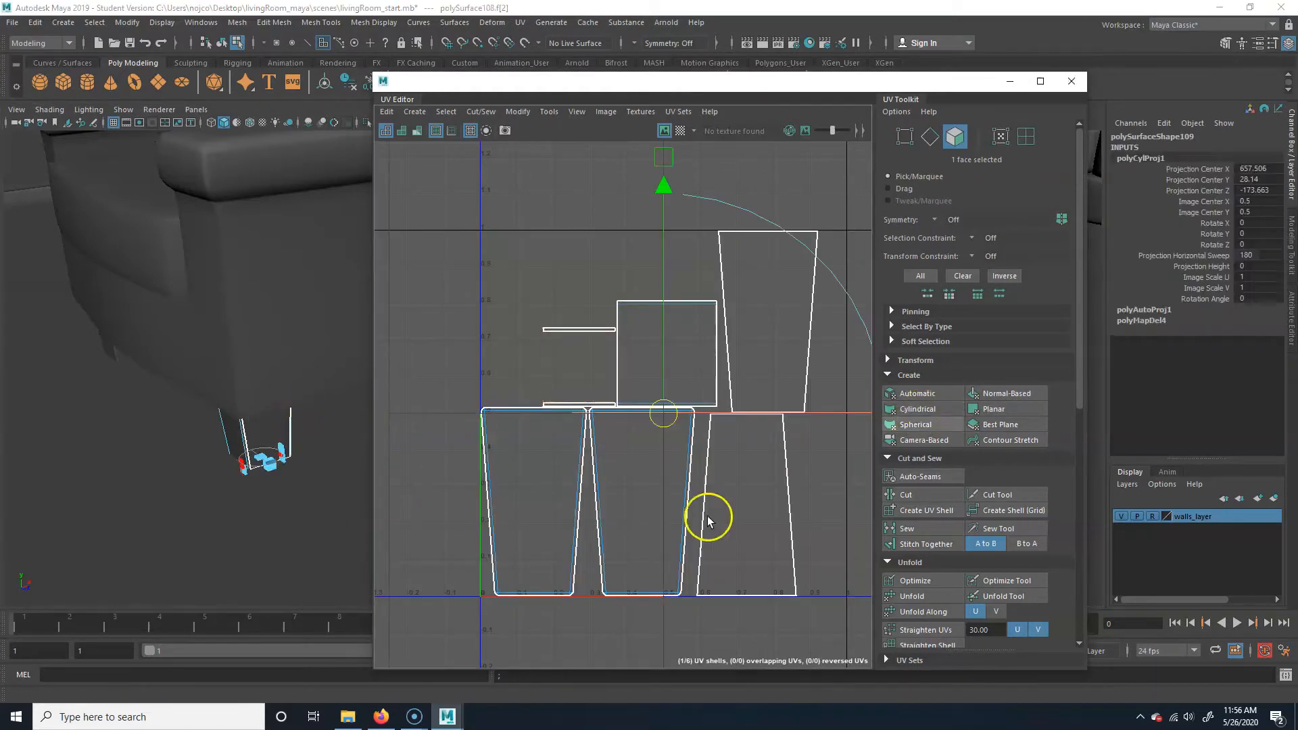
# - Try a Planar projection on the whole chair leg, followed by a Cylindrical projection
pyautogui.press('F8')
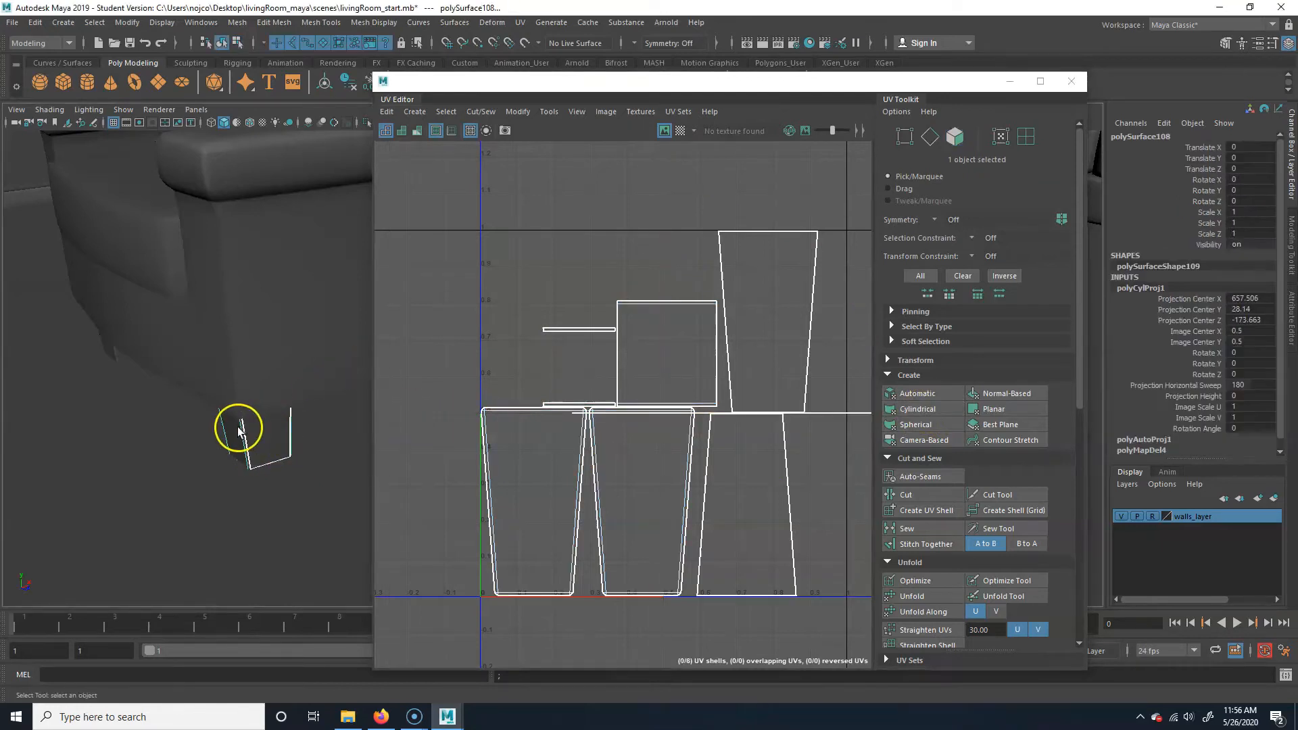
pyautogui.click(993, 409)
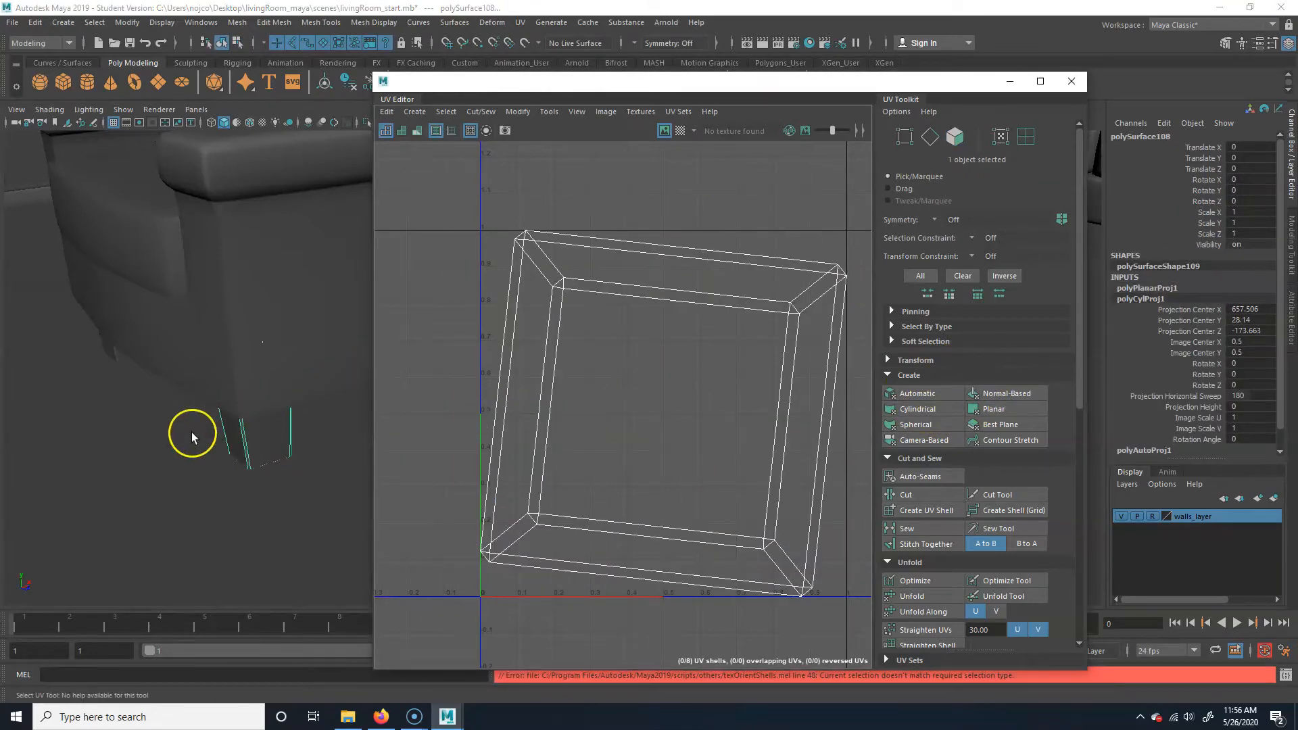
pyautogui.click(931, 413)
pyautogui.keyDown('alt'); pyautogui.moveTo(715, 433); pyautogui.dragTo(594, 412, button='right'); pyautogui.keyUp('alt')
pyautogui.keyDown('alt'); pyautogui.moveTo(595, 413); pyautogui.dragTo(421, 399, button='middle'); pyautogui.keyUp('alt')
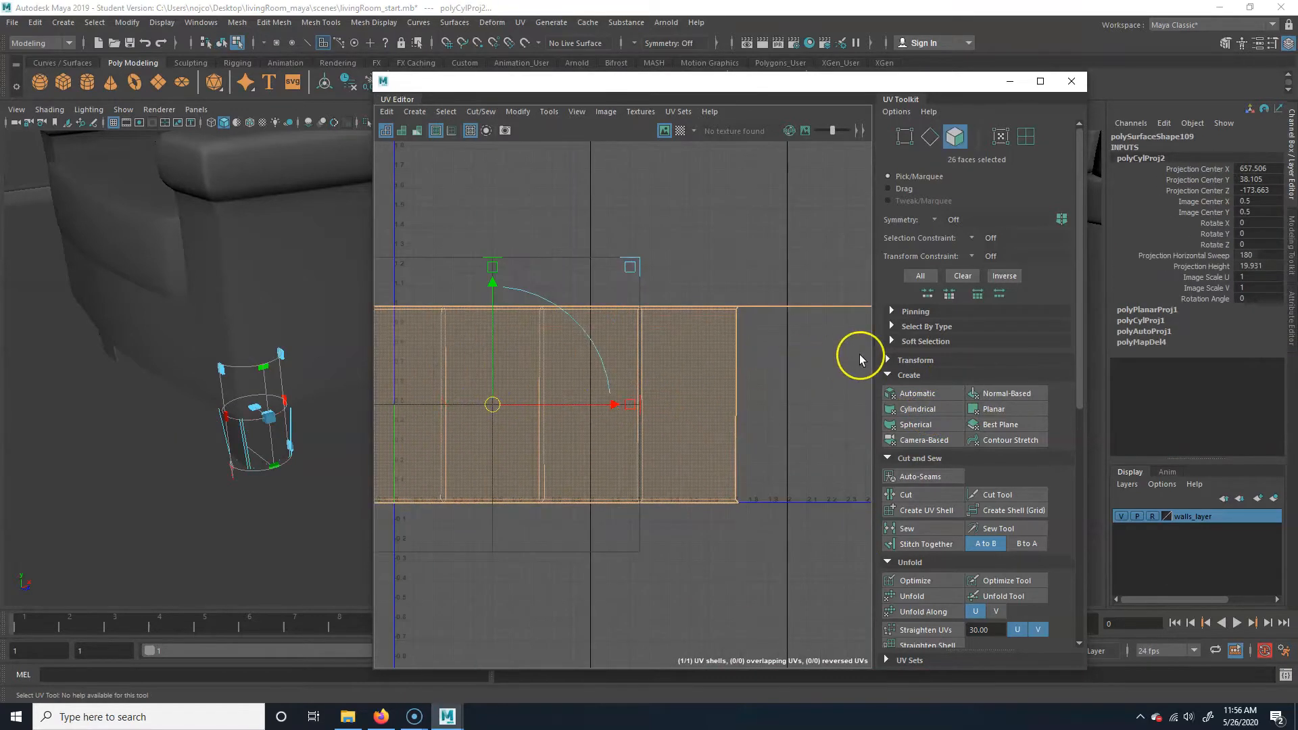
# - Preview the cylindrical mapping on the chair leg with the checker map and turn the map off again
pyautogui.keyDown('alt'); pyautogui.moveTo(199, 434); pyautogui.dragTo(296, 430); pyautogui.keyUp('alt')
pyautogui.keyDown('alt'); pyautogui.moveTo(295, 430); pyautogui.dragTo(347, 475, button='middle'); pyautogui.keyUp('alt')
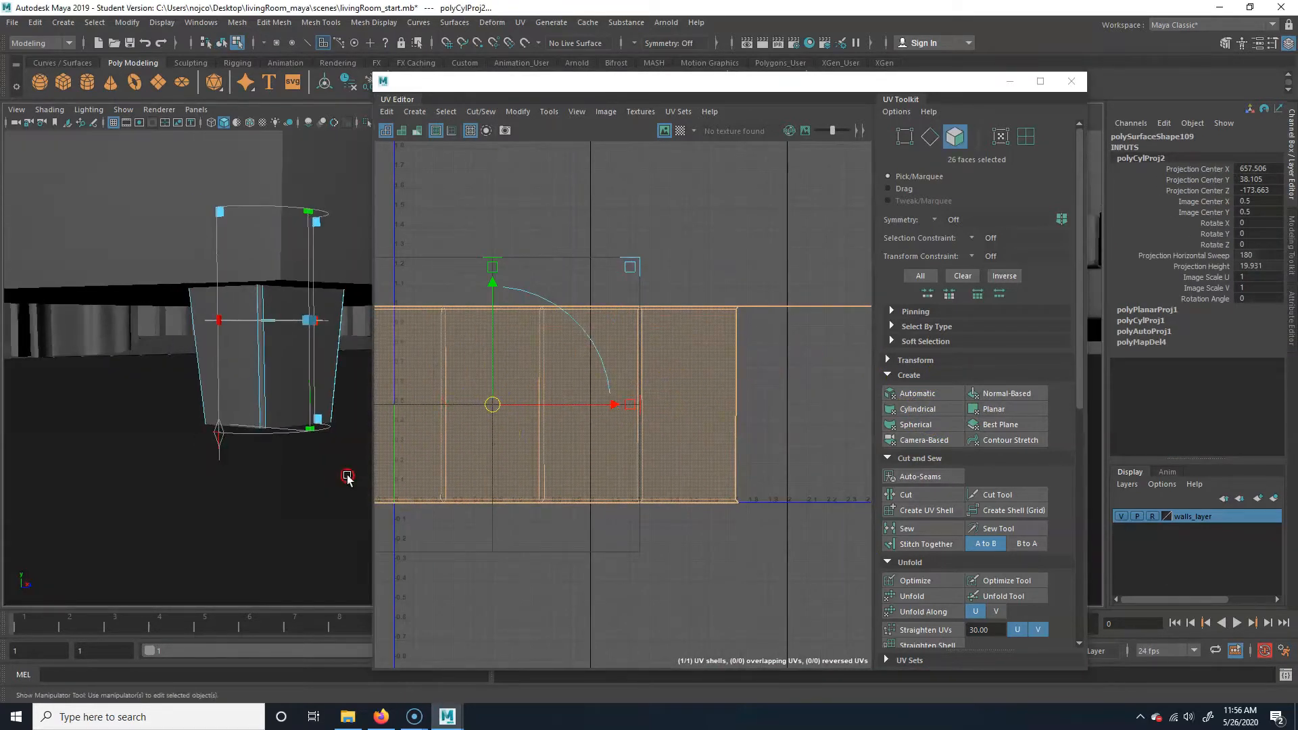
pyautogui.click(680, 130)
pyautogui.keyDown('alt'); pyautogui.moveTo(275, 428); pyautogui.dragTo(204, 310); pyautogui.keyUp('alt')
pyautogui.press('f')
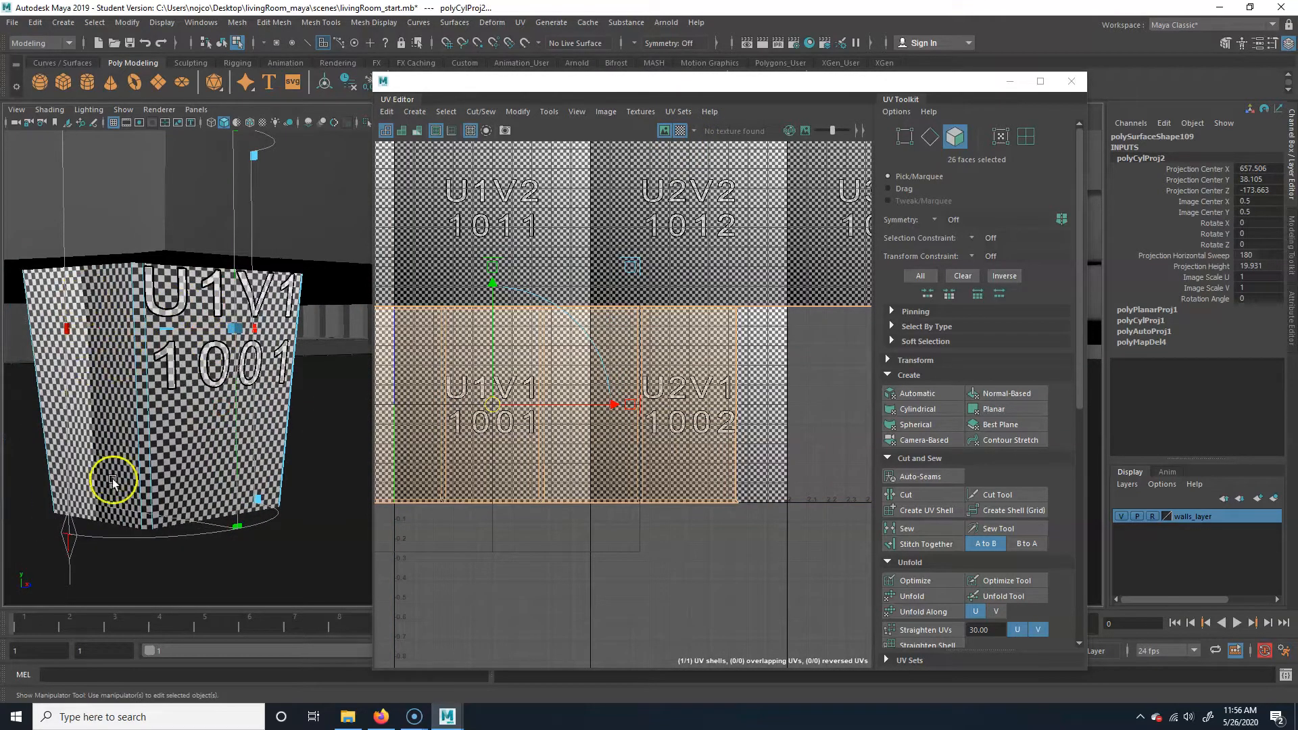
pyautogui.scroll(-3, 727, 381)
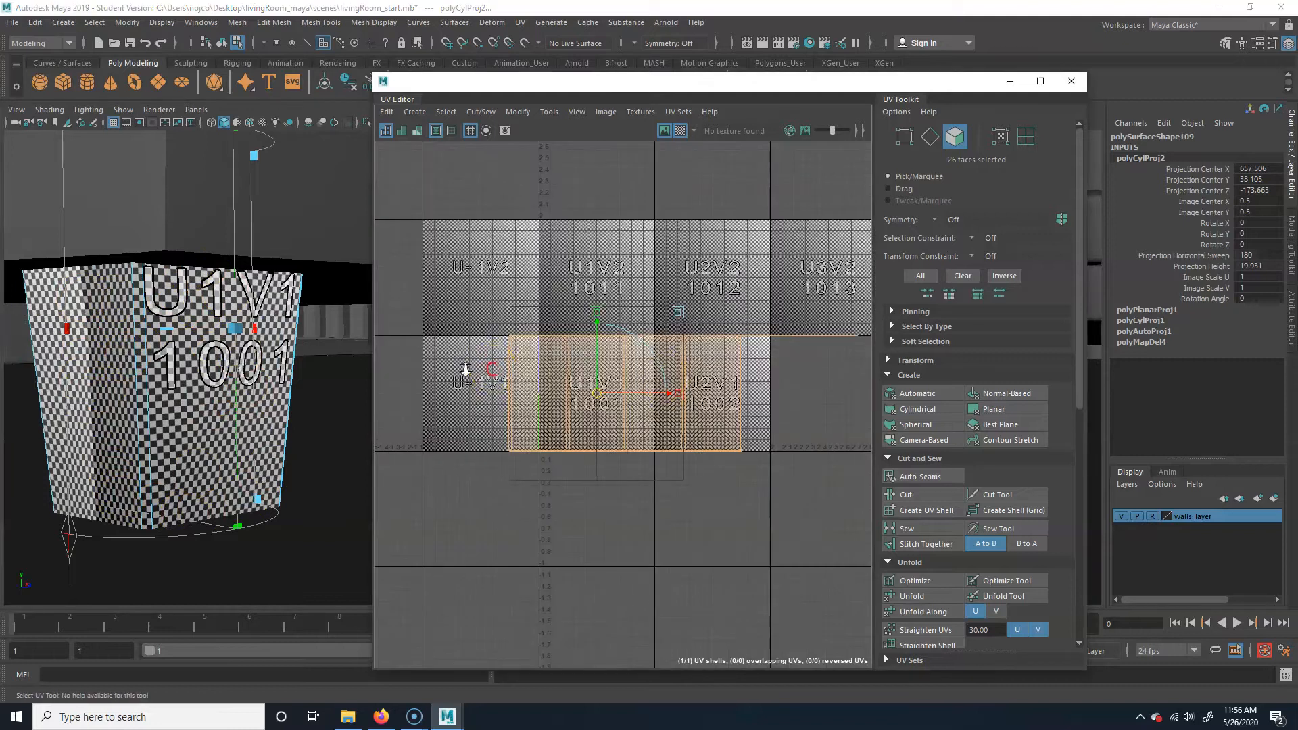
pyautogui.click(680, 130)
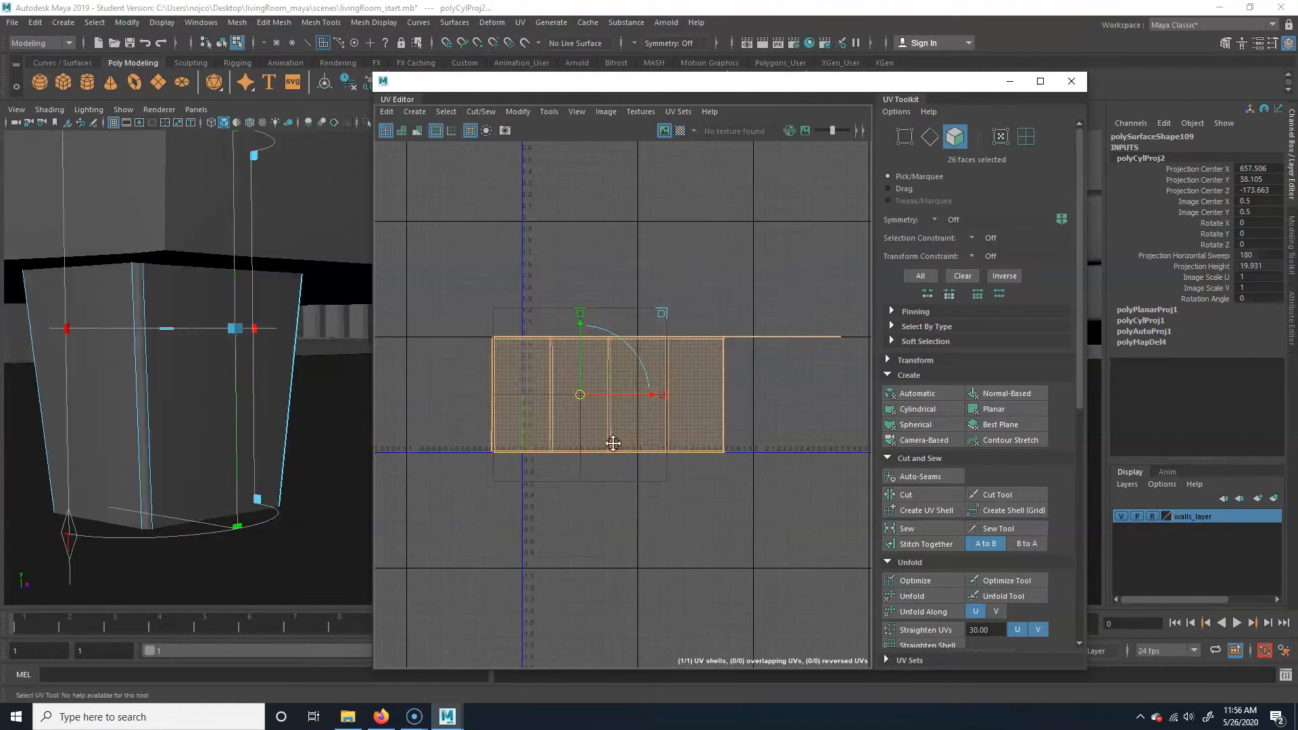
# - Reselect the chair leg as an object, recreate its UVs with an Automatic projection and clear the selection
pyautogui.keyDown('alt'); pyautogui.moveTo(594, 448); pyautogui.dragTo(676, 426, button='middle'); pyautogui.keyUp('alt')
pyautogui.click(756, 209)
pyautogui.moveTo(197, 426); pyautogui.dragTo(220, 399, button='right')
pyautogui.click(220, 399)
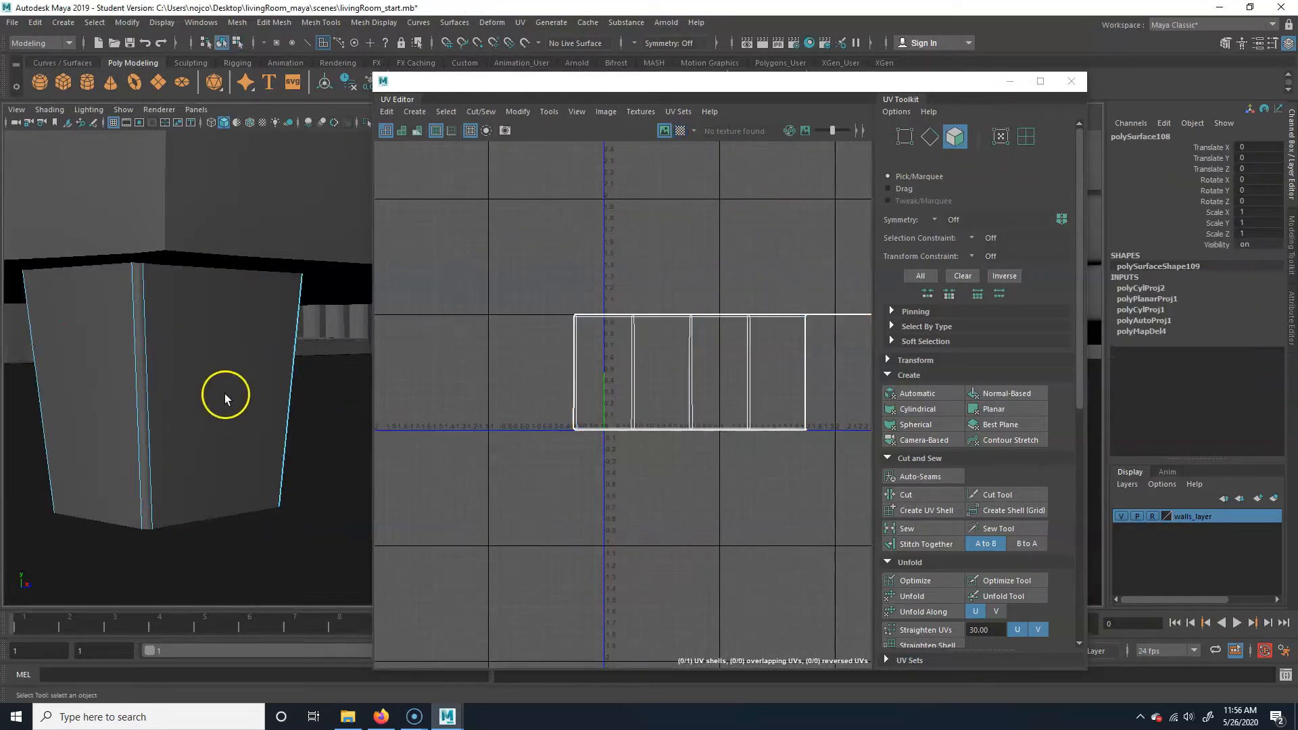
pyautogui.scroll(-3, 181, 382)
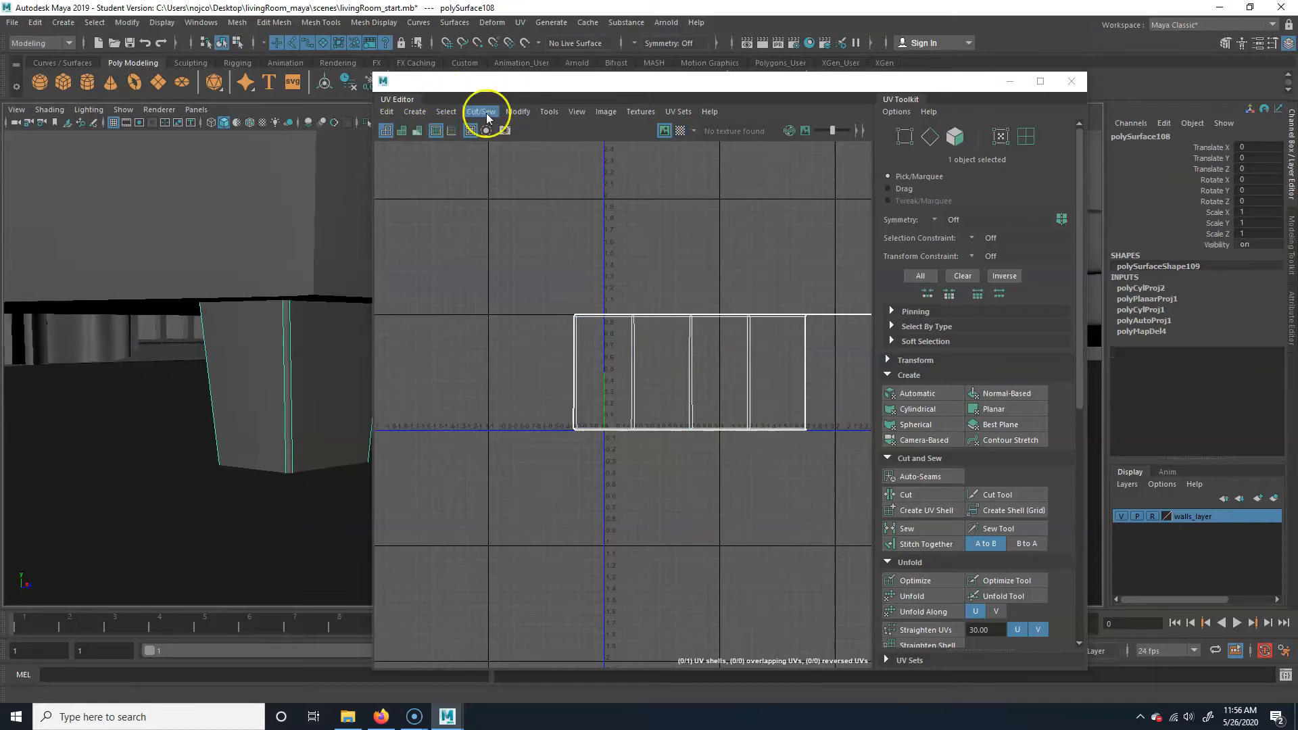
pyautogui.click(921, 394)
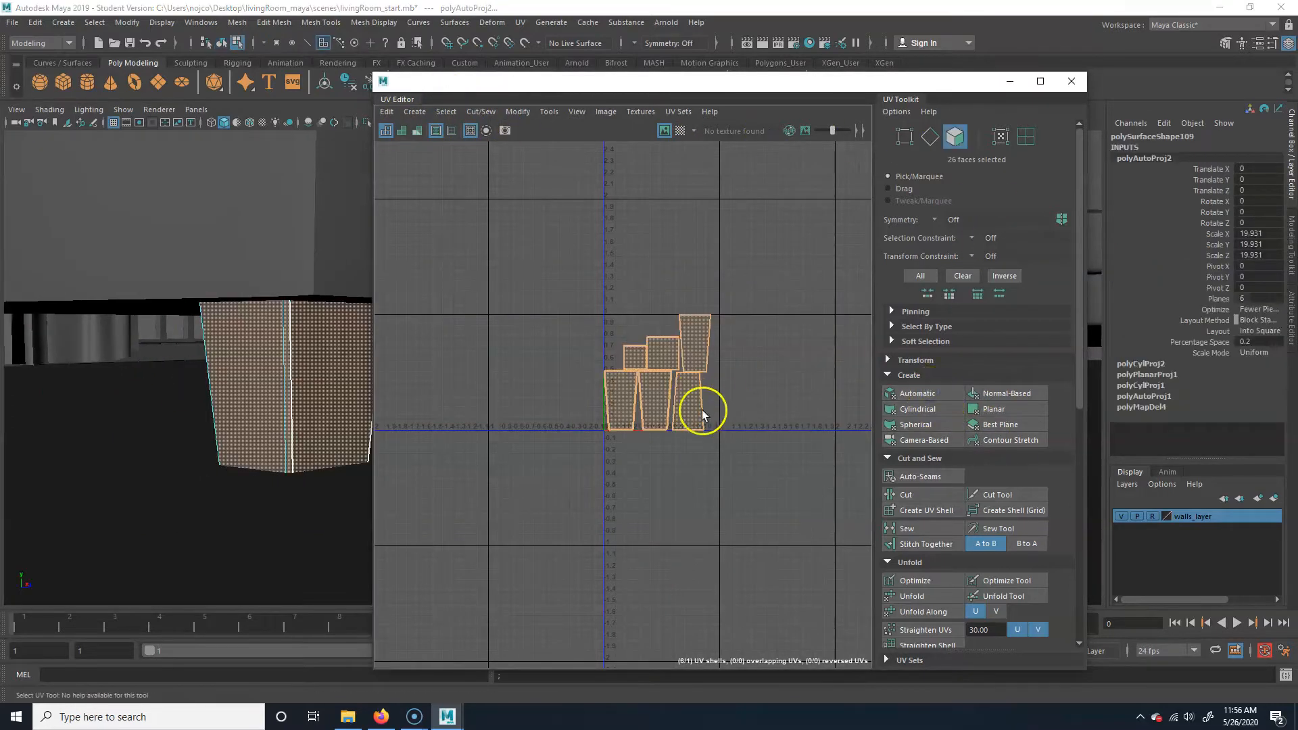
pyautogui.click(743, 424)
# - Examine the chair leg's mesh and its automatically projected UV shells up close
pyautogui.keyDown('alt'); pyautogui.moveTo(134, 400); pyautogui.dragTo(261, 419, button='right'); pyautogui.keyUp('alt')
pyautogui.keyDown('alt'); pyautogui.moveTo(260, 419); pyautogui.dragTo(336, 408, button='middle'); pyautogui.keyUp('alt')
pyautogui.keyDown('alt'); pyautogui.moveTo(330, 481); pyautogui.dragTo(182, 473, button='right'); pyautogui.keyUp('alt')
pyautogui.keyDown('alt'); pyautogui.moveTo(229, 442); pyautogui.dragTo(210, 443); pyautogui.keyUp('alt')
pyautogui.keyDown('alt'); pyautogui.moveTo(307, 391); pyautogui.dragTo(264, 391, button='right'); pyautogui.keyUp('alt')
pyautogui.keyDown('alt'); pyautogui.moveTo(666, 375); pyautogui.dragTo(759, 371, button='right'); pyautogui.keyUp('alt')
pyautogui.keyDown('alt'); pyautogui.moveTo(759, 371); pyautogui.dragTo(671, 356, button='middle'); pyautogui.keyUp('alt')
pyautogui.keyDown('alt'); pyautogui.moveTo(538, 365); pyautogui.dragTo(642, 373, button='right'); pyautogui.keyUp('alt')
pyautogui.keyDown('alt'); pyautogui.moveTo(536, 382); pyautogui.dragTo(627, 390, button='middle'); pyautogui.keyUp('alt')
pyautogui.keyDown('alt'); pyautogui.moveTo(705, 336); pyautogui.dragTo(757, 355, button='right'); pyautogui.keyUp('alt')
pyautogui.keyDown('alt'); pyautogui.moveTo(675, 361); pyautogui.dragTo(582, 382, button='middle'); pyautogui.keyUp('alt')
pyautogui.keyDown('alt'); pyautogui.moveTo(724, 359); pyautogui.dragTo(649, 359, button='right'); pyautogui.keyUp('alt')
pyautogui.keyDown('alt'); pyautogui.moveTo(598, 359); pyautogui.dragTo(667, 380, button='middle'); pyautogui.keyUp('alt')
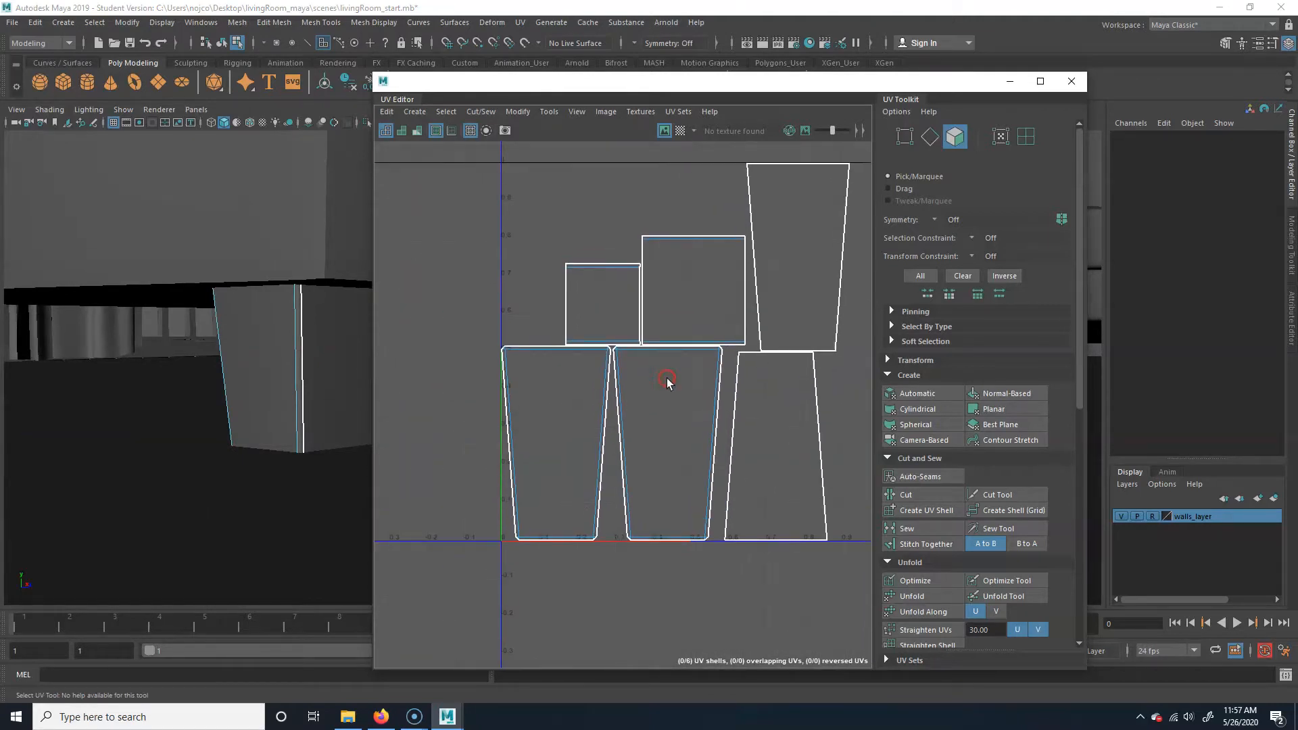
# - Select all of the leg's UV shells in UV shell mode, scale them down slightly and clear the selection
pyautogui.keyDown('alt'); pyautogui.moveTo(783, 354); pyautogui.dragTo(704, 359, button='right'); pyautogui.keyUp('alt')
pyautogui.keyDown('alt'); pyautogui.moveTo(704, 359); pyautogui.dragTo(672, 363, button='middle'); pyautogui.keyUp('alt')
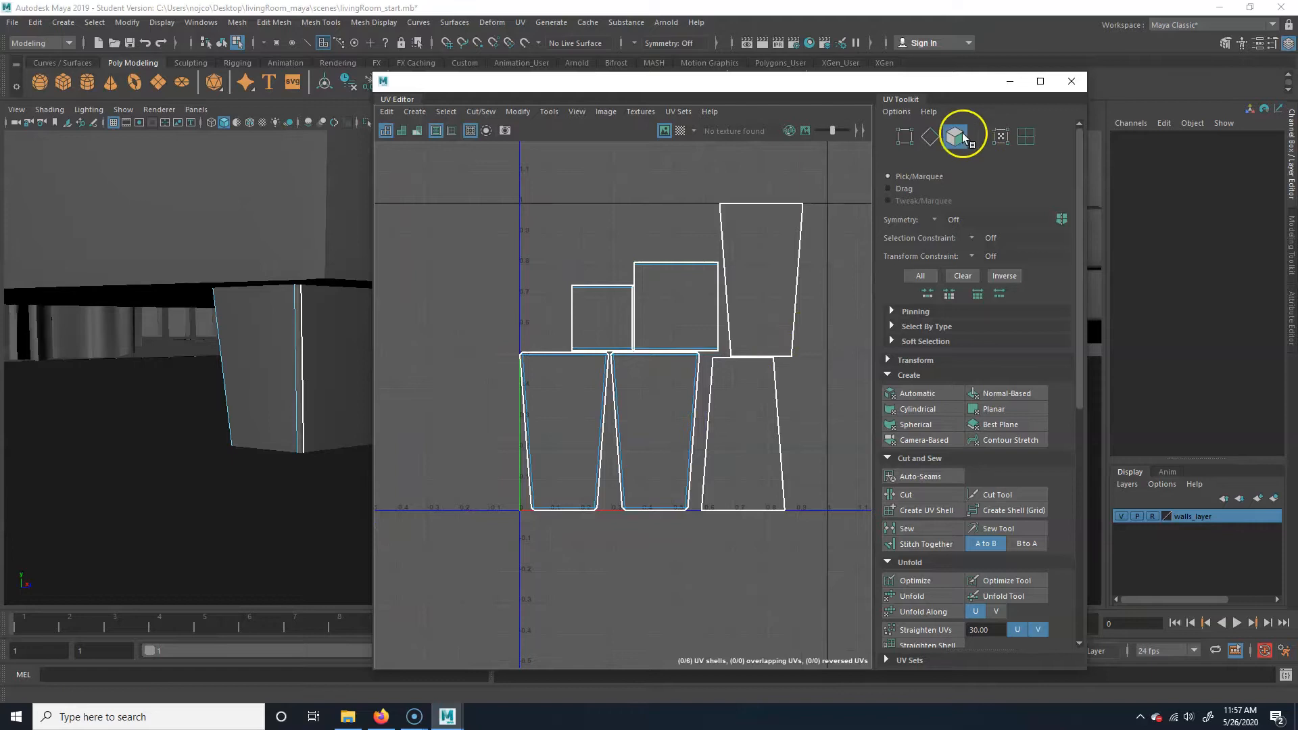
pyautogui.click(1024, 138)
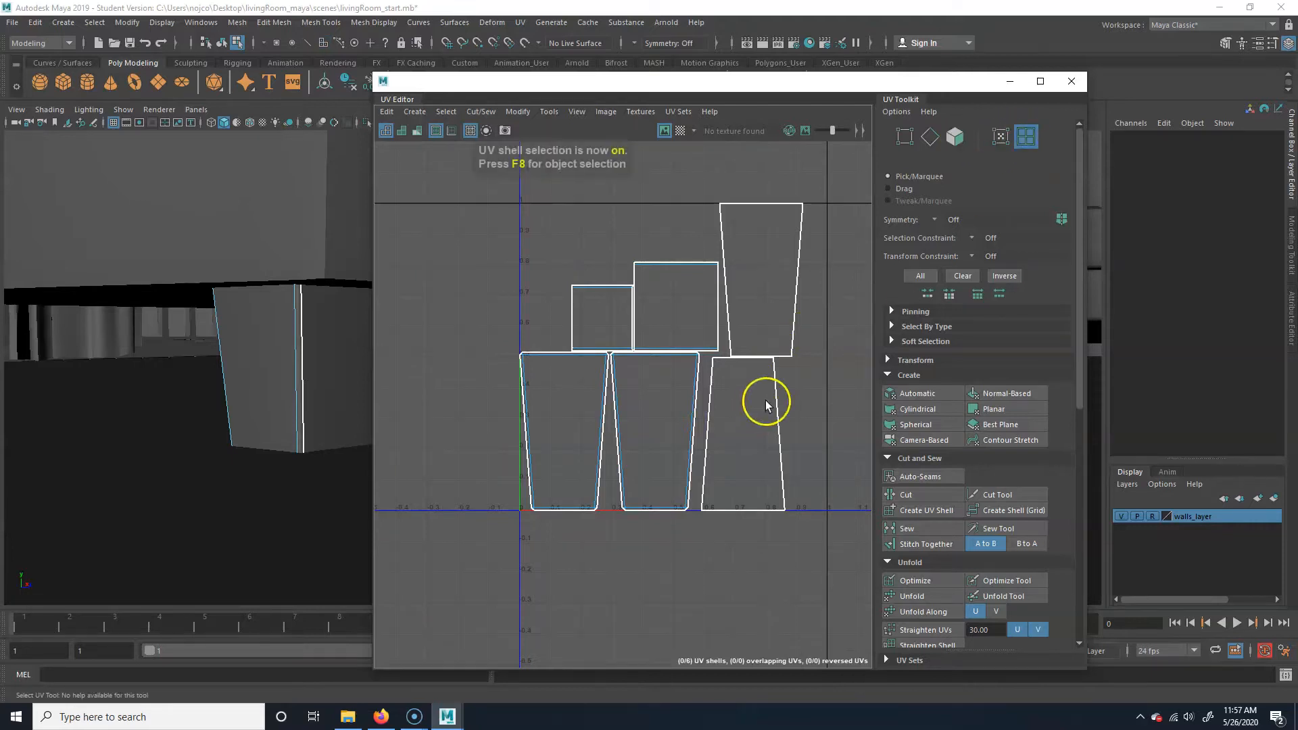
pyautogui.keyDown('alt'); pyautogui.moveTo(761, 409); pyautogui.dragTo(681, 431, button='middle'); pyautogui.keyUp('alt')
pyautogui.moveTo(805, 165); pyautogui.dragTo(375, 612)
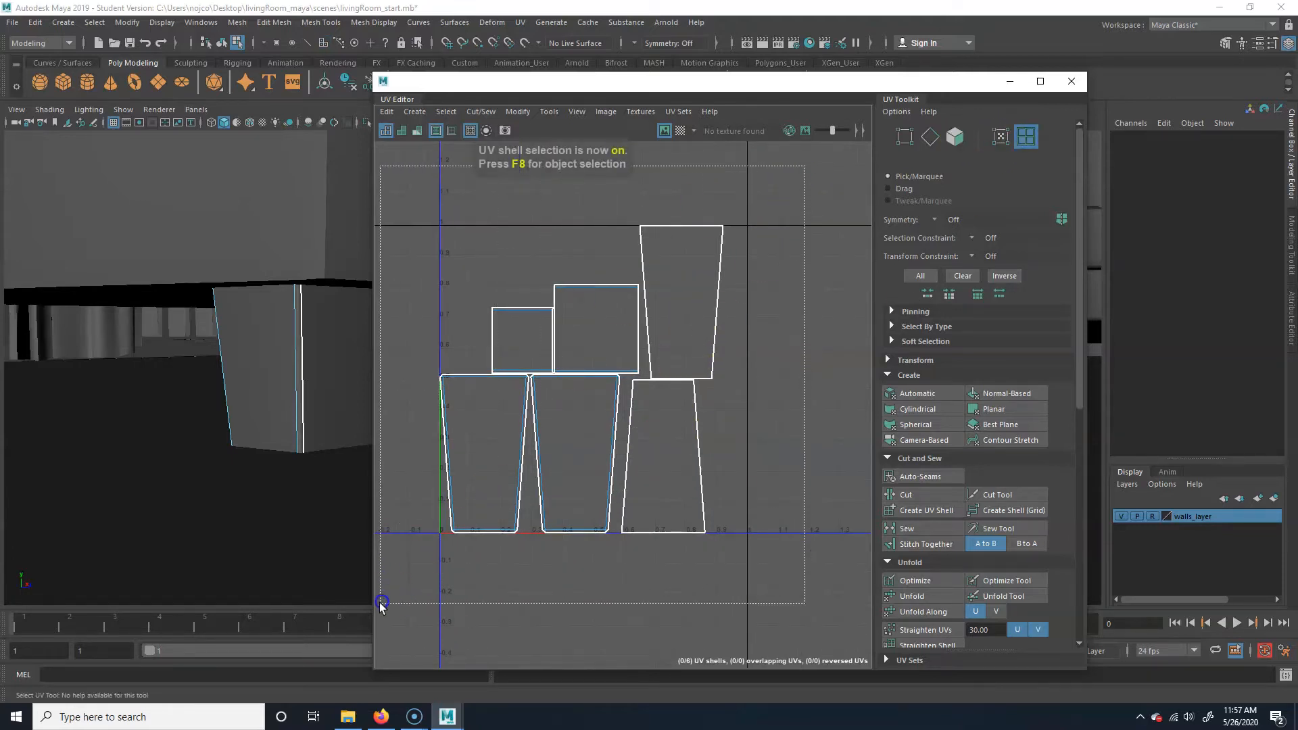
pyautogui.press('r')
pyautogui.moveTo(584, 379); pyautogui.dragTo(577, 380)
pyautogui.click(774, 293)
# - Spread the upper tapered shell and the two square shells apart in the upper part of the UV tile
pyautogui.click(678, 366)
pyautogui.press('w')
pyautogui.moveTo(667, 313); pyautogui.dragTo(689, 304)
pyautogui.click(580, 329)
pyautogui.moveTo(580, 329); pyautogui.dragTo(582, 301)
pyautogui.click(530, 345)
pyautogui.moveTo(530, 344); pyautogui.dragTo(491, 283)
# - Shift the lower inverted tapered shell toward the tile's edge and move the middle tapered shell alongside it
pyautogui.click(651, 443)
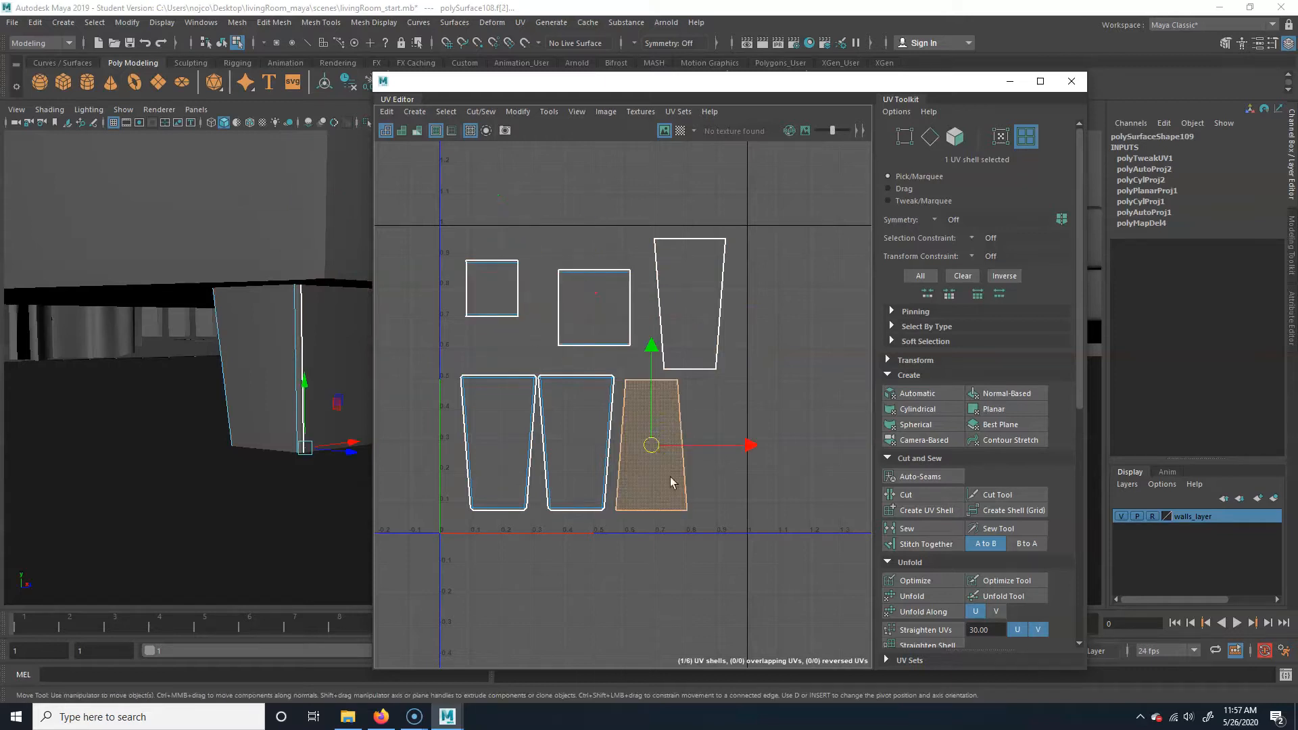
pyautogui.moveTo(651, 451); pyautogui.dragTo(699, 453)
pyautogui.click(524, 438)
pyautogui.click(584, 436)
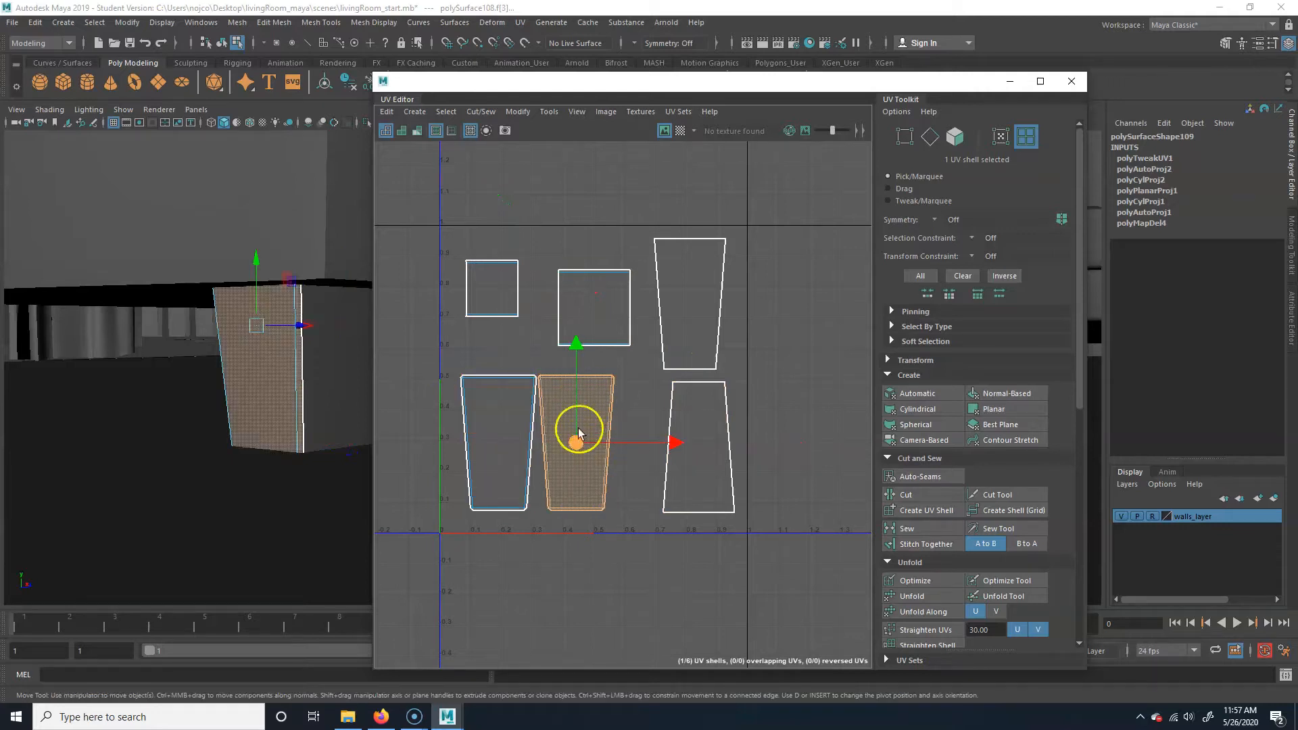
pyautogui.moveTo(581, 446); pyautogui.dragTo(615, 443)
# - Park the larger square shell outside the UV tile and place the remaining lower tapered shell in its spot
pyautogui.click(593, 317)
pyautogui.moveTo(594, 317); pyautogui.dragTo(393, 213)
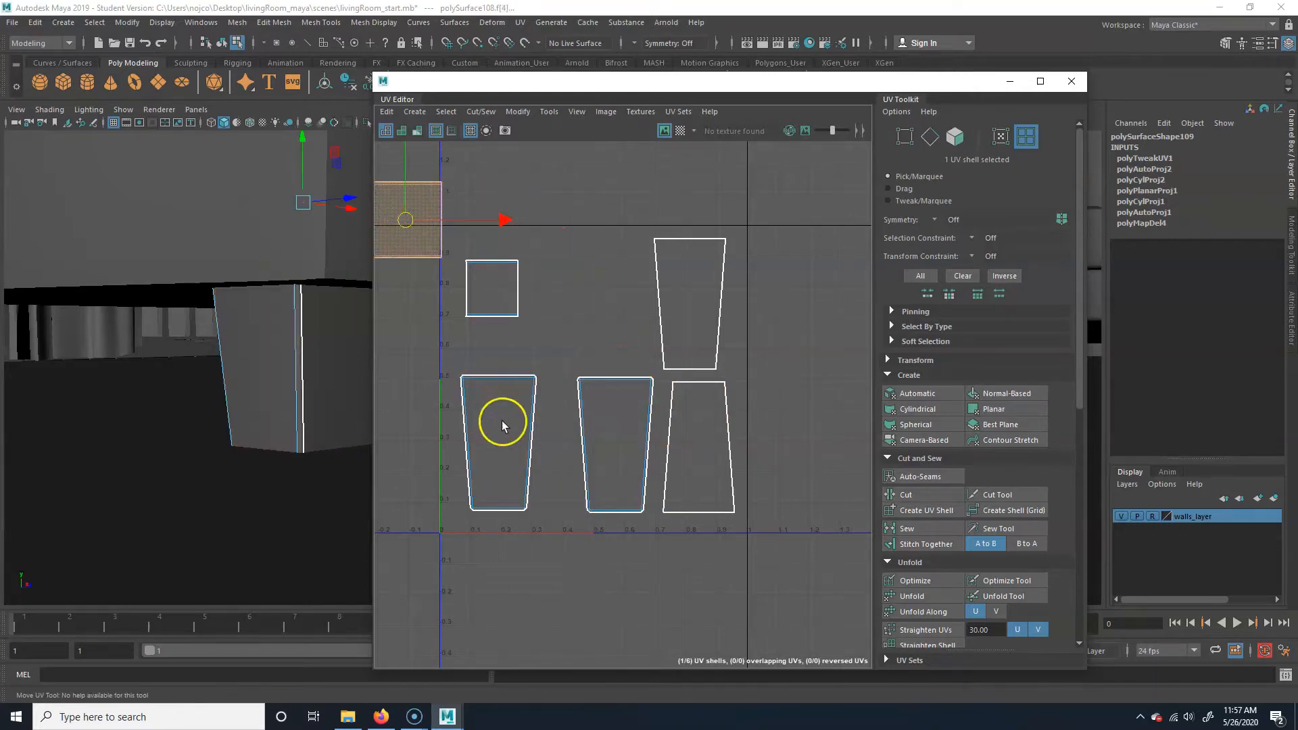
pyautogui.click(499, 423)
pyautogui.moveTo(499, 440); pyautogui.dragTo(589, 318)
# - Rotate the upper outer tapered shell 180 degrees and move the neighbouring tapered shell close beside it
pyautogui.click(719, 281)
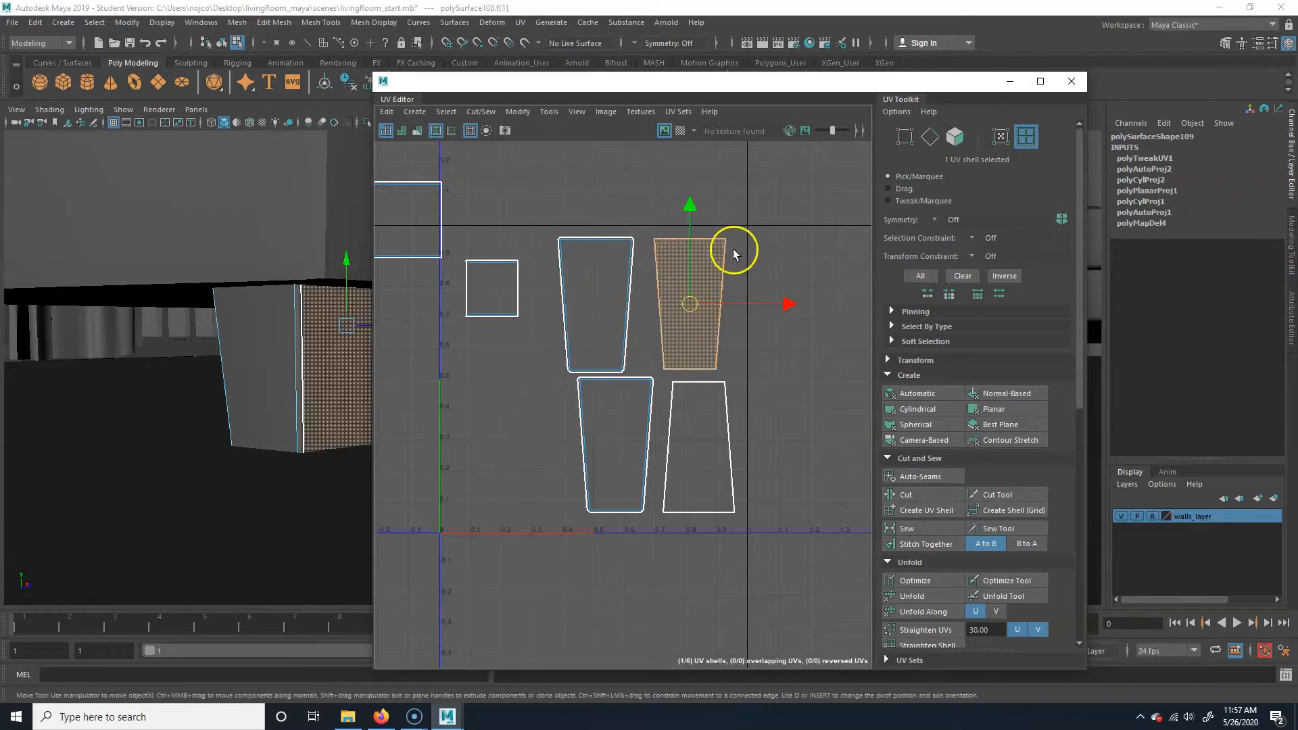
pyautogui.press('e')
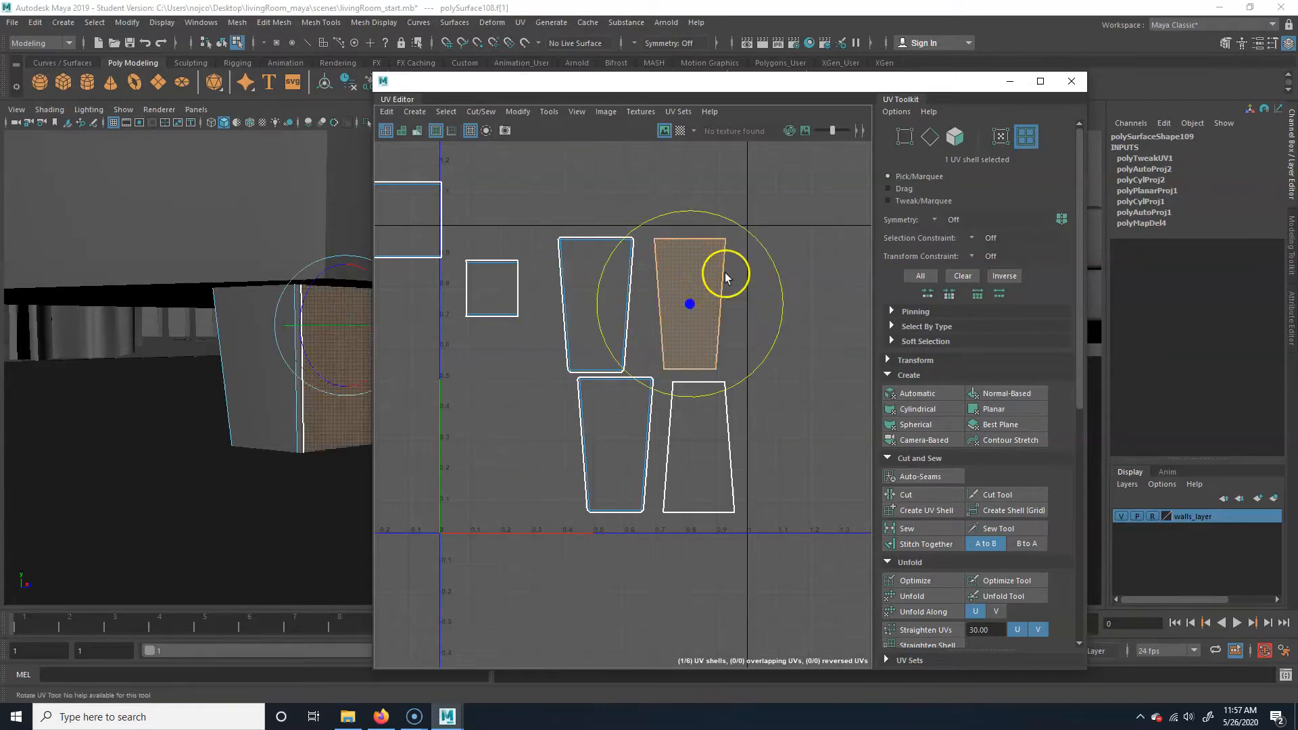
pyautogui.moveTo(759, 248); pyautogui.dragTo(596, 390)
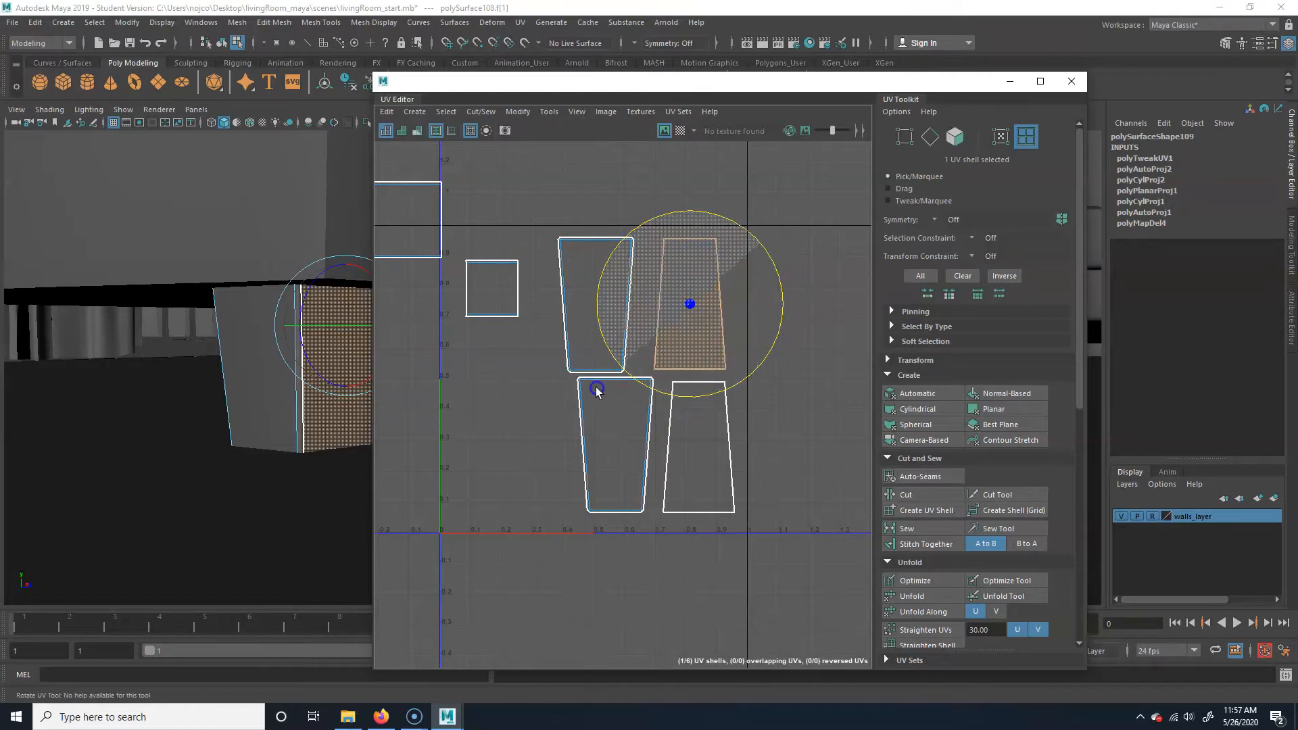
pyautogui.click(594, 287)
pyautogui.press('w')
pyautogui.moveTo(602, 310); pyautogui.dragTo(617, 300)
# - Stack the two square shells beside the tapered ones, the larger below the smaller, and clear the selection
pyautogui.click(393, 226)
pyautogui.moveTo(406, 220); pyautogui.dragTo(519, 463)
pyautogui.click(495, 304)
pyautogui.moveTo(512, 318); pyautogui.dragTo(534, 369)
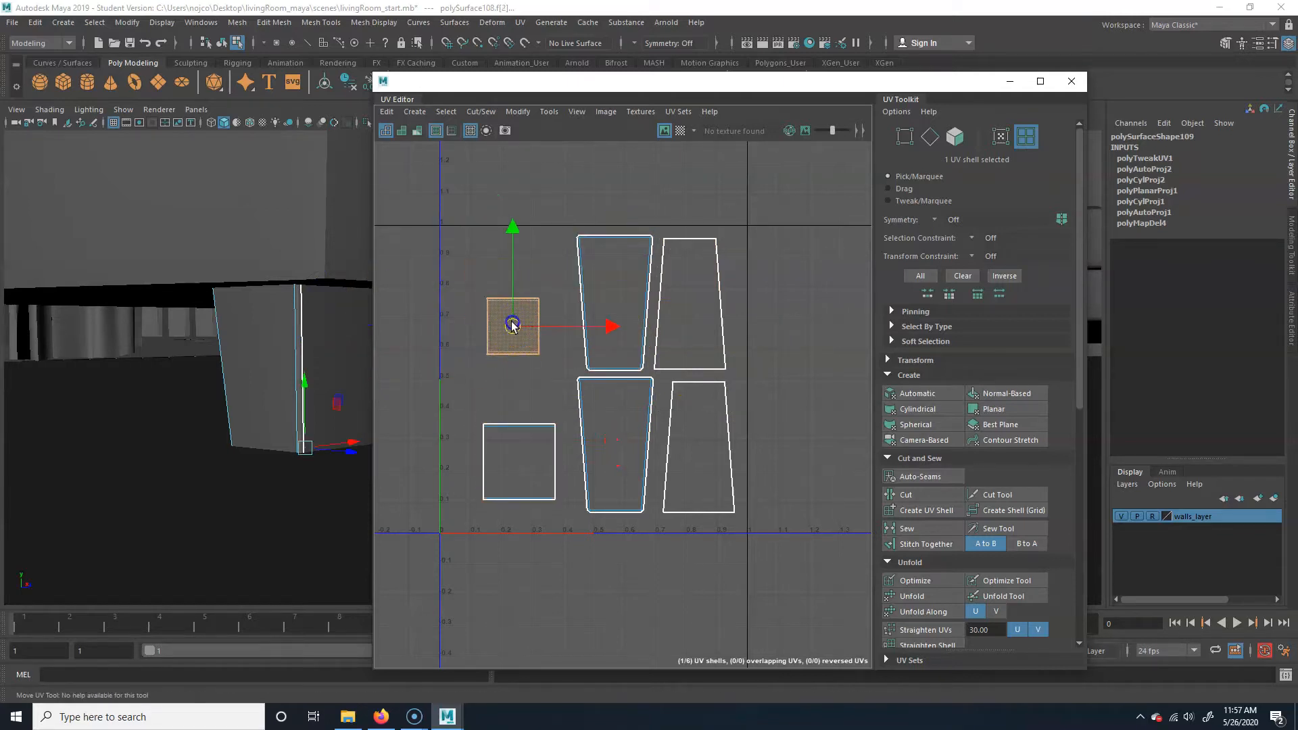
pyautogui.click(602, 301)
pyautogui.click(543, 463)
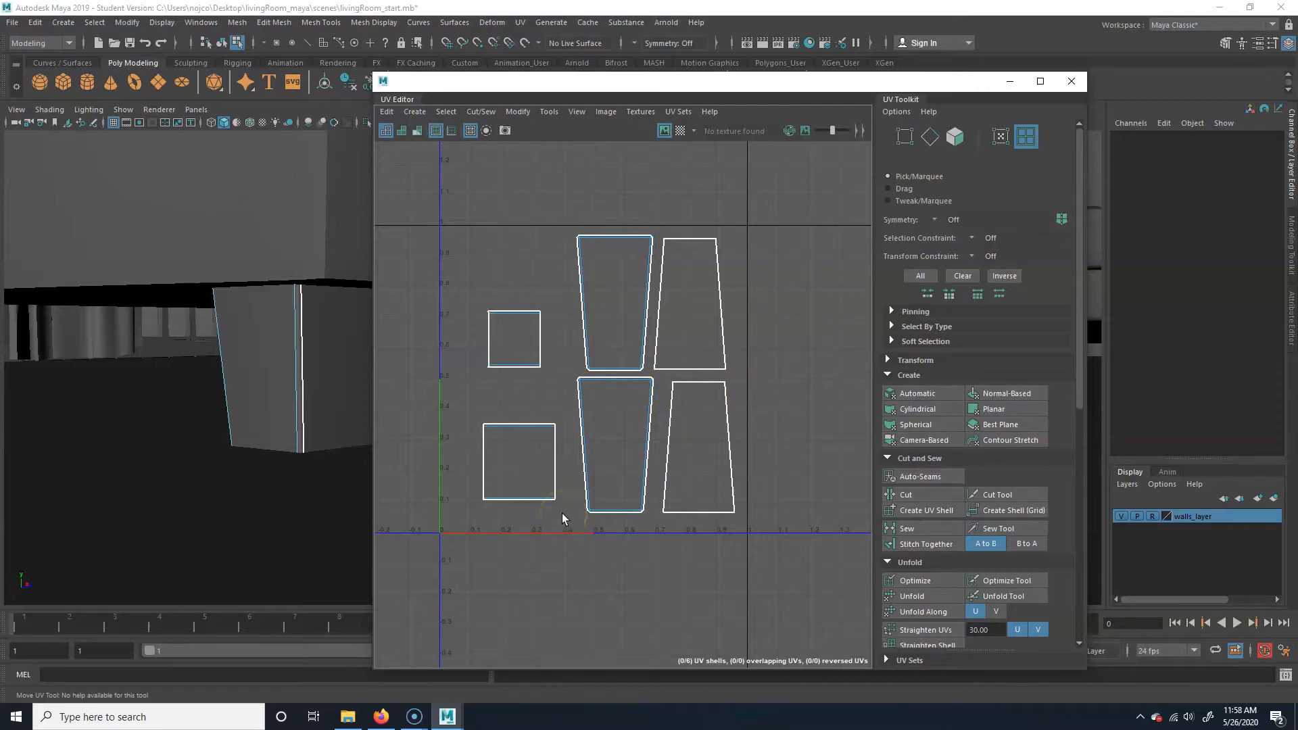
pyautogui.click(541, 398)
# - Return to object selection, check the neighbouring leg's UVs and reselect the mapped leg
pyautogui.keyDown('alt'); pyautogui.moveTo(267, 374); pyautogui.dragTo(167, 400); pyautogui.keyUp('alt')
pyautogui.moveTo(168, 400); pyautogui.dragTo(204, 394, button='right')
pyautogui.keyDown('alt'); pyautogui.moveTo(204, 394); pyautogui.dragTo(261, 440); pyautogui.keyUp('alt')
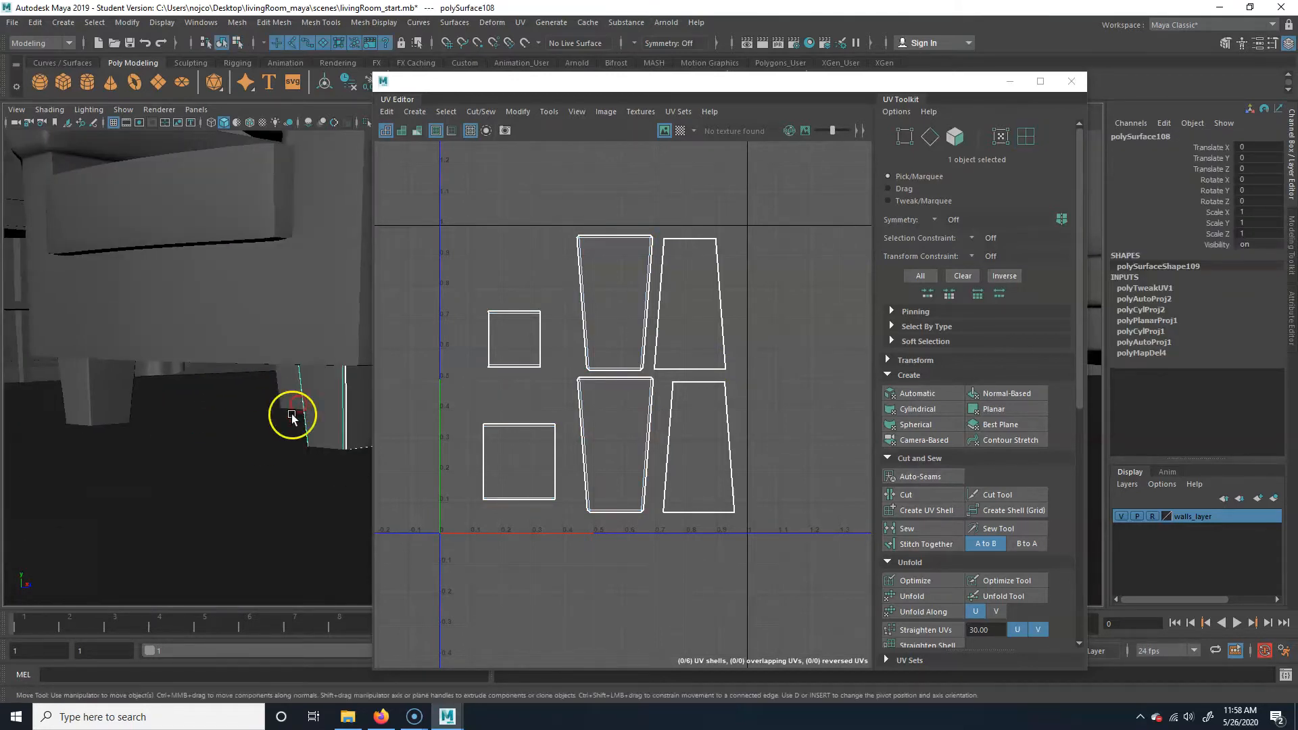
pyautogui.click(130, 392)
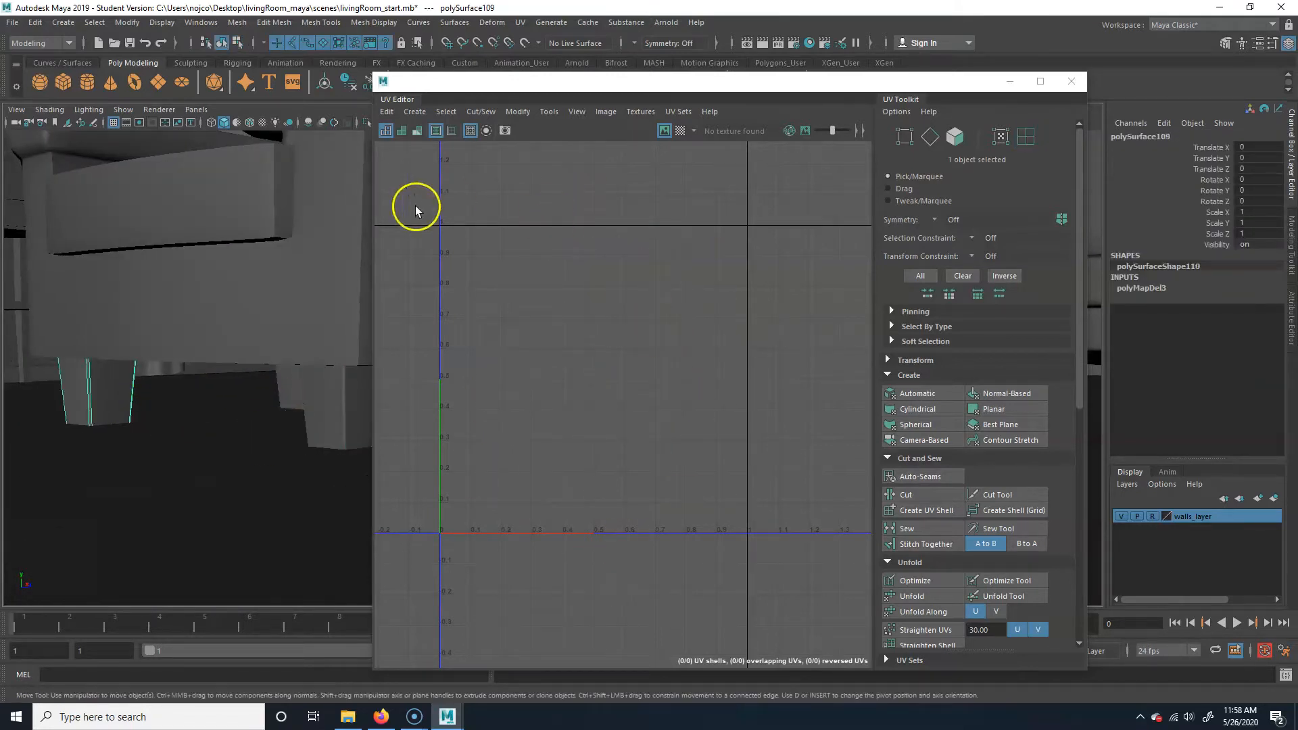
pyautogui.click(324, 403)
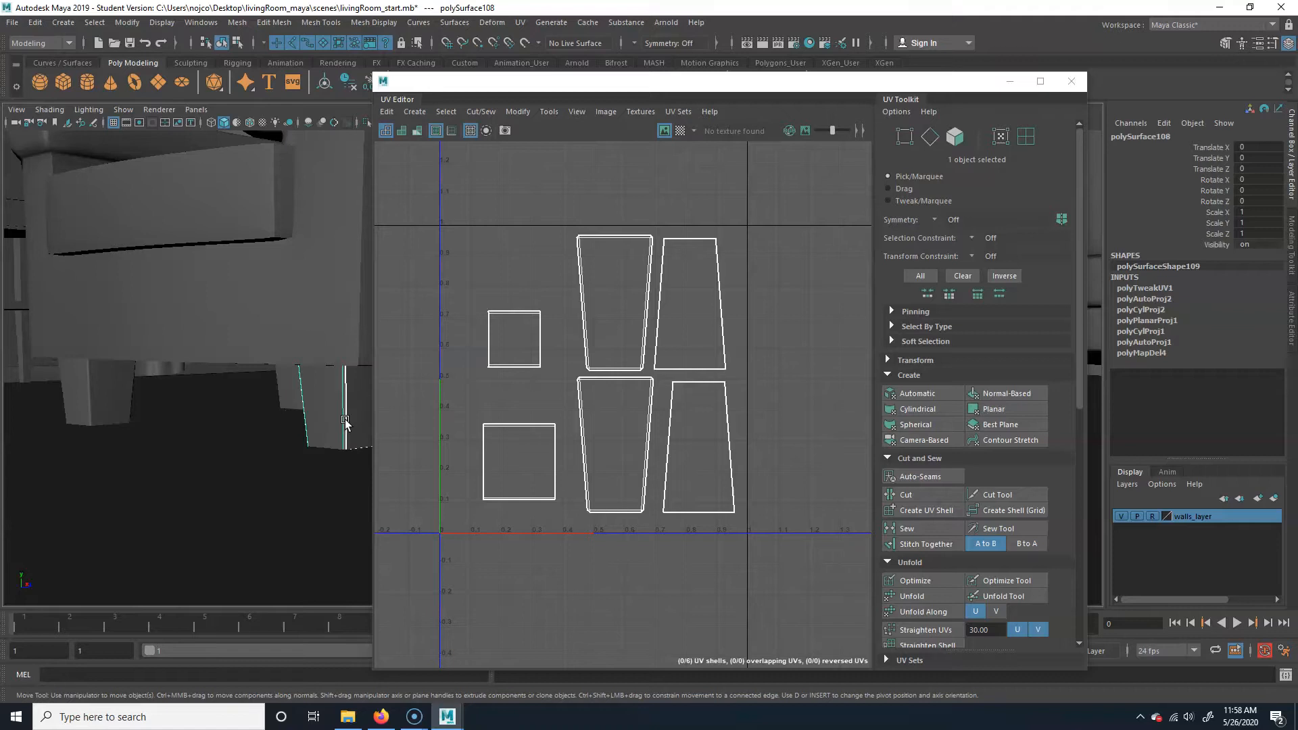
# - Add the neighbouring chair leg to the selection and open the Transfer Attributes options
pyautogui.scroll(-1, 286, 392)
pyautogui.keyDown('alt'); pyautogui.moveTo(286, 393); pyautogui.dragTo(206, 423, button='middle'); pyautogui.keyUp('alt')
pyautogui.scroll(2, 167, 414)
pyautogui.keyDown('alt'); pyautogui.moveTo(209, 450); pyautogui.dragTo(265, 432); pyautogui.keyUp('alt')
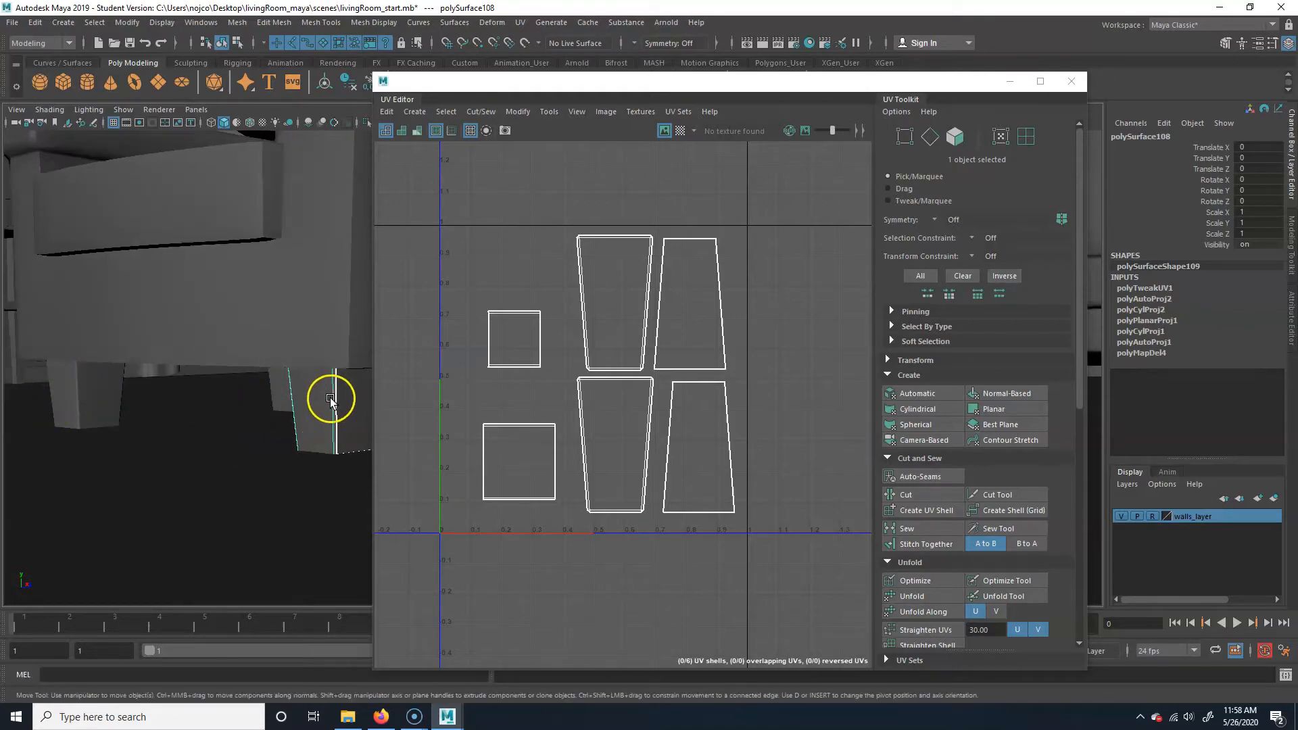
pyautogui.keyDown('shift'); pyautogui.click(102, 414); pyautogui.keyUp('shift')
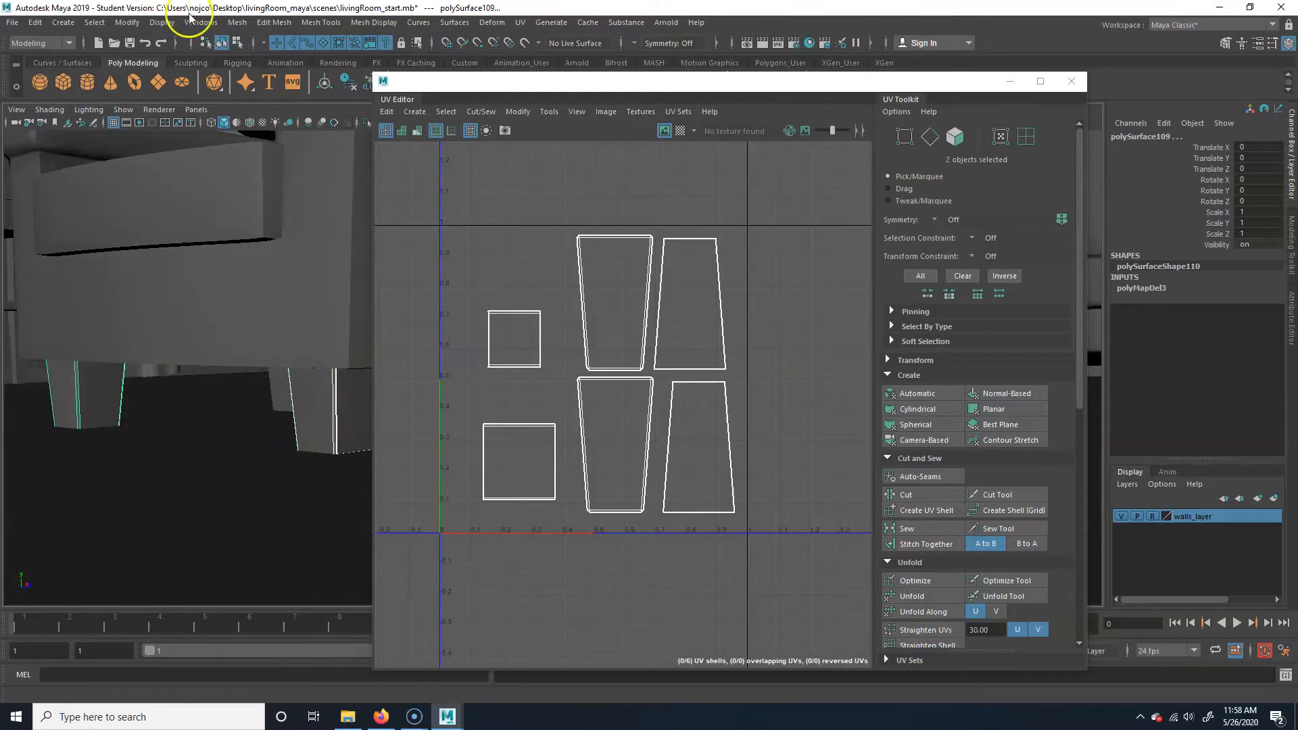
pyautogui.click(236, 22)
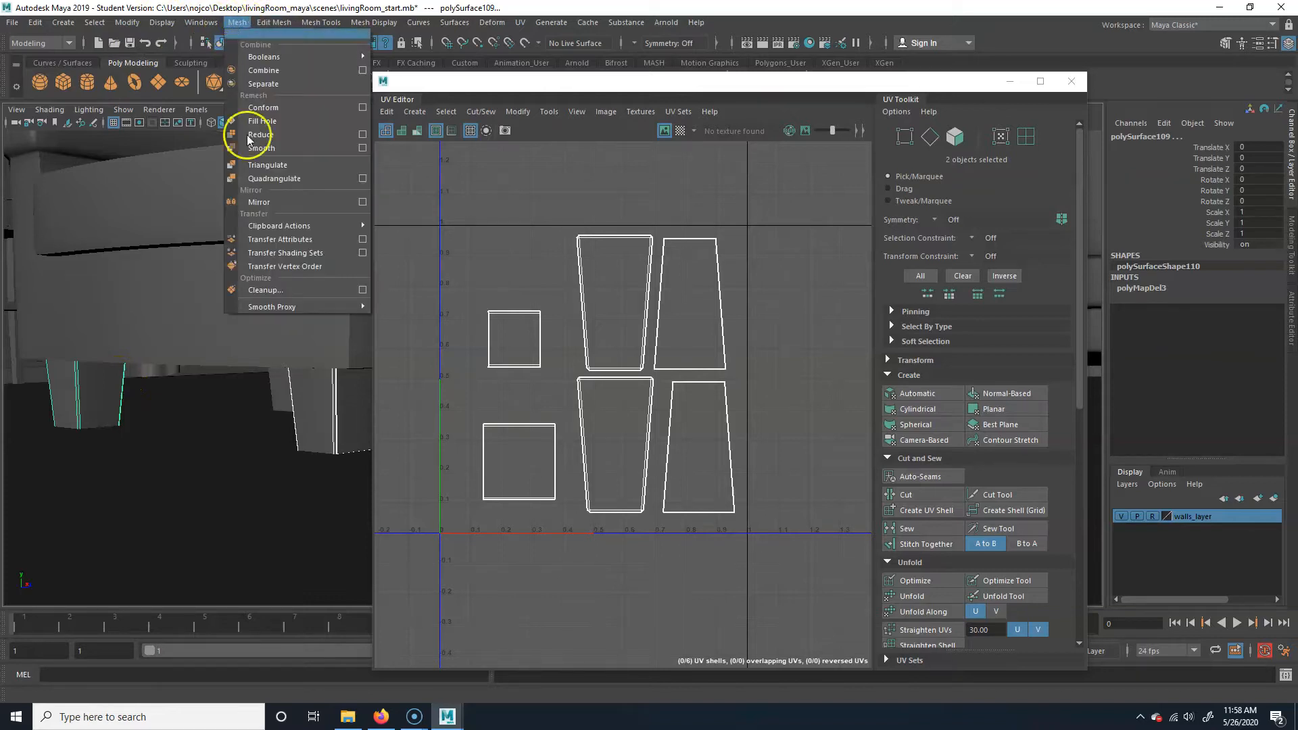
pyautogui.click(361, 239)
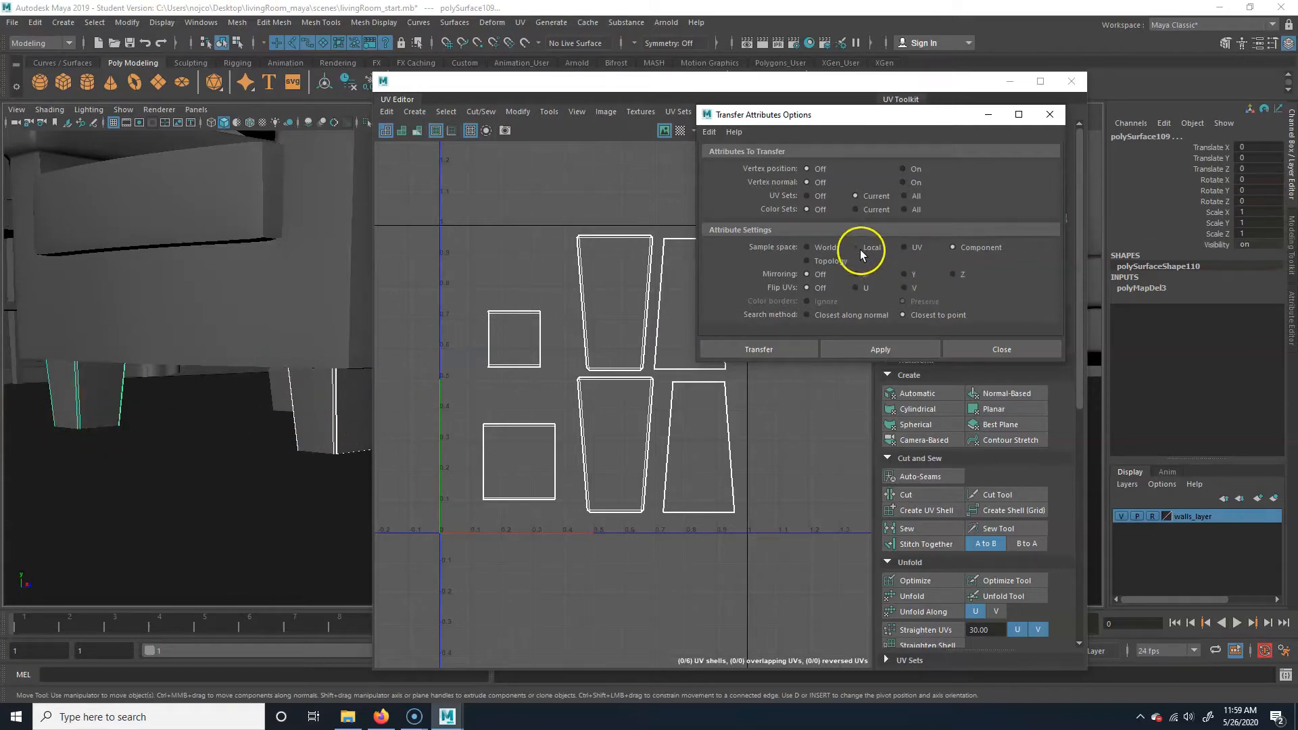
# - Transfer the mapped leg's current UV set to the neighbouring leg with the sample space set to Component
pyautogui.click(977, 250)
pyautogui.click(521, 212)
pyautogui.click(1040, 301)
pyautogui.click(975, 247)
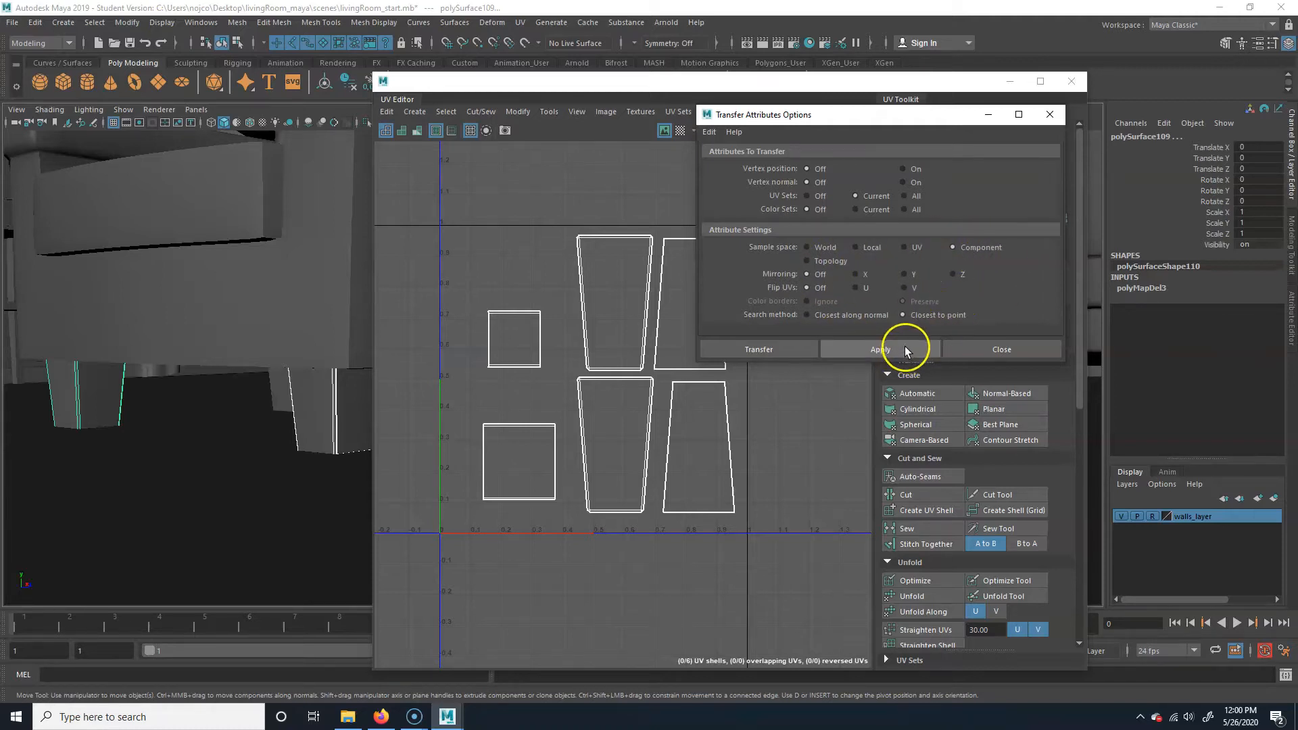
pyautogui.click(879, 349)
pyautogui.click(79, 397)
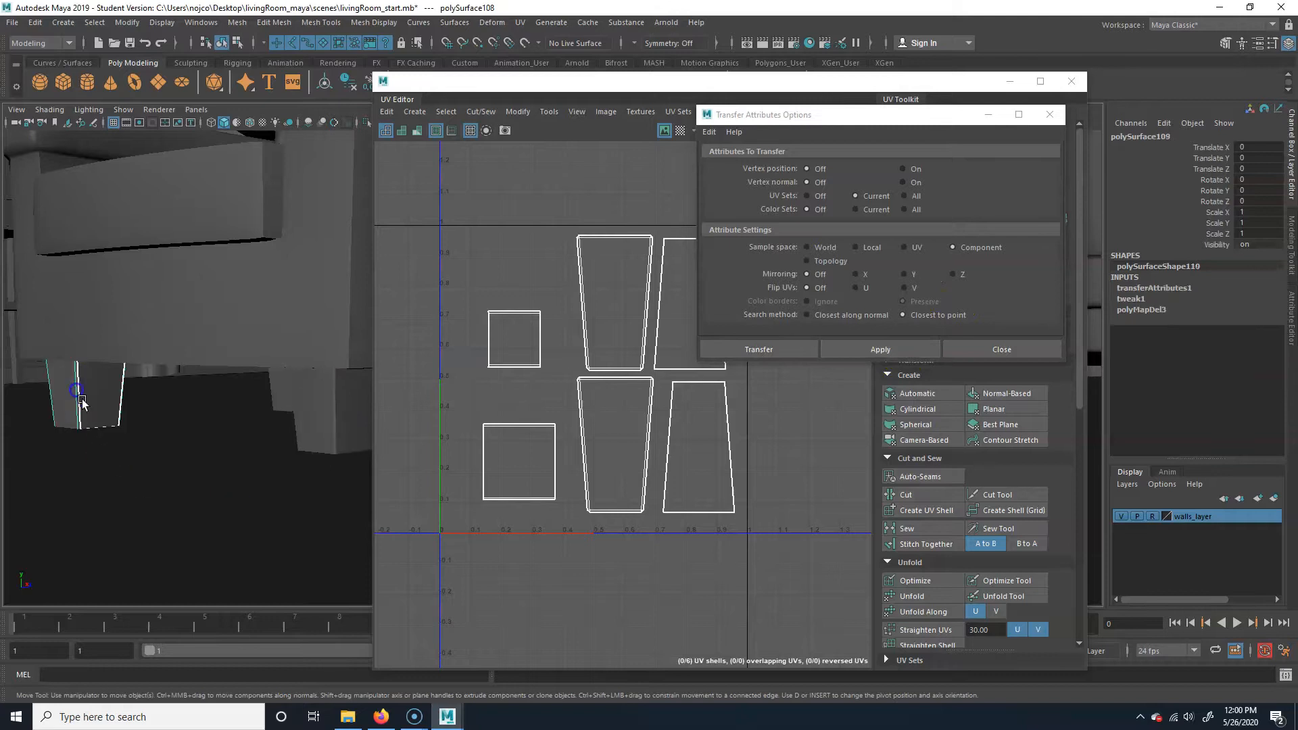
# - Select a mapped leg plus a third chair leg and repeat the UV transfer onto the third leg
pyautogui.keyDown('alt'); pyautogui.moveTo(293, 410); pyautogui.dragTo(191, 392); pyautogui.keyUp('alt')
pyautogui.click(302, 382)
pyautogui.keyDown('alt'); pyautogui.moveTo(301, 382); pyautogui.dragTo(278, 403, button='right'); pyautogui.keyUp('alt')
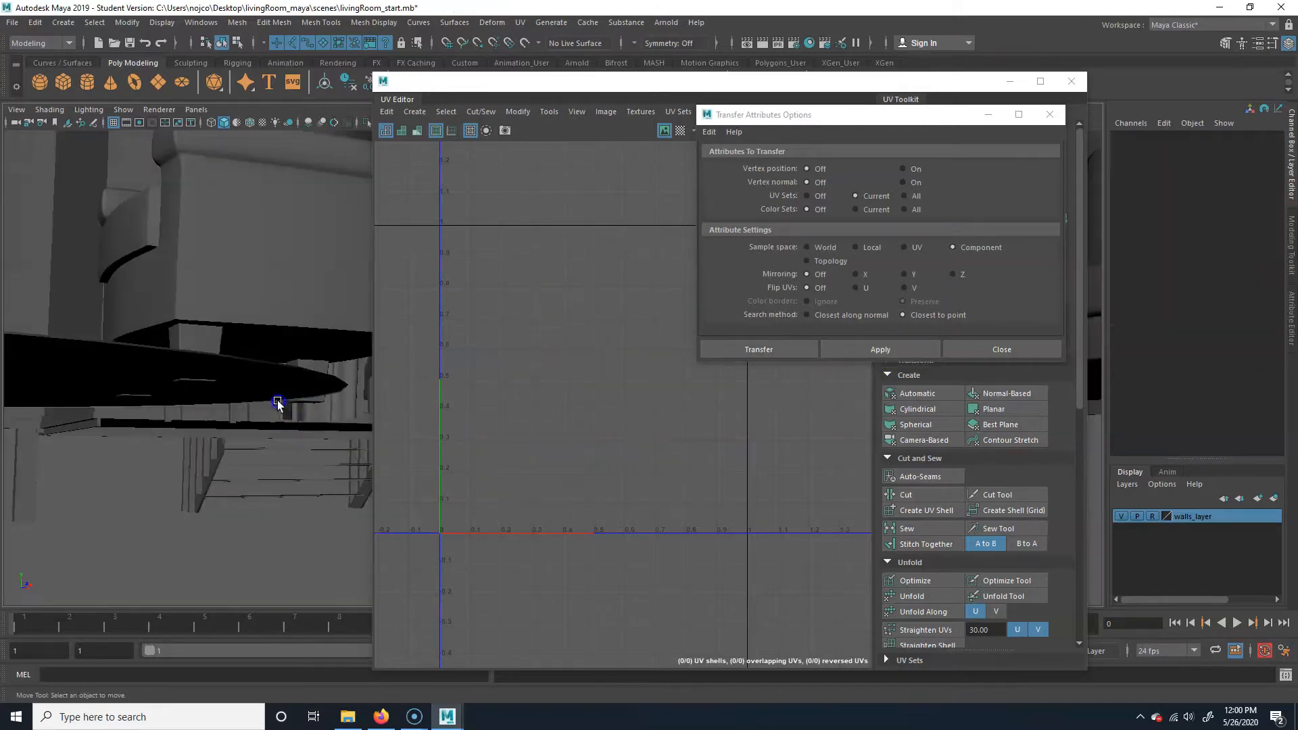
pyautogui.click(220, 349)
pyautogui.keyDown('alt'); pyautogui.moveTo(260, 358); pyautogui.dragTo(255, 371); pyautogui.keyUp('alt')
pyautogui.keyDown('shift'); pyautogui.click(307, 371); pyautogui.keyUp('shift')
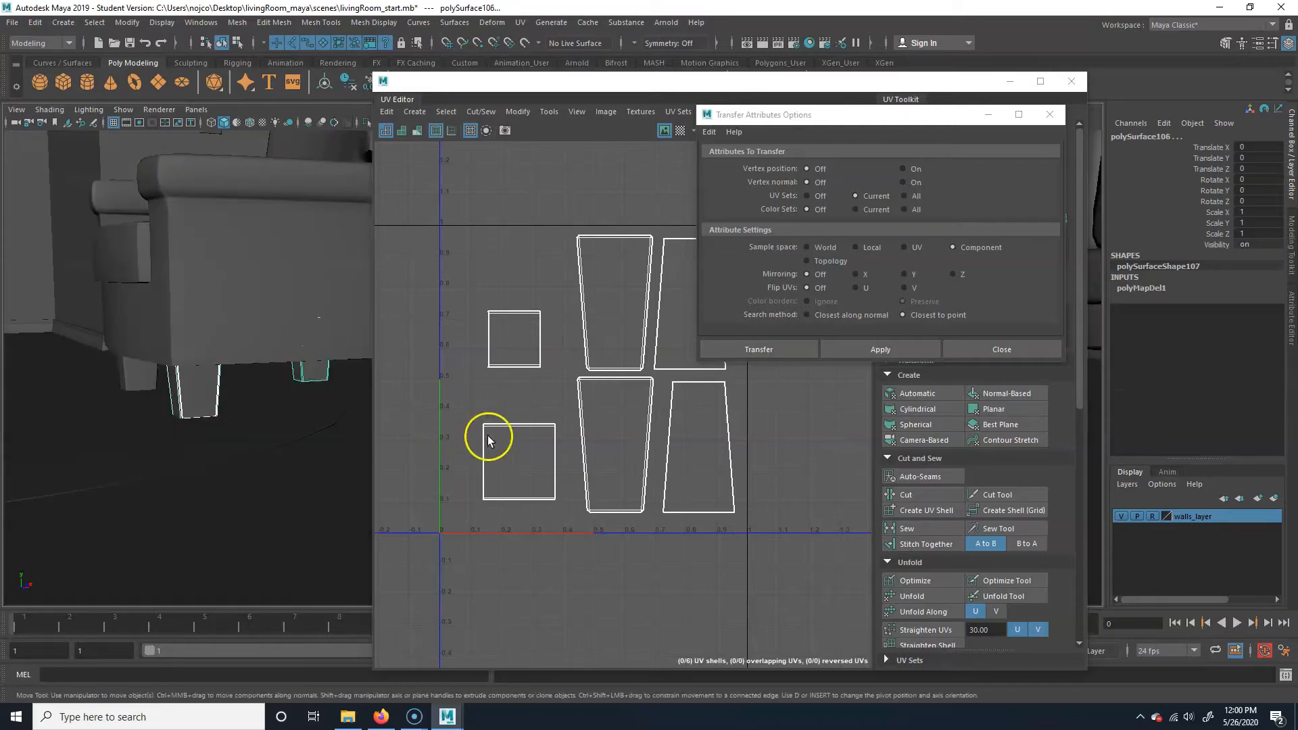
pyautogui.press('g')
# - Repeat the UV transfer from a mapped leg onto the fourth chair leg and close the transfer options
pyautogui.keyDown('alt'); pyautogui.moveTo(336, 408); pyautogui.dragTo(159, 373, button='middle'); pyautogui.keyUp('alt')
pyautogui.click(58, 359)
pyautogui.keyDown('shift'); pyautogui.click(278, 342); pyautogui.keyUp('shift')
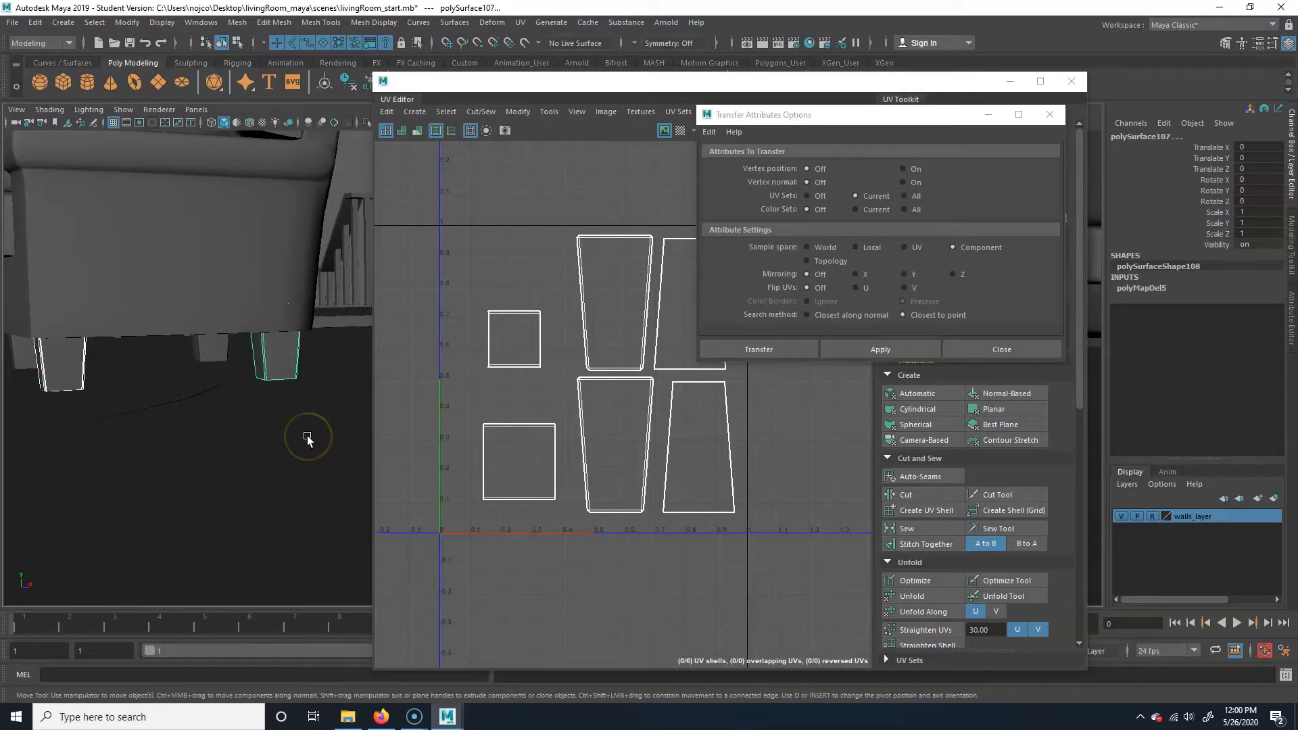
pyautogui.press('g')
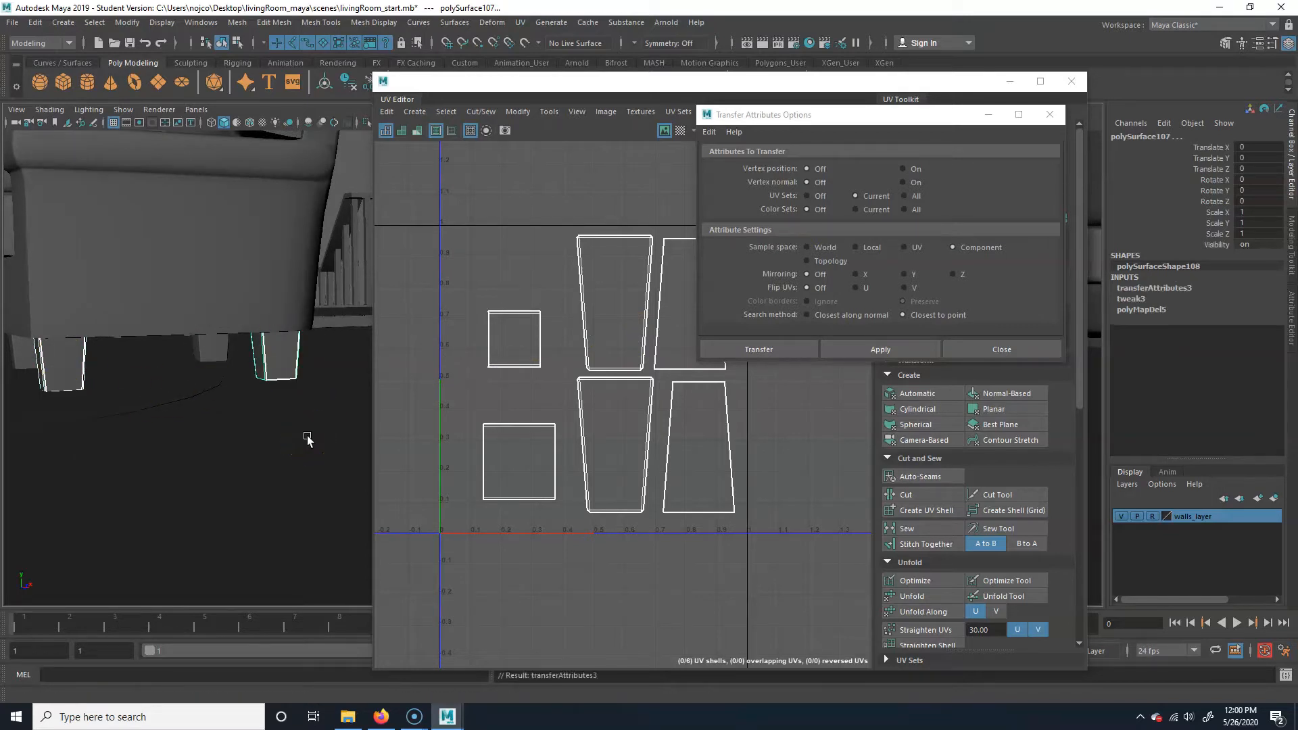
pyautogui.click(1050, 115)
# - Select the armchair's seat cushion and isolate it in the viewport
pyautogui.keyDown('alt'); pyautogui.moveTo(217, 385); pyautogui.dragTo(243, 368, button='middle'); pyautogui.keyUp('alt')
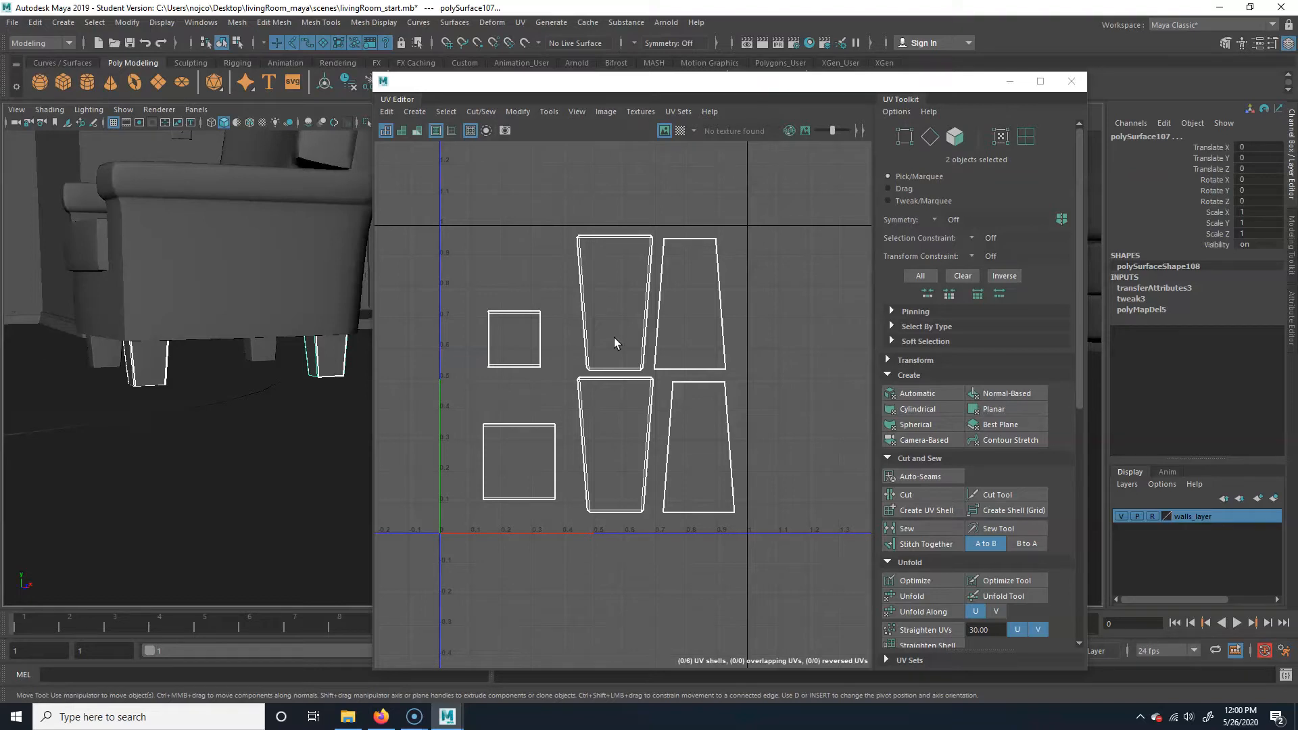
pyautogui.keyDown('alt'); pyautogui.moveTo(232, 326); pyautogui.dragTo(233, 362); pyautogui.keyUp('alt')
pyautogui.click(211, 440)
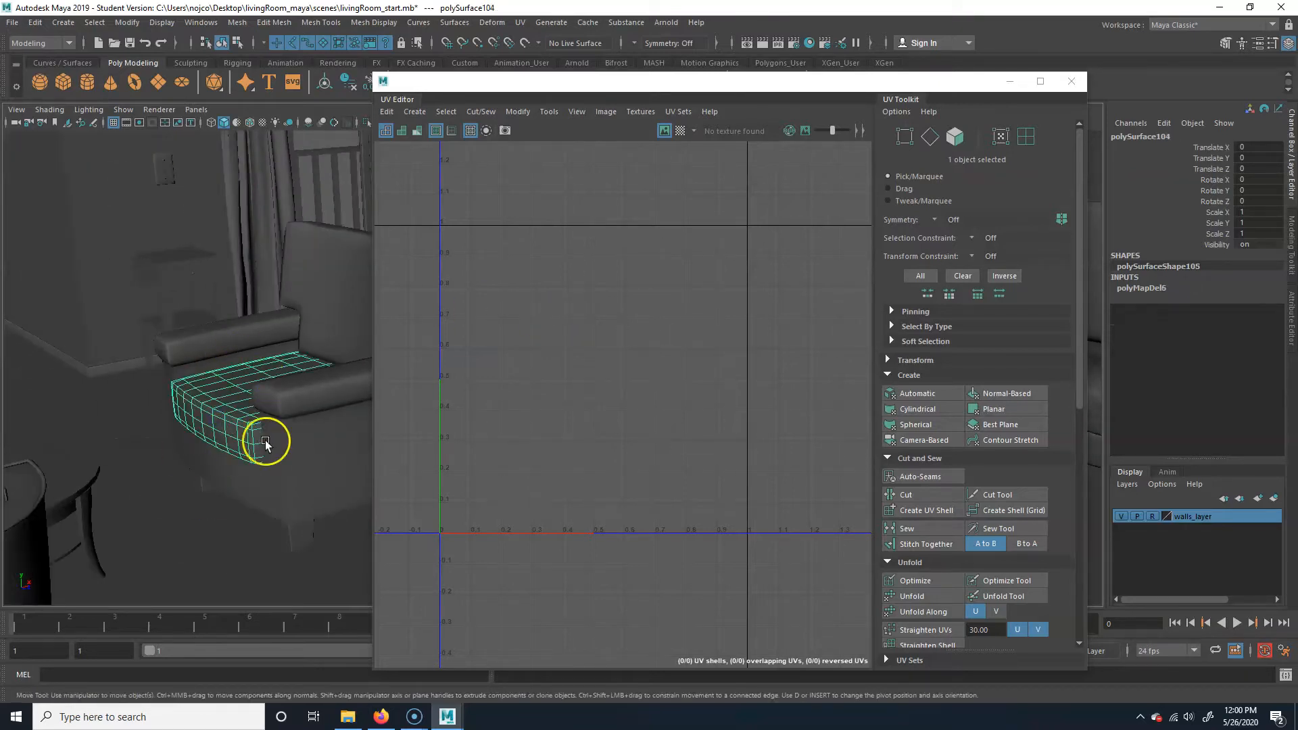
pyautogui.keyDown('alt'); pyautogui.moveTo(189, 439); pyautogui.dragTo(268, 428); pyautogui.keyUp('alt')
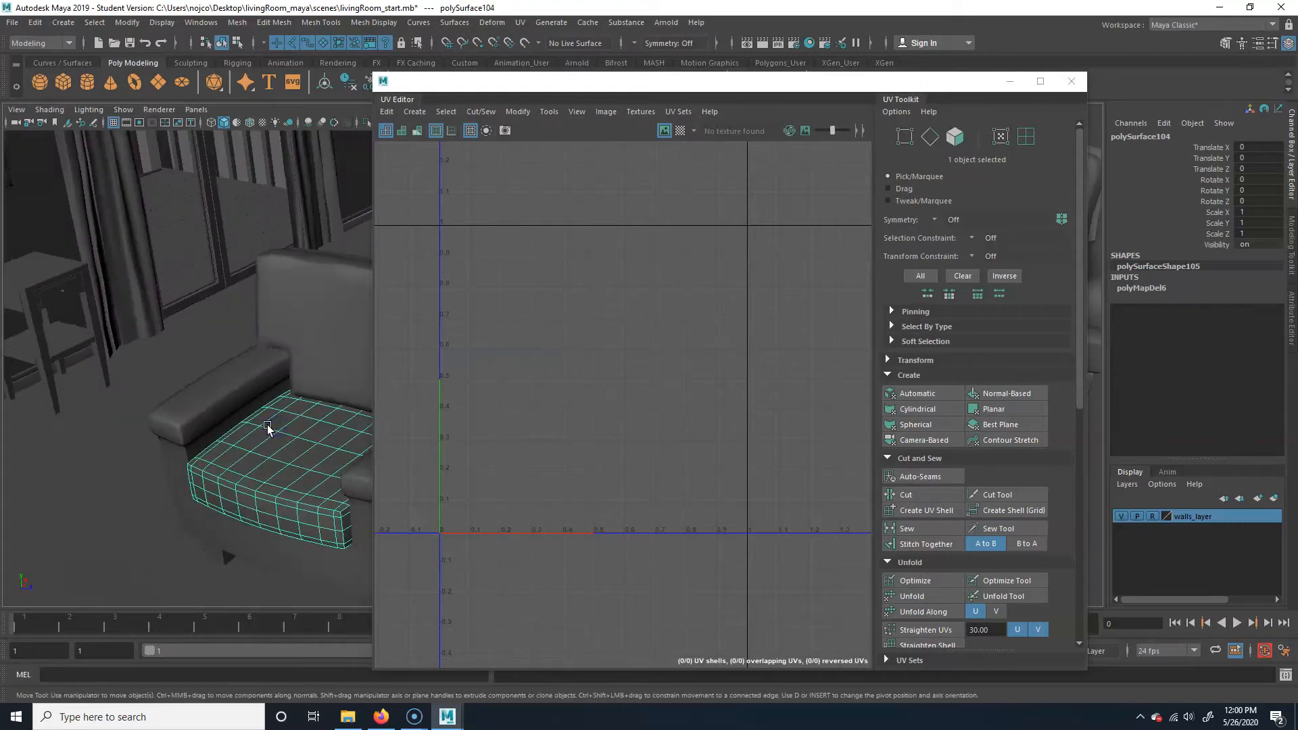
pyautogui.hotkey('ctrl', '1')
# - Orient the view to face the isolated cushion's broad square side and move the UV Editor window aside
pyautogui.keyDown('alt'); pyautogui.moveTo(325, 466); pyautogui.dragTo(274, 447); pyautogui.keyUp('alt')
pyautogui.keyDown('alt'); pyautogui.moveTo(275, 448); pyautogui.dragTo(221, 190, button='middle'); pyautogui.keyUp('alt')
pyautogui.keyDown('alt'); pyautogui.moveTo(221, 190); pyautogui.dragTo(273, 298); pyautogui.keyUp('alt')
pyautogui.keyDown('alt'); pyautogui.moveTo(274, 299); pyautogui.dragTo(371, 215, button='middle'); pyautogui.keyUp('alt')
pyautogui.keyDown('alt'); pyautogui.moveTo(380, 400); pyautogui.dragTo(334, 376, button='middle'); pyautogui.keyUp('alt')
pyautogui.keyDown('alt'); pyautogui.moveTo(333, 377); pyautogui.dragTo(257, 448); pyautogui.keyUp('alt')
pyautogui.keyDown('alt'); pyautogui.moveTo(257, 449); pyautogui.dragTo(348, 434, button='middle'); pyautogui.keyUp('alt')
pyautogui.moveTo(632, 89); pyautogui.dragTo(852, 91)
pyautogui.keyDown('alt'); pyautogui.moveTo(425, 351); pyautogui.dragTo(531, 363, button='middle'); pyautogui.keyUp('alt')
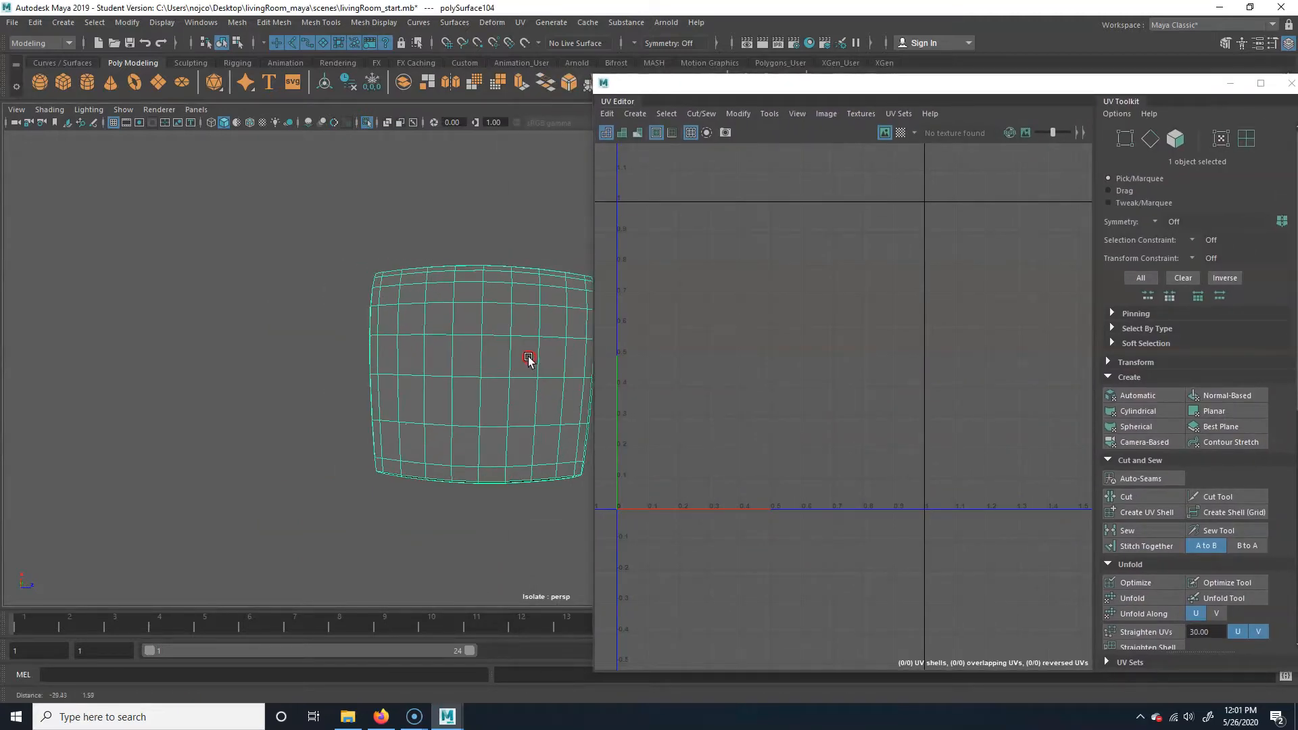
# - Try a Camera-Based projection on the seat cushion
pyautogui.click(535, 368)
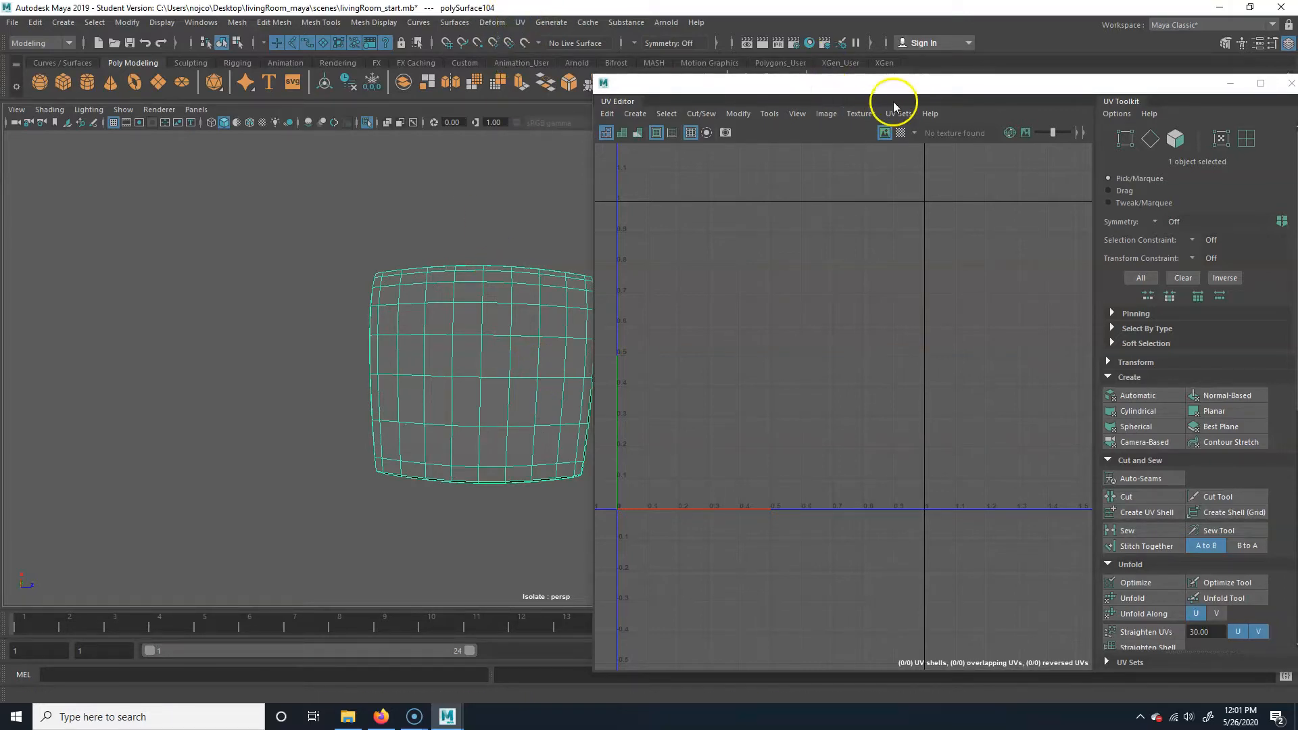
pyautogui.moveTo(933, 86); pyautogui.dragTo(597, 68)
pyautogui.click(808, 420)
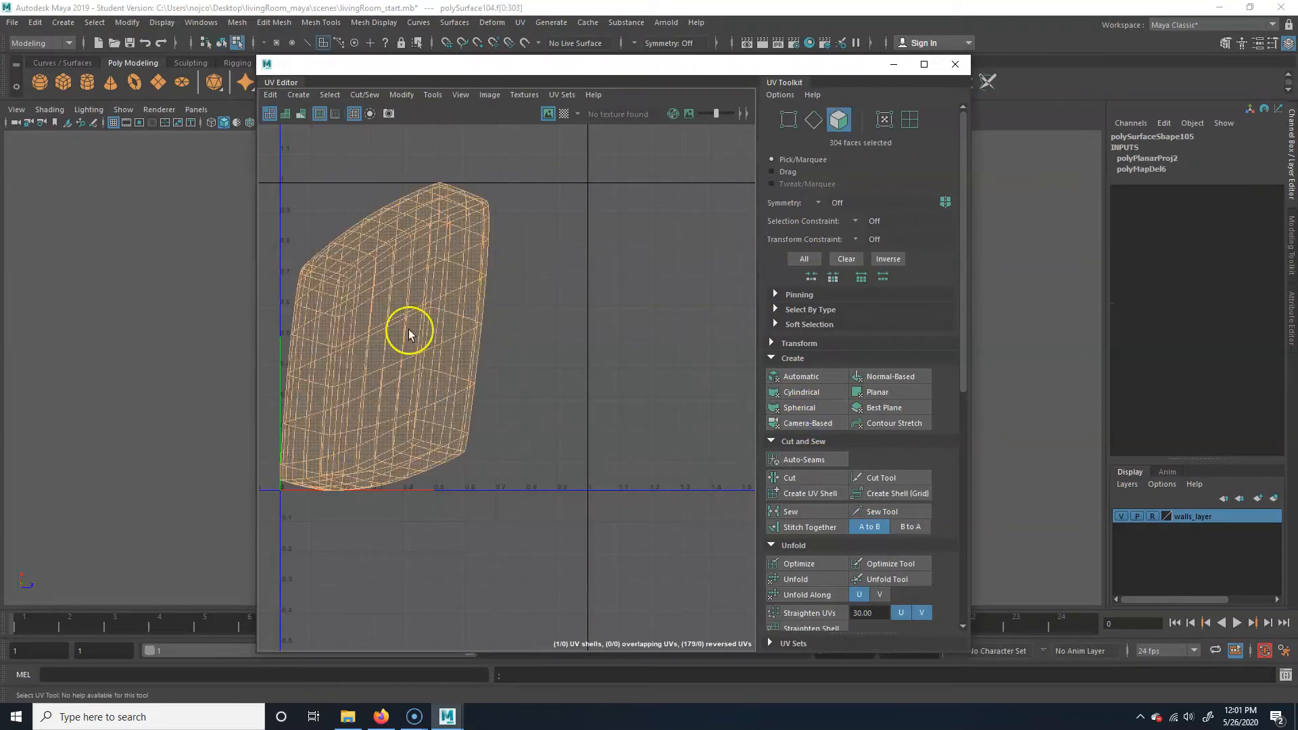
# - Make the perspective viewport active and reapply the Camera-Based projection to the cushion from that view
pyautogui.moveTo(565, 67); pyautogui.dragTo(962, 69)
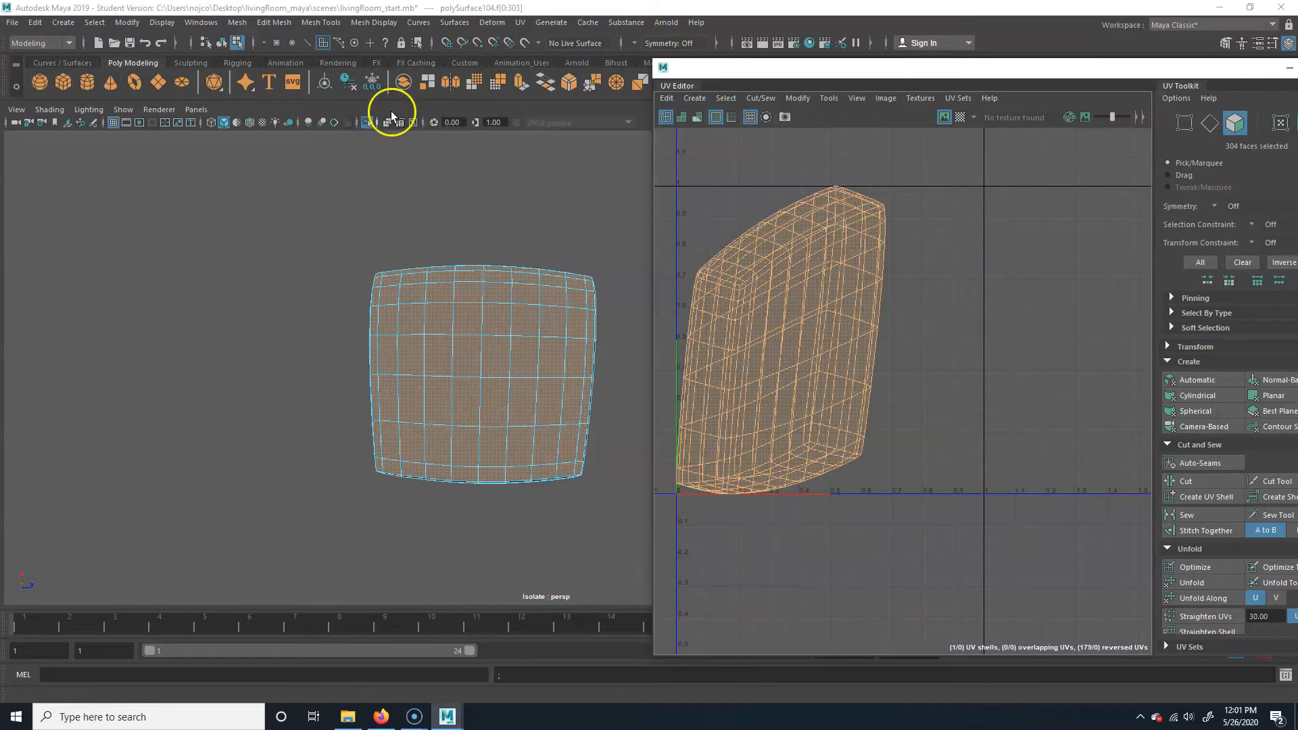
pyautogui.click(288, 106)
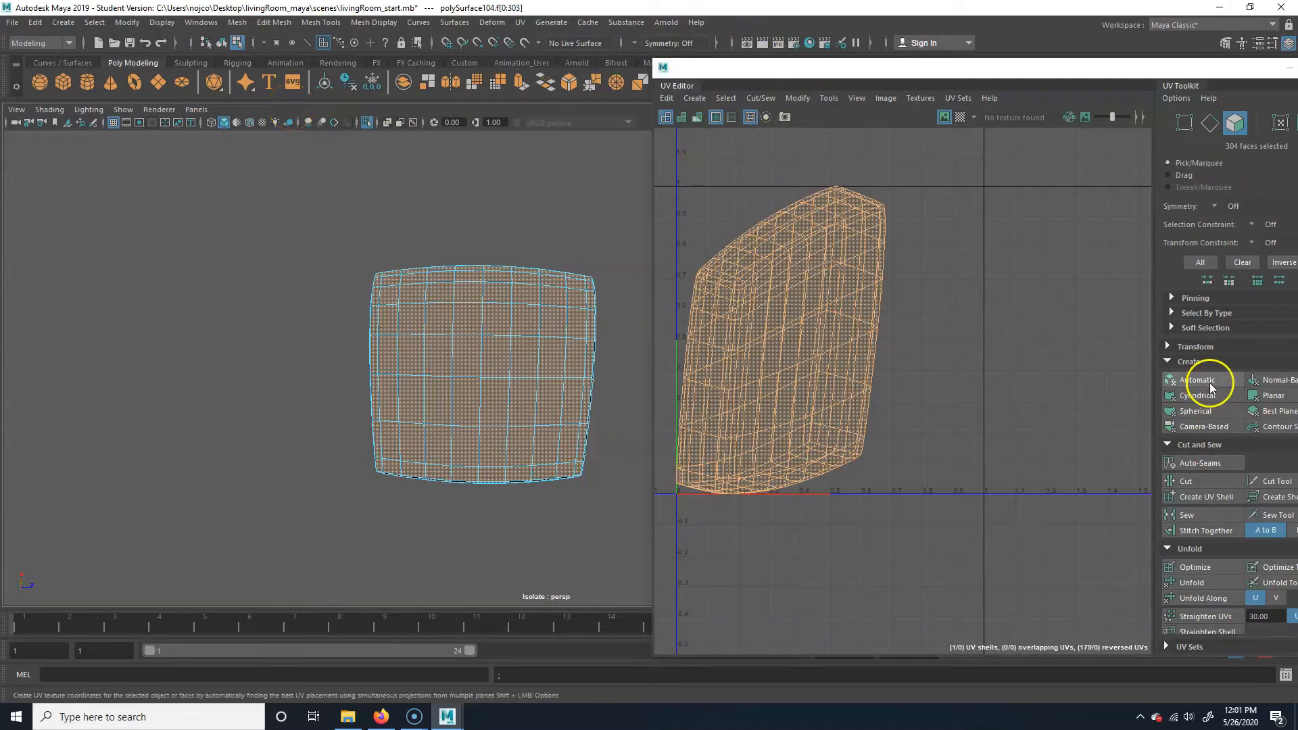
pyautogui.click(1204, 426)
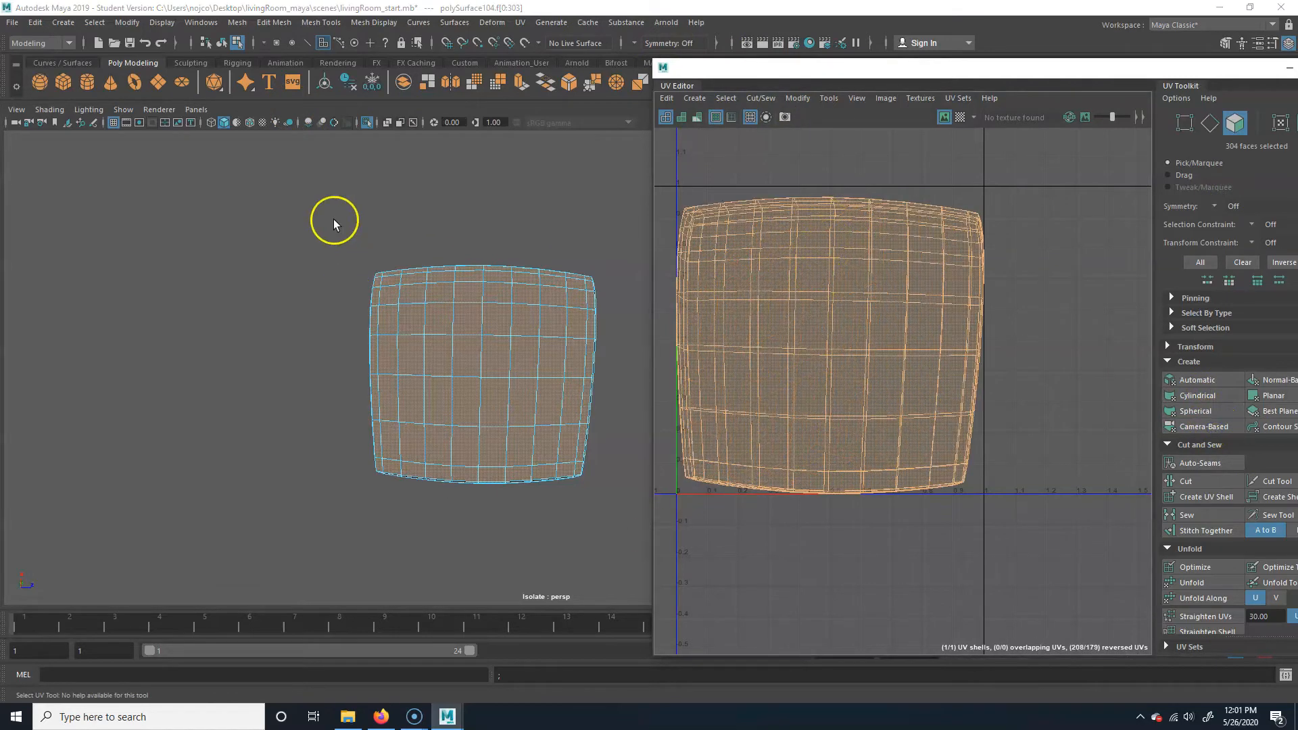
pyautogui.moveTo(914, 67); pyautogui.dragTo(786, 56)
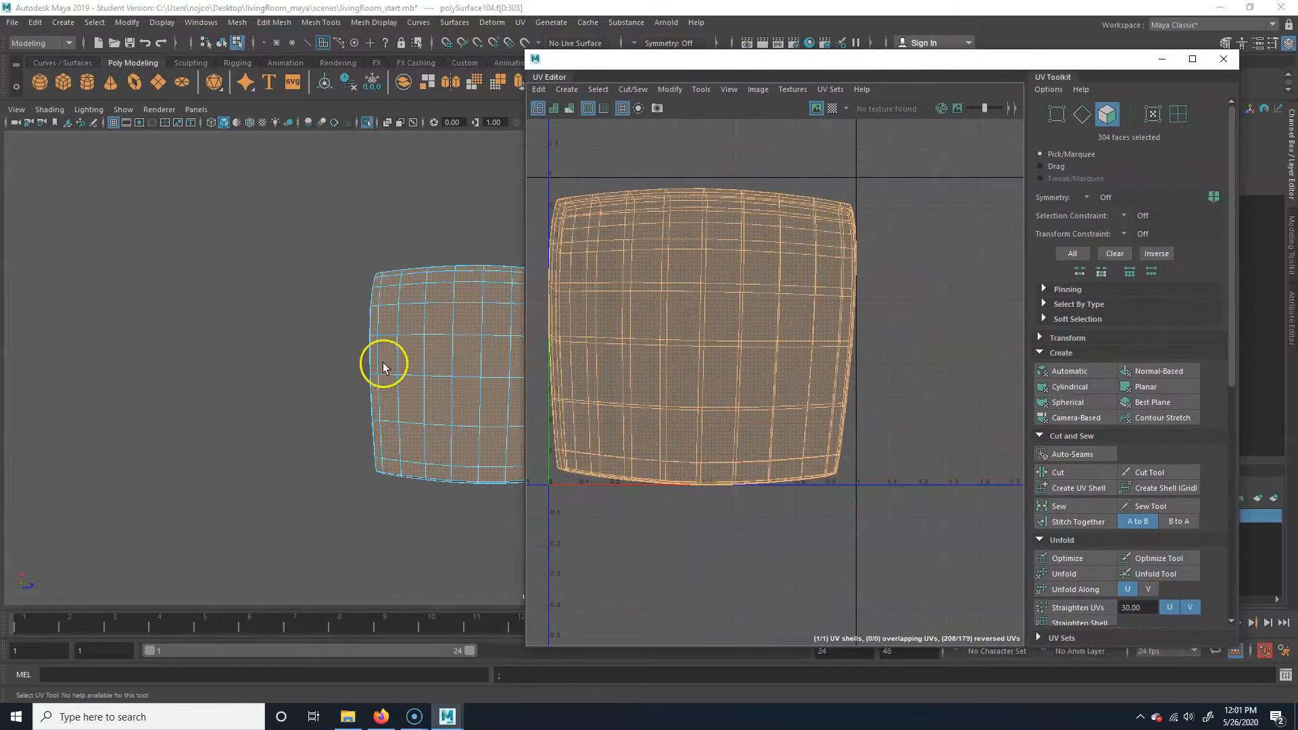
pyautogui.keyDown('alt'); pyautogui.moveTo(417, 399); pyautogui.dragTo(284, 408, button='middle'); pyautogui.keyUp('alt')
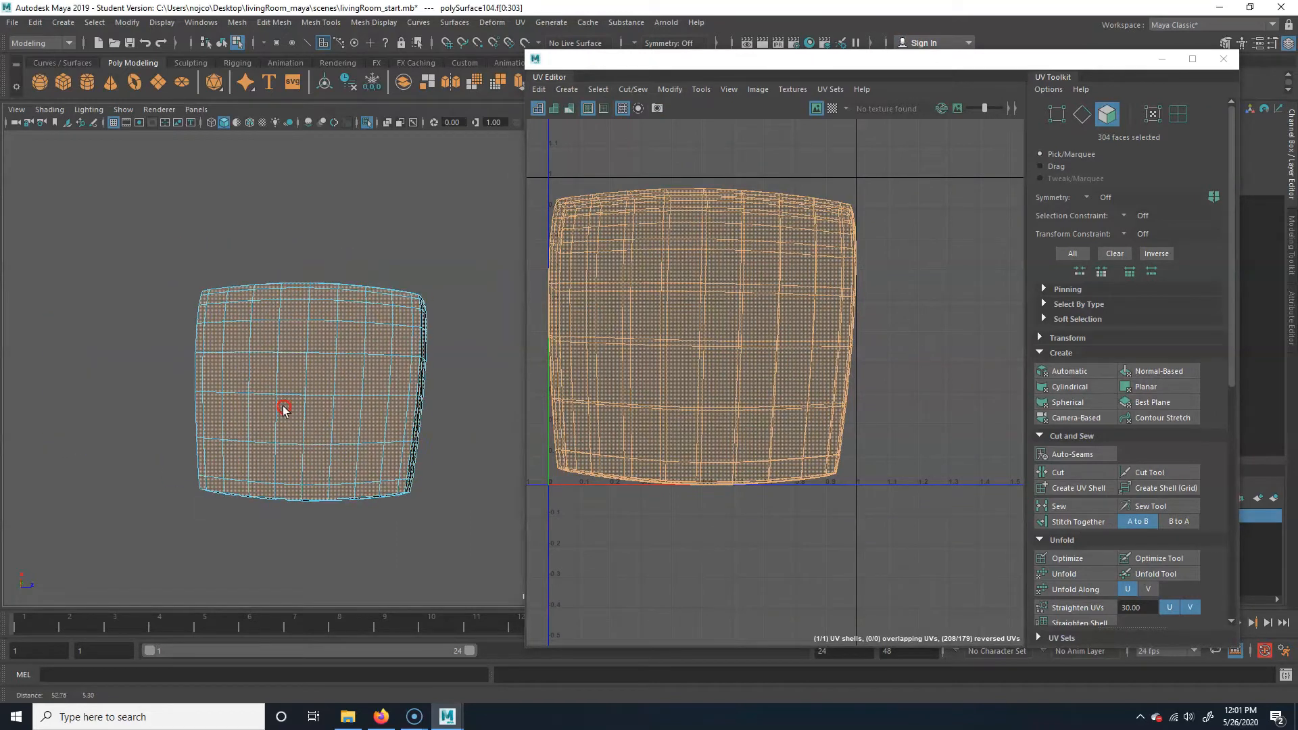
# - Examine the seat cushion's front, sides and underside from several angles to find a place for a UV seam
pyautogui.keyDown('alt'); pyautogui.moveTo(399, 507); pyautogui.dragTo(376, 420); pyautogui.keyUp('alt')
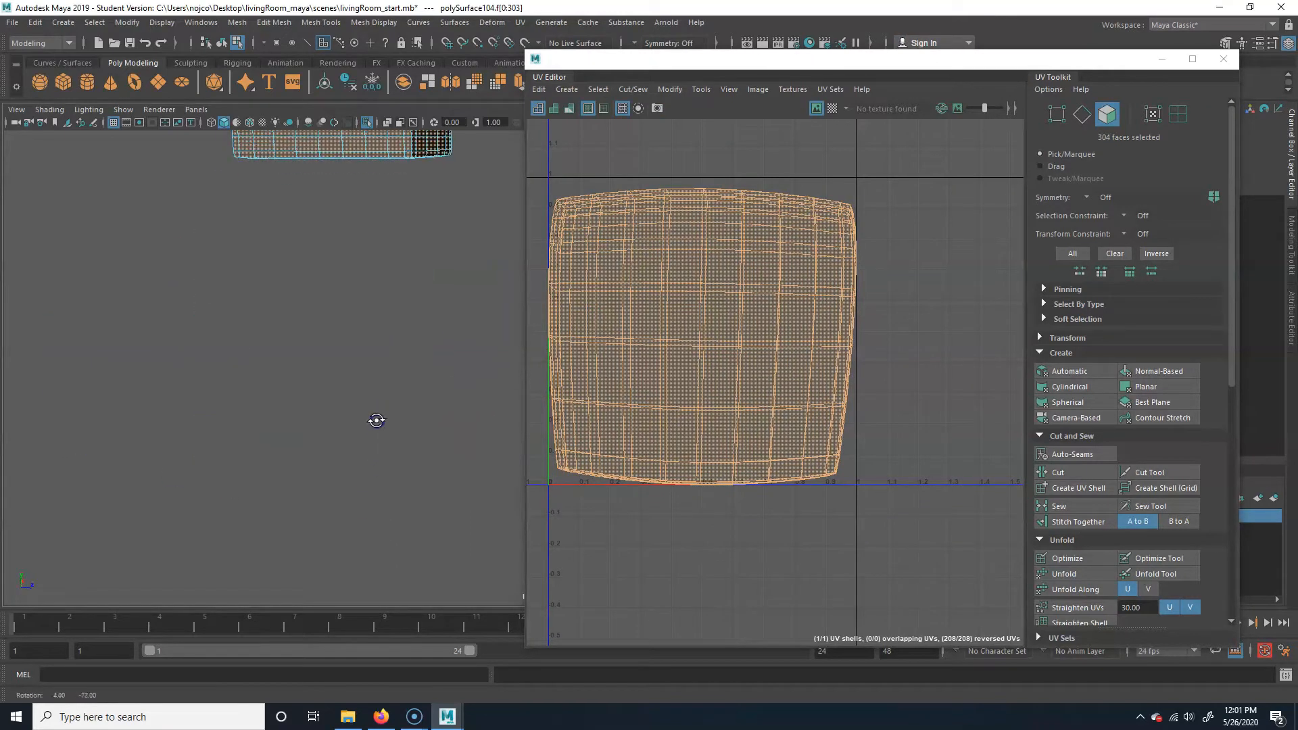
pyautogui.keyDown('alt'); pyautogui.moveTo(377, 421); pyautogui.dragTo(380, 541, button='middle'); pyautogui.keyUp('alt')
pyautogui.keyDown('alt'); pyautogui.moveTo(296, 284); pyautogui.dragTo(318, 385); pyautogui.keyUp('alt')
pyautogui.keyDown('alt'); pyautogui.moveTo(380, 334); pyautogui.dragTo(373, 169, button='middle'); pyautogui.keyUp('alt')
pyautogui.keyDown('alt'); pyautogui.moveTo(169, 308); pyautogui.dragTo(395, 396, button='right'); pyautogui.keyUp('alt')
pyautogui.keyDown('alt'); pyautogui.moveTo(380, 467); pyautogui.dragTo(418, 265); pyautogui.keyUp('alt')
pyautogui.keyDown('alt'); pyautogui.moveTo(147, 362); pyautogui.dragTo(316, 371, button='right'); pyautogui.keyUp('alt')
pyautogui.keyDown('alt'); pyautogui.moveTo(316, 371); pyautogui.dragTo(411, 433, button='middle'); pyautogui.keyUp('alt')
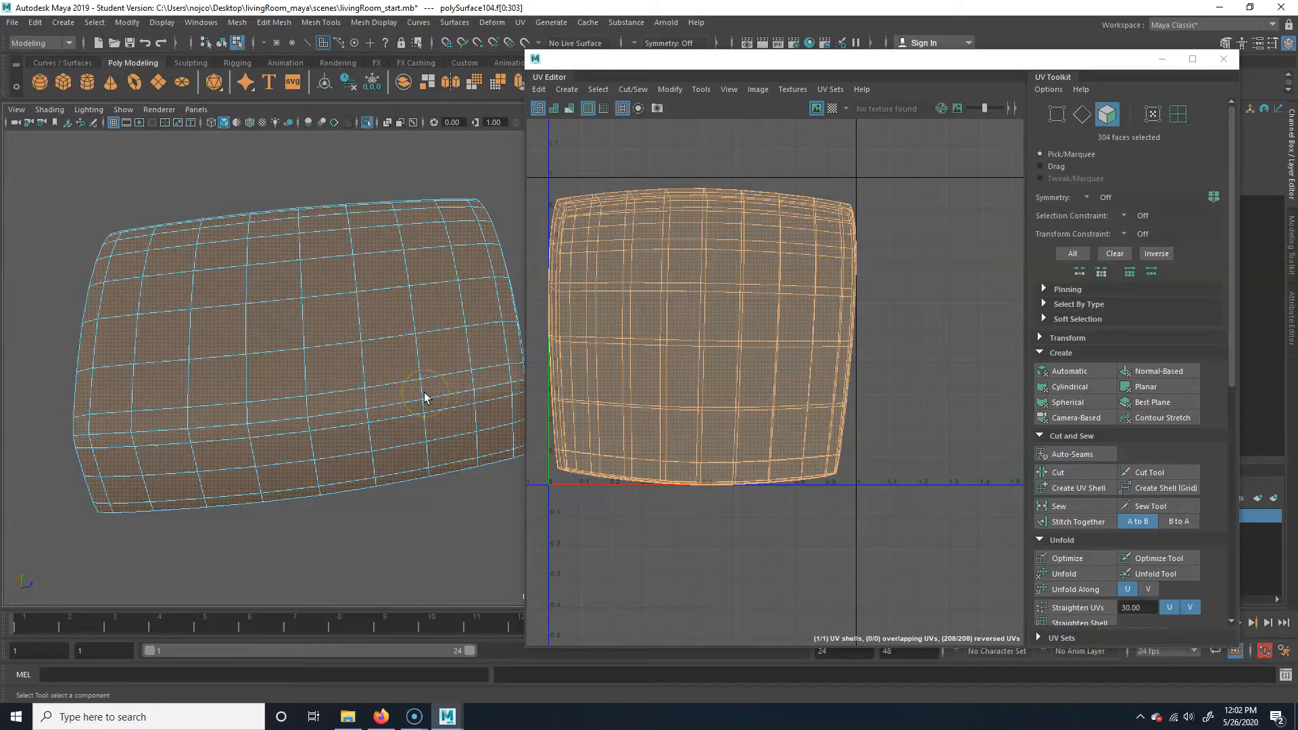
pyautogui.keyDown('alt'); pyautogui.moveTo(295, 513); pyautogui.dragTo(357, 442); pyautogui.keyUp('alt')
pyautogui.keyDown('alt'); pyautogui.moveTo(377, 491); pyautogui.dragTo(403, 440); pyautogui.keyUp('alt')
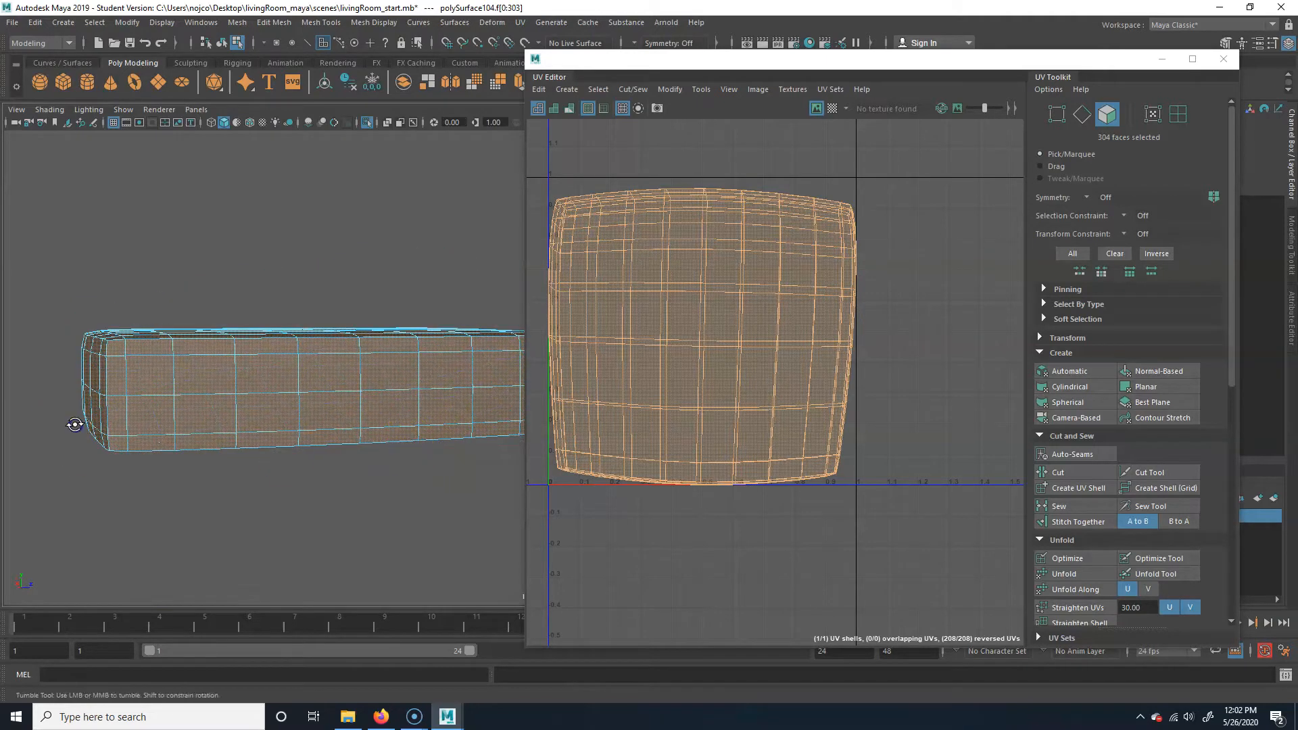
pyautogui.keyDown('alt'); pyautogui.moveTo(74, 424); pyautogui.dragTo(426, 379); pyautogui.keyUp('alt')
pyautogui.keyDown('alt'); pyautogui.moveTo(197, 359); pyautogui.dragTo(298, 457); pyautogui.keyUp('alt')
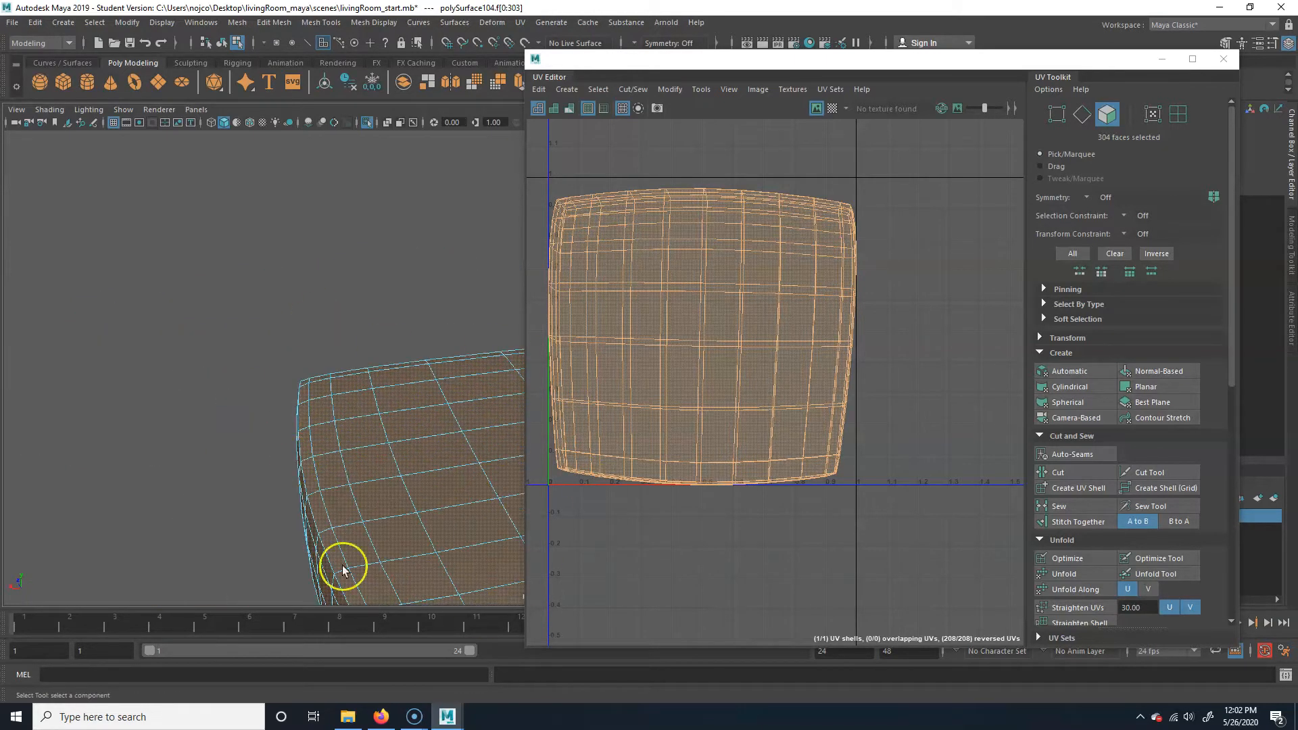
pyautogui.keyDown('alt'); pyautogui.moveTo(343, 570); pyautogui.dragTo(319, 461, button='right'); pyautogui.keyUp('alt')
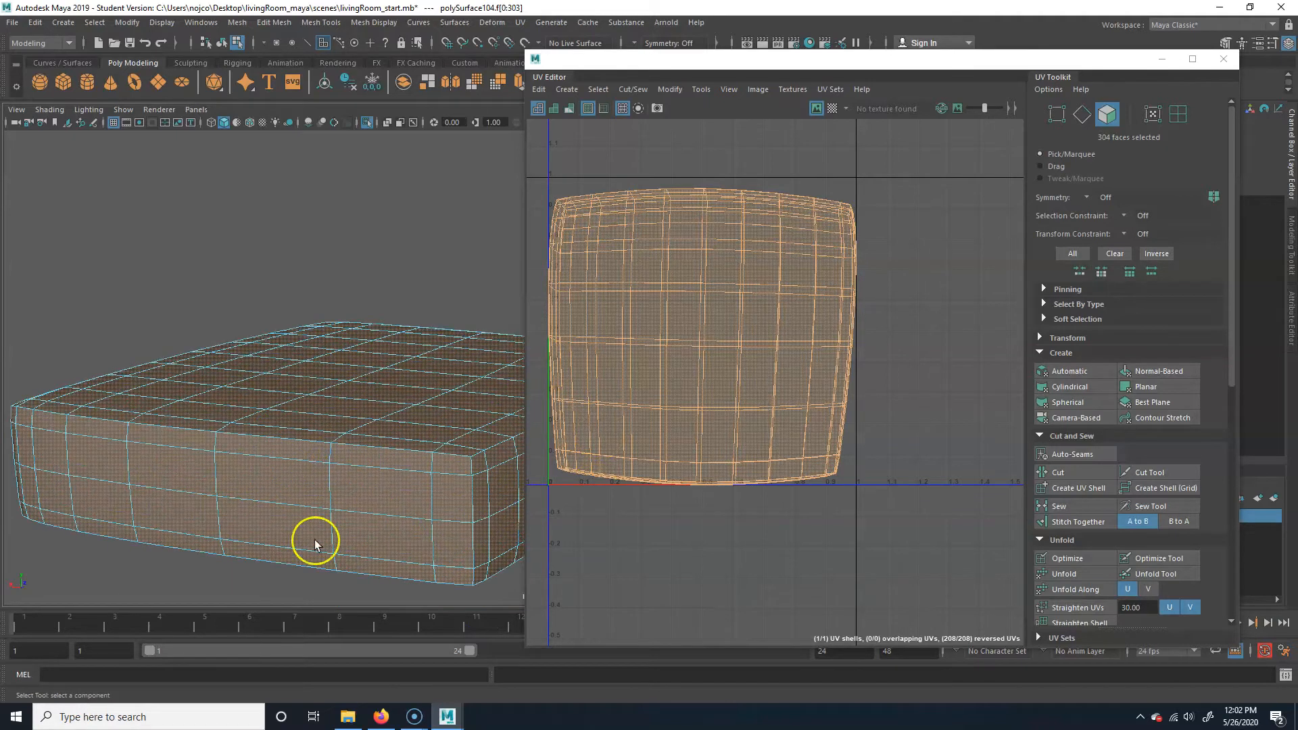
pyautogui.keyDown('alt'); pyautogui.moveTo(316, 542); pyautogui.dragTo(414, 463); pyautogui.keyUp('alt')
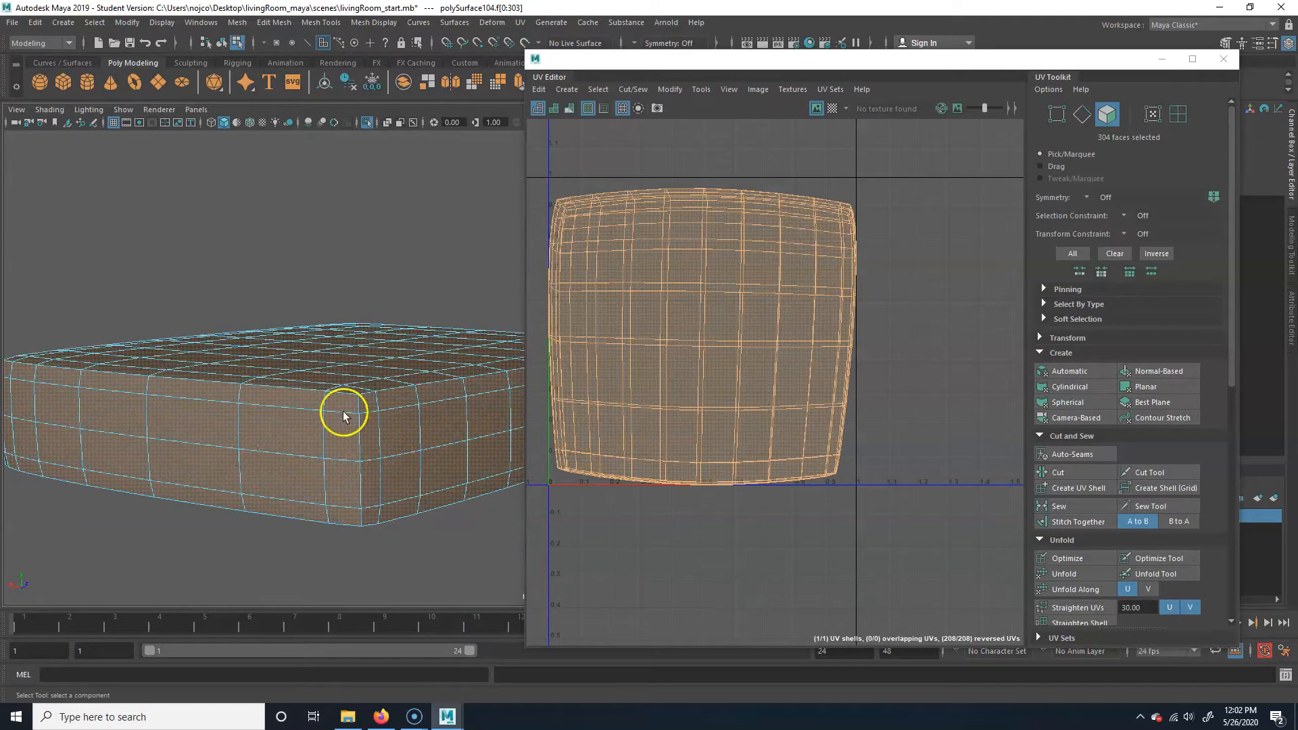
pyautogui.keyDown('alt'); pyautogui.moveTo(359, 493); pyautogui.dragTo(401, 501); pyautogui.keyUp('alt')
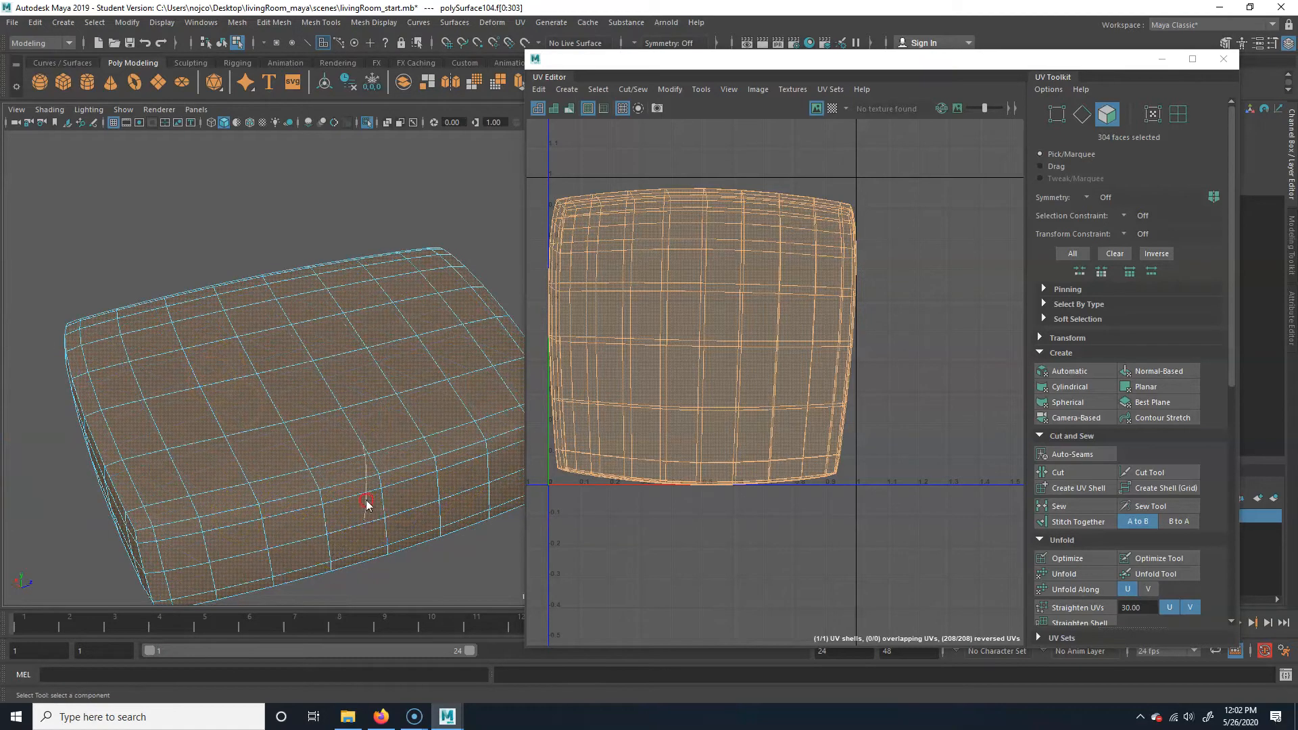
# - Cut the UVs along the edge loop that runs around the middle of the cushion's side
pyautogui.moveTo(366, 501); pyautogui.dragTo(366, 455, button='right')
pyautogui.doubleClick(368, 521)
pyautogui.moveTo(368, 517); pyautogui.dragTo(512, 469, button='right')
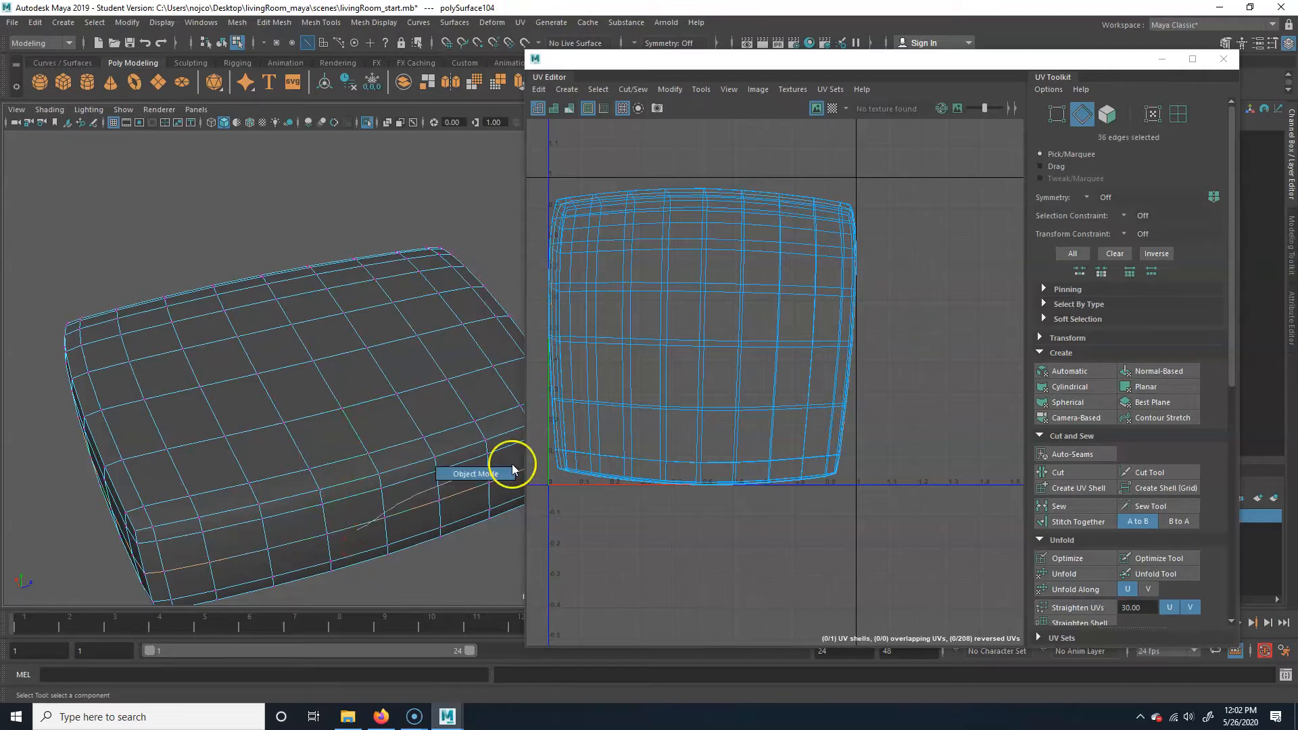
pyautogui.moveTo(362, 529); pyautogui.dragTo(360, 292, button='right')
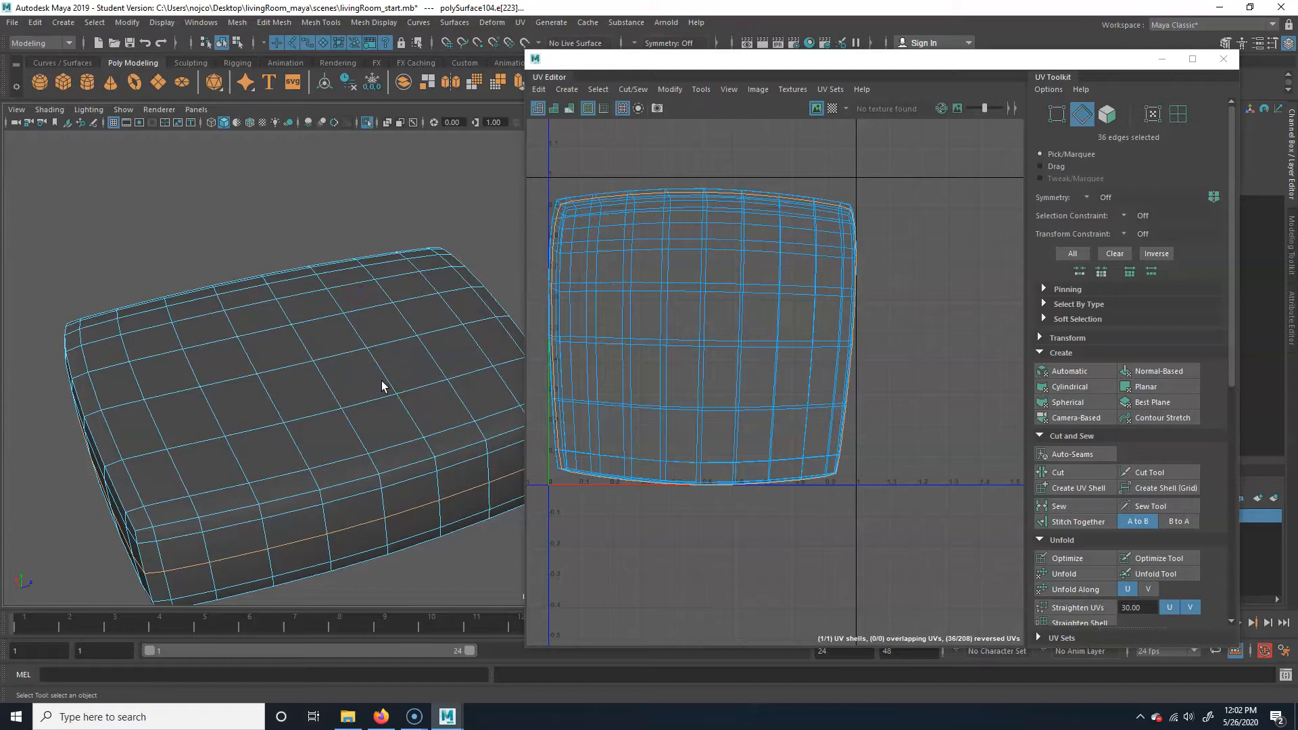
pyautogui.keyDown('alt'); pyautogui.moveTo(427, 508); pyautogui.dragTo(411, 496); pyautogui.keyUp('alt')
pyautogui.click(1058, 472)
# - Clear the seam edge selection, turn on shaded UV display, and inspect both halves of the cushion
pyautogui.press('w')
pyautogui.click(265, 430)
pyautogui.keyDown('alt'); pyautogui.moveTo(265, 430); pyautogui.dragTo(301, 439); pyautogui.keyUp('alt')
pyautogui.keyDown('alt'); pyautogui.moveTo(388, 374); pyautogui.dragTo(260, 346, button='middle'); pyautogui.keyUp('alt')
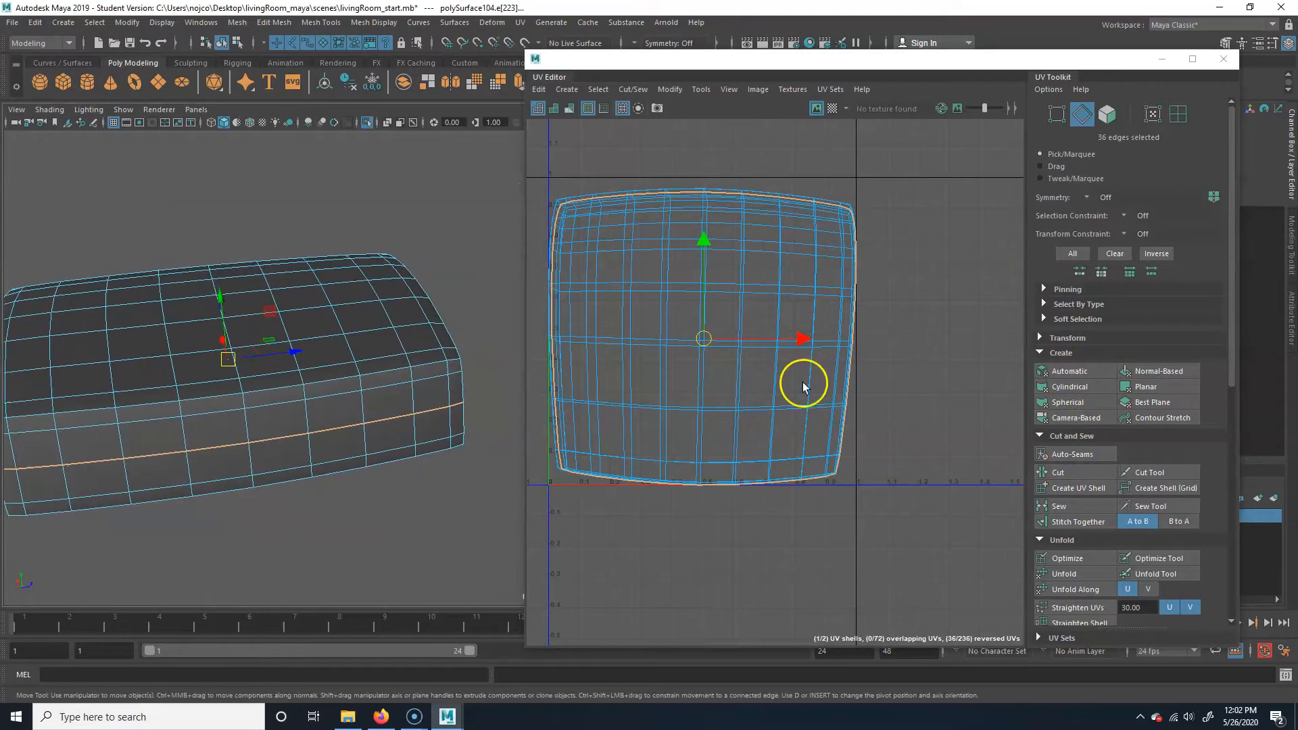
pyautogui.keyDown('alt'); pyautogui.moveTo(707, 200); pyautogui.dragTo(769, 203, button='middle'); pyautogui.keyUp('alt')
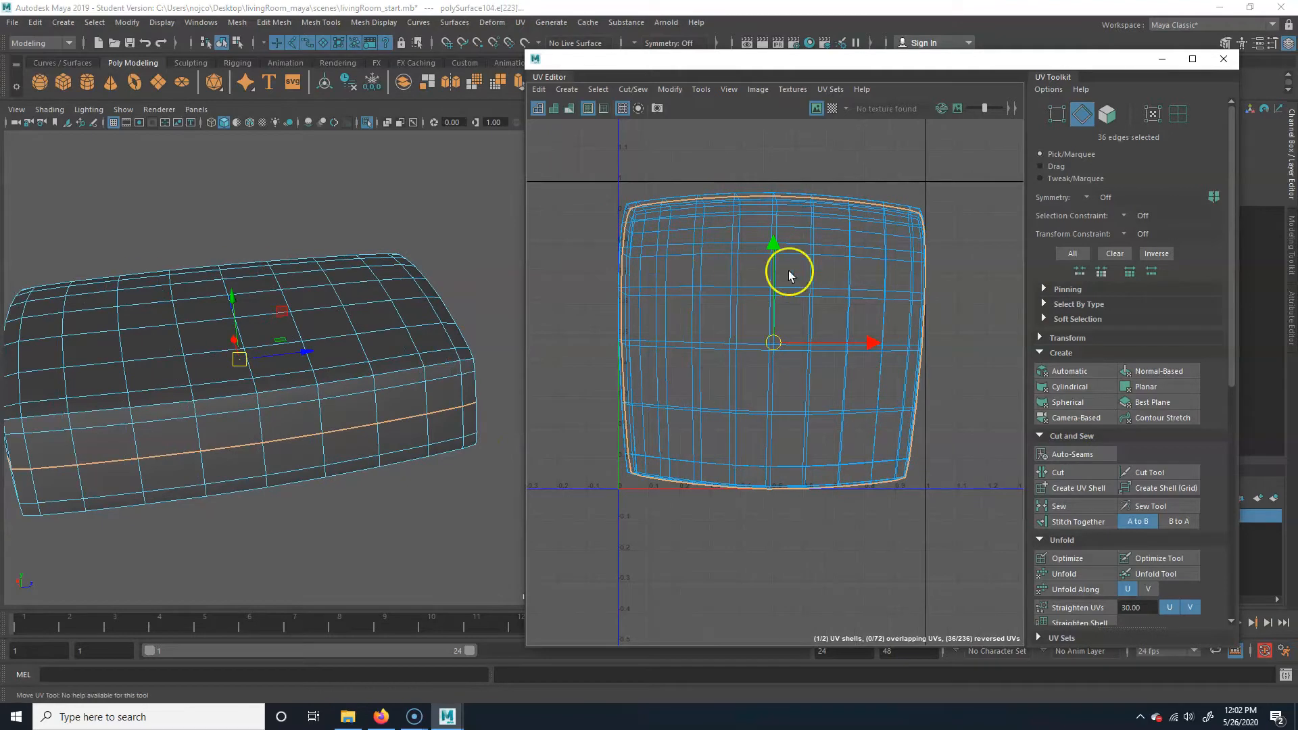
pyautogui.keyDown('alt'); pyautogui.moveTo(826, 378); pyautogui.dragTo(812, 363, button='middle'); pyautogui.keyUp('alt')
pyautogui.click(990, 303)
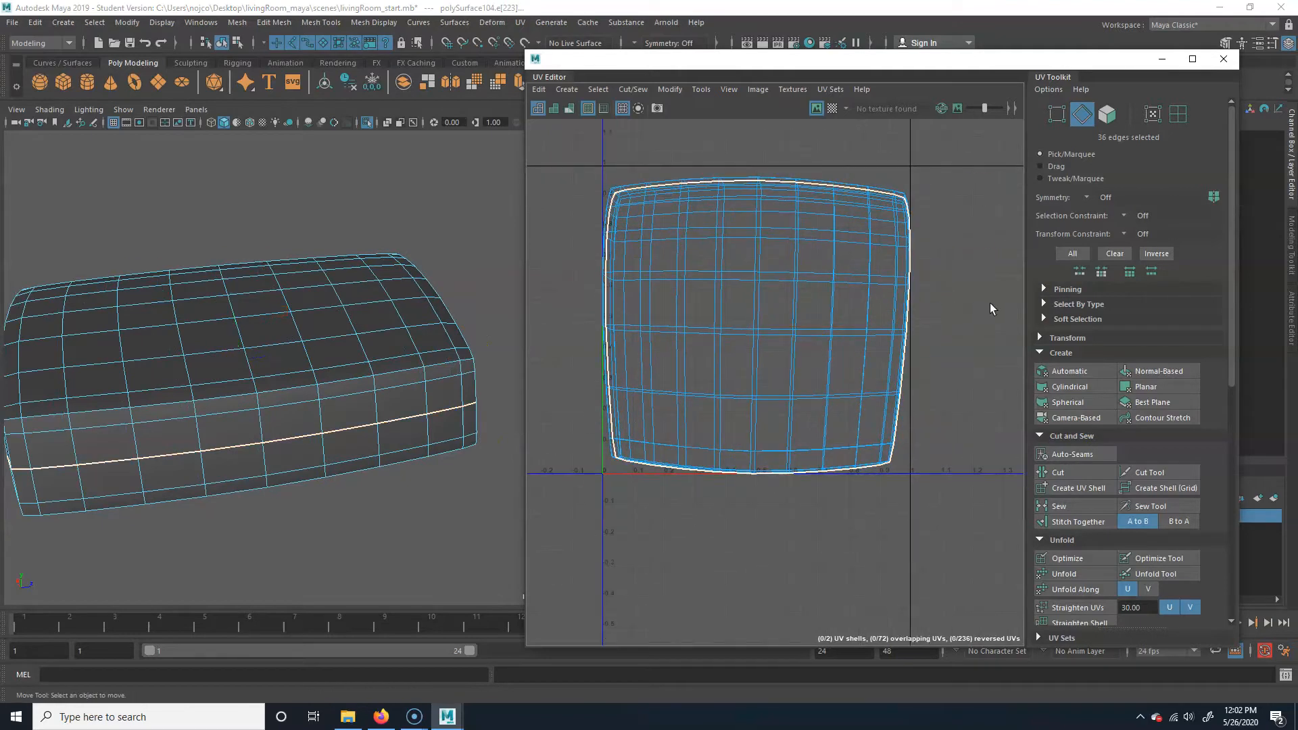
pyautogui.click(554, 107)
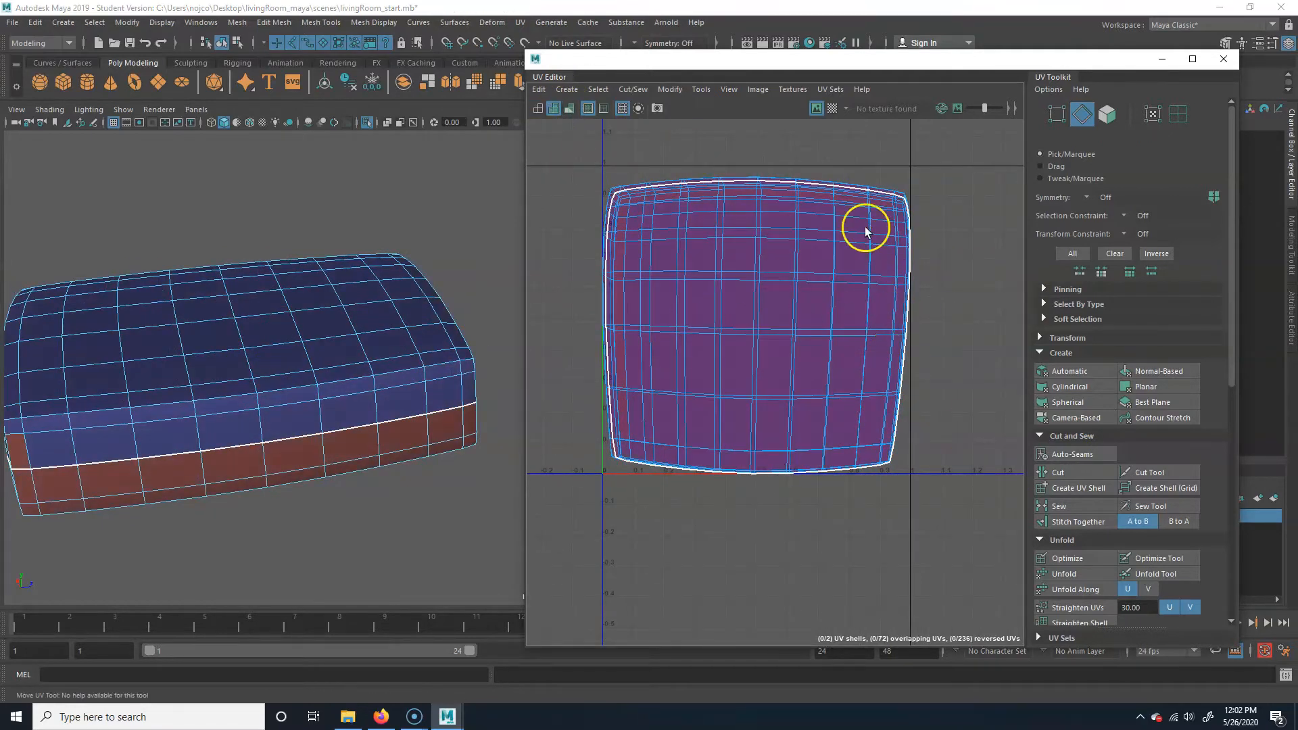
pyautogui.keyDown('alt'); pyautogui.moveTo(307, 431); pyautogui.dragTo(340, 369); pyautogui.keyUp('alt')
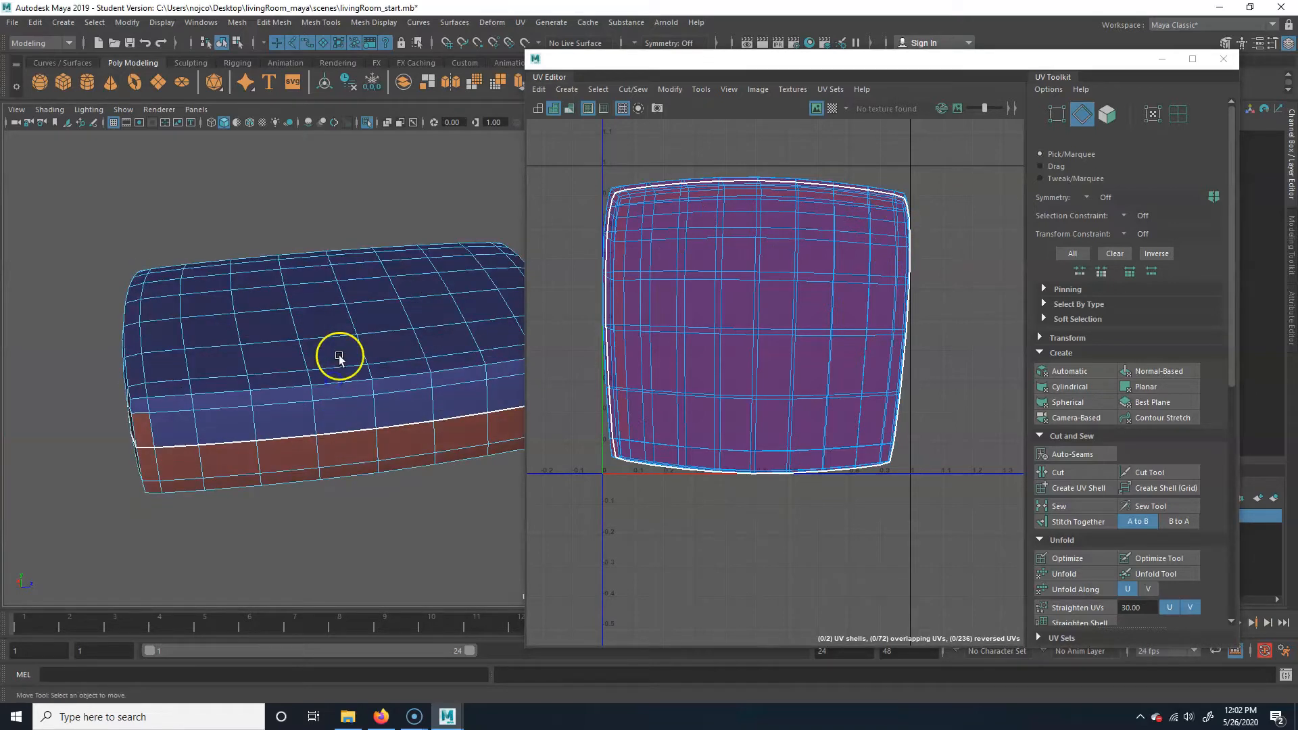
pyautogui.keyDown('alt'); pyautogui.moveTo(377, 478); pyautogui.dragTo(371, 379); pyautogui.keyUp('alt')
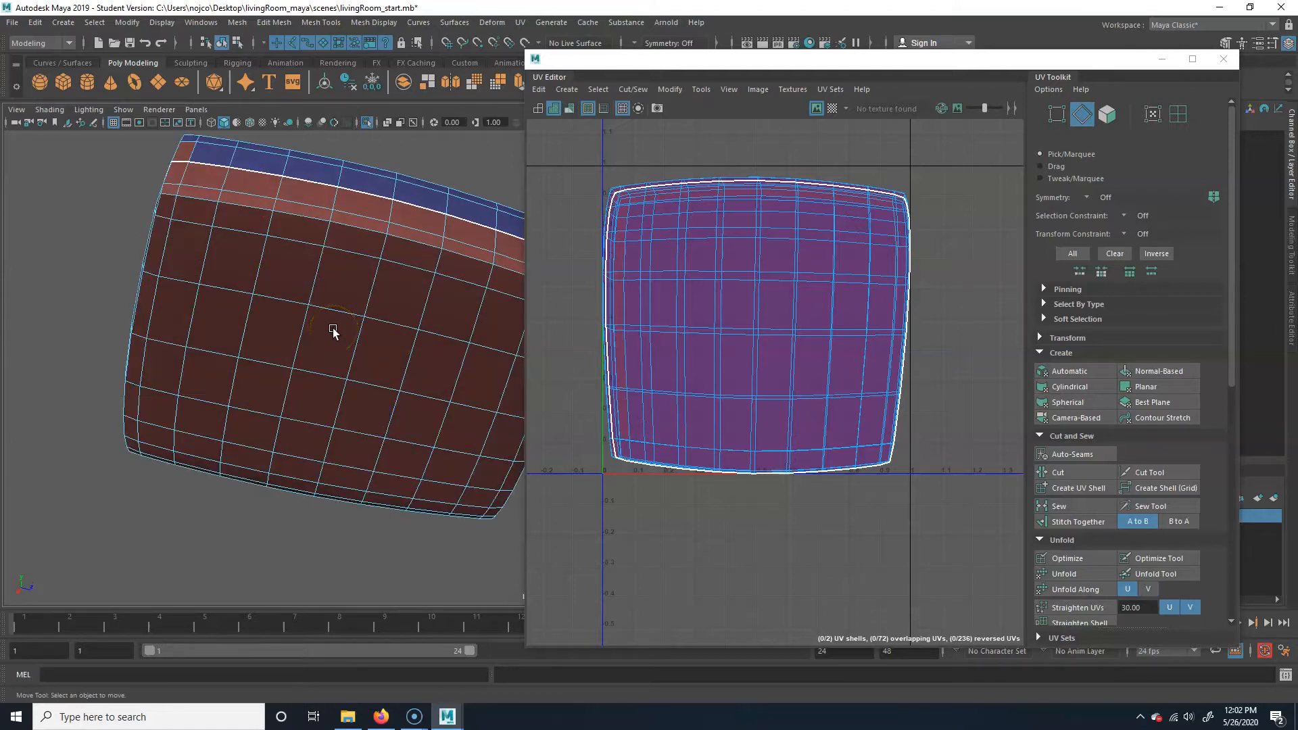
pyautogui.keyDown('alt'); pyautogui.moveTo(332, 327); pyautogui.dragTo(397, 419); pyautogui.keyUp('alt')
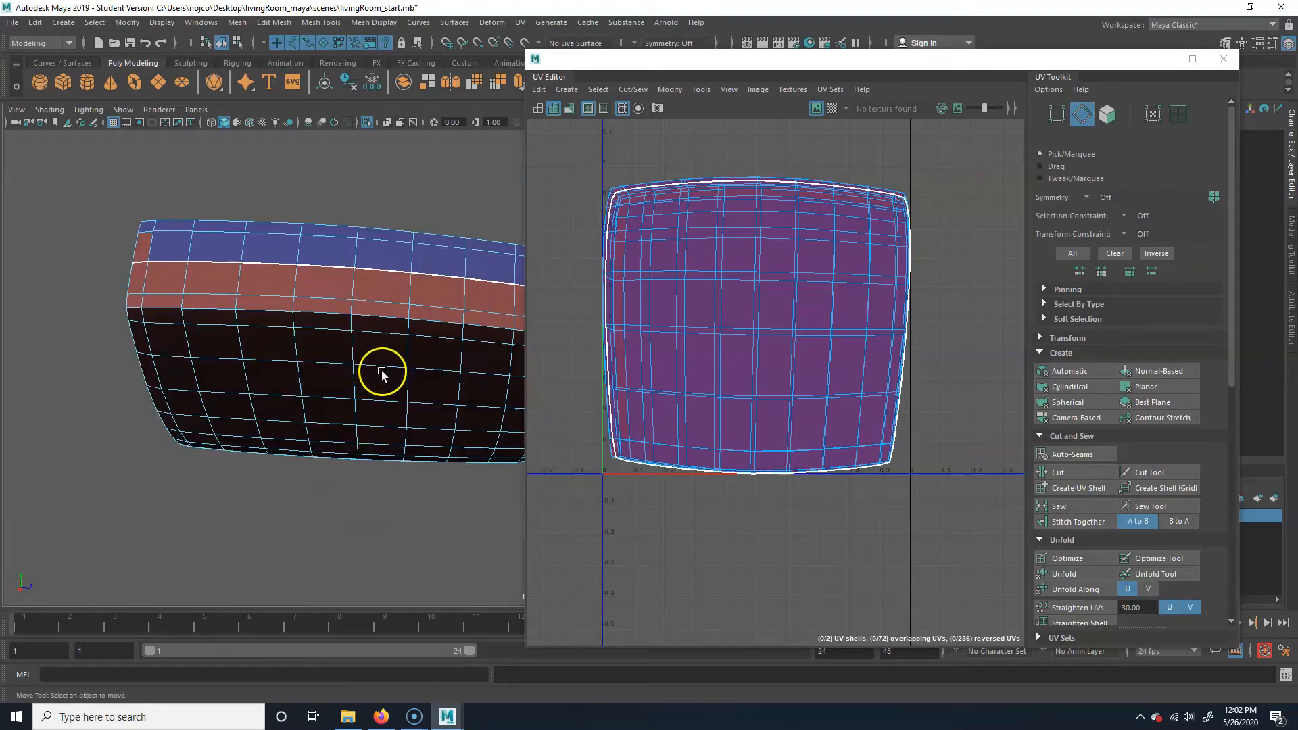
pyautogui.keyDown('alt'); pyautogui.moveTo(405, 336); pyautogui.dragTo(302, 386); pyautogui.keyUp('alt')
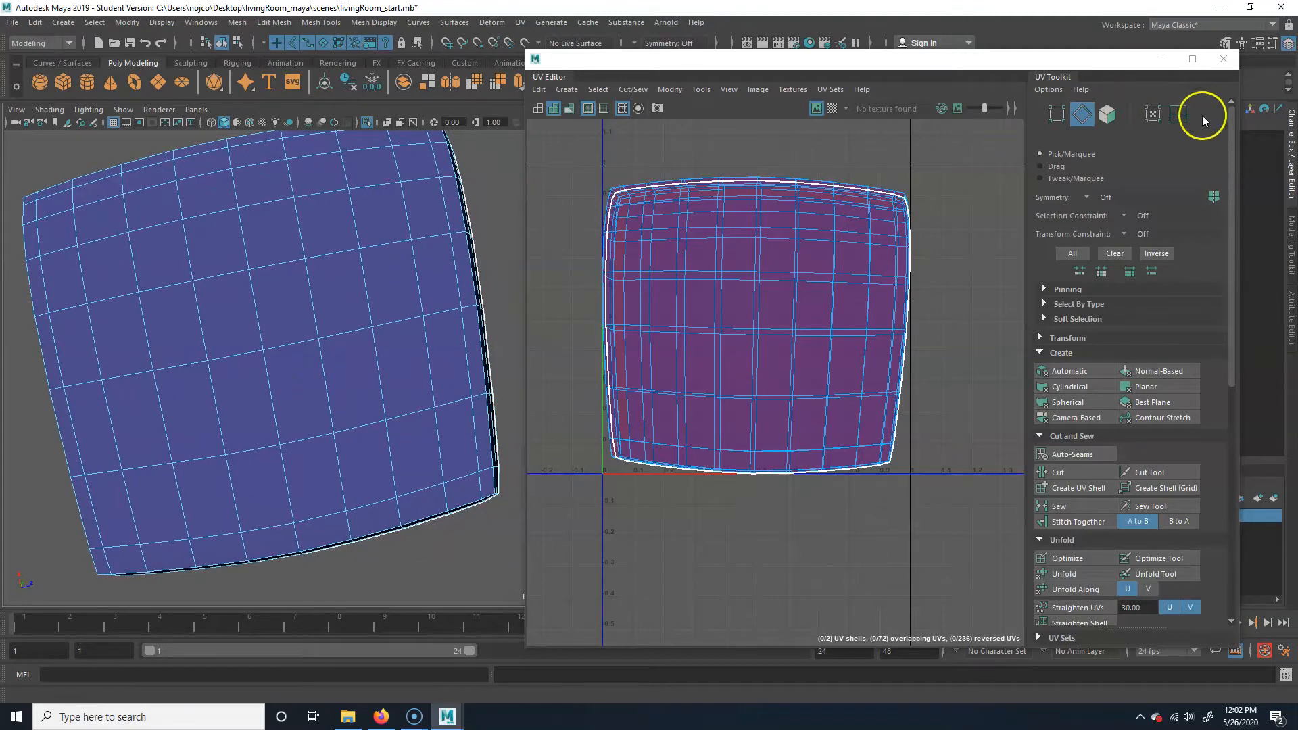
pyautogui.click(1177, 113)
pyautogui.click(806, 342)
pyautogui.scroll(-3, 793, 411)
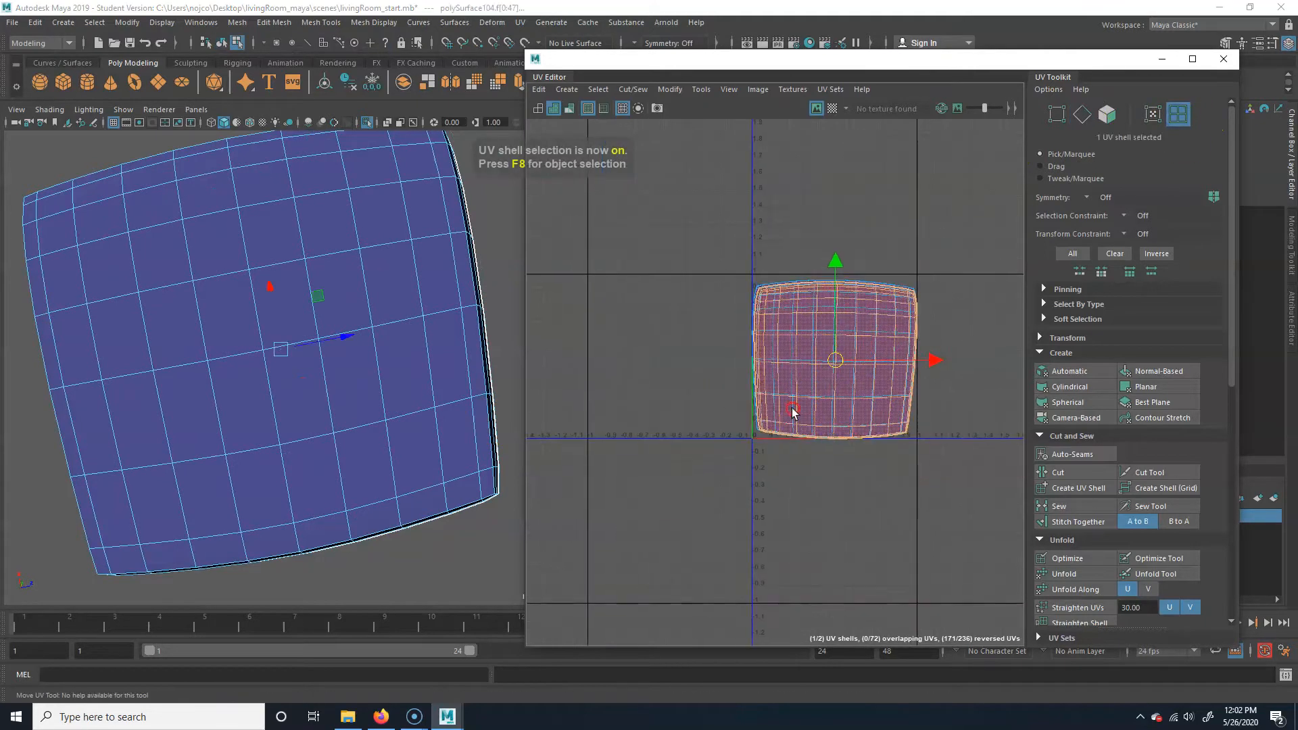
pyautogui.keyDown('alt'); pyautogui.moveTo(793, 412); pyautogui.dragTo(780, 421, button='middle'); pyautogui.keyUp('alt')
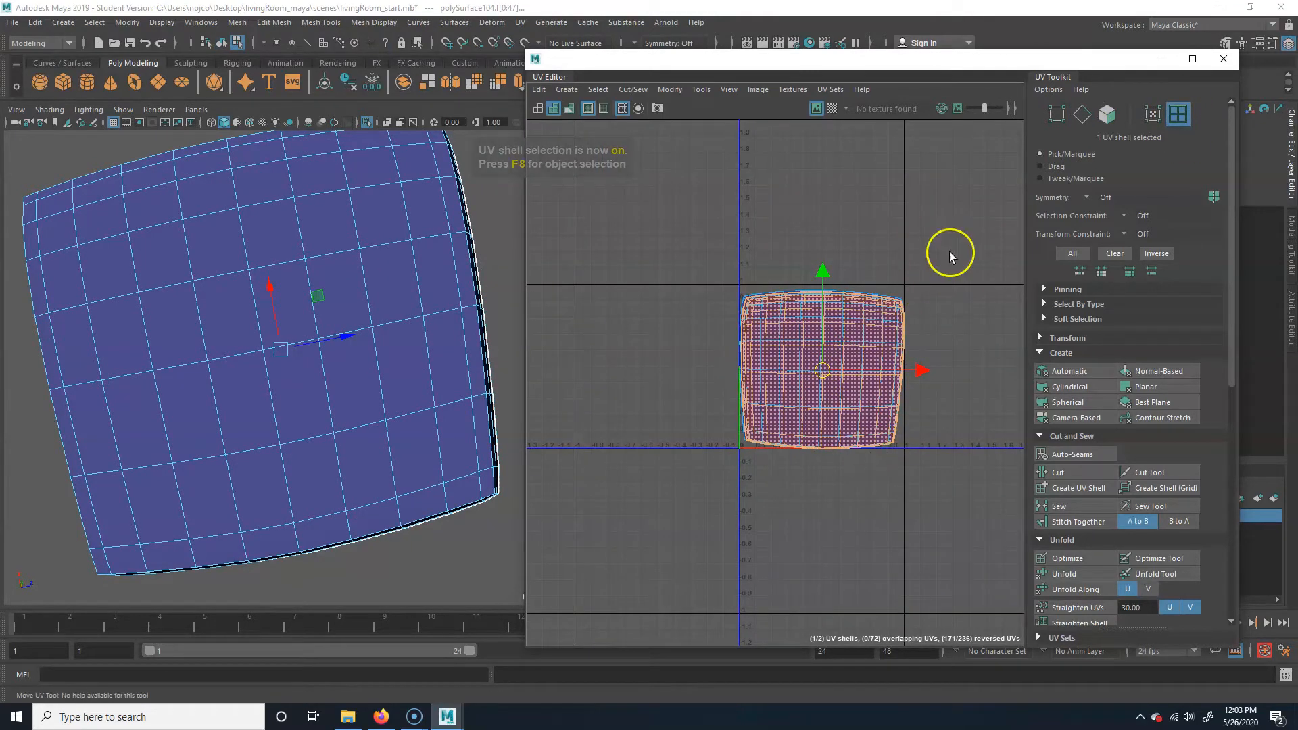
pyautogui.press('q')
pyautogui.keyDown('alt'); pyautogui.moveTo(747, 409); pyautogui.dragTo(719, 374, button='middle'); pyautogui.keyUp('alt')
pyautogui.click(863, 425)
# - Select all UVs of the red shell and move them straight up until they clear the blue shell, leaving them deselected
pyautogui.rightClick(764, 331)
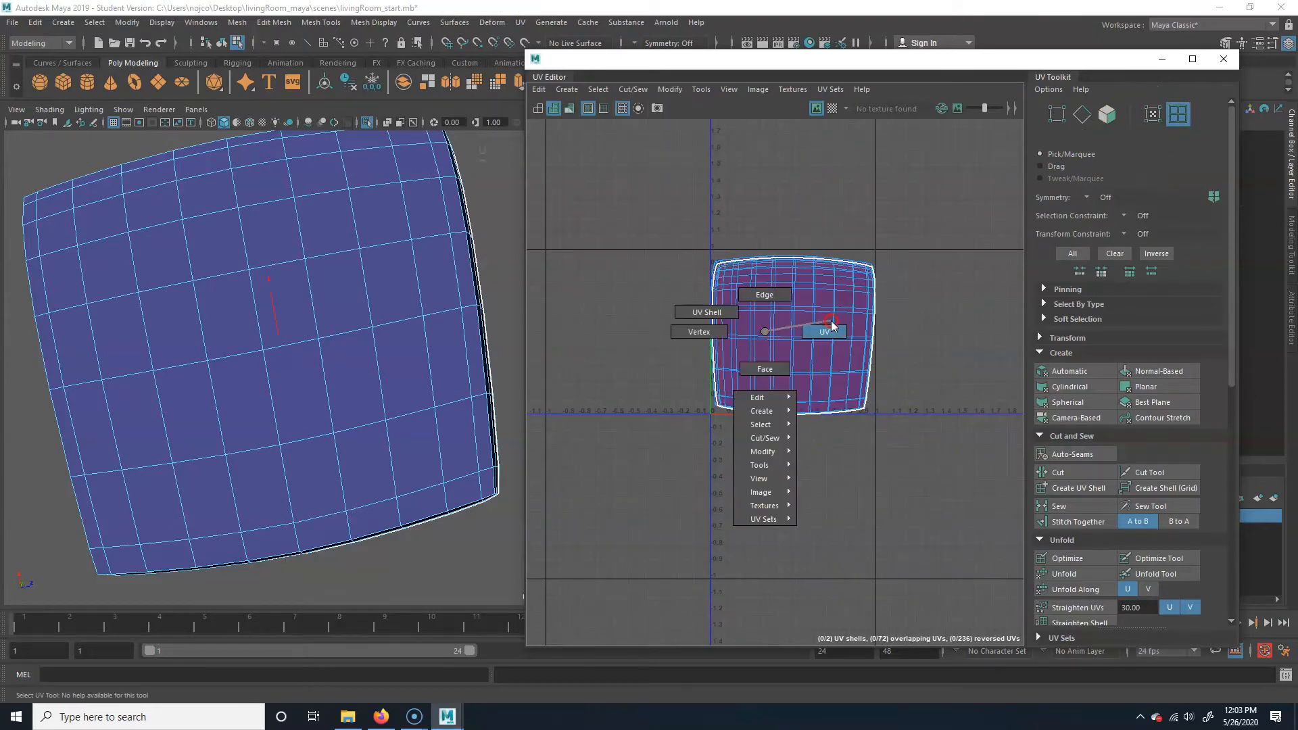
pyautogui.moveTo(792, 348)
pyautogui.mouseDown(button='right')
pyautogui.moveTo(743, 322)
pyautogui.moveTo(811, 333)
pyautogui.mouseUp(button='right')
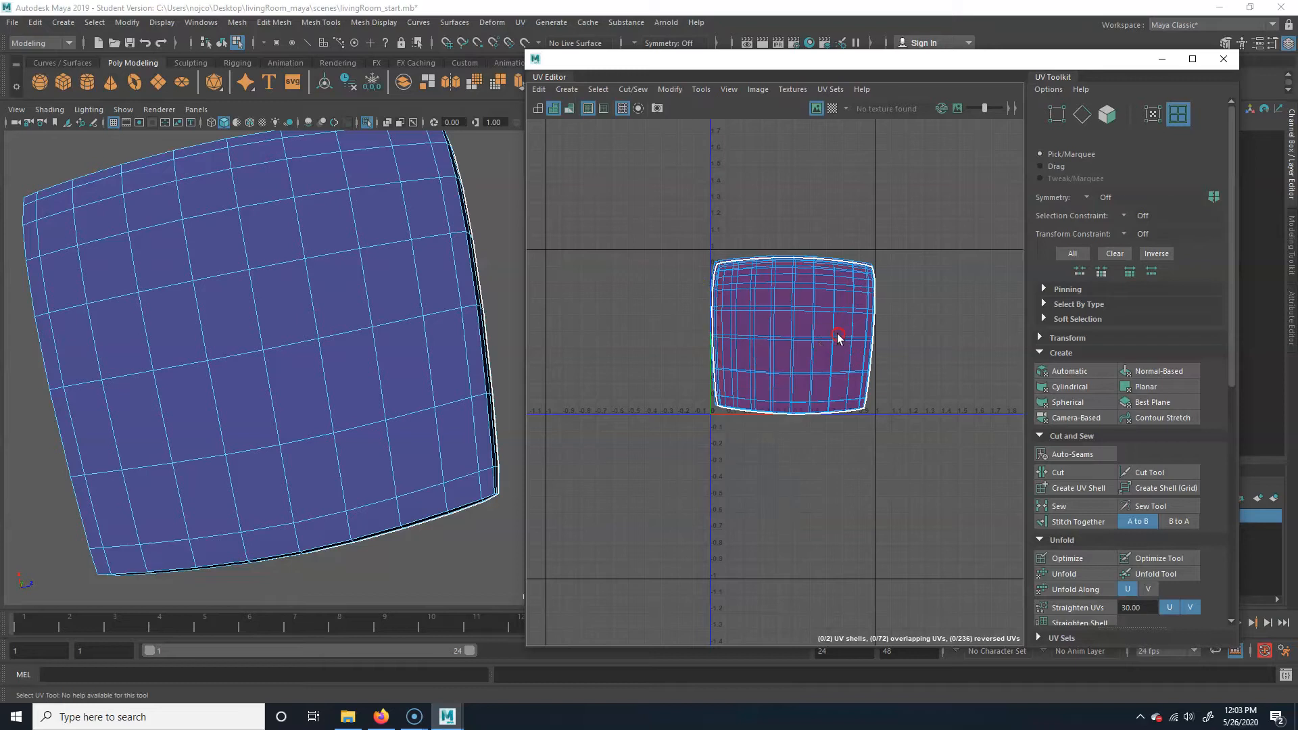
pyautogui.doubleClick(793, 339)
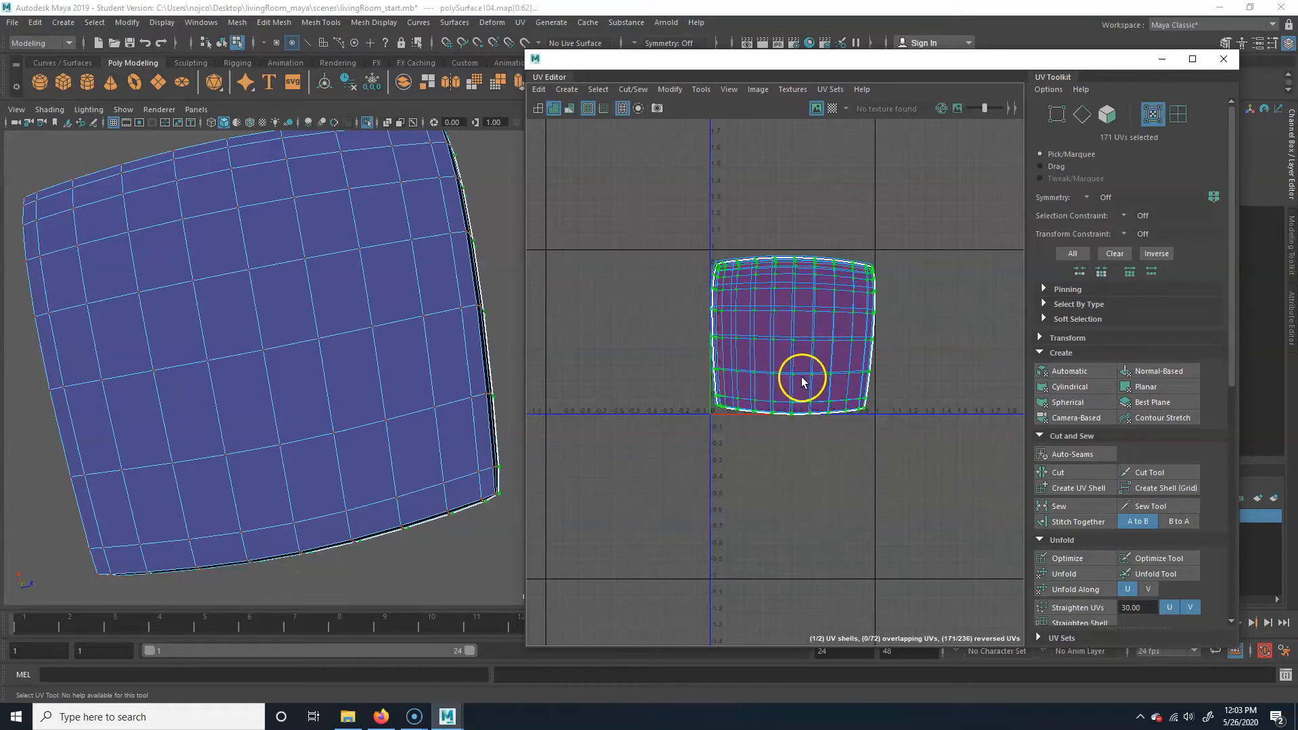
pyautogui.moveTo(790, 332); pyautogui.dragTo(800, 135)
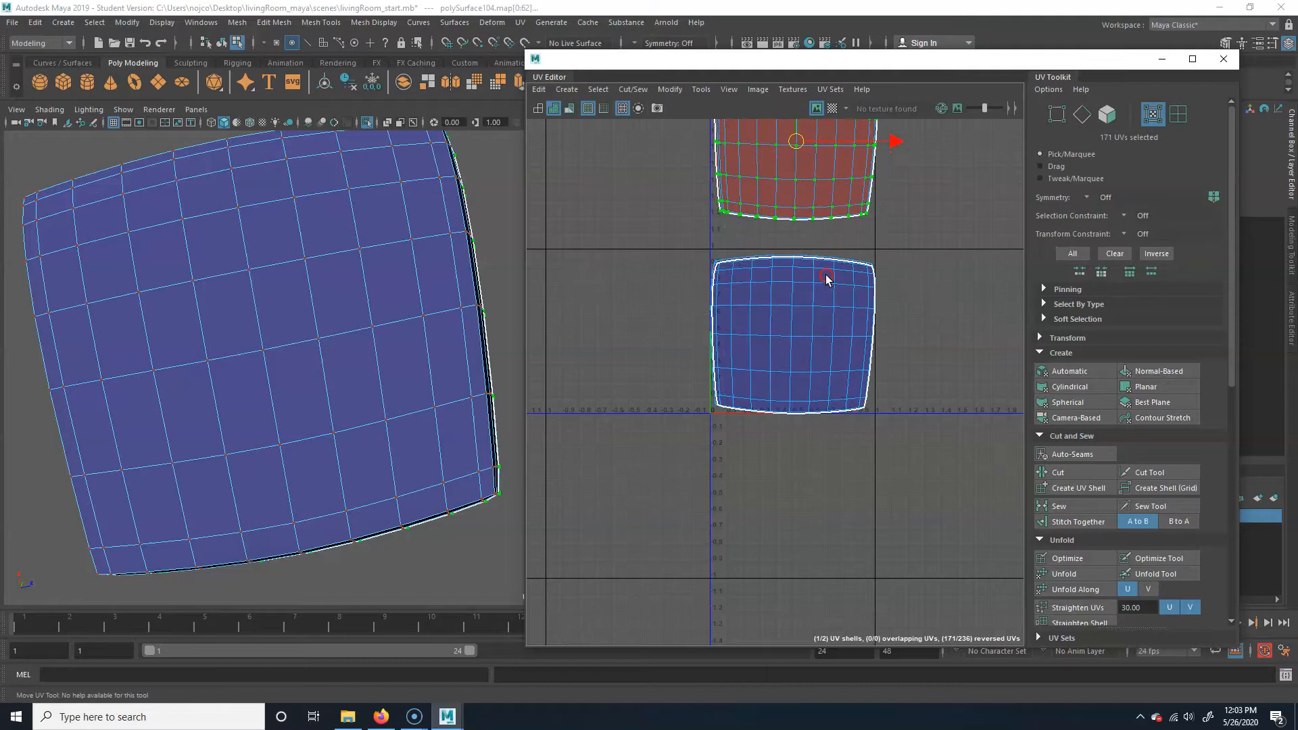
pyautogui.keyDown('alt'); pyautogui.moveTo(829, 275); pyautogui.dragTo(761, 331, button='right'); pyautogui.keyUp('alt')
pyautogui.click(786, 216)
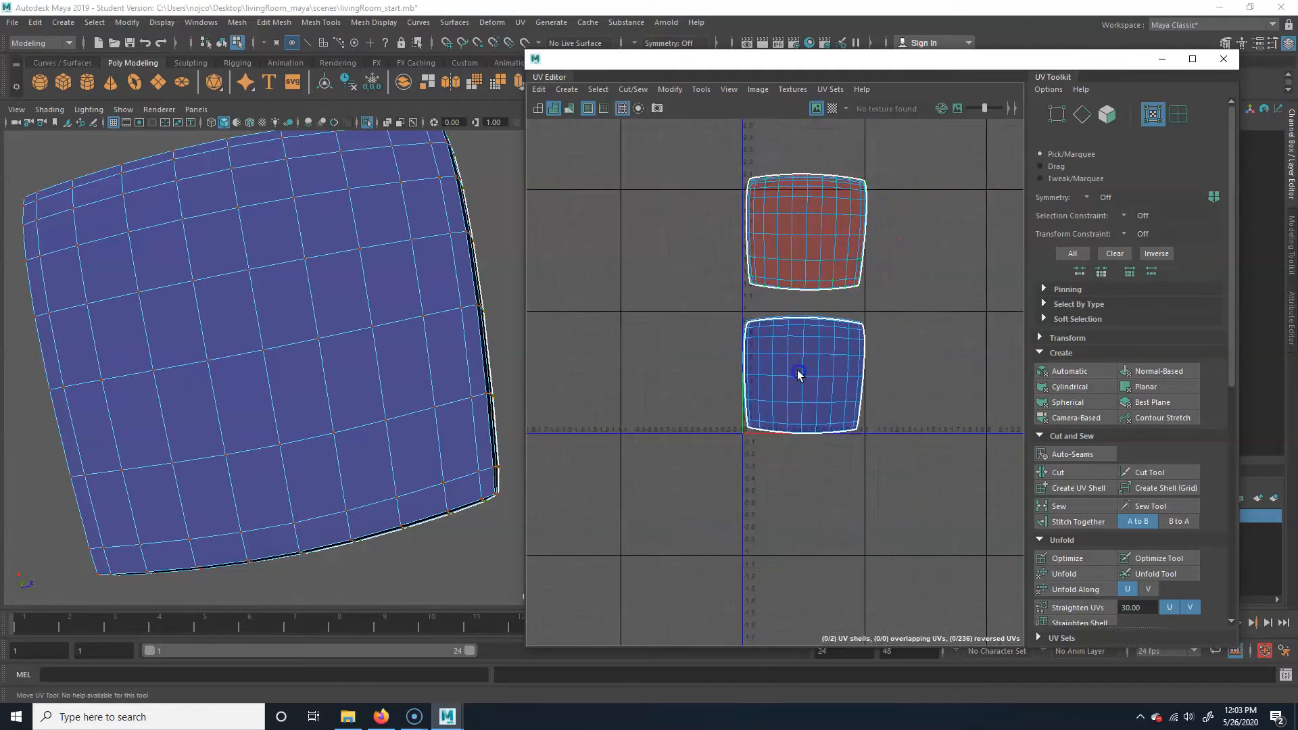
# - Try flipping the upper red UV shell in the U direction, and undo the flip
pyautogui.click(805, 235)
pyautogui.click(804, 267)
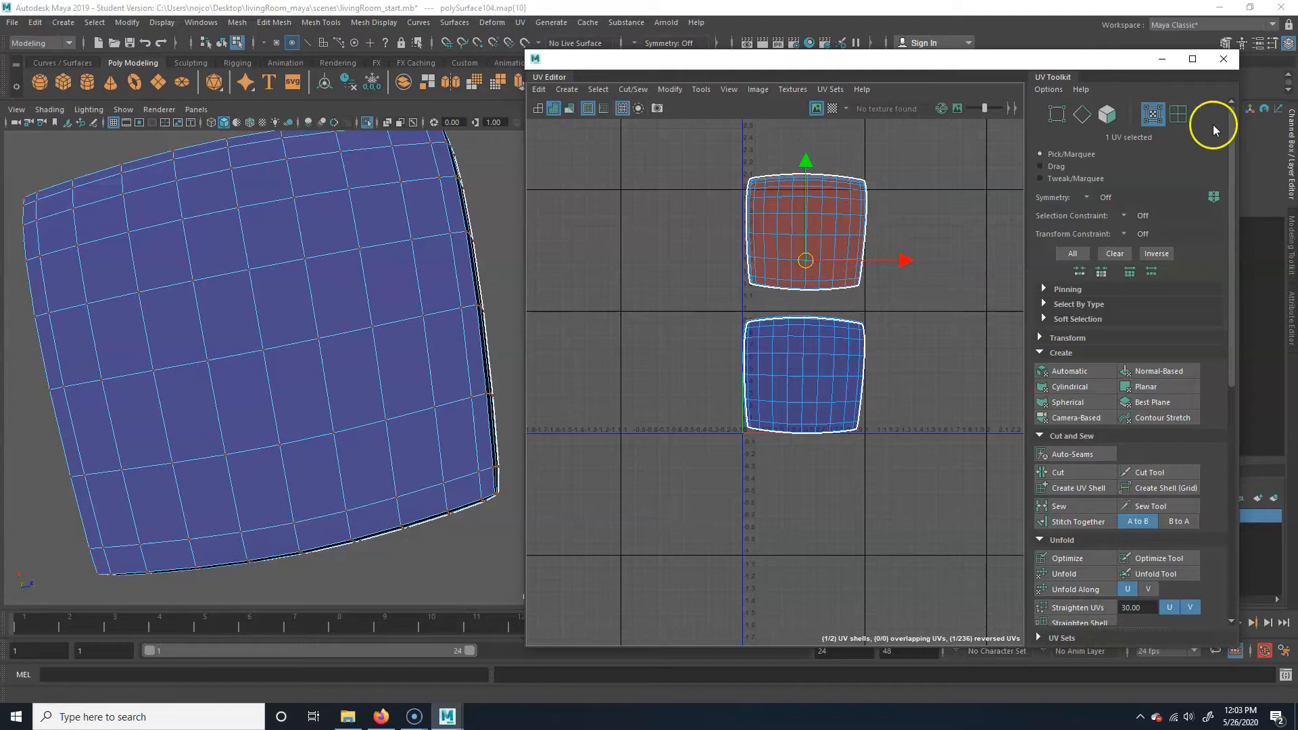
pyautogui.click(1178, 114)
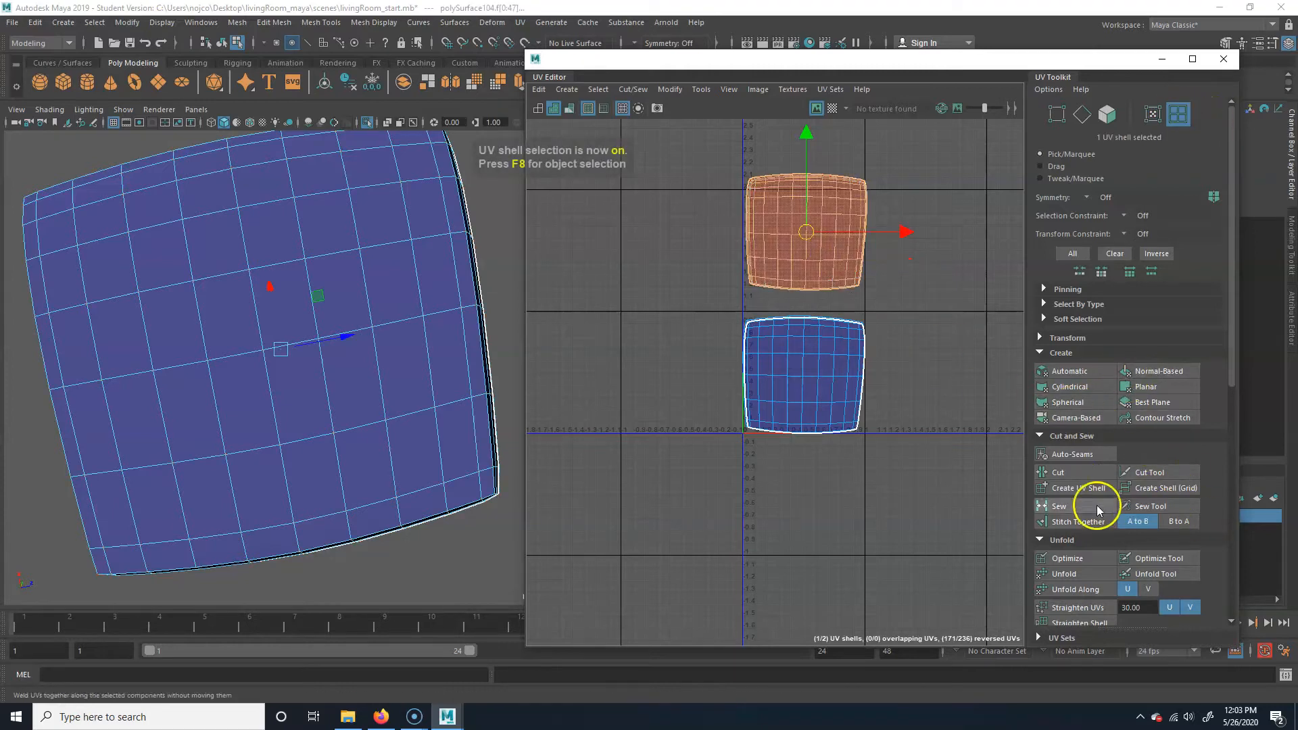
pyautogui.scroll(-1, 1095, 500)
pyautogui.scroll(-1, 1212, 538)
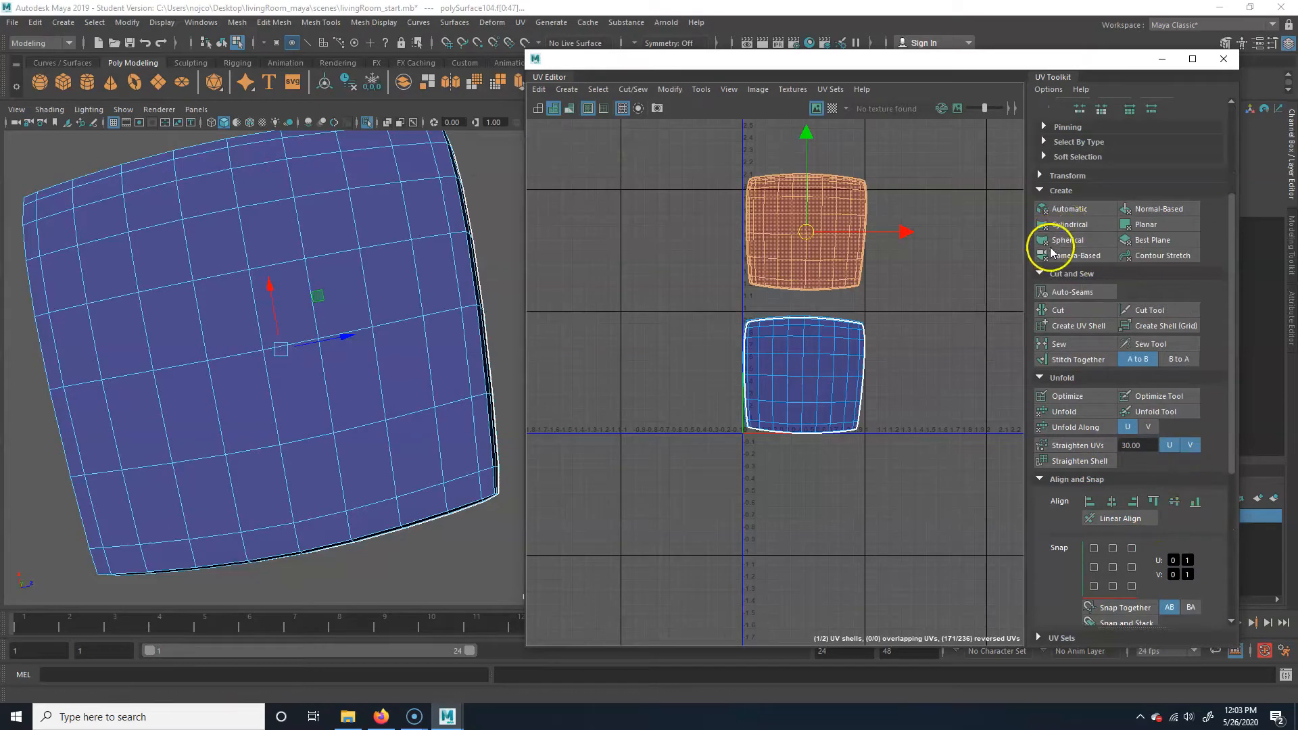
pyautogui.click(1084, 174)
pyautogui.scroll(-1, 1174, 515)
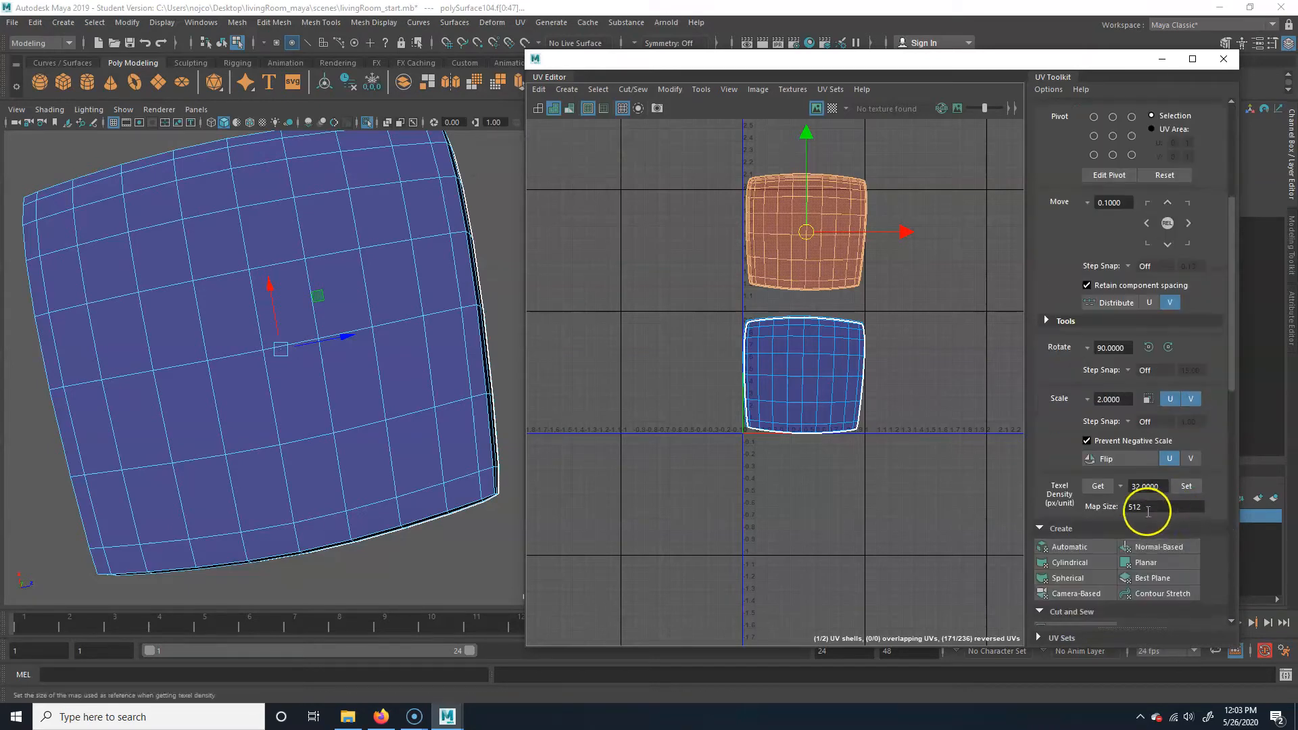
pyautogui.click(1103, 458)
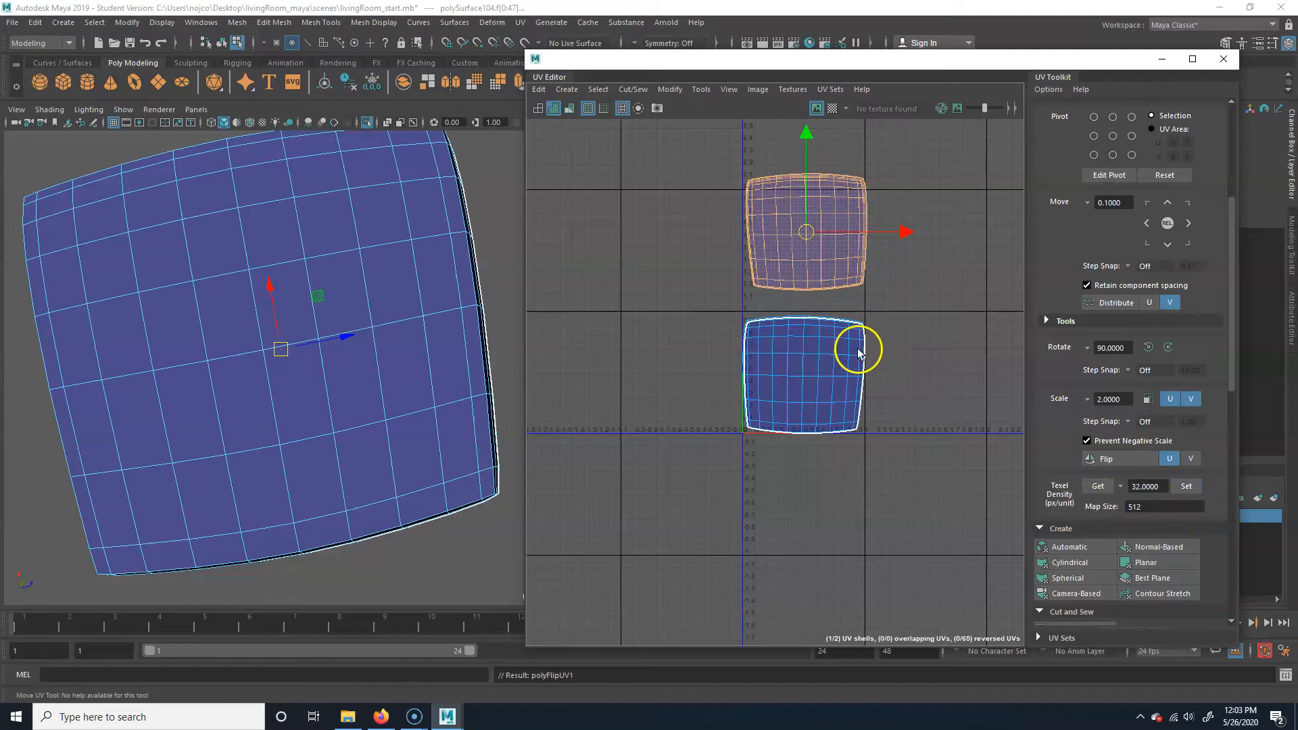
pyautogui.hotkey('ctrl', 'z')
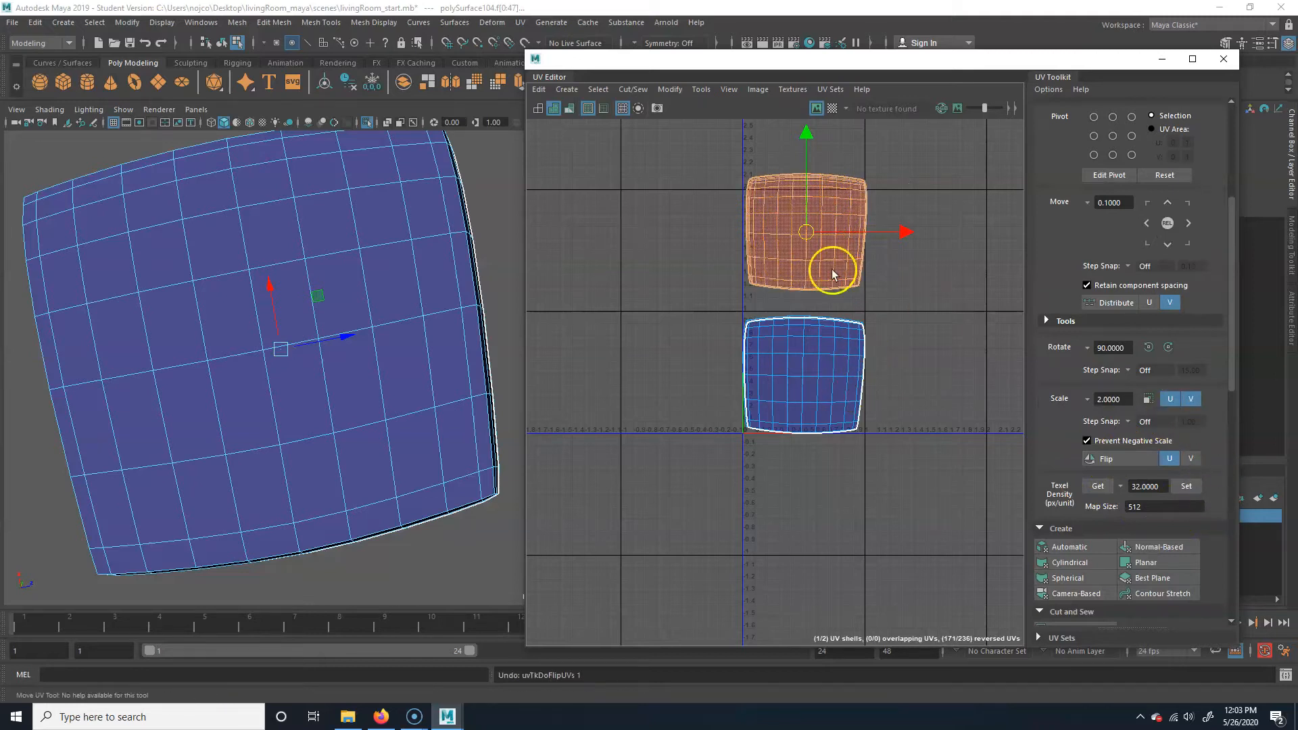
# - Unfold both cushion UV shells together and clear the selection
pyautogui.scroll(-1, 820, 348)
pyautogui.moveTo(713, 426); pyautogui.dragTo(1011, 142)
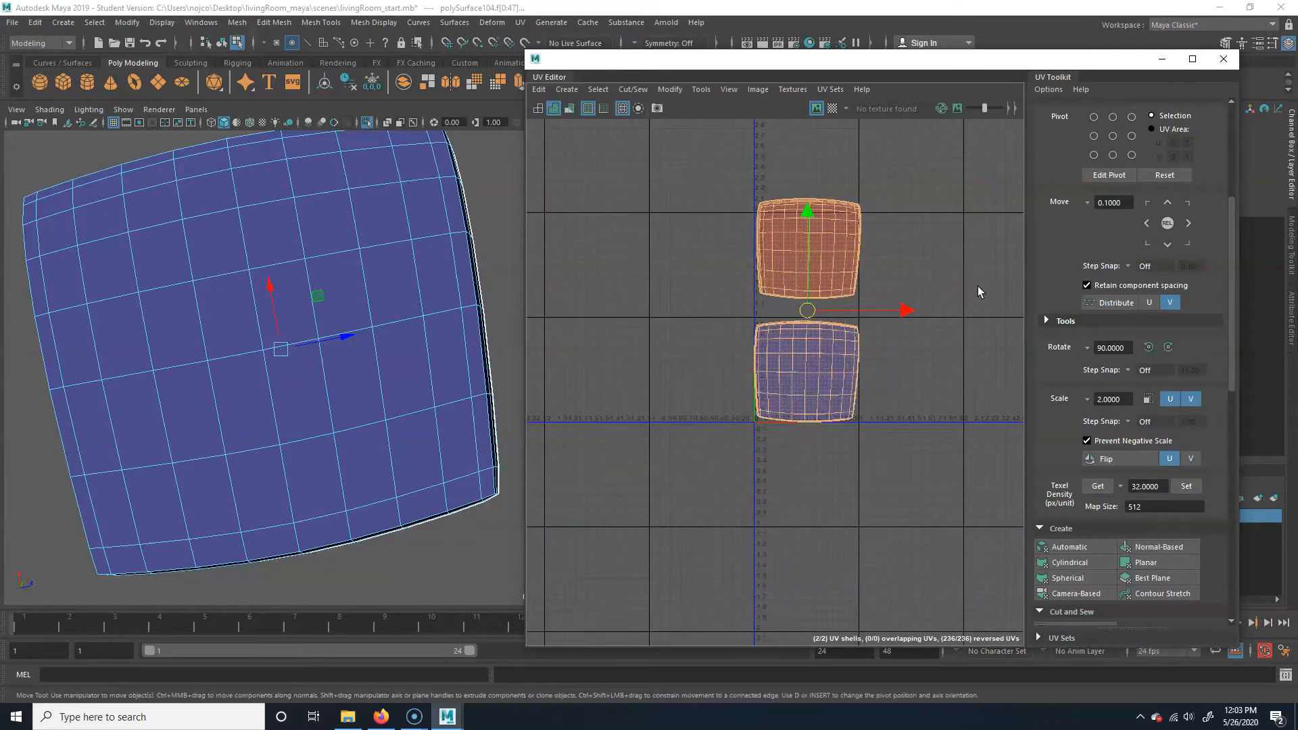
pyautogui.scroll(-3, 1160, 545)
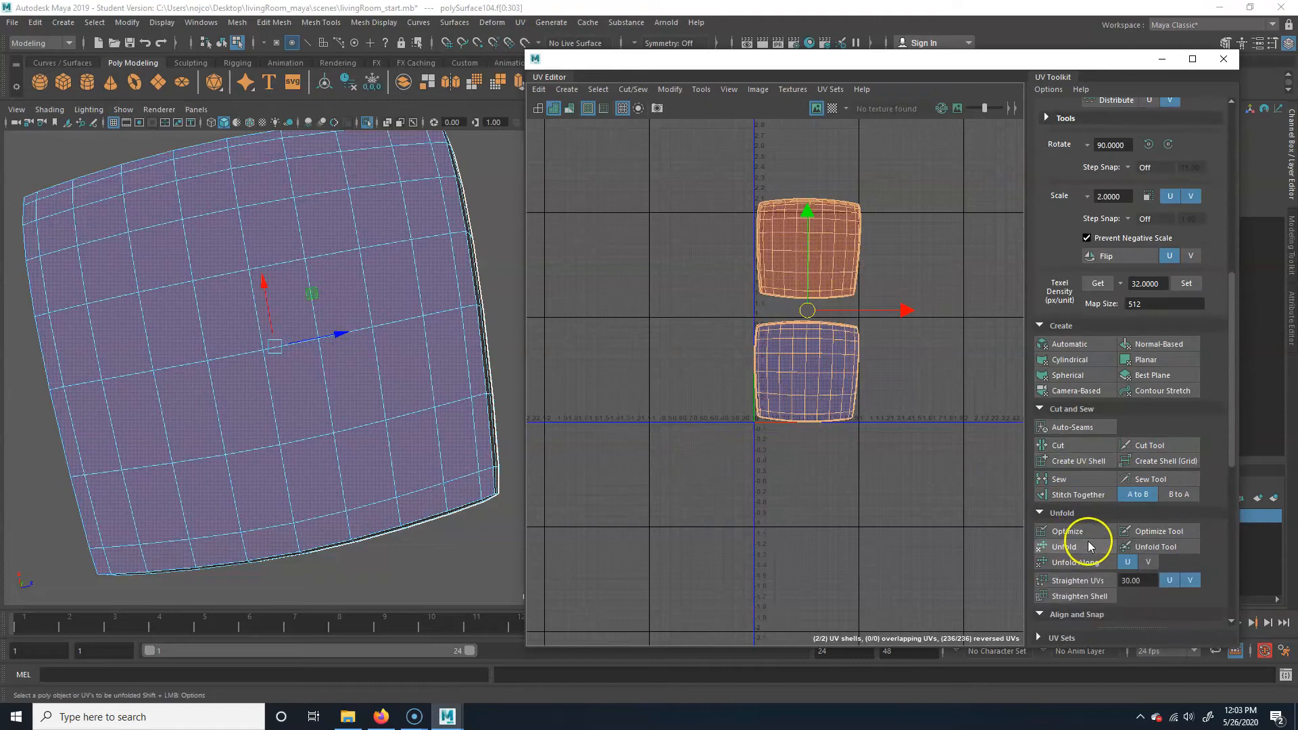
pyautogui.click(1089, 549)
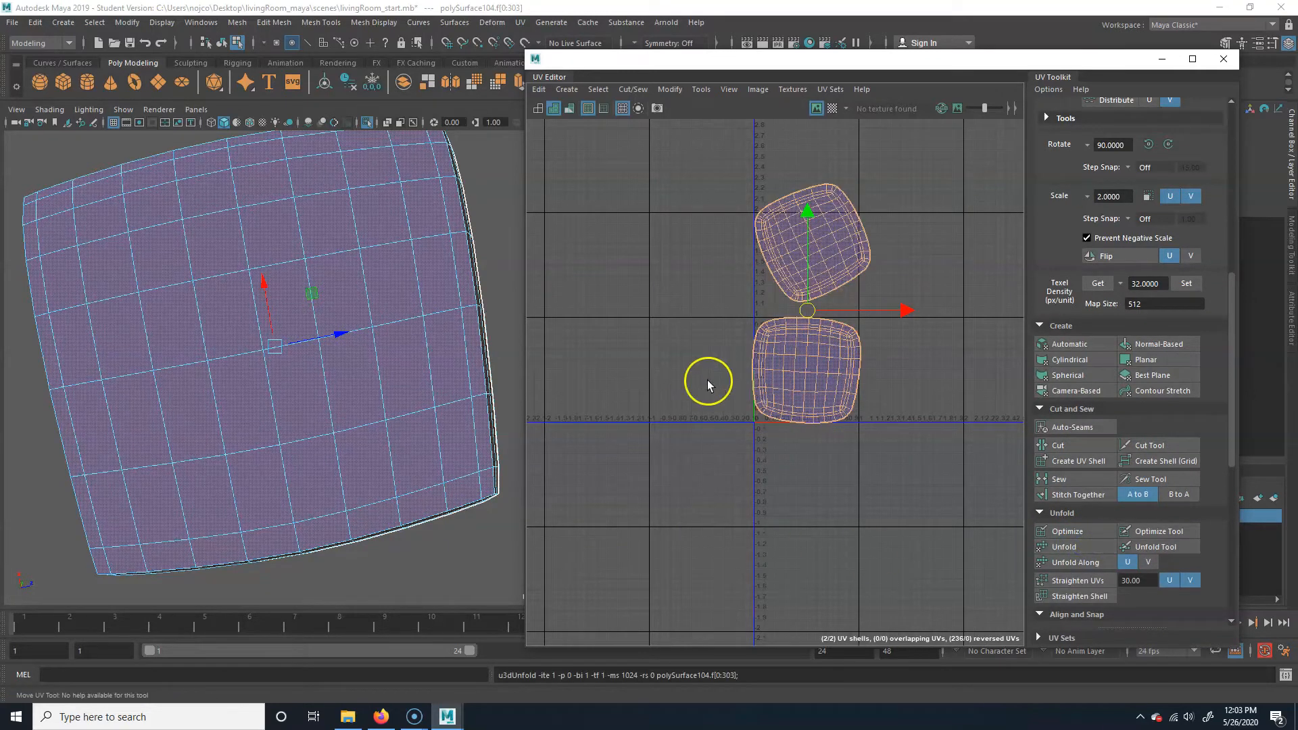
pyautogui.click(894, 265)
# - Turn on UV distortion shading to check the stretching on the two unfolded cushion shells
pyautogui.scroll(1, 828, 350)
pyautogui.scroll(2, 827, 350)
pyautogui.keyDown('alt'); pyautogui.moveTo(827, 349); pyautogui.dragTo(766, 403, button='middle'); pyautogui.keyUp('alt')
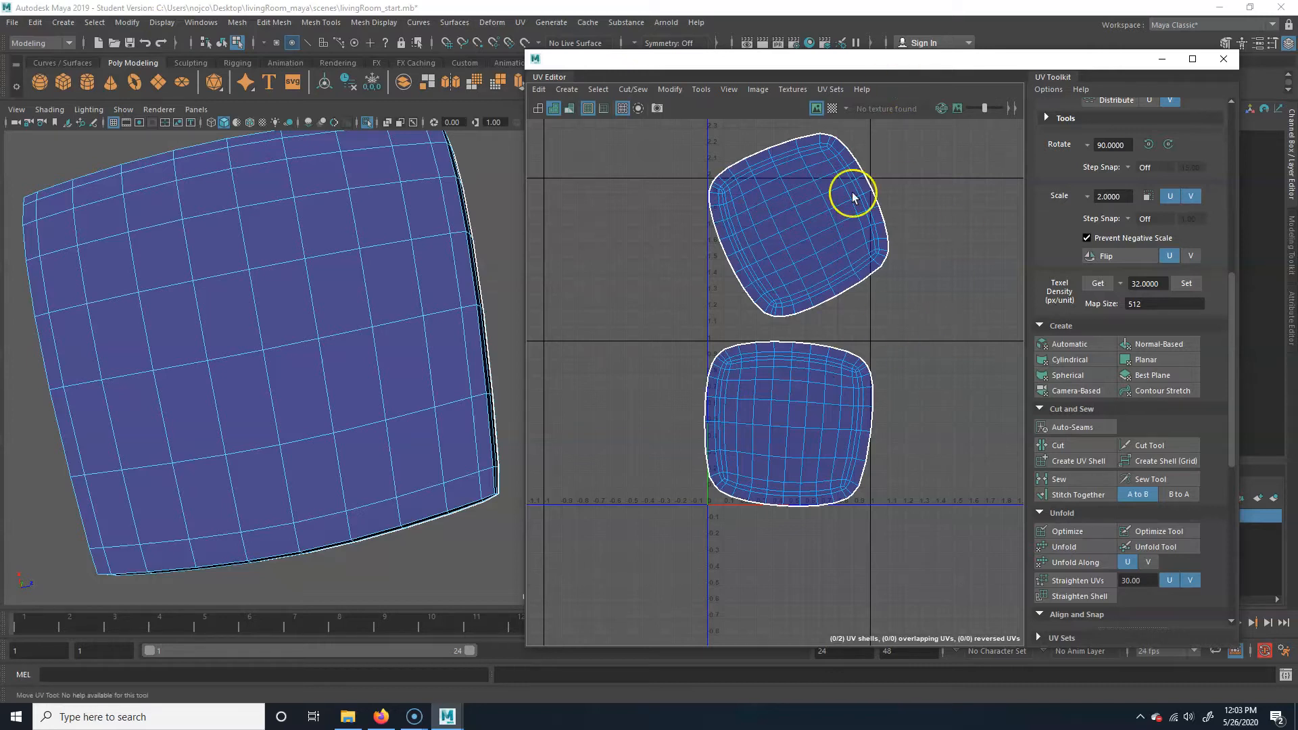
pyautogui.click(568, 109)
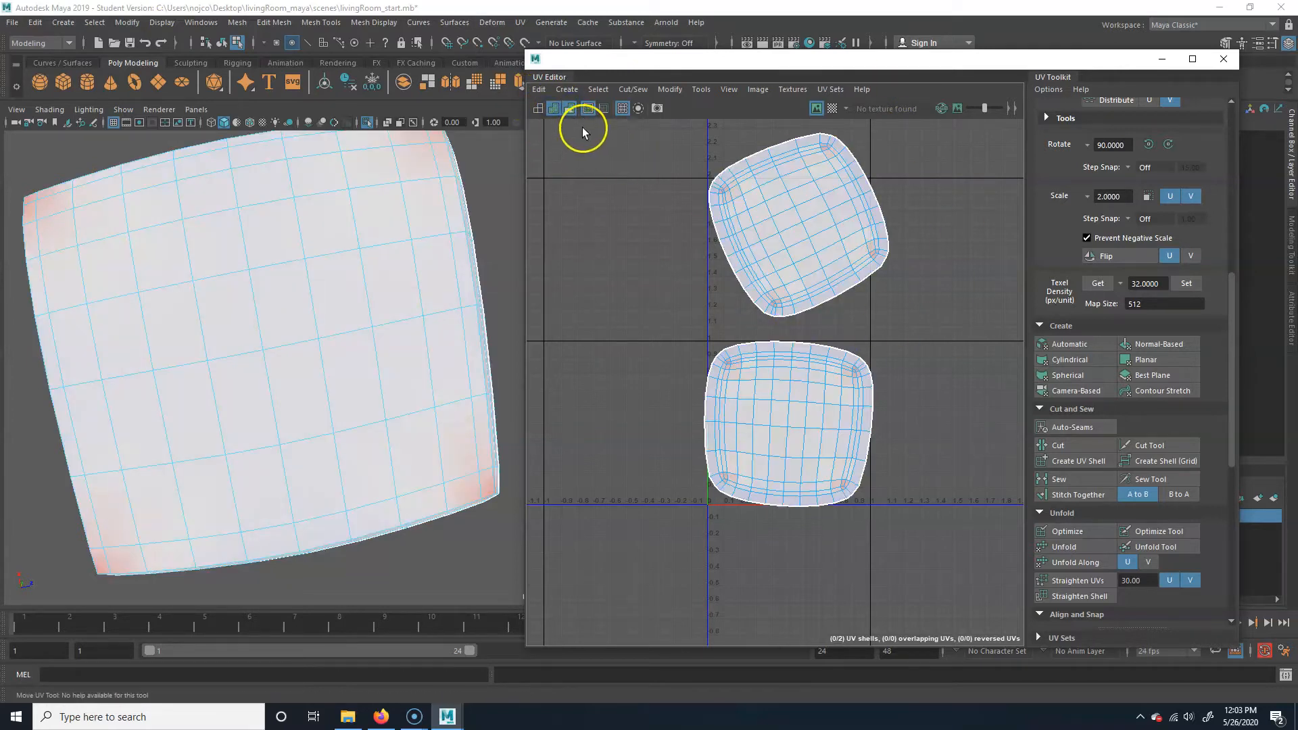
# - Examine the distortion shading at the cushion's corners, both on the lower UV shell and on the 3D model
pyautogui.scroll(8, 971, 455)
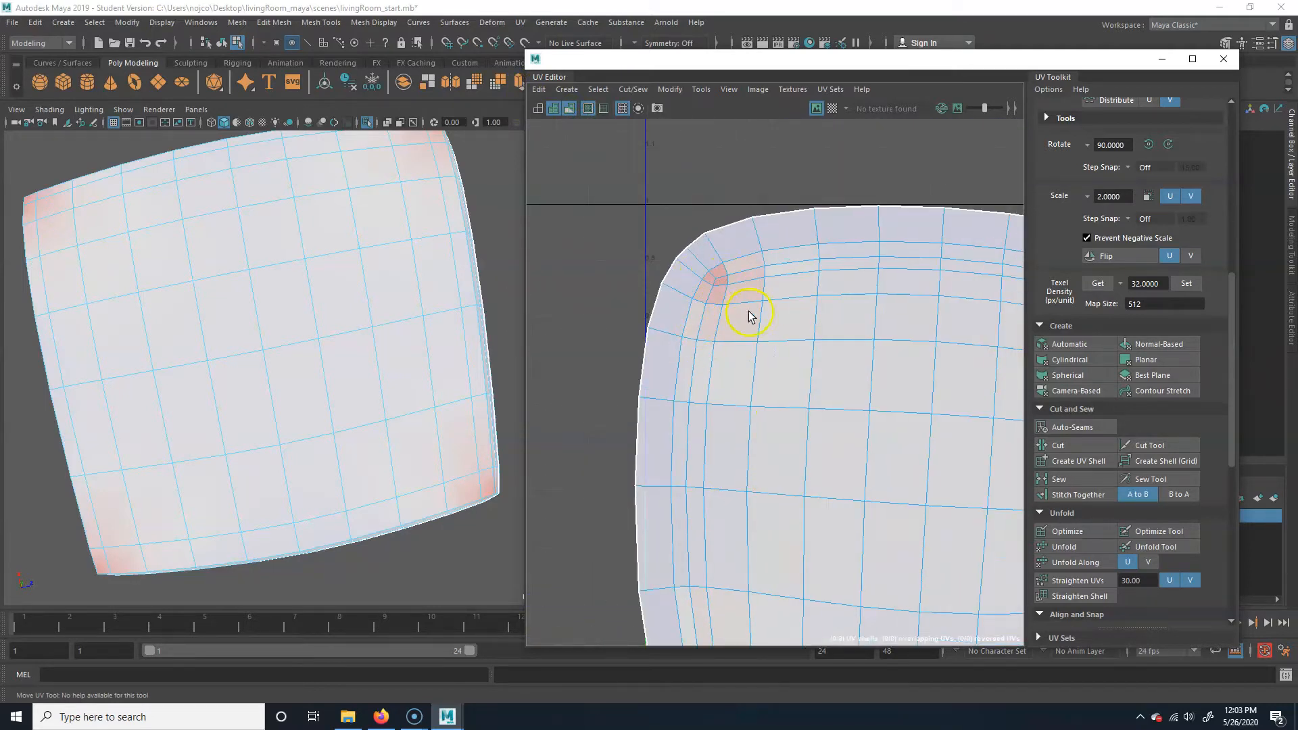
pyautogui.keyDown('alt'); pyautogui.moveTo(749, 312); pyautogui.dragTo(695, 343, button='middle'); pyautogui.keyUp('alt')
pyautogui.keyDown('alt'); pyautogui.moveTo(866, 474); pyautogui.dragTo(517, 441, button='middle'); pyautogui.keyUp('alt')
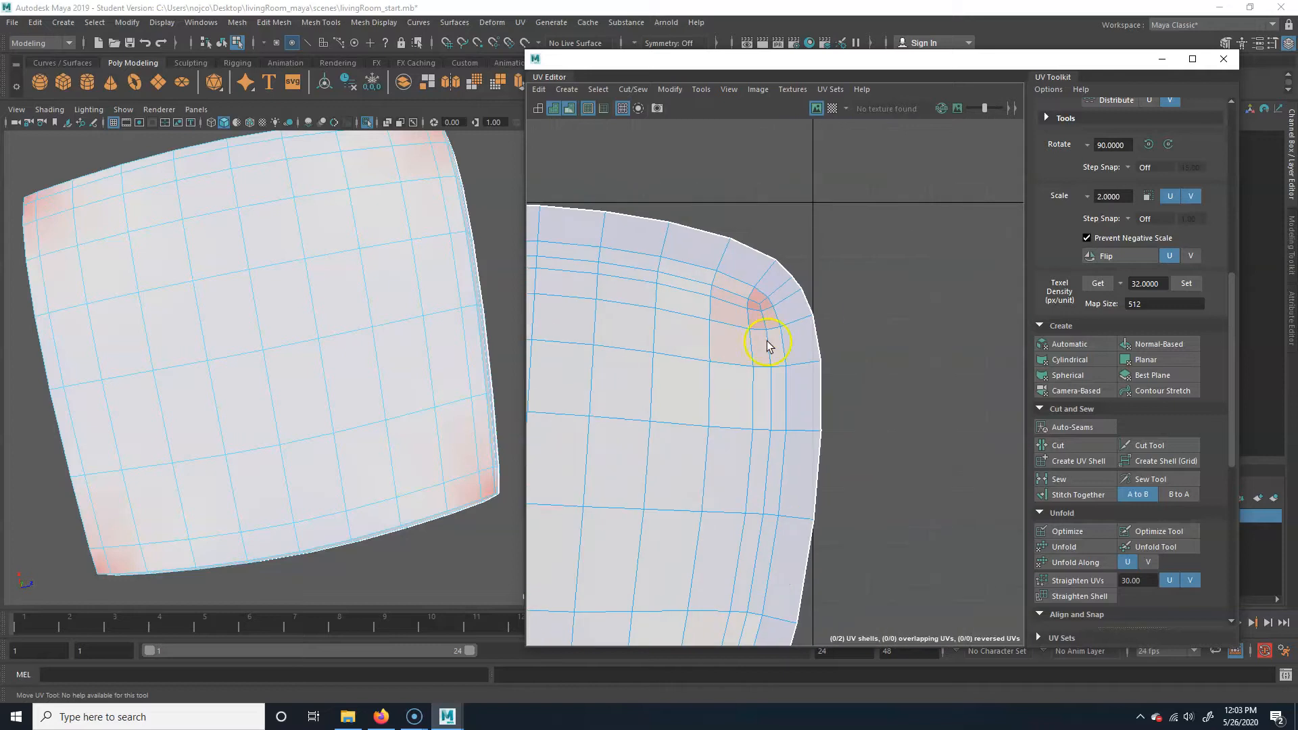
pyautogui.keyDown('alt'); pyautogui.moveTo(776, 387); pyautogui.dragTo(681, 406, button='right'); pyautogui.keyUp('alt')
pyautogui.keyDown('alt'); pyautogui.moveTo(794, 372); pyautogui.dragTo(919, 320, button='middle'); pyautogui.keyUp('alt')
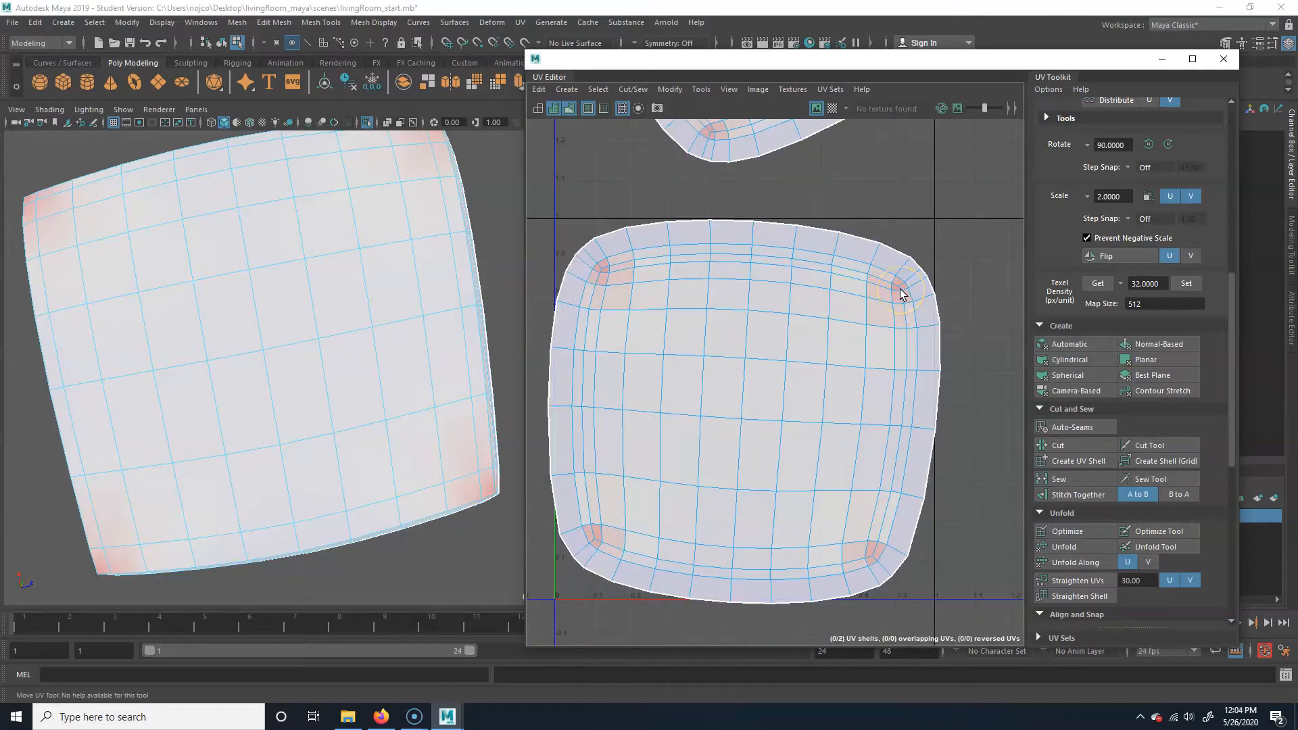
pyautogui.keyDown('alt'); pyautogui.moveTo(237, 432); pyautogui.dragTo(421, 377); pyautogui.keyUp('alt')
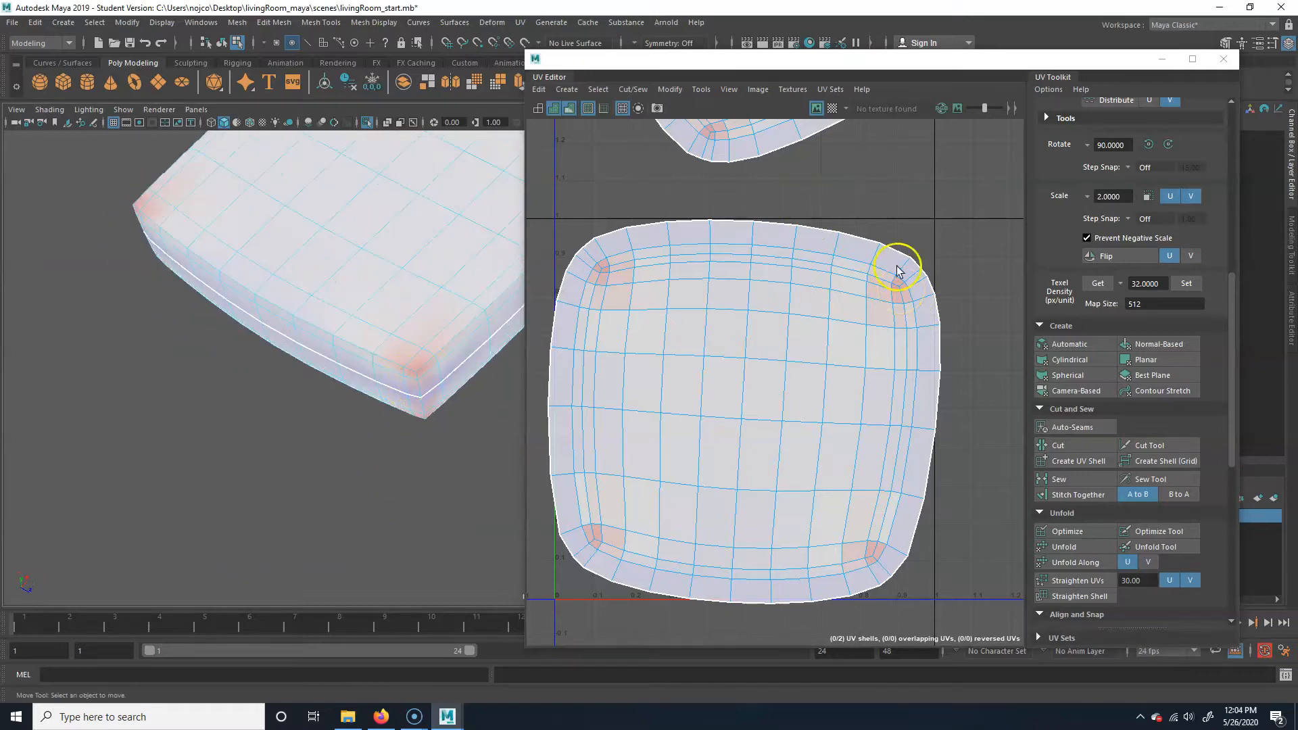
pyautogui.keyDown('alt'); pyautogui.moveTo(507, 376); pyautogui.dragTo(377, 347); pyautogui.keyUp('alt')
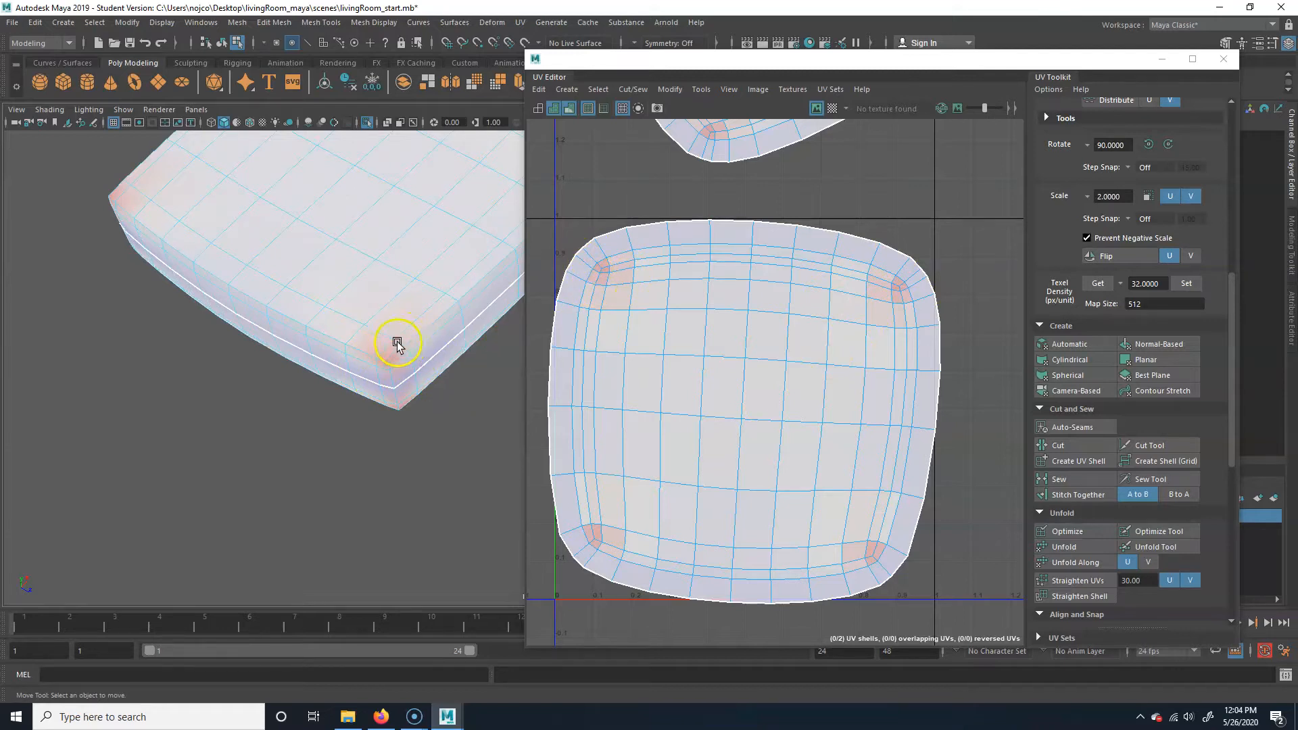
# - Display the checker map on the cushion, inspect the pattern stretching around its front corner, and hide the map again
pyautogui.click(832, 108)
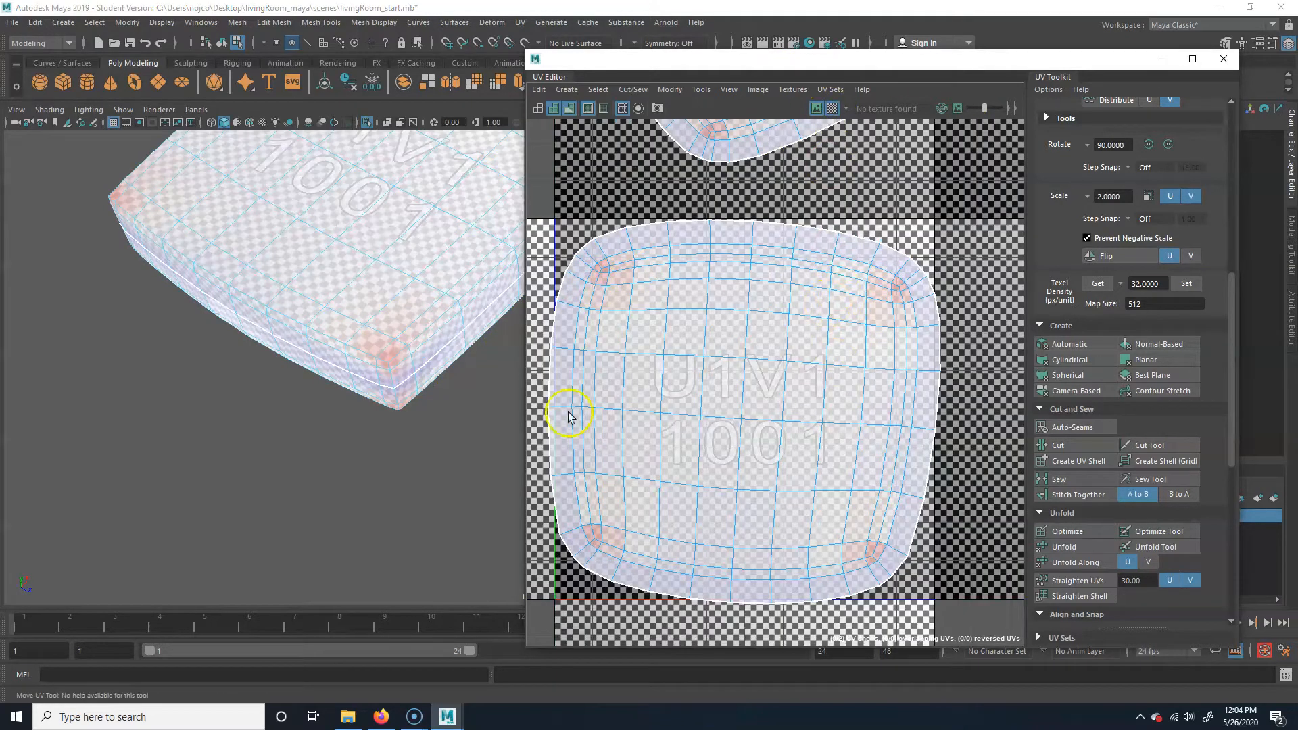
pyautogui.keyDown('alt'); pyautogui.moveTo(406, 428); pyautogui.dragTo(465, 397); pyautogui.keyUp('alt')
pyautogui.keyDown('alt'); pyautogui.moveTo(368, 451); pyautogui.dragTo(414, 368); pyautogui.keyUp('alt')
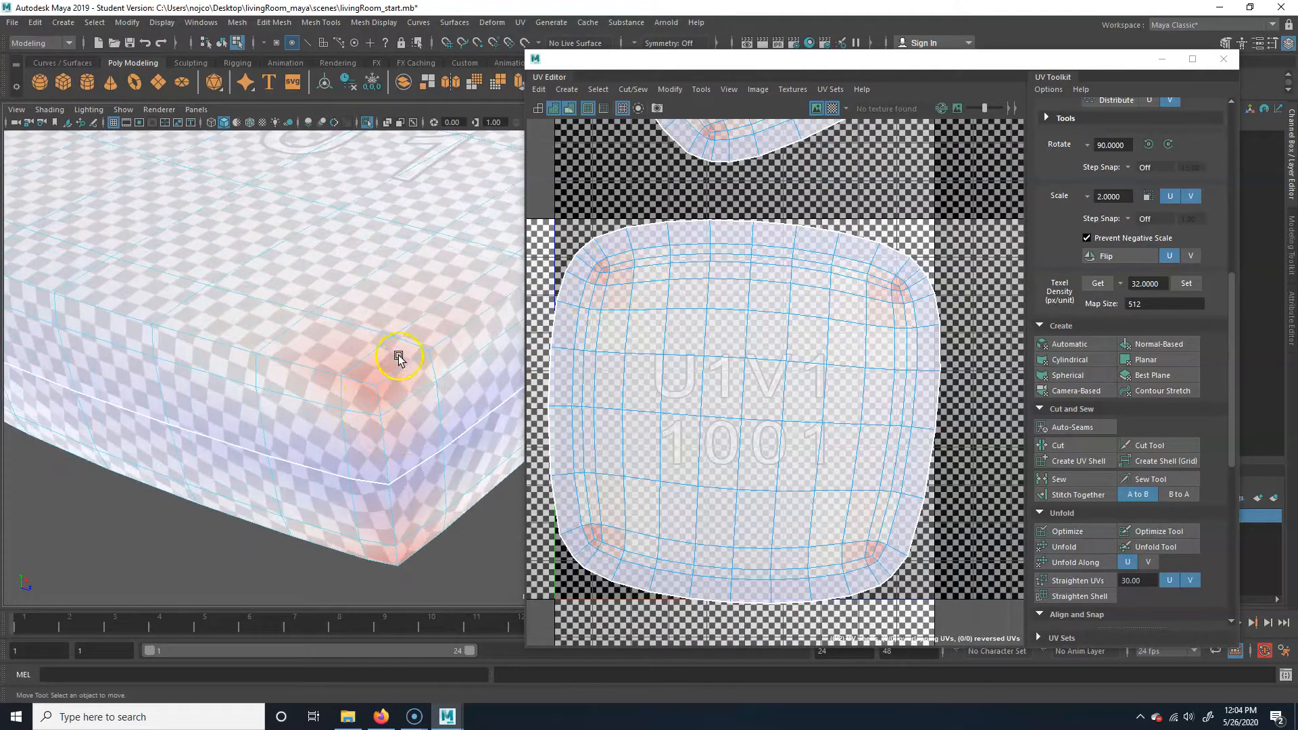
pyautogui.keyDown('alt'); pyautogui.moveTo(382, 467); pyautogui.dragTo(385, 430); pyautogui.keyUp('alt')
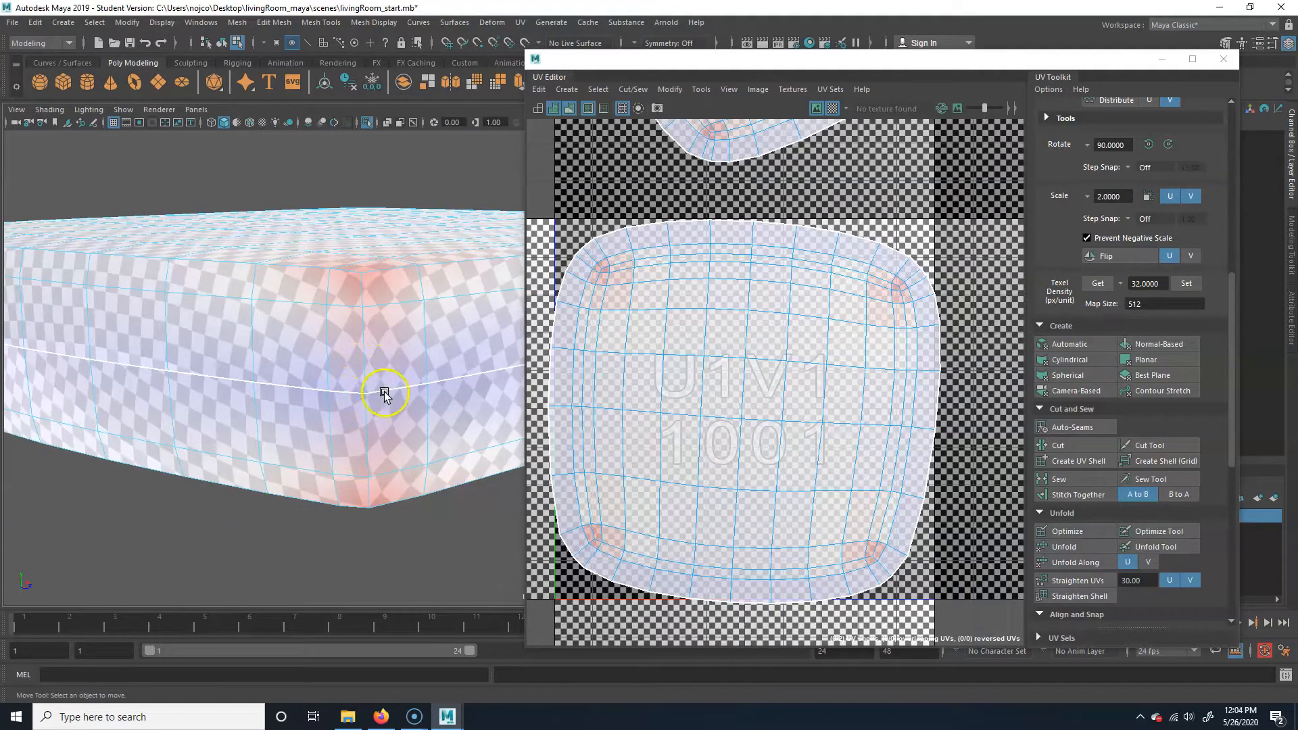
pyautogui.keyDown('alt'); pyautogui.moveTo(408, 330); pyautogui.dragTo(372, 396); pyautogui.keyUp('alt')
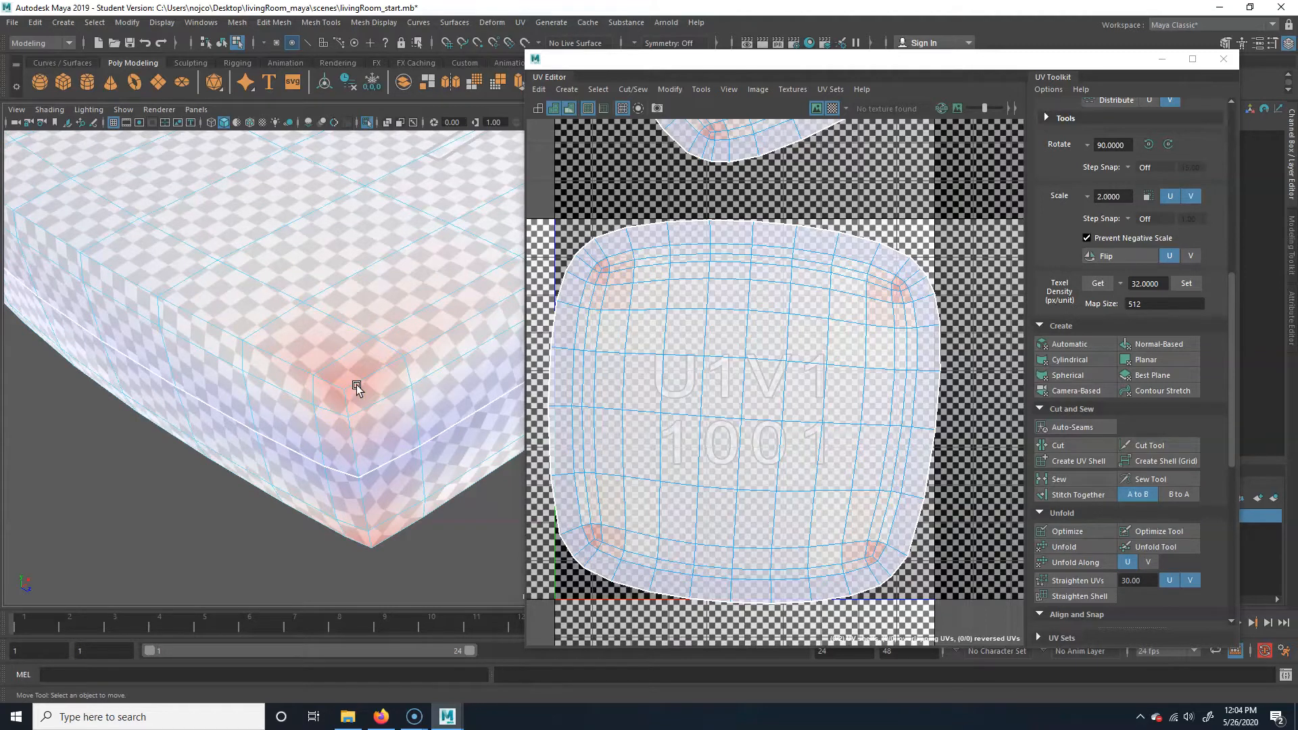
pyautogui.click(832, 109)
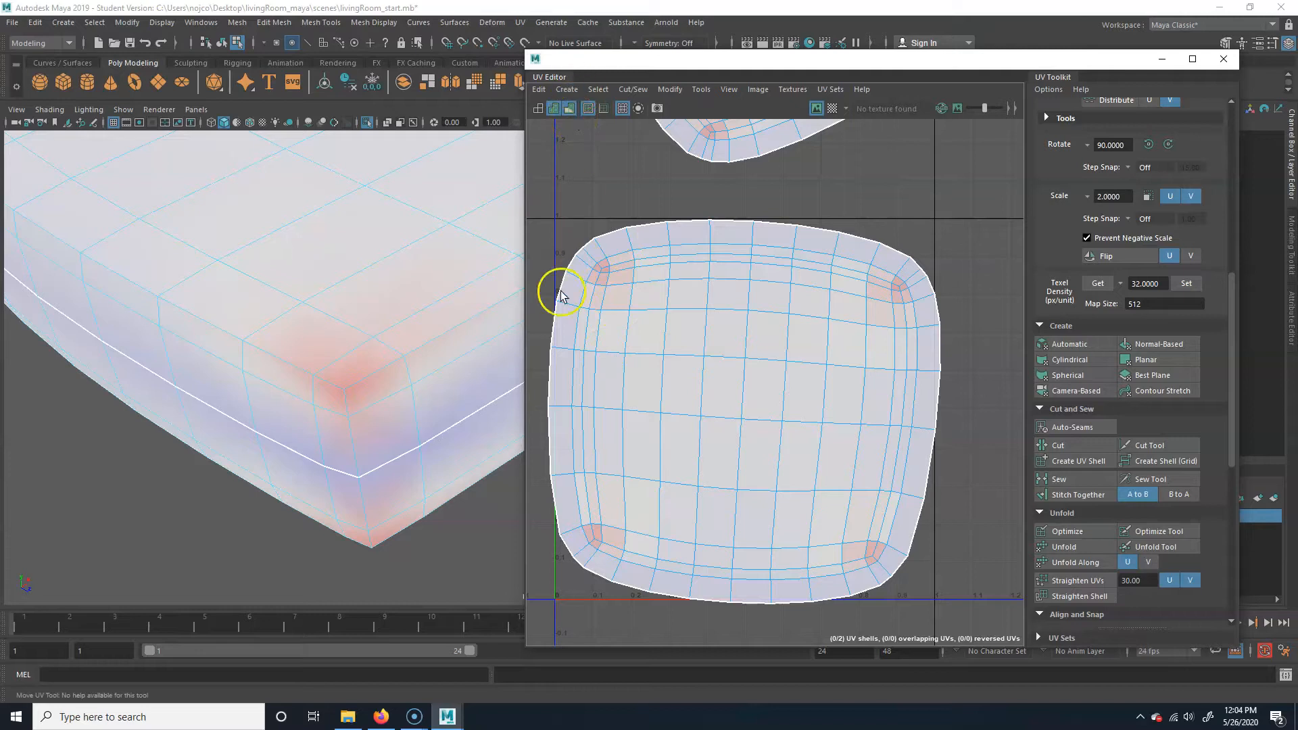
pyautogui.keyDown('alt'); pyautogui.moveTo(626, 323); pyautogui.dragTo(662, 326, button='middle'); pyautogui.keyUp('alt')
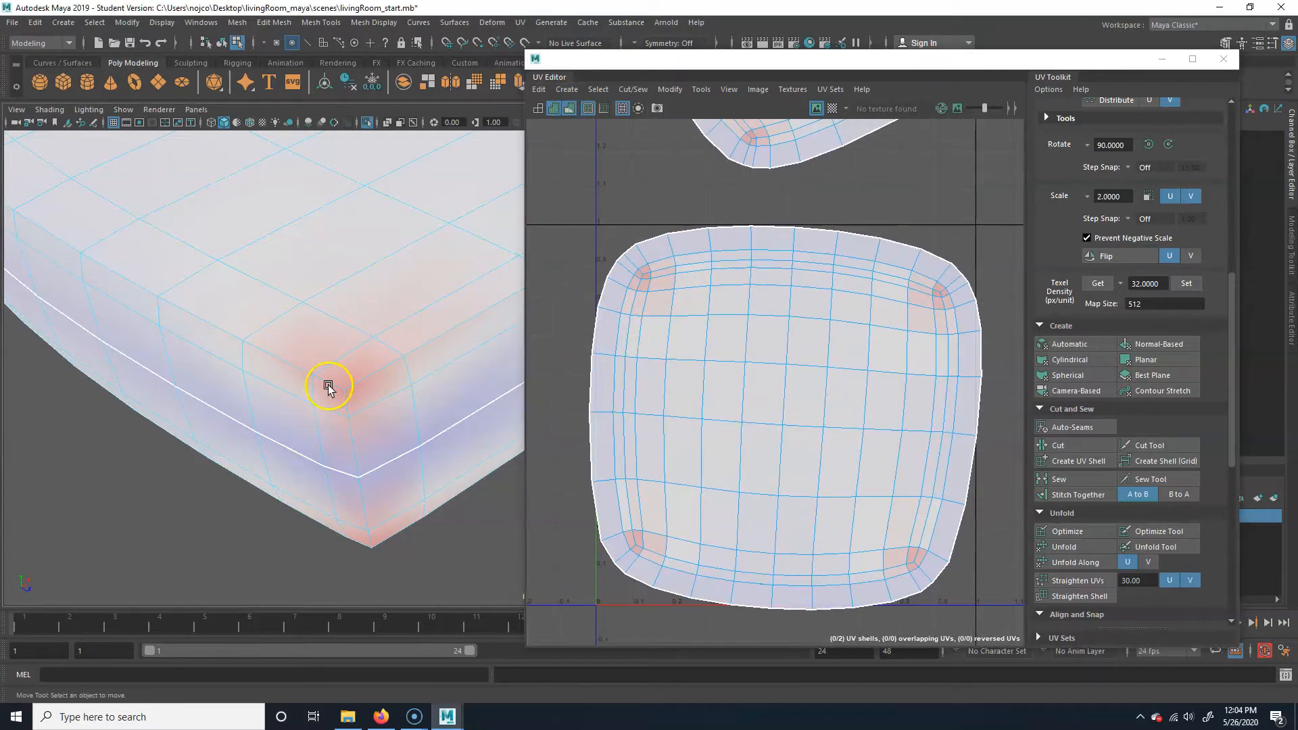
pyautogui.scroll(3, 710, 386)
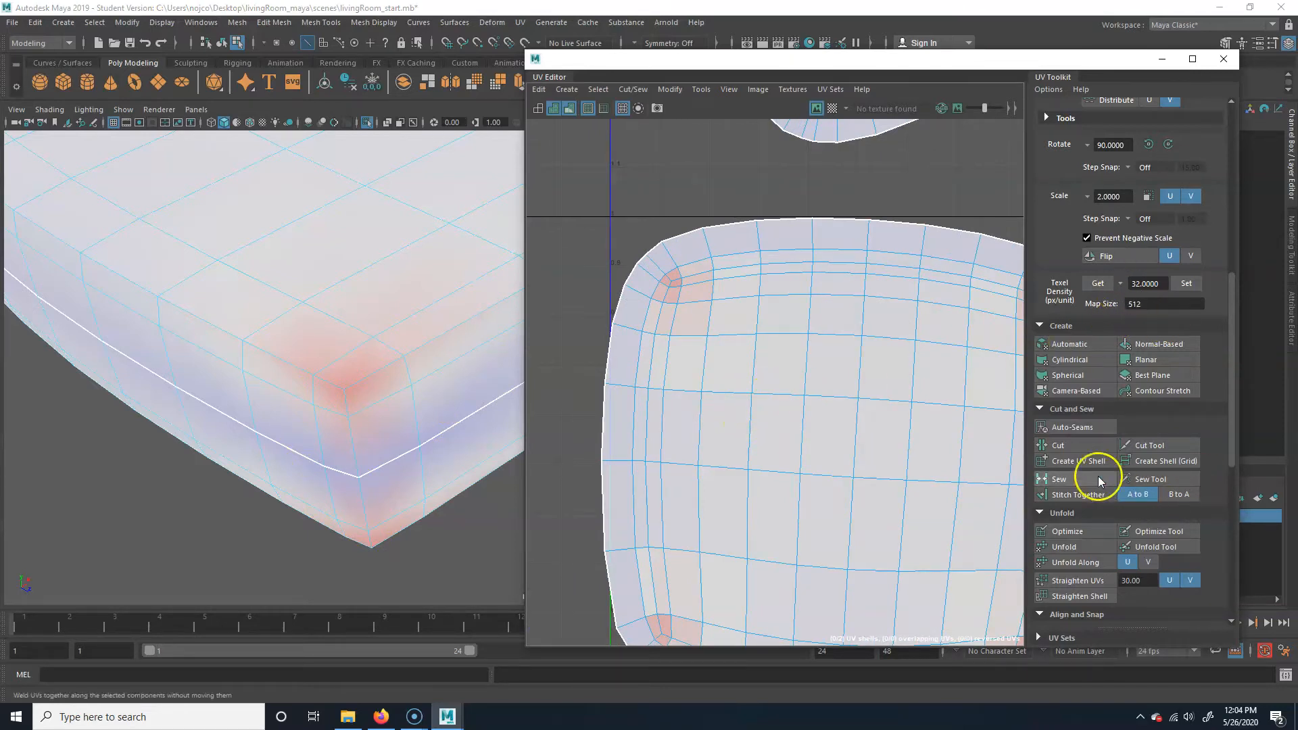
pyautogui.click(1187, 443)
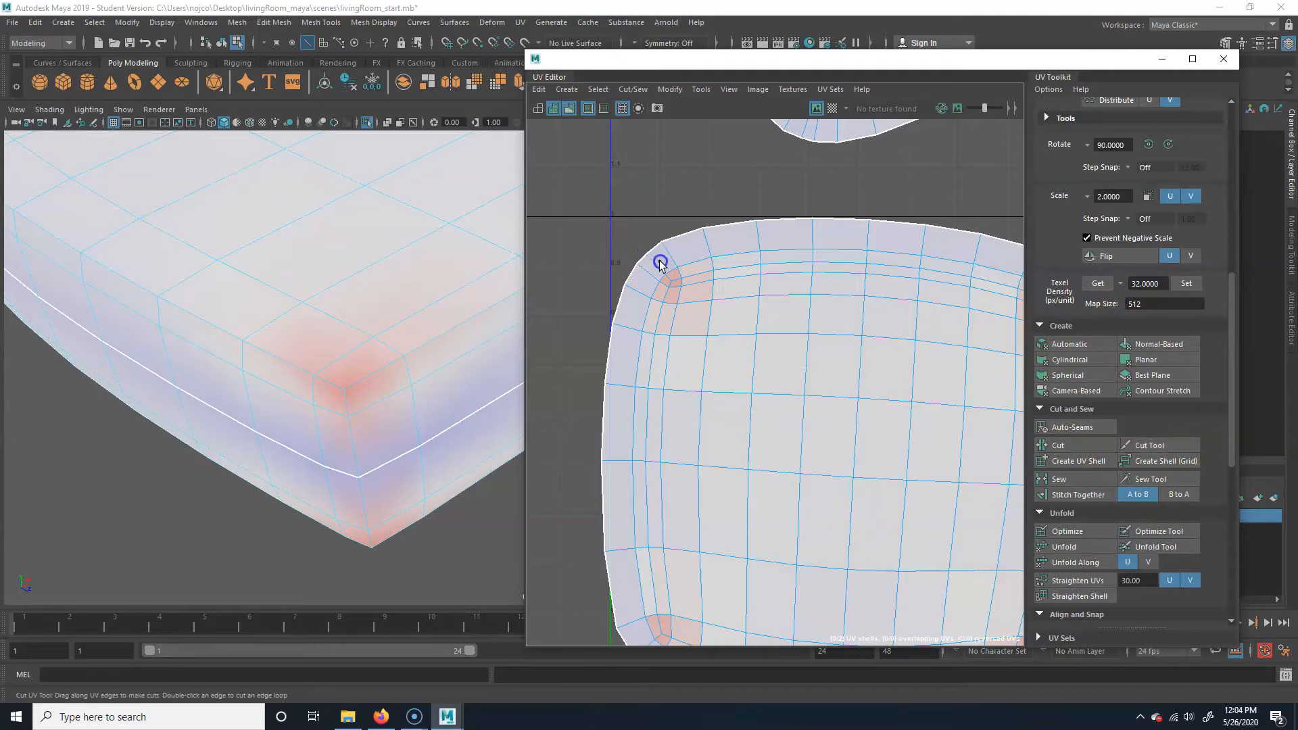
pyautogui.scroll(-3, 766, 405)
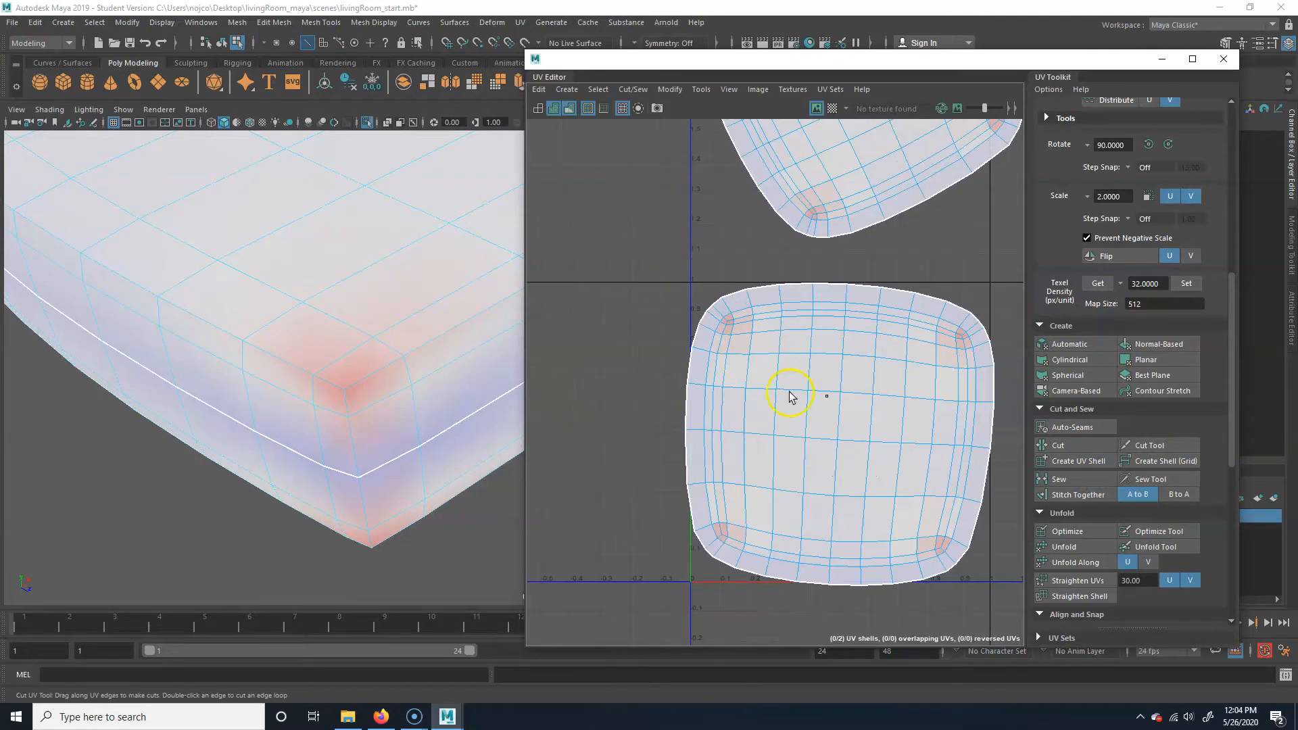
pyautogui.press('q')
pyautogui.keyDown('alt'); pyautogui.moveTo(898, 385); pyautogui.dragTo(802, 361, button='middle'); pyautogui.keyUp('alt')
pyautogui.moveTo(765, 354); pyautogui.dragTo(830, 352, button='right')
pyautogui.moveTo(954, 275); pyautogui.dragTo(1022, 243)
pyautogui.click(1167, 441)
pyautogui.scroll(3, 608, 356)
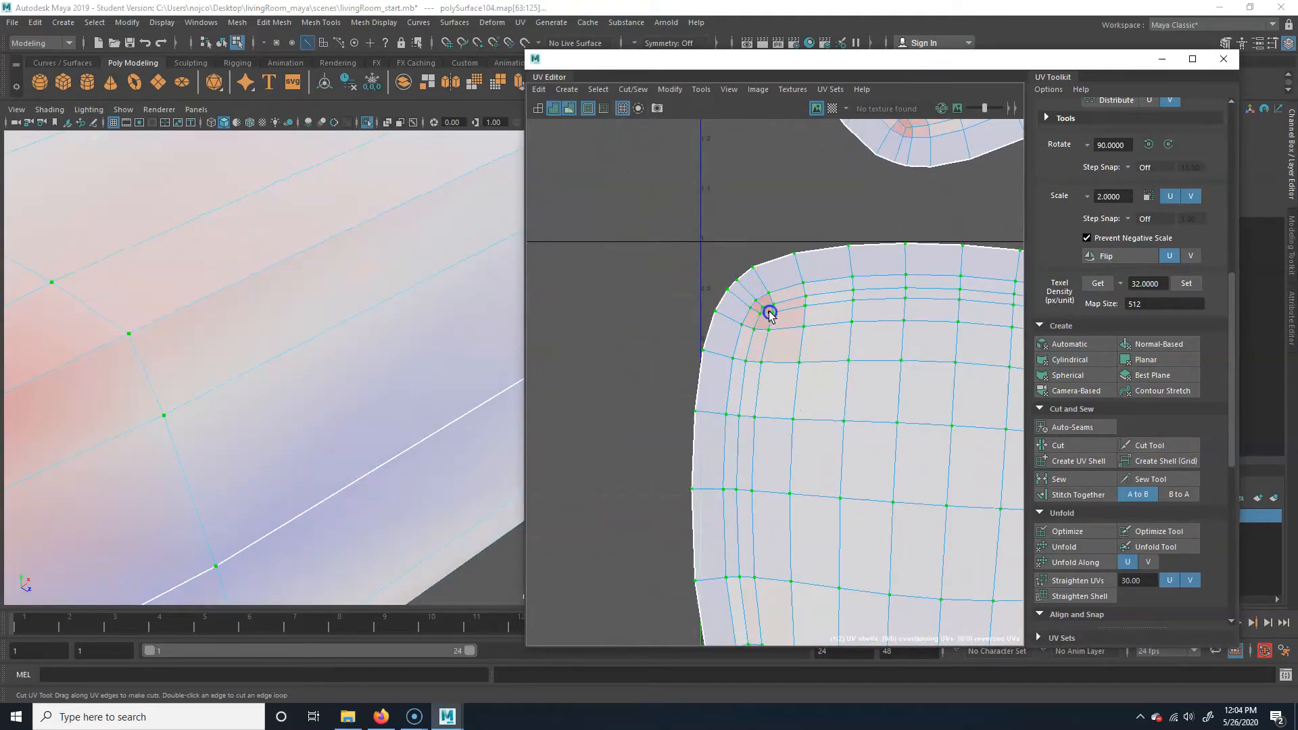
pyautogui.scroll(-6, 759, 383)
pyautogui.keyDown('alt'); pyautogui.moveTo(405, 386); pyautogui.dragTo(290, 403); pyautogui.keyUp('alt')
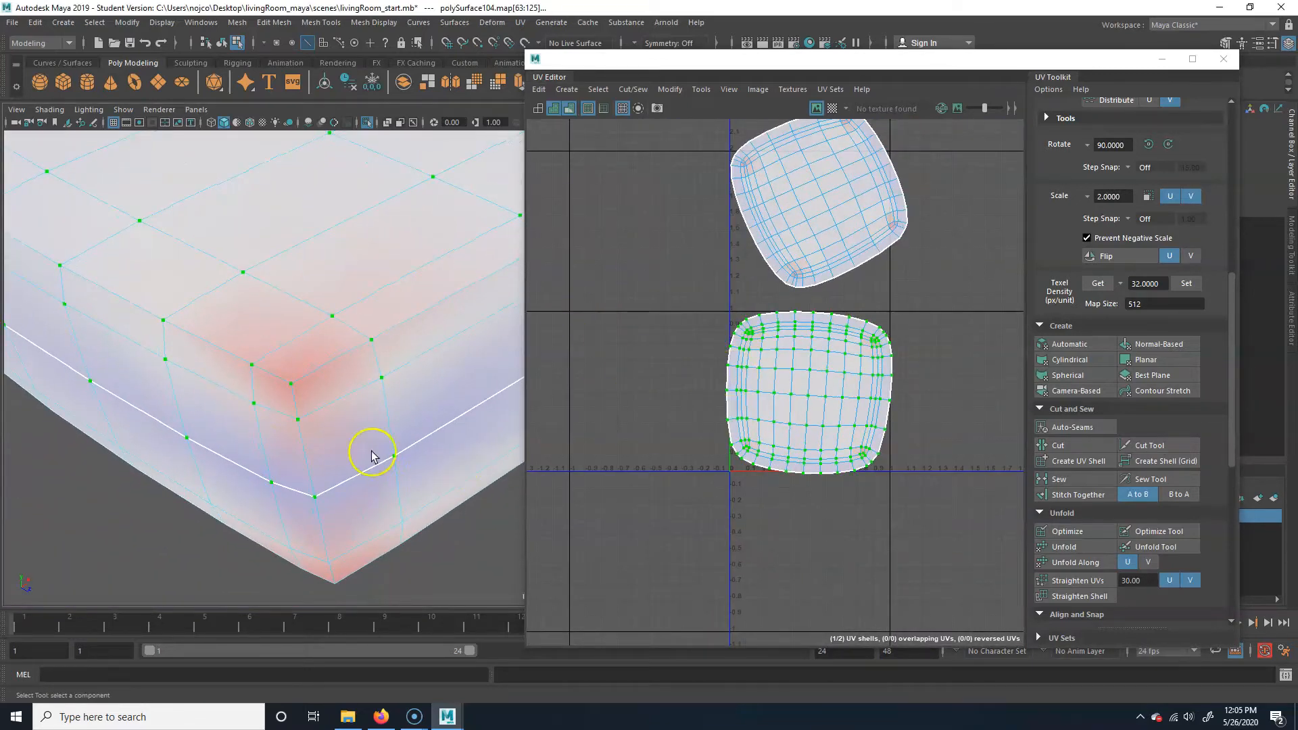
pyautogui.keyDown('alt'); pyautogui.moveTo(388, 380); pyautogui.dragTo(368, 334, button='middle'); pyautogui.keyUp('alt')
pyautogui.press('F8')
pyautogui.scroll(-3, 424, 376)
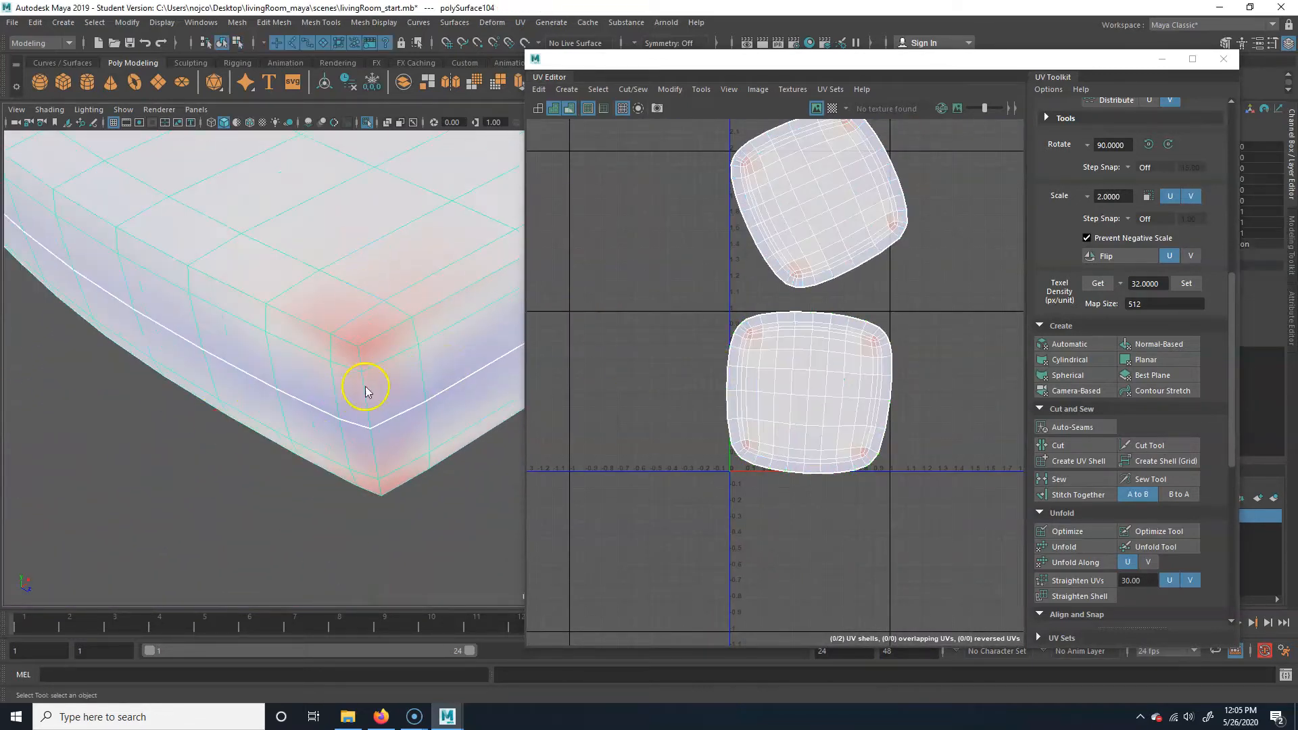
# - Select the short vertical edges at the cushion's corners on the 3D model and cut the UVs along them
pyautogui.moveTo(365, 388); pyautogui.dragTo(363, 360, button='right')
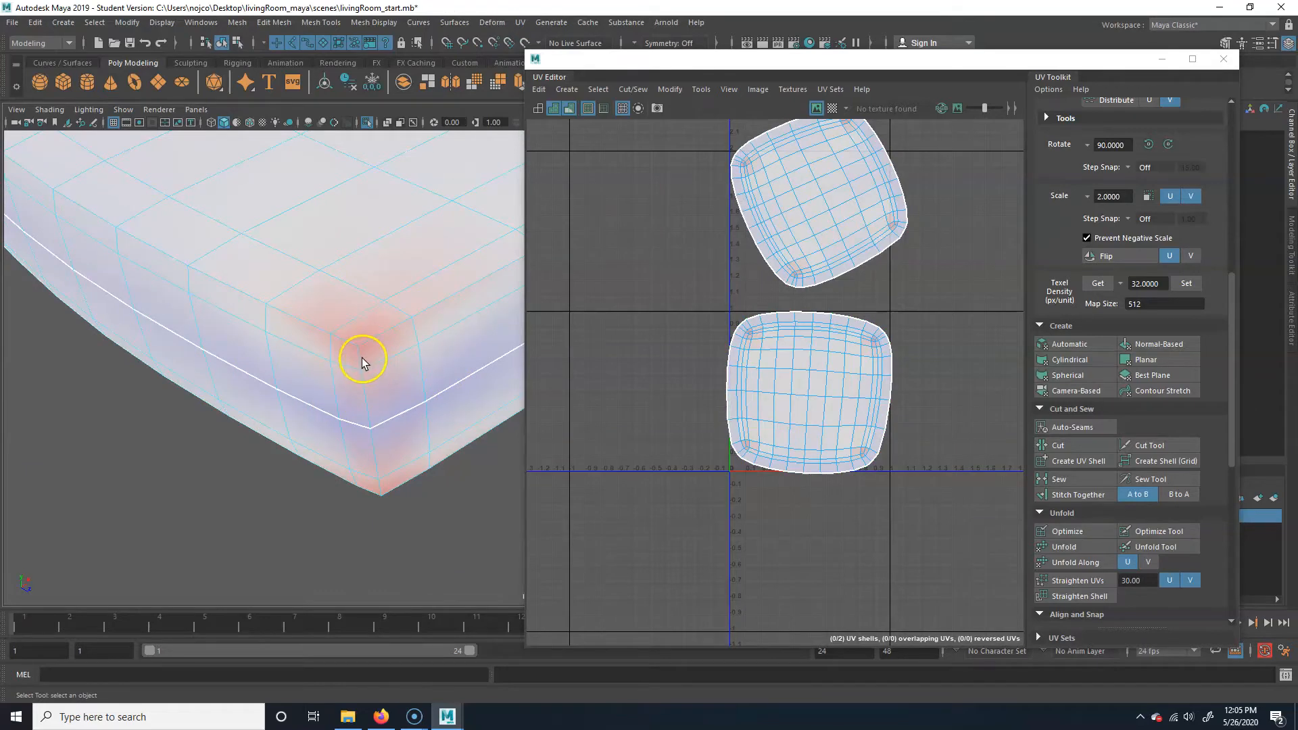
pyautogui.click(358, 355)
pyautogui.keyDown('alt'); pyautogui.moveTo(374, 496); pyautogui.dragTo(382, 296); pyautogui.keyUp('alt')
pyautogui.keyDown('alt'); pyautogui.moveTo(268, 406); pyautogui.dragTo(375, 437); pyautogui.keyUp('alt')
pyautogui.keyDown('alt'); pyautogui.moveTo(376, 437); pyautogui.dragTo(283, 438, button='right'); pyautogui.keyUp('alt')
pyautogui.keyDown('alt'); pyautogui.moveTo(283, 438); pyautogui.dragTo(376, 397); pyautogui.keyUp('alt')
pyautogui.keyDown('alt'); pyautogui.moveTo(396, 446); pyautogui.dragTo(202, 387); pyautogui.keyUp('alt')
pyautogui.keyDown('alt'); pyautogui.moveTo(203, 386); pyautogui.dragTo(143, 406, button='middle'); pyautogui.keyUp('alt')
pyautogui.click(236, 349)
pyautogui.scroll(-3, 396, 446)
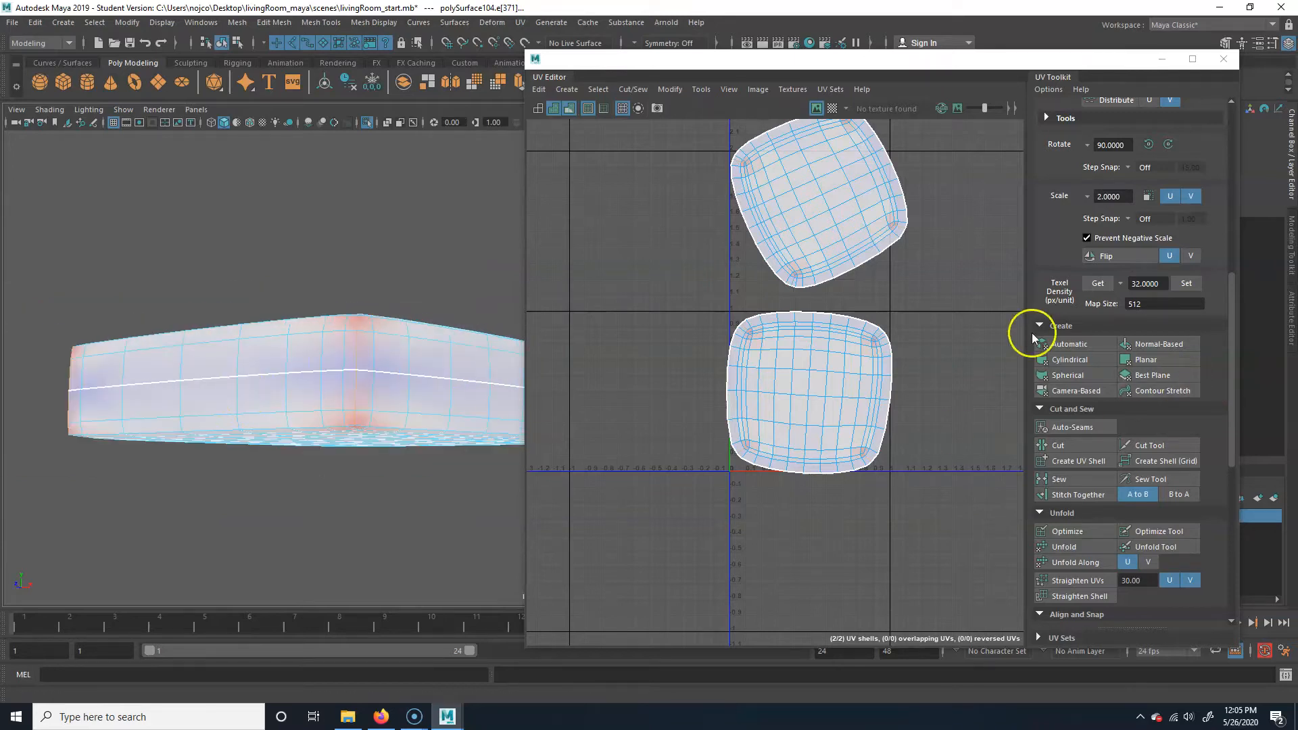
pyautogui.click(1077, 443)
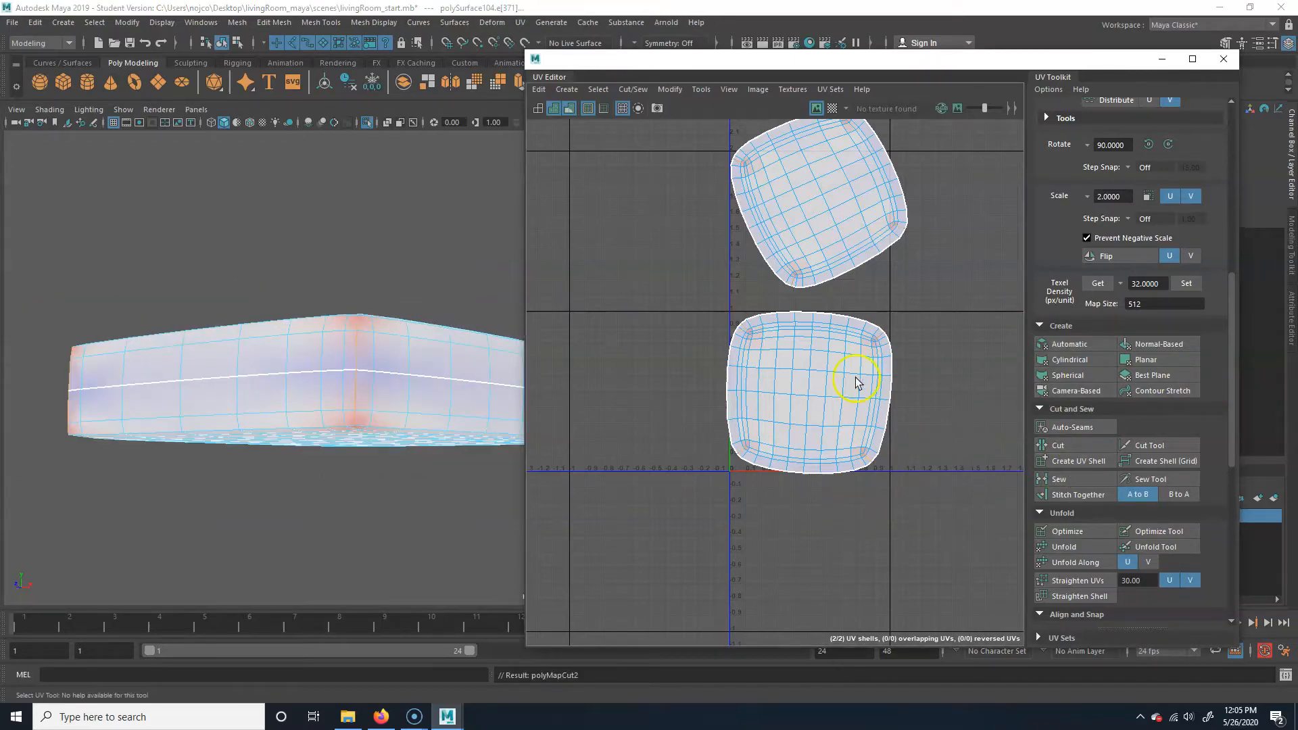
# - Select the UVs of both cushion shells, unfold them, and clear the selection
pyautogui.scroll(-2, 812, 392)
pyautogui.moveTo(843, 400); pyautogui.dragTo(907, 397, button='right')
pyautogui.moveTo(955, 150); pyautogui.dragTo(653, 532)
pyautogui.click(1089, 544)
pyautogui.click(643, 438)
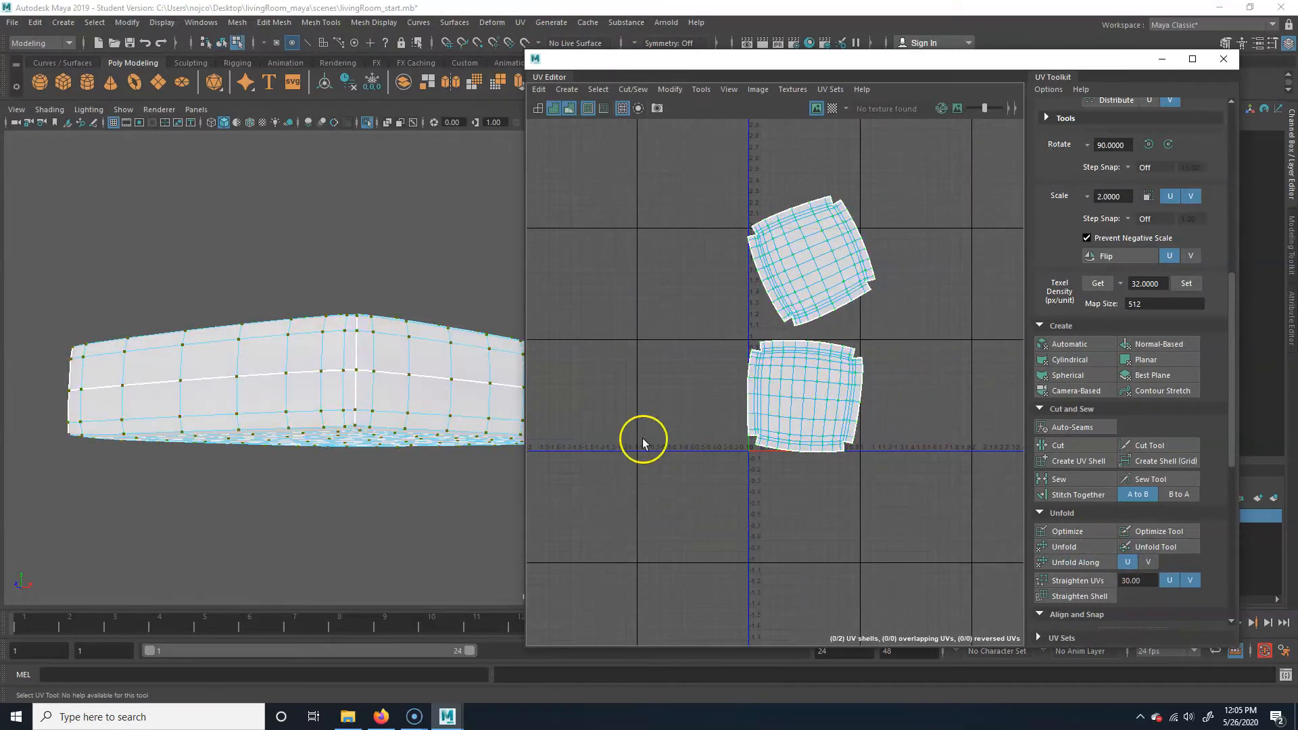
# - Check the distortion at the cut corners of the unfolded shell and the corner seams on the cushion, returning to object mode
pyautogui.scroll(6, 748, 455)
pyautogui.keyDown('alt'); pyautogui.moveTo(752, 401); pyautogui.dragTo(680, 456, button='middle'); pyautogui.keyUp('alt')
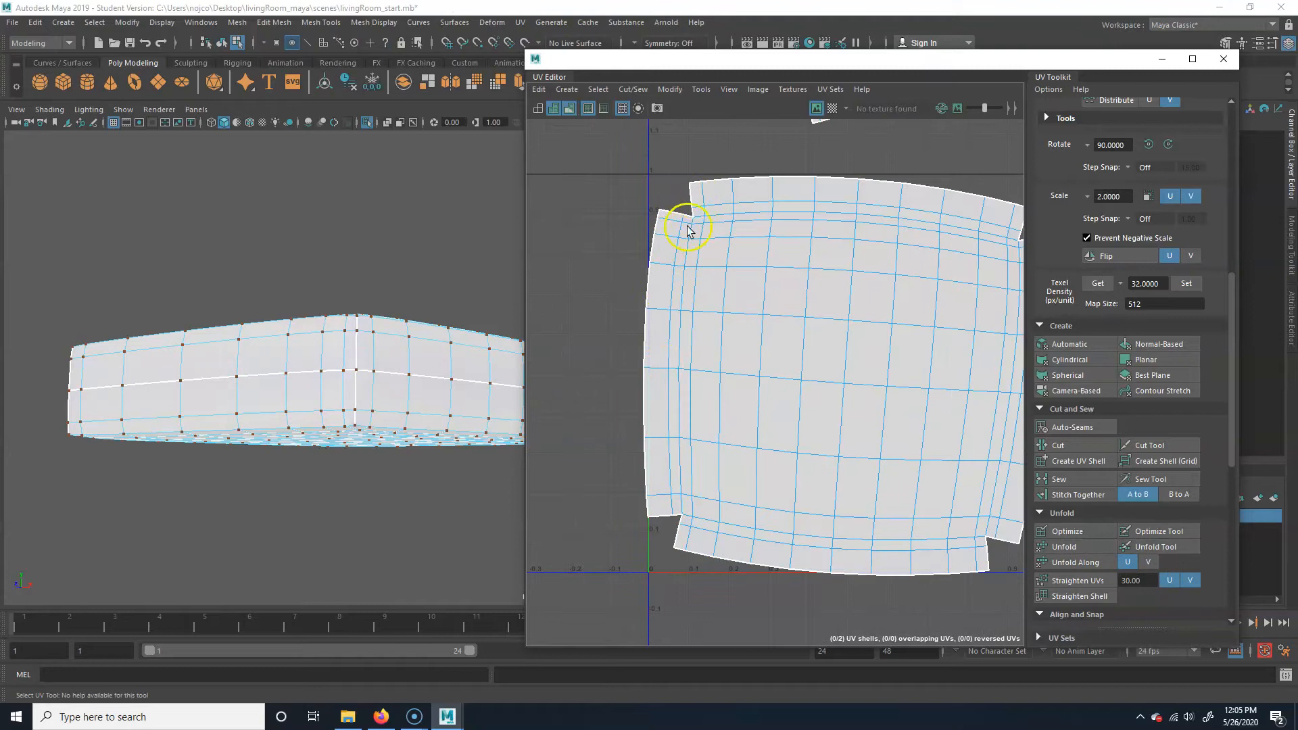
pyautogui.keyDown('alt'); pyautogui.moveTo(414, 373); pyautogui.dragTo(339, 410); pyautogui.keyUp('alt')
pyautogui.keyDown('alt'); pyautogui.moveTo(226, 449); pyautogui.dragTo(245, 439); pyautogui.keyUp('alt')
pyautogui.keyDown('alt'); pyautogui.moveTo(385, 411); pyautogui.dragTo(318, 321); pyautogui.keyUp('alt')
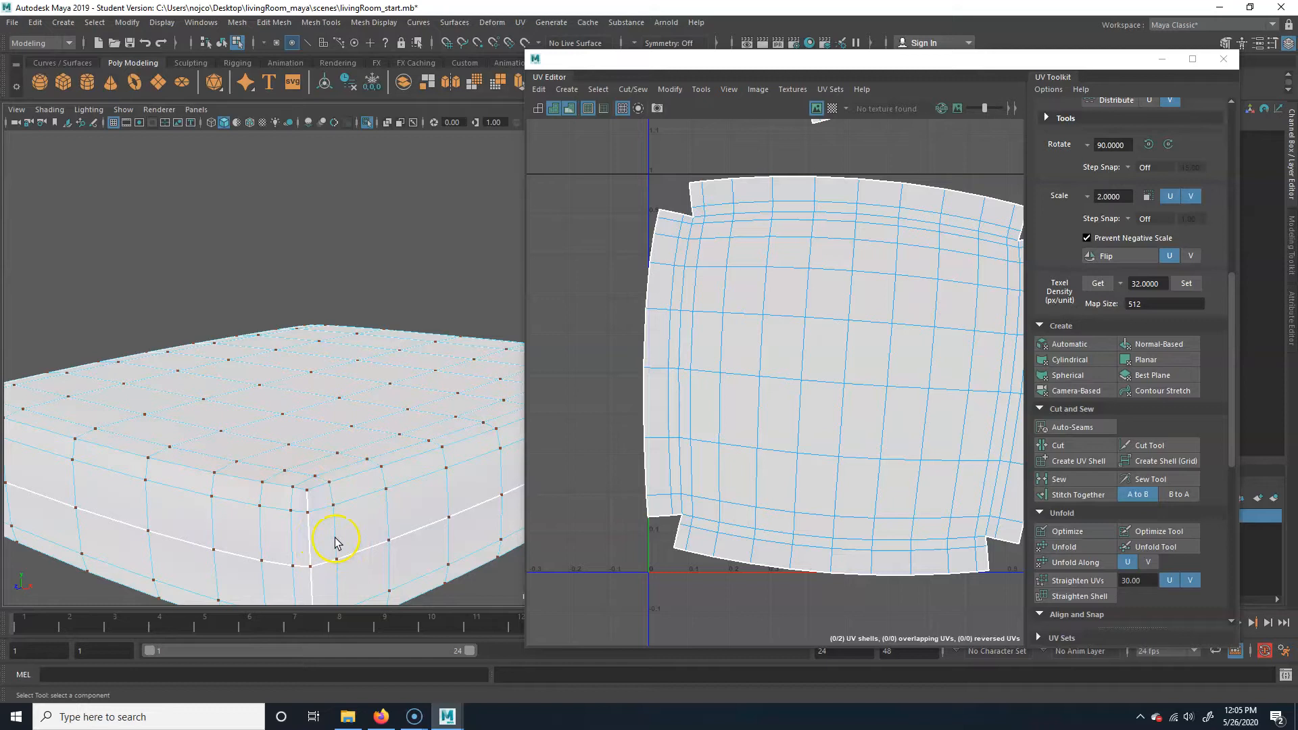
pyautogui.moveTo(383, 373); pyautogui.dragTo(449, 227, button='right')
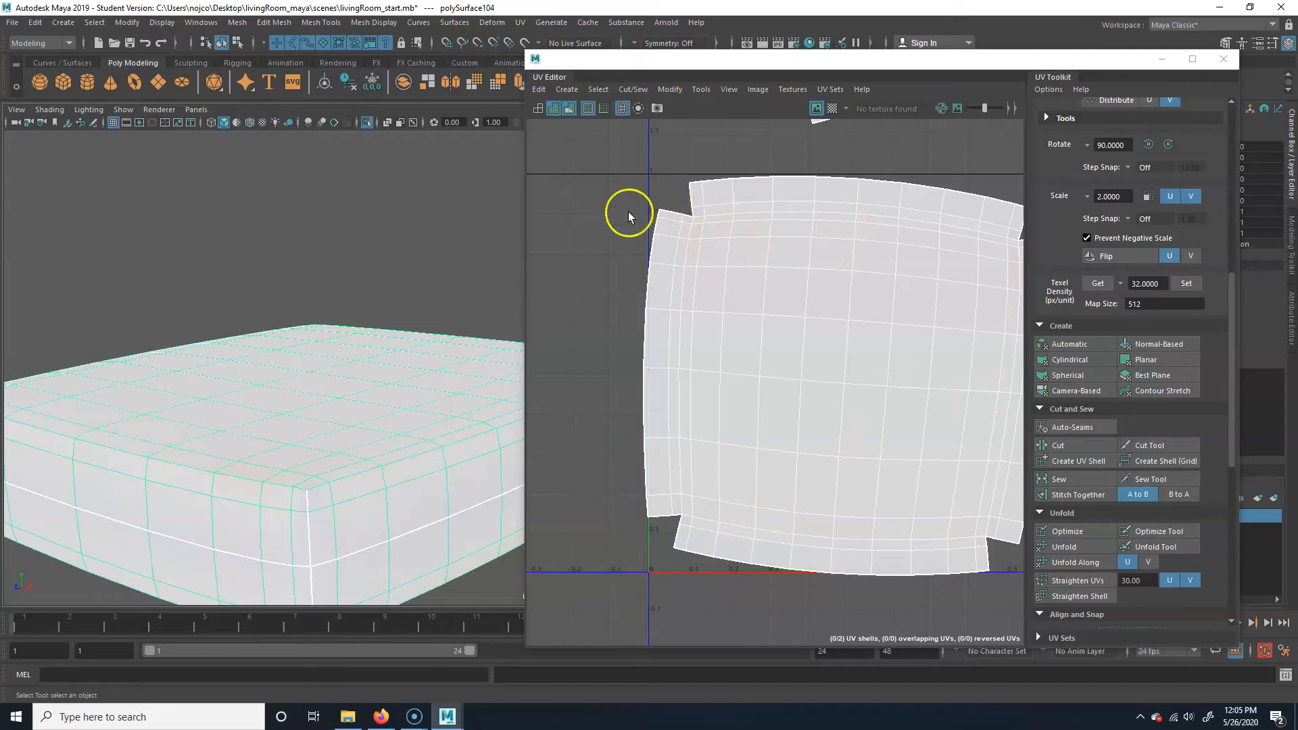
pyautogui.scroll(-5, 357, 468)
pyautogui.keyDown('alt'); pyautogui.moveTo(342, 472); pyautogui.dragTo(362, 423); pyautogui.keyUp('alt')
pyautogui.scroll(-2, 283, 430)
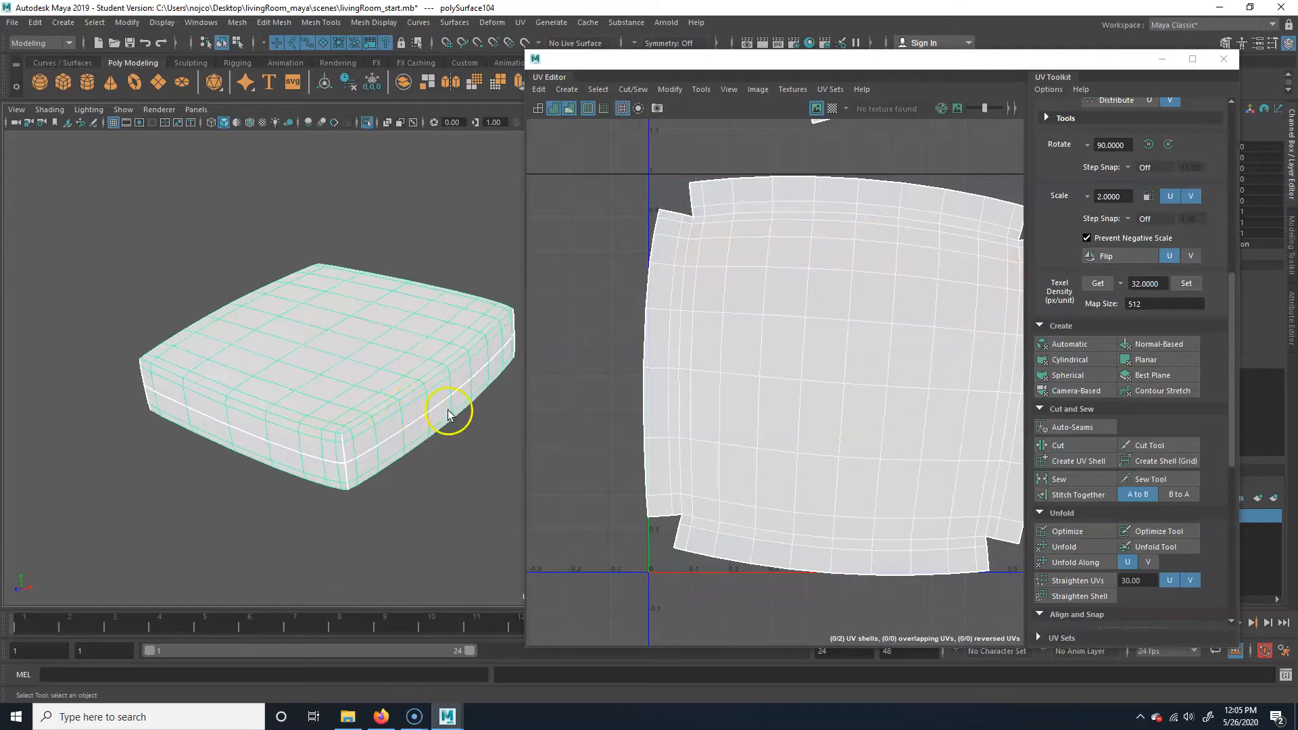
pyautogui.keyDown('alt'); pyautogui.moveTo(472, 399); pyautogui.dragTo(395, 410, button='middle'); pyautogui.keyUp('alt')
# - Select all UVs of the lower cushion shell and rotate it slightly counterclockwise until it sits square to the grid
pyautogui.keyDown('alt'); pyautogui.moveTo(842, 343); pyautogui.dragTo(728, 366, button='right'); pyautogui.keyUp('alt')
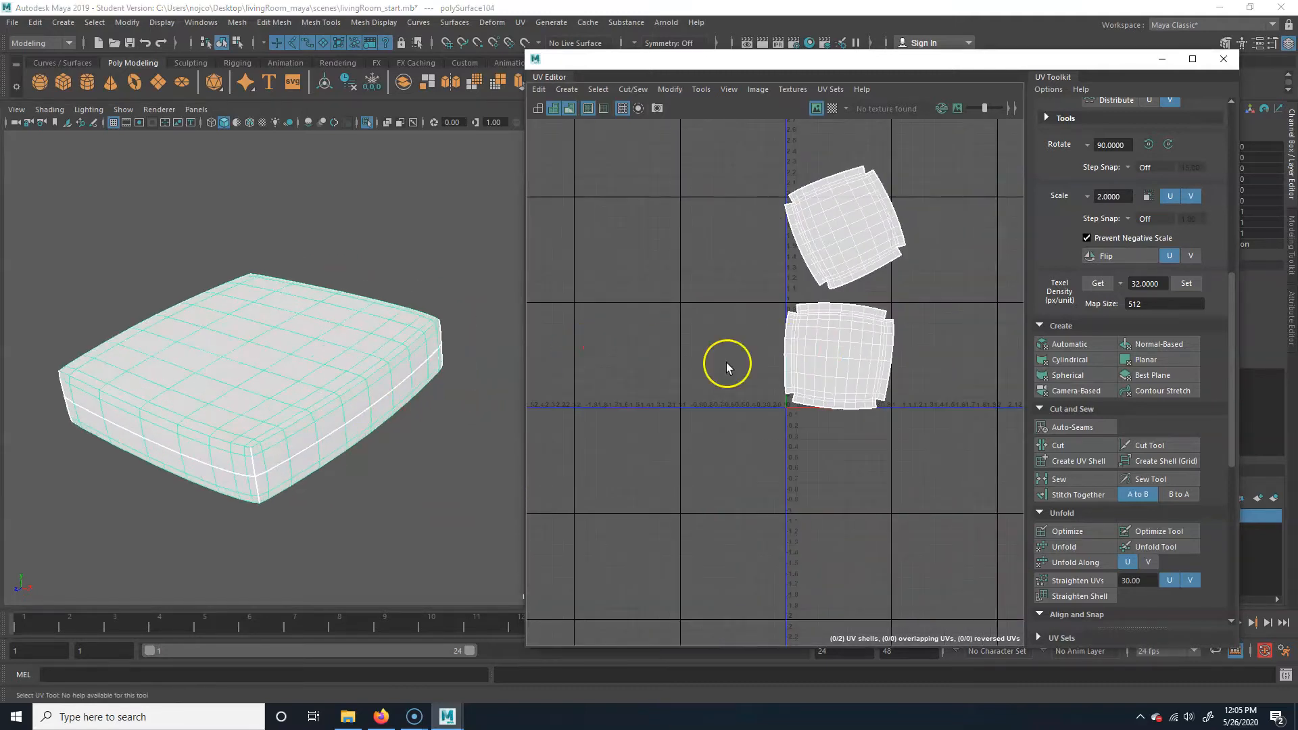
pyautogui.keyDown('alt'); pyautogui.moveTo(799, 346); pyautogui.dragTo(698, 416, button='middle'); pyautogui.keyUp('alt')
pyautogui.keyDown('alt'); pyautogui.moveTo(698, 416); pyautogui.dragTo(775, 421, button='right'); pyautogui.keyUp('alt')
pyautogui.keyDown('alt'); pyautogui.moveTo(762, 444); pyautogui.dragTo(688, 405, button='middle'); pyautogui.keyUp('alt')
pyautogui.keyDown('alt'); pyautogui.moveTo(773, 375); pyautogui.dragTo(678, 427, button='middle'); pyautogui.keyUp('alt')
pyautogui.rightClick(668, 233)
pyautogui.moveTo(668, 233); pyautogui.dragTo(727, 235, button='right')
pyautogui.keyDown('alt'); pyautogui.moveTo(683, 432); pyautogui.dragTo(716, 383, button='middle'); pyautogui.keyUp('alt')
pyautogui.moveTo(534, 536); pyautogui.dragTo(897, 300)
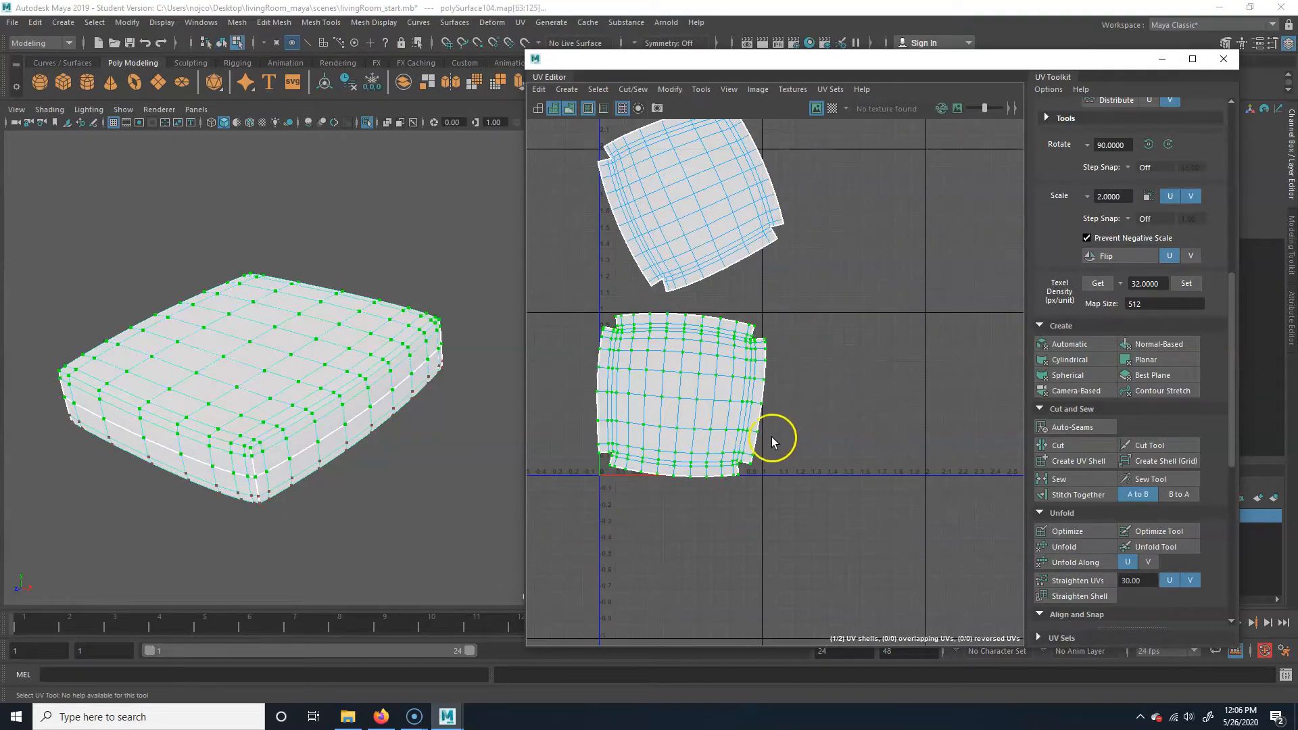
pyautogui.press('e')
pyautogui.moveTo(695, 489); pyautogui.dragTo(701, 488)
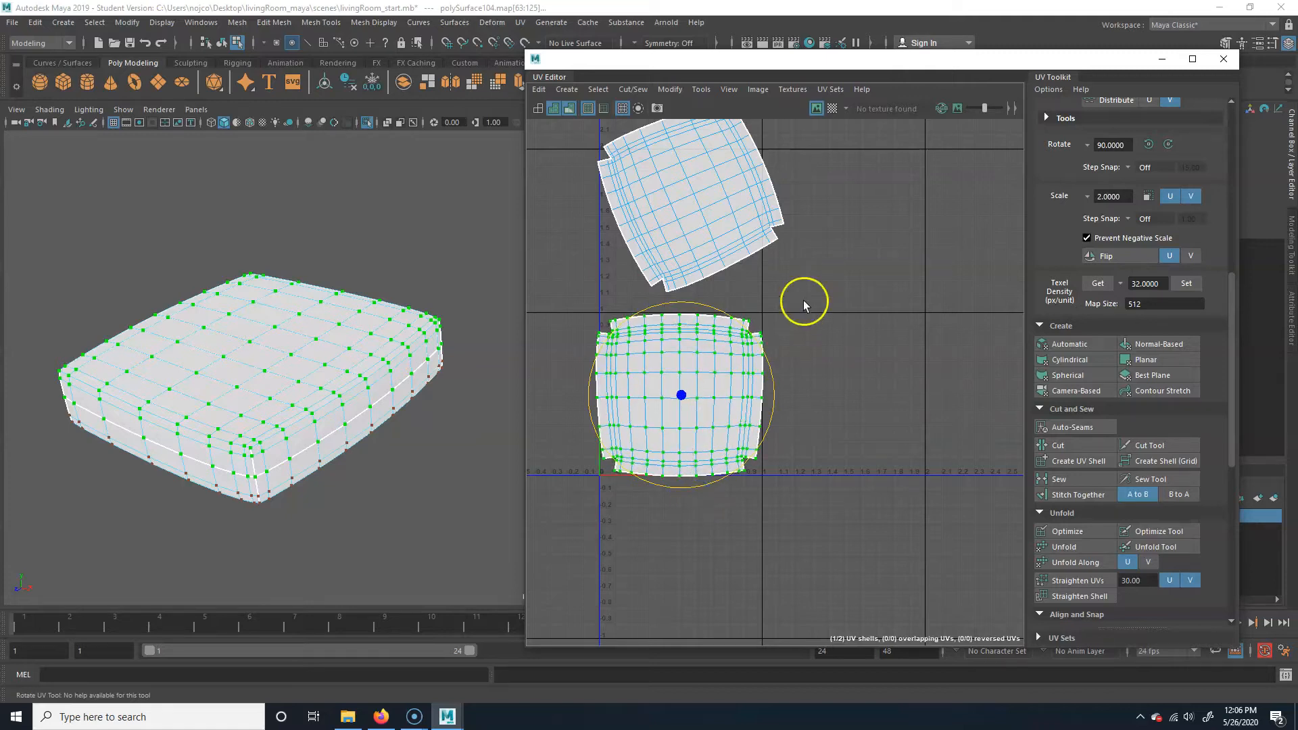
# - Select all UVs of the upper cushion shell, rotate it counterclockwise until it sits square to the grid, and deselect it
pyautogui.keyDown('alt'); pyautogui.moveTo(803, 301); pyautogui.dragTo(807, 450, button='middle'); pyautogui.keyUp('alt')
pyautogui.click(674, 342)
pyautogui.moveTo(528, 201); pyautogui.dragTo(836, 462)
pyautogui.keyDown('alt'); pyautogui.moveTo(737, 384); pyautogui.dragTo(682, 246, button='middle'); pyautogui.keyUp('alt')
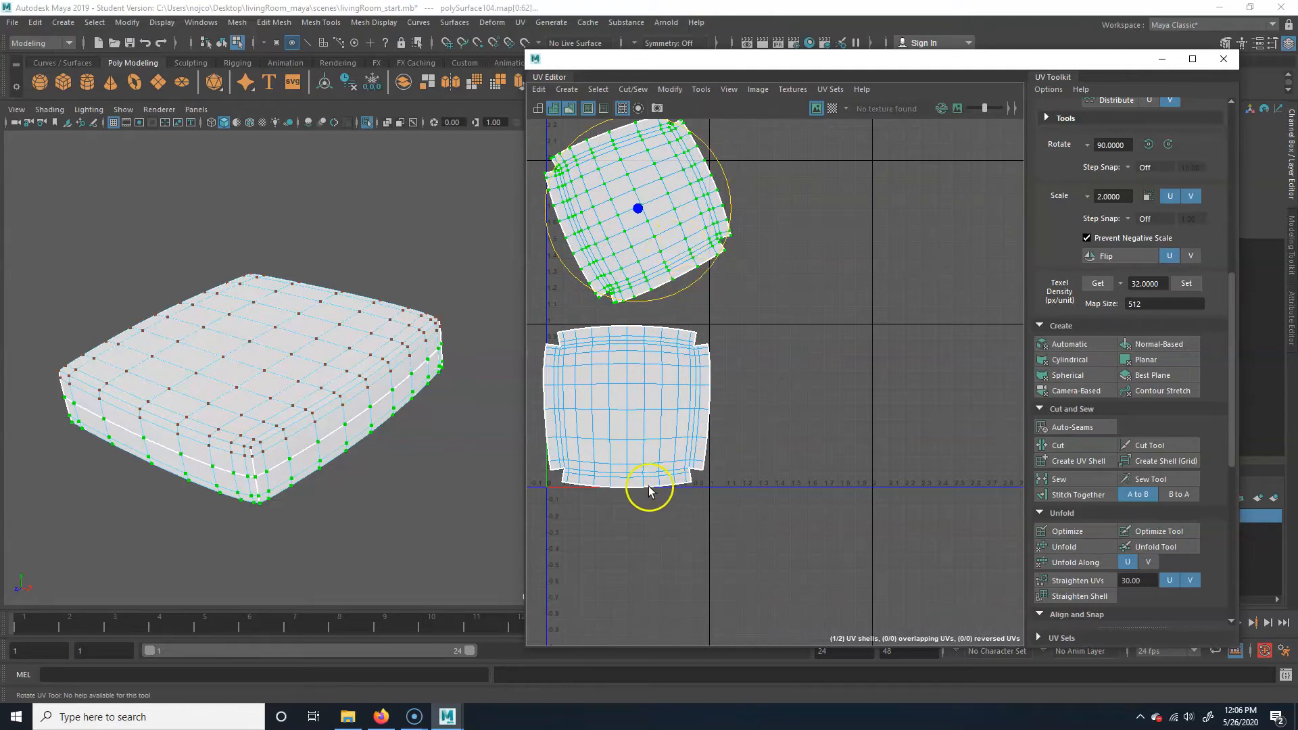
pyautogui.keyDown('alt'); pyautogui.moveTo(627, 175); pyautogui.dragTo(718, 263, button='middle'); pyautogui.keyUp('alt')
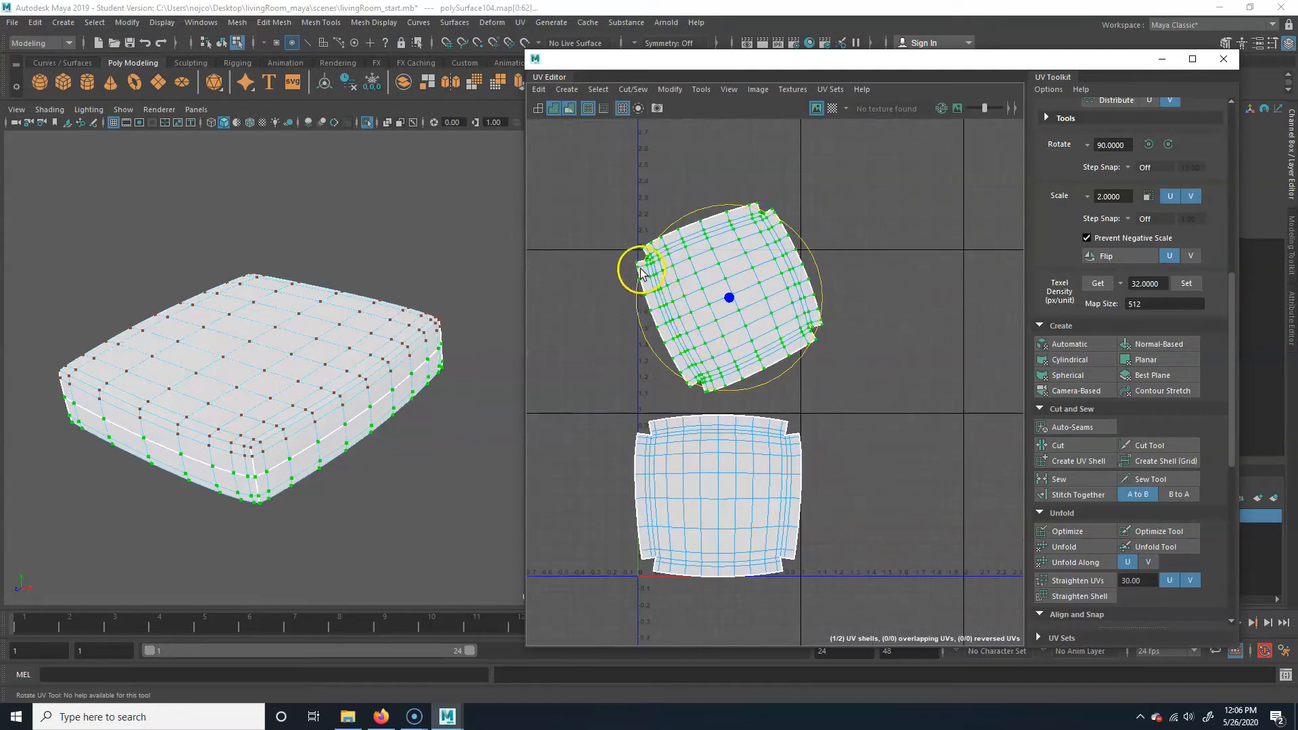
pyautogui.moveTo(829, 278); pyautogui.dragTo(764, 145)
pyautogui.click(843, 424)
# - Lay out both cushion UV shells automatically within the 0–1 UV space and clear the selection
pyautogui.moveTo(562, 611); pyautogui.dragTo(933, 191)
pyautogui.scroll(-3, 1153, 574)
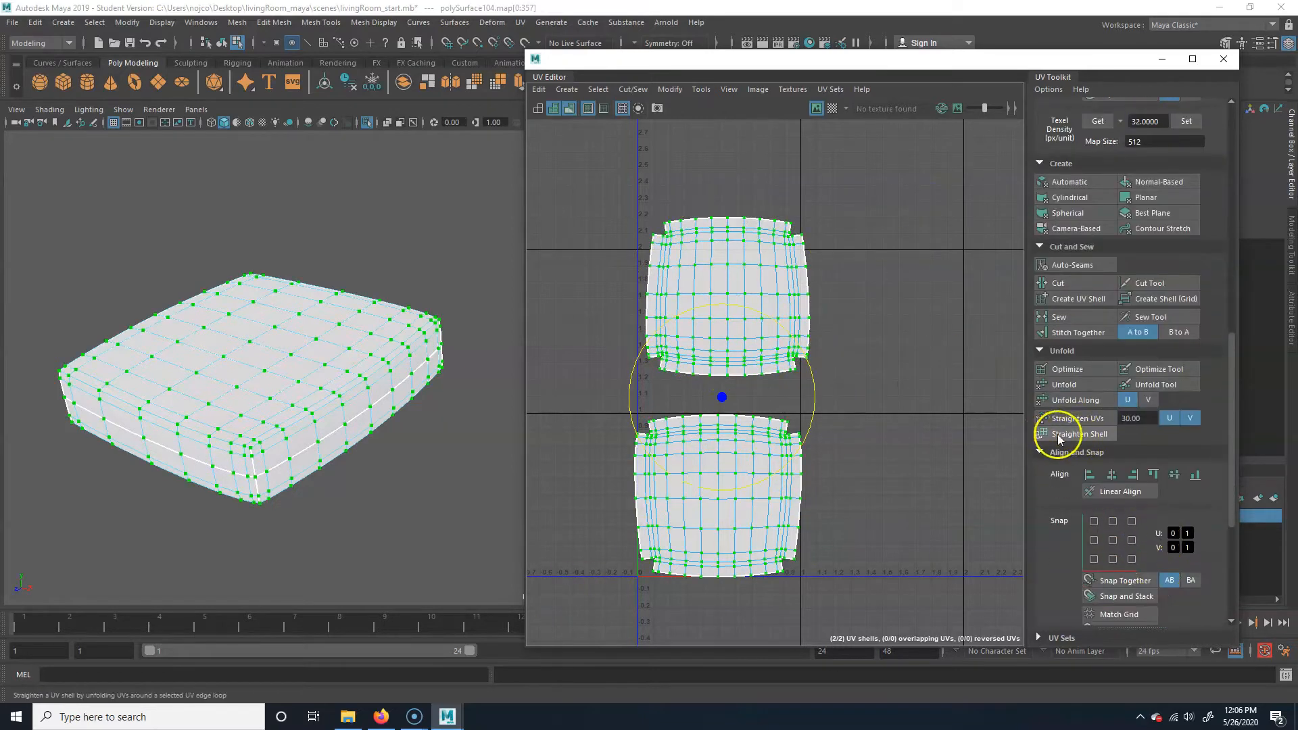
pyautogui.scroll(-5, 1060, 430)
pyautogui.click(1044, 214)
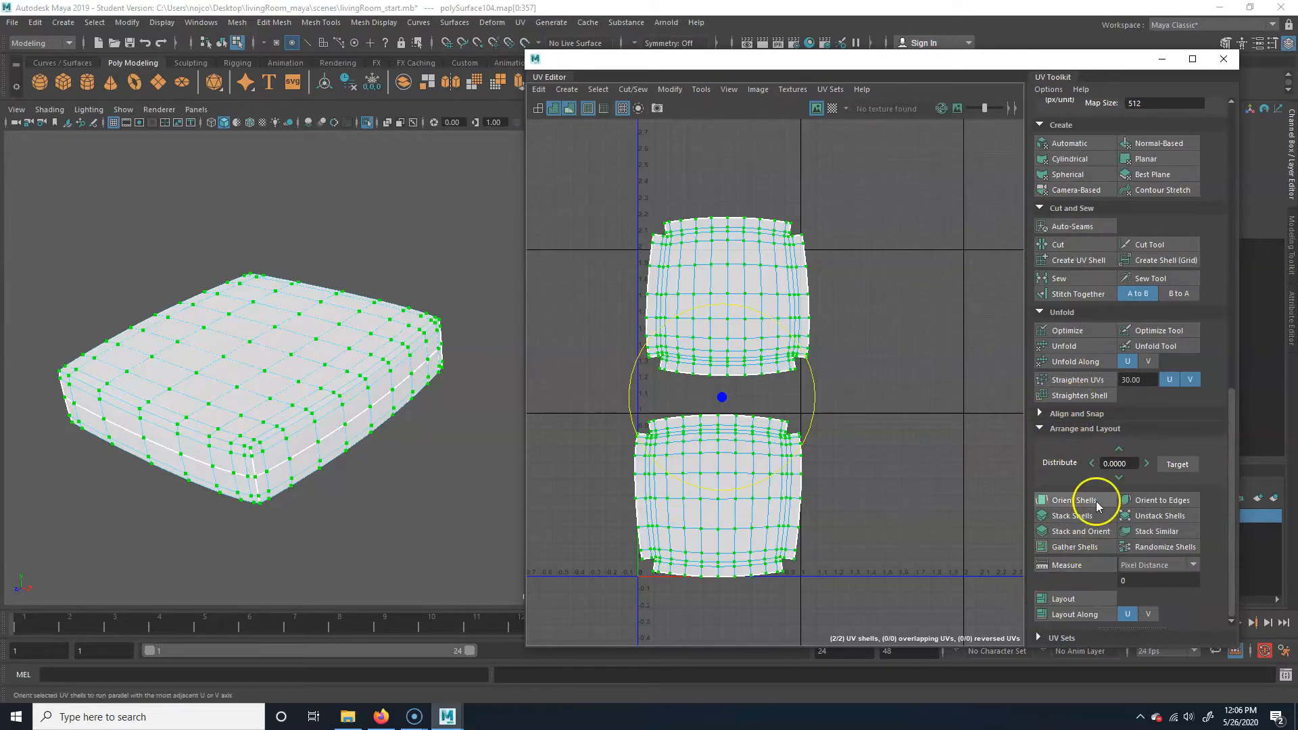
pyautogui.click(1055, 598)
pyautogui.keyDown('alt'); pyautogui.moveTo(803, 526); pyautogui.dragTo(802, 415); pyautogui.keyUp('alt')
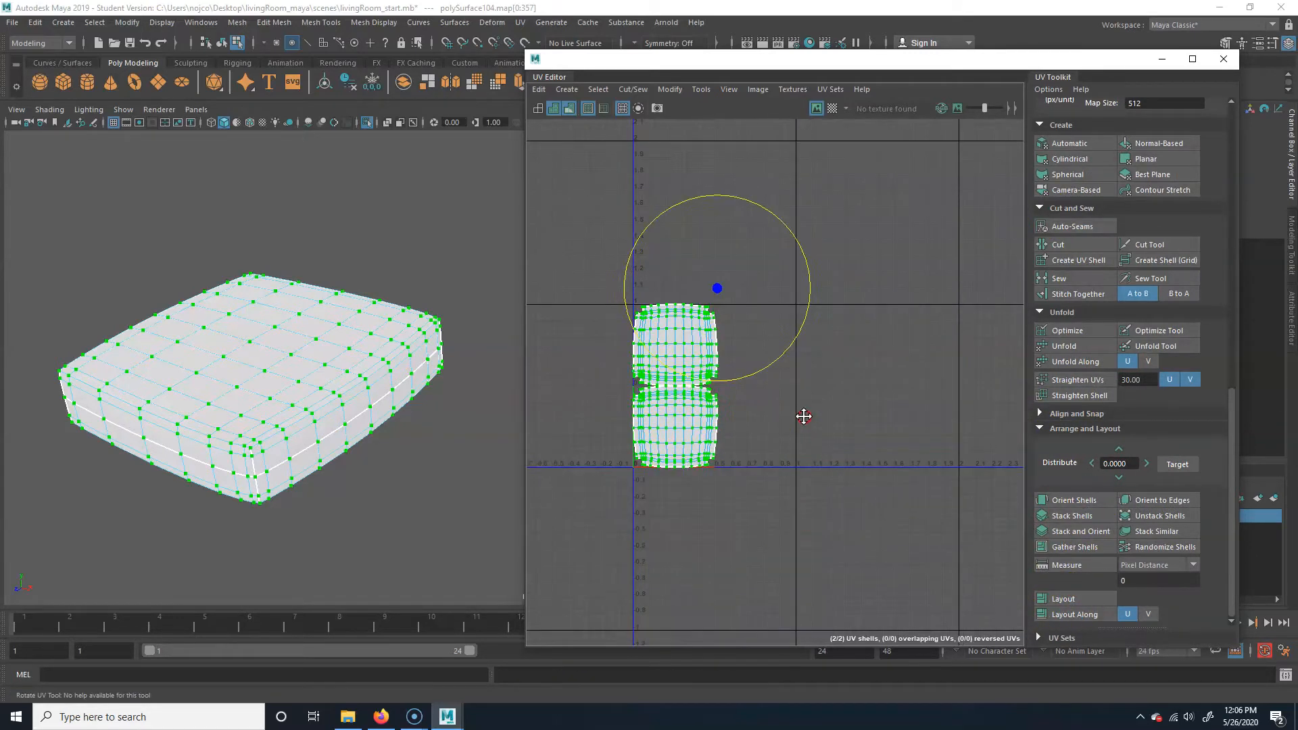
pyautogui.scroll(-2, 879, 419)
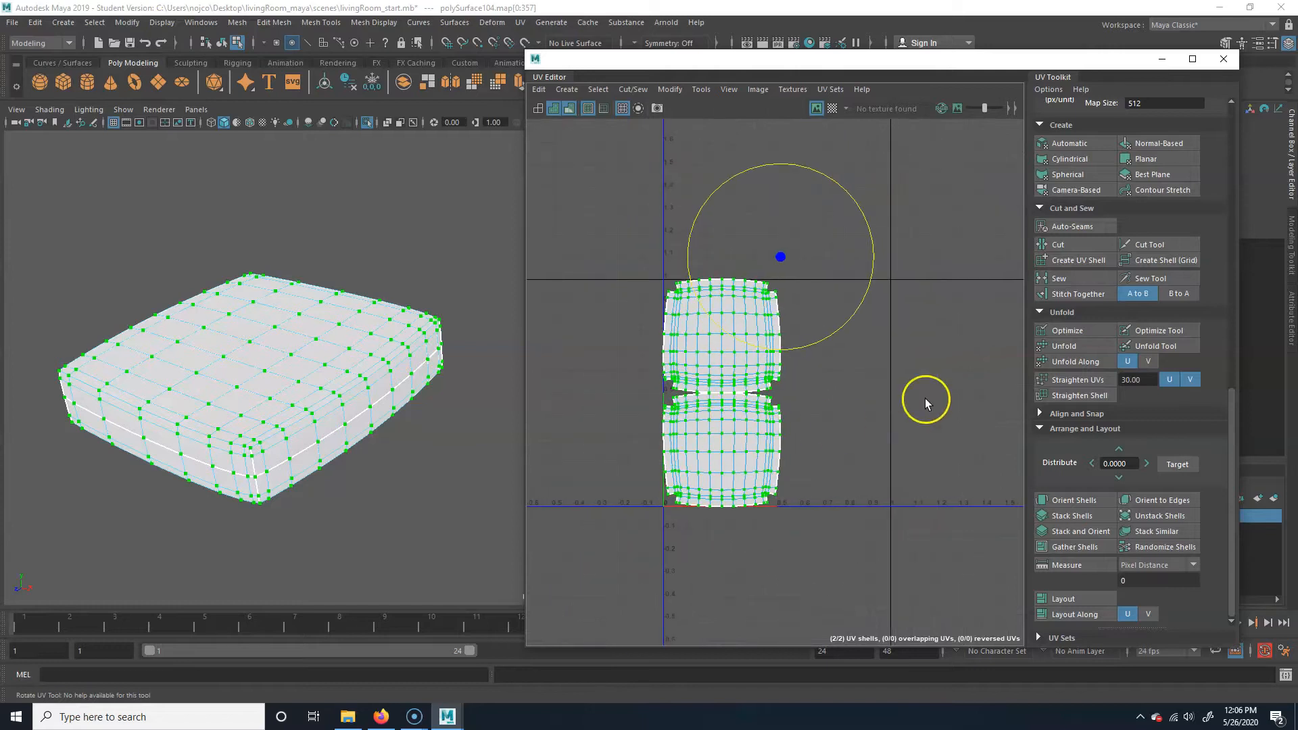
pyautogui.click(925, 399)
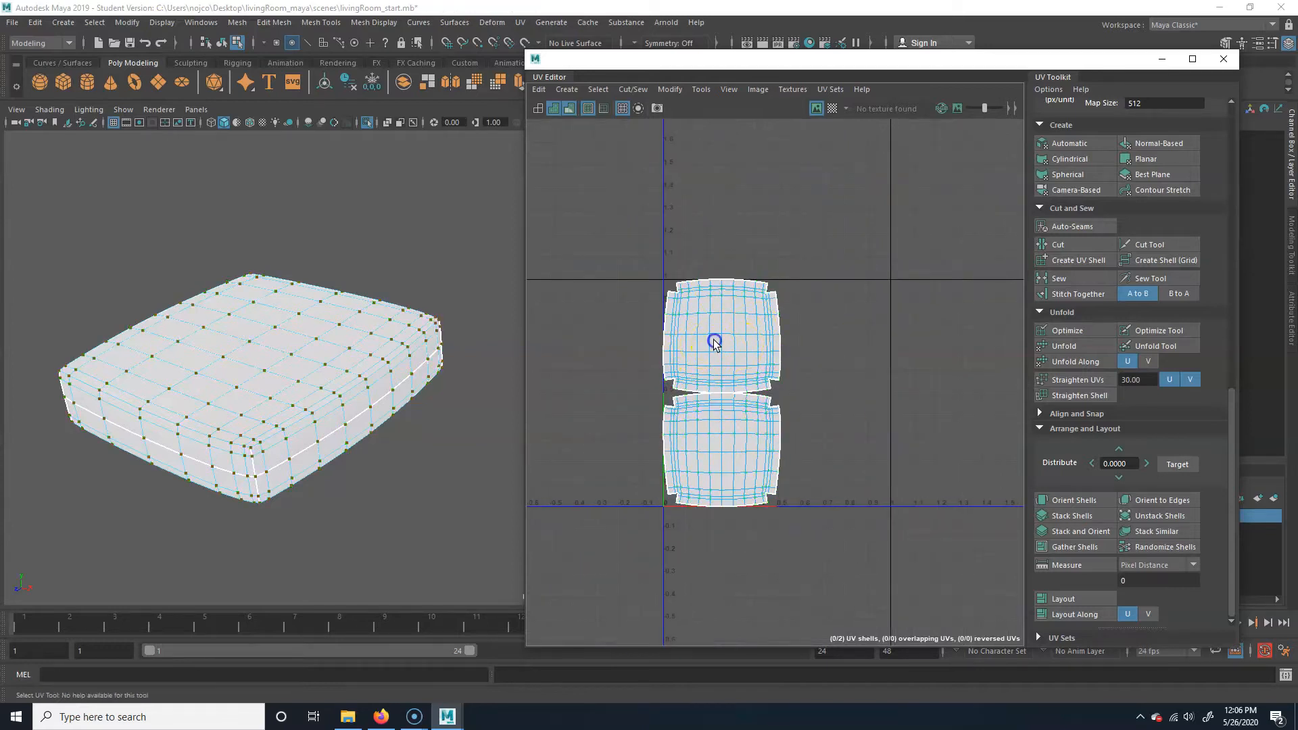
# - Move the upper cushion UV shell toward the right side of the 0–1 UV space, nudge the lower shell slightly right and deselect
pyautogui.click(723, 338)
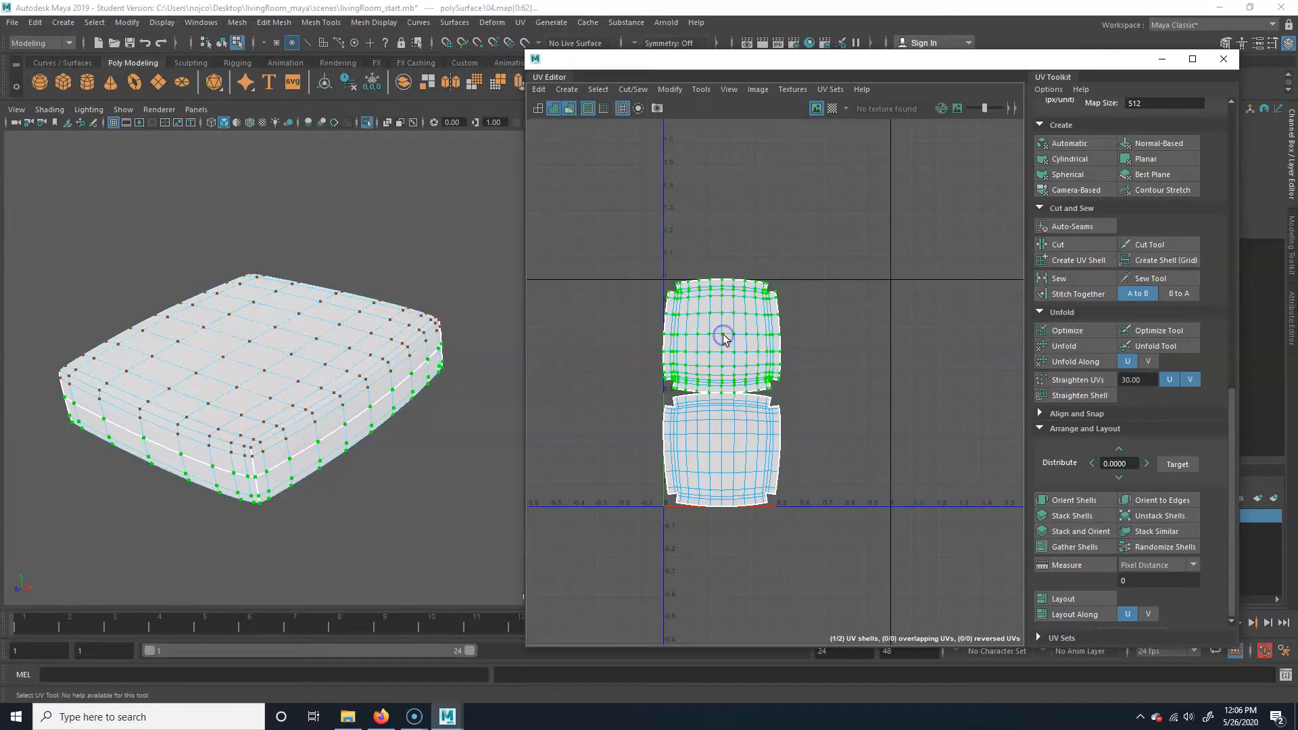
pyautogui.press('w')
pyautogui.moveTo(723, 336); pyautogui.dragTo(832, 339)
pyautogui.click(710, 503)
pyautogui.moveTo(724, 442); pyautogui.dragTo(729, 446)
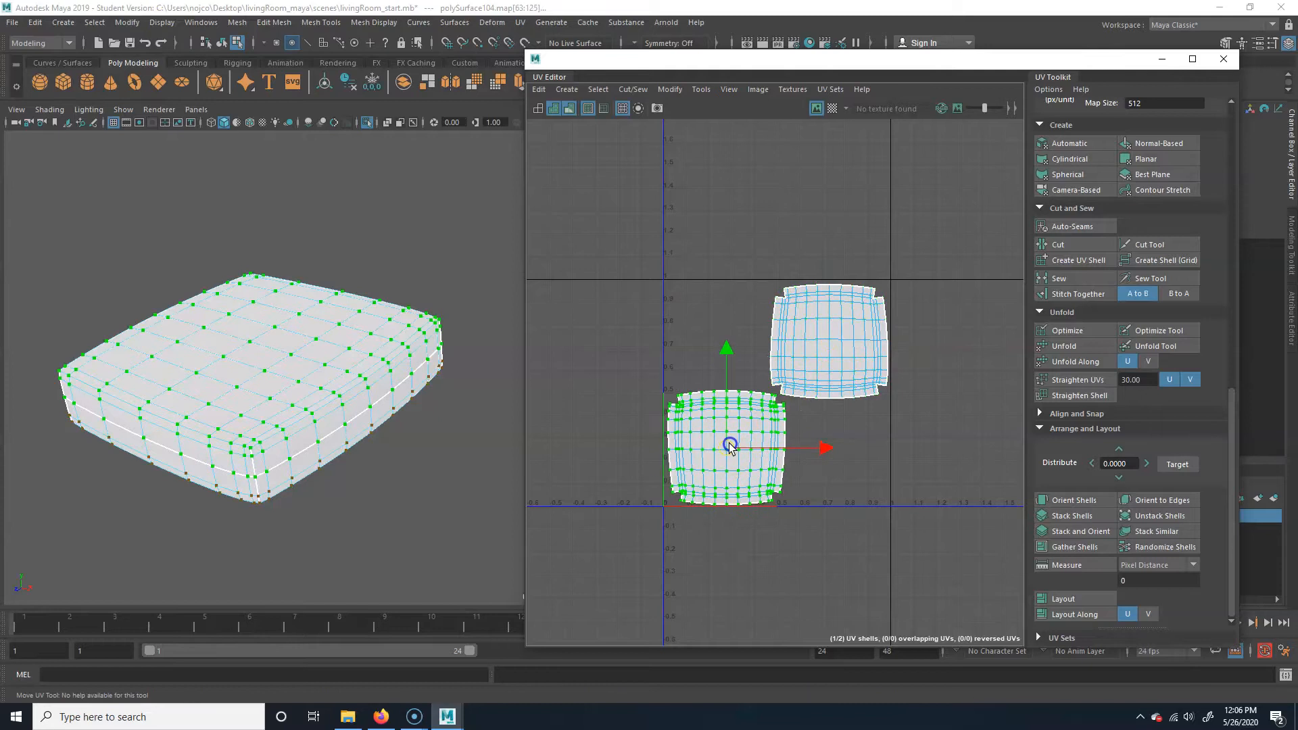
pyautogui.click(966, 429)
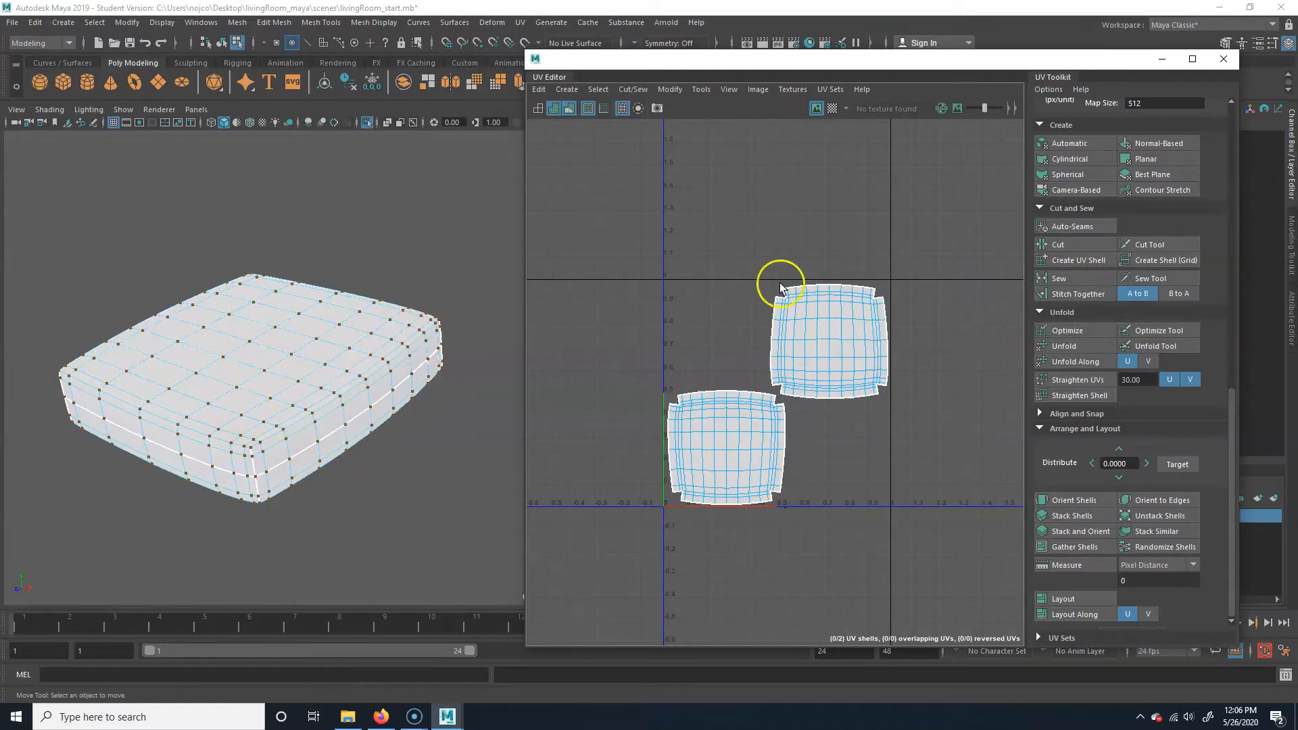
# - Return to object mode, end the isolation of the seat cushion and select the armchair's back cushion
pyautogui.moveTo(274, 414); pyautogui.dragTo(429, 219, button='right')
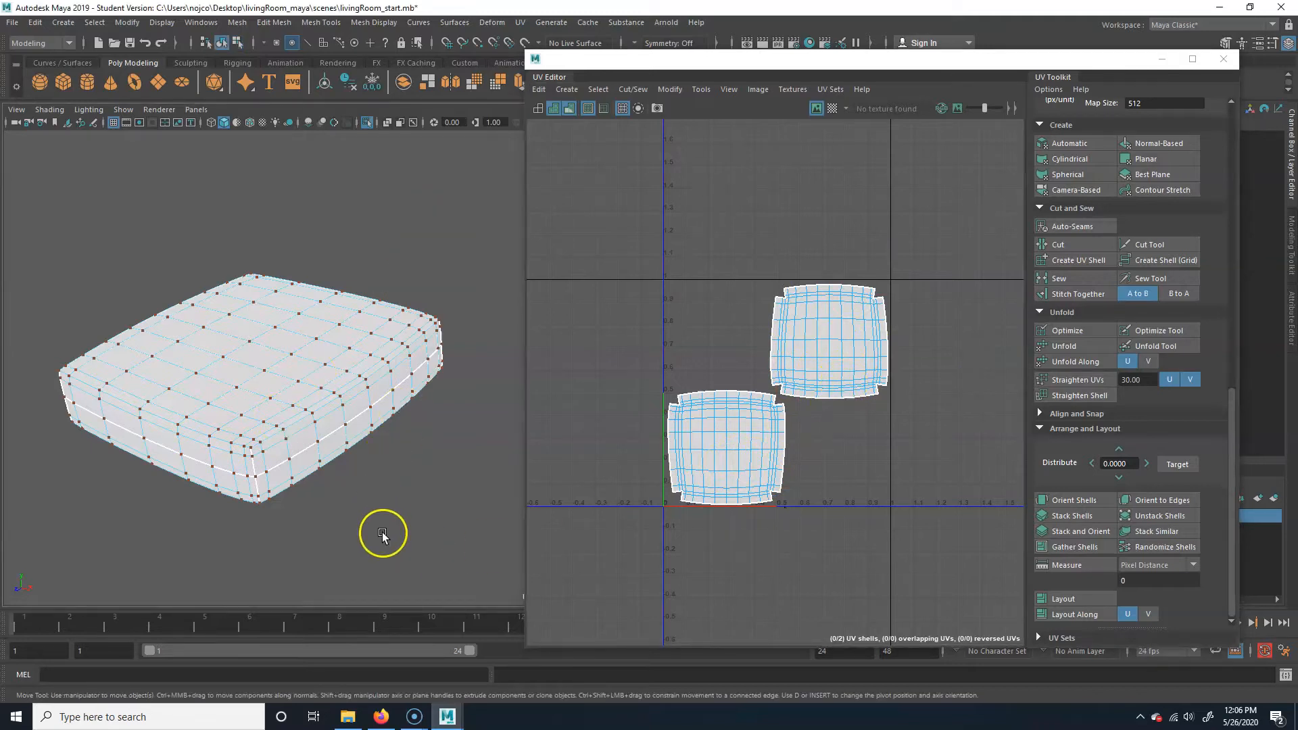
pyautogui.click(411, 485)
pyautogui.hotkey('ctrl', '1')
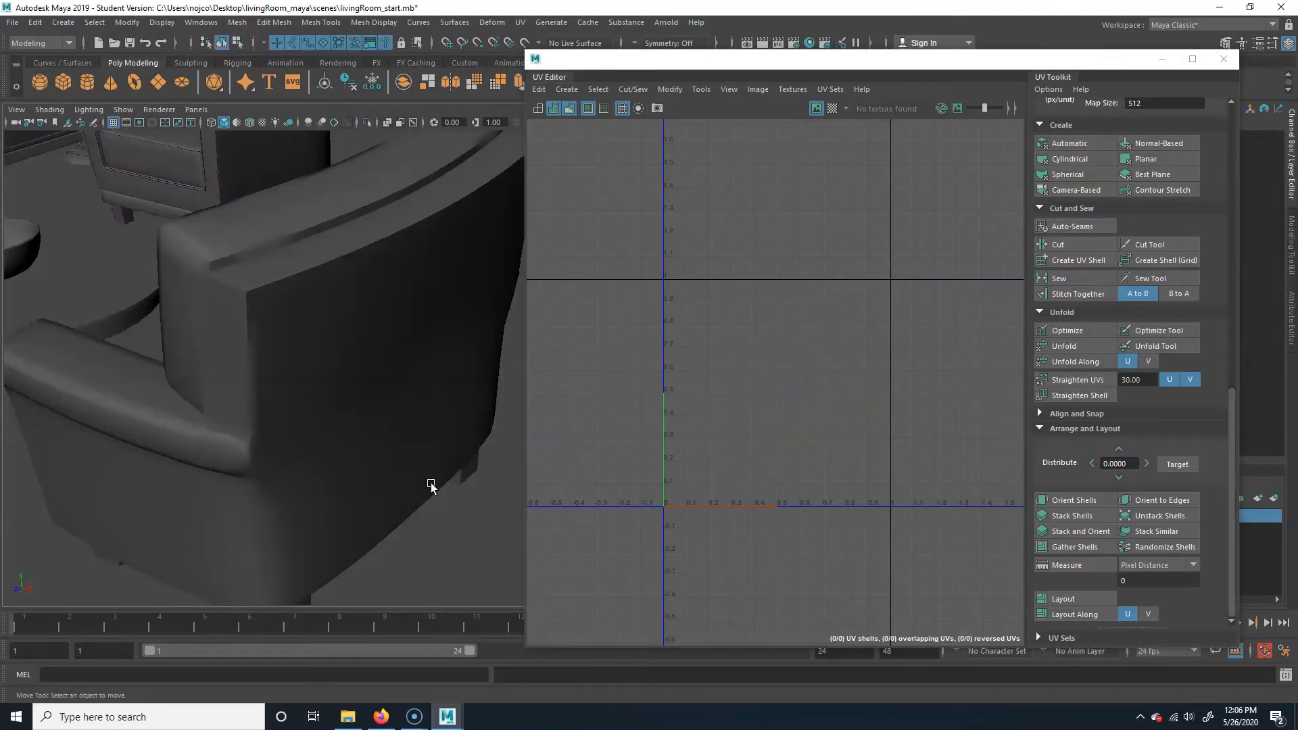
pyautogui.keyDown('alt'); pyautogui.moveTo(346, 243); pyautogui.dragTo(238, 483, button='right'); pyautogui.keyUp('alt')
pyautogui.keyDown('alt'); pyautogui.moveTo(238, 482); pyautogui.dragTo(354, 293); pyautogui.keyUp('alt')
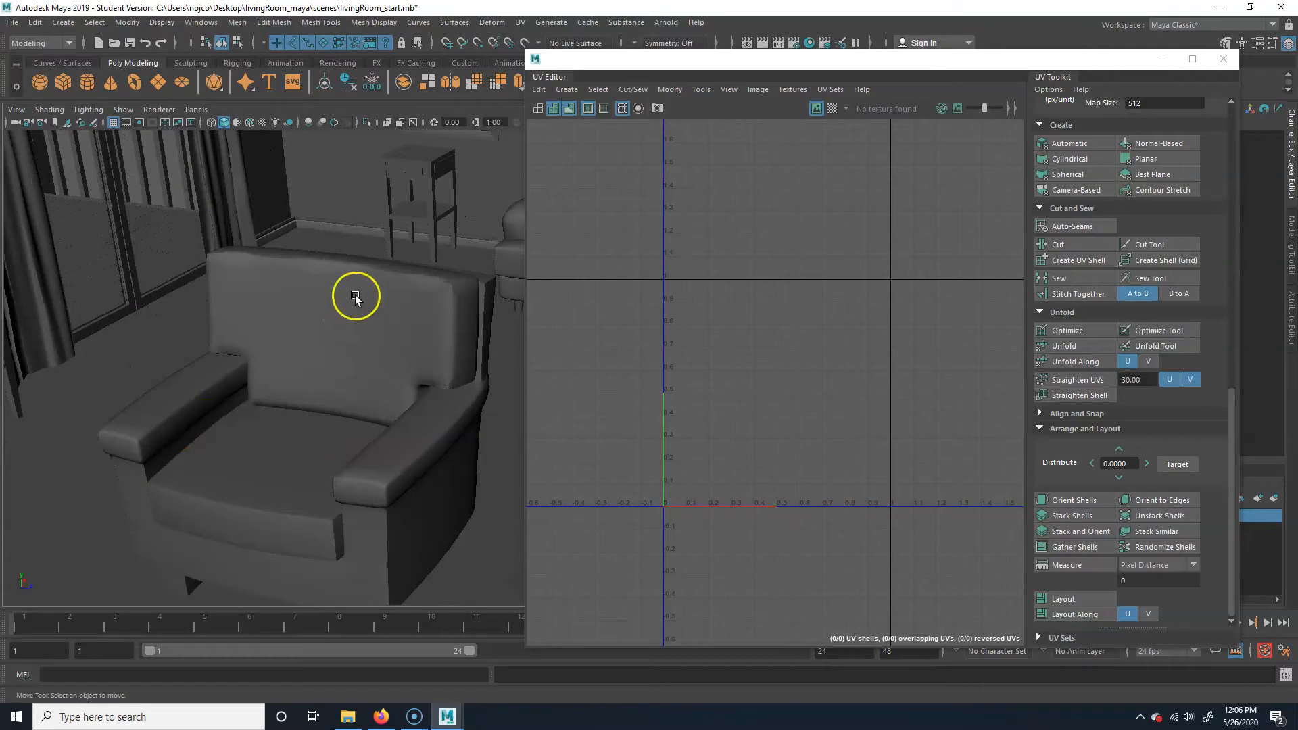
pyautogui.click(395, 297)
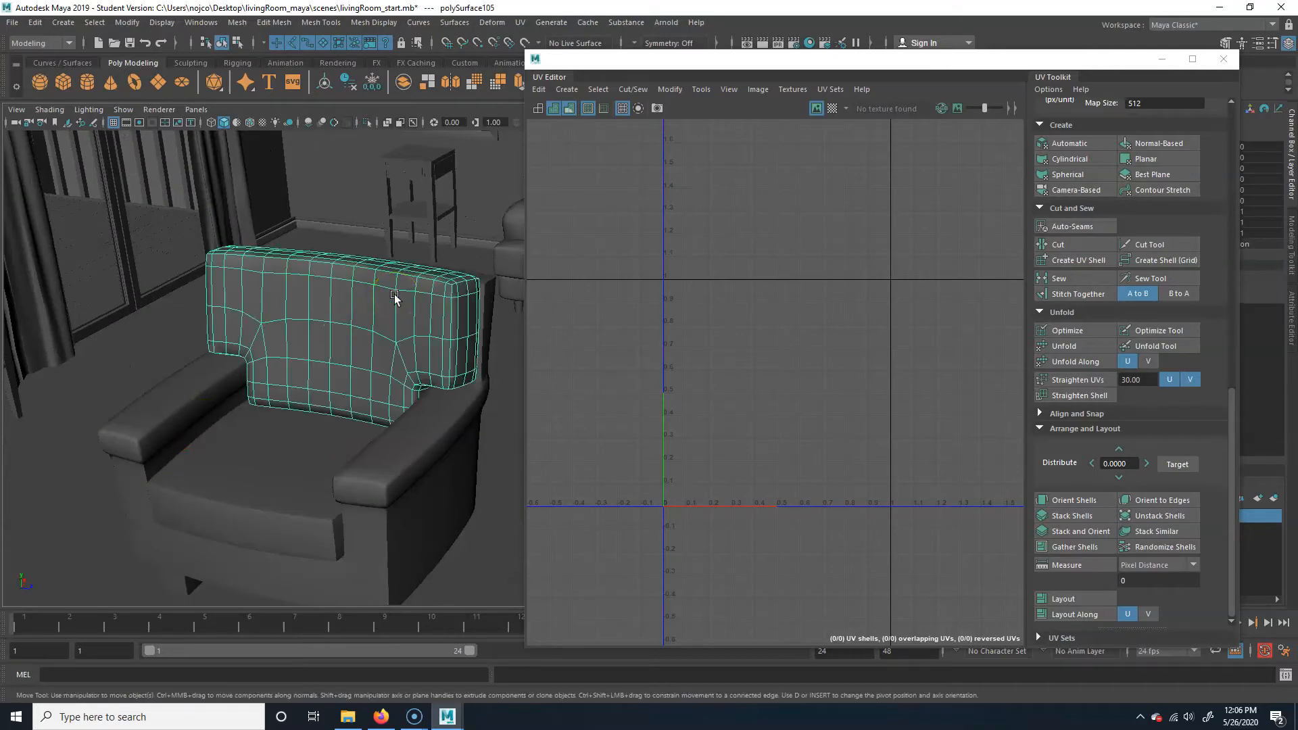
# - Create camera-based UVs for the back cushion from a straight front view and isolate the cushion
pyautogui.keyDown('alt'); pyautogui.moveTo(394, 297); pyautogui.dragTo(353, 384); pyautogui.keyUp('alt')
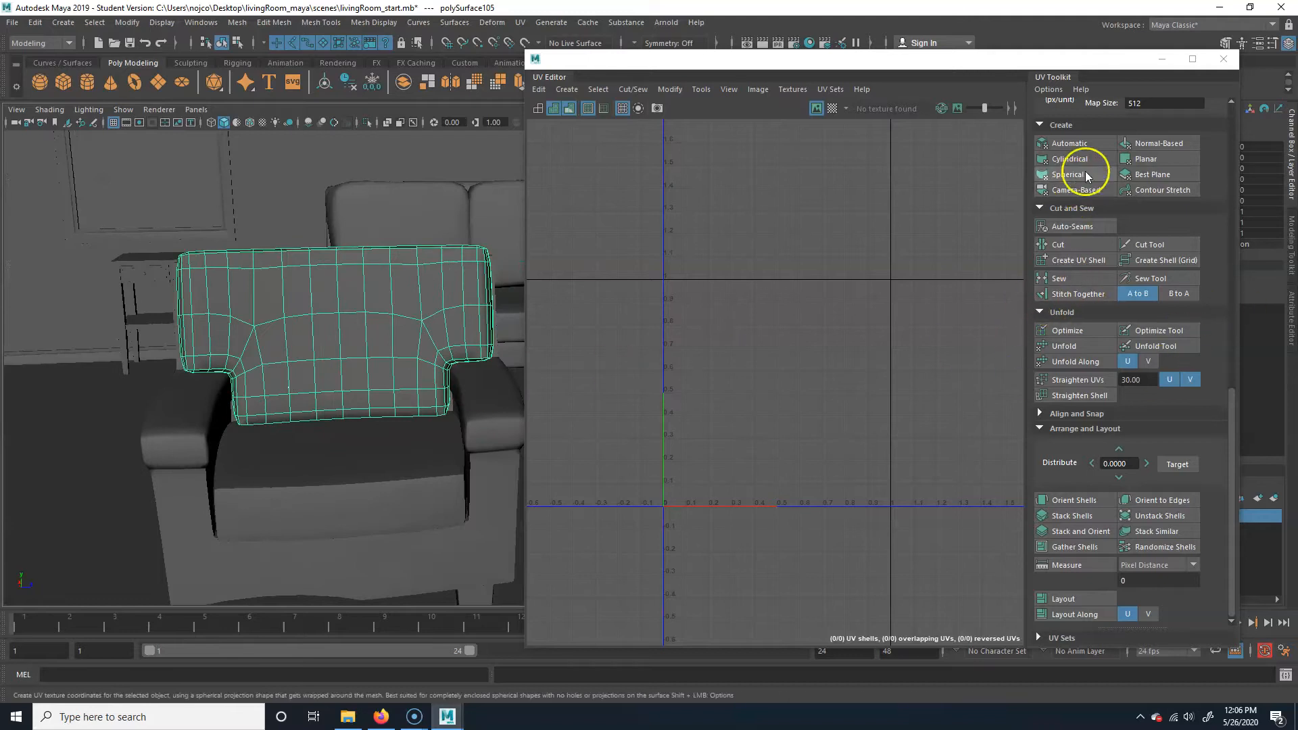
pyautogui.click(1089, 189)
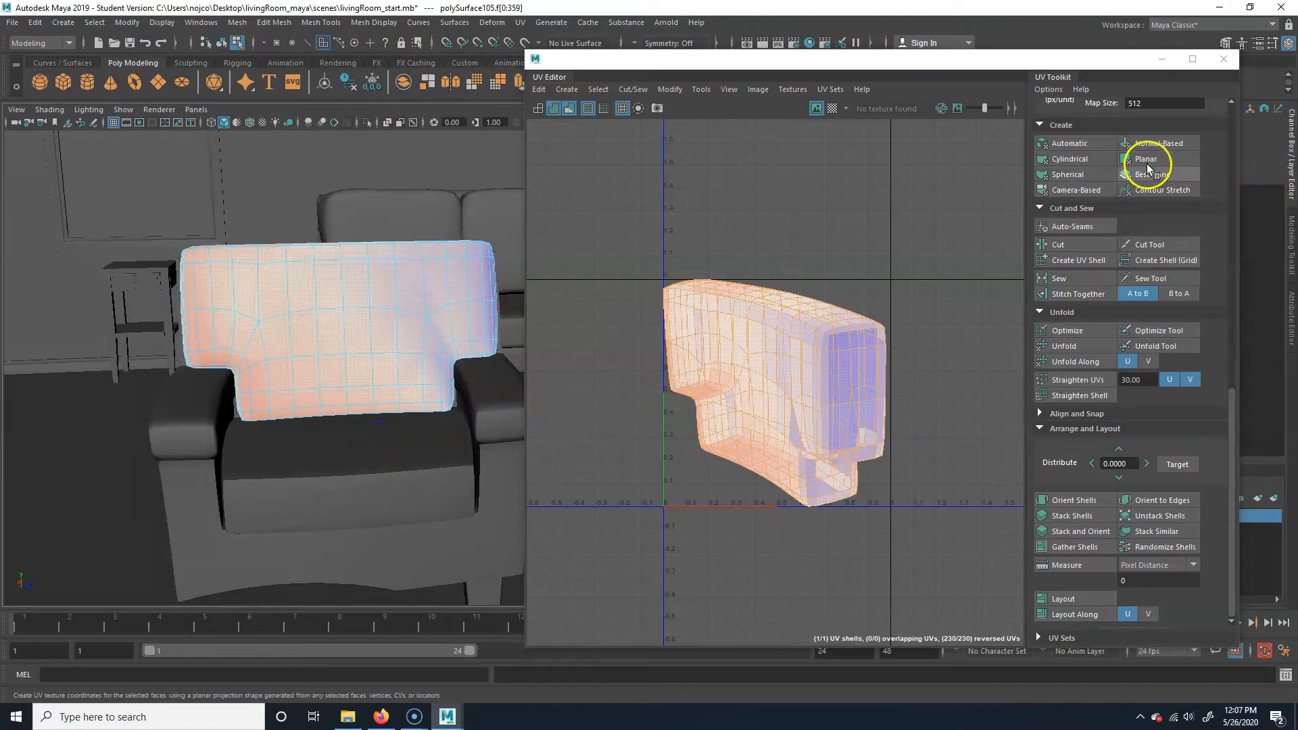
pyautogui.click(1075, 190)
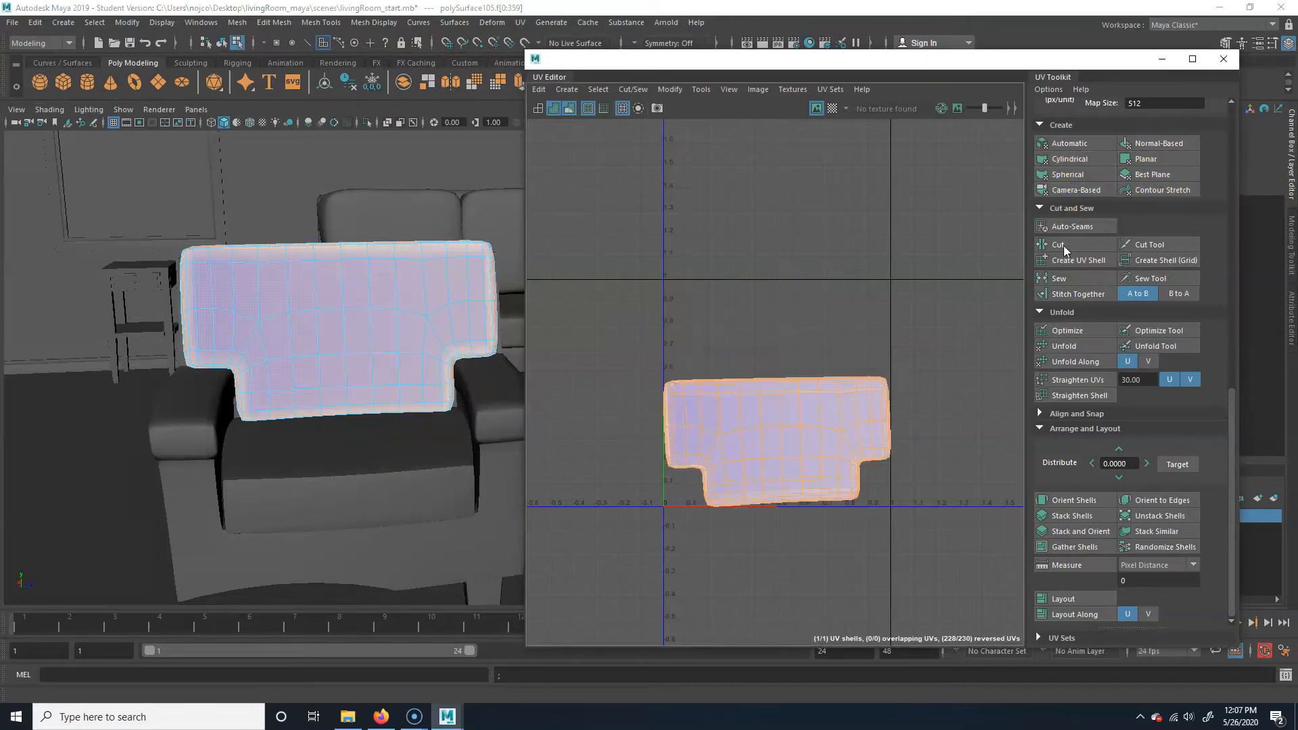
pyautogui.keyDown('alt'); pyautogui.moveTo(376, 357); pyautogui.dragTo(203, 377); pyautogui.keyUp('alt')
pyautogui.press('F8')
pyautogui.hotkey('ctrl', '1')
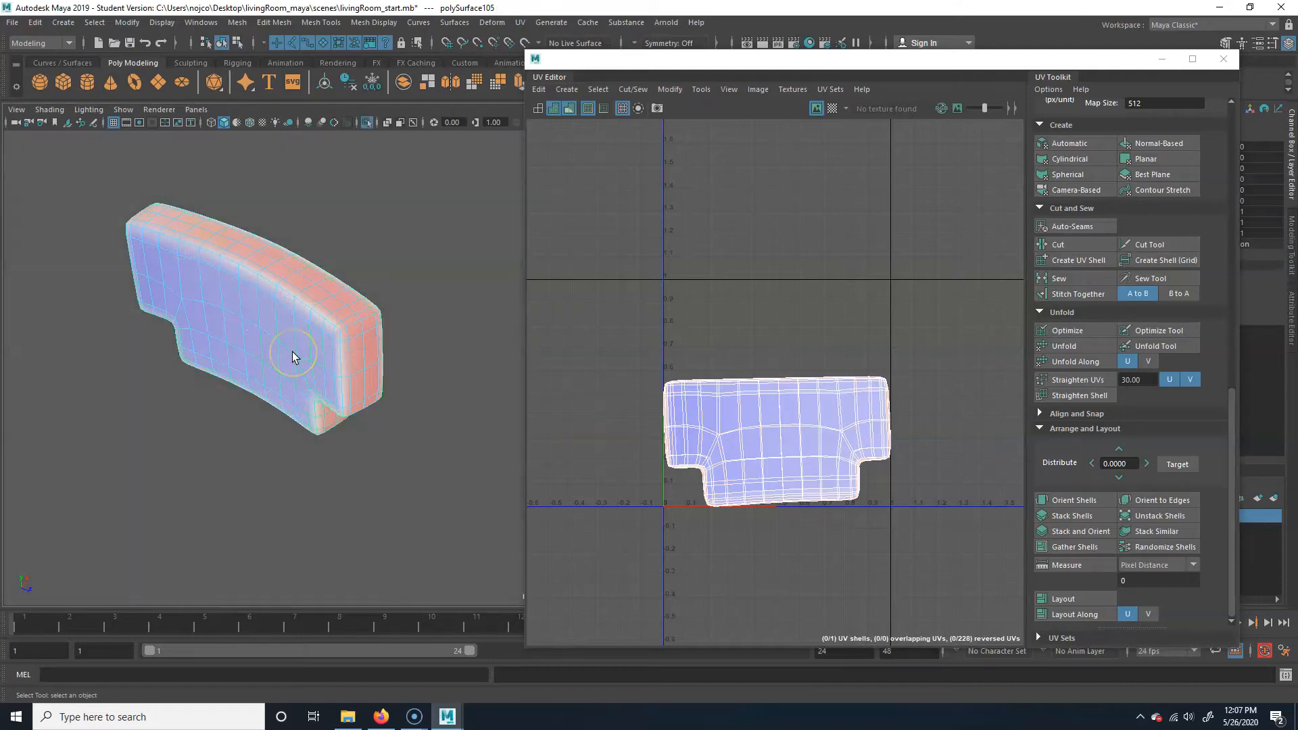
# - Select the edge loop around the middle of the back cushion's side band and cut the UVs along it
pyautogui.scroll(3, 298, 349)
pyautogui.keyDown('alt'); pyautogui.moveTo(302, 348); pyautogui.dragTo(395, 395, button='middle'); pyautogui.keyUp('alt')
pyautogui.moveTo(347, 292); pyautogui.dragTo(338, 263, button='right')
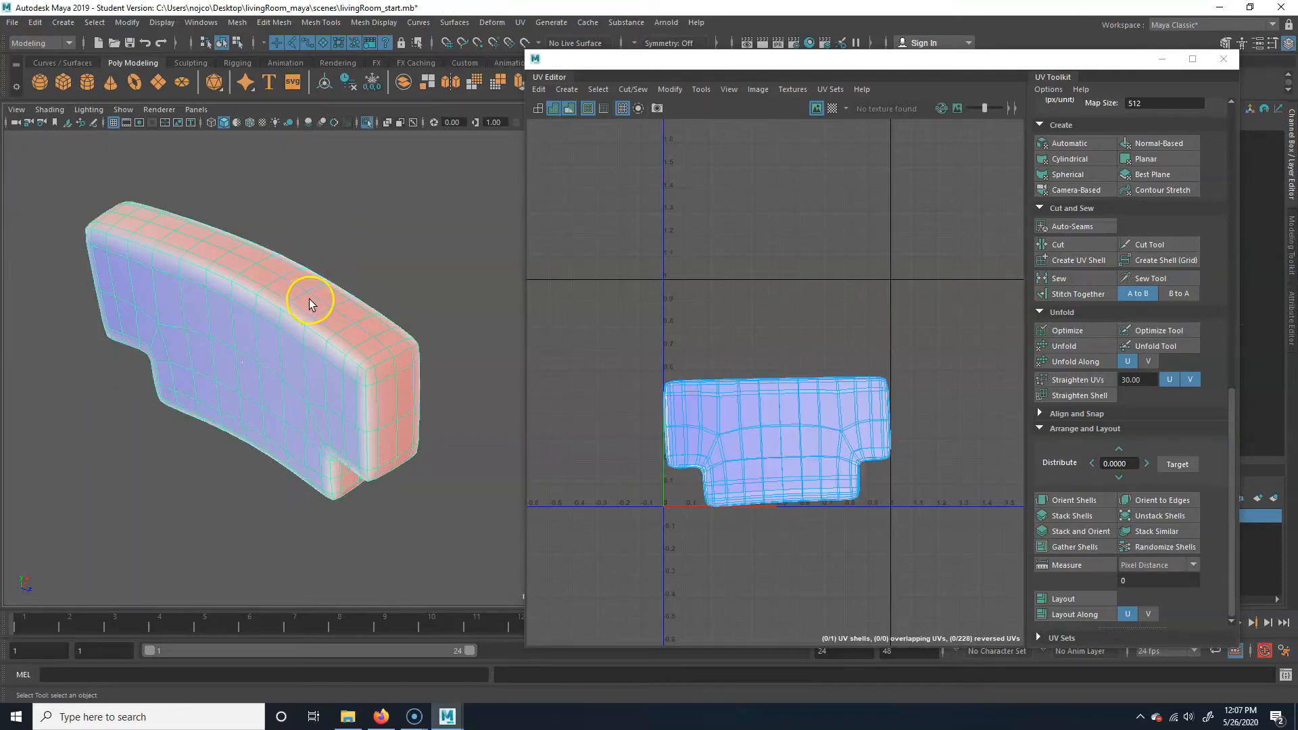
pyautogui.doubleClick(318, 298)
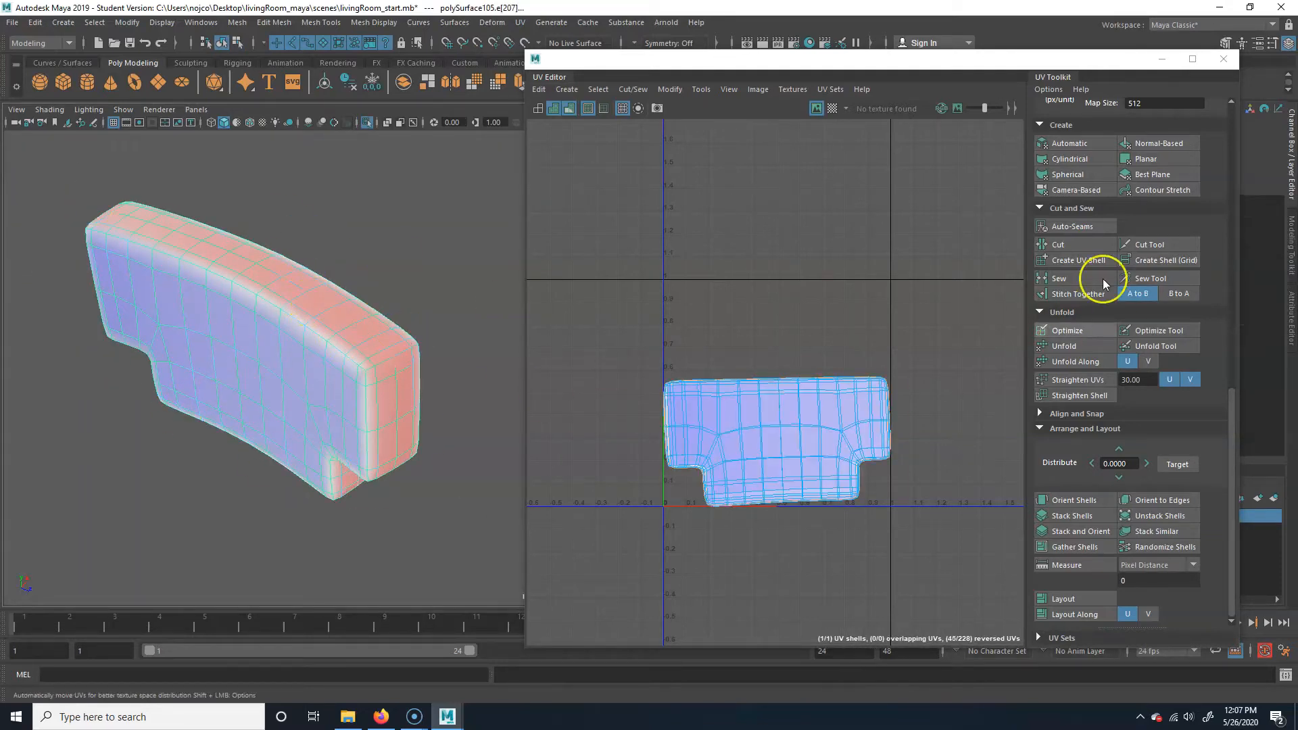
pyautogui.click(1098, 242)
pyautogui.press('w')
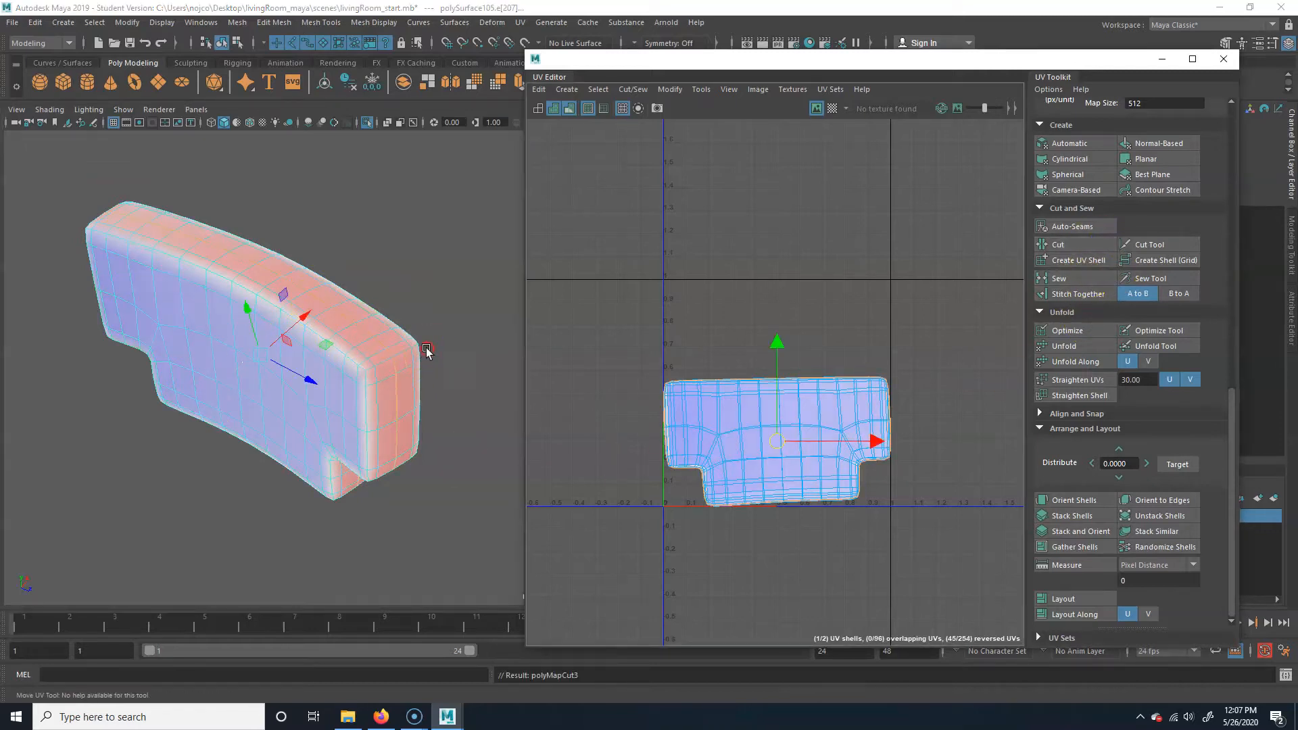
# - Select the short edges crossing the side band at the back cushion's first upper corner
pyautogui.scroll(3, 436, 386)
pyautogui.doubleClick(241, 408)
pyautogui.press('q')
pyautogui.keyDown('alt'); pyautogui.moveTo(273, 546); pyautogui.dragTo(336, 348); pyautogui.keyUp('alt')
pyautogui.keyDown('alt'); pyautogui.moveTo(336, 348); pyautogui.dragTo(428, 379, button='middle'); pyautogui.keyUp('alt')
pyautogui.doubleClick(426, 380)
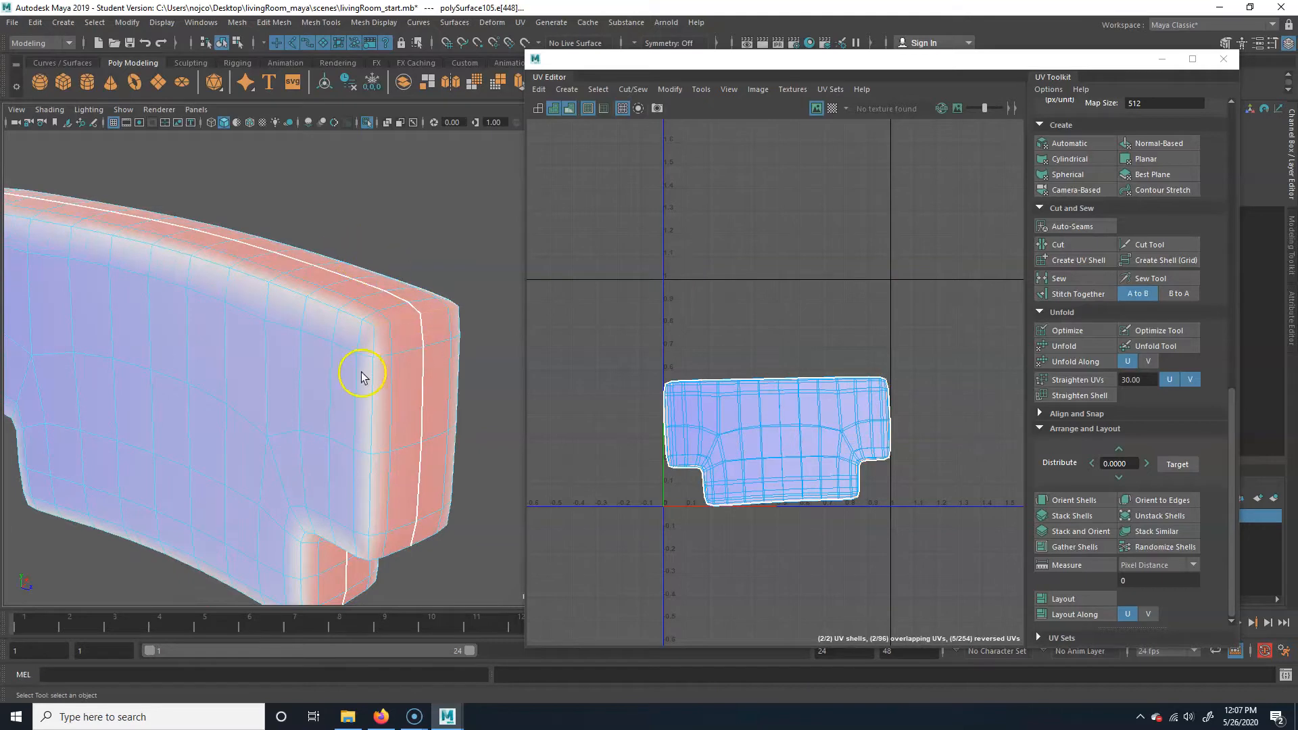
# - Add the side-band edges at the notch and lower corners on the same end of the back cushion to the selection
pyautogui.keyDown('alt'); pyautogui.moveTo(415, 517); pyautogui.dragTo(397, 427); pyautogui.keyUp('alt')
pyautogui.keyDown('alt'); pyautogui.moveTo(334, 437); pyautogui.dragTo(372, 470, button='right'); pyautogui.keyUp('alt')
pyautogui.keyDown('alt'); pyautogui.moveTo(372, 470); pyautogui.dragTo(409, 435, button='middle'); pyautogui.keyUp('alt')
pyautogui.keyDown('alt'); pyautogui.moveTo(395, 464); pyautogui.dragTo(465, 464); pyautogui.keyUp('alt')
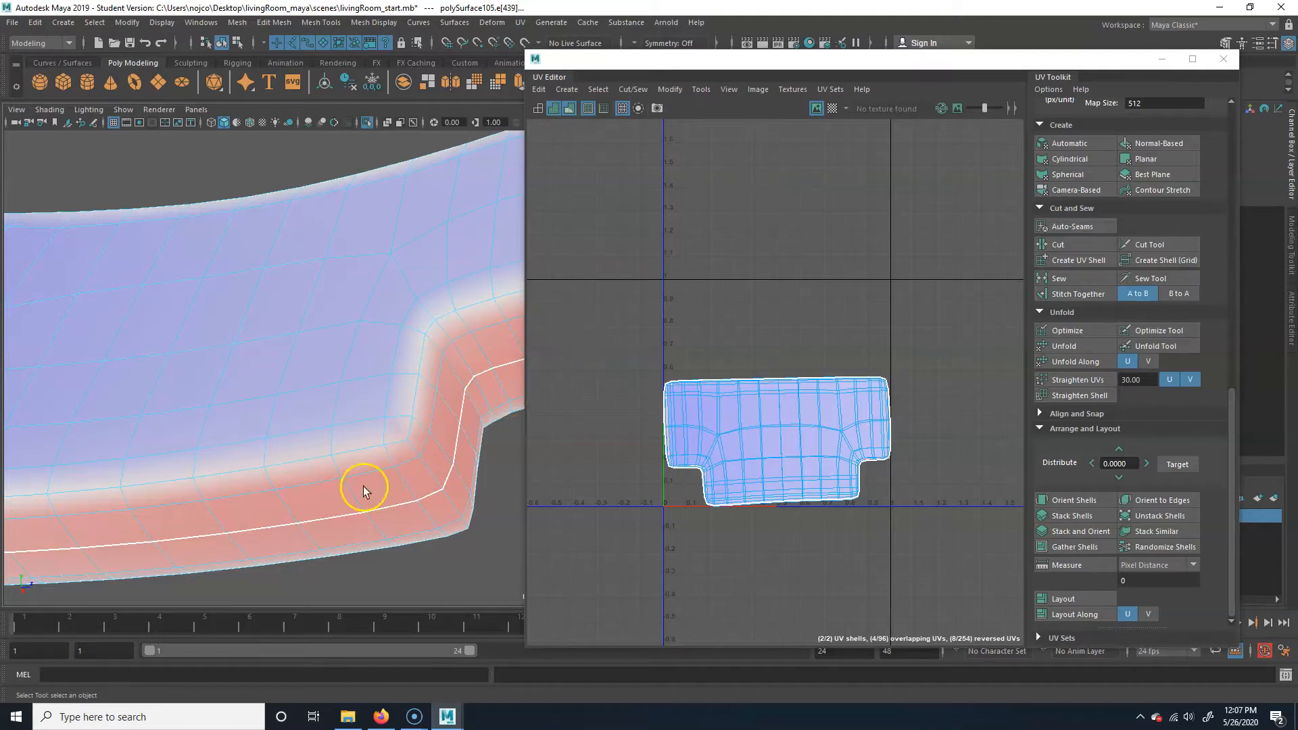
pyautogui.click(437, 475)
pyautogui.keyDown('alt'); pyautogui.moveTo(371, 470); pyautogui.dragTo(399, 344); pyautogui.keyUp('alt')
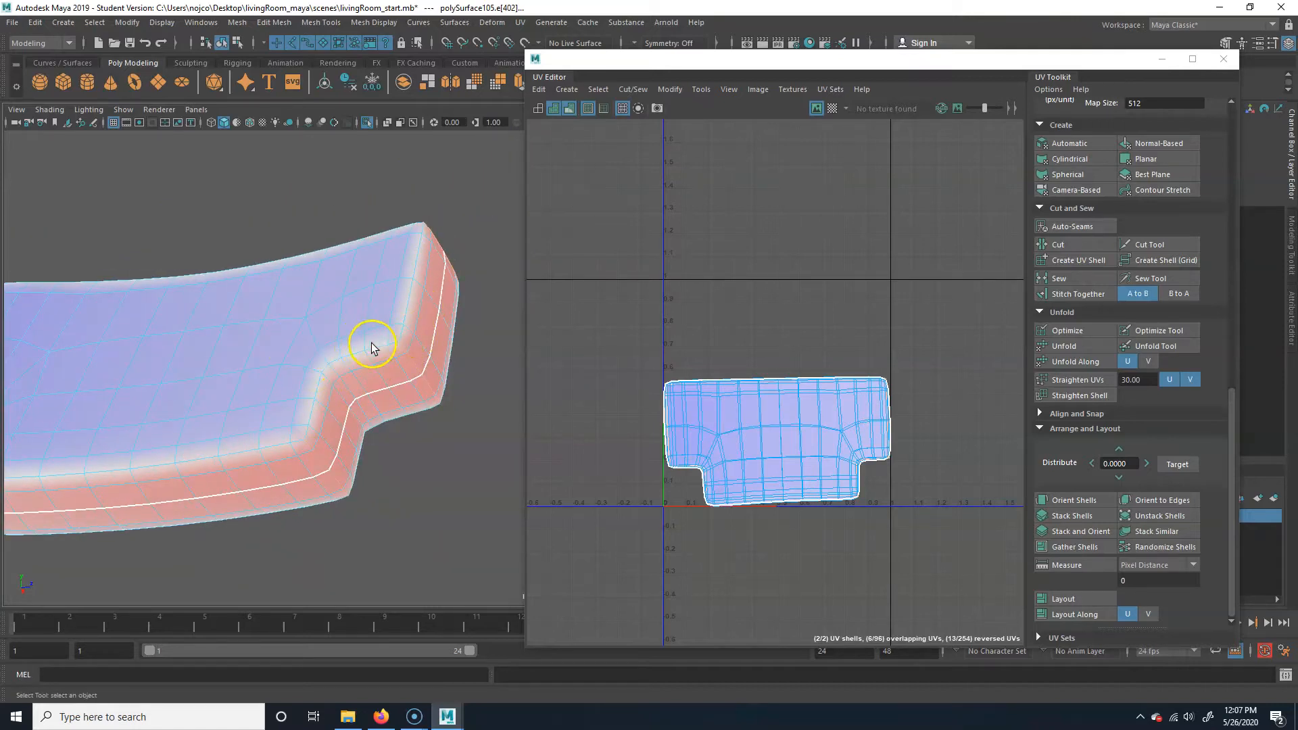
# - Add the side-band edges at the corners on the back cushion's opposite end and cut the UVs along all selected edges
pyautogui.keyDown('alt'); pyautogui.moveTo(429, 336); pyautogui.dragTo(376, 397); pyautogui.keyUp('alt')
pyautogui.keyDown('alt'); pyautogui.moveTo(211, 420); pyautogui.dragTo(387, 409); pyautogui.keyUp('alt')
pyautogui.keyDown('alt'); pyautogui.moveTo(257, 315); pyautogui.dragTo(318, 379, button='middle'); pyautogui.keyUp('alt')
pyautogui.keyDown('alt'); pyautogui.moveTo(347, 319); pyautogui.dragTo(378, 401); pyautogui.keyUp('alt')
pyautogui.keyDown('alt'); pyautogui.moveTo(380, 403); pyautogui.dragTo(389, 211, button='middle'); pyautogui.keyUp('alt')
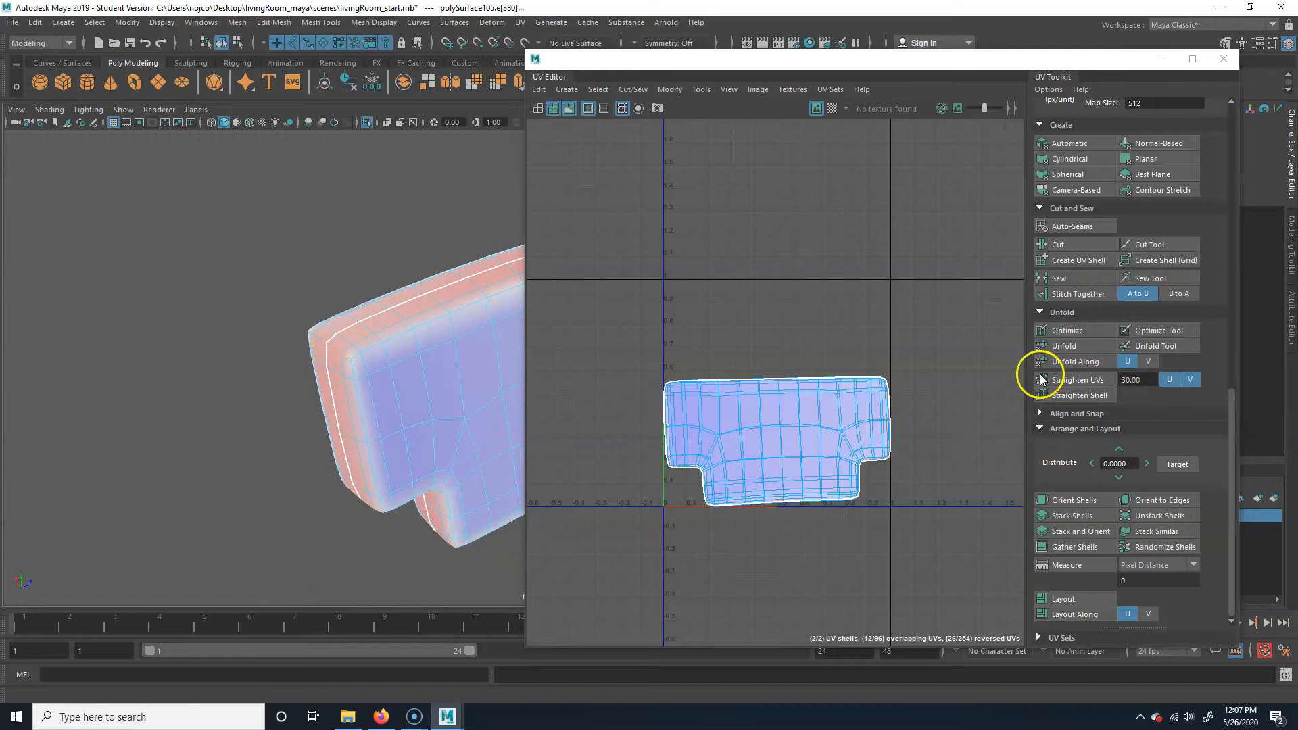
pyautogui.click(1075, 246)
# - Select all UVs of the back cushion, unfold both shells and clear the selection
pyautogui.moveTo(837, 430); pyautogui.dragTo(920, 414, button='right')
pyautogui.moveTo(1018, 307); pyautogui.dragTo(569, 580)
pyautogui.keyDown('alt'); pyautogui.moveTo(822, 537); pyautogui.dragTo(735, 468, button='middle'); pyautogui.keyUp('alt')
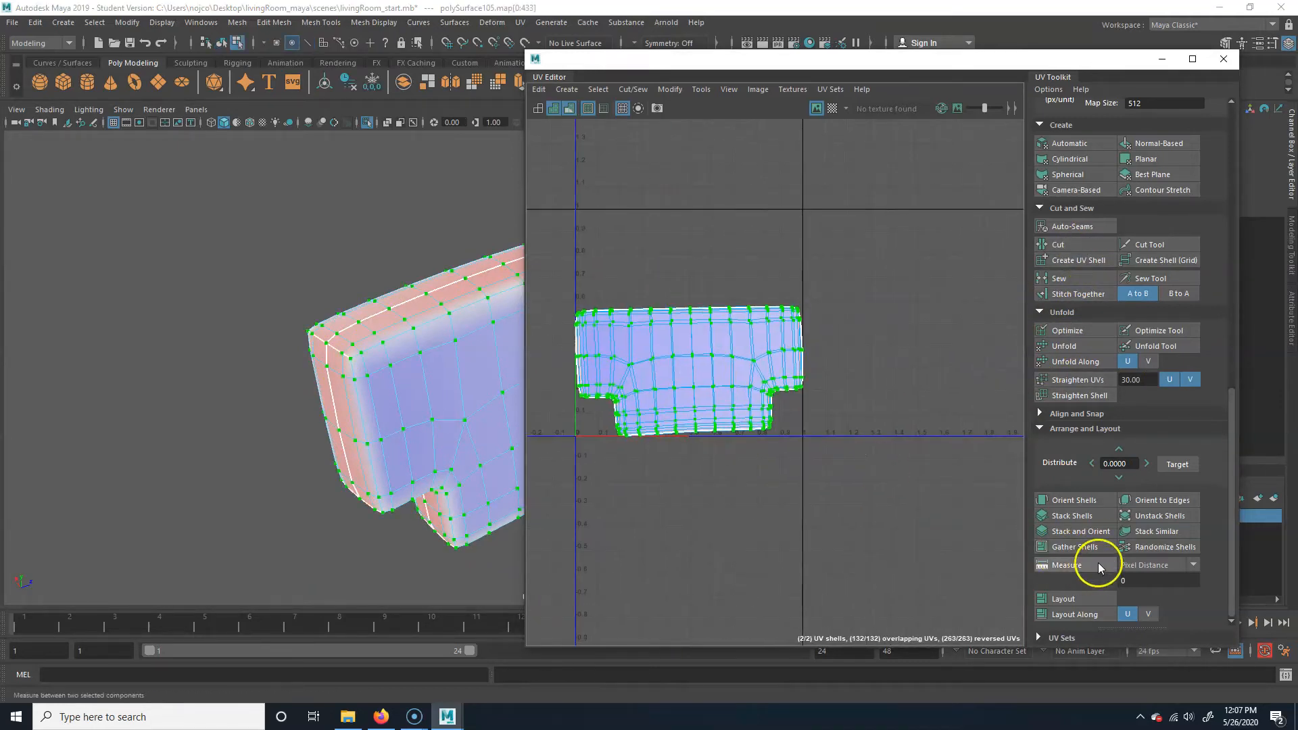
pyautogui.click(1069, 346)
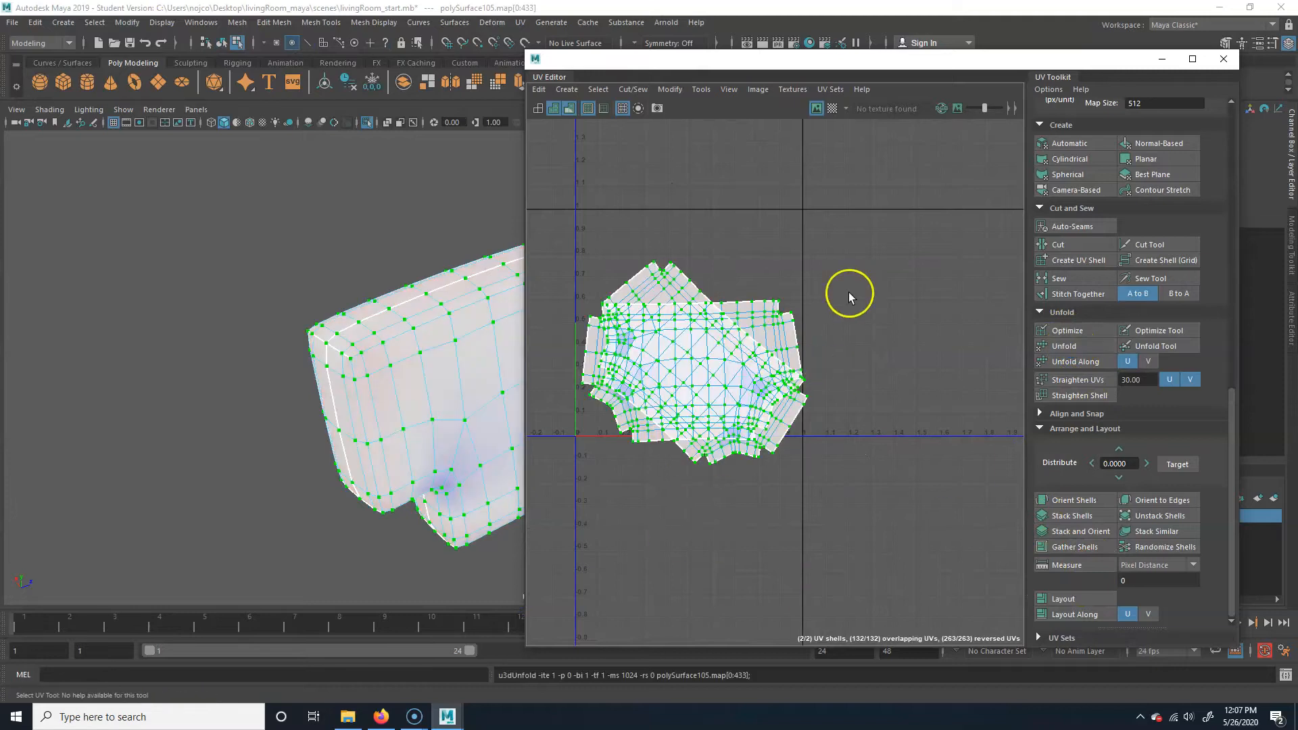
pyautogui.click(696, 330)
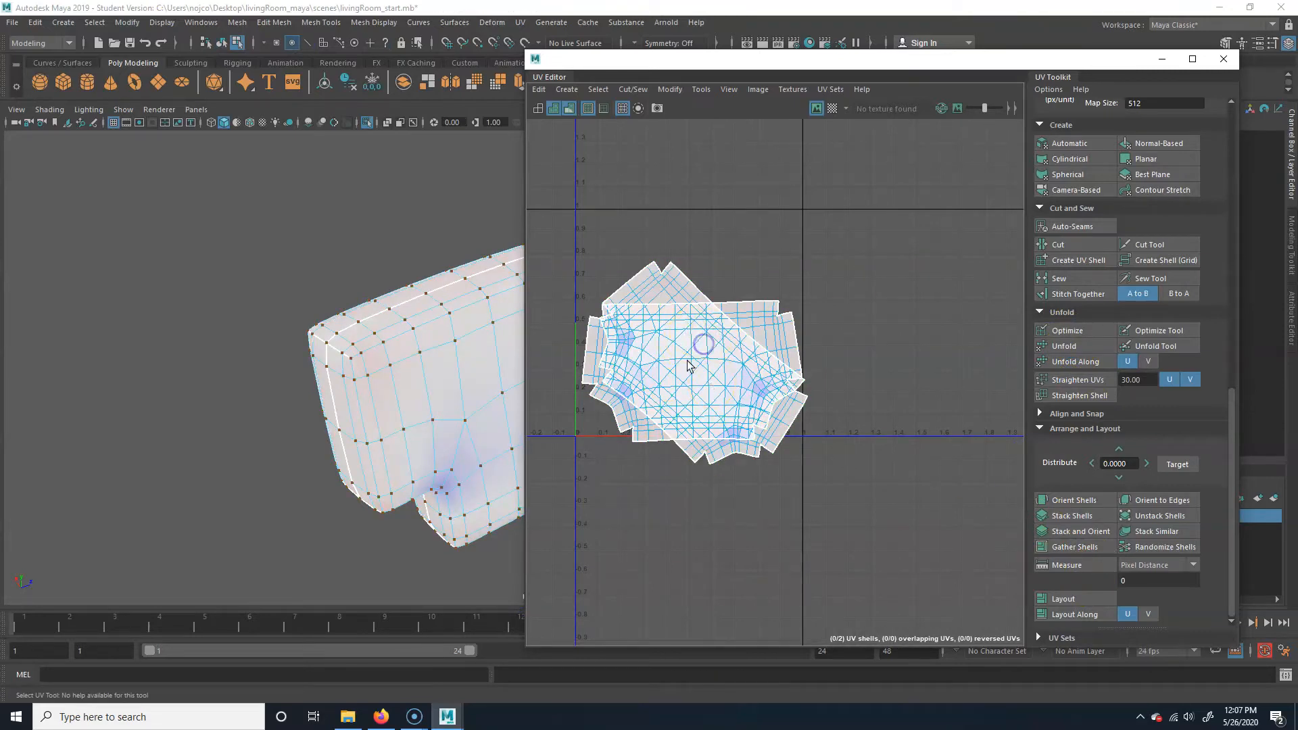
# - Move the tilted back cushion shell above the other one and rotate it counterclockwise until it sits square to the grid
pyautogui.click(688, 358)
pyautogui.doubleClick(688, 358)
pyautogui.press('w')
pyautogui.moveTo(699, 362); pyautogui.dragTo(730, 200)
pyautogui.keyDown('alt'); pyautogui.moveTo(790, 223); pyautogui.dragTo(798, 325, button='middle'); pyautogui.keyUp('alt')
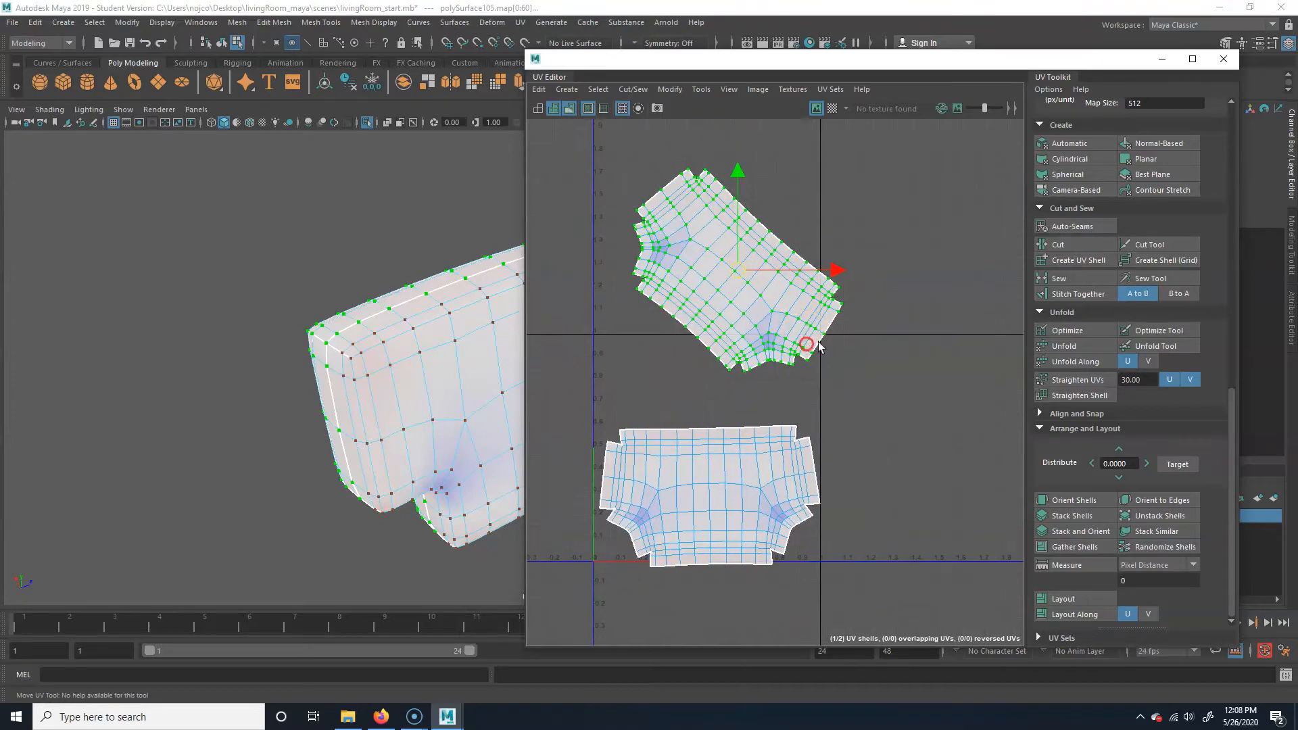
pyautogui.press('e')
pyautogui.moveTo(782, 326); pyautogui.dragTo(826, 269)
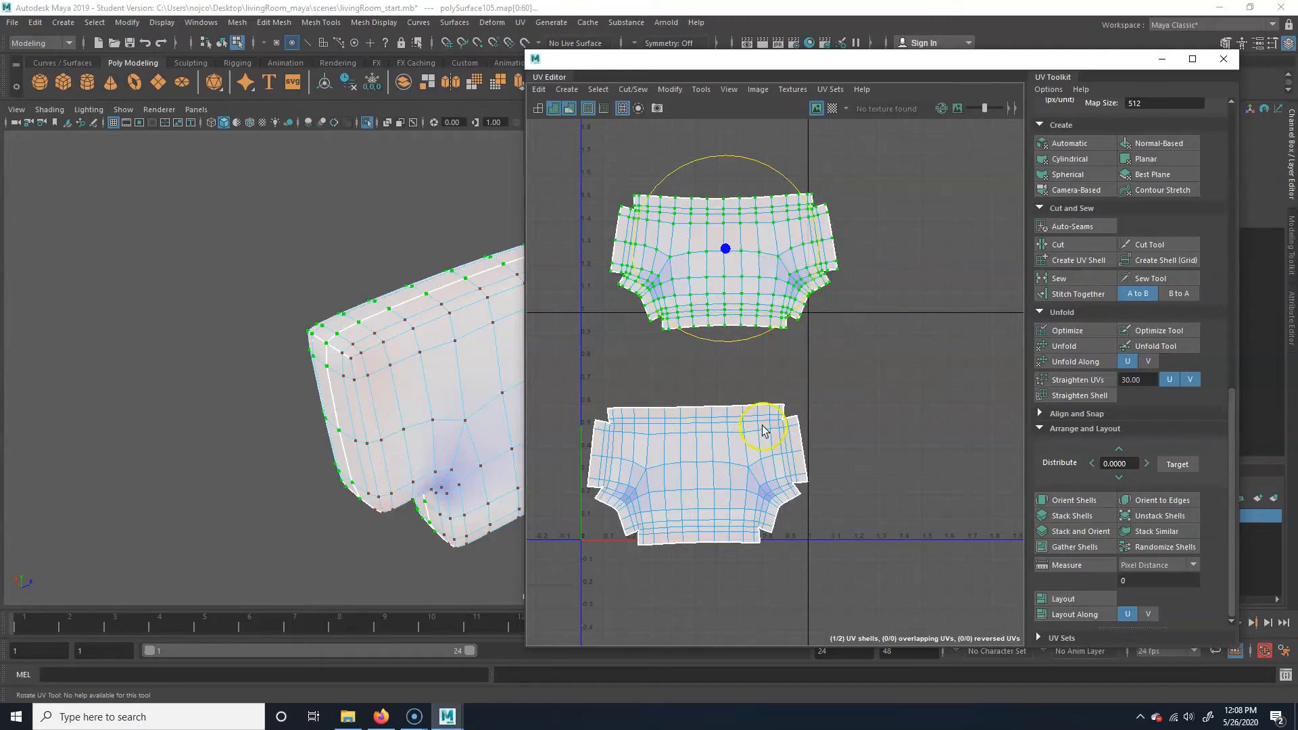
# - Lay out both back cushion shells automatically in the 0–1 UV space, scale them down slightly and deselect
pyautogui.keyDown('alt'); pyautogui.moveTo(693, 497); pyautogui.dragTo(740, 448, button='middle'); pyautogui.keyUp('alt')
pyautogui.moveTo(546, 536); pyautogui.dragTo(1025, 120)
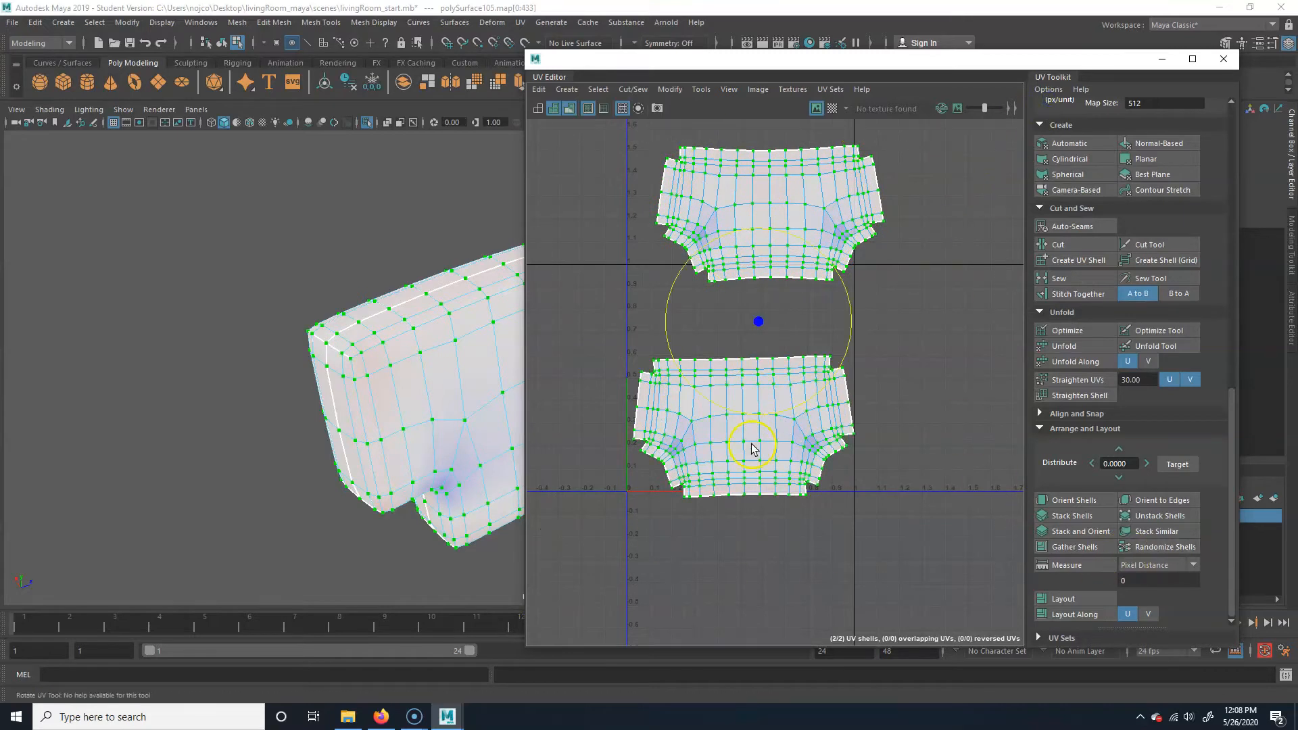
pyautogui.click(1079, 600)
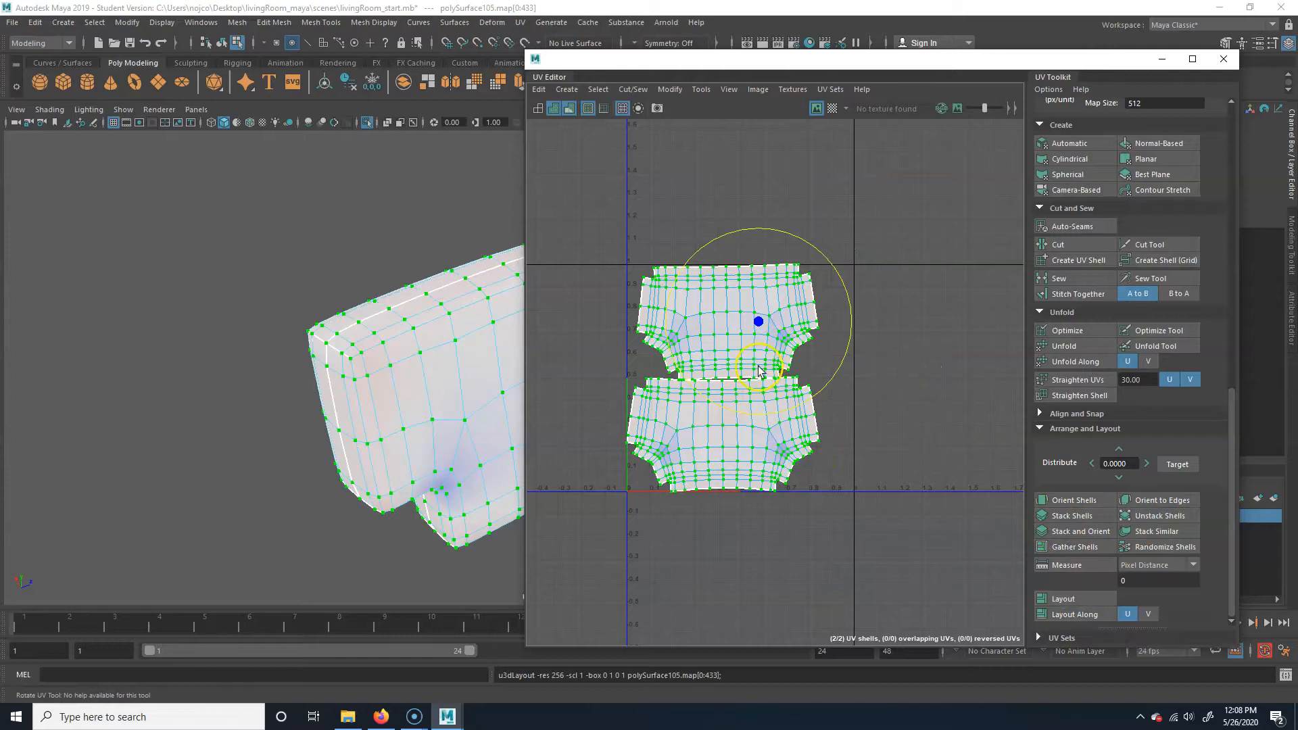
pyautogui.press('r')
pyautogui.moveTo(768, 325); pyautogui.dragTo(757, 318)
pyautogui.press('w')
pyautogui.click(921, 369)
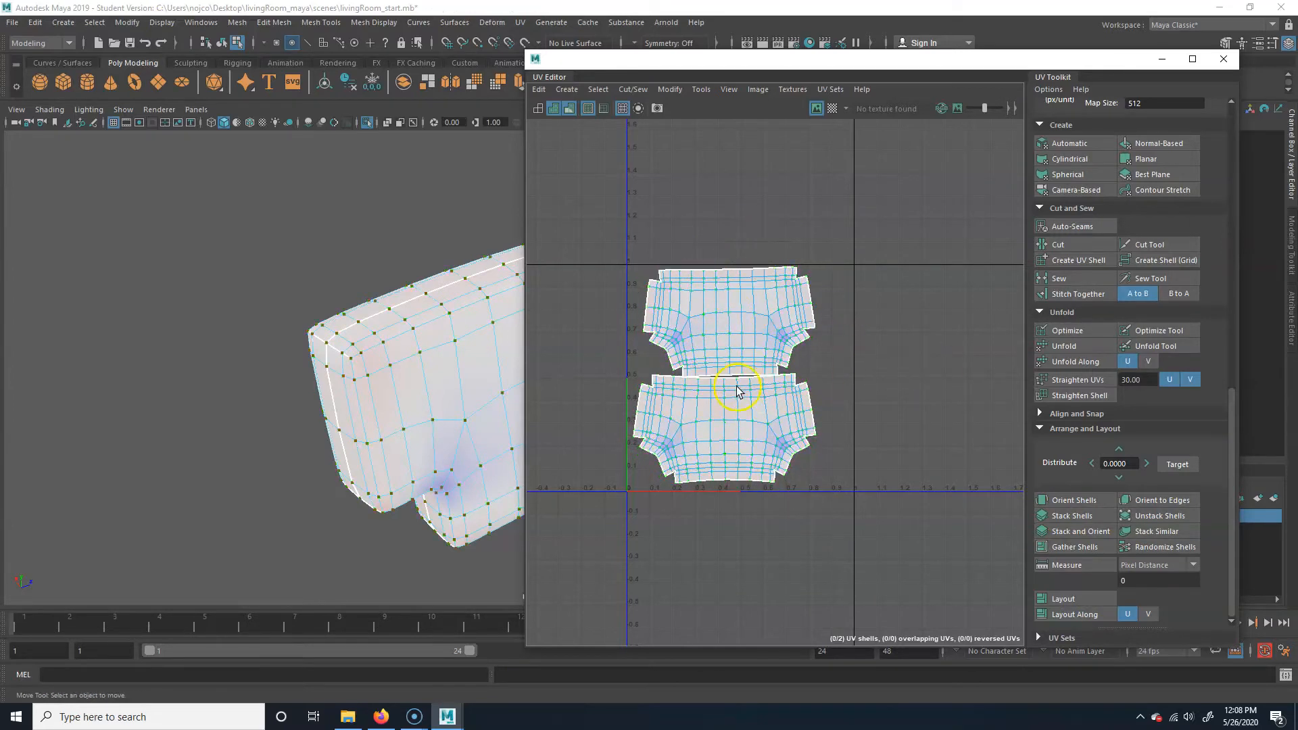
# - Nudge the back cushion shells vertically to leave a small gap between them and clear the selection
pyautogui.click(728, 418)
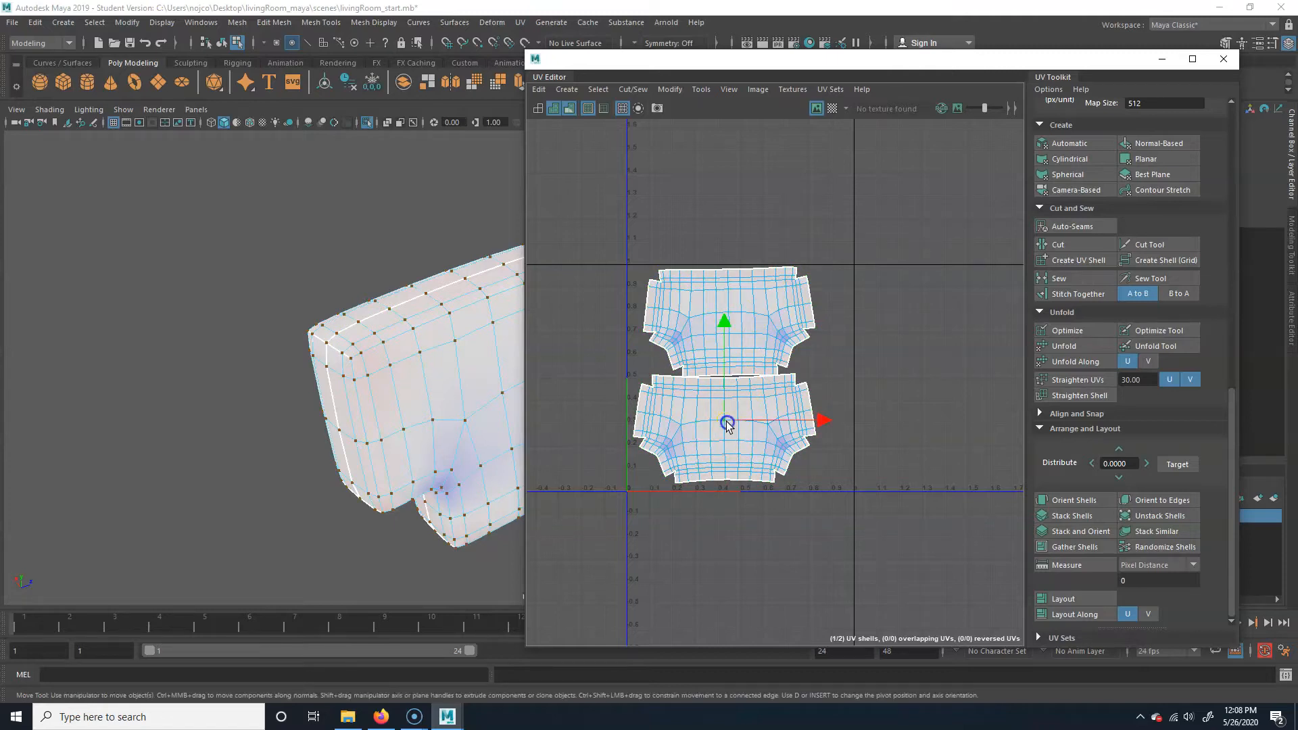
pyautogui.click(726, 292)
pyautogui.moveTo(729, 229); pyautogui.dragTo(729, 229)
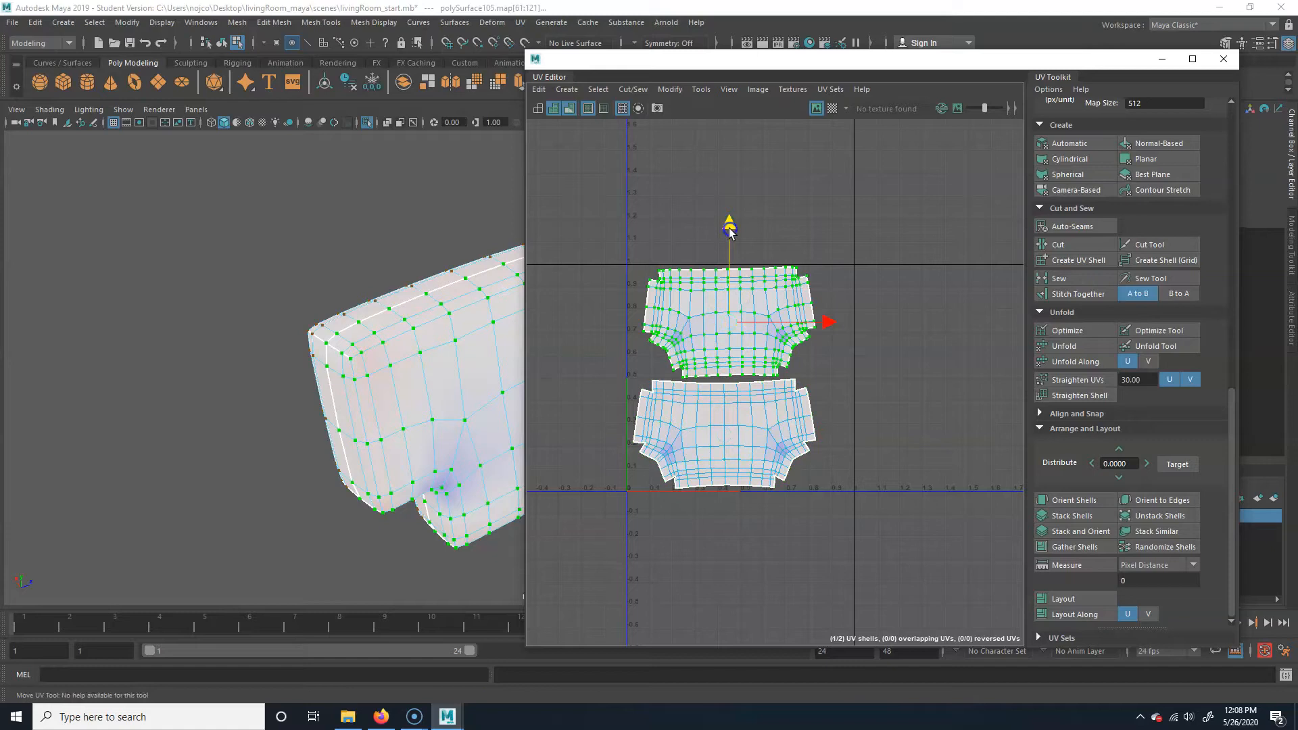
pyautogui.click(719, 507)
pyautogui.scroll(-2, 722, 429)
pyautogui.keyDown('alt'); pyautogui.moveTo(723, 428); pyautogui.dragTo(732, 439, button='middle'); pyautogui.keyUp('alt')
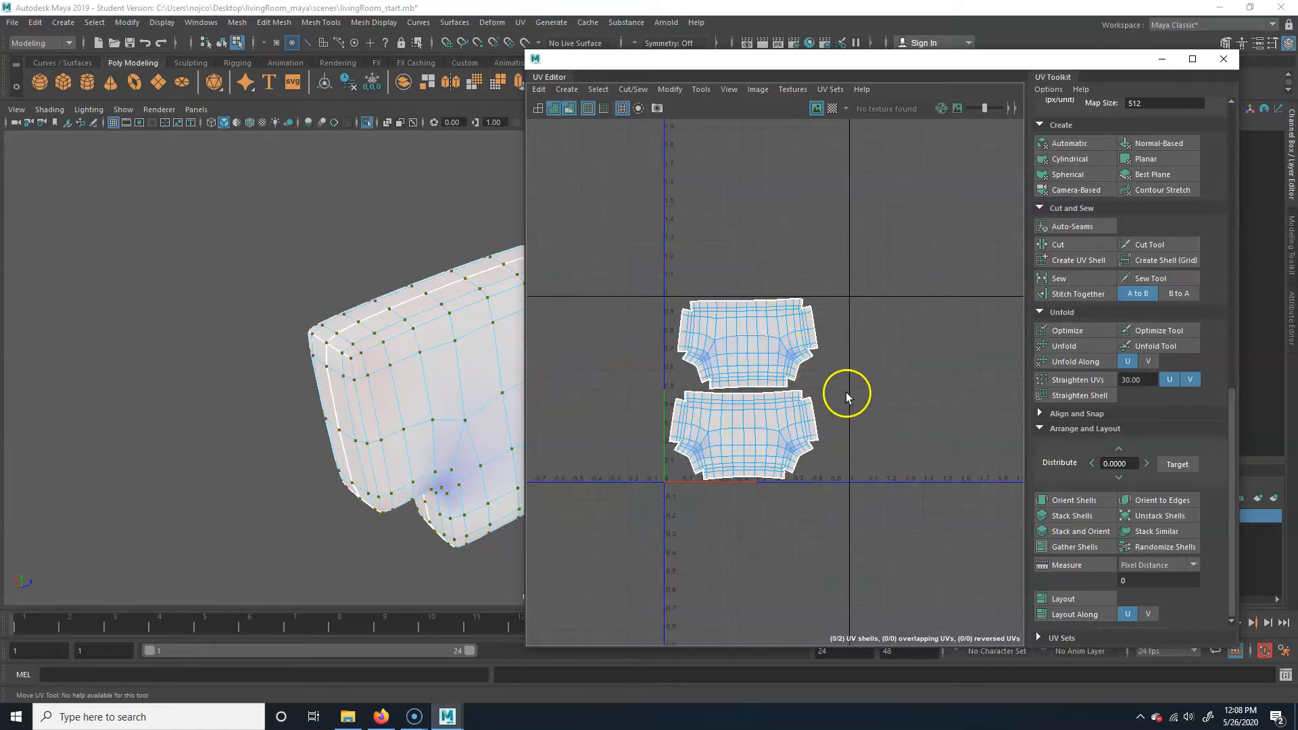
# - Return to object mode, show the whole room again and select the armchair's frame with its arms
pyautogui.moveTo(478, 341); pyautogui.dragTo(517, 304, button='right')
pyautogui.click(240, 211)
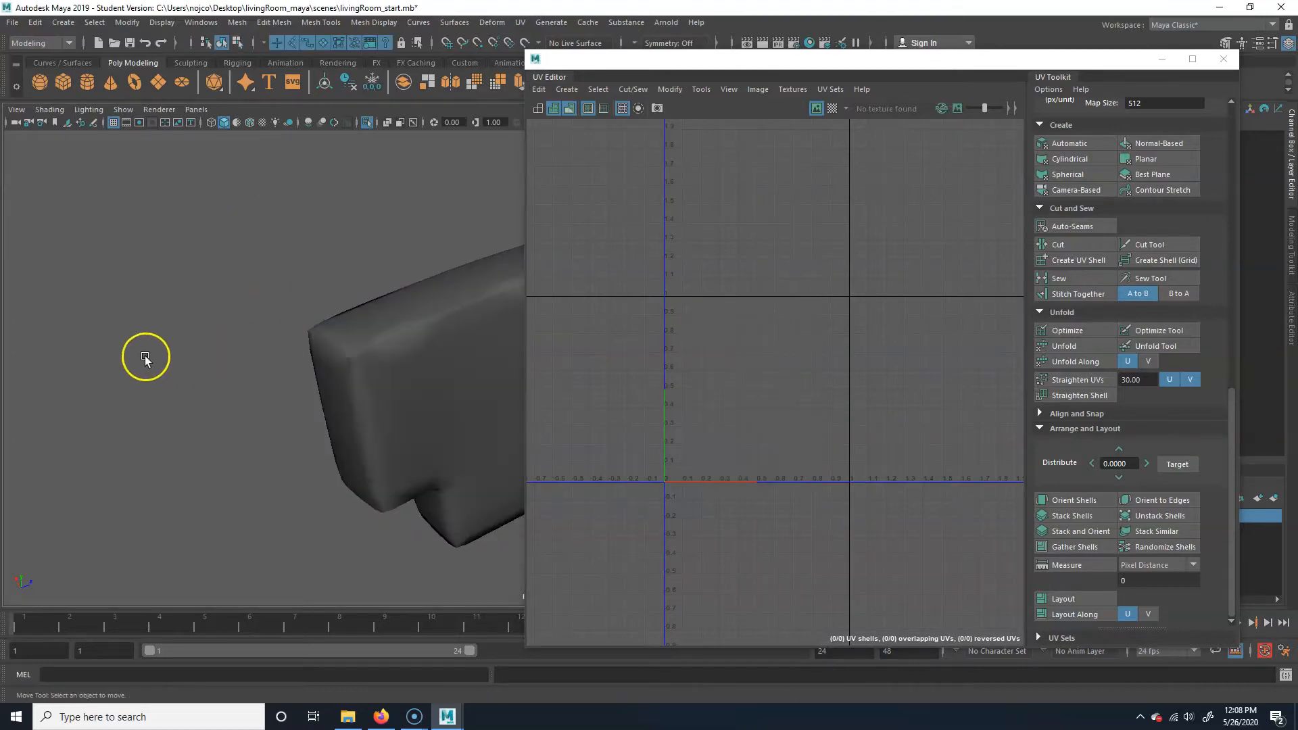
pyautogui.scroll(-2, 160, 362)
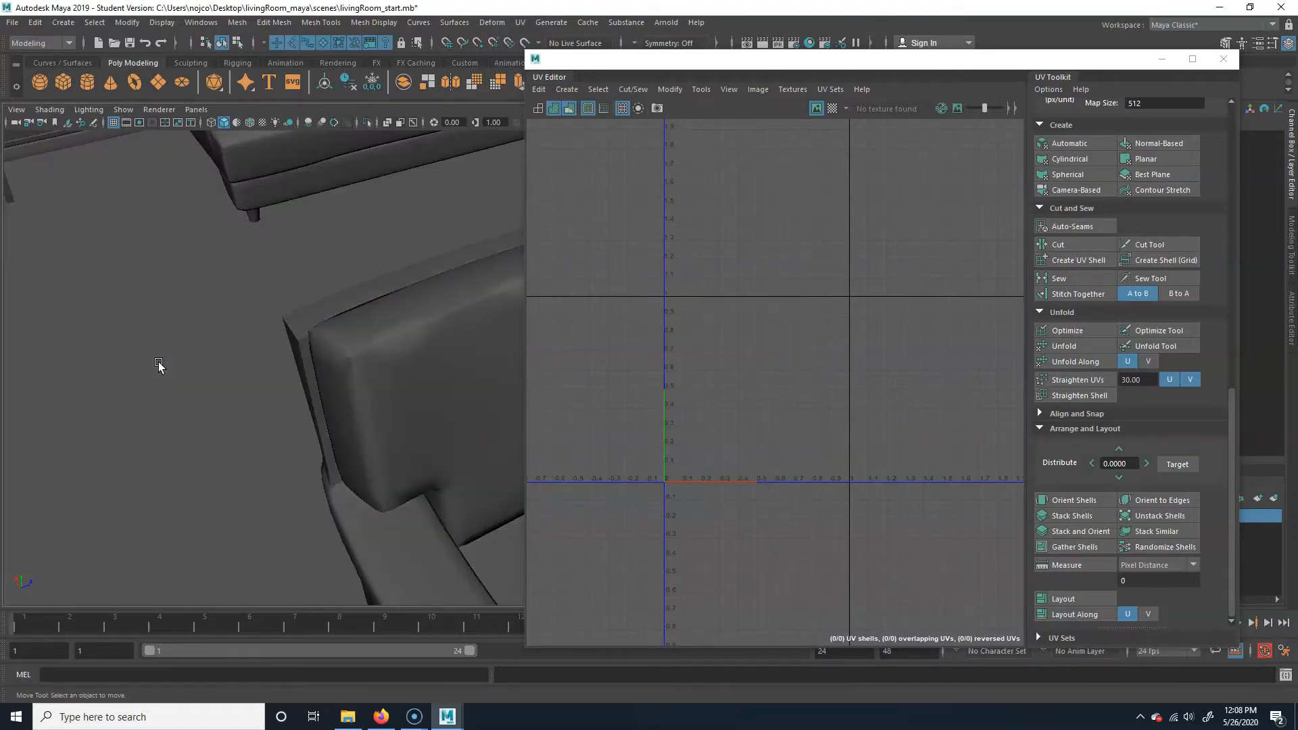
pyautogui.scroll(-4, 178, 341)
pyautogui.keyDown('alt'); pyautogui.moveTo(353, 362); pyautogui.dragTo(278, 336); pyautogui.keyUp('alt')
pyautogui.keyDown('alt'); pyautogui.moveTo(218, 268); pyautogui.dragTo(348, 334, button='middle'); pyautogui.keyUp('alt')
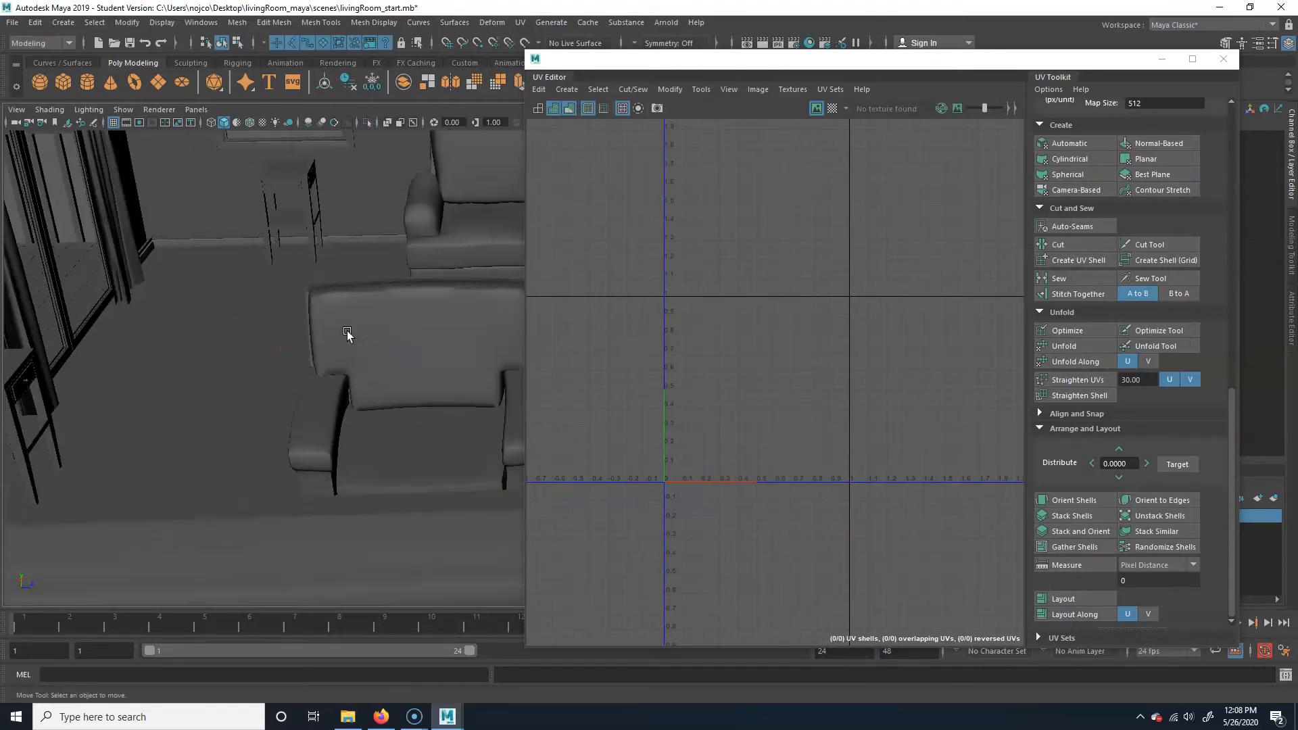
pyautogui.click(347, 333)
pyautogui.keyDown('alt'); pyautogui.moveTo(431, 368); pyautogui.dragTo(376, 379); pyautogui.keyUp('alt')
pyautogui.keyDown('alt'); pyautogui.moveTo(377, 379); pyautogui.dragTo(406, 385, button='right'); pyautogui.keyUp('alt')
pyautogui.keyDown('alt'); pyautogui.moveTo(406, 385); pyautogui.dragTo(434, 427); pyautogui.keyUp('alt')
pyautogui.keyDown('alt'); pyautogui.moveTo(433, 427); pyautogui.dragTo(415, 425, button='right'); pyautogui.keyUp('alt')
pyautogui.click(416, 424)
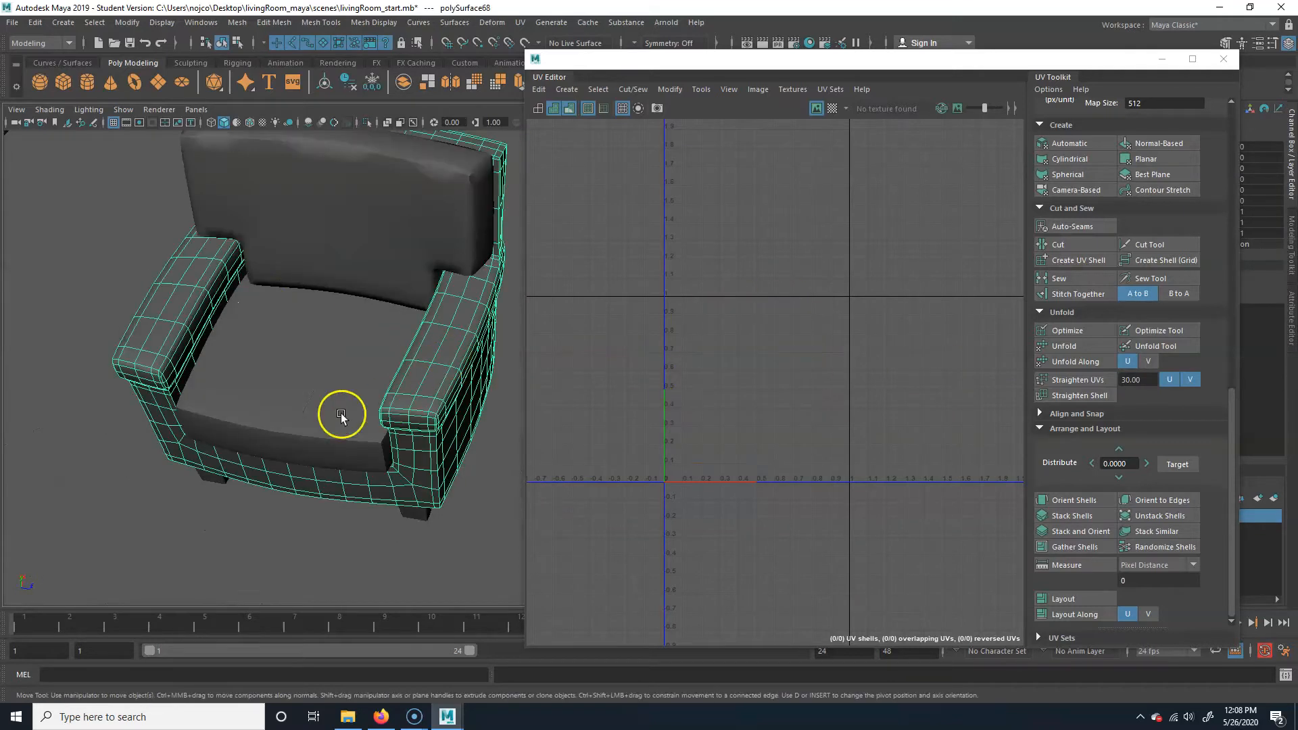
# - Soften the edges of the armchair's back cushion and clear the selection
pyautogui.keyDown('alt'); pyautogui.moveTo(342, 417); pyautogui.dragTo(264, 382); pyautogui.keyUp('alt')
pyautogui.keyDown('alt'); pyautogui.moveTo(264, 383); pyautogui.dragTo(368, 331, button='right'); pyautogui.keyUp('alt')
pyautogui.keyDown('alt'); pyautogui.moveTo(368, 330); pyautogui.dragTo(345, 271); pyautogui.keyUp('alt')
pyautogui.click(334, 240)
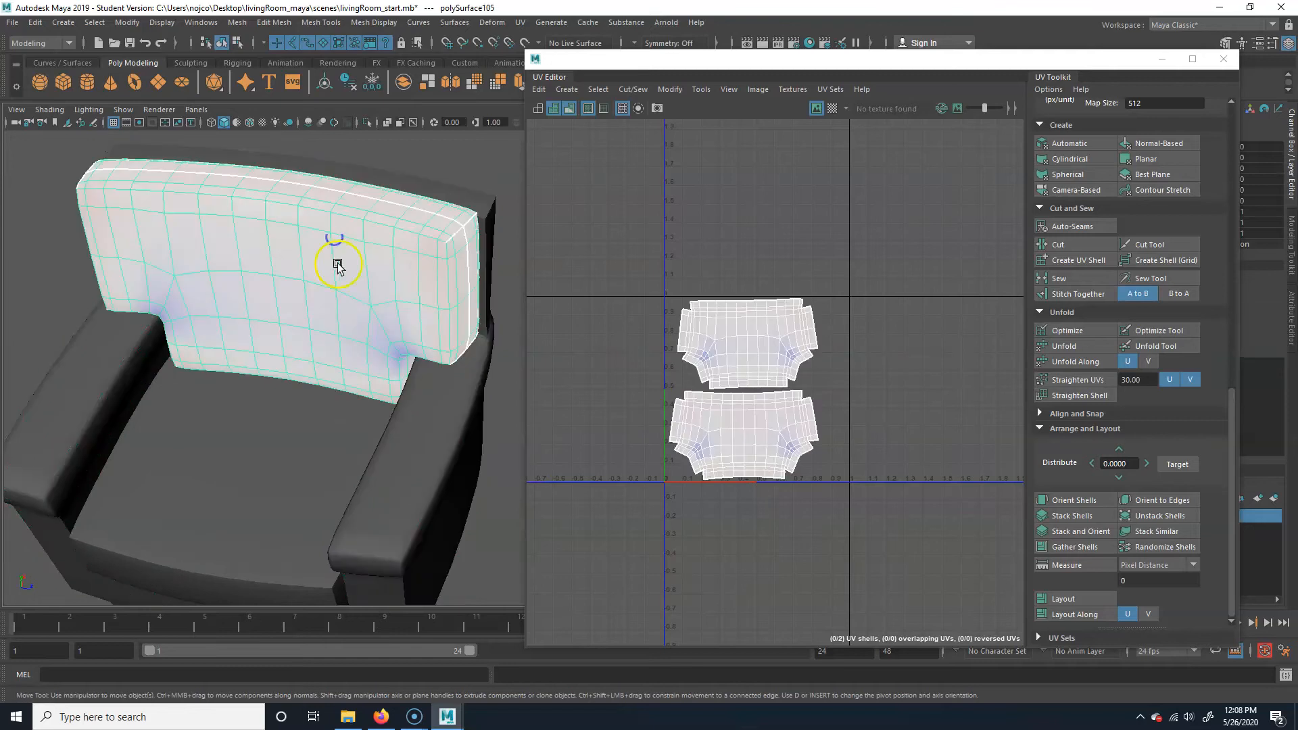
pyautogui.click(372, 22)
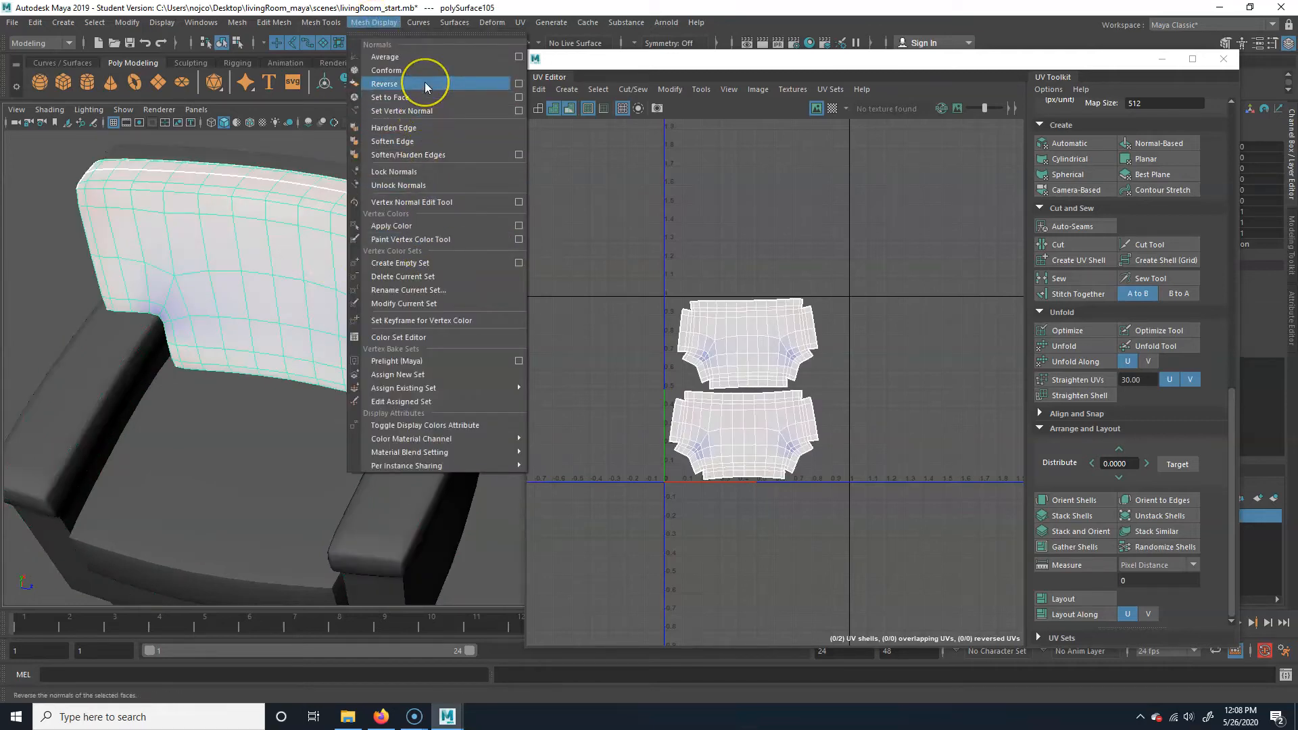
pyautogui.click(426, 141)
pyautogui.click(126, 317)
pyautogui.keyDown('alt'); pyautogui.moveTo(110, 283); pyautogui.dragTo(330, 325); pyautogui.keyUp('alt')
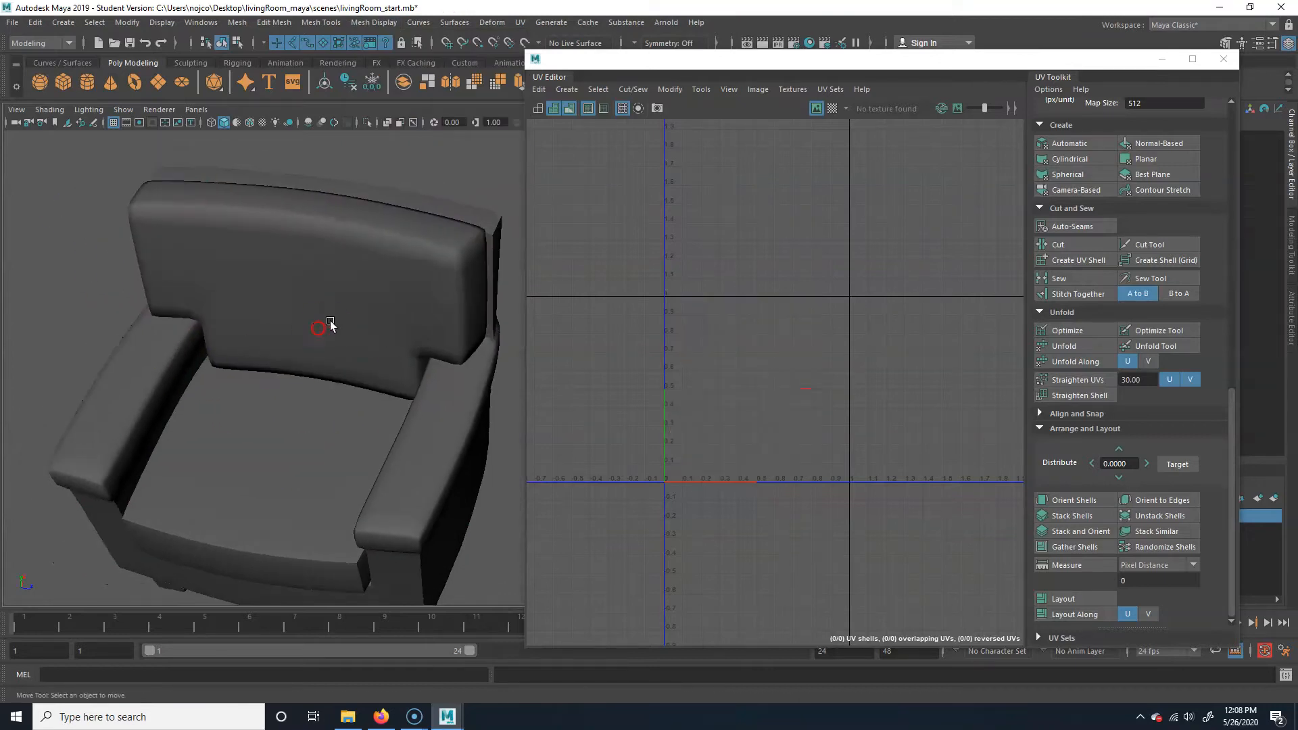
# - Select the armchair's frame with its arms and isolate it from the cushions and the rest of the room
pyautogui.keyDown('alt'); pyautogui.moveTo(325, 438); pyautogui.dragTo(469, 347); pyautogui.keyUp('alt')
pyautogui.keyDown('alt'); pyautogui.moveTo(469, 347); pyautogui.dragTo(313, 338, button='right'); pyautogui.keyUp('alt')
pyautogui.keyDown('alt'); pyautogui.moveTo(412, 361); pyautogui.dragTo(297, 400, button='right'); pyautogui.keyUp('alt')
pyautogui.click(103, 312)
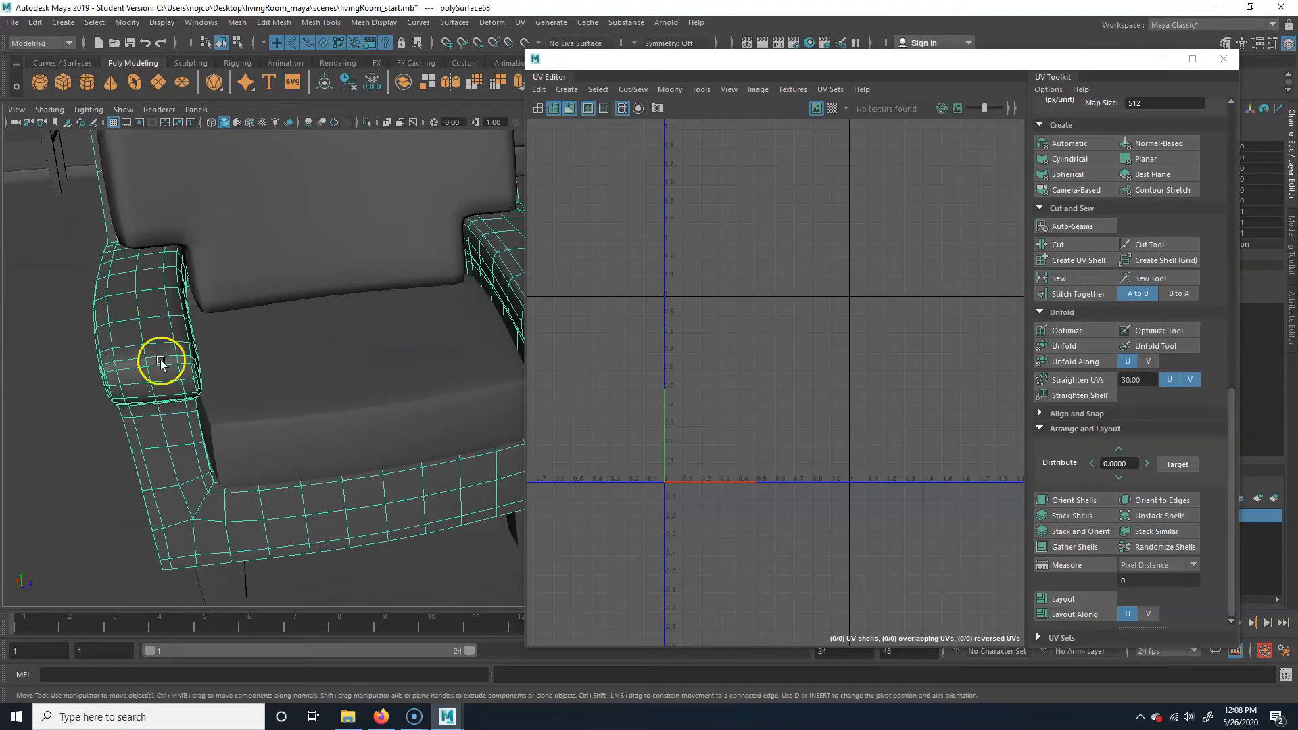
pyautogui.click(225, 384)
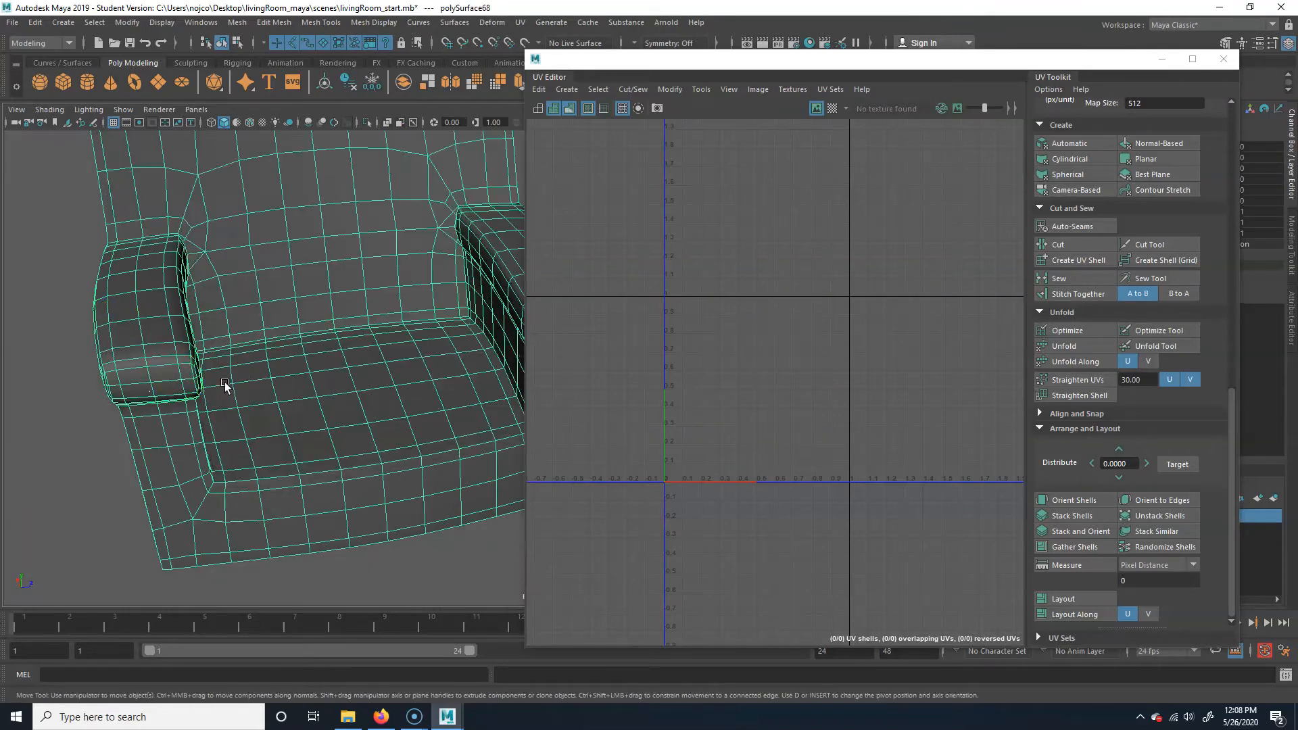
pyautogui.keyDown('alt'); pyautogui.moveTo(331, 374); pyautogui.dragTo(221, 425, button='right'); pyautogui.keyUp('alt')
pyautogui.keyDown('alt'); pyautogui.moveTo(221, 425); pyautogui.dragTo(214, 355); pyautogui.keyUp('alt')
pyautogui.keyDown('alt'); pyautogui.moveTo(214, 355); pyautogui.dragTo(381, 371, button='right'); pyautogui.keyUp('alt')
pyautogui.keyDown('alt'); pyautogui.moveTo(381, 372); pyautogui.dragTo(214, 228); pyautogui.keyUp('alt')
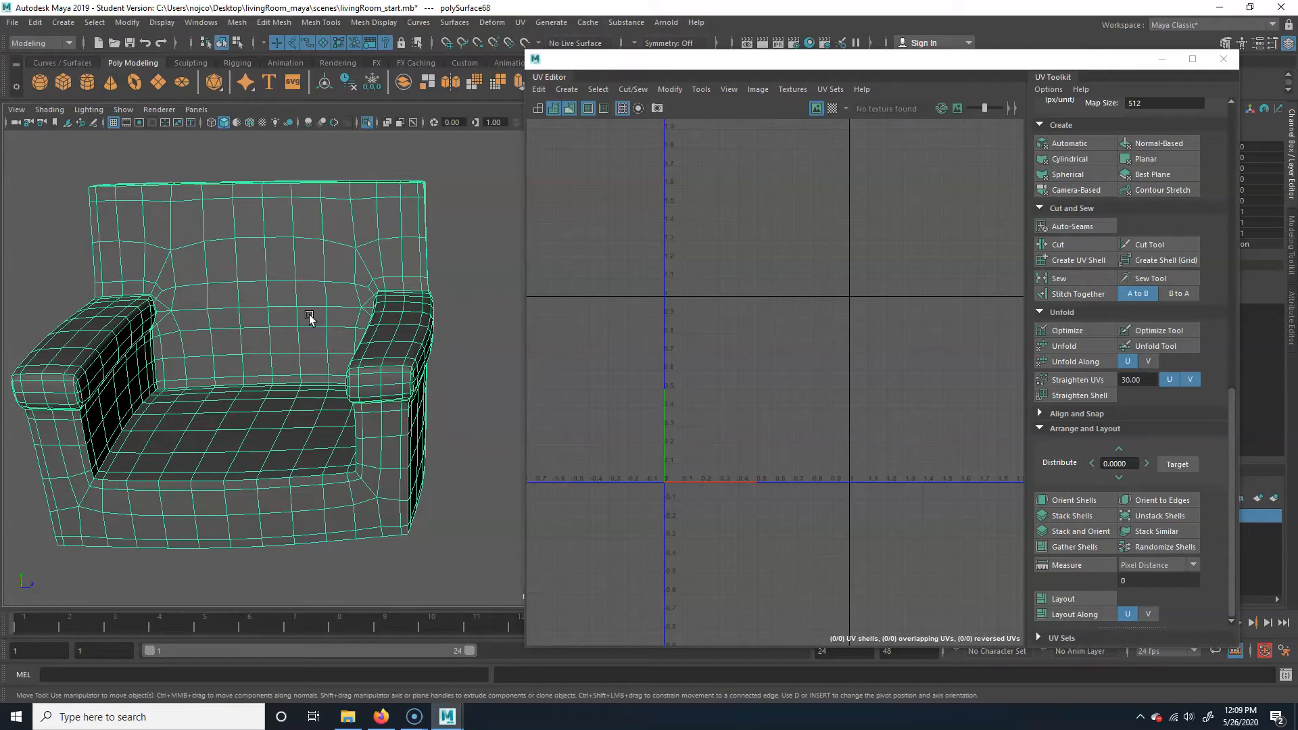
# - Create automatic UVs for the isolated armchair frame and clear the selection
pyautogui.click(1081, 144)
pyautogui.keyDown('alt'); pyautogui.moveTo(207, 291); pyautogui.dragTo(371, 269, button='middle'); pyautogui.keyUp('alt')
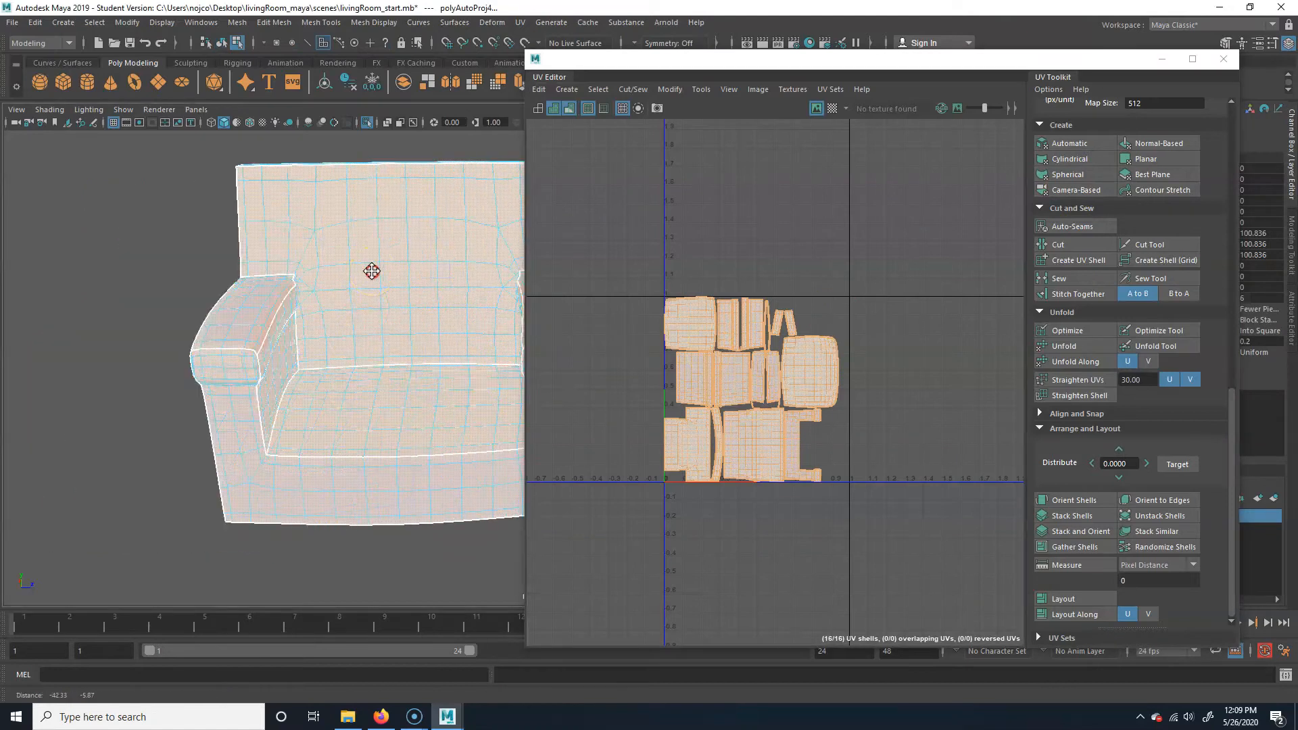
pyautogui.keyDown('alt'); pyautogui.moveTo(386, 348); pyautogui.dragTo(173, 358, button='middle'); pyautogui.keyUp('alt')
pyautogui.click(404, 389)
pyautogui.keyDown('alt'); pyautogui.moveTo(261, 397); pyautogui.dragTo(378, 324, button='middle'); pyautogui.keyUp('alt')
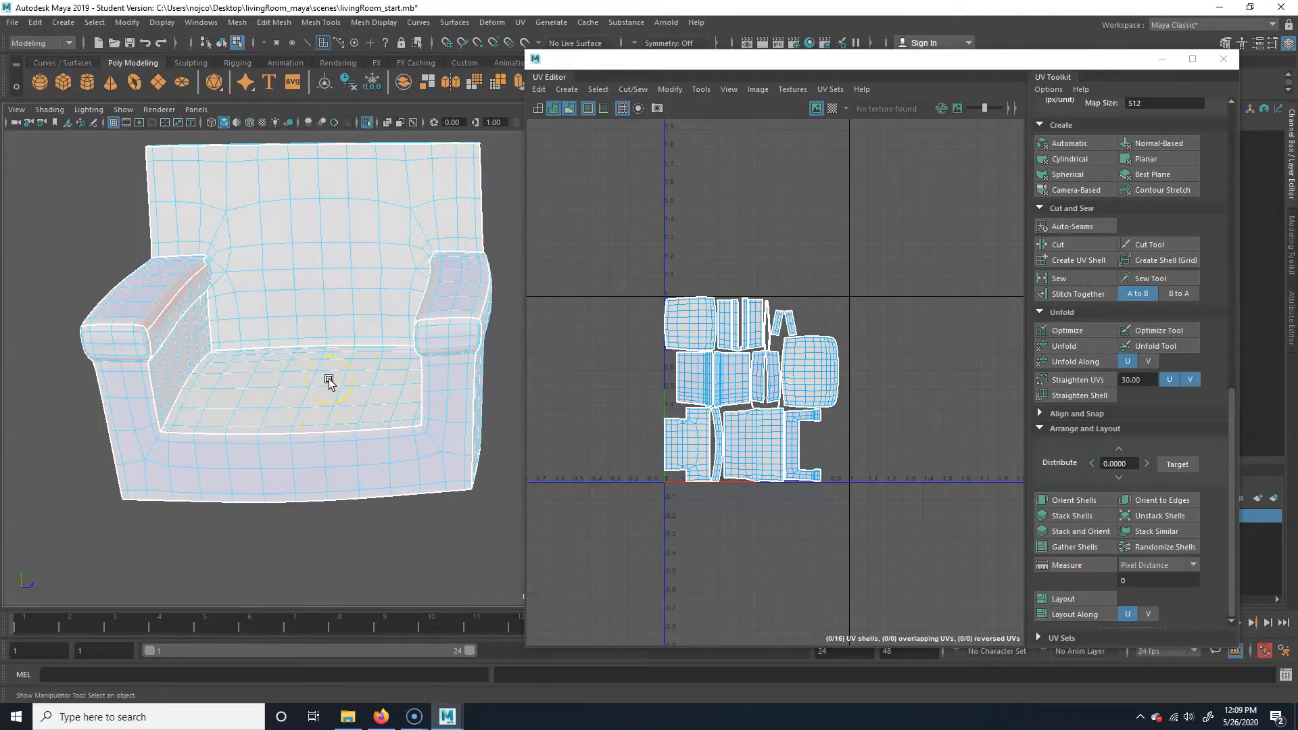
# - Examine where the automatic UV seams run around the frame's arms, seat, back and sides
pyautogui.keyDown('alt'); pyautogui.moveTo(416, 477); pyautogui.dragTo(307, 426); pyautogui.keyUp('alt')
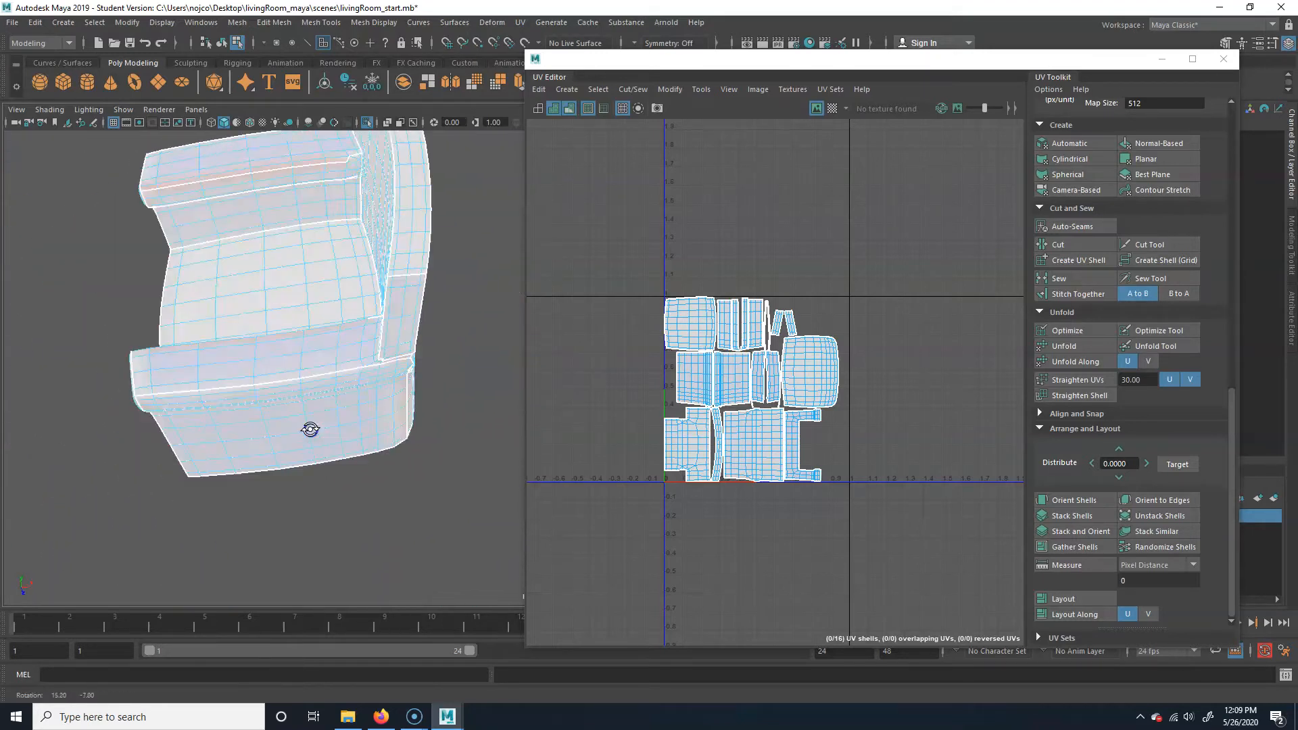
pyautogui.keyDown('alt'); pyautogui.moveTo(308, 425); pyautogui.dragTo(421, 374, button='middle'); pyautogui.keyUp('alt')
pyautogui.keyDown('alt'); pyautogui.moveTo(421, 374); pyautogui.dragTo(307, 479); pyautogui.keyUp('alt')
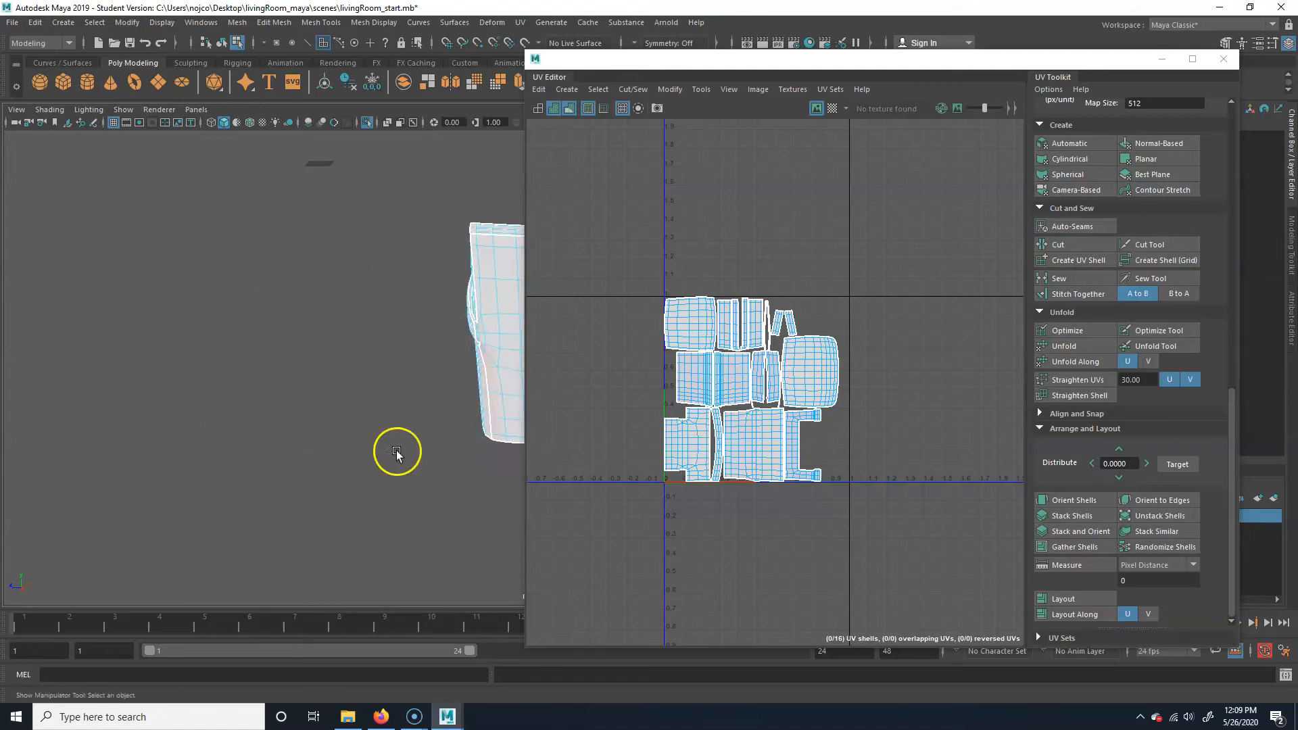
pyautogui.keyDown('alt'); pyautogui.moveTo(397, 455); pyautogui.dragTo(124, 477, button='middle'); pyautogui.keyUp('alt')
pyautogui.keyDown('alt'); pyautogui.moveTo(242, 422); pyautogui.dragTo(256, 402); pyautogui.keyUp('alt')
pyautogui.keyDown('alt'); pyautogui.moveTo(344, 385); pyautogui.dragTo(153, 335); pyautogui.keyUp('alt')
pyautogui.keyDown('alt'); pyautogui.moveTo(153, 336); pyautogui.dragTo(197, 378, button='right'); pyautogui.keyUp('alt')
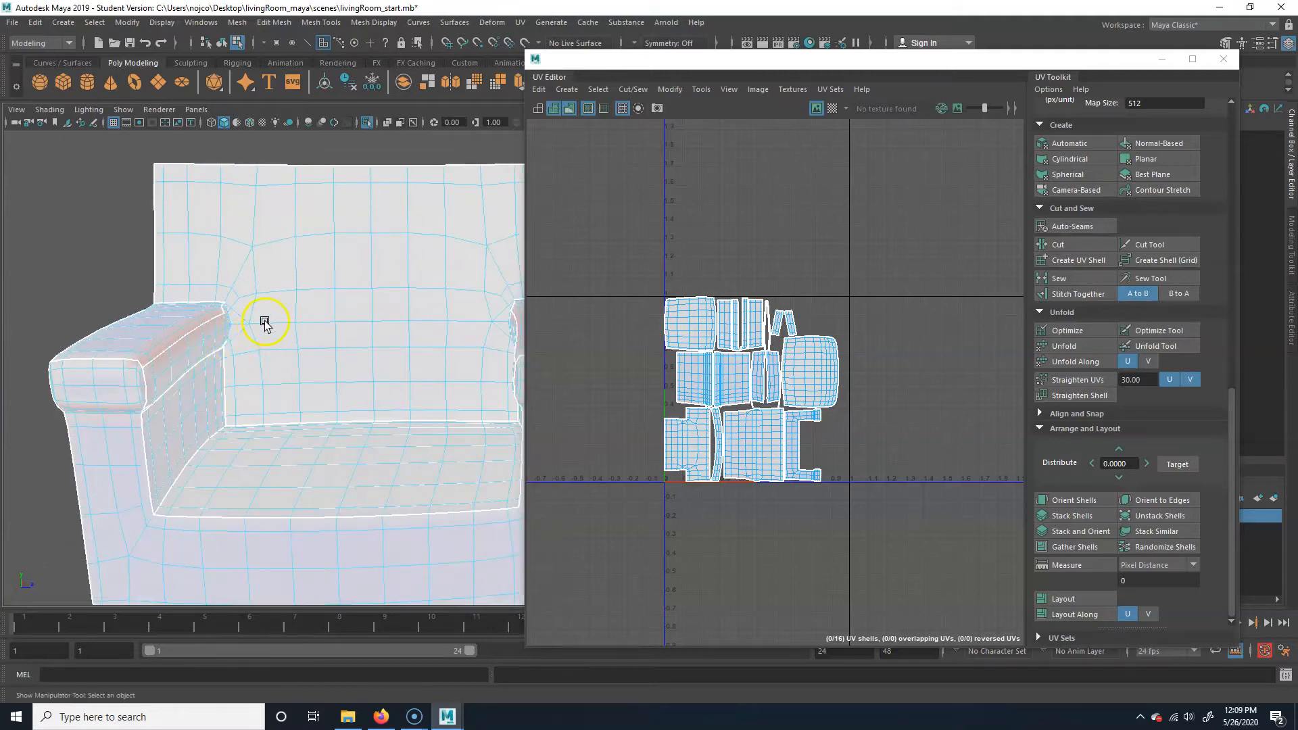
pyautogui.keyDown('alt'); pyautogui.moveTo(452, 409); pyautogui.dragTo(362, 496, button='middle'); pyautogui.keyUp('alt')
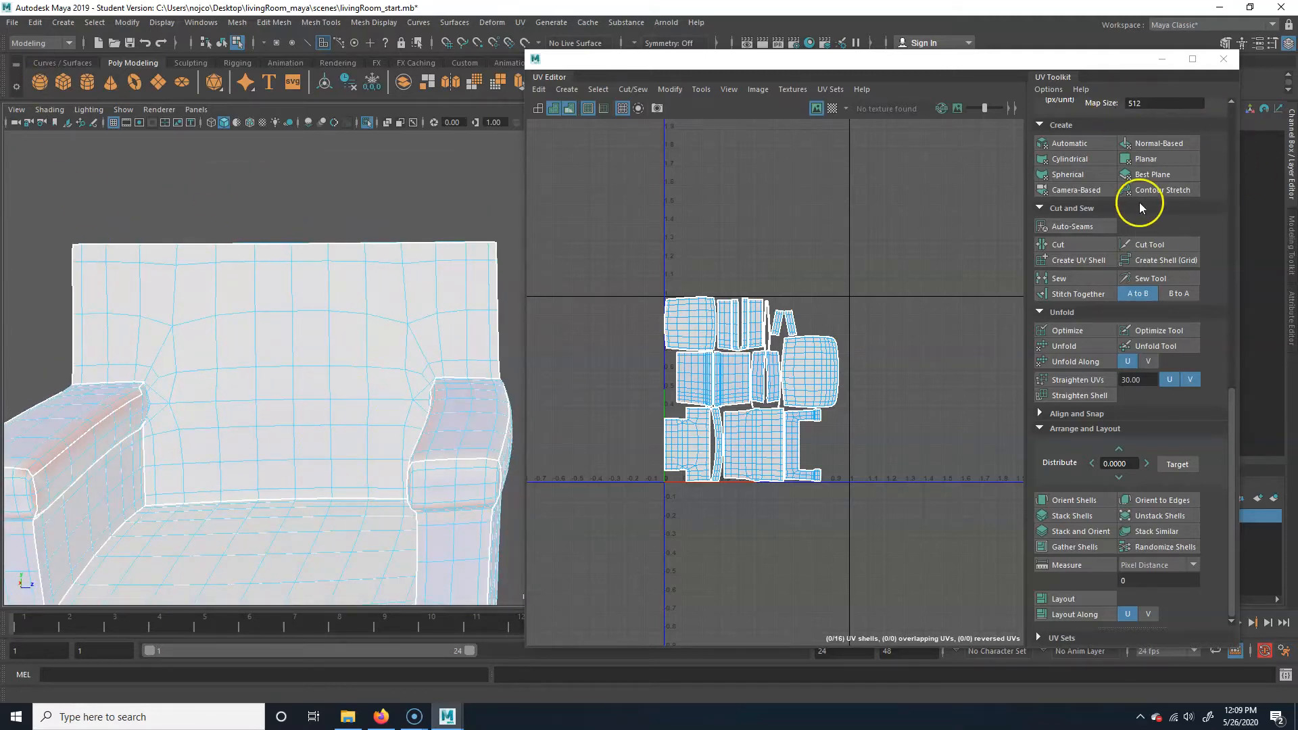
# - Switch to UV shell selection and move the frame's inner seat shell out above the 0–1 UV space
pyautogui.scroll(15, 1166, 164)
pyautogui.click(1174, 114)
pyautogui.keyDown('alt'); pyautogui.moveTo(242, 442); pyautogui.dragTo(340, 402); pyautogui.keyUp('alt')
pyautogui.click(395, 333)
pyautogui.keyDown('alt'); pyautogui.moveTo(846, 396); pyautogui.dragTo(877, 423, button='middle'); pyautogui.keyUp('alt')
pyautogui.press('w')
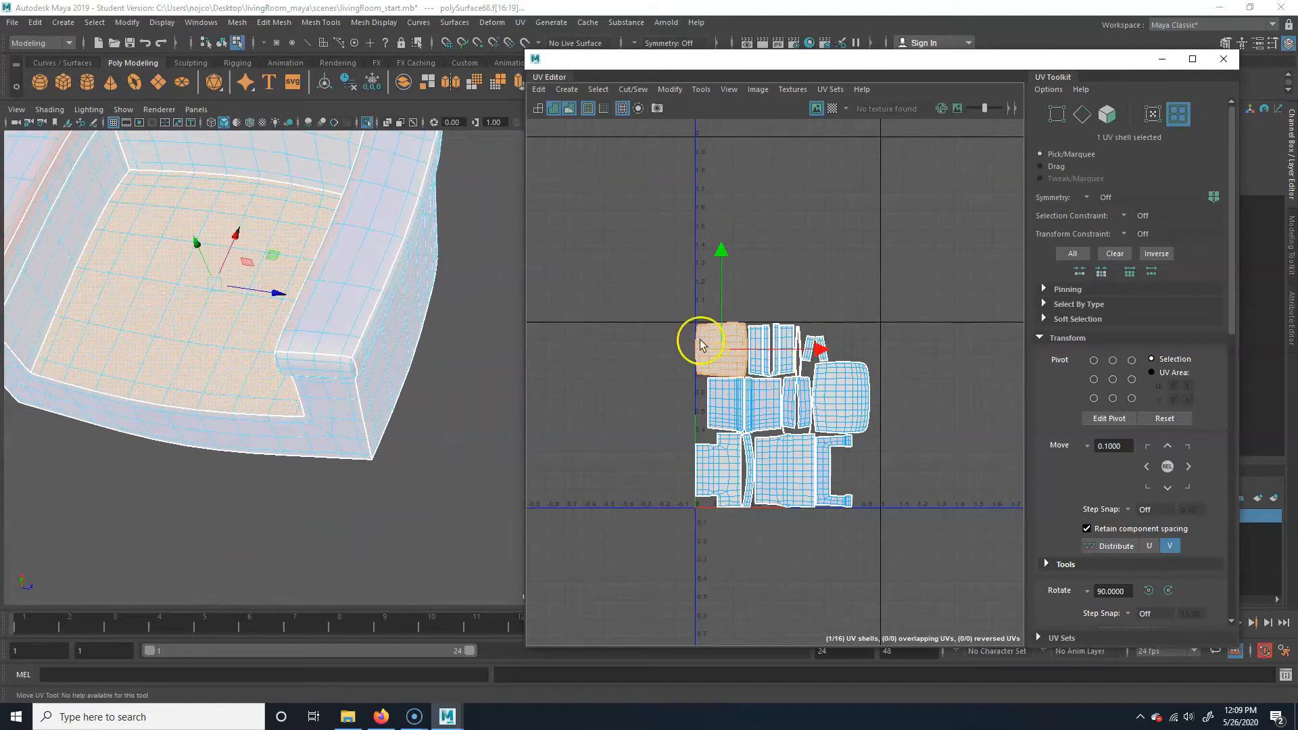
pyautogui.moveTo(716, 345); pyautogui.dragTo(562, 132)
# - Select the UV shell of the frame's underside and move it out beside the seat shell
pyautogui.keyDown('alt'); pyautogui.moveTo(111, 416); pyautogui.dragTo(269, 396, button='middle'); pyautogui.keyUp('alt')
pyautogui.keyDown('alt'); pyautogui.moveTo(269, 395); pyautogui.dragTo(274, 274); pyautogui.keyUp('alt')
pyautogui.click(274, 274)
pyautogui.moveTo(842, 391); pyautogui.dragTo(735, 134)
# - Select the curved strip shell along the top of the backrest and move it out beside the other set-aside shells
pyautogui.keyDown('alt'); pyautogui.moveTo(263, 416); pyautogui.dragTo(351, 282); pyautogui.keyUp('alt')
pyautogui.keyDown('alt'); pyautogui.moveTo(355, 261); pyautogui.dragTo(376, 211, button='middle'); pyautogui.keyUp('alt')
pyautogui.keyDown('alt'); pyautogui.moveTo(377, 211); pyautogui.dragTo(298, 467); pyautogui.keyUp('alt')
pyautogui.keyDown('alt'); pyautogui.moveTo(415, 446); pyautogui.dragTo(305, 464, button='middle'); pyautogui.keyUp('alt')
pyautogui.keyDown('alt'); pyautogui.moveTo(304, 464); pyautogui.dragTo(405, 449); pyautogui.keyUp('alt')
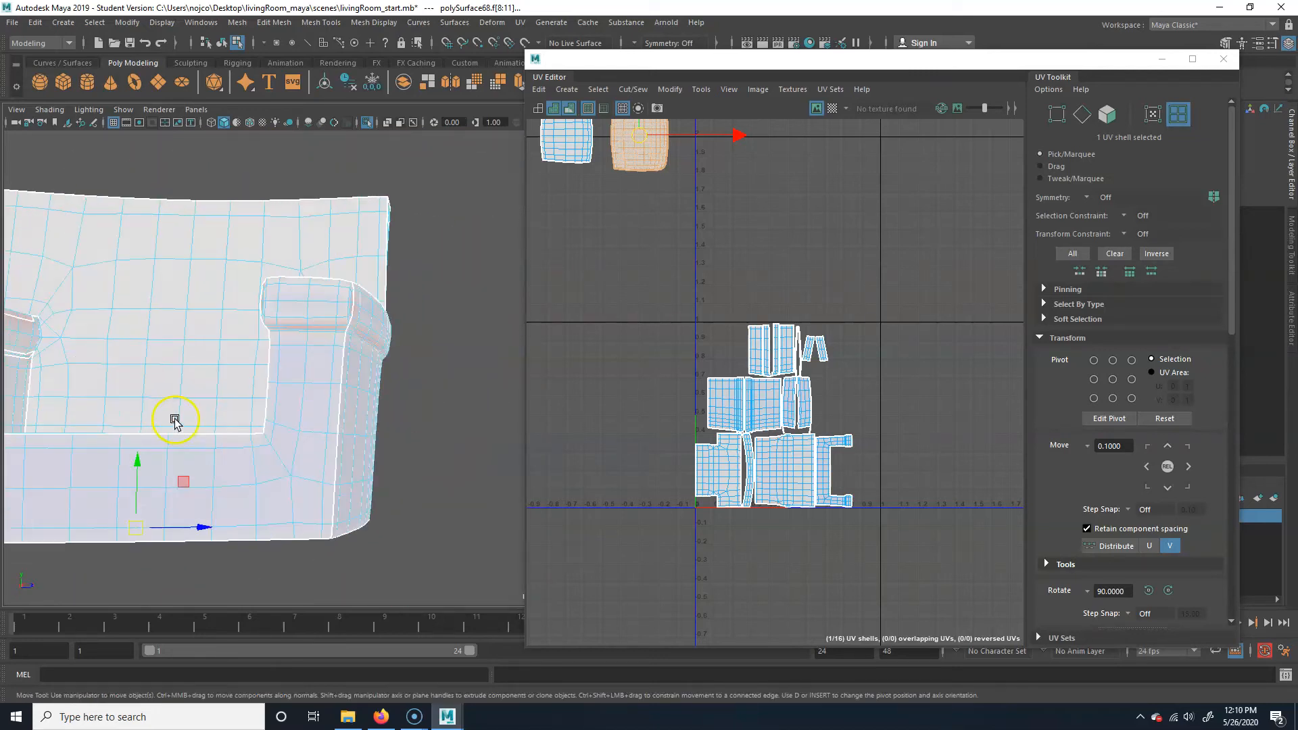
pyautogui.keyDown('alt'); pyautogui.moveTo(175, 421); pyautogui.dragTo(313, 411, button='middle'); pyautogui.keyUp('alt')
pyautogui.keyDown('alt'); pyautogui.moveTo(312, 411); pyautogui.dragTo(373, 318); pyautogui.keyUp('alt')
pyautogui.click(316, 439)
pyautogui.click(374, 318)
pyautogui.moveTo(760, 471); pyautogui.dragTo(743, 139)
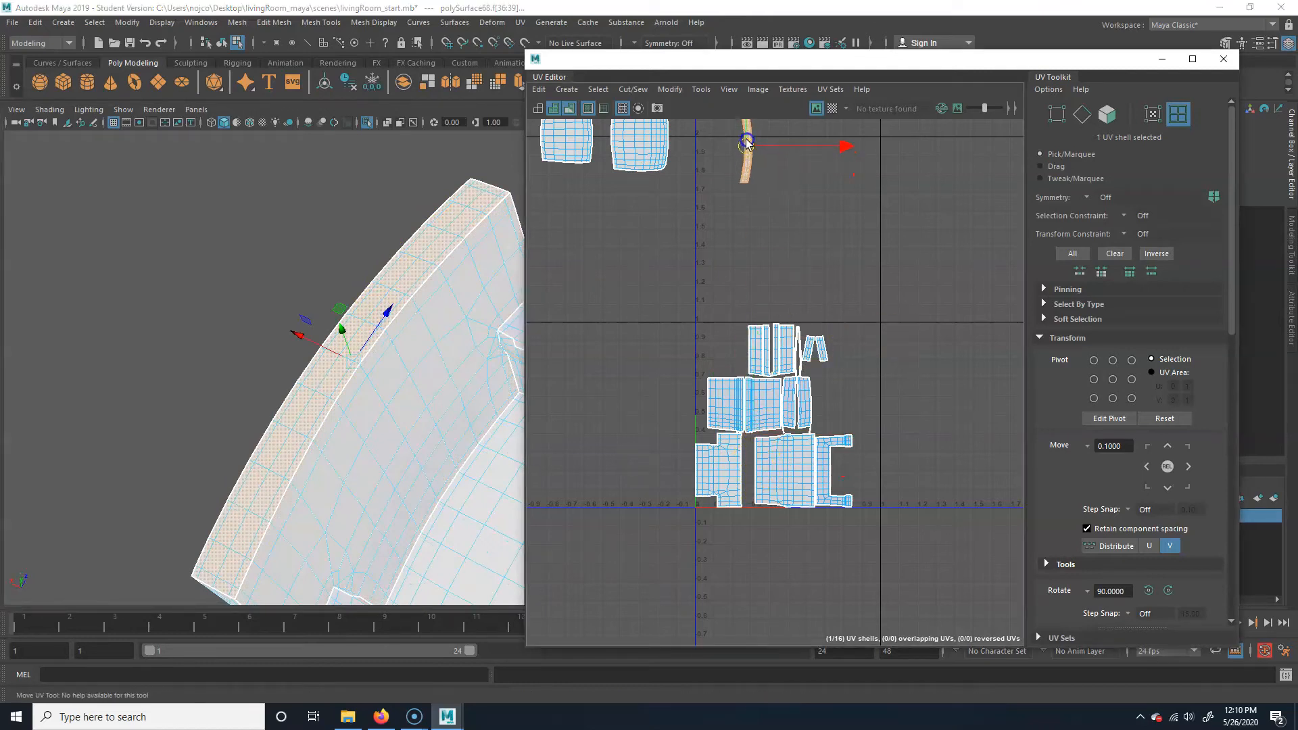
# - Examine the frame from the front and back to see how the backrest and arm shells meet
pyautogui.keyDown('alt'); pyautogui.moveTo(304, 420); pyautogui.dragTo(457, 386); pyautogui.keyUp('alt')
pyautogui.keyDown('alt'); pyautogui.moveTo(457, 386); pyautogui.dragTo(336, 489, button='middle'); pyautogui.keyUp('alt')
pyautogui.keyDown('alt'); pyautogui.moveTo(336, 490); pyautogui.dragTo(325, 458); pyautogui.keyUp('alt')
pyautogui.keyDown('alt'); pyautogui.moveTo(443, 455); pyautogui.dragTo(281, 426, button='middle'); pyautogui.keyUp('alt')
pyautogui.keyDown('alt'); pyautogui.moveTo(281, 426); pyautogui.dragTo(333, 368); pyautogui.keyUp('alt')
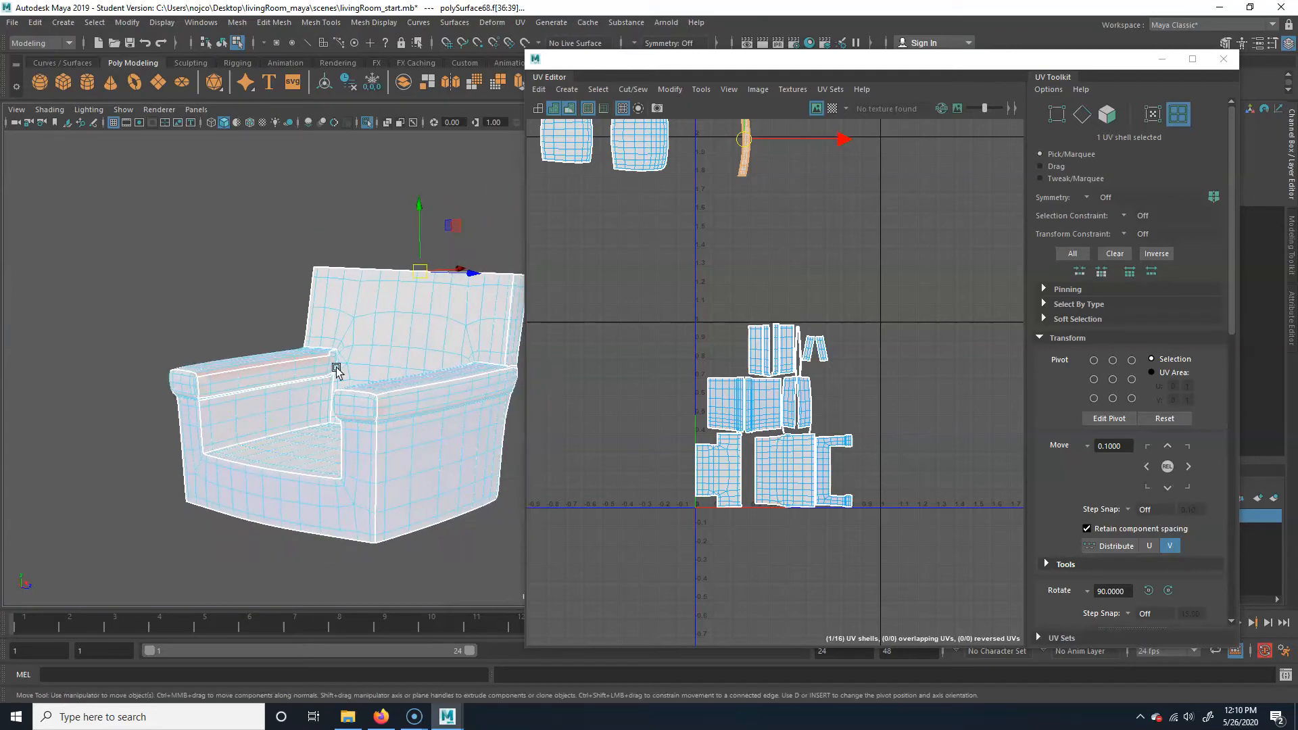
pyautogui.keyDown('alt'); pyautogui.moveTo(333, 368); pyautogui.dragTo(426, 411, button='right'); pyautogui.keyUp('alt')
pyautogui.keyDown('alt'); pyautogui.moveTo(426, 411); pyautogui.dragTo(397, 451, button='middle'); pyautogui.keyUp('alt')
pyautogui.keyDown('alt'); pyautogui.moveTo(397, 452); pyautogui.dragTo(334, 440); pyautogui.keyUp('alt')
pyautogui.keyDown('alt'); pyautogui.moveTo(333, 440); pyautogui.dragTo(339, 455, button='right'); pyautogui.keyUp('alt')
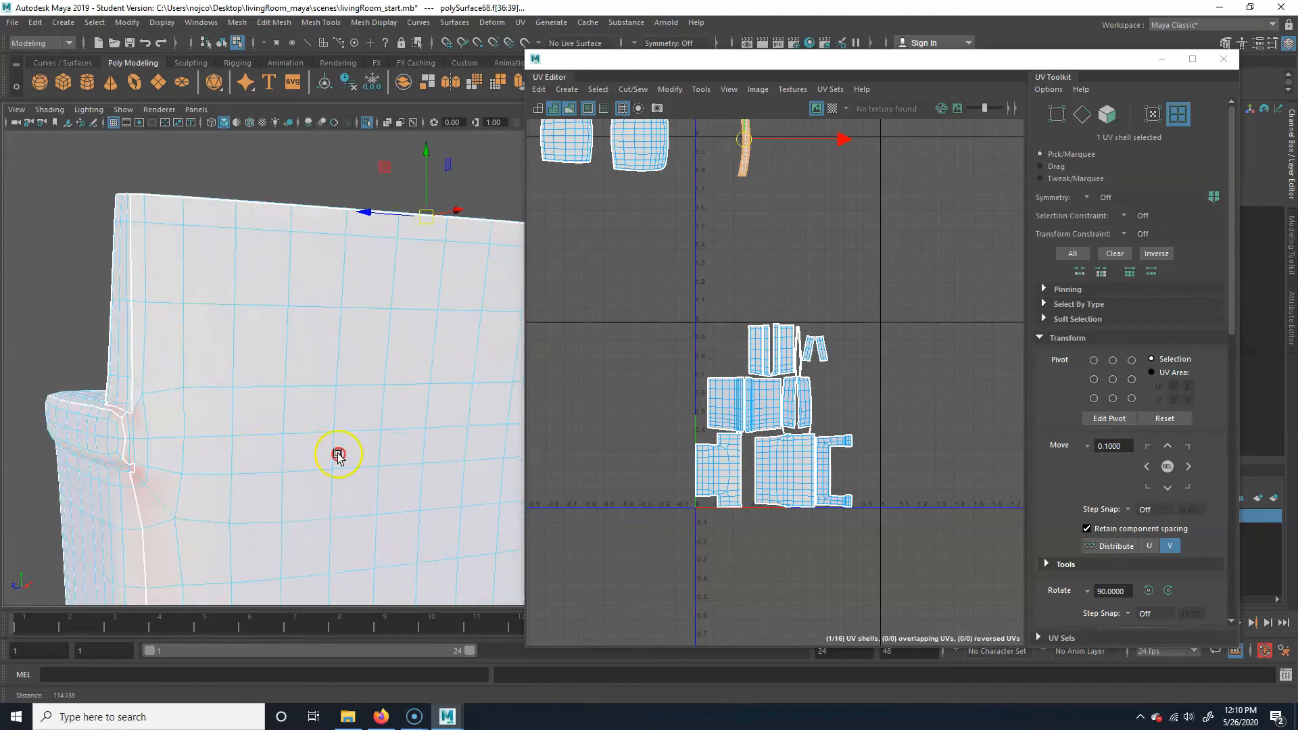
pyautogui.keyDown('alt'); pyautogui.moveTo(339, 455); pyautogui.dragTo(432, 371, button='middle'); pyautogui.keyUp('alt')
pyautogui.keyDown('alt'); pyautogui.moveTo(432, 371); pyautogui.dragTo(274, 415); pyautogui.keyUp('alt')
pyautogui.keyDown('alt'); pyautogui.moveTo(380, 411); pyautogui.dragTo(302, 466, button='middle'); pyautogui.keyUp('alt')
pyautogui.keyDown('alt'); pyautogui.moveTo(302, 467); pyautogui.dragTo(298, 390, button='right'); pyautogui.keyUp('alt')
pyautogui.keyDown('alt'); pyautogui.moveTo(298, 390); pyautogui.dragTo(187, 392, button='middle'); pyautogui.keyUp('alt')
# - Switch to edge selection and examine the seam from the arm's rear end down the back corner to the underside
pyautogui.moveTo(335, 397); pyautogui.dragTo(334, 357, button='right')
pyautogui.keyDown('alt'); pyautogui.moveTo(255, 346); pyautogui.dragTo(353, 305, button='middle'); pyautogui.keyUp('alt')
pyautogui.keyDown('alt'); pyautogui.moveTo(137, 373); pyautogui.dragTo(325, 362, button='right'); pyautogui.keyUp('alt')
pyautogui.keyDown('alt'); pyautogui.moveTo(338, 359); pyautogui.dragTo(430, 359, button='middle'); pyautogui.keyUp('alt')
pyautogui.keyDown('alt'); pyautogui.moveTo(217, 383); pyautogui.dragTo(253, 389, button='middle'); pyautogui.keyUp('alt')
pyautogui.keyDown('alt'); pyautogui.moveTo(203, 395); pyautogui.dragTo(345, 426, button='right'); pyautogui.keyUp('alt')
pyautogui.keyDown('alt'); pyautogui.moveTo(345, 426); pyautogui.dragTo(429, 377, button='middle'); pyautogui.keyUp('alt')
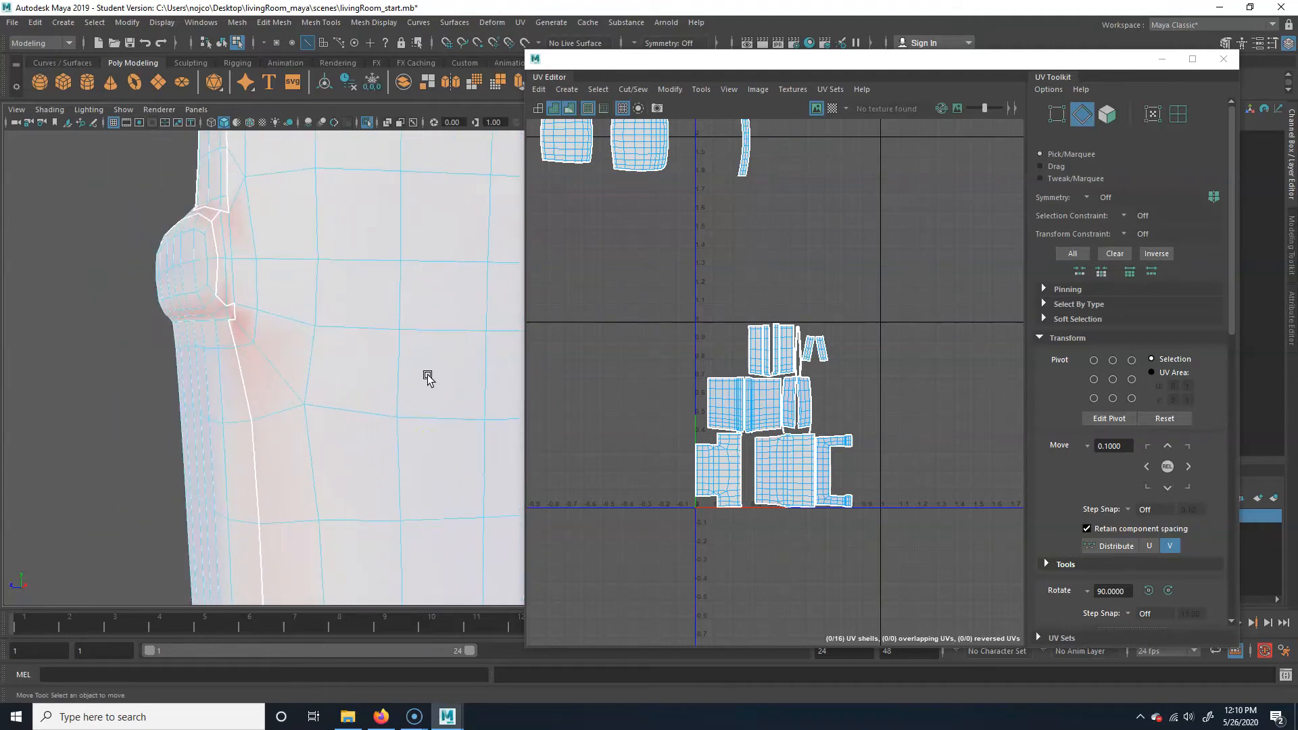
pyautogui.keyDown('alt'); pyautogui.moveTo(428, 379); pyautogui.dragTo(377, 438, button='right'); pyautogui.keyUp('alt')
pyautogui.keyDown('alt'); pyautogui.moveTo(376, 437); pyautogui.dragTo(400, 315, button='middle'); pyautogui.keyUp('alt')
pyautogui.keyDown('alt'); pyautogui.moveTo(346, 508); pyautogui.dragTo(483, 475); pyautogui.keyUp('alt')
pyautogui.keyDown('alt'); pyautogui.moveTo(413, 473); pyautogui.dragTo(391, 487, button='right'); pyautogui.keyUp('alt')
pyautogui.keyDown('alt'); pyautogui.moveTo(391, 487); pyautogui.dragTo(370, 328, button='middle'); pyautogui.keyUp('alt')
pyautogui.keyDown('alt'); pyautogui.moveTo(371, 328); pyautogui.dragTo(350, 372); pyautogui.keyUp('alt')
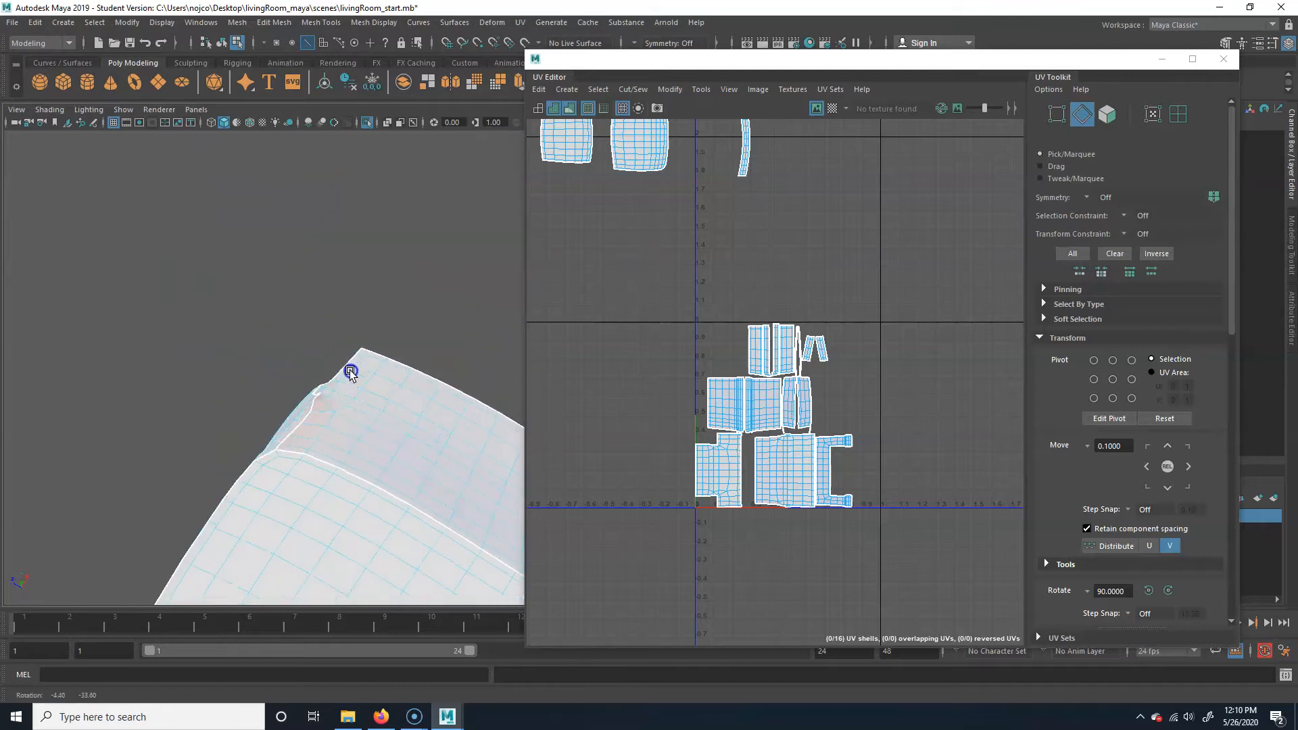
pyautogui.keyDown('alt'); pyautogui.moveTo(397, 415); pyautogui.dragTo(463, 388, button='middle'); pyautogui.keyUp('alt')
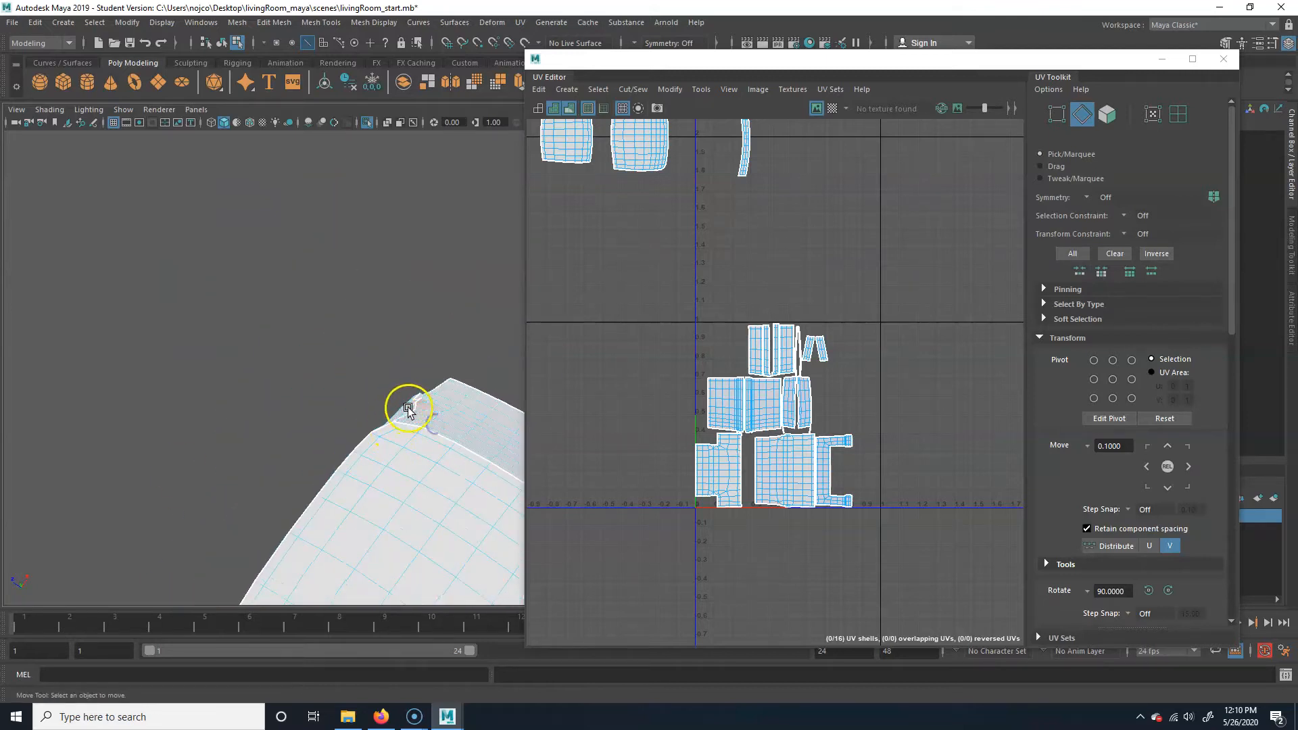
pyautogui.keyDown('alt'); pyautogui.moveTo(409, 409); pyautogui.dragTo(403, 460); pyautogui.keyUp('alt')
pyautogui.keyDown('alt'); pyautogui.moveTo(403, 460); pyautogui.dragTo(432, 444, button='middle'); pyautogui.keyUp('alt')
pyautogui.keyDown('alt'); pyautogui.moveTo(447, 435); pyautogui.dragTo(481, 493); pyautogui.keyUp('alt')
pyautogui.keyDown('alt'); pyautogui.moveTo(480, 493); pyautogui.dragTo(408, 369, button='middle'); pyautogui.keyUp('alt')
pyautogui.keyDown('alt'); pyautogui.moveTo(408, 369); pyautogui.dragTo(408, 382); pyautogui.keyUp('alt')
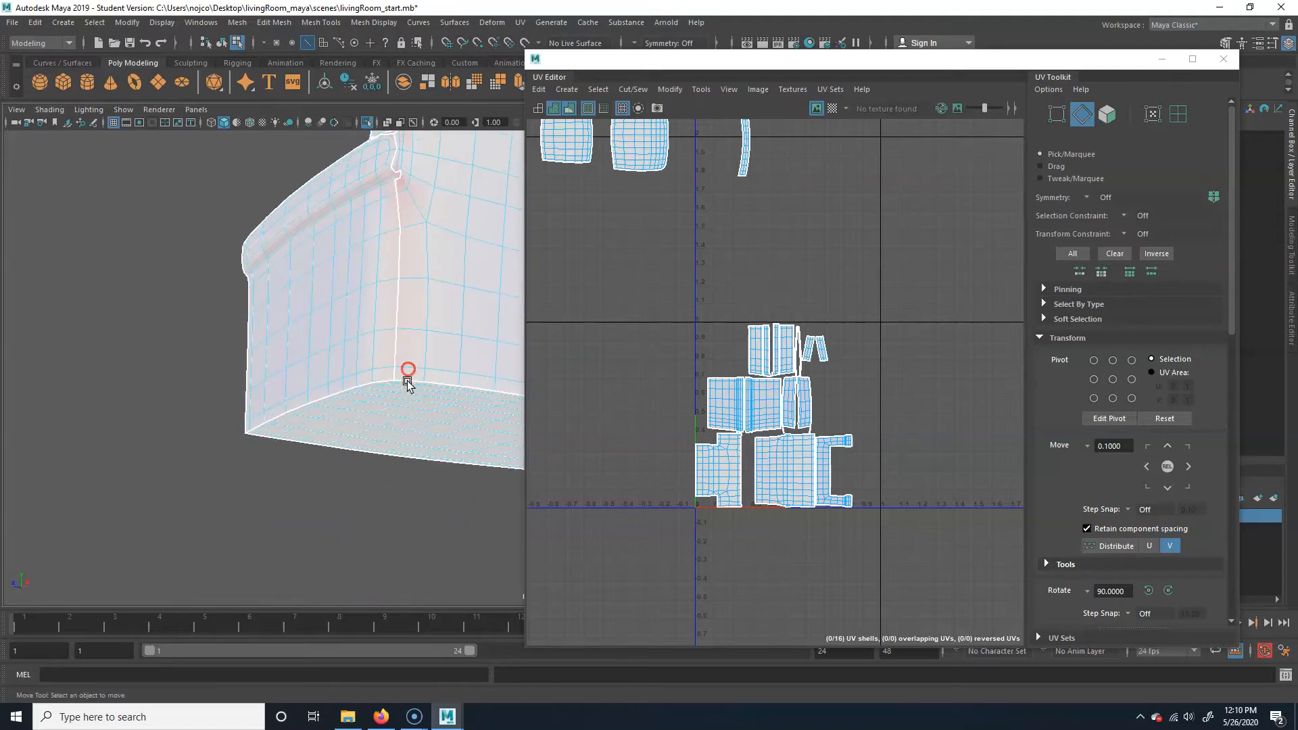
pyautogui.keyDown('alt'); pyautogui.moveTo(430, 207); pyautogui.dragTo(403, 465, button='middle'); pyautogui.keyUp('alt')
pyautogui.keyDown('alt'); pyautogui.moveTo(243, 472); pyautogui.dragTo(279, 417, button='right'); pyautogui.keyUp('alt')
pyautogui.keyDown('alt'); pyautogui.moveTo(279, 418); pyautogui.dragTo(260, 321, button='middle'); pyautogui.keyUp('alt')
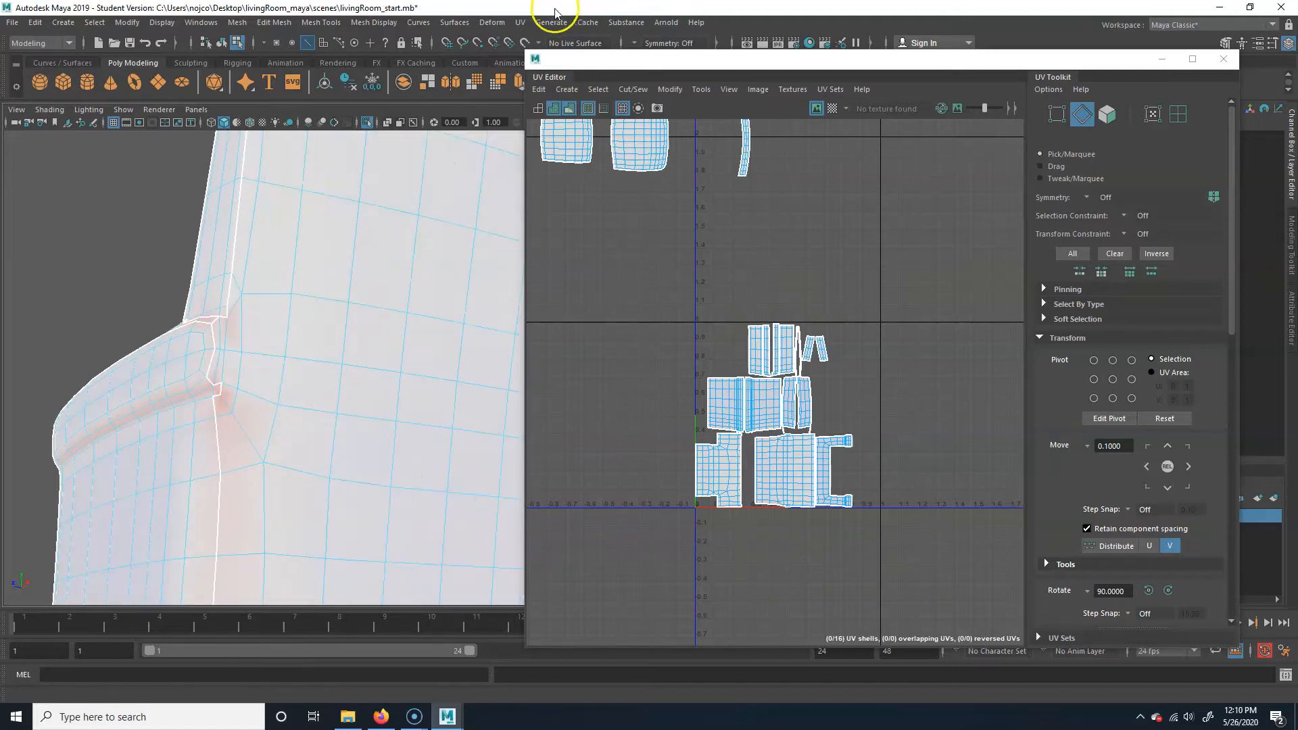
# - Set symmetry to Object X, test it by selecting a vertex on the frame's back, and return to object mode
pyautogui.click(635, 41)
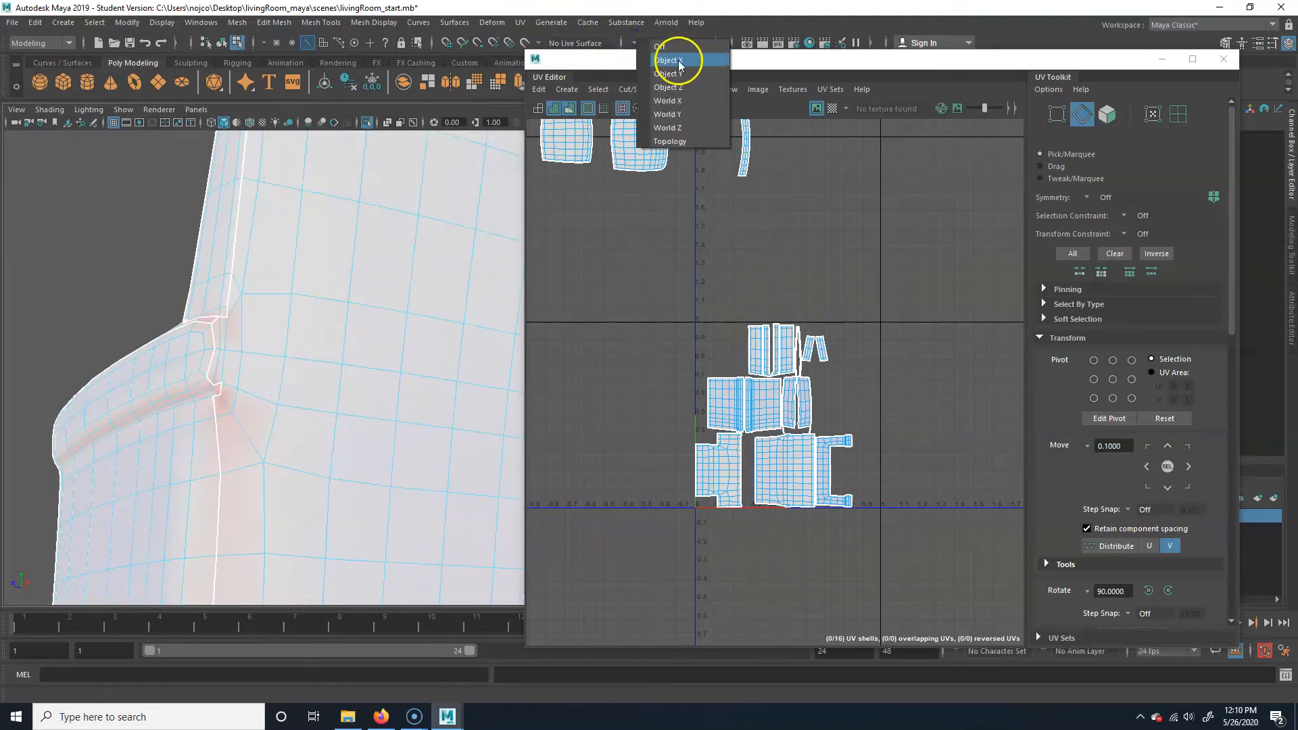
pyautogui.click(678, 61)
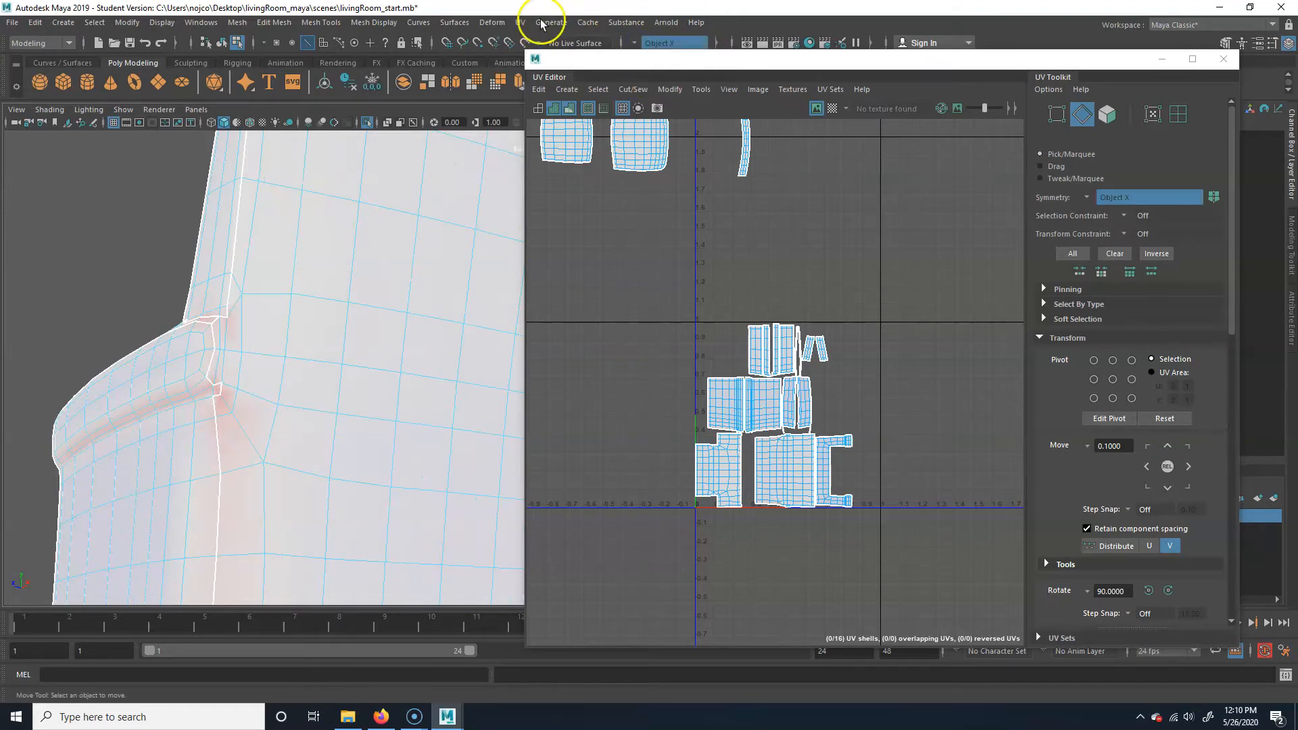
pyautogui.keyDown('alt'); pyautogui.moveTo(357, 405); pyautogui.dragTo(188, 293, button='right'); pyautogui.keyUp('alt')
pyautogui.click(174, 298)
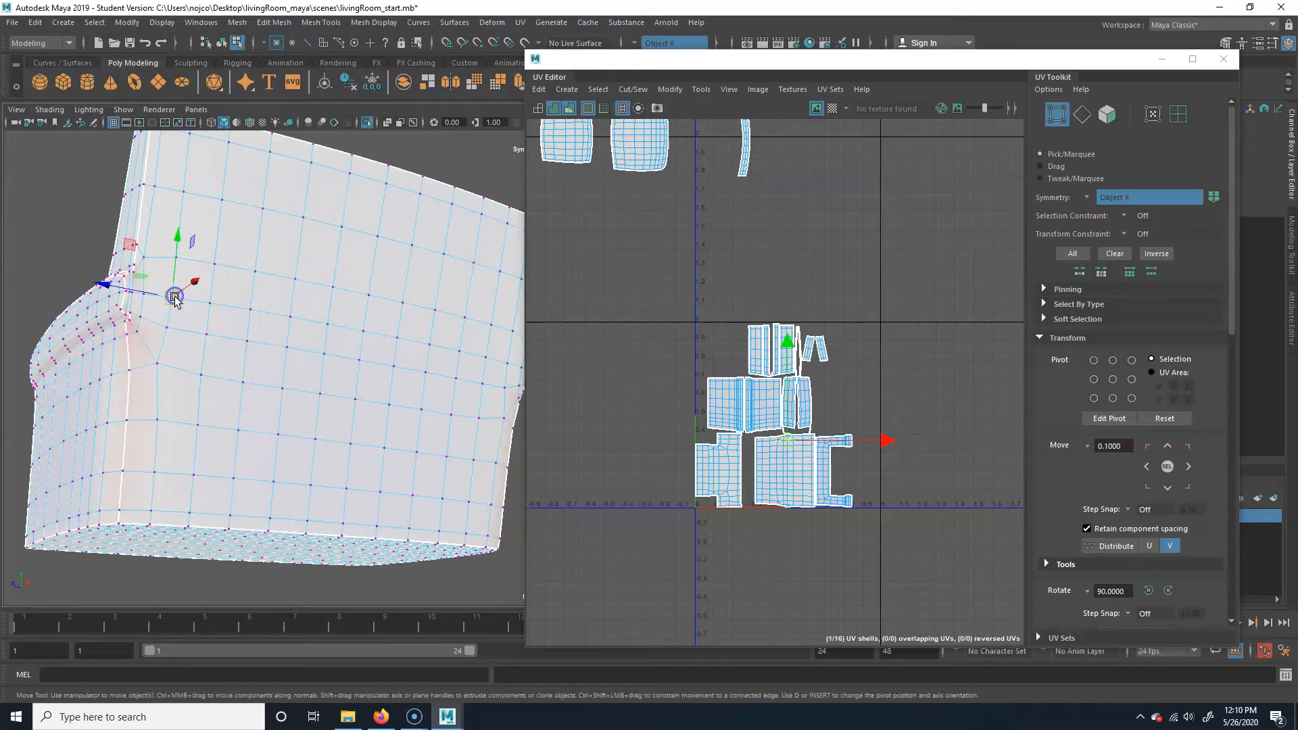
pyautogui.keyDown('alt'); pyautogui.moveTo(446, 406); pyautogui.dragTo(385, 431, button='right'); pyautogui.keyUp('alt')
pyautogui.keyDown('alt'); pyautogui.moveTo(385, 431); pyautogui.dragTo(443, 256); pyautogui.keyUp('alt')
pyautogui.press('F8')
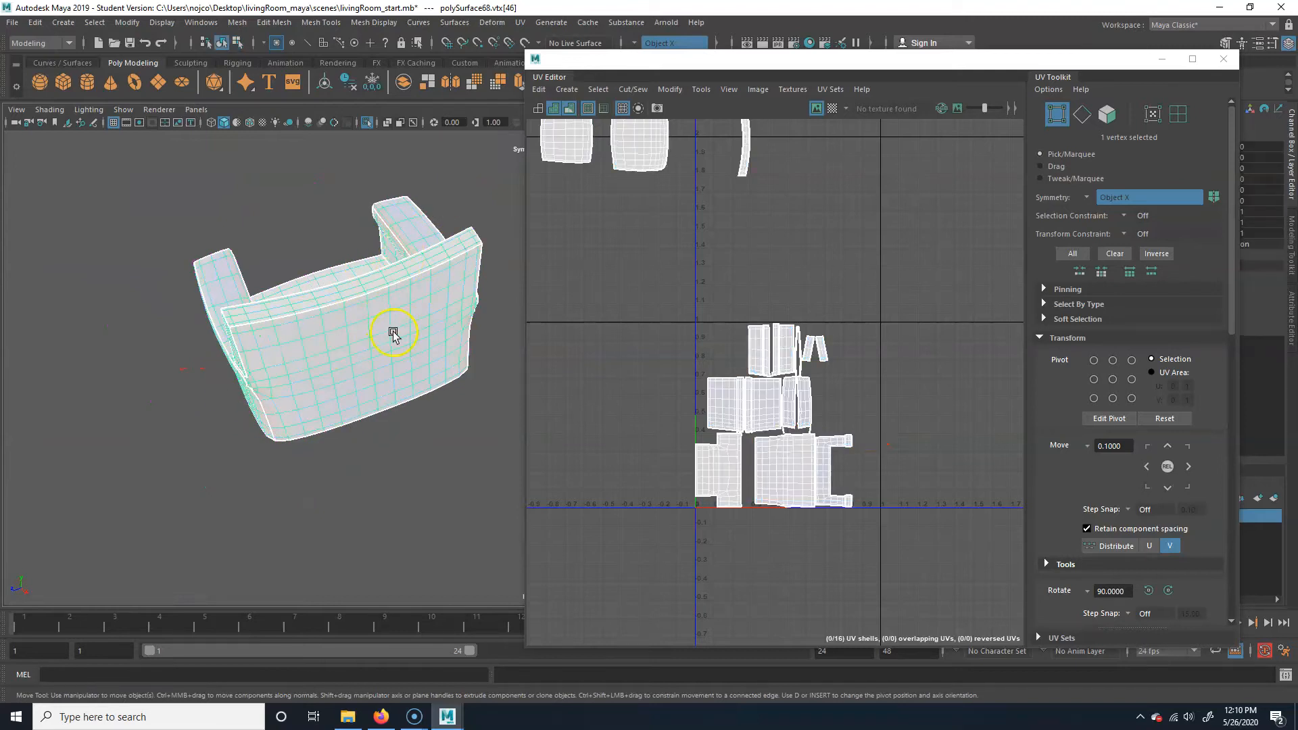
# - Delete the history, freeze the frame's transformations and center its pivot
pyautogui.click(37, 22)
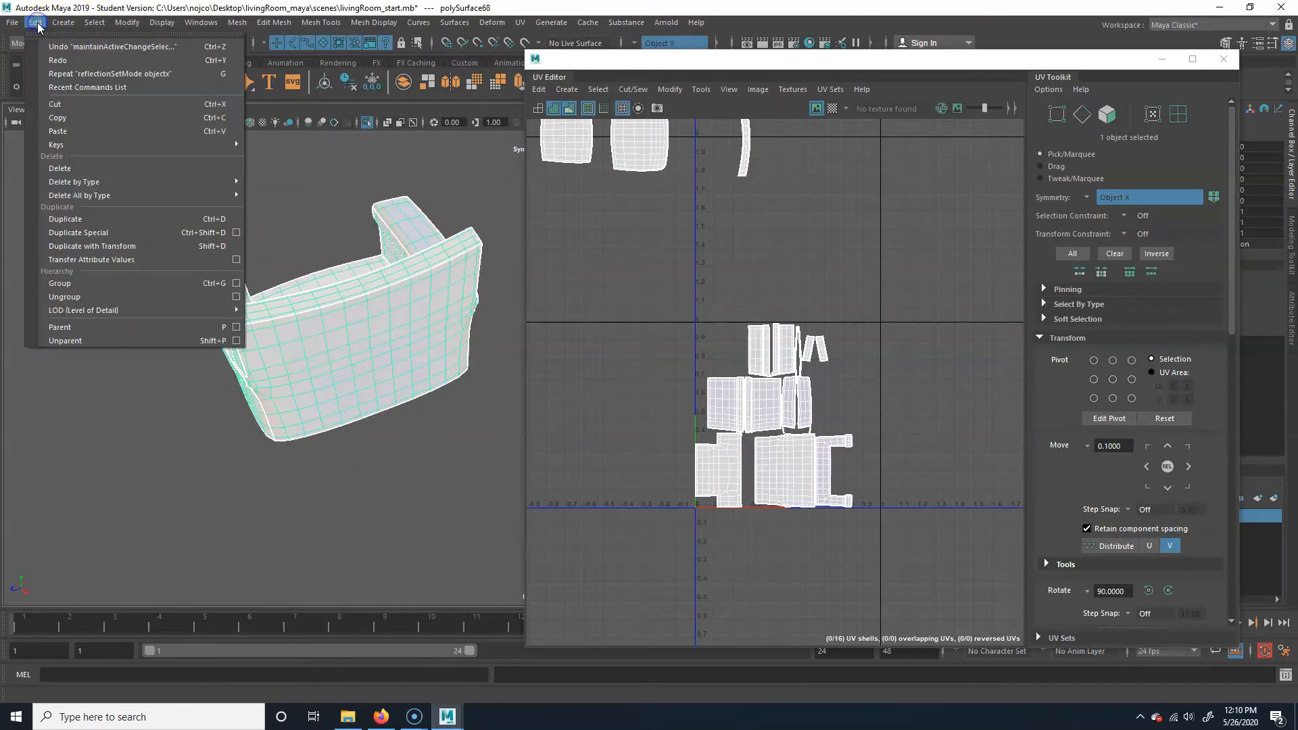
pyautogui.moveTo(93, 196)
pyautogui.click(332, 208)
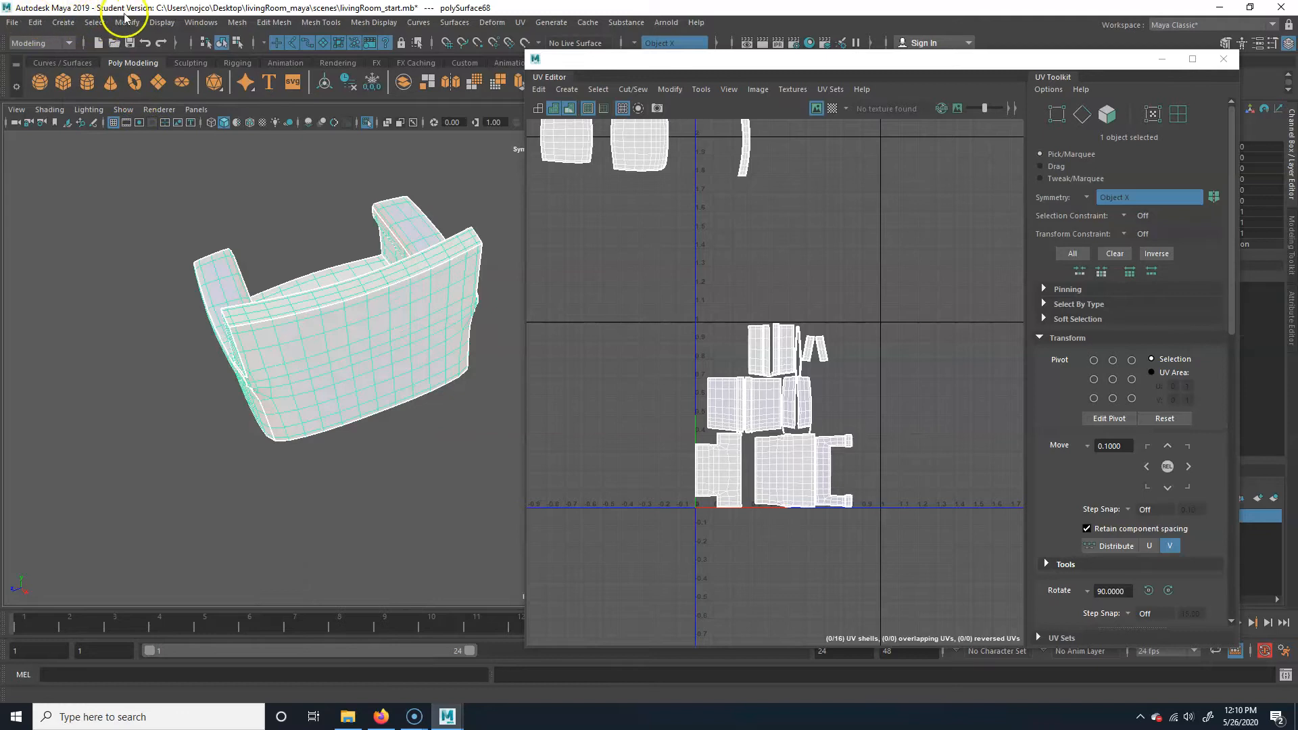
pyautogui.click(126, 21)
pyautogui.click(175, 84)
pyautogui.click(134, 24)
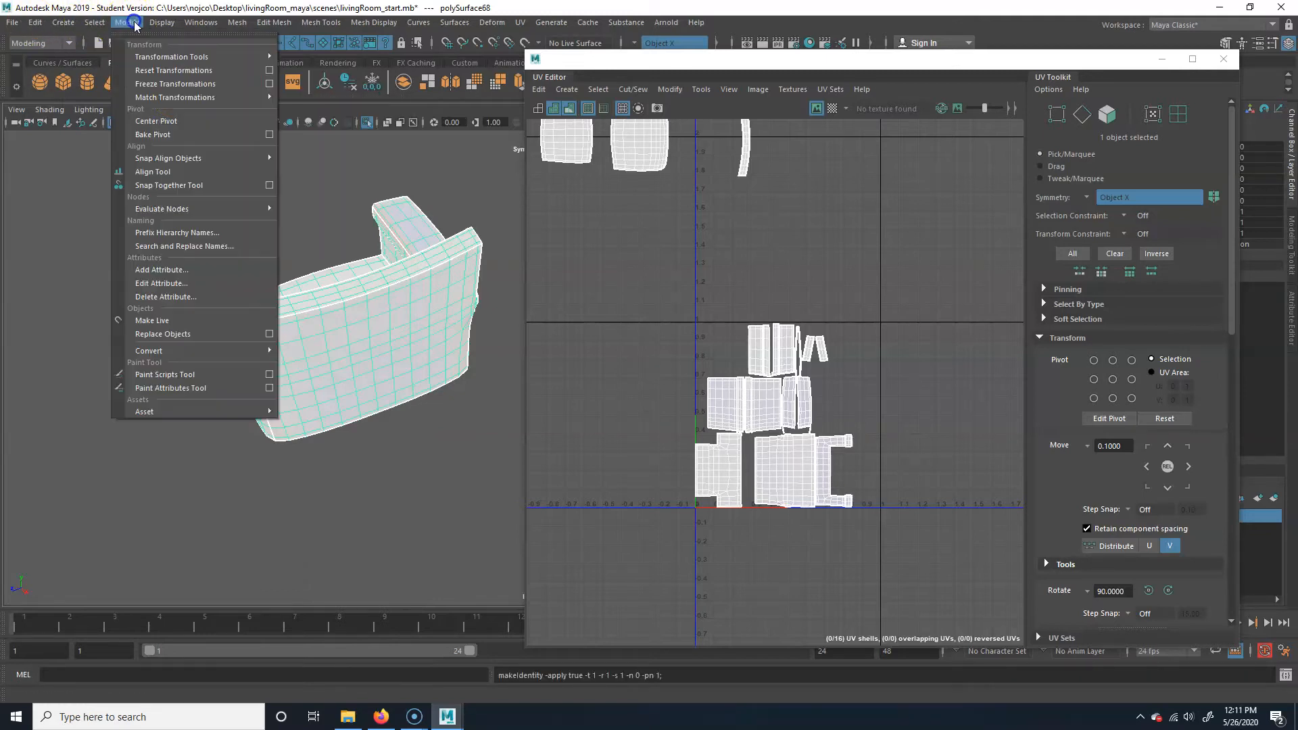
pyautogui.click(127, 22)
pyautogui.click(130, 27)
pyautogui.click(184, 122)
pyautogui.keyDown('alt'); pyautogui.moveTo(359, 341); pyautogui.dragTo(404, 267); pyautogui.keyUp('alt')
# - Try moving the vertices at the backrest's lower corner with Object X symmetry, and undo the move
pyautogui.moveTo(399, 319); pyautogui.dragTo(285, 363, button='right')
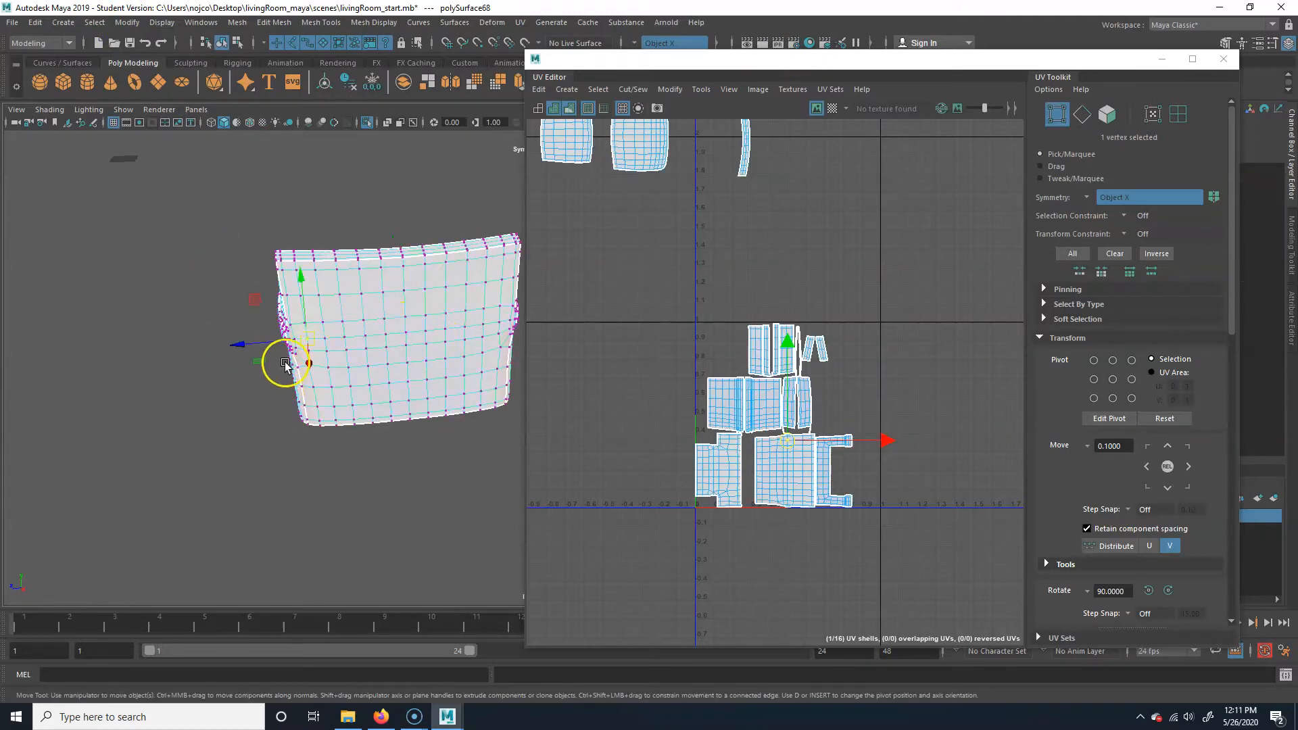
pyautogui.moveTo(282, 436); pyautogui.dragTo(356, 336)
pyautogui.moveTo(356, 333); pyautogui.dragTo(340, 326, button='right')
pyautogui.moveTo(144, 464); pyautogui.dragTo(249, 349)
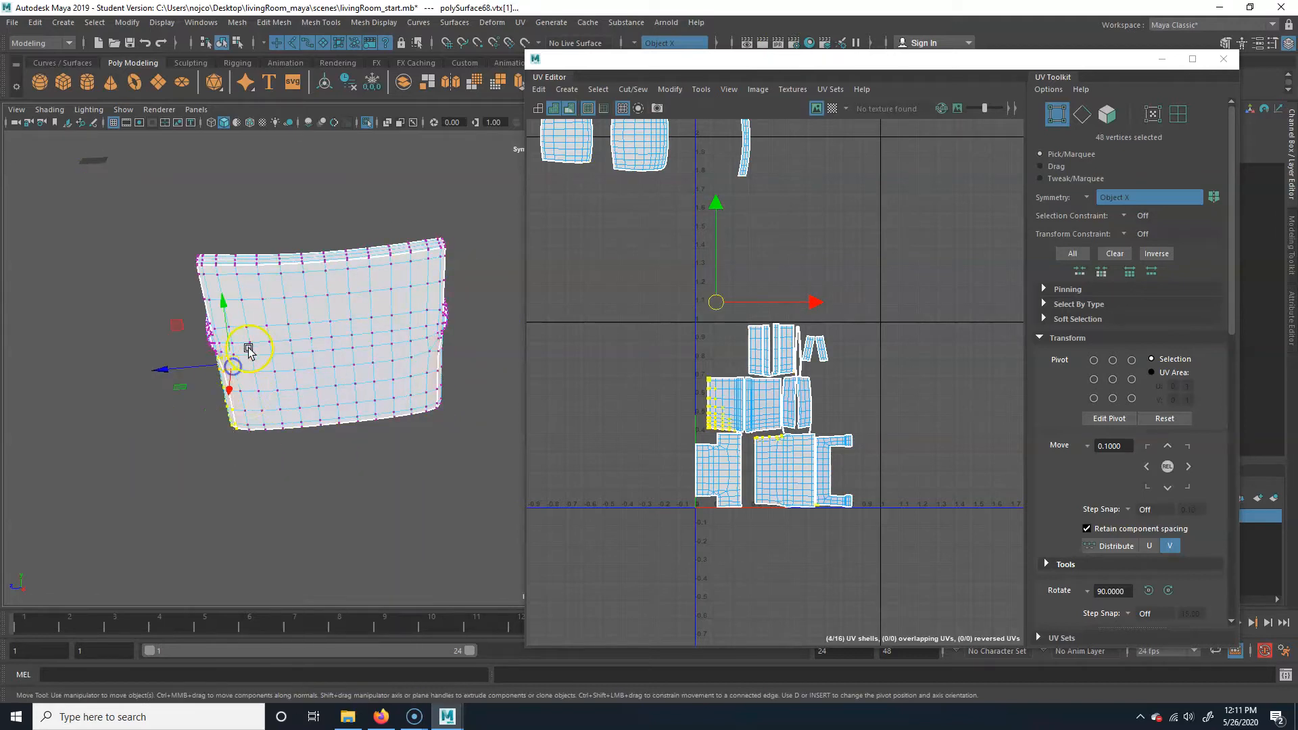
pyautogui.moveTo(316, 392); pyautogui.dragTo(236, 331, button='right')
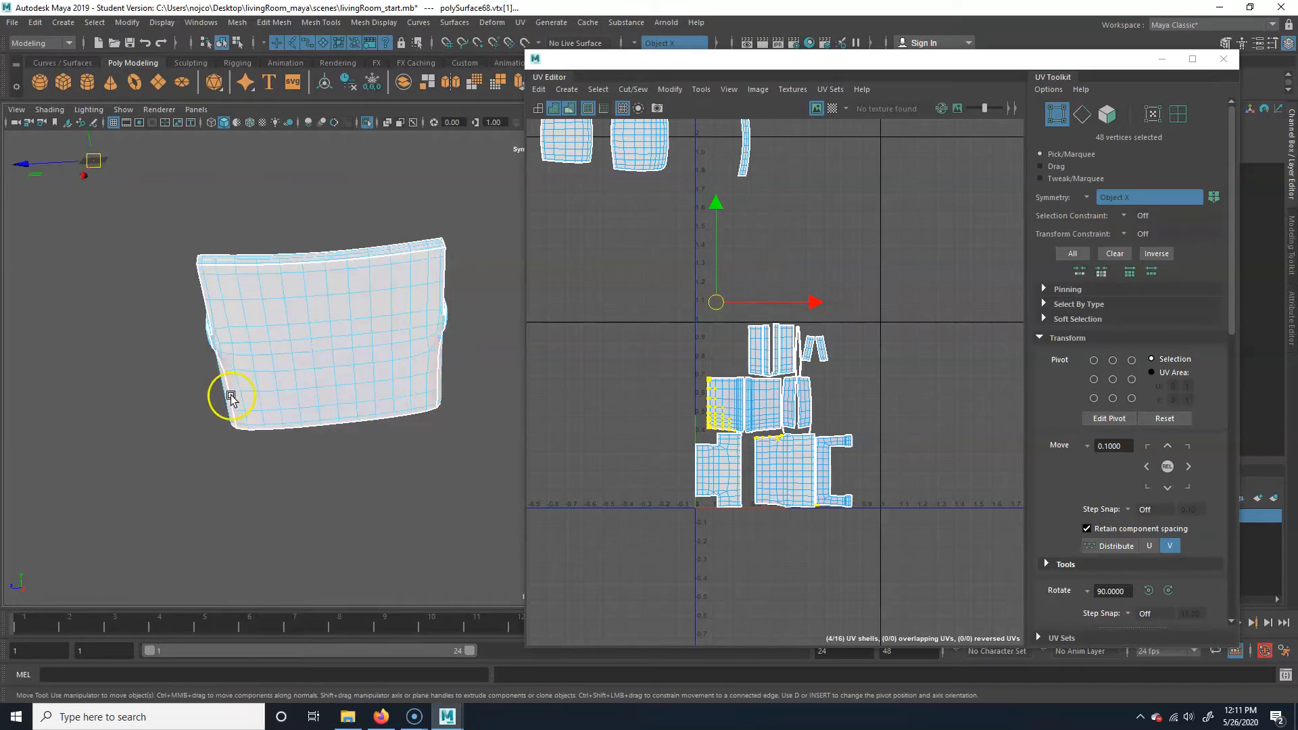
pyautogui.click(237, 454)
pyautogui.moveTo(194, 443); pyautogui.dragTo(80, 328)
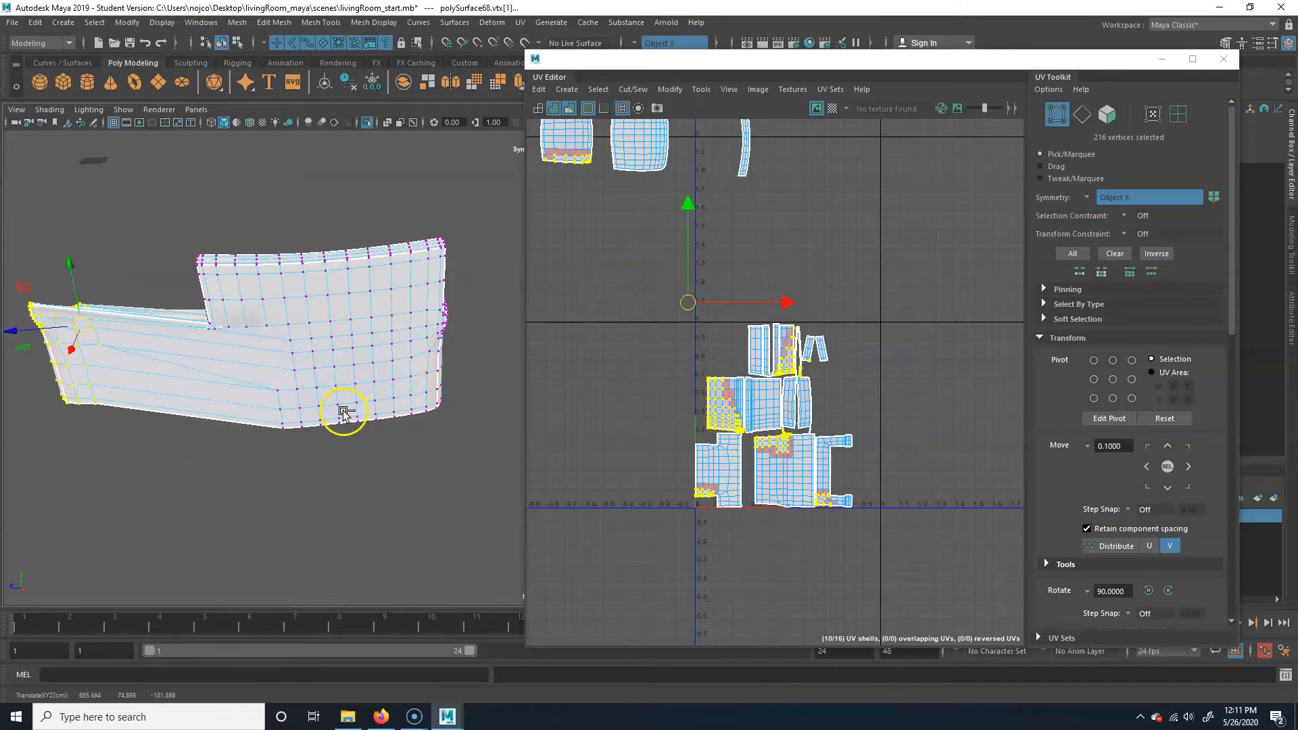
pyautogui.hotkey('ctrl', 'z')
# - Turn symmetry off and clear the vertex selection on the frame
pyautogui.click(635, 43)
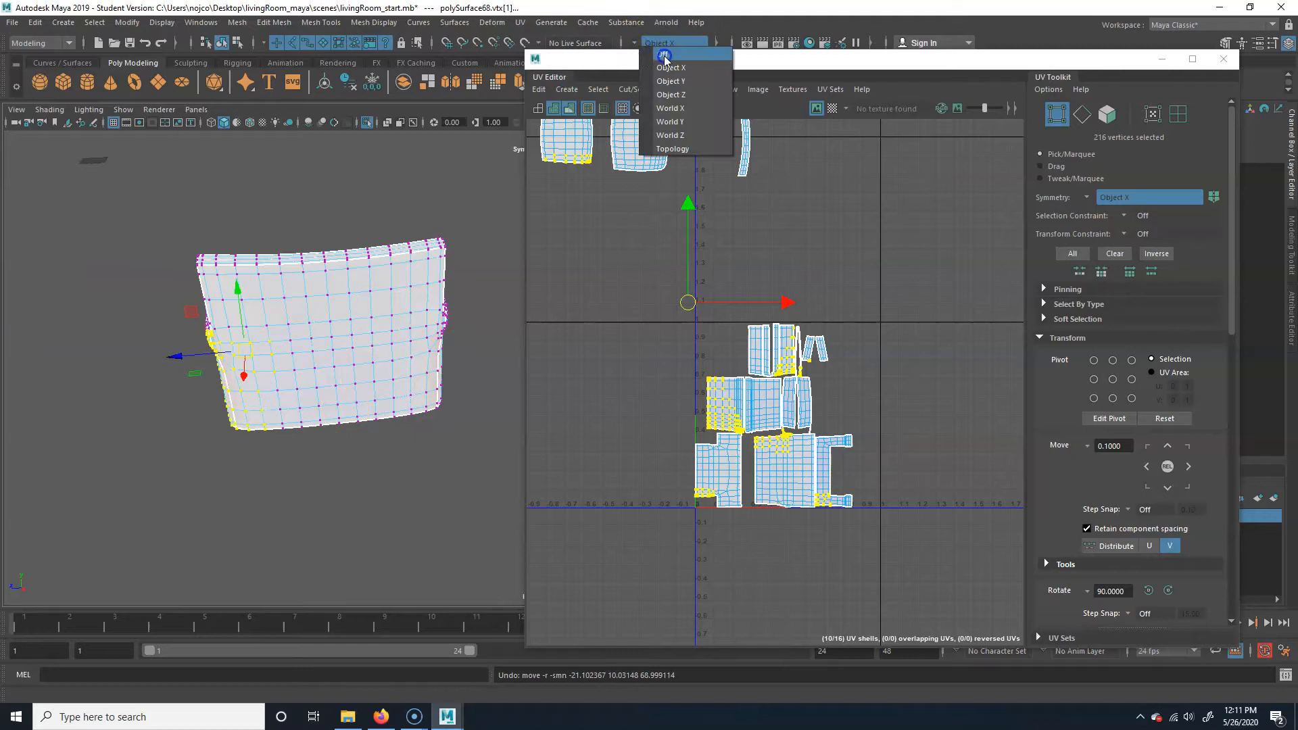
pyautogui.click(665, 56)
pyautogui.scroll(3, 427, 358)
pyautogui.click(232, 344)
pyautogui.keyDown('alt'); pyautogui.moveTo(252, 420); pyautogui.dragTo(335, 398); pyautogui.keyUp('alt')
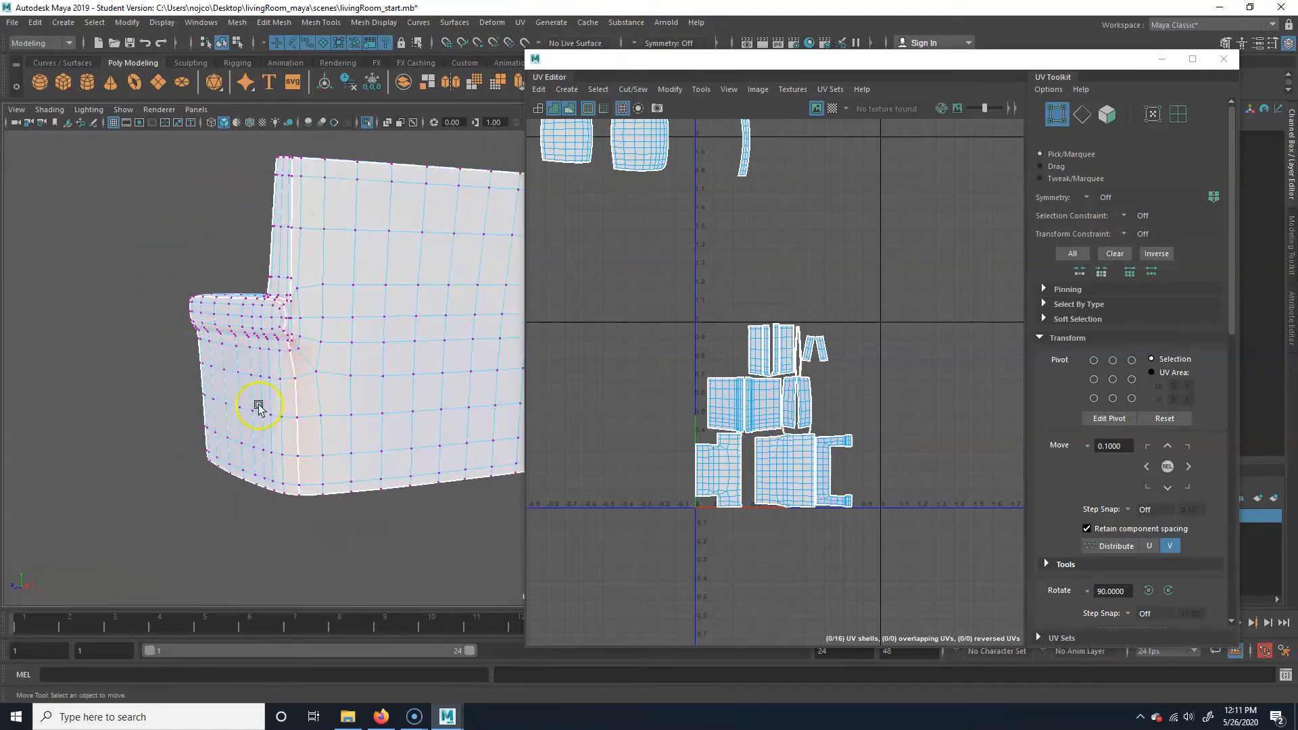
# - Switch to edge selection and examine from several angles the jagged UV seam where the armrest meets the frame's back
pyautogui.keyDown('alt'); pyautogui.moveTo(176, 360); pyautogui.dragTo(411, 340, button='right'); pyautogui.keyUp('alt')
pyautogui.keyDown('alt'); pyautogui.moveTo(303, 375); pyautogui.dragTo(313, 455); pyautogui.keyUp('alt')
pyautogui.keyDown('alt'); pyautogui.moveTo(298, 201); pyautogui.dragTo(203, 434); pyautogui.keyUp('alt')
pyautogui.keyDown('alt'); pyautogui.moveTo(203, 434); pyautogui.dragTo(461, 382, button='right'); pyautogui.keyUp('alt')
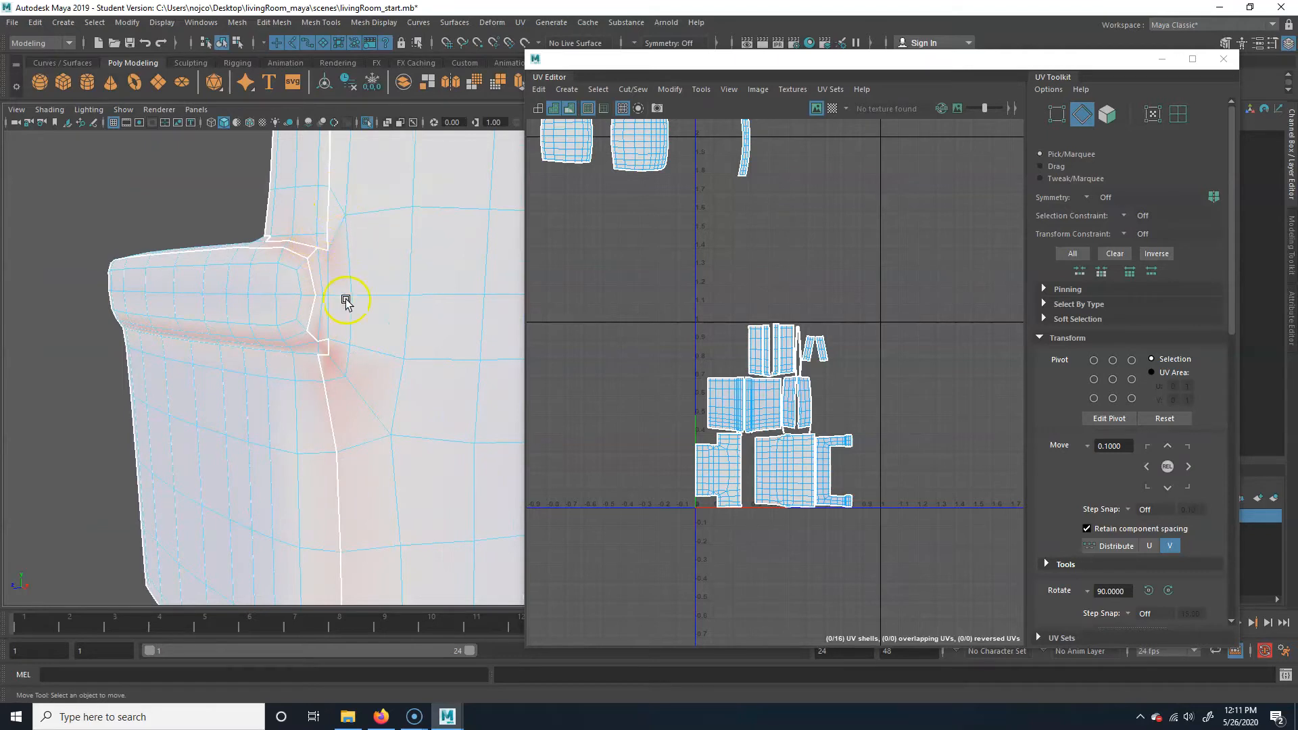
pyautogui.keyDown('alt'); pyautogui.moveTo(422, 250); pyautogui.dragTo(336, 211, button='right'); pyautogui.keyUp('alt')
pyautogui.keyDown('alt'); pyautogui.moveTo(336, 212); pyautogui.dragTo(367, 451); pyautogui.keyUp('alt')
pyautogui.keyDown('alt'); pyautogui.moveTo(368, 450); pyautogui.dragTo(261, 397, button='right'); pyautogui.keyUp('alt')
pyautogui.keyDown('alt'); pyautogui.moveTo(261, 397); pyautogui.dragTo(415, 276); pyautogui.keyUp('alt')
pyautogui.keyDown('alt'); pyautogui.moveTo(416, 276); pyautogui.dragTo(559, 286, button='right'); pyautogui.keyUp('alt')
pyautogui.keyDown('alt'); pyautogui.moveTo(559, 287); pyautogui.dragTo(520, 192); pyautogui.keyUp('alt')
pyautogui.keyDown('alt'); pyautogui.moveTo(368, 467); pyautogui.dragTo(237, 380); pyautogui.keyUp('alt')
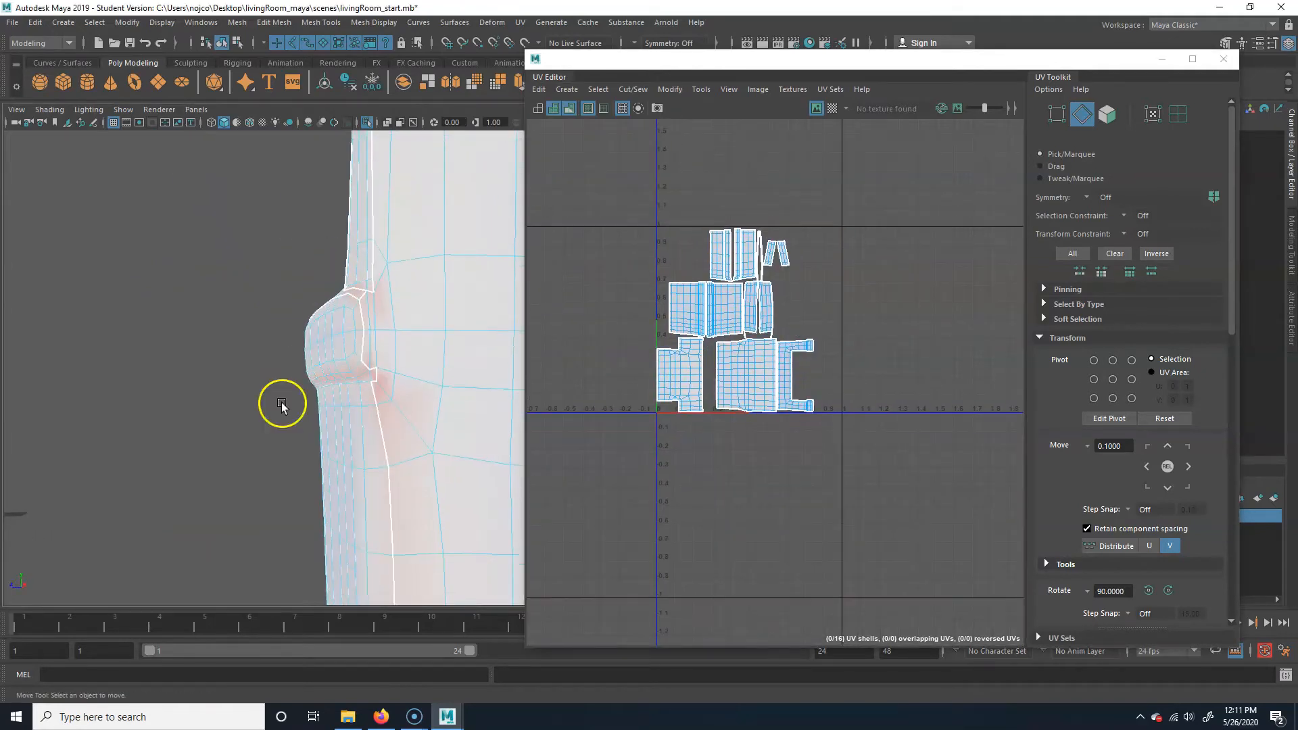
pyautogui.keyDown('alt'); pyautogui.moveTo(284, 406); pyautogui.dragTo(260, 350, button='middle'); pyautogui.keyUp('alt')
pyautogui.moveTo(366, 355)
pyautogui.keyDown('alt'); pyautogui.mouseDown()
pyautogui.moveTo(287, 318)
pyautogui.moveTo(189, 313)
pyautogui.moveTo(336, 331)
pyautogui.moveTo(357, 347)
pyautogui.mouseUp(); pyautogui.keyUp('alt')
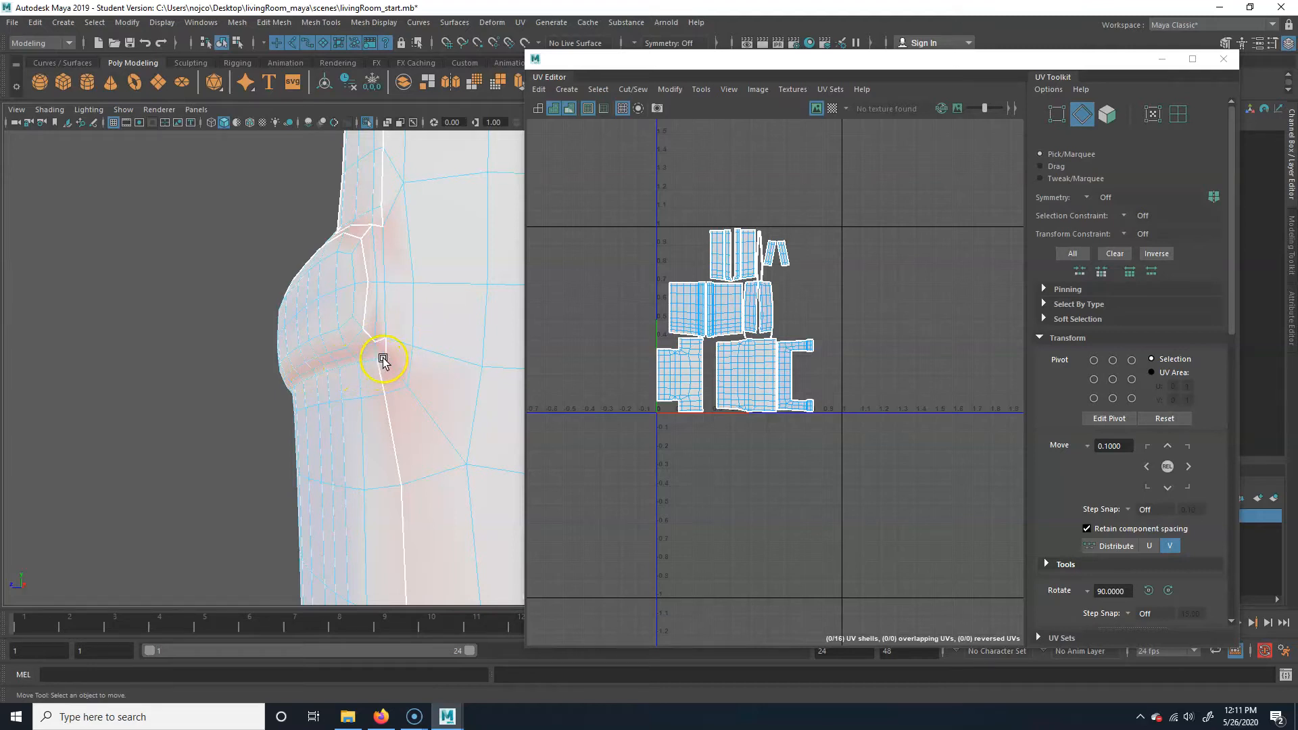
# - Select the four vertical edges on the frame's back beside the jagged seams at both armrests for seam editing
pyautogui.click(387, 308)
pyautogui.press('q')
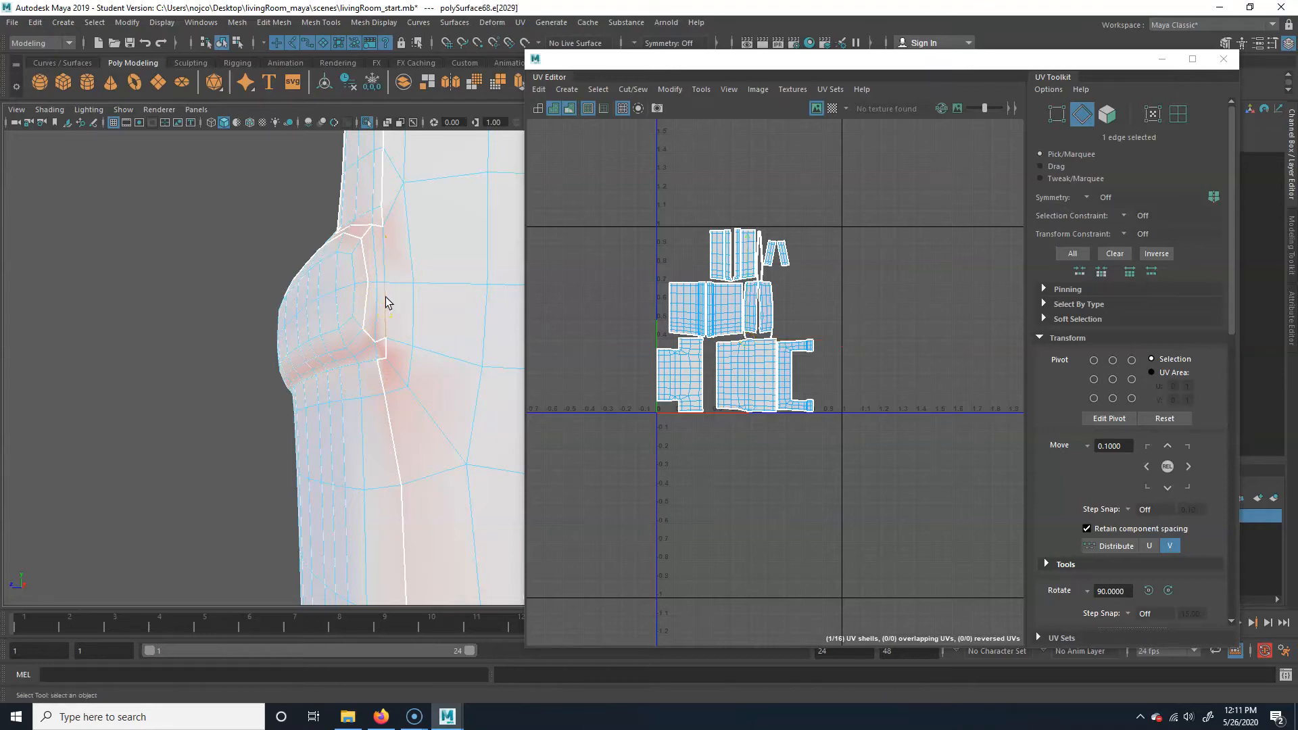
pyautogui.keyDown('alt'); pyautogui.moveTo(417, 342); pyautogui.dragTo(179, 371, button='right'); pyautogui.keyUp('alt')
pyautogui.keyDown('alt'); pyautogui.moveTo(178, 371); pyautogui.dragTo(296, 394); pyautogui.keyUp('alt')
pyautogui.keyDown('alt'); pyautogui.moveTo(296, 394); pyautogui.dragTo(205, 392, button='middle'); pyautogui.keyUp('alt')
pyautogui.keyDown('alt'); pyautogui.moveTo(205, 392); pyautogui.dragTo(283, 391, button='right'); pyautogui.keyUp('alt')
pyautogui.keyDown('alt'); pyautogui.moveTo(171, 396); pyautogui.dragTo(230, 389, button='middle'); pyautogui.keyUp('alt')
pyautogui.keyDown('alt'); pyautogui.moveTo(230, 389); pyautogui.dragTo(378, 378, button='right'); pyautogui.keyUp('alt')
pyautogui.keyDown('alt'); pyautogui.moveTo(180, 428); pyautogui.dragTo(297, 369, button='middle'); pyautogui.keyUp('alt')
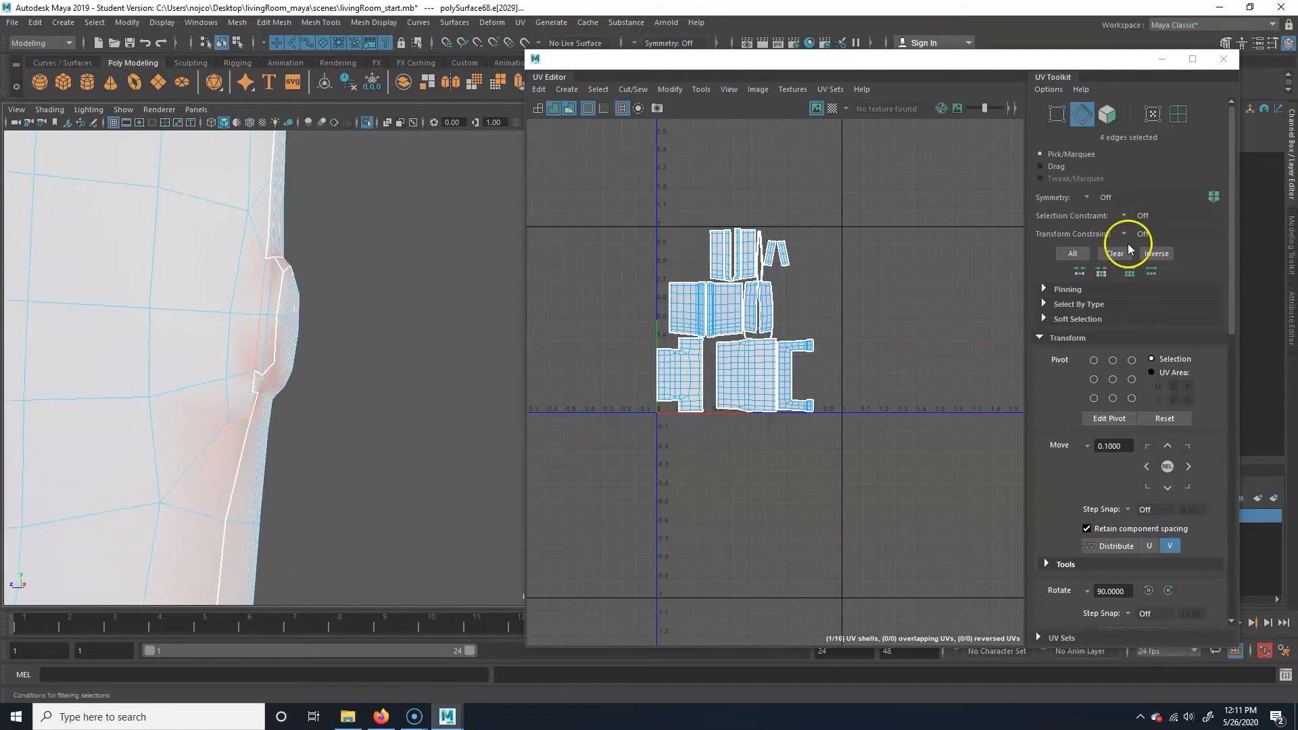
pyautogui.scroll(-5, 1103, 278)
pyautogui.scroll(-5, 1163, 354)
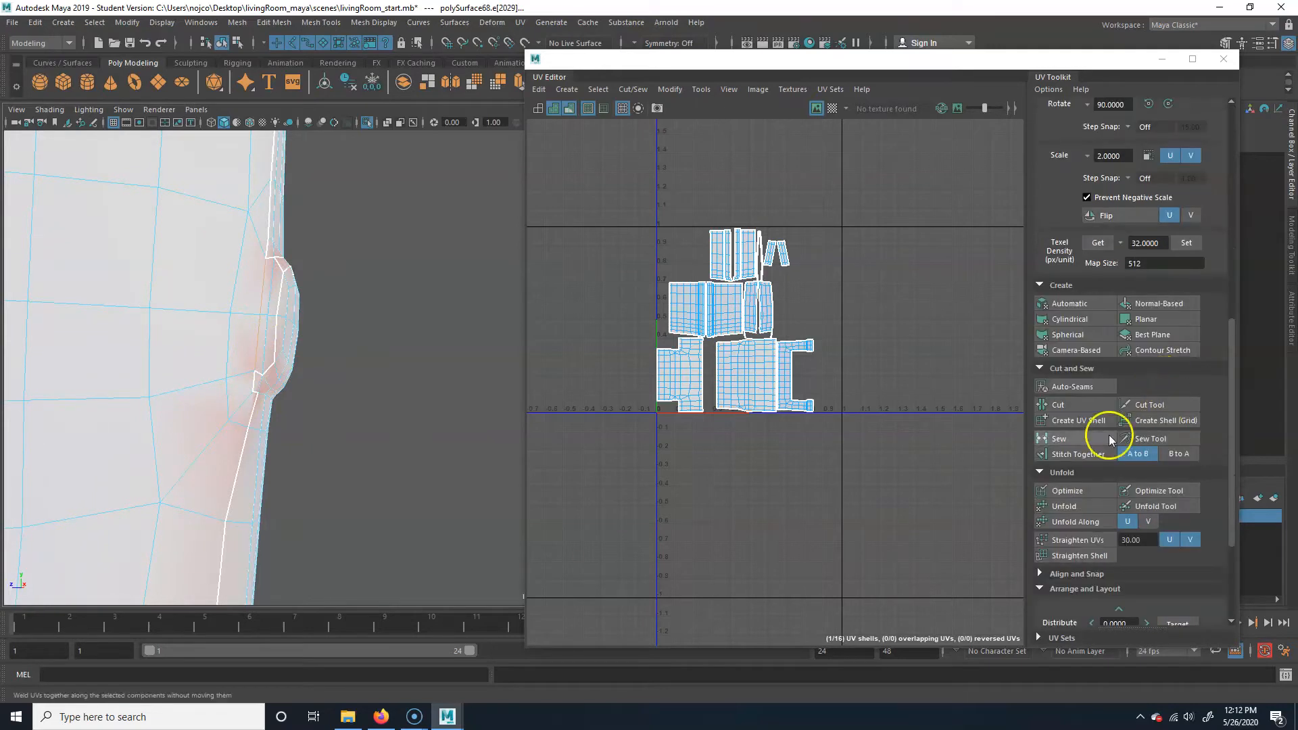
# - Cut the UVs along the selected back-panel edges and move the panel's UV shell directly below the two separated square shells
pyautogui.click(1080, 401)
pyautogui.keyDown('alt'); pyautogui.moveTo(267, 351); pyautogui.dragTo(165, 336, button='right'); pyautogui.keyUp('alt')
pyautogui.keyDown('alt'); pyautogui.moveTo(164, 336); pyautogui.dragTo(293, 355, button='middle'); pyautogui.keyUp('alt')
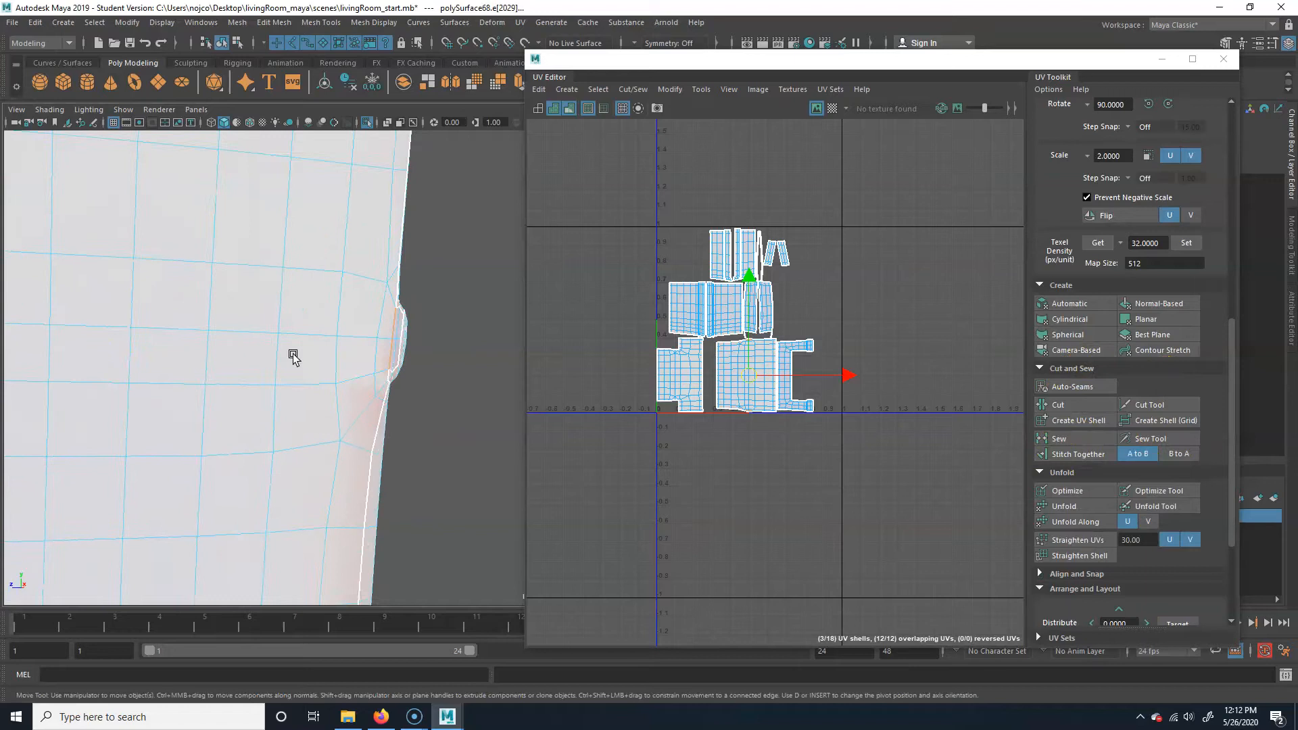
pyautogui.keyDown('alt'); pyautogui.moveTo(292, 355); pyautogui.dragTo(188, 363, button='right'); pyautogui.keyUp('alt')
pyautogui.keyDown('alt'); pyautogui.moveTo(188, 362); pyautogui.dragTo(419, 356, button='middle'); pyautogui.keyUp('alt')
pyautogui.moveTo(433, 301); pyautogui.dragTo(534, 334, button='right')
pyautogui.click(327, 327)
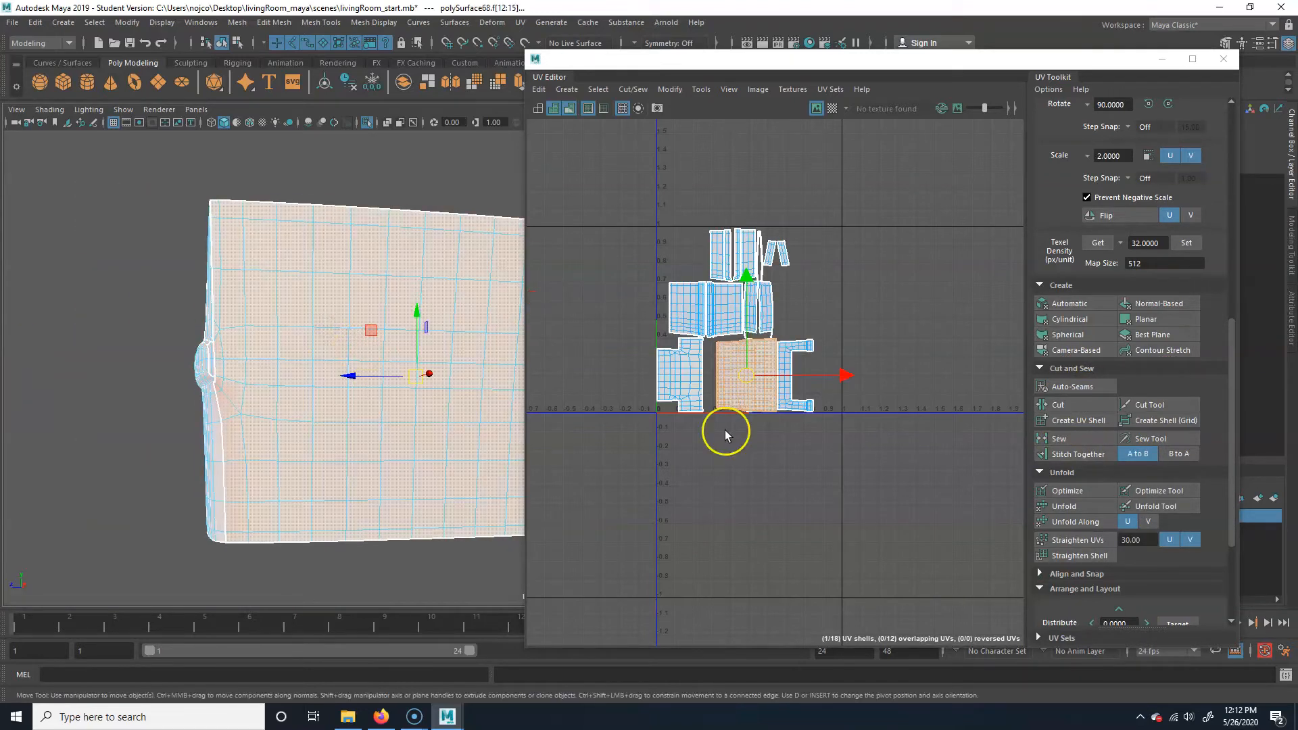
pyautogui.moveTo(746, 376); pyautogui.dragTo(583, 146)
pyautogui.keyDown('alt'); pyautogui.moveTo(660, 177); pyautogui.dragTo(792, 419, button='middle'); pyautogui.keyUp('alt')
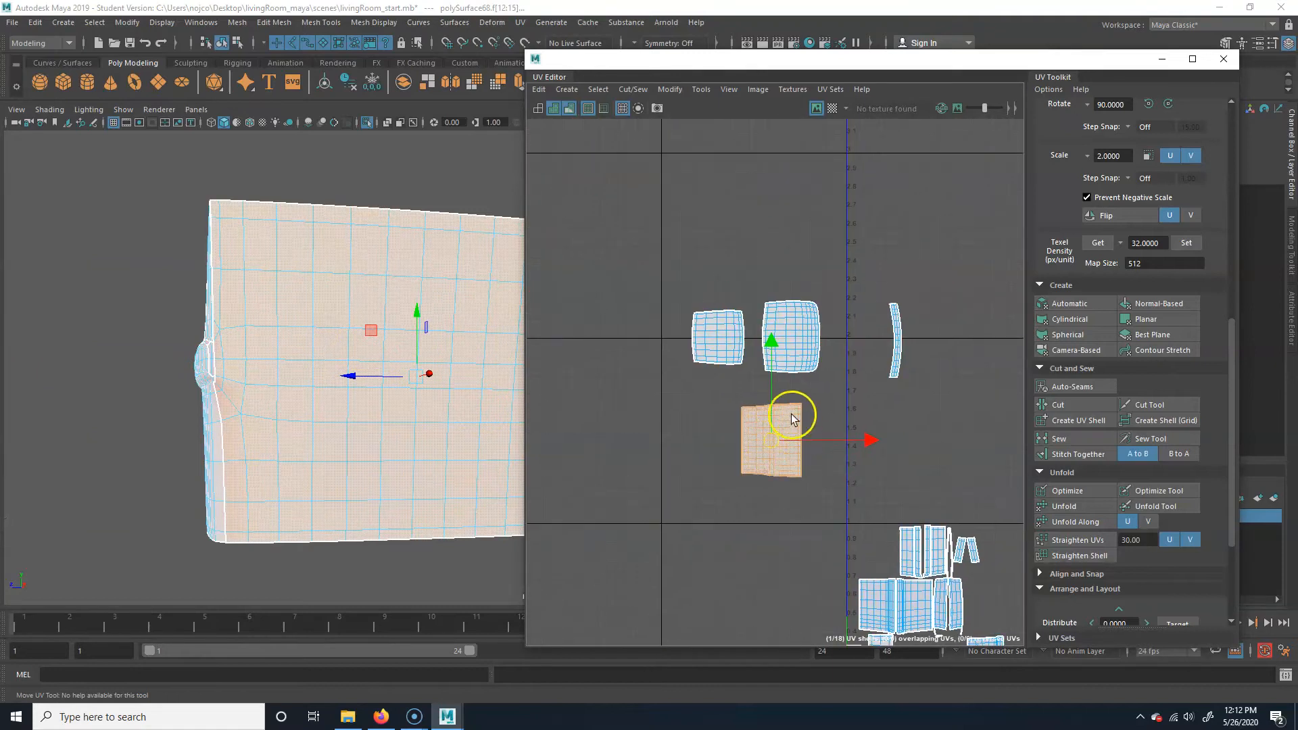
pyautogui.moveTo(771, 441); pyautogui.dragTo(735, 404)
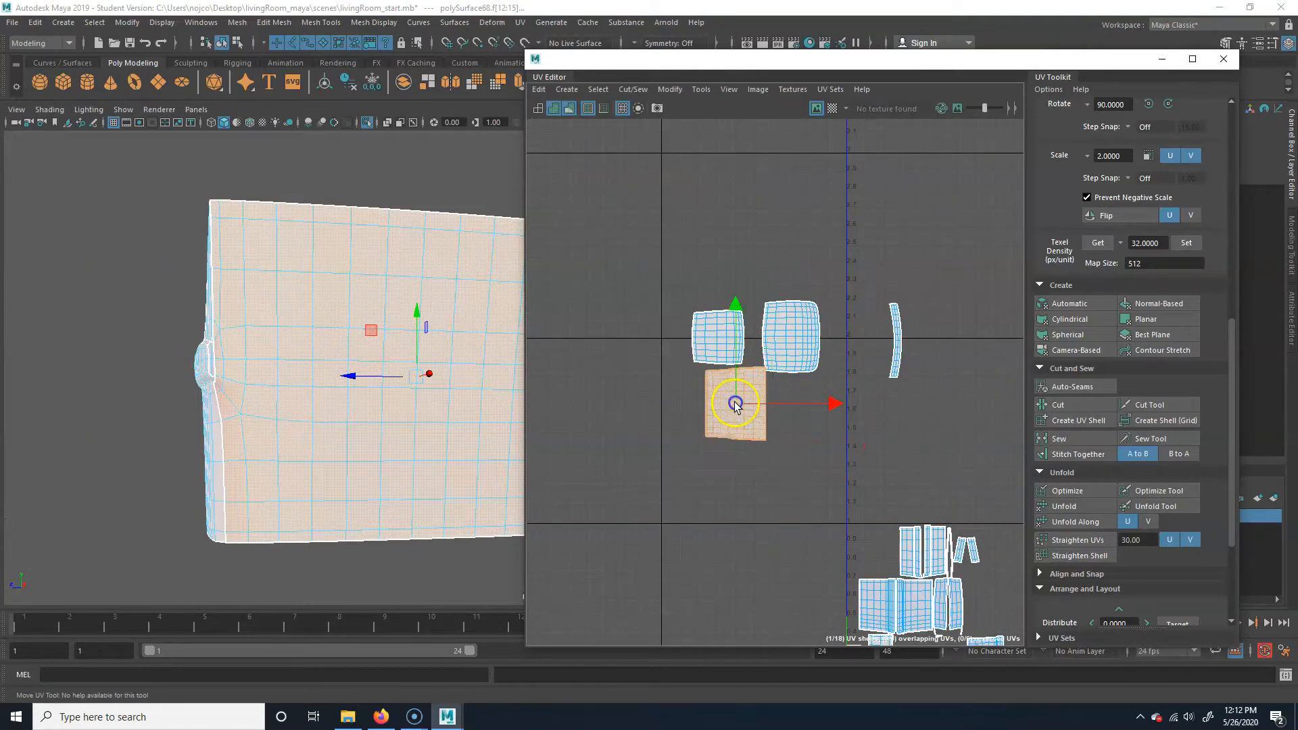
# - Cut the UVs along the crease beneath one armrest on the chair's outer side
pyautogui.keyDown('alt'); pyautogui.moveTo(183, 515); pyautogui.dragTo(246, 386); pyautogui.keyUp('alt')
pyautogui.moveTo(246, 385)
pyautogui.keyDown('alt'); pyautogui.mouseDown(button='right')
pyautogui.moveTo(243, 368)
pyautogui.moveTo(256, 368)
pyautogui.mouseUp(button='right'); pyautogui.keyUp('alt')
pyautogui.keyDown('alt'); pyautogui.moveTo(256, 368); pyautogui.dragTo(299, 390); pyautogui.keyUp('alt')
pyautogui.keyDown('alt'); pyautogui.moveTo(420, 419); pyautogui.dragTo(284, 463, button='middle'); pyautogui.keyUp('alt')
pyautogui.keyDown('alt'); pyautogui.moveTo(284, 463); pyautogui.dragTo(521, 464, button='right'); pyautogui.keyUp('alt')
pyautogui.keyDown('alt'); pyautogui.moveTo(453, 467); pyautogui.dragTo(579, 454, button='middle'); pyautogui.keyUp('alt')
pyautogui.keyDown('alt'); pyautogui.moveTo(452, 449); pyautogui.dragTo(385, 449); pyautogui.keyUp('alt')
pyautogui.keyDown('alt'); pyautogui.moveTo(385, 450); pyautogui.dragTo(392, 435, button='middle'); pyautogui.keyUp('alt')
pyautogui.keyDown('alt'); pyautogui.moveTo(392, 435); pyautogui.dragTo(407, 395, button='right'); pyautogui.keyUp('alt')
pyautogui.keyDown('alt'); pyautogui.moveTo(407, 395); pyautogui.dragTo(455, 402, button='middle'); pyautogui.keyUp('alt')
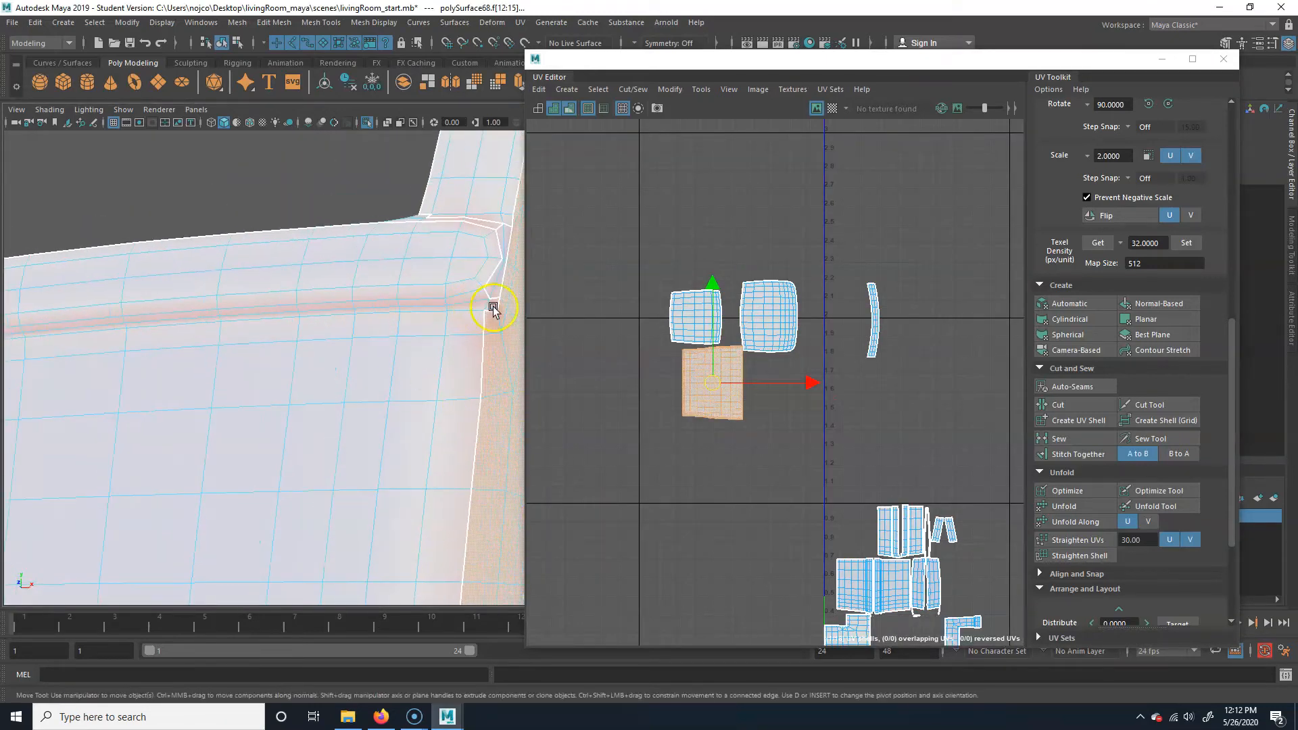
pyautogui.click(396, 273)
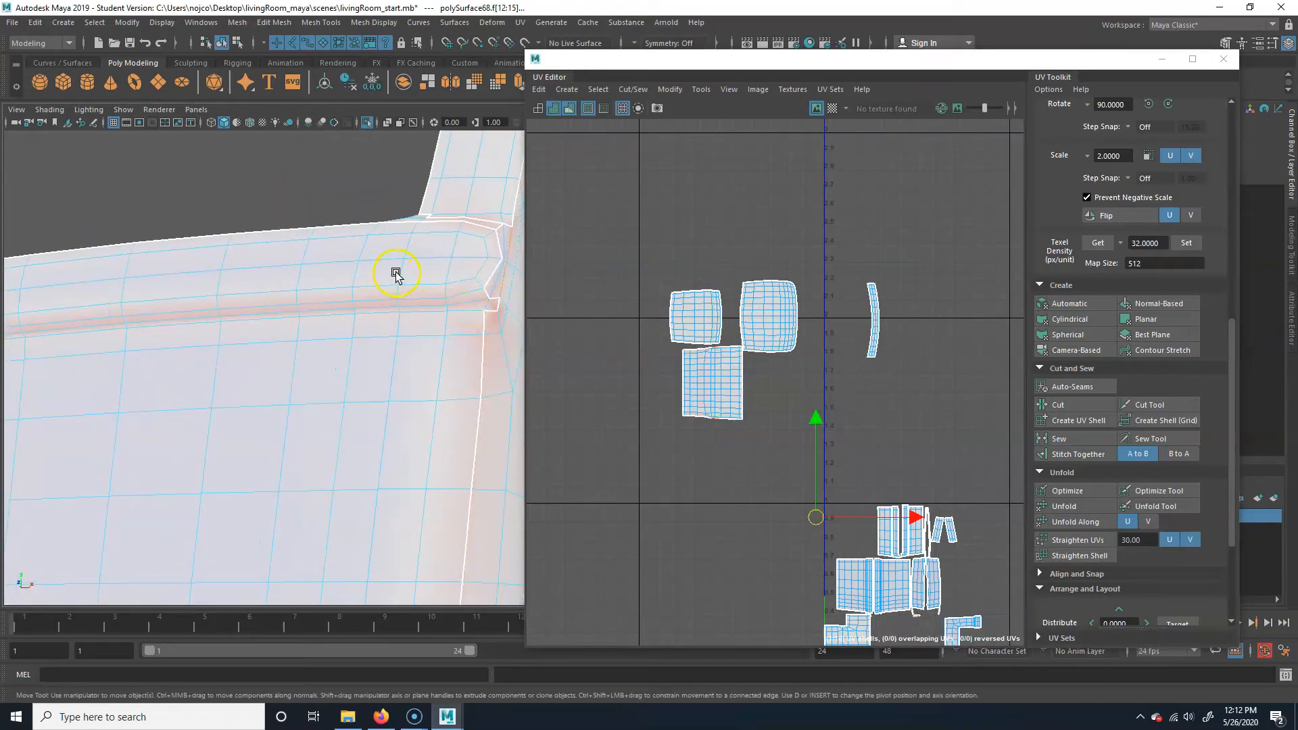
pyautogui.keyDown('alt'); pyautogui.moveTo(181, 390); pyautogui.dragTo(257, 379, button='middle'); pyautogui.keyUp('alt')
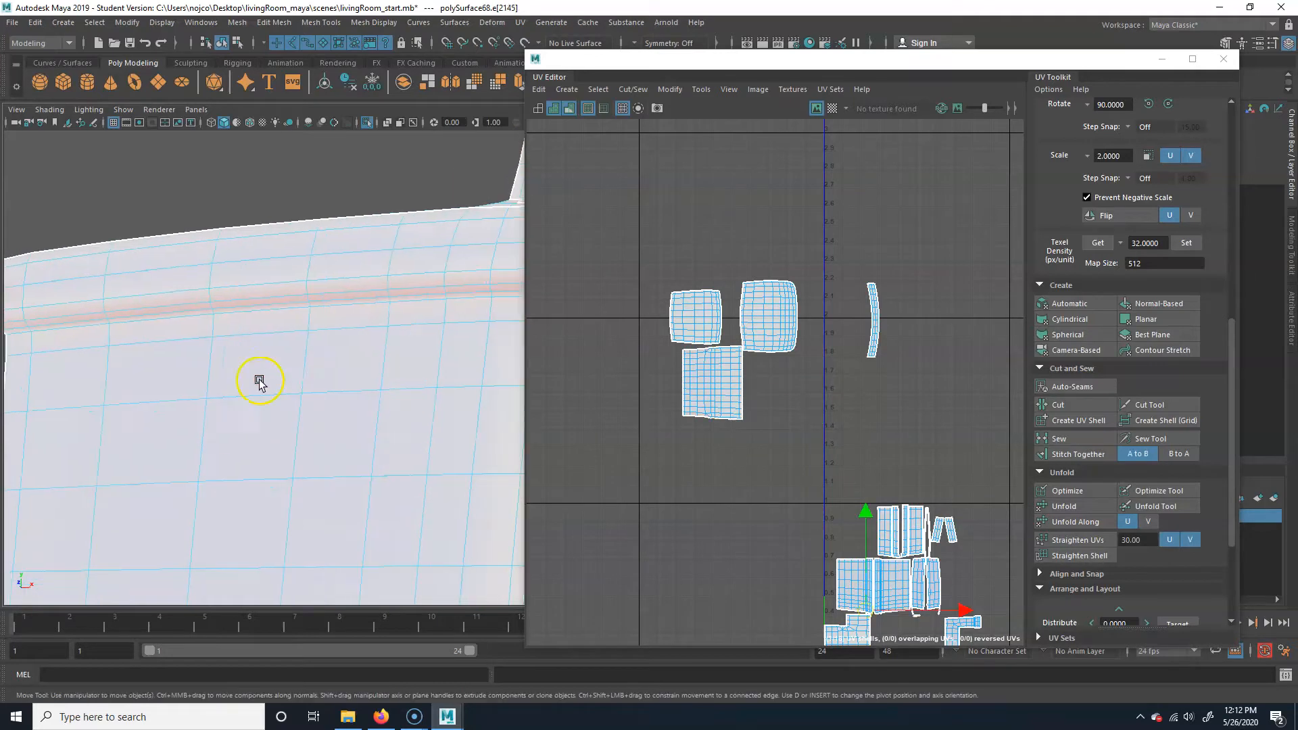
pyautogui.keyDown('alt'); pyautogui.moveTo(390, 365); pyautogui.dragTo(266, 347, button='middle'); pyautogui.keyUp('alt')
pyautogui.keyDown('alt'); pyautogui.moveTo(268, 348); pyautogui.dragTo(317, 352, button='right'); pyautogui.keyUp('alt')
pyautogui.keyDown('alt'); pyautogui.moveTo(317, 352); pyautogui.dragTo(433, 403); pyautogui.keyUp('alt')
pyautogui.keyDown('alt'); pyautogui.moveTo(454, 411); pyautogui.dragTo(210, 355, button='middle'); pyautogui.keyUp('alt')
pyautogui.keyDown('alt'); pyautogui.moveTo(388, 398); pyautogui.dragTo(420, 378); pyautogui.keyUp('alt')
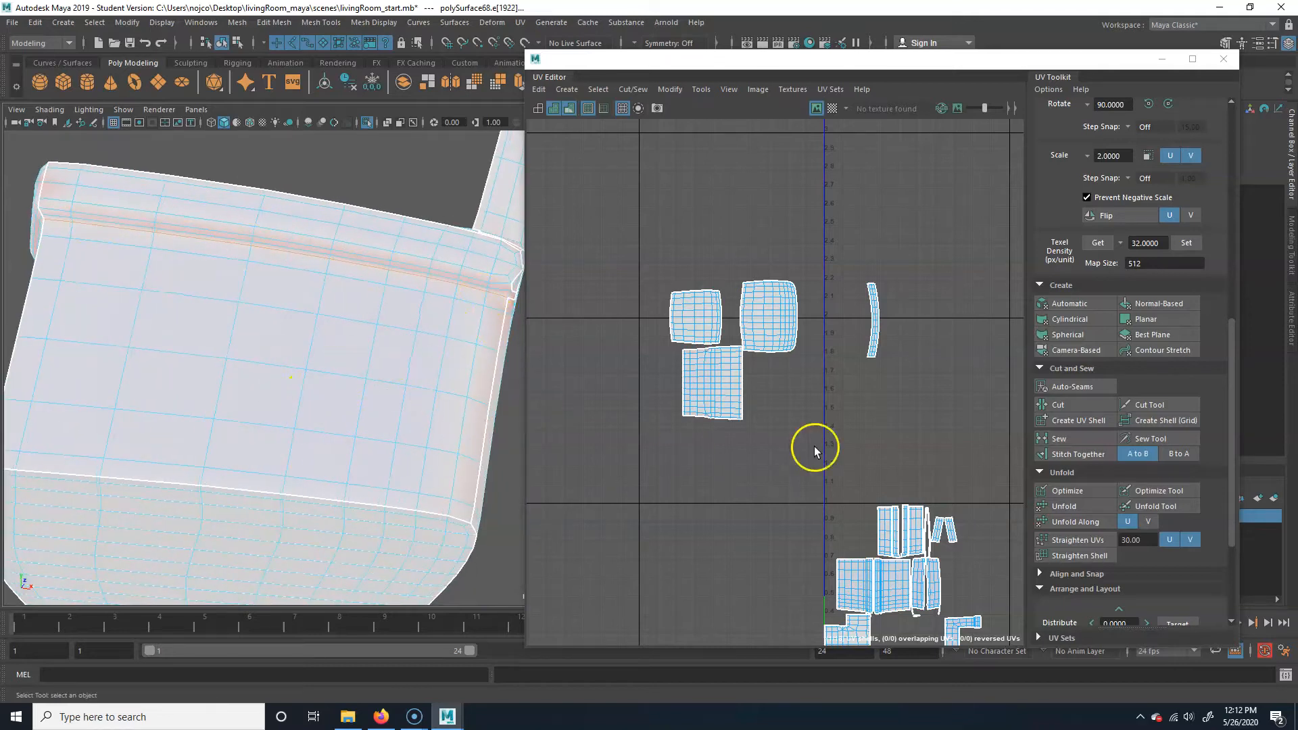
# - Cut the UVs along the matching crease beneath the opposite armrest's outer side
pyautogui.keyDown('alt'); pyautogui.moveTo(134, 410); pyautogui.dragTo(220, 382); pyautogui.keyUp('alt')
pyautogui.keyDown('alt'); pyautogui.moveTo(220, 382); pyautogui.dragTo(291, 387, button='right'); pyautogui.keyUp('alt')
pyautogui.keyDown('alt'); pyautogui.moveTo(290, 386); pyautogui.dragTo(187, 394); pyautogui.keyUp('alt')
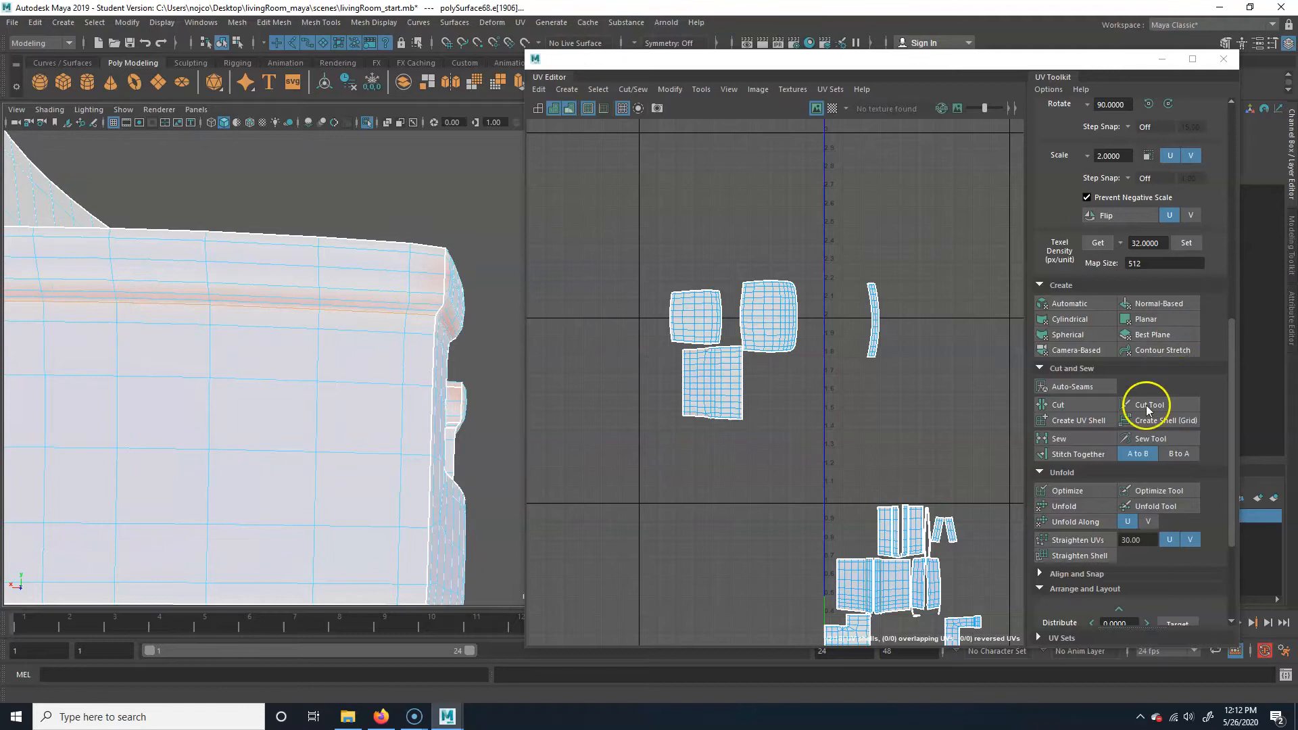
pyautogui.click(1080, 410)
# - Select the two outer side panel UV shells and move them to the left of the other separated shells
pyautogui.keyDown('alt'); pyautogui.moveTo(683, 502); pyautogui.dragTo(646, 238, button='middle'); pyautogui.keyUp('alt')
pyautogui.keyDown('alt'); pyautogui.moveTo(340, 368); pyautogui.dragTo(368, 332); pyautogui.keyUp('alt')
pyautogui.moveTo(444, 344); pyautogui.dragTo(519, 376, button='right')
pyautogui.click(319, 430)
pyautogui.keyDown('alt'); pyautogui.moveTo(450, 413); pyautogui.dragTo(188, 417, button='right'); pyautogui.keyUp('alt')
pyautogui.keyDown('alt'); pyautogui.moveTo(187, 418); pyautogui.dragTo(164, 377); pyautogui.keyUp('alt')
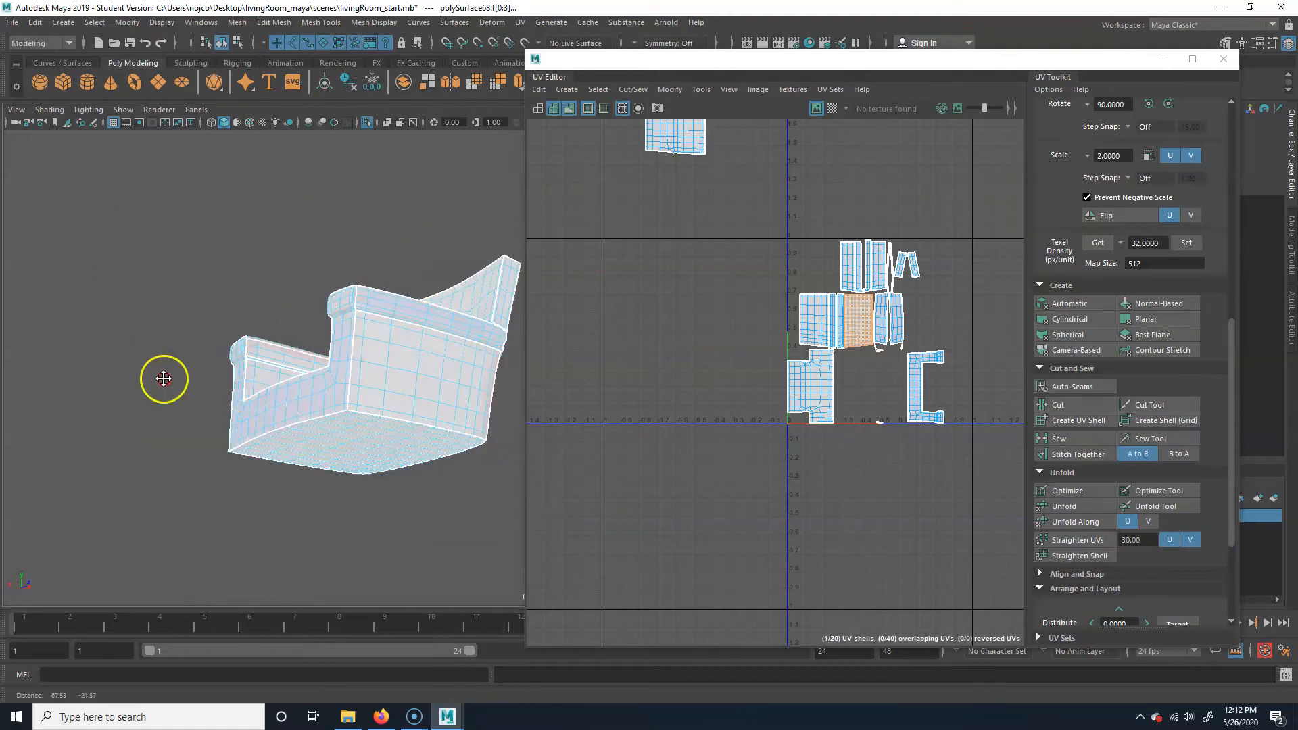
pyautogui.keyDown('alt'); pyautogui.moveTo(164, 377); pyautogui.dragTo(54, 368, button='middle'); pyautogui.keyUp('alt')
pyautogui.keyDown('shift'); pyautogui.click(312, 349); pyautogui.keyUp('shift')
pyautogui.press('w')
pyautogui.keyDown('alt'); pyautogui.moveTo(860, 356); pyautogui.dragTo(876, 392, button='middle'); pyautogui.keyUp('alt')
pyautogui.moveTo(852, 346); pyautogui.dragTo(785, 145)
pyautogui.keyDown('alt'); pyautogui.moveTo(865, 208); pyautogui.dragTo(899, 336, button='middle'); pyautogui.keyUp('alt')
pyautogui.moveTo(886, 284); pyautogui.dragTo(595, 269)
# - Cut the UVs across the front panel directly beneath both armrest front caps
pyautogui.keyDown('alt'); pyautogui.moveTo(175, 422); pyautogui.dragTo(217, 411); pyautogui.keyUp('alt')
pyautogui.keyDown('alt'); pyautogui.moveTo(304, 366); pyautogui.dragTo(337, 499, button='middle'); pyautogui.keyUp('alt')
pyautogui.keyDown('alt'); pyautogui.moveTo(165, 469); pyautogui.dragTo(414, 506, button='right'); pyautogui.keyUp('alt')
pyautogui.keyDown('alt'); pyautogui.moveTo(270, 442); pyautogui.dragTo(352, 464, button='middle'); pyautogui.keyUp('alt')
pyautogui.keyDown('shift'); pyautogui.click(376, 250); pyautogui.keyUp('shift')
pyautogui.click(472, 377)
pyautogui.press('q')
pyautogui.click(404, 307)
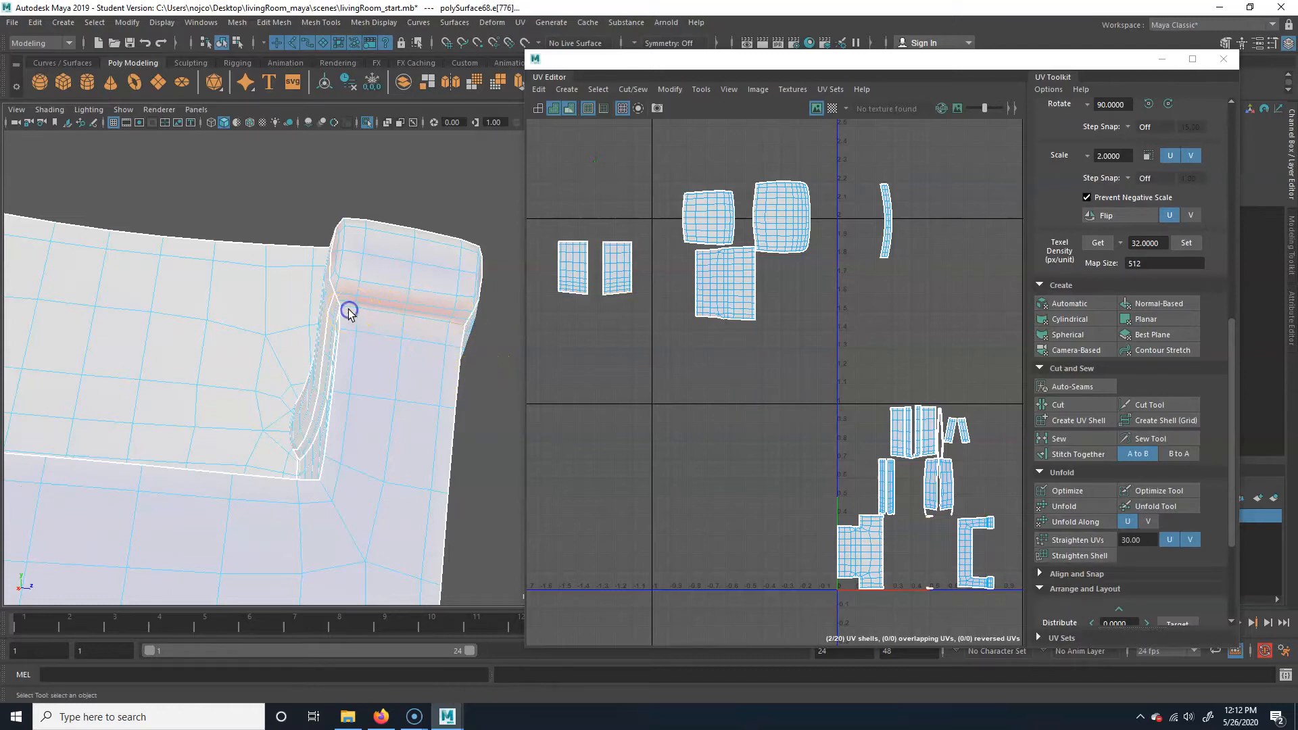
pyautogui.click(505, 382)
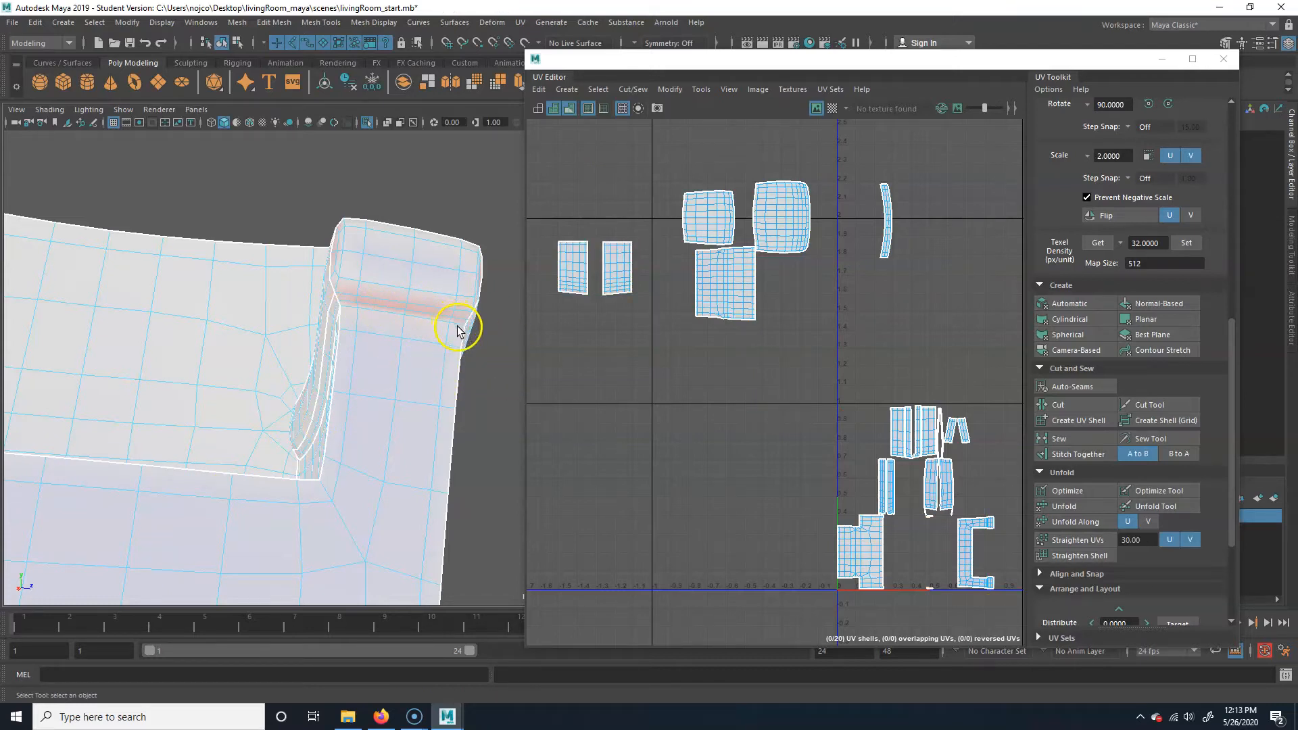
pyautogui.click(457, 330)
pyautogui.keyDown('alt'); pyautogui.moveTo(347, 310); pyautogui.dragTo(285, 453); pyautogui.keyUp('alt')
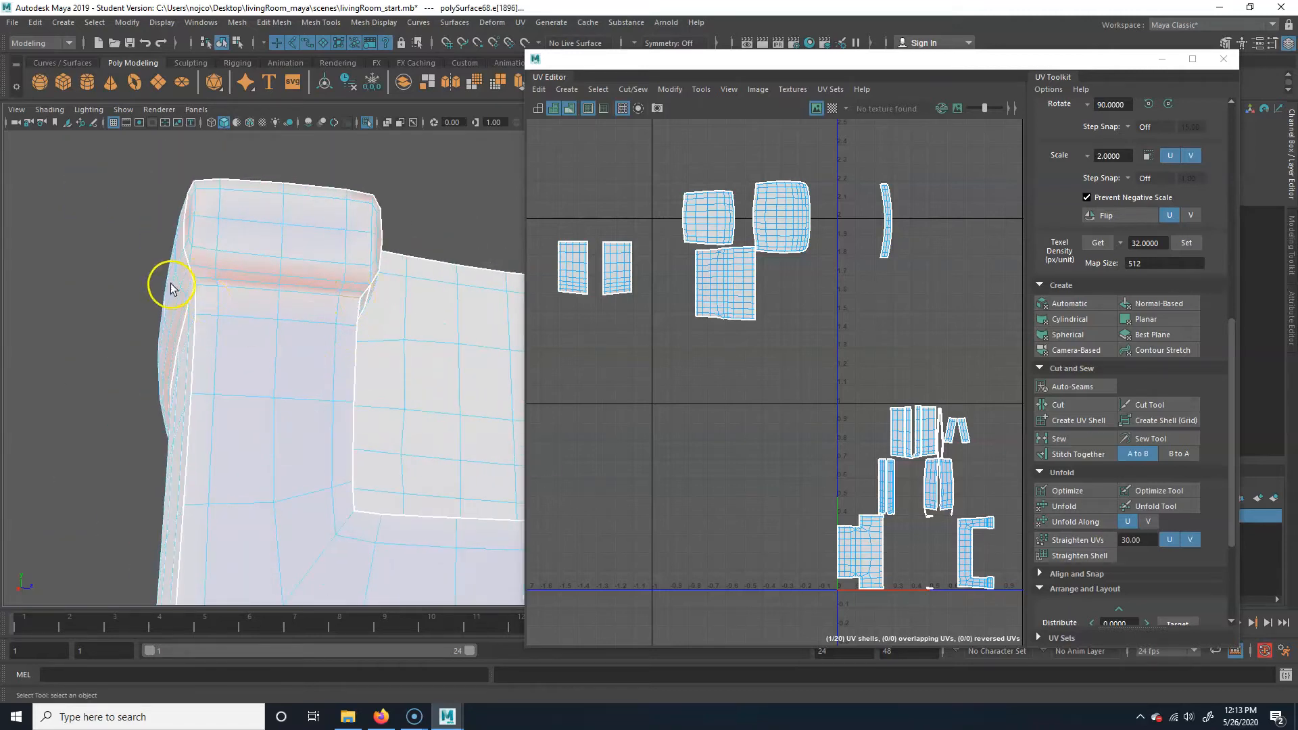
pyautogui.keyDown('alt'); pyautogui.moveTo(261, 339); pyautogui.dragTo(81, 324); pyautogui.keyUp('alt')
pyautogui.keyDown('alt'); pyautogui.moveTo(81, 324); pyautogui.dragTo(104, 327, button='right'); pyautogui.keyUp('alt')
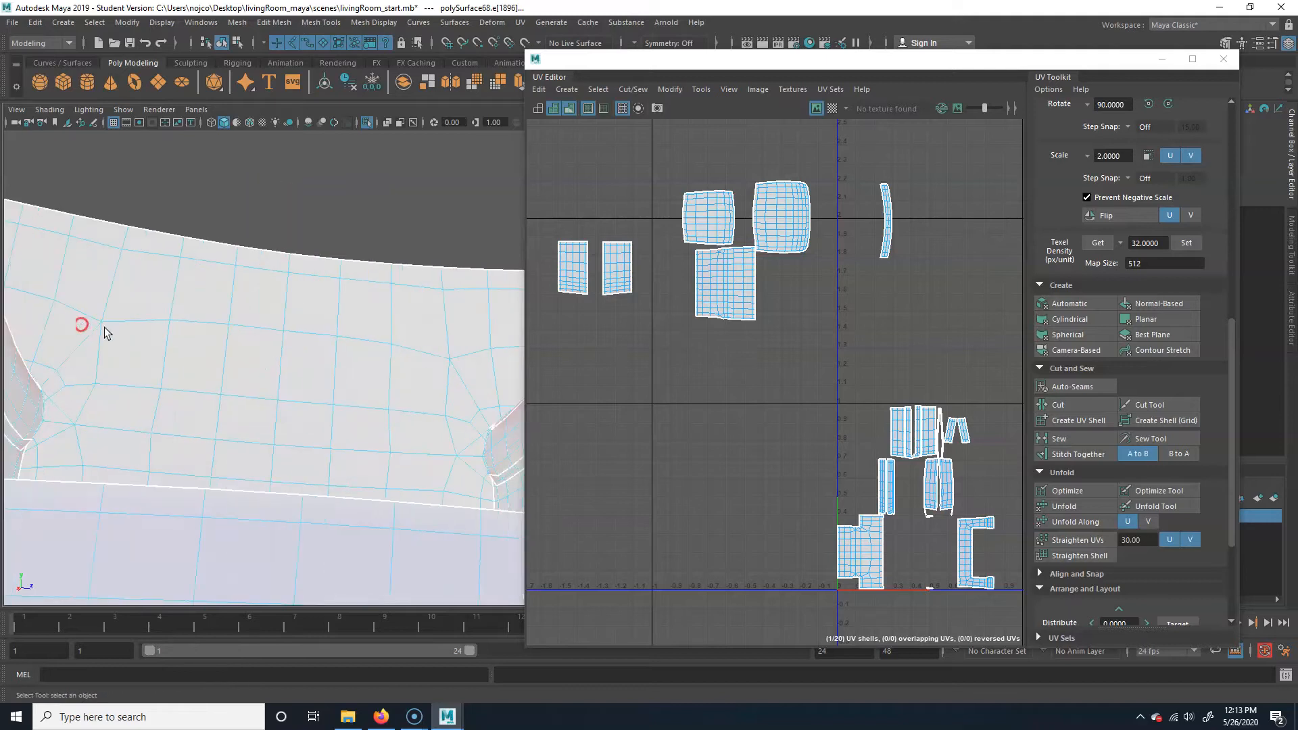
pyautogui.press('g')
pyautogui.scroll(-4, 200, 388)
pyautogui.keyDown('alt'); pyautogui.moveTo(200, 390); pyautogui.dragTo(284, 407, button='middle'); pyautogui.keyUp('alt')
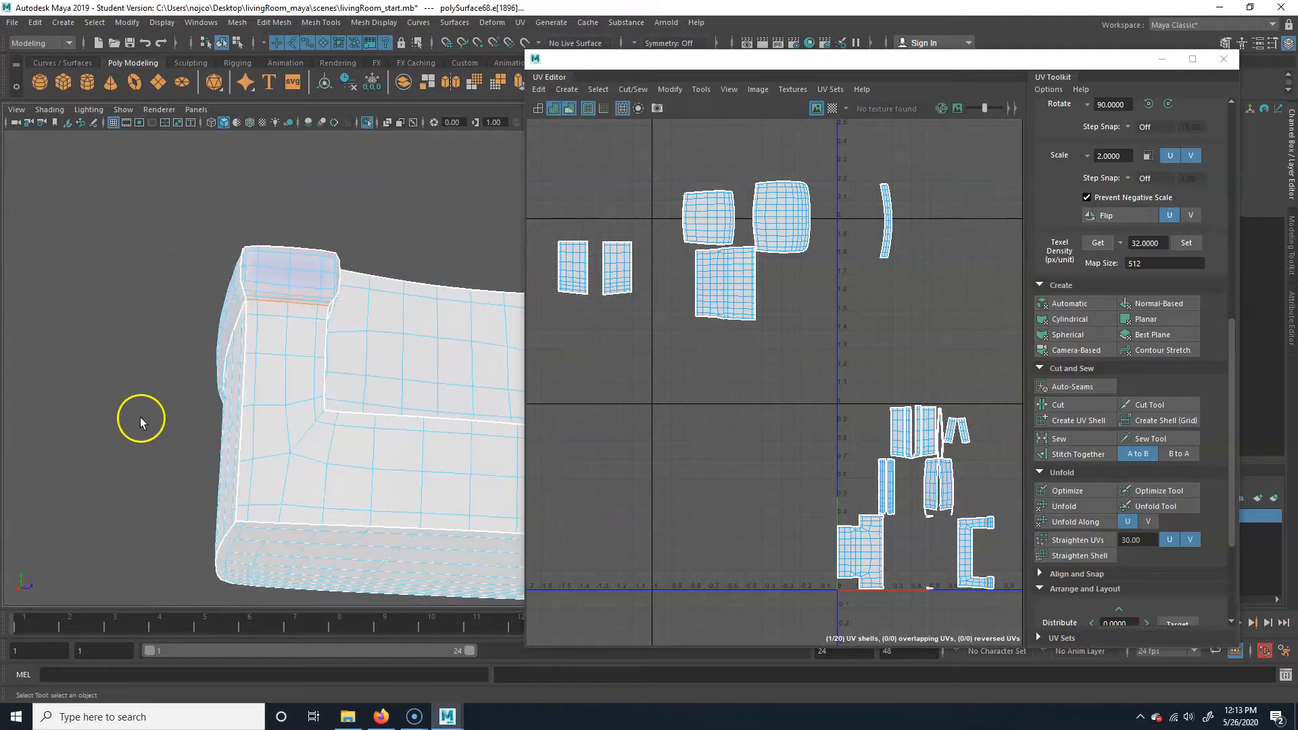
pyautogui.click(98, 342)
# - Select the U-shaped front panel UV shell and move it above the other separated shells
pyautogui.moveTo(305, 437); pyautogui.dragTo(387, 391, button='right')
pyautogui.click(409, 481)
pyautogui.scroll(-4, 924, 505)
pyautogui.keyDown('alt'); pyautogui.moveTo(925, 503); pyautogui.dragTo(817, 490, button='middle'); pyautogui.keyUp('alt')
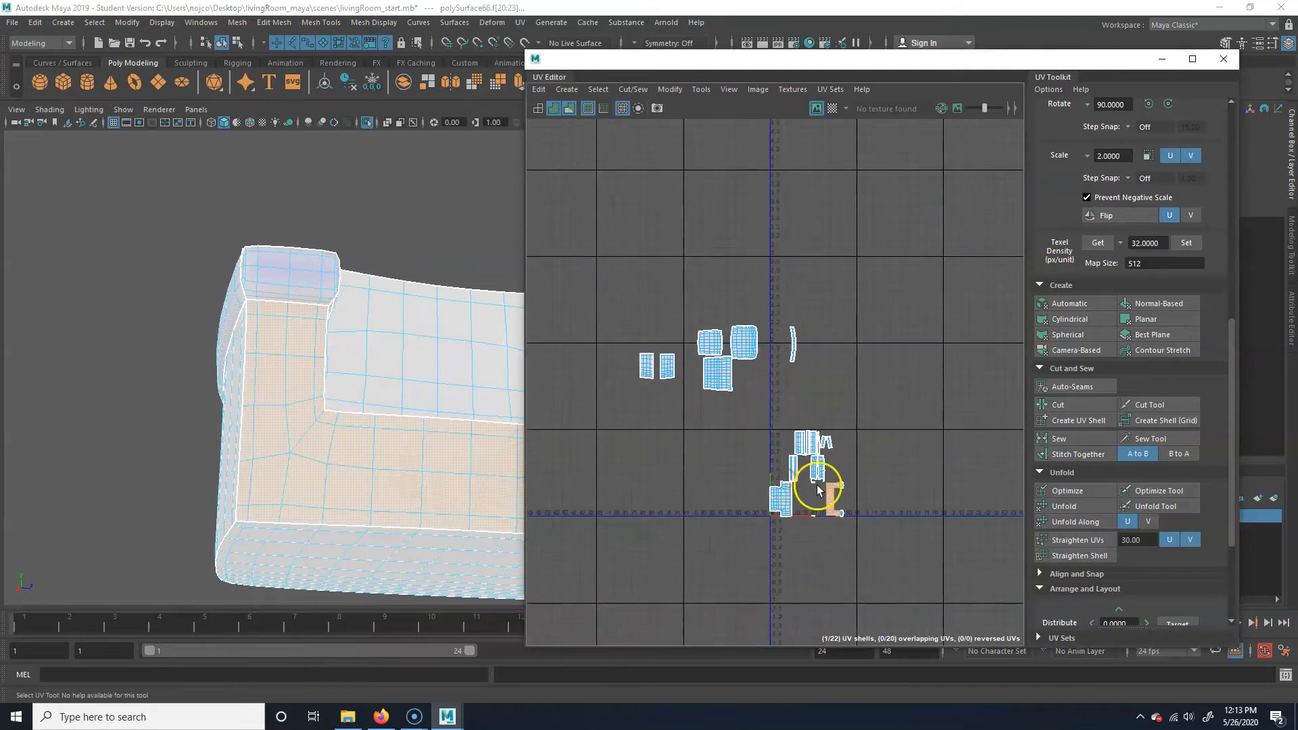
pyautogui.moveTo(836, 496); pyautogui.dragTo(757, 271)
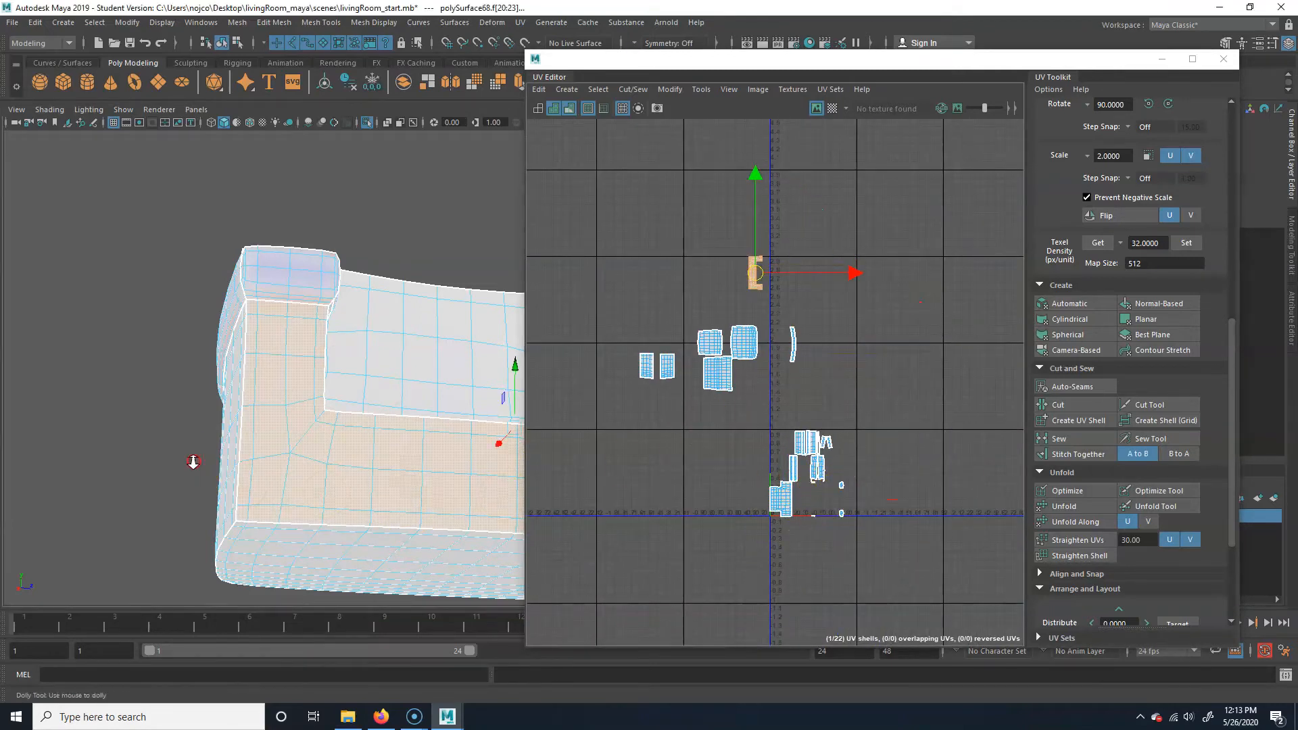
# - Select the edge bridging the seam gap at one armrest's inner rear corner, where it meets the backrest
pyautogui.scroll(5, 373, 302)
pyautogui.keyDown('alt'); pyautogui.moveTo(374, 302); pyautogui.dragTo(328, 371, button='right'); pyautogui.keyUp('alt')
pyautogui.keyDown('alt'); pyautogui.moveTo(327, 372); pyautogui.dragTo(258, 417); pyautogui.keyUp('alt')
pyautogui.keyDown('alt'); pyautogui.moveTo(257, 417); pyautogui.dragTo(298, 348, button='middle'); pyautogui.keyUp('alt')
pyautogui.keyDown('alt'); pyautogui.moveTo(298, 347); pyautogui.dragTo(443, 349, button='right'); pyautogui.keyUp('alt')
pyautogui.keyDown('alt'); pyautogui.moveTo(443, 348); pyautogui.dragTo(322, 345, button='middle'); pyautogui.keyUp('alt')
pyautogui.keyDown('alt'); pyautogui.moveTo(321, 345); pyautogui.dragTo(78, 345); pyautogui.keyUp('alt')
pyautogui.keyDown('alt'); pyautogui.moveTo(202, 338); pyautogui.dragTo(246, 386, button='middle'); pyautogui.keyUp('alt')
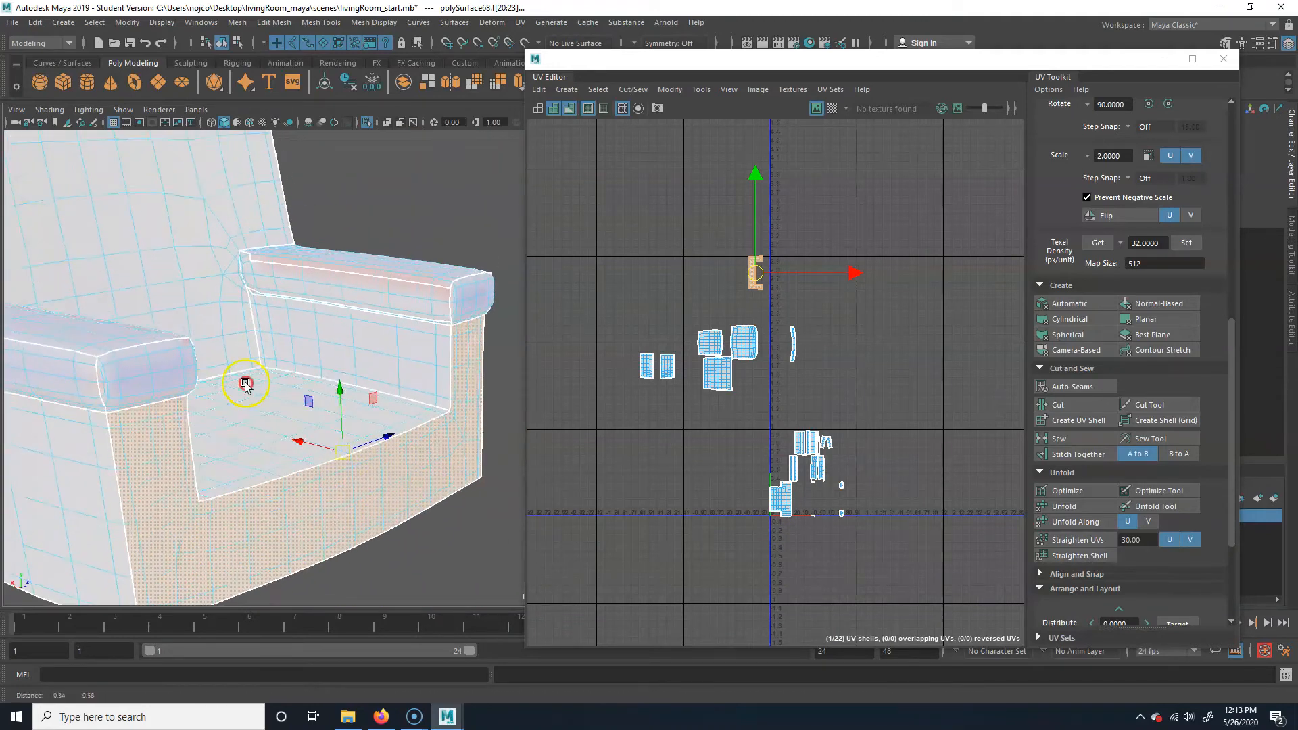
pyautogui.keyDown('alt'); pyautogui.moveTo(246, 385); pyautogui.dragTo(389, 398); pyautogui.keyUp('alt')
pyautogui.click(114, 338)
pyautogui.keyDown('alt'); pyautogui.moveTo(320, 436); pyautogui.dragTo(419, 434); pyautogui.keyUp('alt')
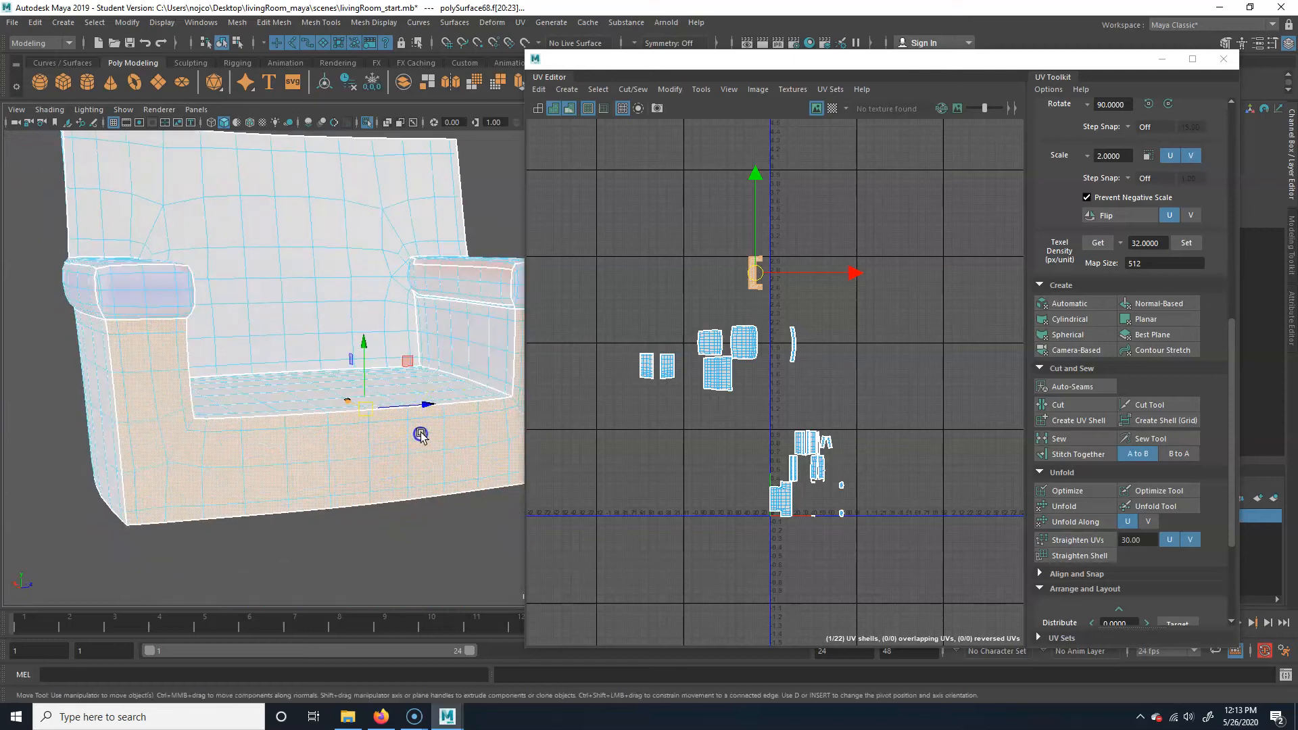
pyautogui.keyDown('alt'); pyautogui.moveTo(420, 435); pyautogui.dragTo(156, 403, button='middle'); pyautogui.keyUp('alt')
pyautogui.keyDown('alt'); pyautogui.moveTo(156, 403); pyautogui.dragTo(406, 405); pyautogui.keyUp('alt')
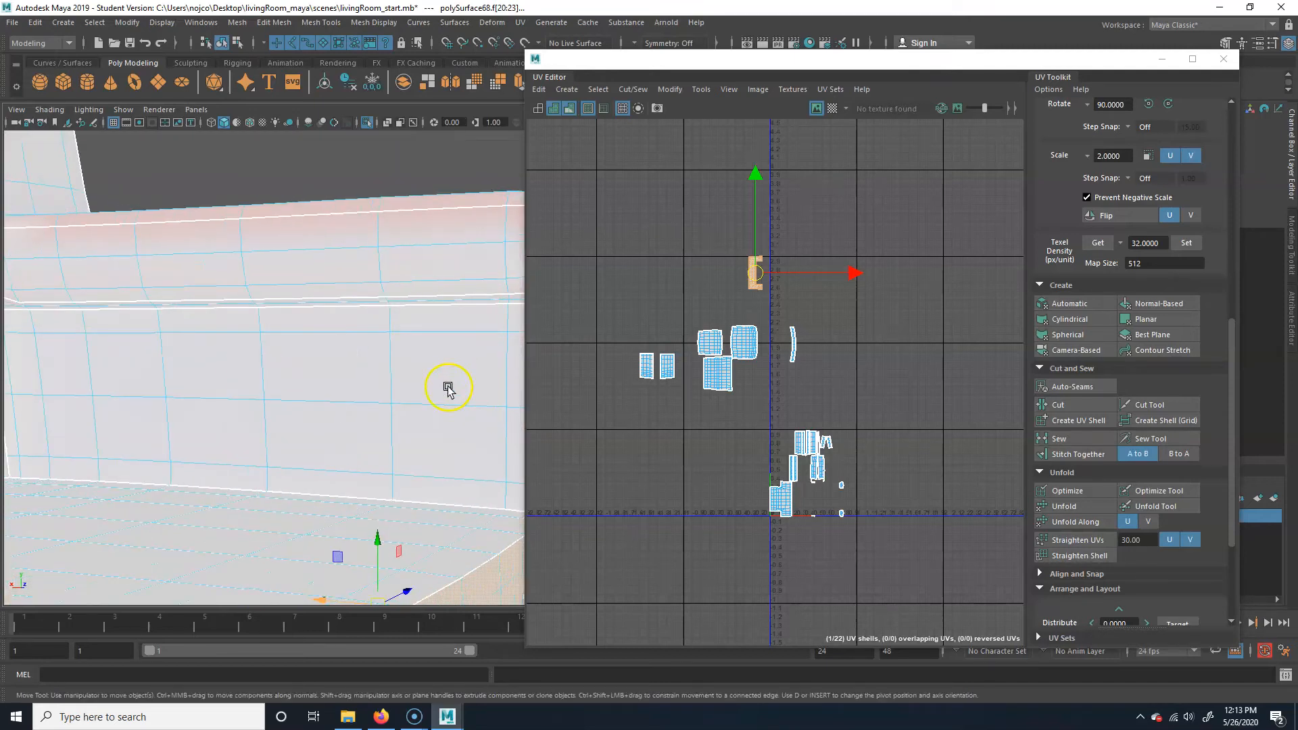
pyautogui.keyDown('alt'); pyautogui.moveTo(448, 388); pyautogui.dragTo(356, 383, button='middle'); pyautogui.keyUp('alt')
pyautogui.keyDown('alt'); pyautogui.moveTo(356, 384); pyautogui.dragTo(356, 365); pyautogui.keyUp('alt')
pyautogui.keyDown('alt'); pyautogui.moveTo(356, 365); pyautogui.dragTo(395, 380, button='middle'); pyautogui.keyUp('alt')
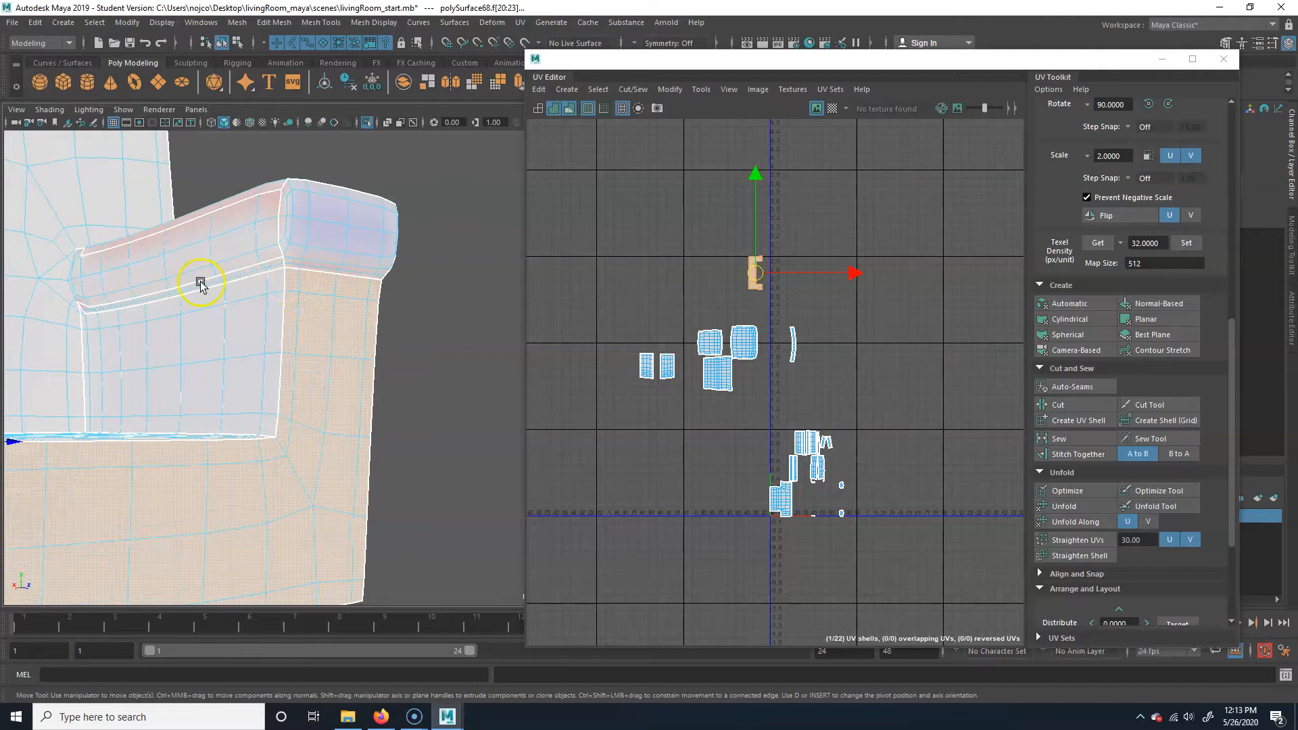
pyautogui.keyDown('alt'); pyautogui.moveTo(38, 338); pyautogui.dragTo(142, 351); pyautogui.keyUp('alt')
pyautogui.keyDown('alt'); pyautogui.moveTo(143, 351); pyautogui.dragTo(188, 348, button='right'); pyautogui.keyUp('alt')
pyautogui.keyDown('alt'); pyautogui.moveTo(189, 347); pyautogui.dragTo(234, 367); pyautogui.keyUp('alt')
pyautogui.keyDown('alt'); pyautogui.moveTo(234, 367); pyautogui.dragTo(434, 405, button='middle'); pyautogui.keyUp('alt')
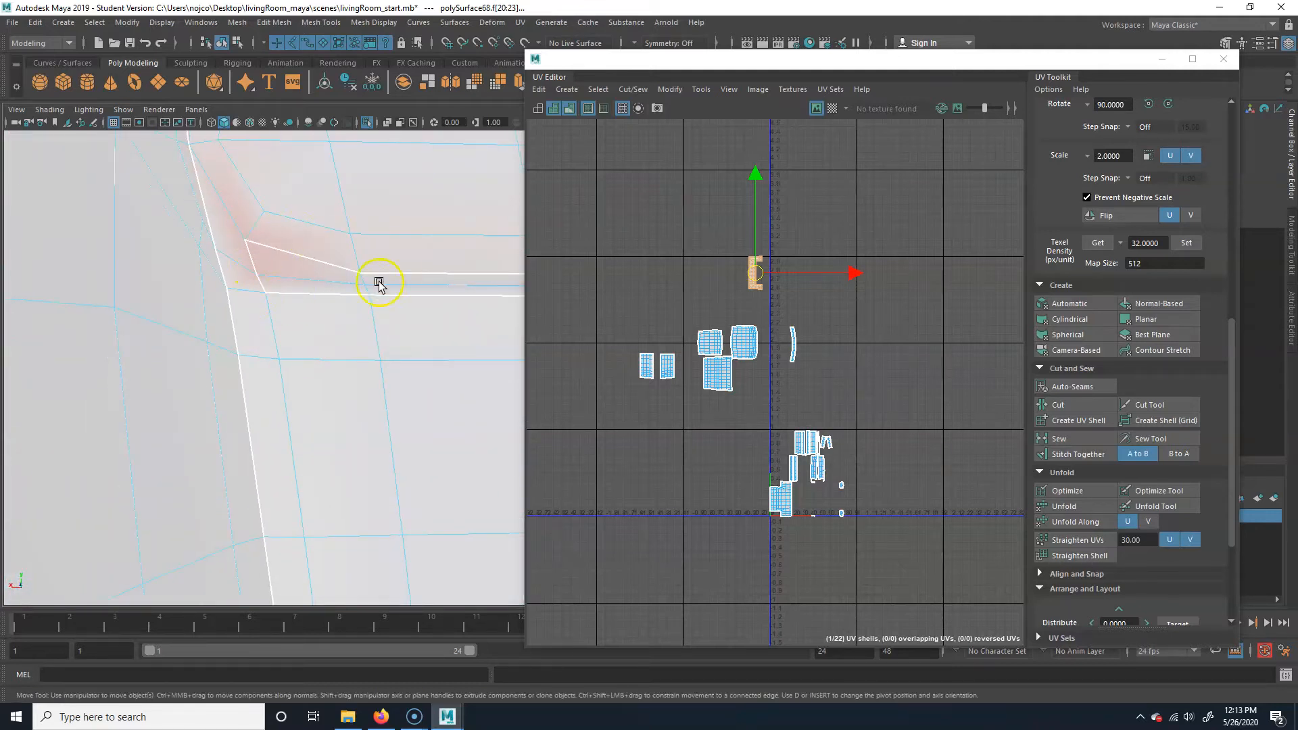
pyautogui.rightClick(254, 306)
pyautogui.click(255, 268)
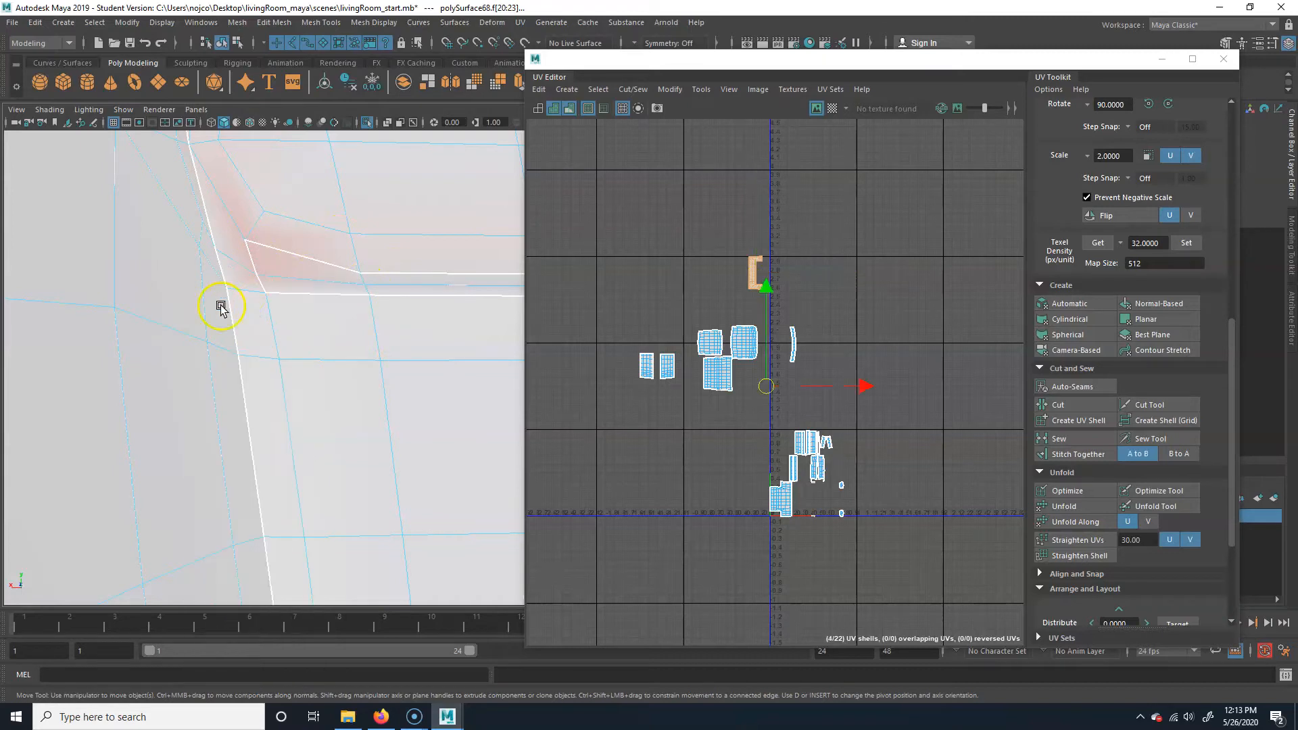
# - Select the matching gap edge at the other armrest's inner rear corner and cut the UVs there
pyautogui.keyDown('alt'); pyautogui.moveTo(203, 367); pyautogui.dragTo(331, 356, button='middle'); pyautogui.keyUp('alt')
pyautogui.keyDown('alt'); pyautogui.moveTo(331, 356); pyautogui.dragTo(38, 379, button='right'); pyautogui.keyUp('alt')
pyautogui.keyDown('alt'); pyautogui.moveTo(38, 380); pyautogui.dragTo(211, 425); pyautogui.keyUp('alt')
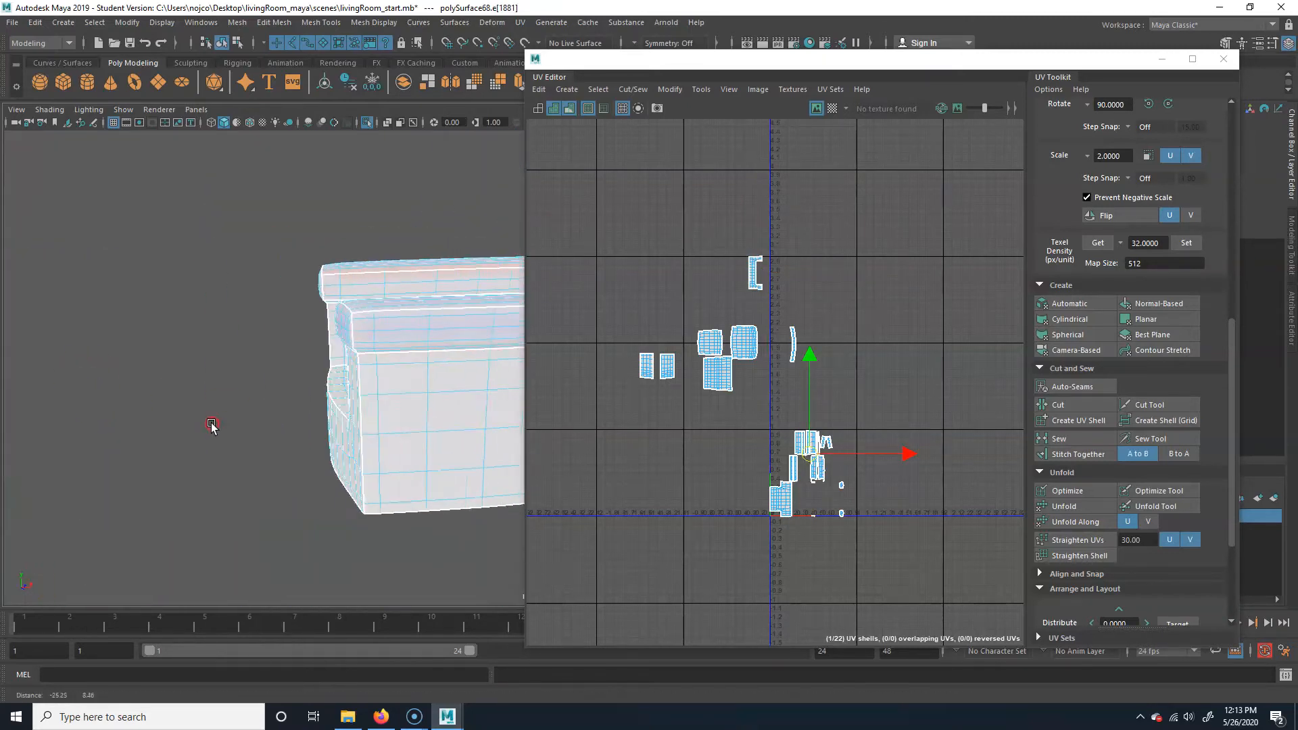
pyautogui.keyDown('alt'); pyautogui.moveTo(212, 425); pyautogui.dragTo(217, 455, button='right'); pyautogui.keyUp('alt')
pyautogui.keyDown('alt'); pyautogui.moveTo(217, 455); pyautogui.dragTo(246, 324); pyautogui.keyUp('alt')
pyautogui.keyDown('alt'); pyautogui.moveTo(246, 324); pyautogui.dragTo(552, 420, button='right'); pyautogui.keyUp('alt')
pyautogui.keyDown('alt'); pyautogui.moveTo(236, 344); pyautogui.dragTo(567, 407, button='middle'); pyautogui.keyUp('alt')
pyautogui.keyDown('alt'); pyautogui.moveTo(229, 319); pyautogui.dragTo(437, 355, button='middle'); pyautogui.keyUp('alt')
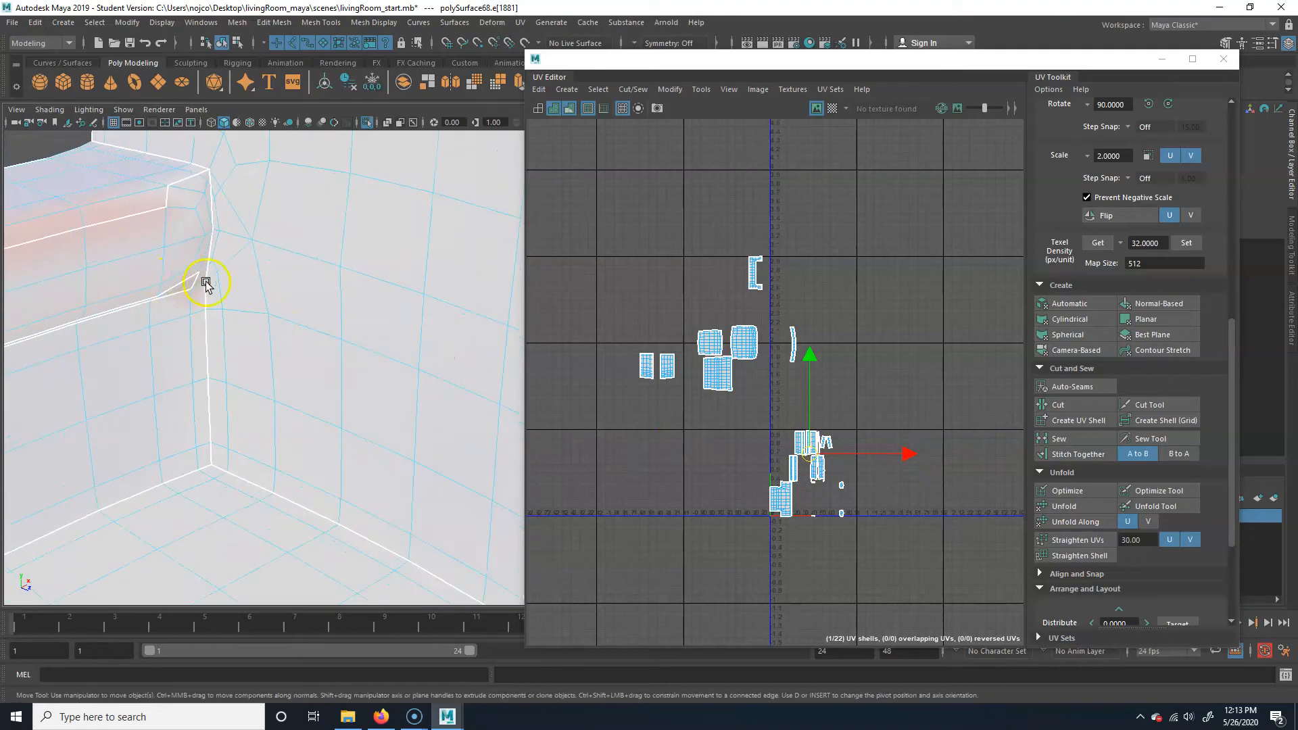
pyautogui.keyDown('alt'); pyautogui.moveTo(368, 387); pyautogui.dragTo(135, 338, button='right'); pyautogui.keyUp('alt')
pyautogui.keyDown('alt'); pyautogui.moveTo(334, 405); pyautogui.dragTo(166, 334, button='middle'); pyautogui.keyUp('alt')
# - Select the two inner armrest panel UV shells and move them above the outer side panel shells
pyautogui.moveTo(306, 300); pyautogui.dragTo(371, 307, button='right')
pyautogui.click(280, 356)
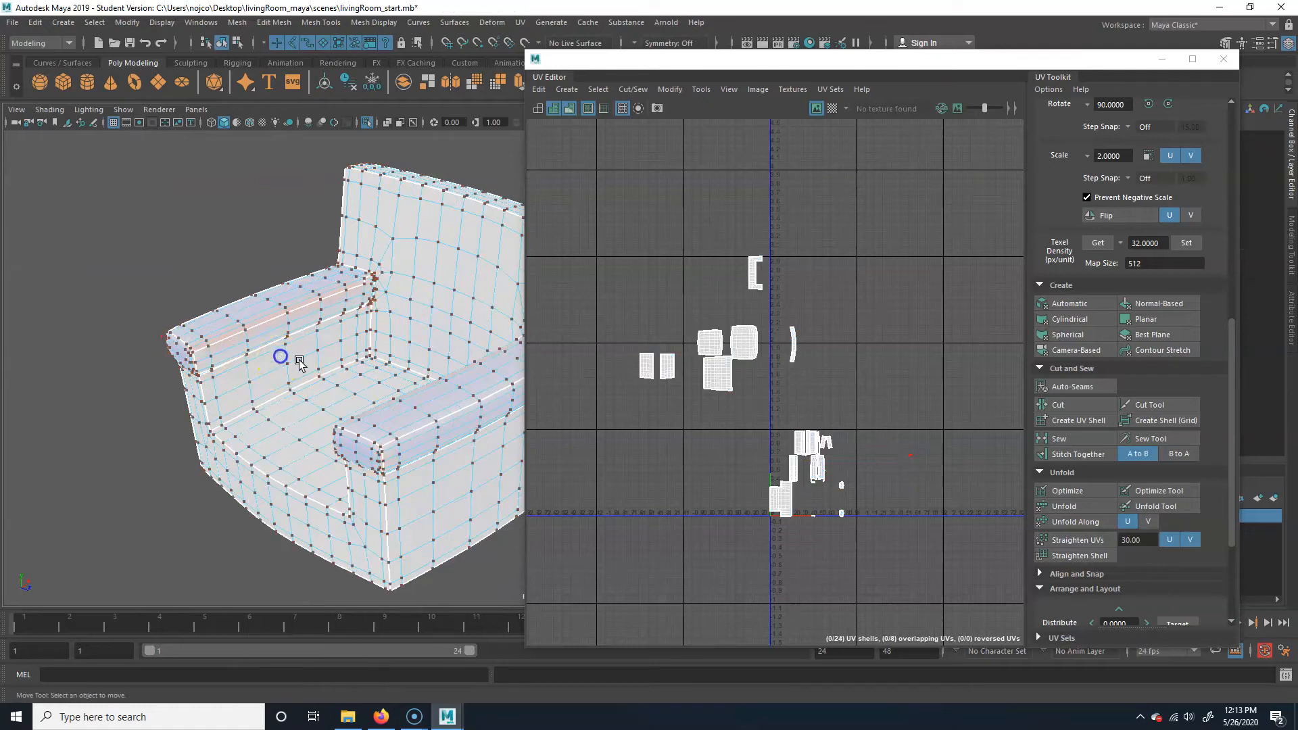
pyautogui.moveTo(300, 343); pyautogui.dragTo(352, 346, button='right')
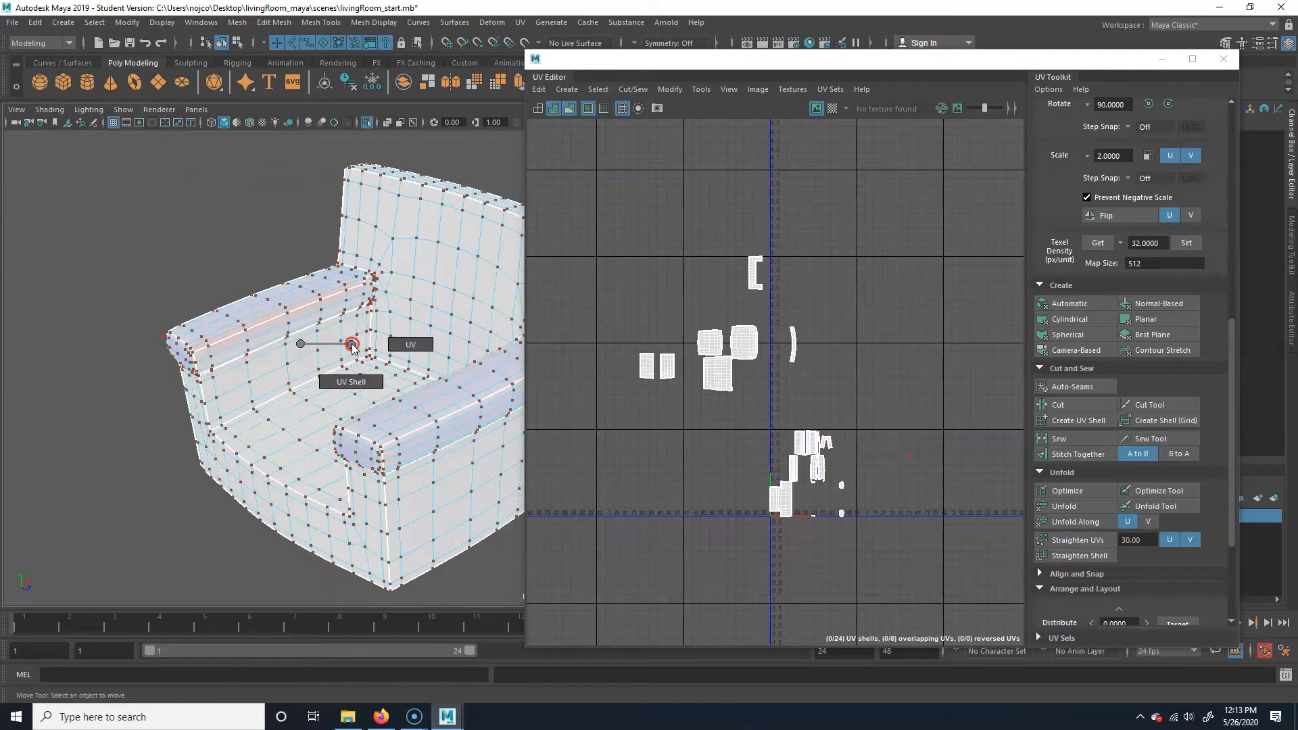
pyautogui.click(275, 356)
pyautogui.keyDown('alt'); pyautogui.moveTo(240, 411); pyautogui.dragTo(424, 385); pyautogui.keyUp('alt')
pyautogui.keyDown('shift'); pyautogui.click(447, 494); pyautogui.keyUp('shift')
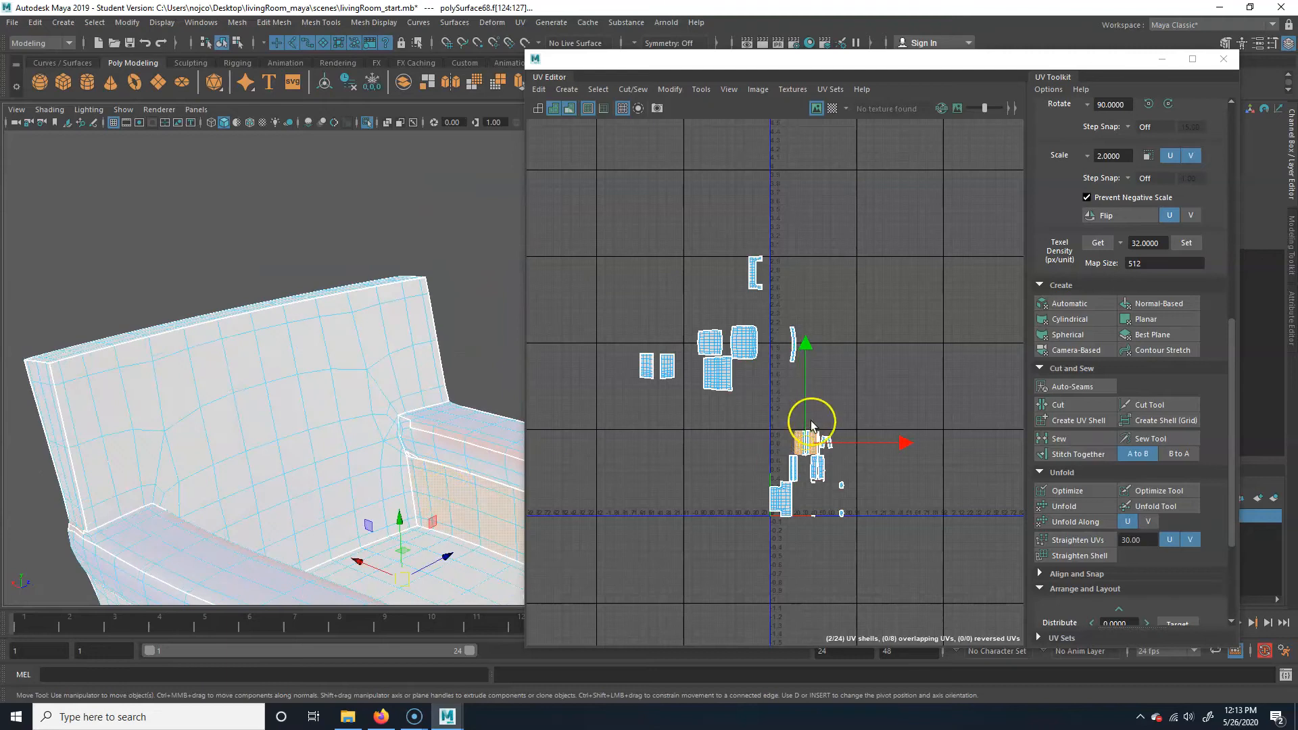
pyautogui.moveTo(807, 443); pyautogui.dragTo(662, 299)
# - Select the two armrest front cap UV shells and move them to the right of the front panel shell
pyautogui.keyDown('alt'); pyautogui.moveTo(225, 432); pyautogui.dragTo(330, 390); pyautogui.keyUp('alt')
pyautogui.scroll(3, 331, 390)
pyautogui.click(327, 361)
pyautogui.keyDown('alt'); pyautogui.moveTo(171, 417); pyautogui.dragTo(439, 404, button='middle'); pyautogui.keyUp('alt')
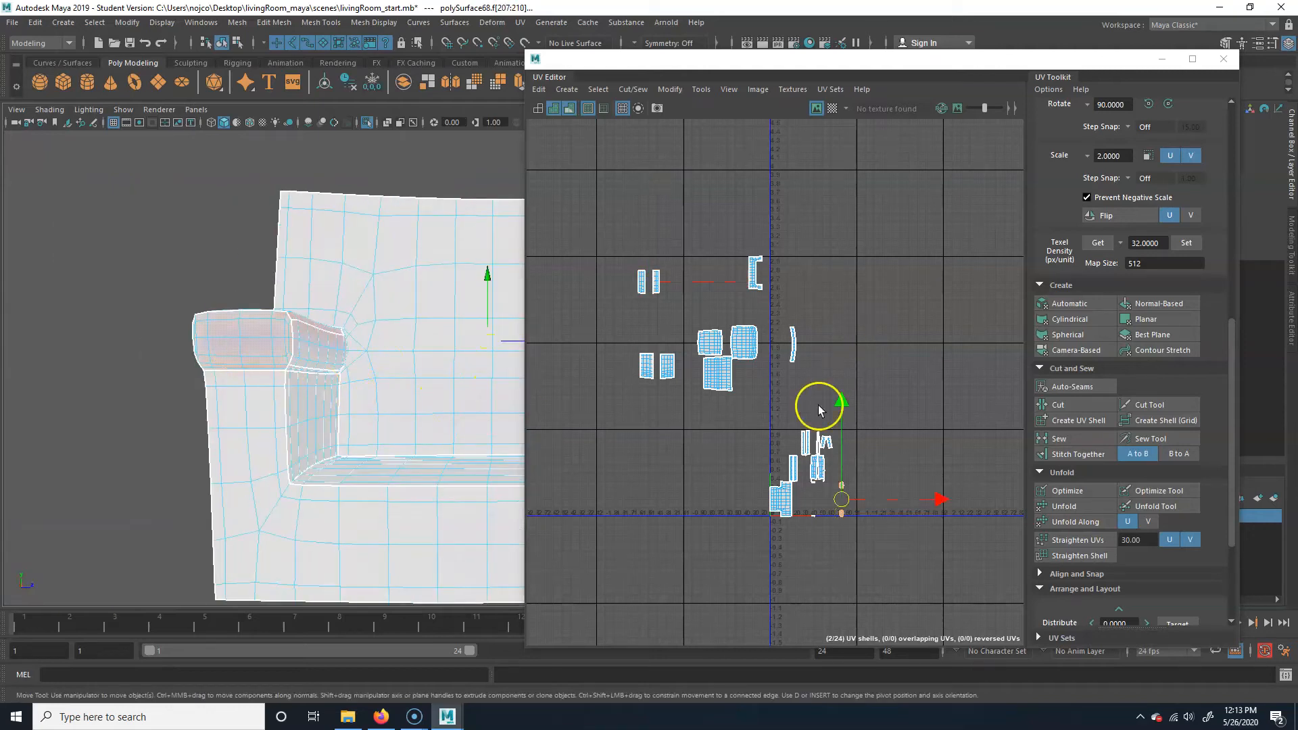
pyautogui.moveTo(840, 486); pyautogui.dragTo(829, 366)
# - Turn off the UV distortion display and switch the UV shells to wireframe display
pyautogui.keyDown('alt'); pyautogui.moveTo(290, 377); pyautogui.dragTo(412, 261); pyautogui.keyUp('alt')
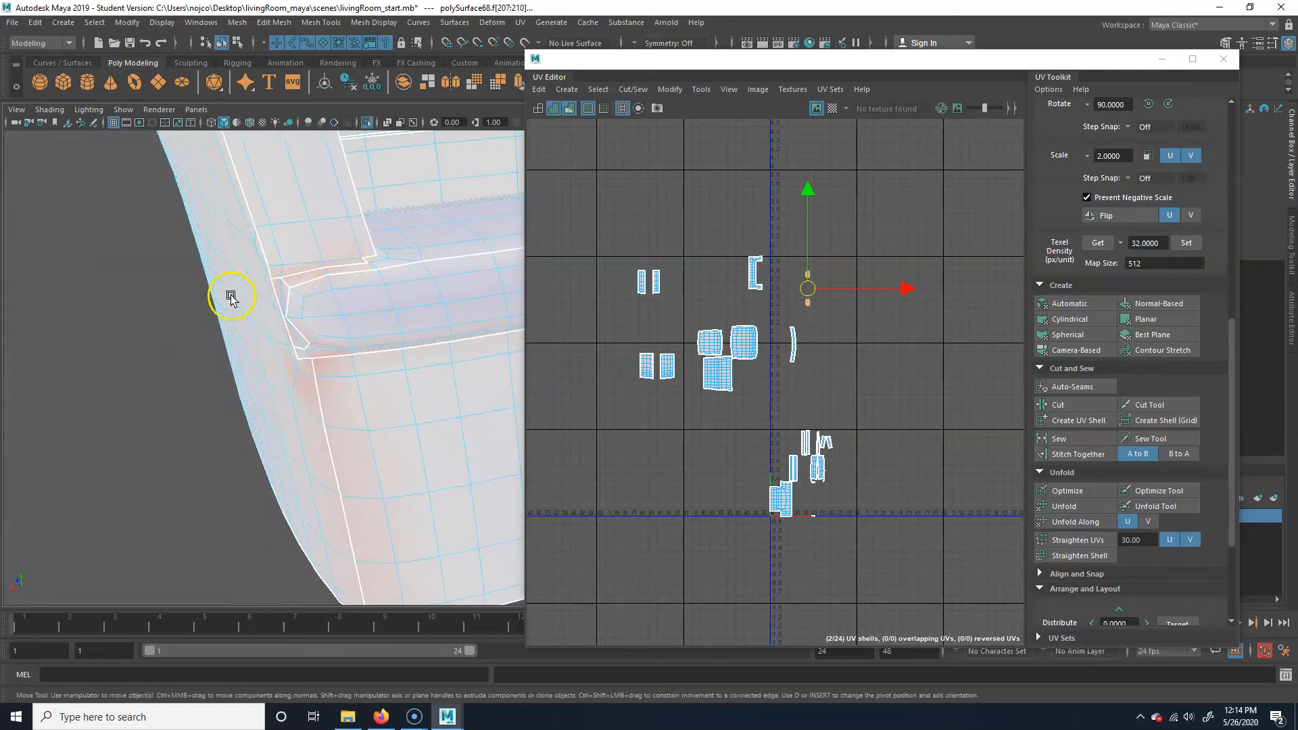
pyautogui.keyDown('alt'); pyautogui.moveTo(295, 316); pyautogui.dragTo(348, 378); pyautogui.keyUp('alt')
pyautogui.keyDown('alt'); pyautogui.moveTo(96, 322); pyautogui.dragTo(282, 340, button='right'); pyautogui.keyUp('alt')
pyautogui.keyDown('alt'); pyautogui.moveTo(282, 340); pyautogui.dragTo(330, 313); pyautogui.keyUp('alt')
pyautogui.click(571, 109)
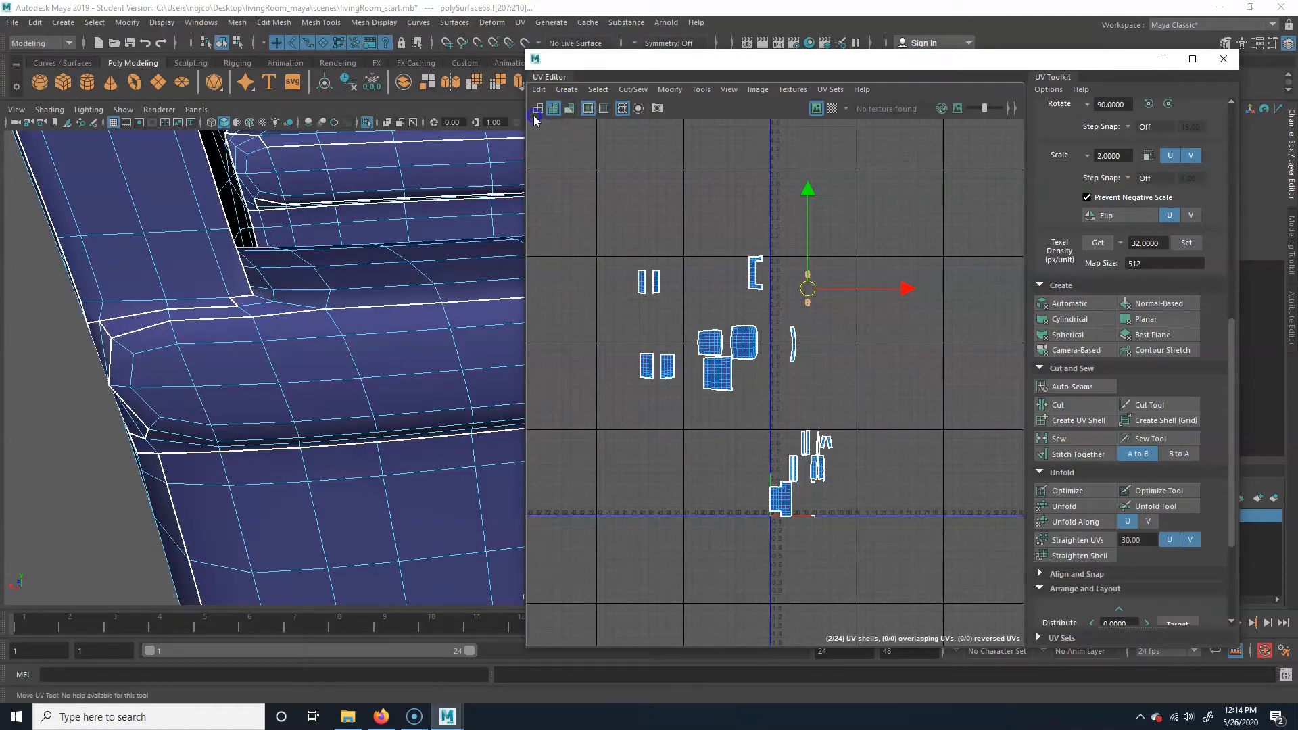
pyautogui.click(537, 109)
# - Select the bottom edges of both backrest side panels at the armrests' rear corners and cut the UVs there
pyautogui.moveTo(290, 325)
pyautogui.keyDown('alt'); pyautogui.mouseDown()
pyautogui.moveTo(237, 324)
pyautogui.moveTo(307, 255)
pyautogui.mouseUp(); pyautogui.keyUp('alt')
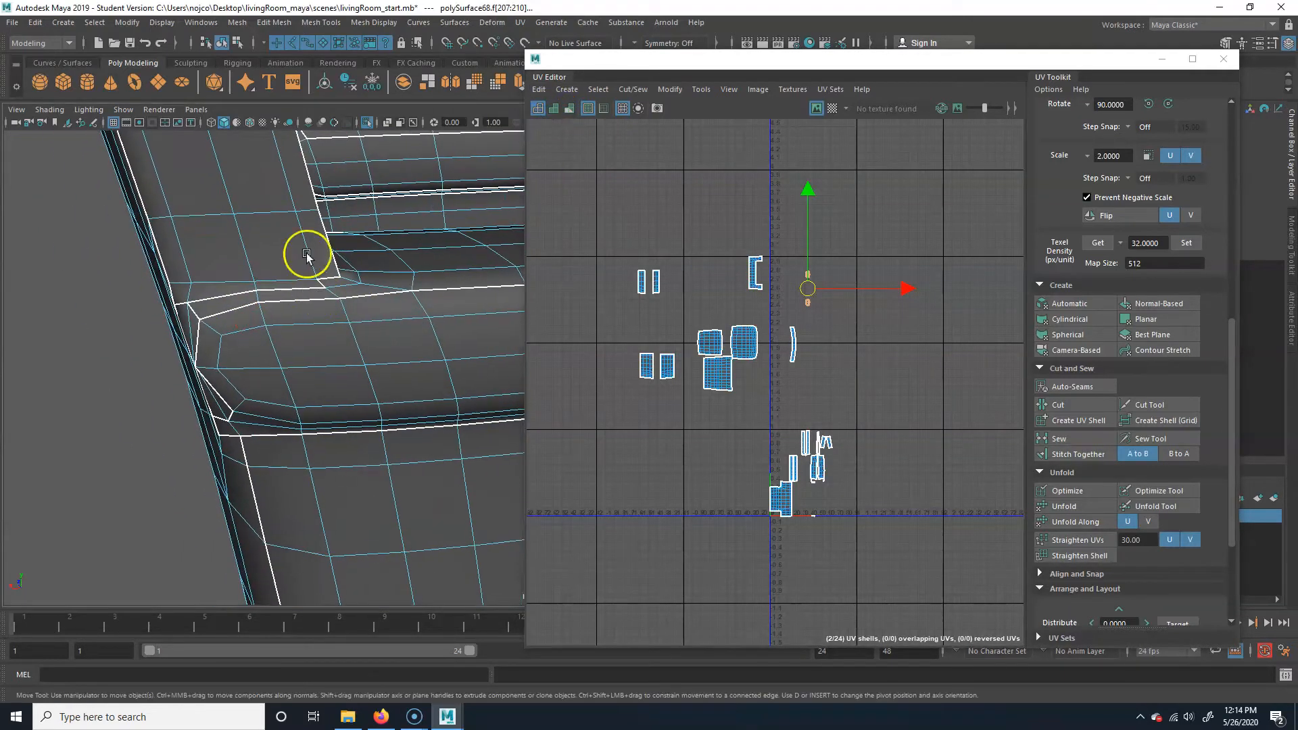
pyautogui.keyDown('alt'); pyautogui.moveTo(344, 304); pyautogui.dragTo(375, 304); pyautogui.keyUp('alt')
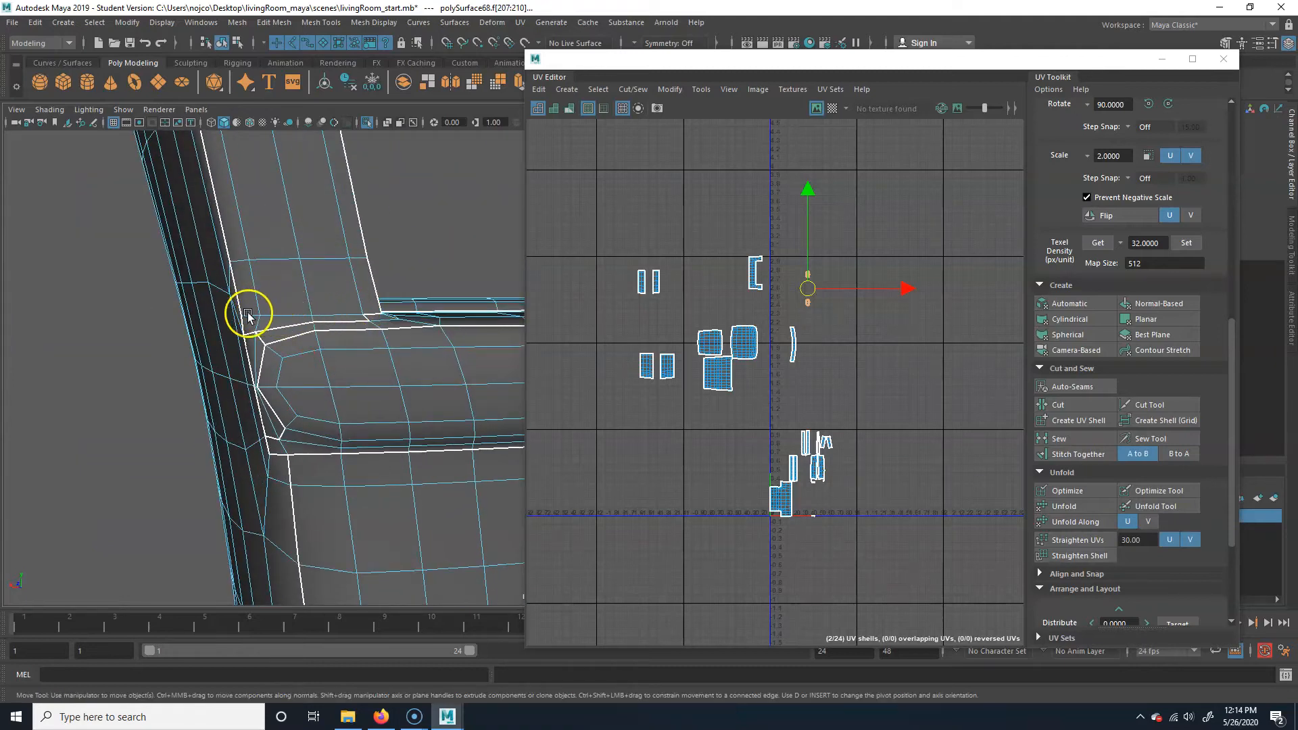
pyautogui.keyDown('alt'); pyautogui.moveTo(245, 318); pyautogui.dragTo(239, 382); pyautogui.keyUp('alt')
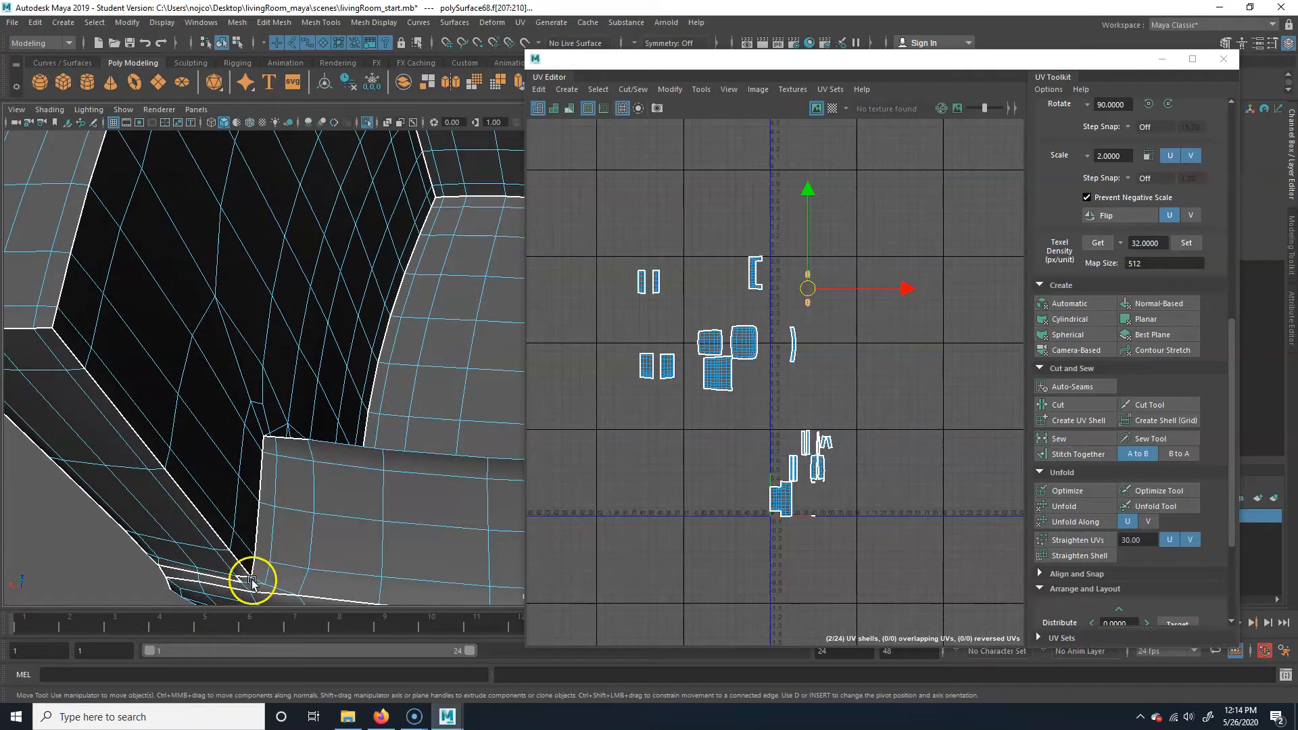
pyautogui.keyDown('alt'); pyautogui.moveTo(274, 565); pyautogui.dragTo(351, 426); pyautogui.keyUp('alt')
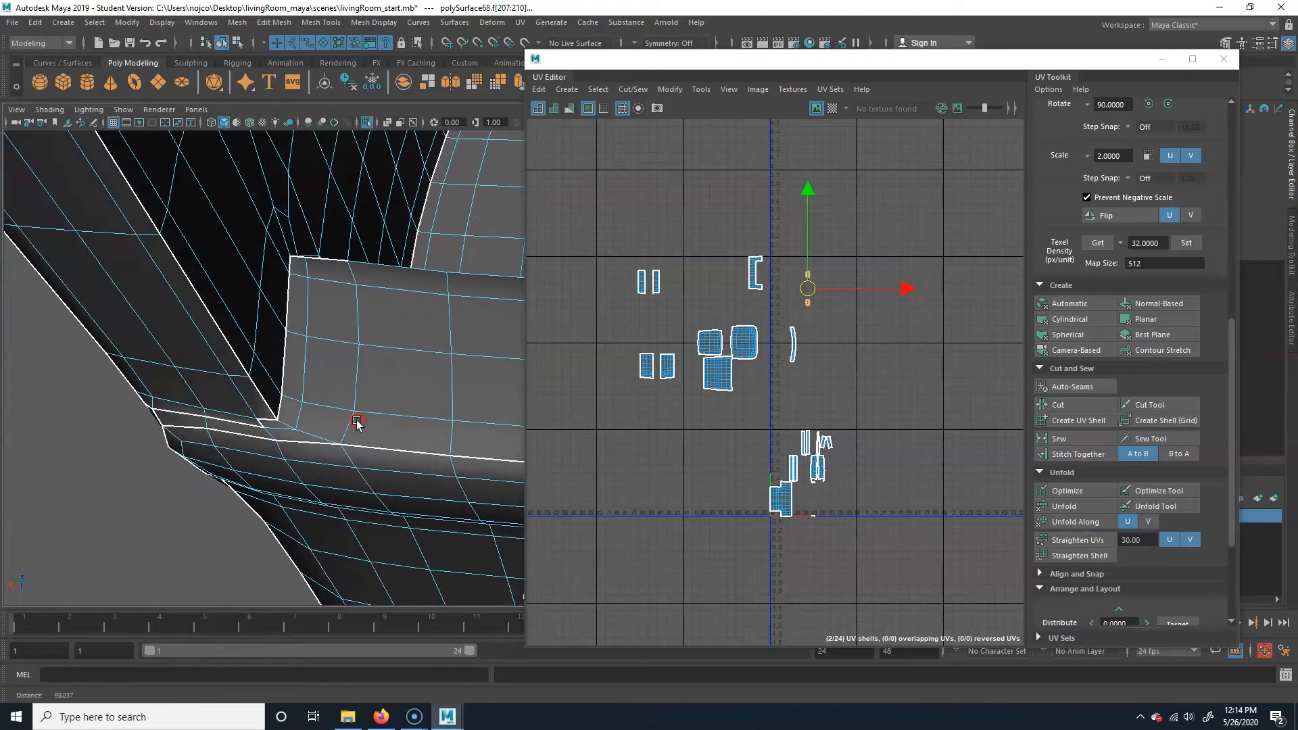
pyautogui.keyDown('alt'); pyautogui.moveTo(359, 426); pyautogui.dragTo(353, 436, button='right'); pyautogui.keyUp('alt')
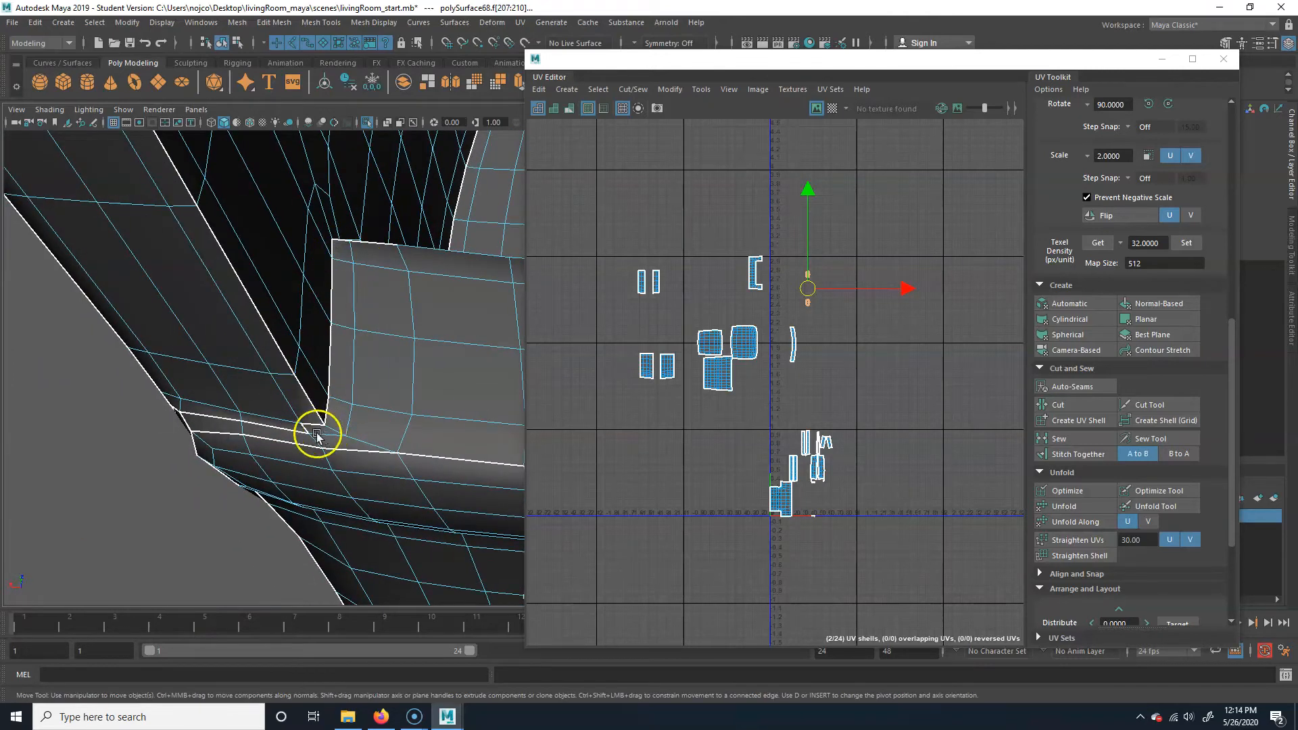
pyautogui.keyDown('alt'); pyautogui.moveTo(317, 436); pyautogui.dragTo(211, 391); pyautogui.keyUp('alt')
pyautogui.keyDown('alt'); pyautogui.moveTo(212, 391); pyautogui.dragTo(383, 279, button='right'); pyautogui.keyUp('alt')
pyautogui.click(209, 376)
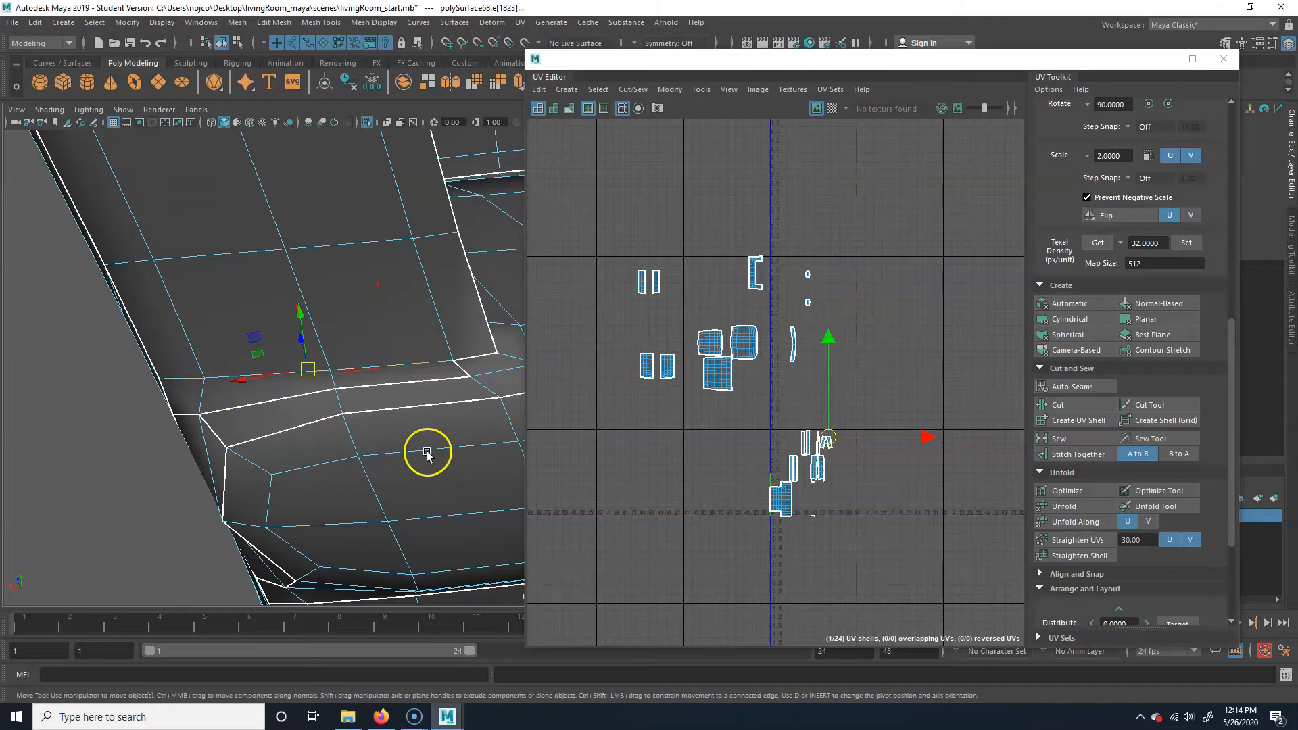
pyautogui.keyDown('alt'); pyautogui.moveTo(213, 420); pyautogui.dragTo(338, 305); pyautogui.keyUp('alt')
pyautogui.keyDown('alt'); pyautogui.moveTo(359, 311); pyautogui.dragTo(289, 342, button='right'); pyautogui.keyUp('alt')
pyautogui.keyDown('alt'); pyautogui.moveTo(289, 342); pyautogui.dragTo(284, 371, button='middle'); pyautogui.keyUp('alt')
pyautogui.keyDown('alt'); pyautogui.moveTo(284, 371); pyautogui.dragTo(536, 217); pyautogui.keyUp('alt')
pyautogui.keyDown('alt'); pyautogui.moveTo(536, 218); pyautogui.dragTo(539, 217, button='middle'); pyautogui.keyUp('alt')
pyautogui.keyDown('alt'); pyautogui.moveTo(399, 342); pyautogui.dragTo(380, 337); pyautogui.keyUp('alt')
pyautogui.click(371, 343)
pyautogui.hotkey('shift', 'x')
# - Select the seam edges between one armrest and the narrow strip beneath its backrest side panel
pyautogui.keyDown('alt'); pyautogui.moveTo(387, 439); pyautogui.dragTo(365, 427); pyautogui.keyUp('alt')
pyautogui.keyDown('alt'); pyautogui.moveTo(476, 450); pyautogui.dragTo(368, 397, button='middle'); pyautogui.keyUp('alt')
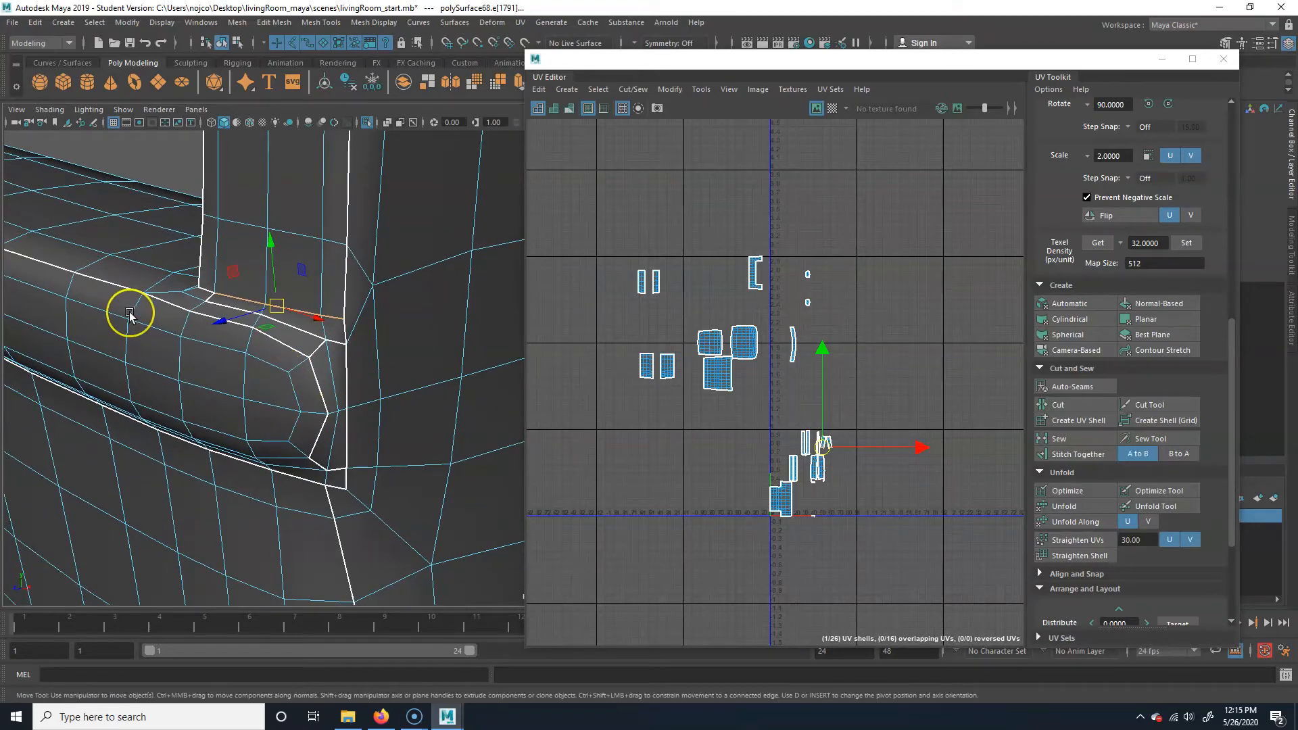
pyautogui.keyDown('alt'); pyautogui.moveTo(184, 319); pyautogui.dragTo(359, 338); pyautogui.keyUp('alt')
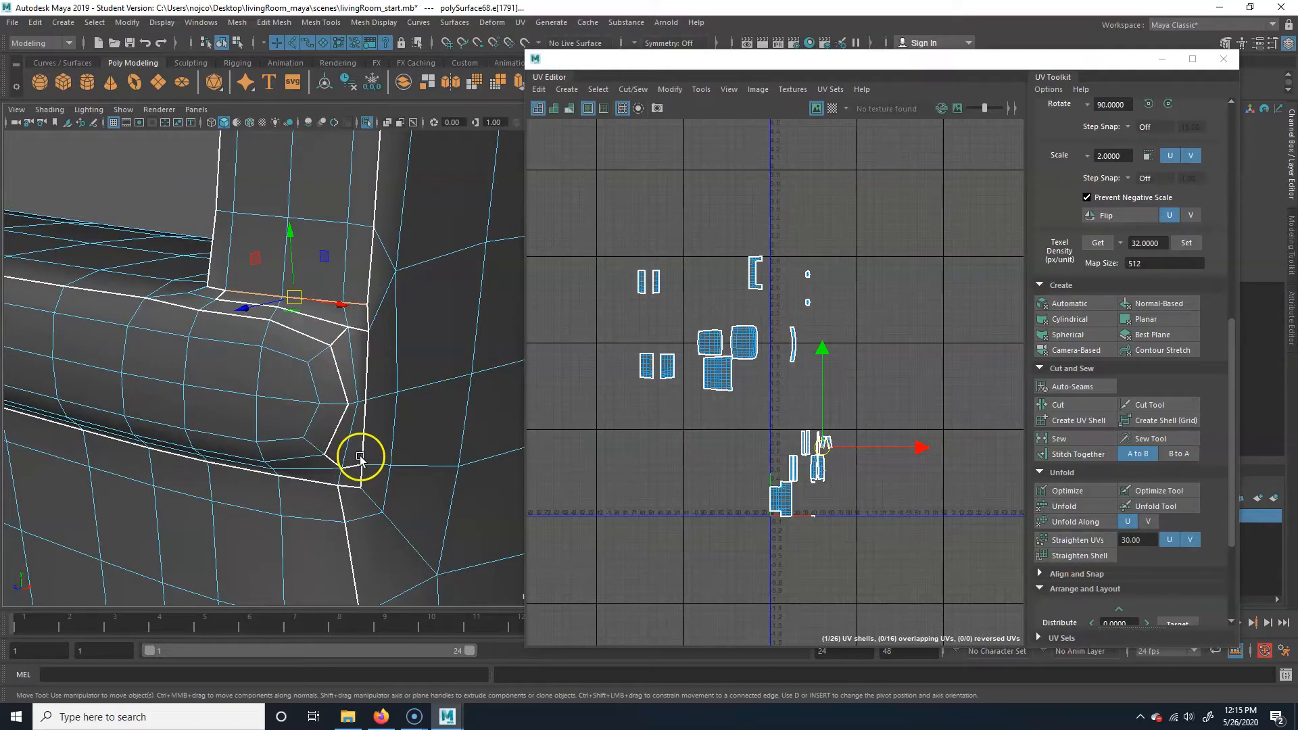
pyautogui.keyDown('alt'); pyautogui.moveTo(317, 404); pyautogui.dragTo(369, 434); pyautogui.keyUp('alt')
pyautogui.click(444, 409)
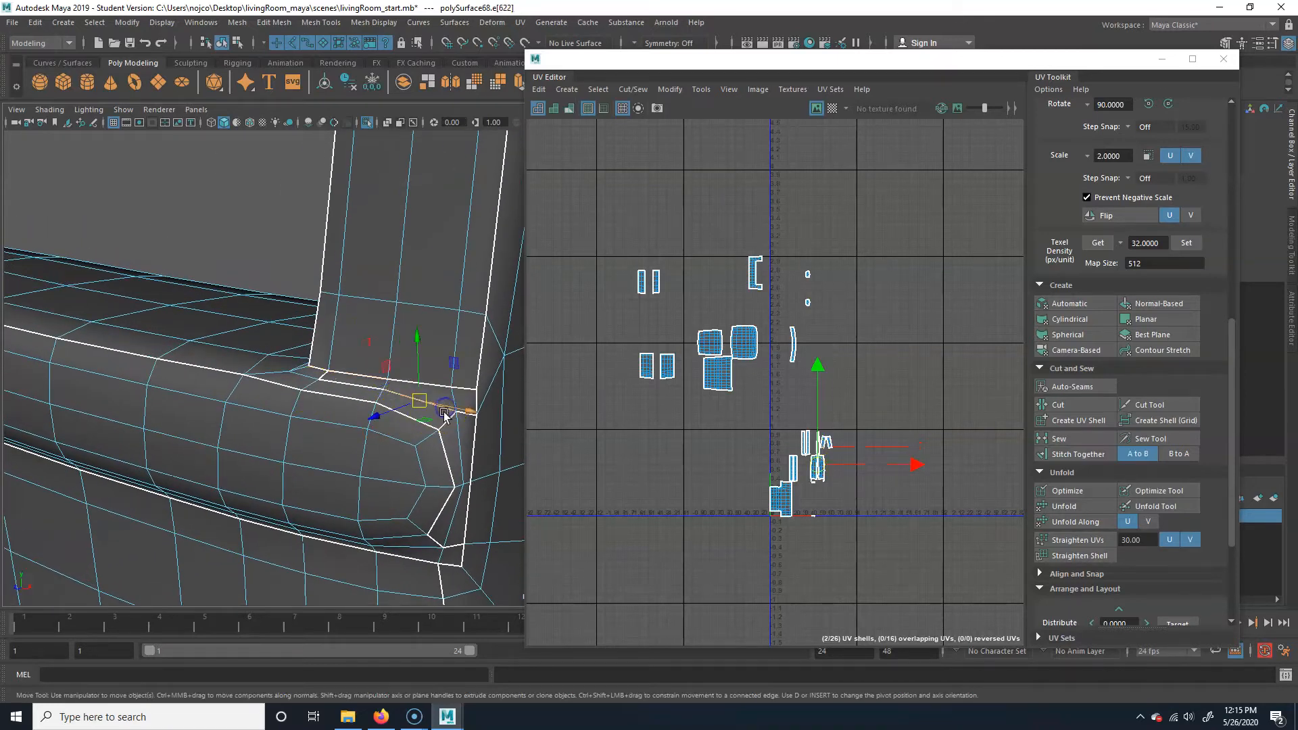
pyautogui.press('q')
pyautogui.click(328, 394)
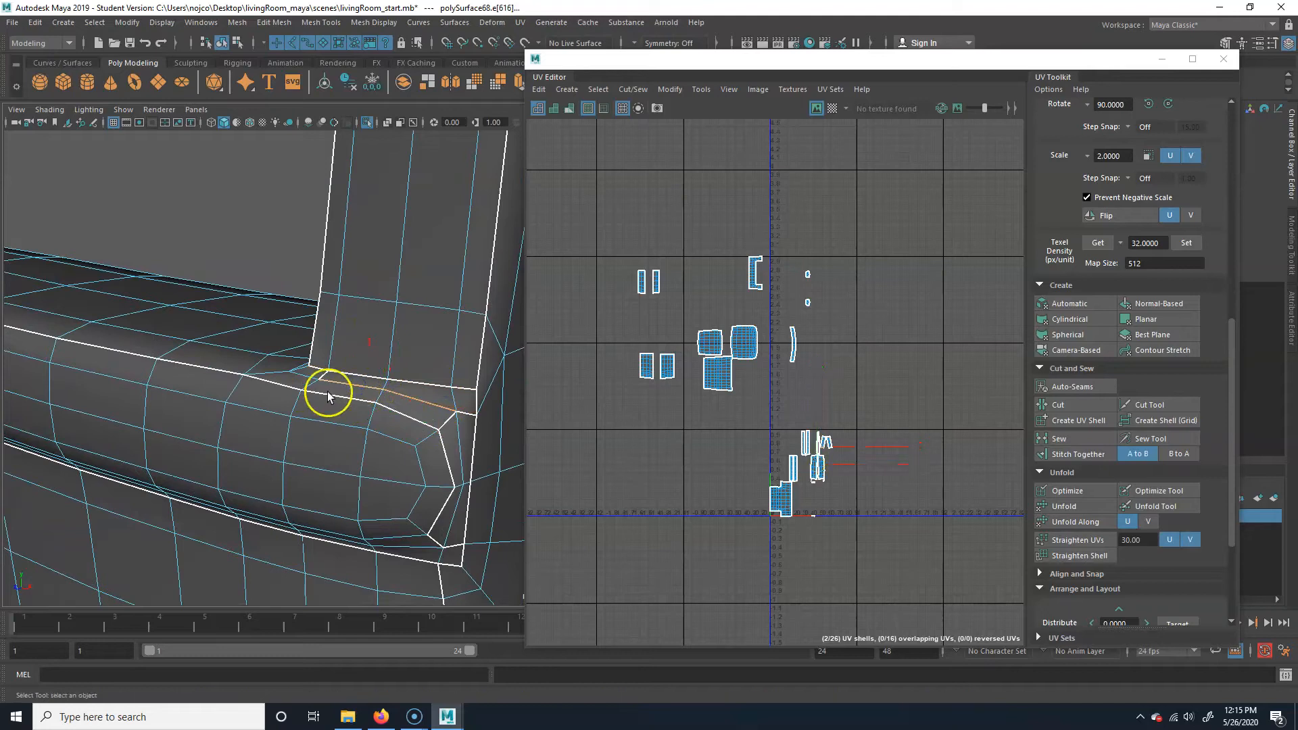
# - Add the matching strip seam edges at the other armrest's rear corner to the selection
pyautogui.scroll(-5, 358, 482)
pyautogui.keyDown('alt'); pyautogui.moveTo(436, 469); pyautogui.dragTo(169, 420); pyautogui.keyUp('alt')
pyautogui.scroll(3, 169, 420)
pyautogui.scroll(2, 168, 420)
pyautogui.keyDown('alt'); pyautogui.moveTo(271, 329); pyautogui.dragTo(355, 380, button='middle'); pyautogui.keyUp('alt')
pyautogui.scroll(3, 322, 403)
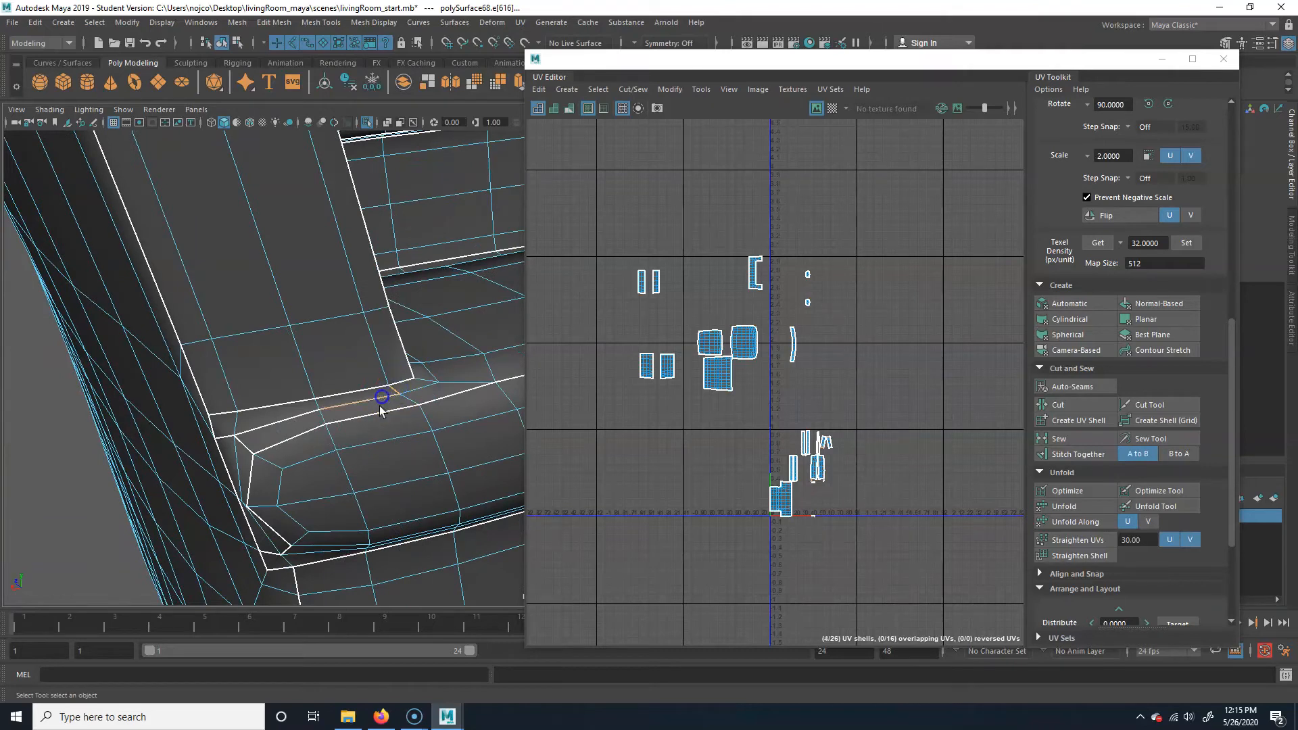
pyautogui.keyDown('alt'); pyautogui.moveTo(370, 442); pyautogui.dragTo(242, 438, button='right'); pyautogui.keyUp('alt')
pyautogui.keyDown('alt'); pyautogui.moveTo(242, 438); pyautogui.dragTo(177, 403, button='middle'); pyautogui.keyUp('alt')
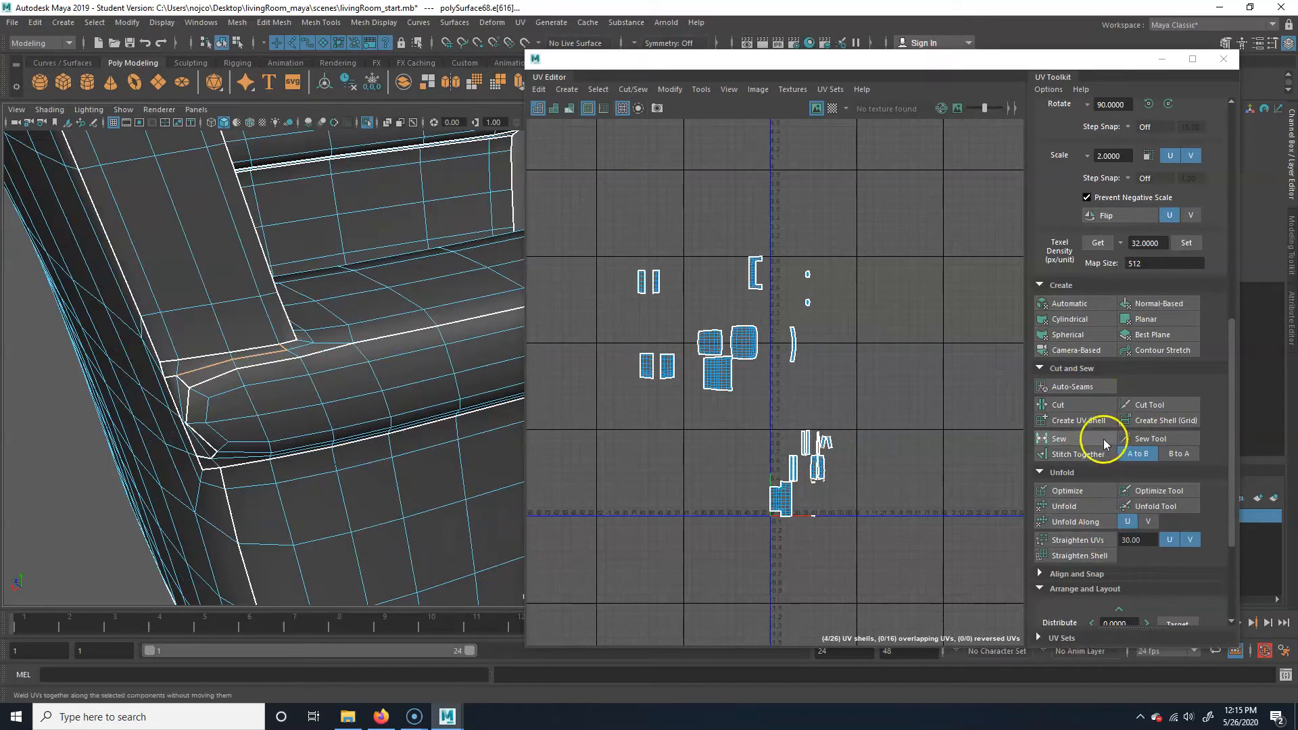
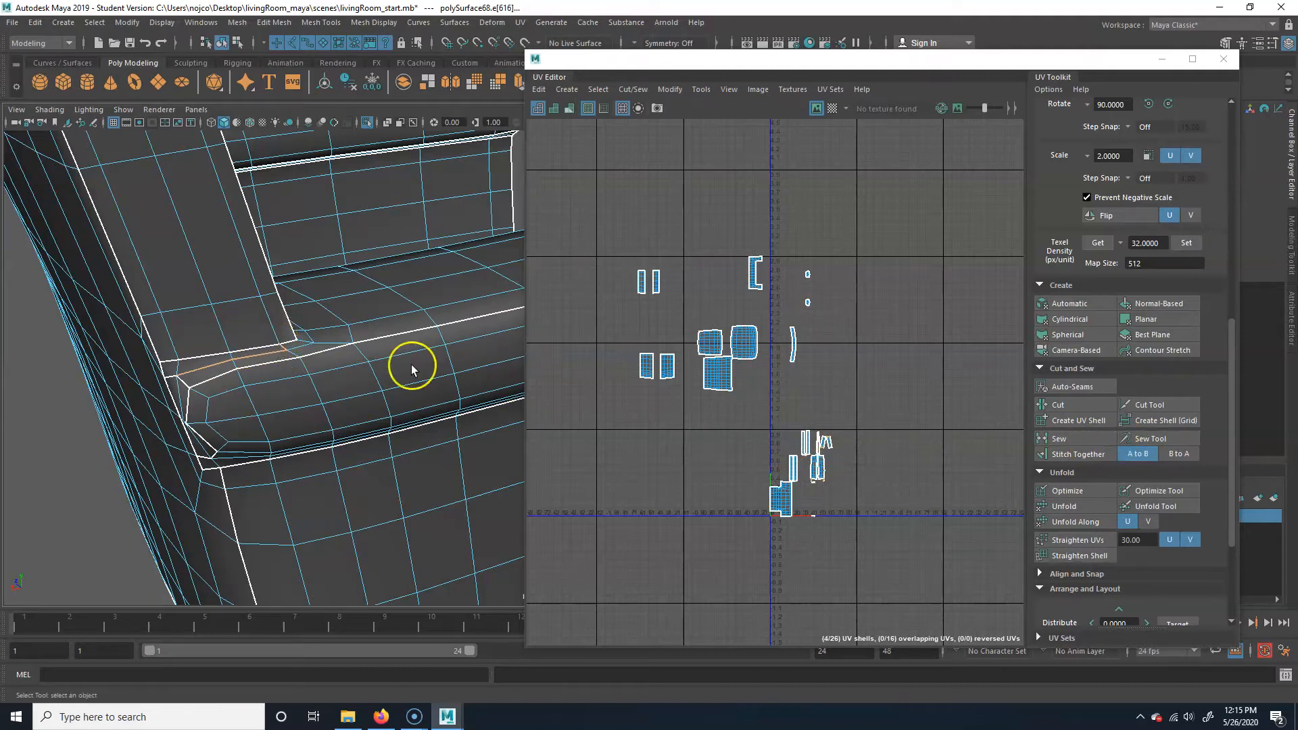
# - Undo a trial Sew of the selected strip seam edges and use Stitch Together (A to B) on them instead
pyautogui.keyDown('alt'); pyautogui.moveTo(638, 465); pyautogui.dragTo(1074, 485, button='right'); pyautogui.keyUp('alt')
pyautogui.keyDown('alt'); pyautogui.moveTo(734, 431); pyautogui.dragTo(365, 399, button='middle'); pyautogui.keyUp('alt')
pyautogui.keyDown('alt'); pyautogui.moveTo(574, 442); pyautogui.dragTo(756, 449, button='right'); pyautogui.keyUp('alt')
pyautogui.keyDown('alt'); pyautogui.moveTo(756, 449); pyautogui.dragTo(654, 404, button='middle'); pyautogui.keyUp('alt')
pyautogui.keyDown('alt'); pyautogui.moveTo(596, 403); pyautogui.dragTo(689, 428, button='right'); pyautogui.keyUp('alt')
pyautogui.click(1058, 438)
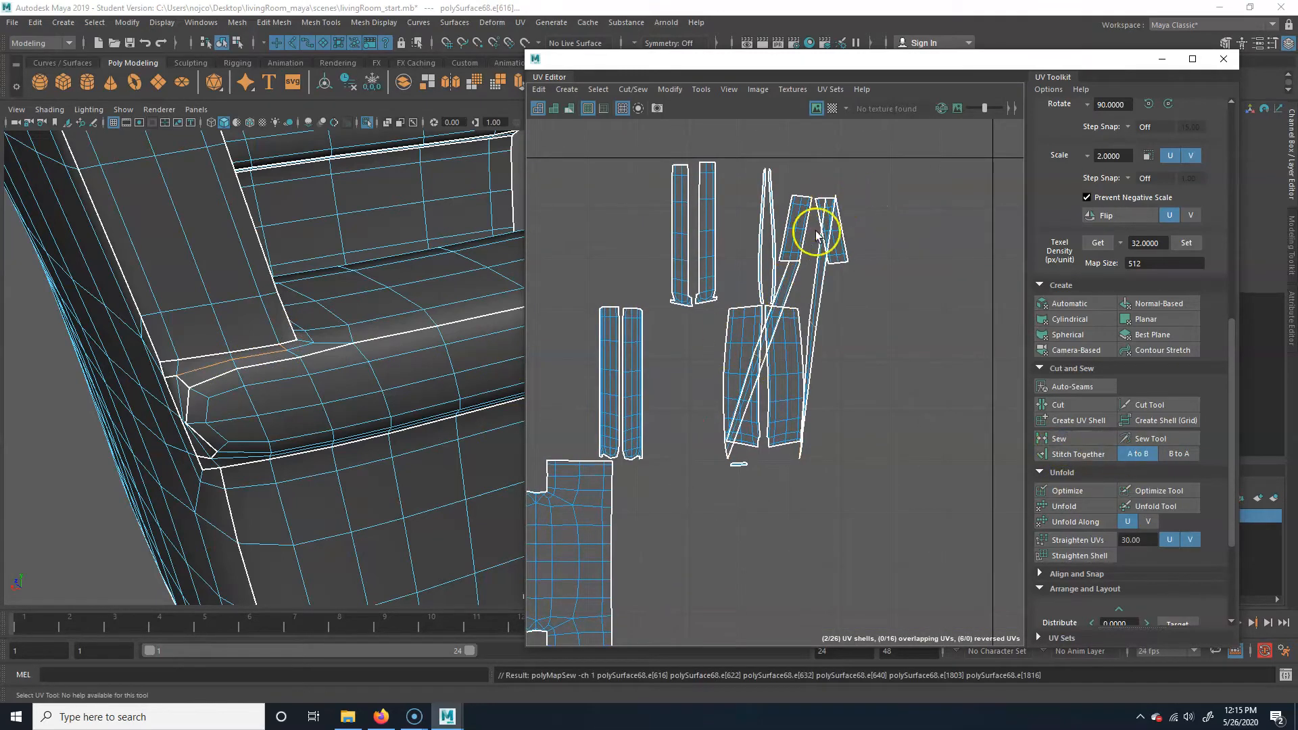
pyautogui.hotkey('ctrl', 'z')
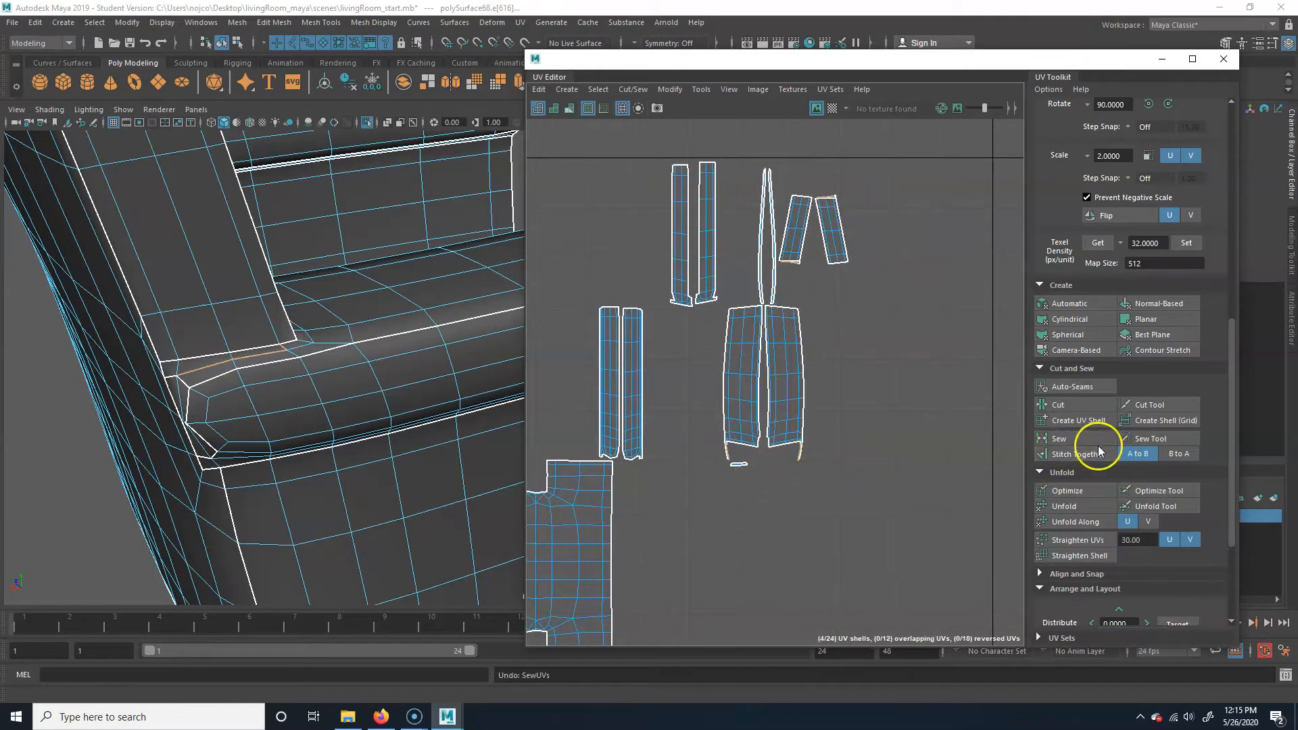
pyautogui.click(1080, 453)
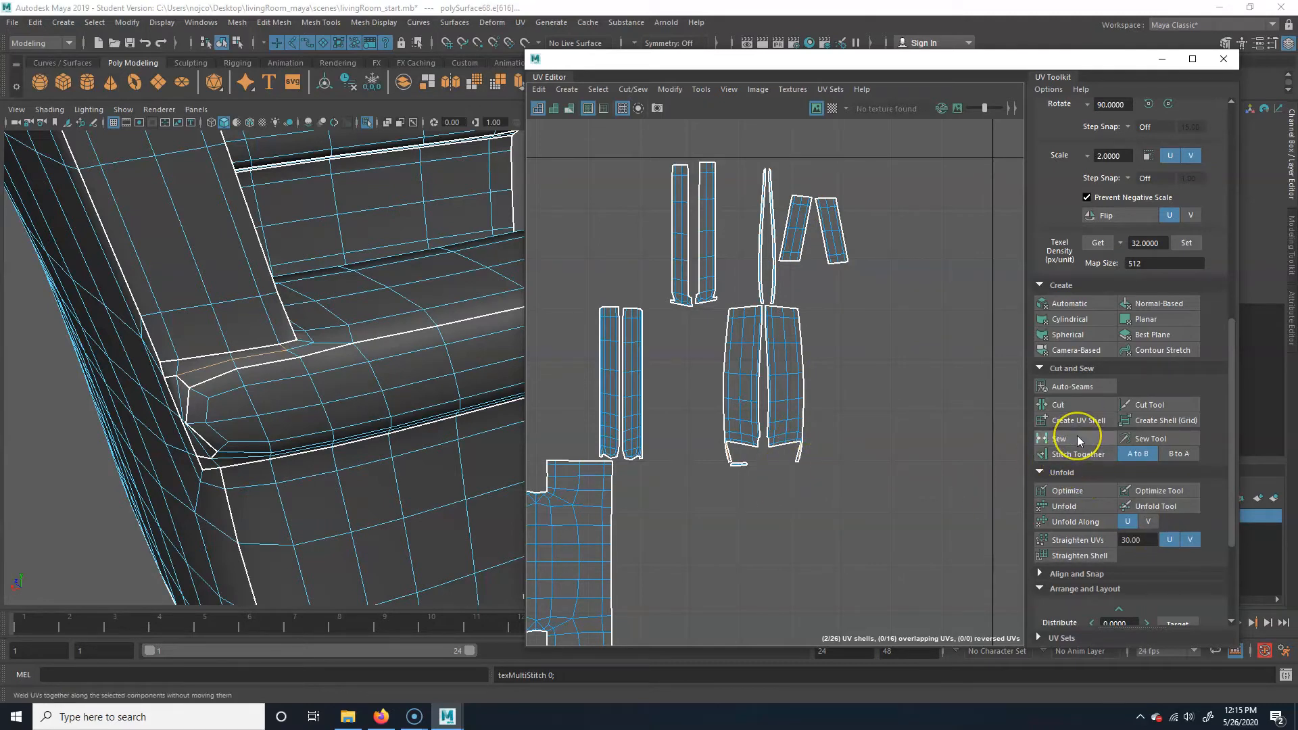
# - Examine the UV seams along the armrest's inner side, at its rear corner and around its front cap
pyautogui.keyDown('alt'); pyautogui.moveTo(440, 509); pyautogui.dragTo(310, 415); pyautogui.keyUp('alt')
pyautogui.moveTo(376, 307)
pyautogui.keyDown('alt'); pyautogui.mouseDown()
pyautogui.moveTo(388, 311)
pyautogui.moveTo(376, 283)
pyautogui.mouseUp(); pyautogui.keyUp('alt')
pyautogui.keyDown('alt'); pyautogui.moveTo(377, 284); pyautogui.dragTo(181, 470, button='middle'); pyautogui.keyUp('alt')
pyautogui.keyDown('alt'); pyautogui.moveTo(344, 373); pyautogui.dragTo(316, 333); pyautogui.keyUp('alt')
pyautogui.keyDown('alt'); pyautogui.moveTo(316, 333); pyautogui.dragTo(290, 440, button='middle'); pyautogui.keyUp('alt')
pyautogui.keyDown('alt'); pyautogui.moveTo(433, 433); pyautogui.dragTo(374, 391); pyautogui.keyUp('alt')
pyautogui.keyDown('alt'); pyautogui.moveTo(374, 392); pyautogui.dragTo(182, 418, button='middle'); pyautogui.keyUp('alt')
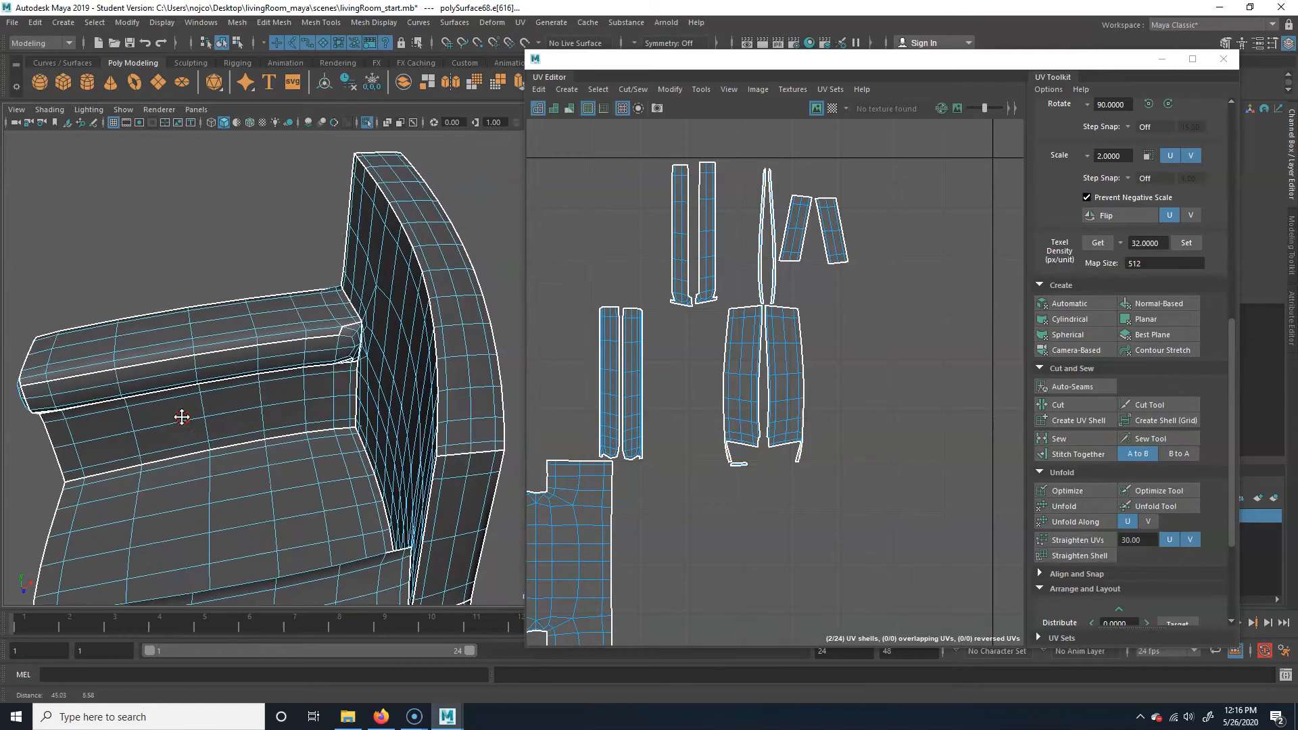
pyautogui.keyDown('alt'); pyautogui.moveTo(203, 417); pyautogui.dragTo(498, 415, button='right'); pyautogui.keyUp('alt')
pyautogui.keyDown('alt'); pyautogui.moveTo(339, 394); pyautogui.dragTo(95, 394, button='right'); pyautogui.keyUp('alt')
pyautogui.keyDown('alt'); pyautogui.moveTo(250, 422); pyautogui.dragTo(402, 460, button='middle'); pyautogui.keyUp('alt')
pyautogui.keyDown('alt'); pyautogui.moveTo(331, 451); pyautogui.dragTo(419, 450, button='right'); pyautogui.keyUp('alt')
pyautogui.keyDown('alt'); pyautogui.moveTo(420, 450); pyautogui.dragTo(433, 386); pyautogui.keyUp('alt')
pyautogui.keyDown('alt'); pyautogui.moveTo(433, 385); pyautogui.dragTo(315, 309, button='middle'); pyautogui.keyUp('alt')
pyautogui.keyDown('alt'); pyautogui.moveTo(315, 308); pyautogui.dragTo(269, 425); pyautogui.keyUp('alt')
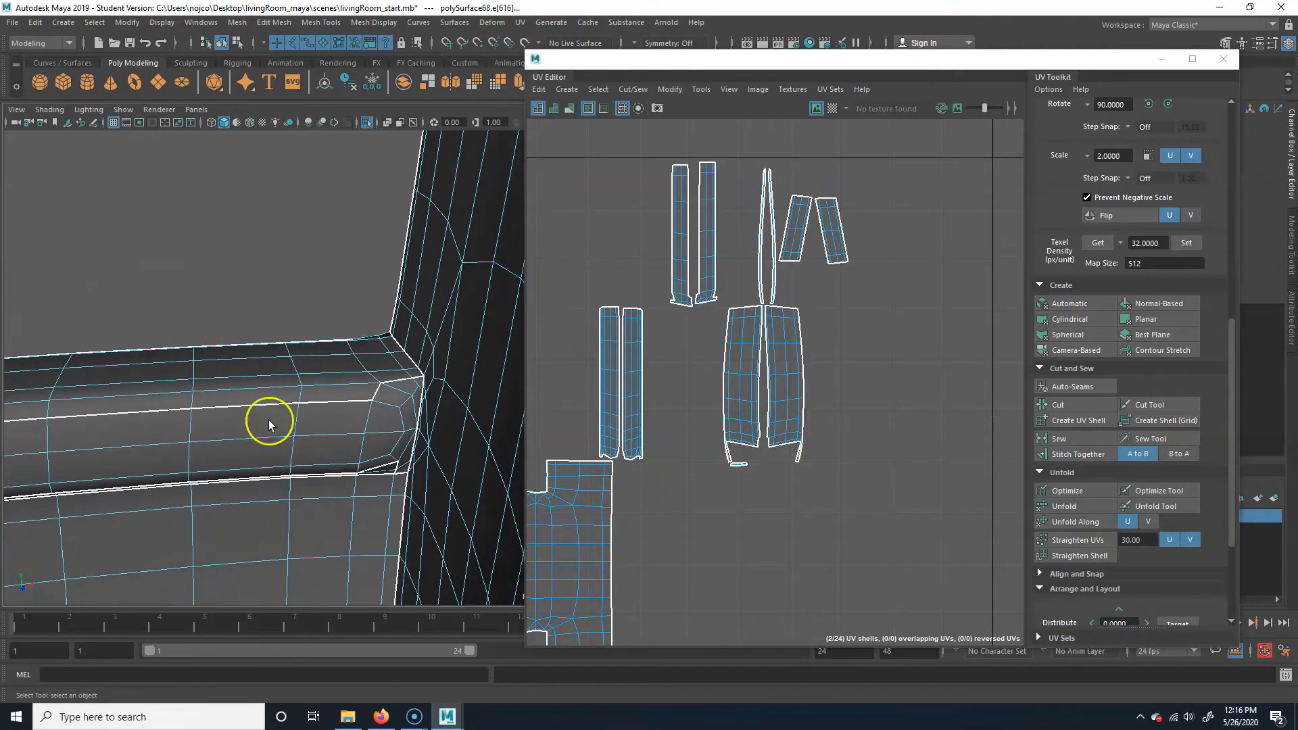
pyautogui.keyDown('alt'); pyautogui.moveTo(362, 395); pyautogui.dragTo(482, 385); pyautogui.keyUp('alt')
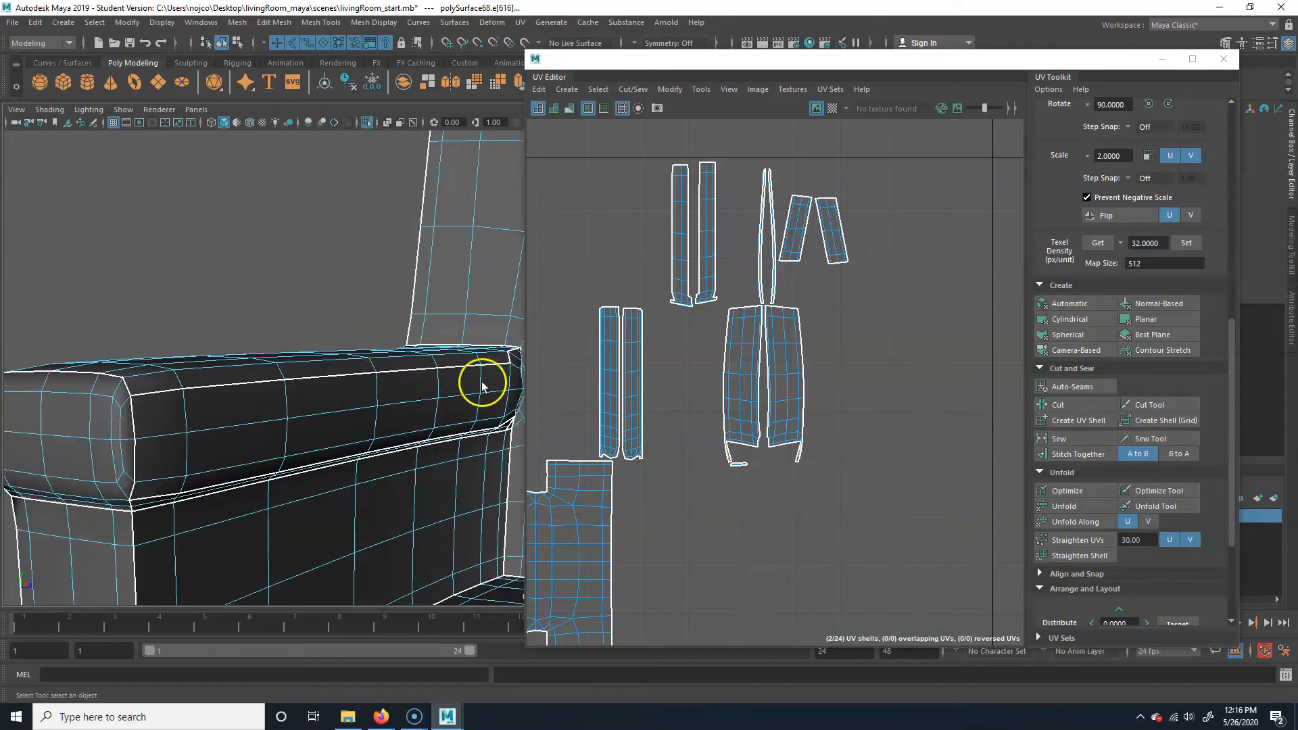
pyautogui.keyDown('alt'); pyautogui.moveTo(181, 403); pyautogui.dragTo(261, 392); pyautogui.keyUp('alt')
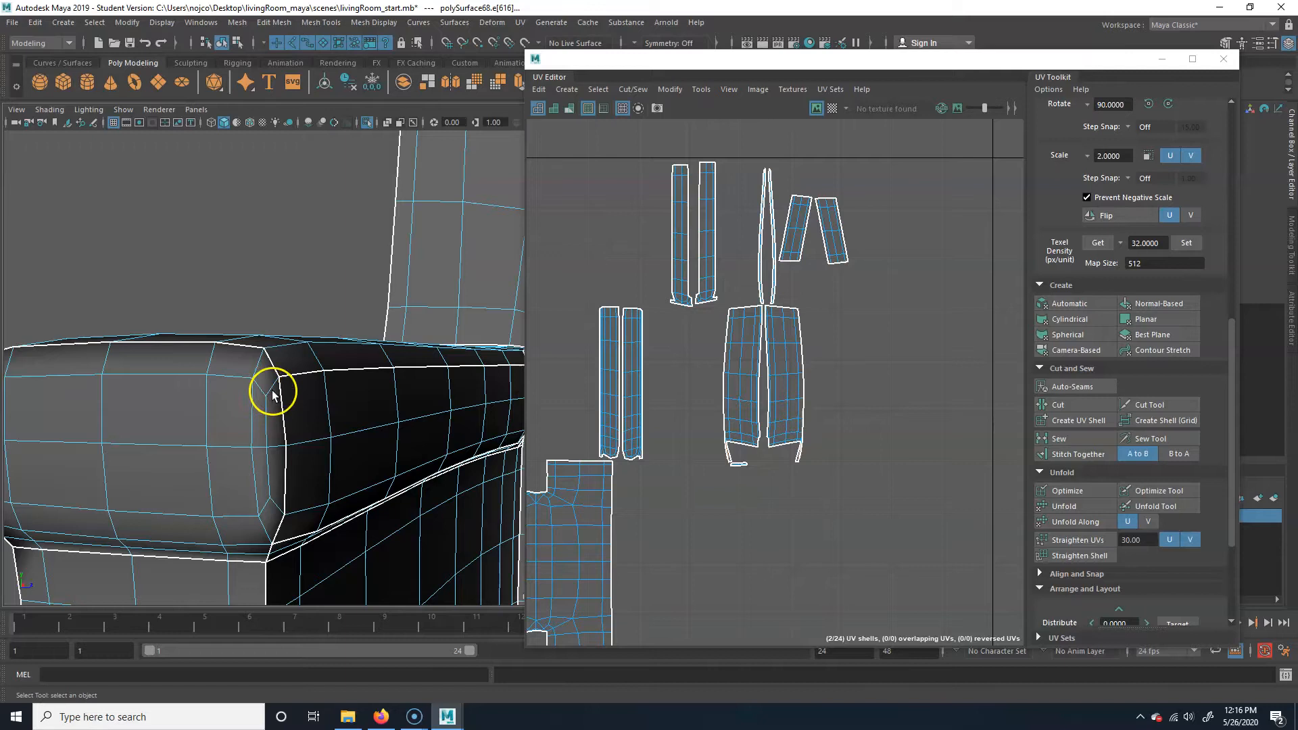
# - Select the long seam along the upper inner side of one armrest and stitch its UVs together
pyautogui.keyDown('alt'); pyautogui.moveTo(462, 376); pyautogui.dragTo(276, 436); pyautogui.keyUp('alt')
pyautogui.keyDown('alt'); pyautogui.moveTo(318, 488); pyautogui.dragTo(347, 387); pyautogui.keyUp('alt')
pyautogui.doubleClick(346, 388)
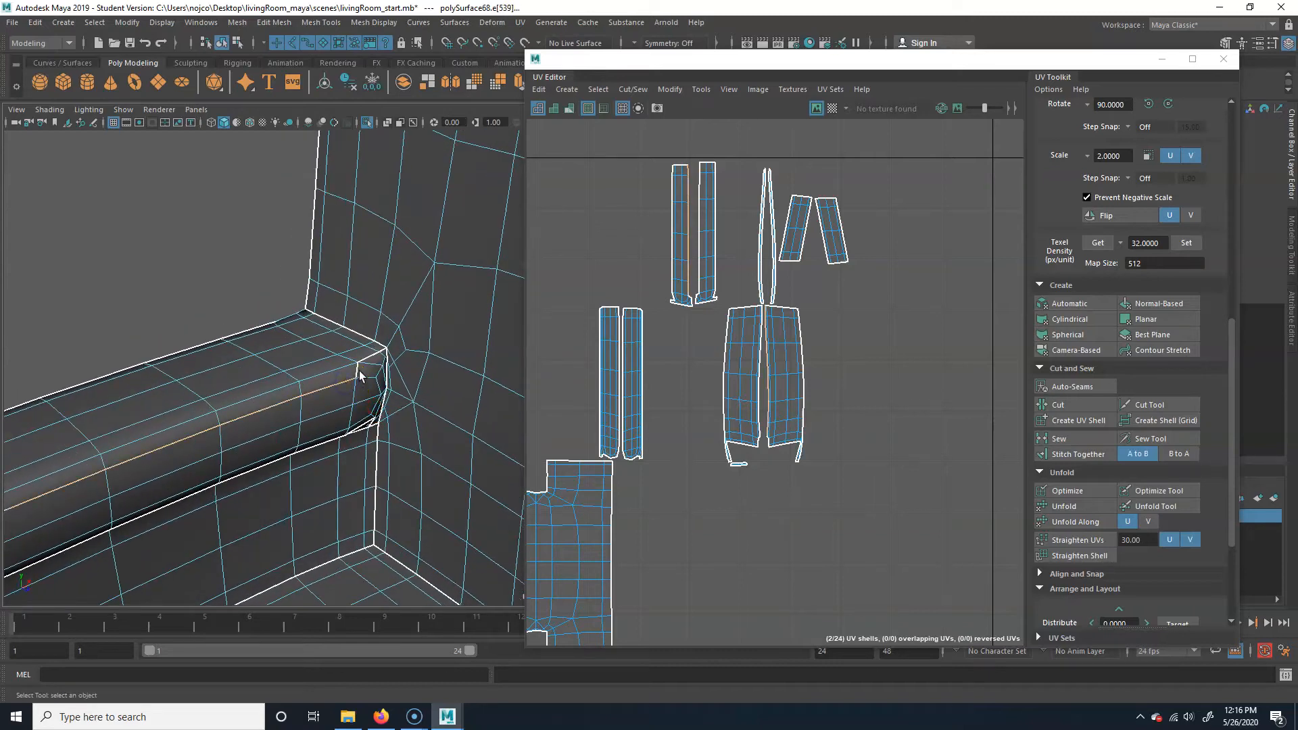
pyautogui.press('g')
# - Select the matching upper inner seam on the other armrest and stitch its UVs together
pyautogui.keyDown('alt'); pyautogui.moveTo(478, 426); pyautogui.dragTo(412, 397, button='right'); pyautogui.keyUp('alt')
pyautogui.keyDown('alt'); pyautogui.moveTo(412, 397); pyautogui.dragTo(211, 503, button='middle'); pyautogui.keyUp('alt')
pyautogui.keyDown('alt'); pyautogui.moveTo(211, 503); pyautogui.dragTo(162, 304, button='right'); pyautogui.keyUp('alt')
pyautogui.keyDown('alt'); pyautogui.moveTo(162, 304); pyautogui.dragTo(348, 396); pyautogui.keyUp('alt')
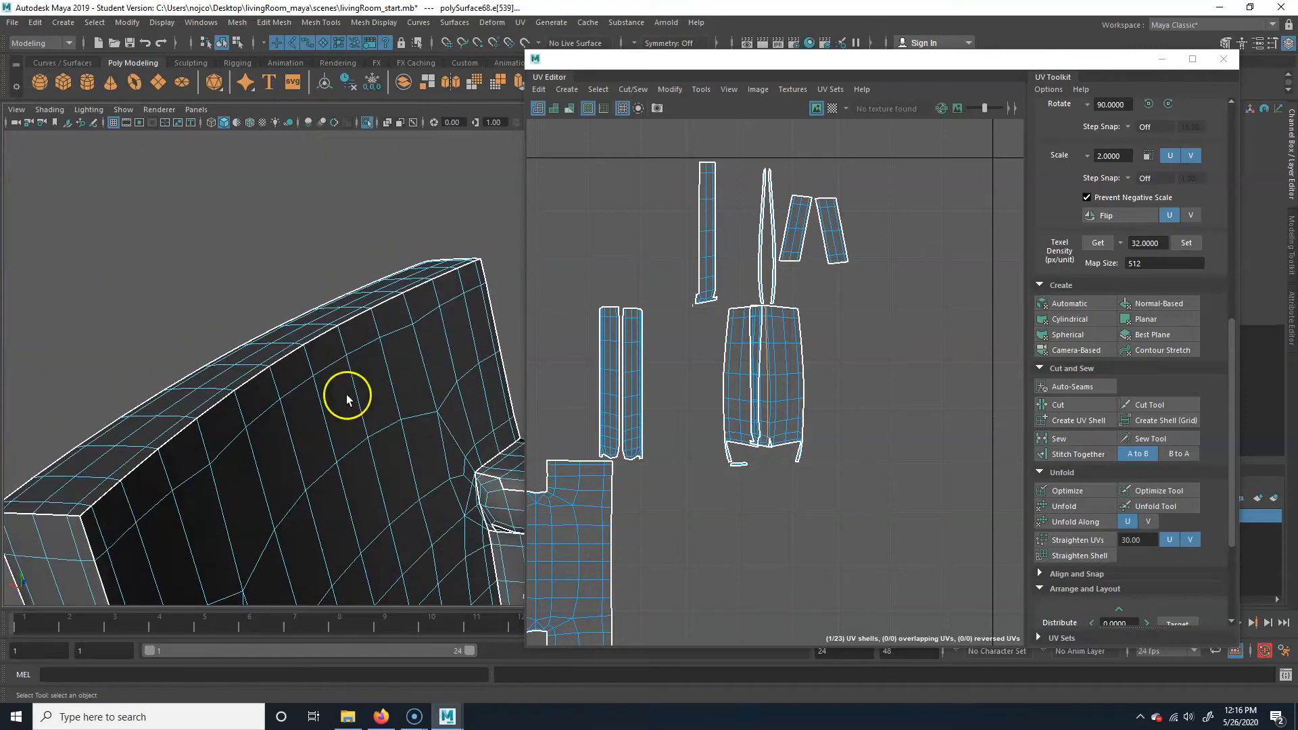
pyautogui.keyDown('alt'); pyautogui.moveTo(347, 396); pyautogui.dragTo(104, 375, button='middle'); pyautogui.keyUp('alt')
pyautogui.keyDown('alt'); pyautogui.moveTo(104, 375); pyautogui.dragTo(310, 358, button='right'); pyautogui.keyUp('alt')
pyautogui.keyDown('alt'); pyautogui.moveTo(311, 358); pyautogui.dragTo(395, 373, button='middle'); pyautogui.keyUp('alt')
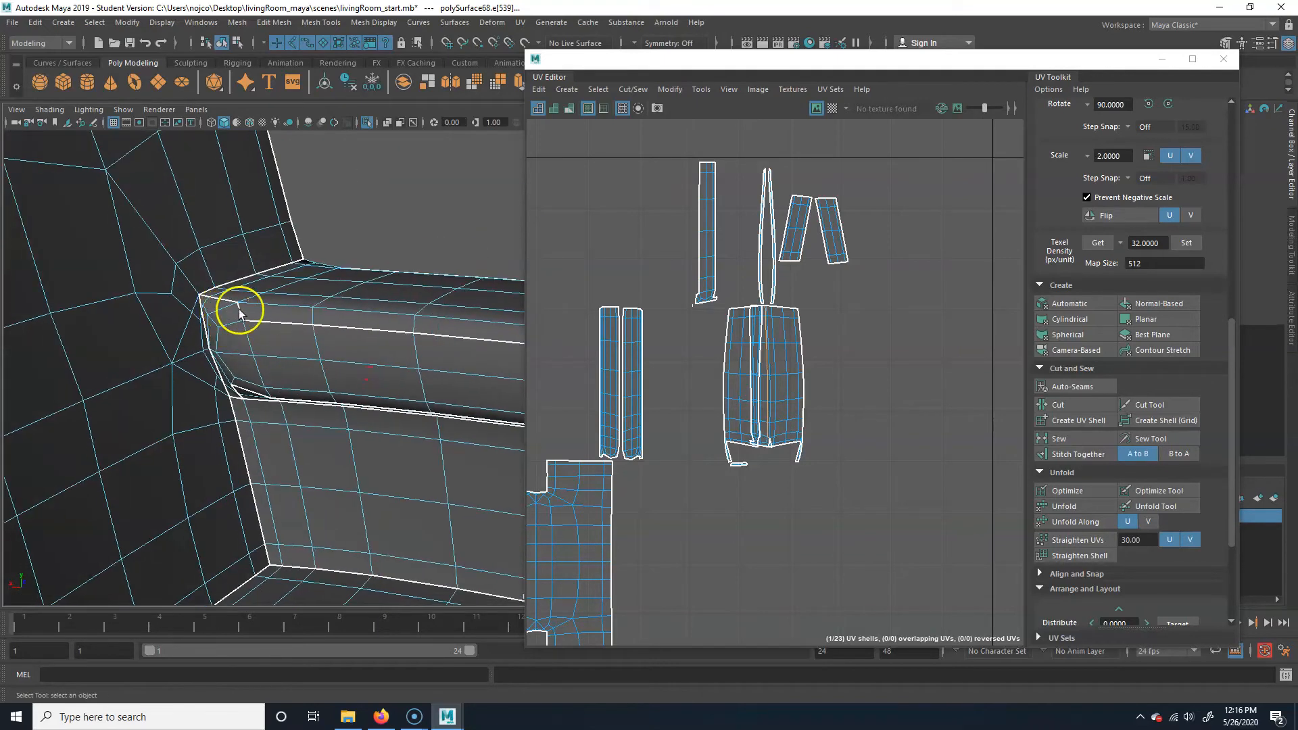
pyautogui.keyDown('alt'); pyautogui.moveTo(283, 339); pyautogui.dragTo(370, 356); pyautogui.keyUp('alt')
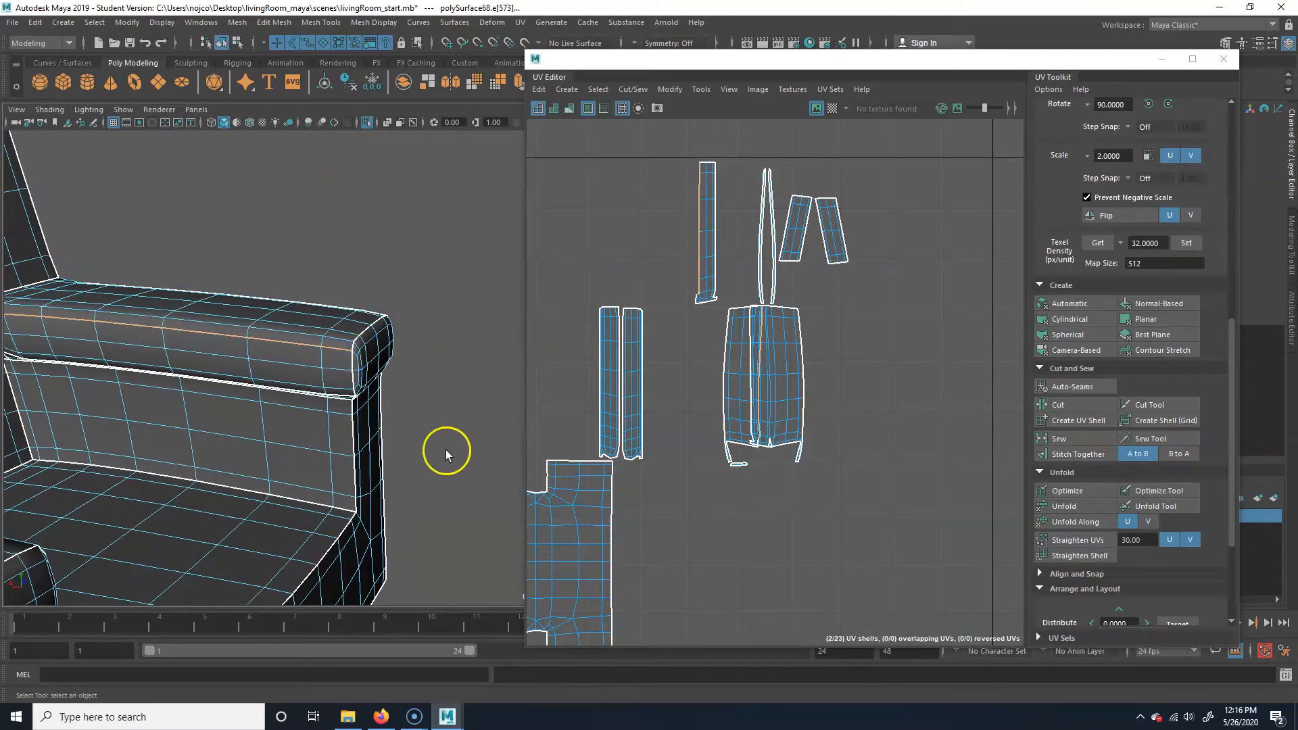
pyautogui.press('g')
# - Select the long seam near the underside of one armrest's inner overhang and stitch its UVs together
pyautogui.keyDown('alt'); pyautogui.moveTo(376, 354); pyautogui.dragTo(488, 331, button='middle'); pyautogui.keyUp('alt')
pyautogui.keyDown('alt'); pyautogui.moveTo(488, 334); pyautogui.dragTo(350, 443); pyautogui.keyUp('alt')
pyautogui.keyDown('alt'); pyautogui.moveTo(386, 392); pyautogui.dragTo(417, 374); pyautogui.keyUp('alt')
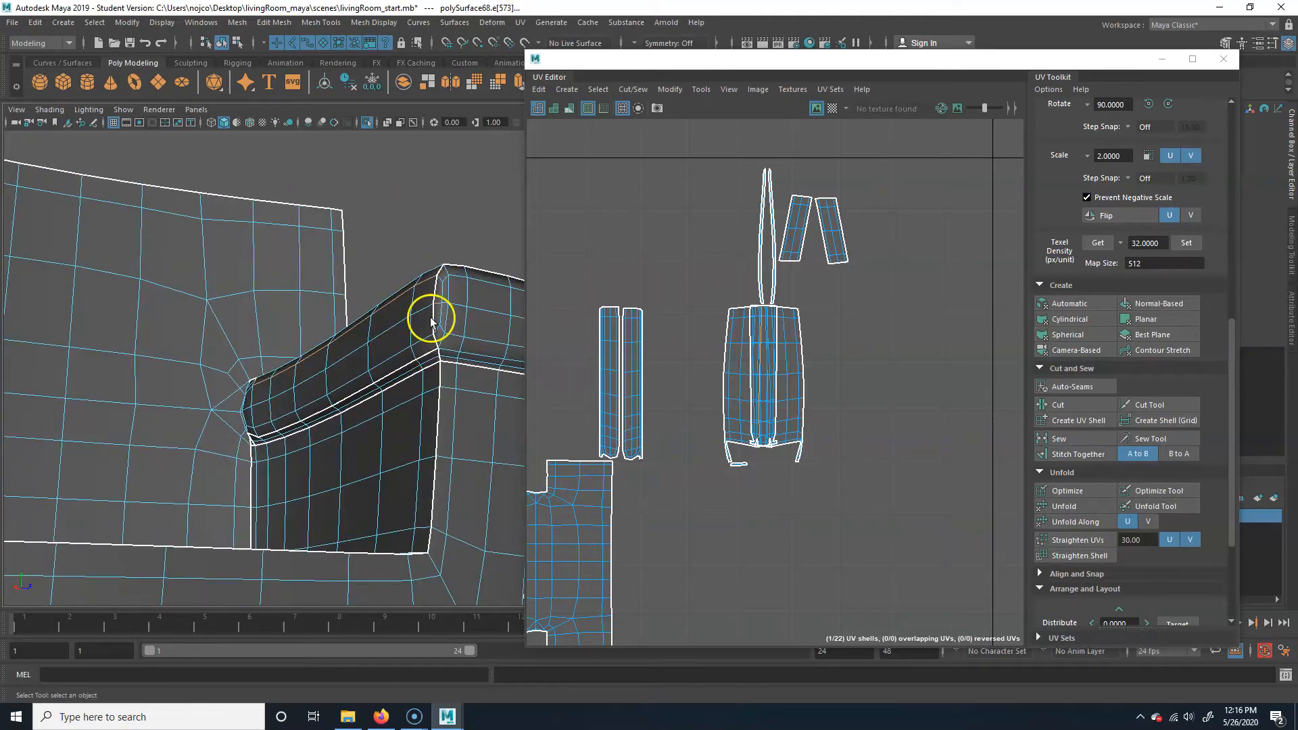
pyautogui.keyDown('alt'); pyautogui.moveTo(400, 375); pyautogui.dragTo(438, 338); pyautogui.keyUp('alt')
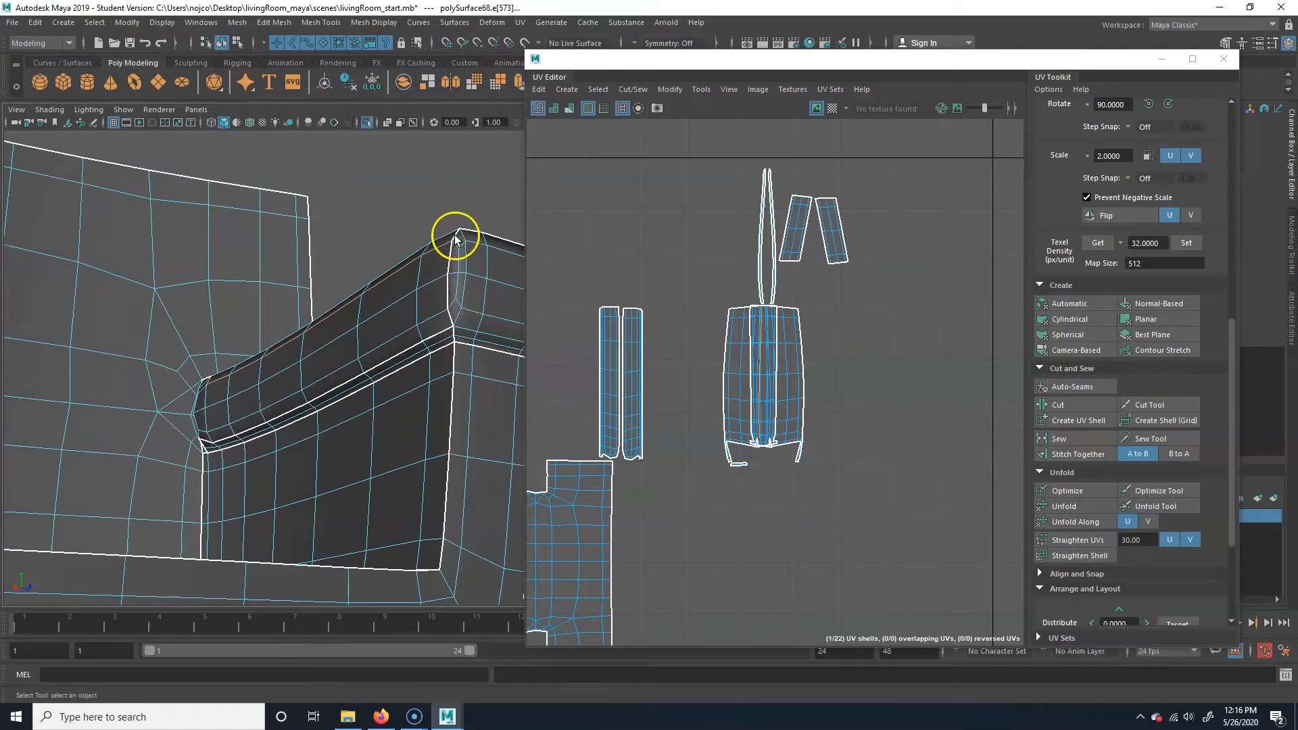
pyautogui.keyDown('alt'); pyautogui.moveTo(365, 409); pyautogui.dragTo(194, 414); pyautogui.keyUp('alt')
pyautogui.keyDown('alt'); pyautogui.moveTo(194, 414); pyautogui.dragTo(397, 394, button='middle'); pyautogui.keyUp('alt')
pyautogui.doubleClick(246, 380)
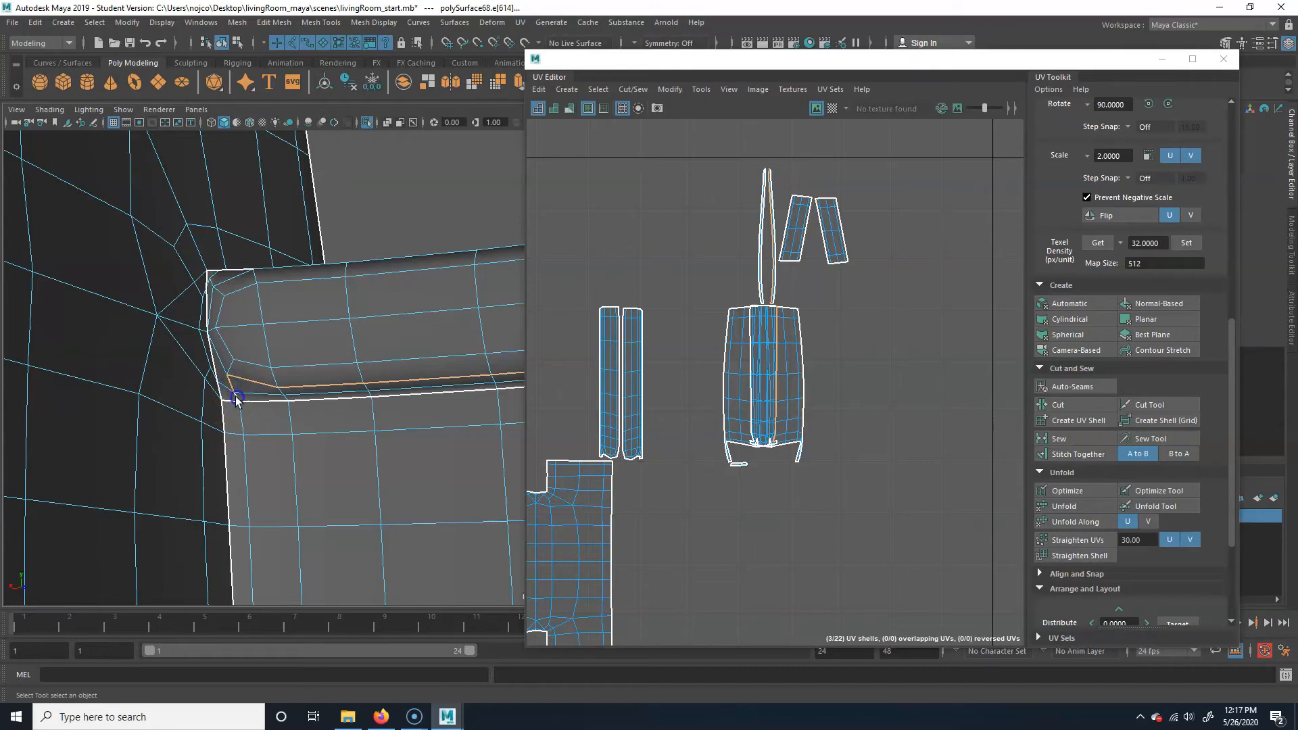
pyautogui.press('g')
# - Select the matching underside seam on the other armrest's inner overhang and stitch its UVs together
pyautogui.keyDown('alt'); pyautogui.moveTo(388, 420); pyautogui.dragTo(223, 432, button='right'); pyautogui.keyUp('alt')
pyautogui.keyDown('alt'); pyautogui.moveTo(223, 432); pyautogui.dragTo(81, 444); pyautogui.keyUp('alt')
pyautogui.keyDown('alt'); pyautogui.moveTo(122, 446); pyautogui.dragTo(249, 450, button='middle'); pyautogui.keyUp('alt')
pyautogui.keyDown('alt'); pyautogui.moveTo(250, 450); pyautogui.dragTo(371, 372, button='right'); pyautogui.keyUp('alt')
pyautogui.keyDown('alt'); pyautogui.moveTo(371, 372); pyautogui.dragTo(165, 408); pyautogui.keyUp('alt')
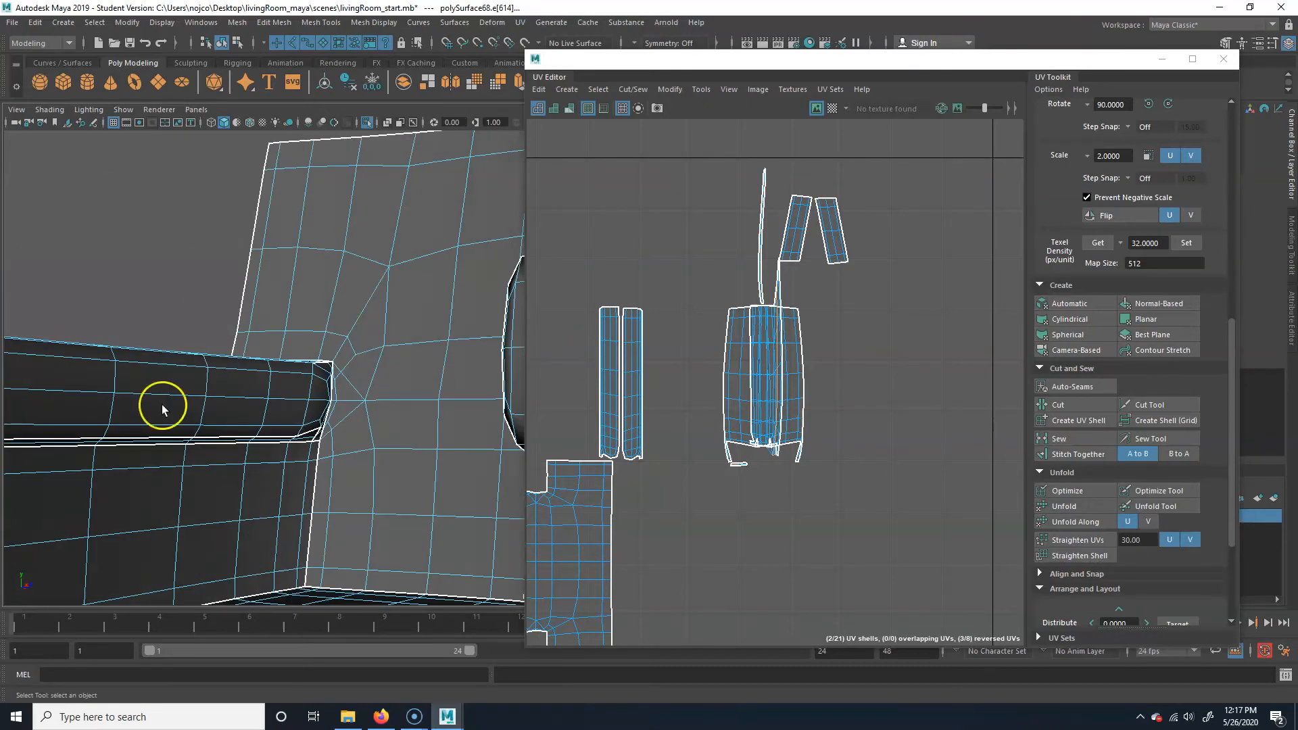
pyautogui.keyDown('alt'); pyautogui.moveTo(165, 409); pyautogui.dragTo(357, 347, button='middle'); pyautogui.keyUp('alt')
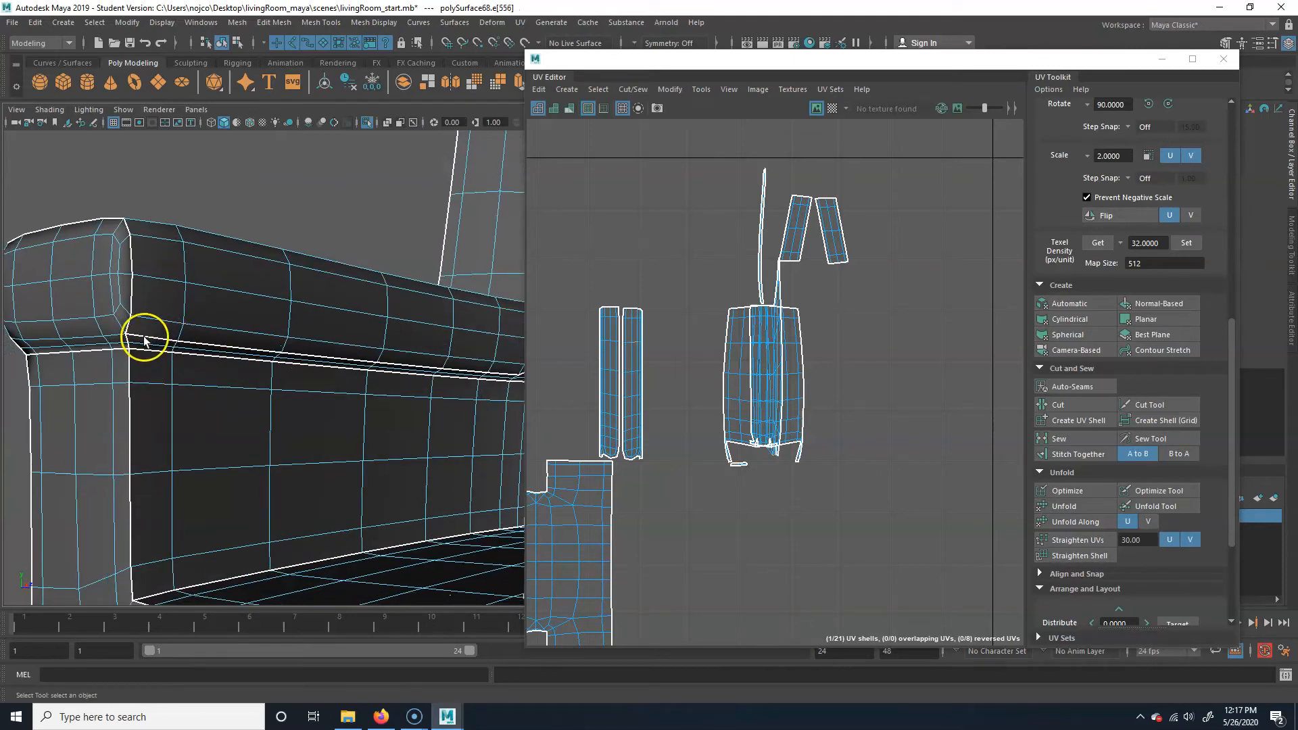
pyautogui.keyDown('alt'); pyautogui.moveTo(441, 397); pyautogui.dragTo(128, 423, button='middle'); pyautogui.keyUp('alt')
pyautogui.keyDown('alt'); pyautogui.moveTo(128, 423); pyautogui.dragTo(330, 416); pyautogui.keyUp('alt')
pyautogui.keyDown('alt'); pyautogui.moveTo(330, 417); pyautogui.dragTo(262, 387, button='middle'); pyautogui.keyUp('alt')
pyautogui.click(255, 391)
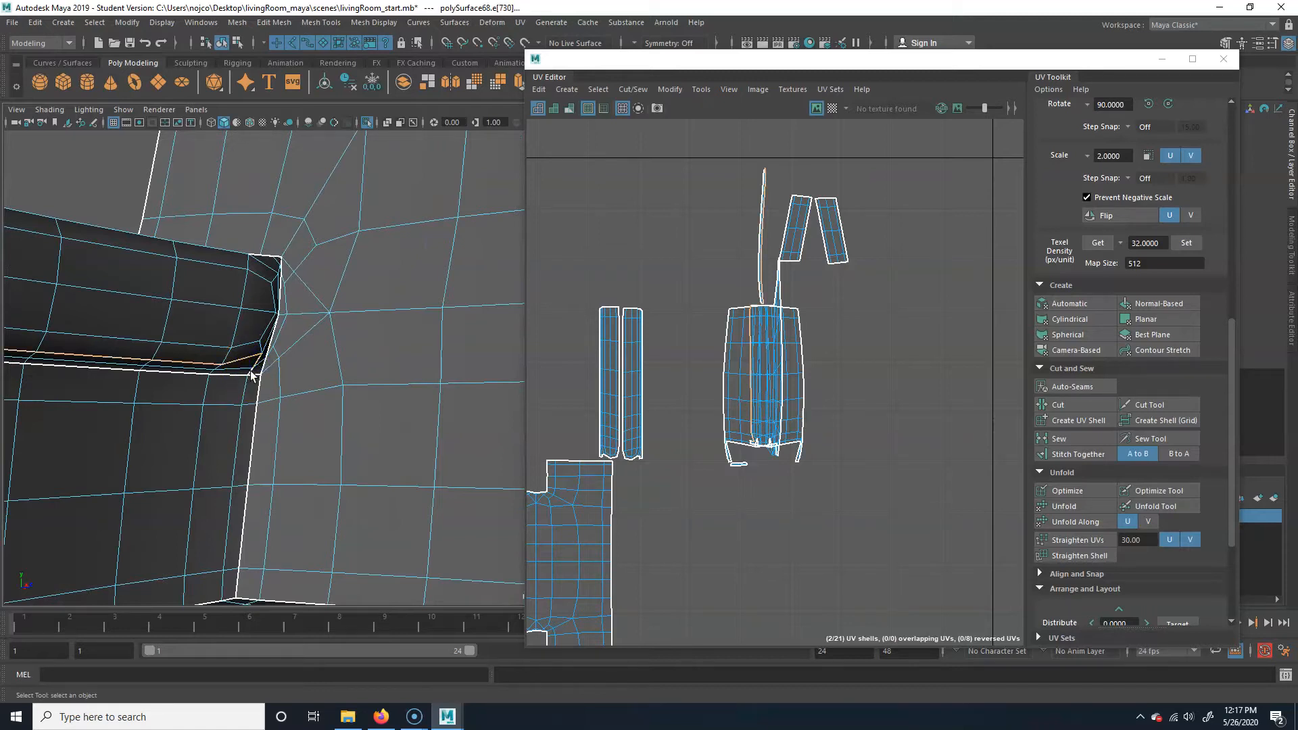
pyautogui.press('g')
# - Select the long edge row along one armrest's top inner corner, up to the backrest, and cut the UVs there
pyautogui.keyDown('alt'); pyautogui.moveTo(270, 386); pyautogui.dragTo(116, 377, button='right'); pyautogui.keyUp('alt')
pyautogui.keyDown('alt'); pyautogui.moveTo(116, 376); pyautogui.dragTo(260, 382); pyautogui.keyUp('alt')
pyautogui.keyDown('alt'); pyautogui.moveTo(260, 382); pyautogui.dragTo(429, 426, button='middle'); pyautogui.keyUp('alt')
pyautogui.keyDown('alt'); pyautogui.moveTo(429, 426); pyautogui.dragTo(101, 392, button='right'); pyautogui.keyUp('alt')
pyautogui.keyDown('alt'); pyautogui.moveTo(260, 358); pyautogui.dragTo(338, 382); pyautogui.keyUp('alt')
pyautogui.keyDown('alt'); pyautogui.moveTo(338, 382); pyautogui.dragTo(353, 394, button='middle'); pyautogui.keyUp('alt')
pyautogui.keyDown('alt'); pyautogui.moveTo(354, 394); pyautogui.dragTo(382, 391, button='right'); pyautogui.keyUp('alt')
pyautogui.keyDown('alt'); pyautogui.moveTo(383, 392); pyautogui.dragTo(413, 366); pyautogui.keyUp('alt')
pyautogui.keyDown('alt'); pyautogui.moveTo(413, 366); pyautogui.dragTo(424, 401, button='middle'); pyautogui.keyUp('alt')
pyautogui.keyDown('alt'); pyautogui.moveTo(424, 401); pyautogui.dragTo(388, 452); pyautogui.keyUp('alt')
pyautogui.keyDown('alt'); pyautogui.moveTo(276, 417); pyautogui.dragTo(271, 392, button='middle'); pyautogui.keyUp('alt')
pyautogui.keyDown('alt'); pyautogui.moveTo(289, 409); pyautogui.dragTo(295, 333); pyautogui.keyUp('alt')
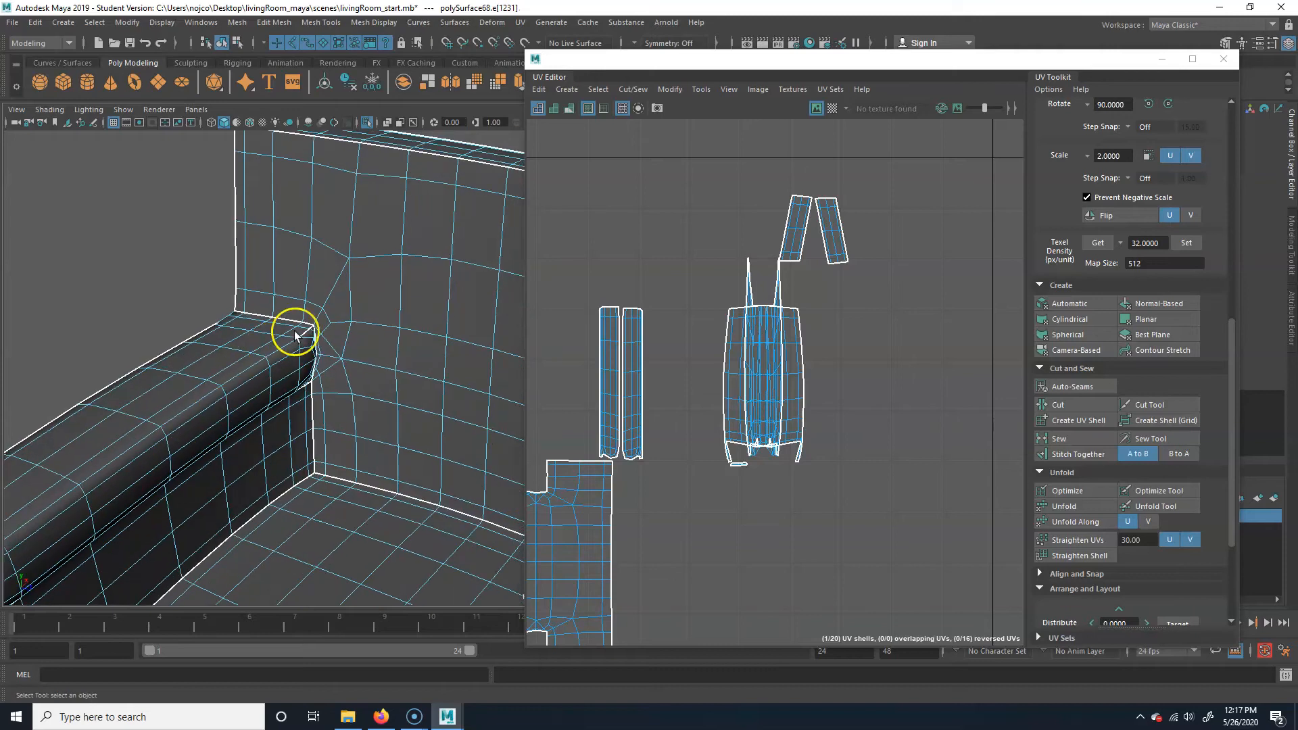
pyautogui.click(1089, 403)
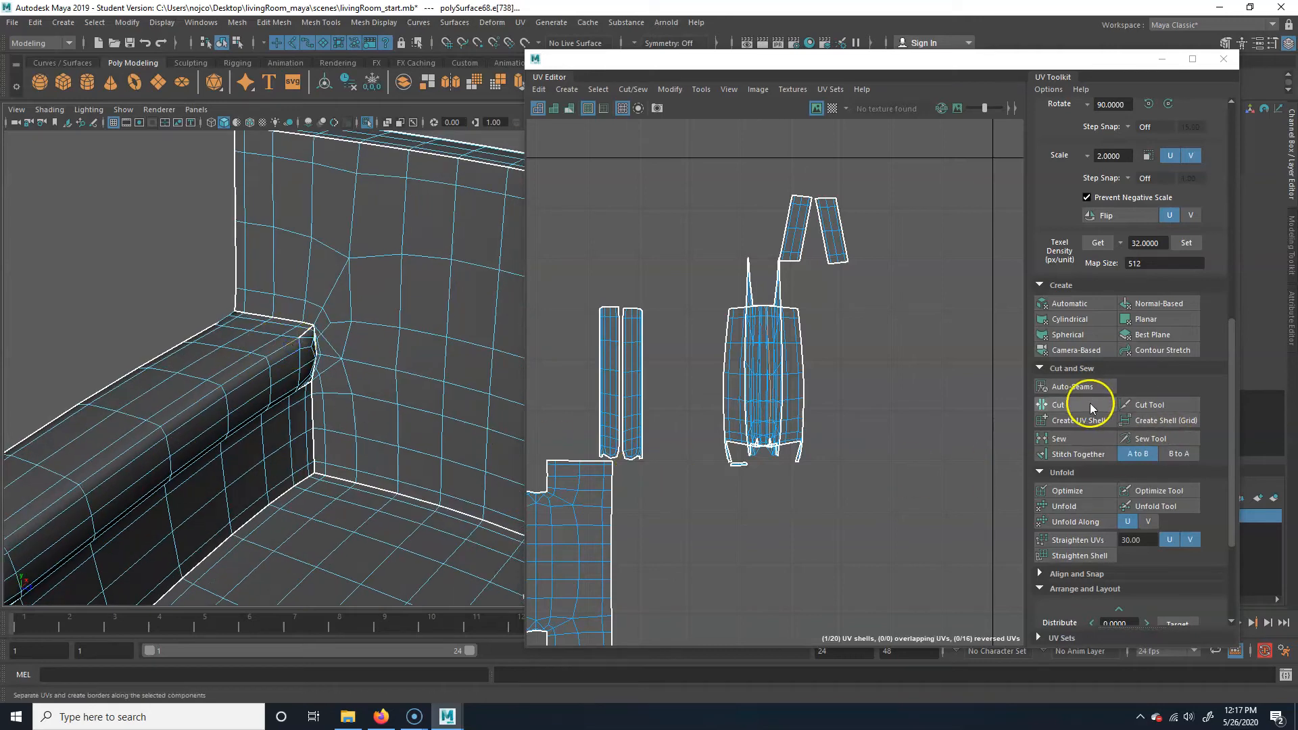
# - Select the matching long edge row along the other armrest's top inner corner and cut the UVs there
pyautogui.keyDown('alt'); pyautogui.moveTo(356, 449); pyautogui.dragTo(298, 374); pyautogui.keyUp('alt')
pyautogui.keyDown('alt'); pyautogui.moveTo(298, 373); pyautogui.dragTo(63, 374, button='middle'); pyautogui.keyUp('alt')
pyautogui.keyDown('alt'); pyautogui.moveTo(64, 374); pyautogui.dragTo(194, 424); pyautogui.keyUp('alt')
pyautogui.keyDown('alt'); pyautogui.moveTo(194, 423); pyautogui.dragTo(245, 405, button='middle'); pyautogui.keyUp('alt')
pyautogui.click(202, 349)
pyautogui.click(286, 391)
pyautogui.click(222, 346)
pyautogui.keyDown('alt'); pyautogui.moveTo(245, 404); pyautogui.dragTo(226, 403); pyautogui.keyUp('alt')
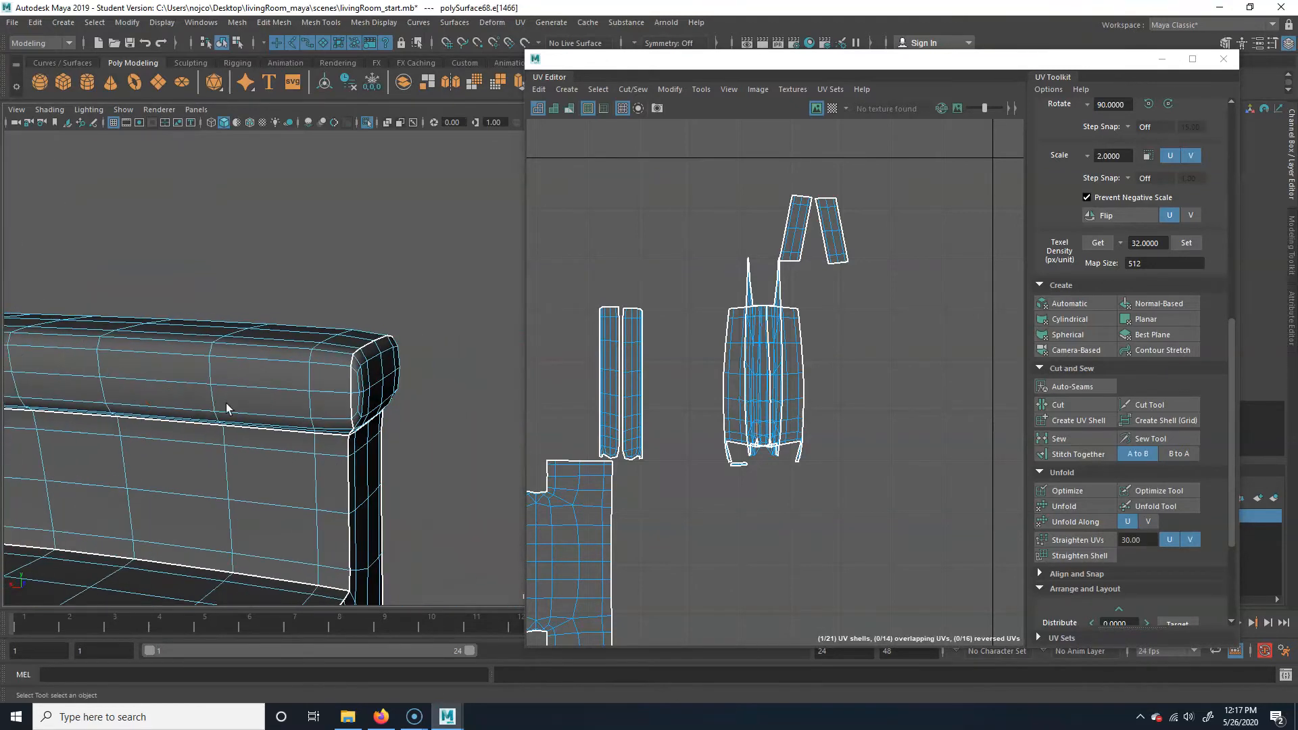
pyautogui.doubleClick(335, 355)
pyautogui.press('g')
# - Examine the UV seams around the armrests' rear corners and the backrest from outside and inside the chair
pyautogui.keyDown('alt'); pyautogui.moveTo(432, 423); pyautogui.dragTo(102, 395); pyautogui.keyUp('alt')
pyautogui.keyDown('alt'); pyautogui.moveTo(414, 415); pyautogui.dragTo(209, 390, button='middle'); pyautogui.keyUp('alt')
pyautogui.keyDown('alt'); pyautogui.moveTo(190, 401); pyautogui.dragTo(250, 401, button='right'); pyautogui.keyUp('alt')
pyautogui.keyDown('alt'); pyautogui.moveTo(216, 401); pyautogui.dragTo(244, 403); pyautogui.keyUp('alt')
pyautogui.keyDown('alt'); pyautogui.moveTo(281, 398); pyautogui.dragTo(362, 394, button='middle'); pyautogui.keyUp('alt')
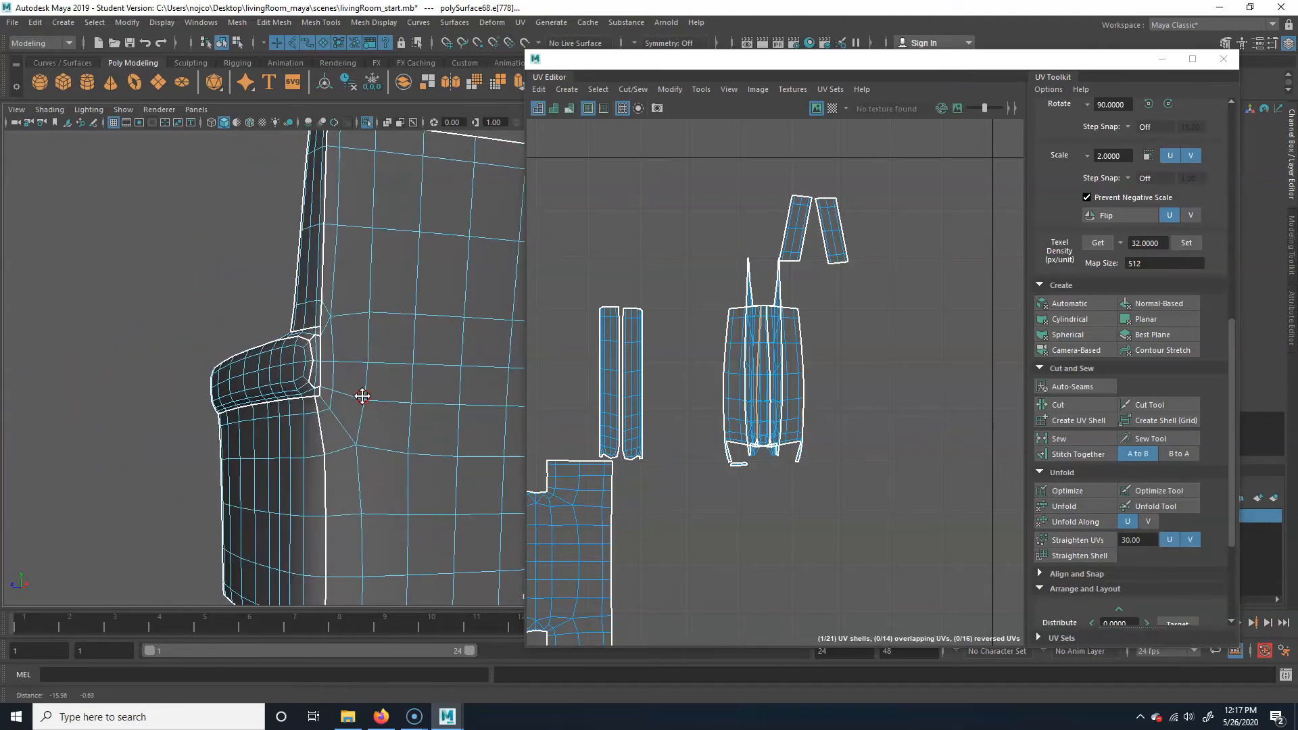
pyautogui.keyDown('alt'); pyautogui.moveTo(234, 371); pyautogui.dragTo(241, 373); pyautogui.keyUp('alt')
pyautogui.keyDown('alt'); pyautogui.moveTo(92, 377); pyautogui.dragTo(156, 377, button='right'); pyautogui.keyUp('alt')
pyautogui.keyDown('alt'); pyautogui.moveTo(169, 376); pyautogui.dragTo(464, 363, button='middle'); pyautogui.keyUp('alt')
pyautogui.keyDown('alt'); pyautogui.moveTo(186, 359); pyautogui.dragTo(83, 355, button='right'); pyautogui.keyUp('alt')
pyautogui.keyDown('alt'); pyautogui.moveTo(161, 380); pyautogui.dragTo(376, 399); pyautogui.keyUp('alt')
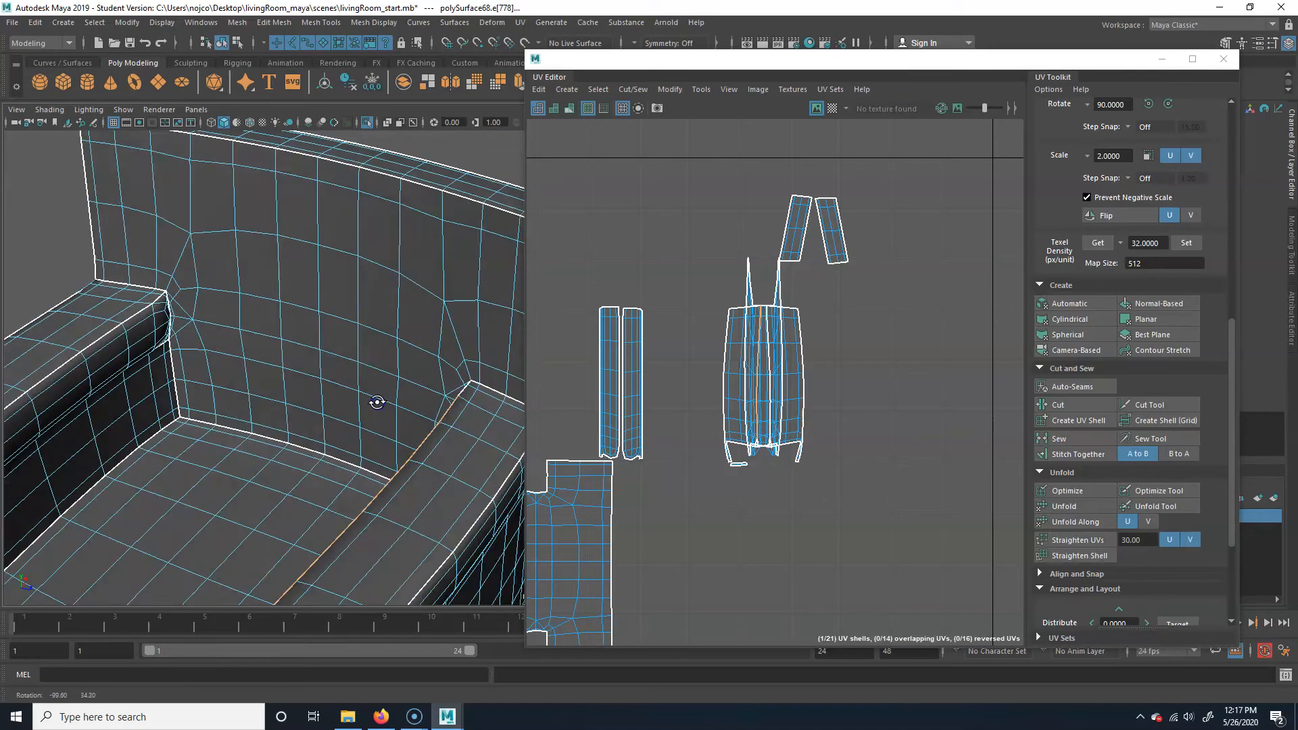
# - Examine the UV seams along the inner armrests, the armrest fronts and the chair's underside edges
pyautogui.keyDown('alt'); pyautogui.moveTo(377, 399); pyautogui.dragTo(301, 234, button='middle'); pyautogui.keyUp('alt')
pyautogui.keyDown('alt'); pyautogui.moveTo(356, 277); pyautogui.dragTo(478, 259); pyautogui.keyUp('alt')
pyautogui.keyDown('alt'); pyautogui.moveTo(478, 259); pyautogui.dragTo(295, 272, button='middle'); pyautogui.keyUp('alt')
pyautogui.keyDown('alt'); pyautogui.moveTo(254, 305); pyautogui.dragTo(292, 307, button='right'); pyautogui.keyUp('alt')
pyautogui.keyDown('alt'); pyautogui.moveTo(387, 286); pyautogui.dragTo(387, 315); pyautogui.keyUp('alt')
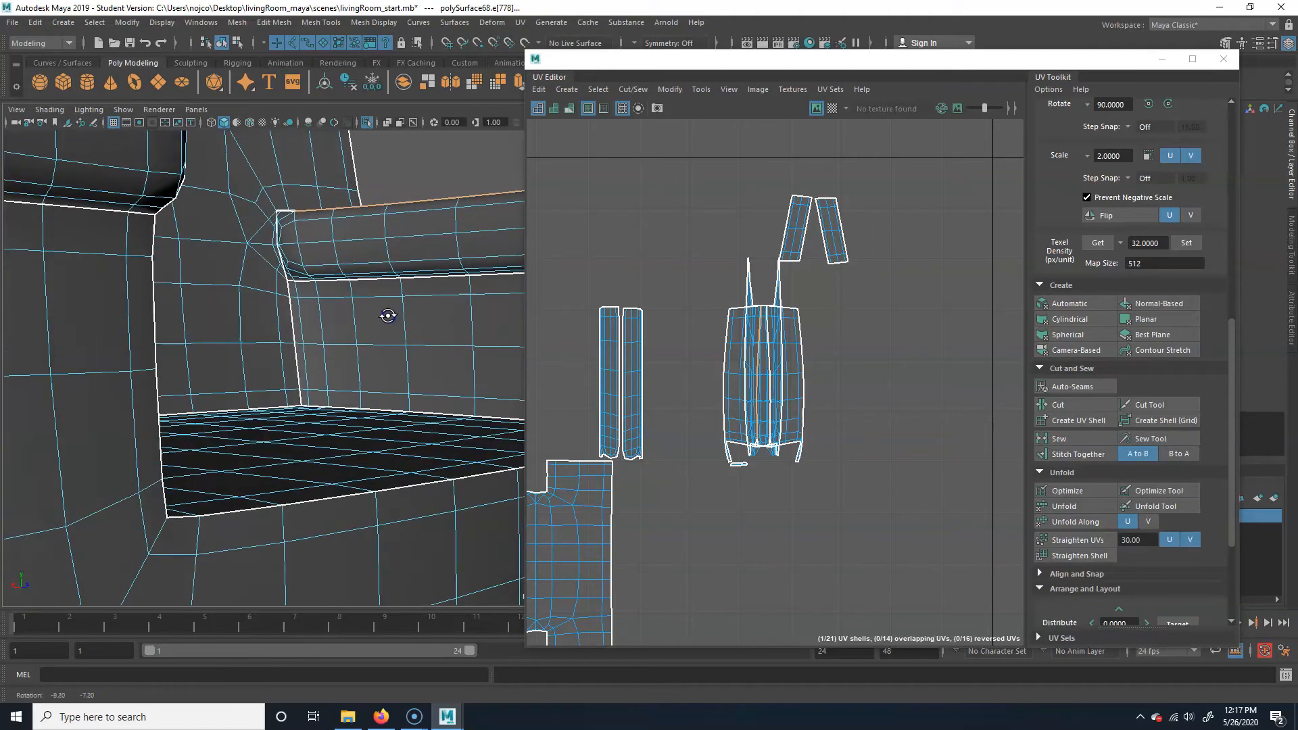
pyautogui.keyDown('alt'); pyautogui.moveTo(448, 262); pyautogui.dragTo(287, 266, button='middle'); pyautogui.keyUp('alt')
pyautogui.keyDown('alt'); pyautogui.moveTo(326, 279); pyautogui.dragTo(408, 302); pyautogui.keyUp('alt')
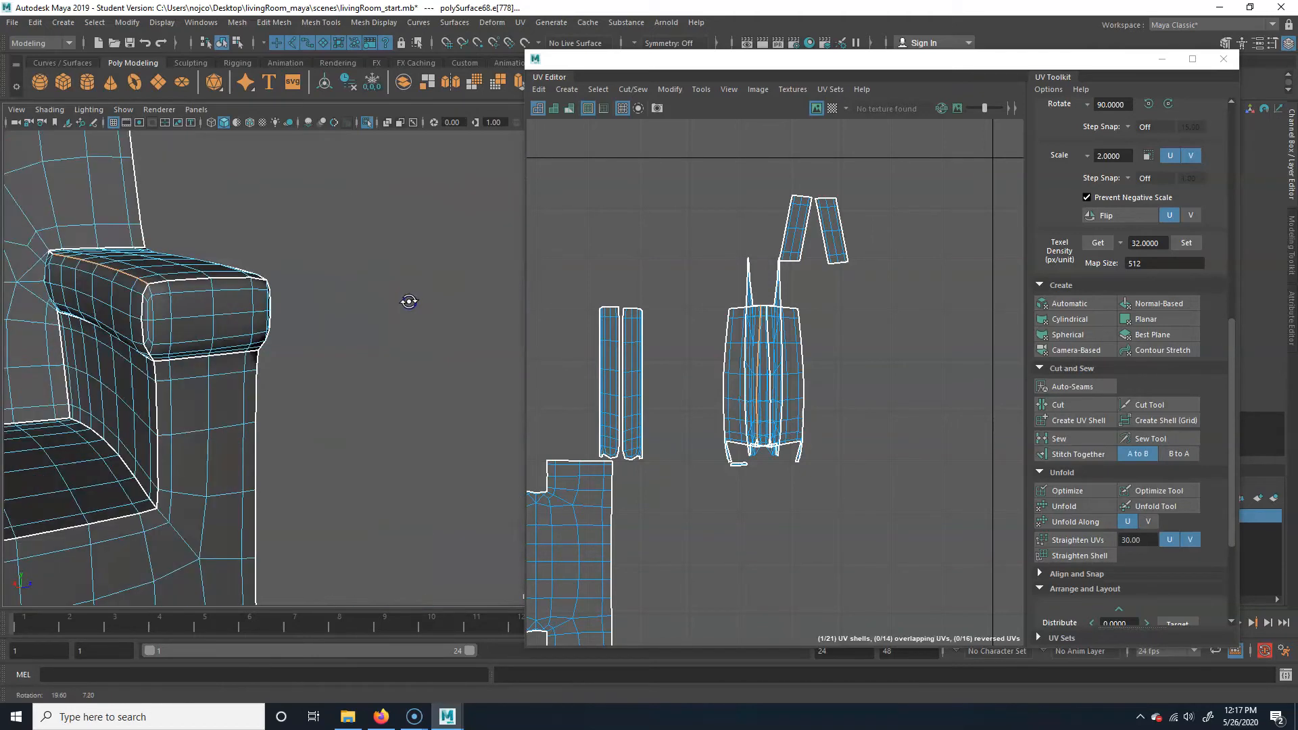
pyautogui.keyDown('alt'); pyautogui.moveTo(191, 348); pyautogui.dragTo(376, 285, button='middle'); pyautogui.keyUp('alt')
pyautogui.keyDown('alt'); pyautogui.moveTo(376, 285); pyautogui.dragTo(348, 346); pyautogui.keyUp('alt')
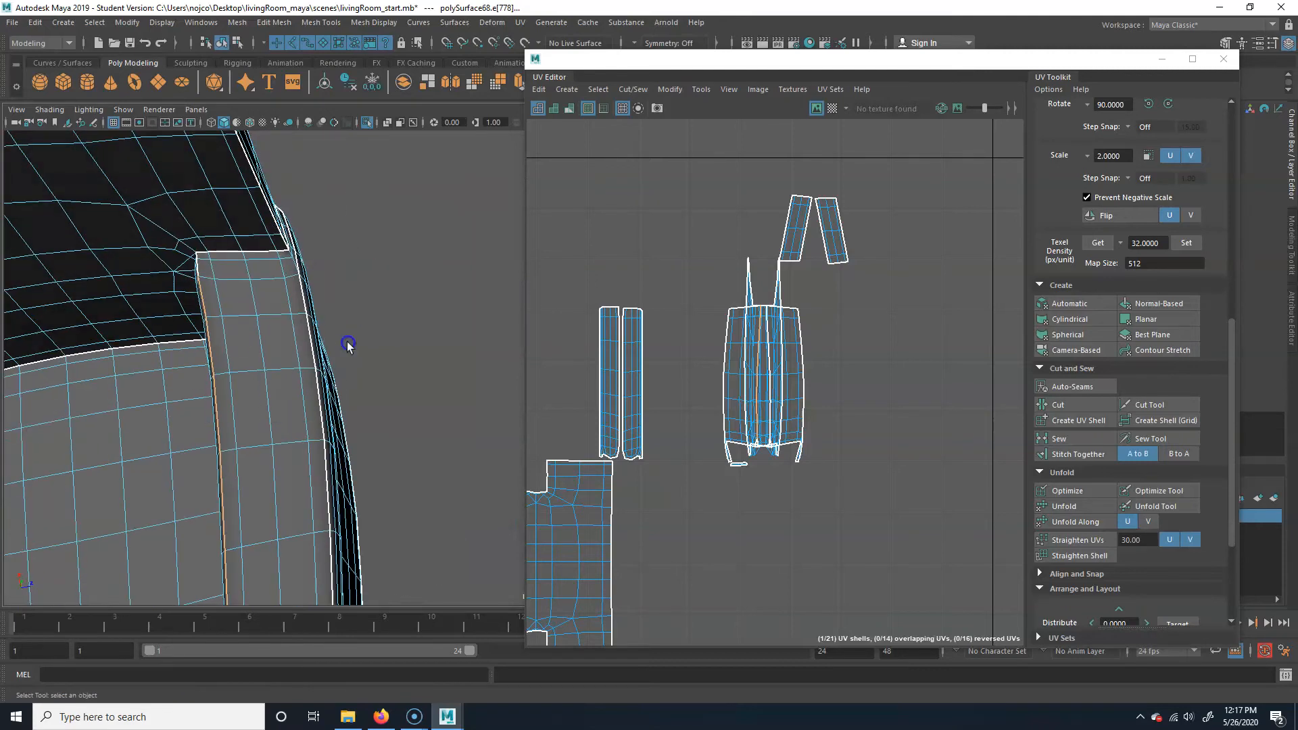
pyautogui.keyDown('alt'); pyautogui.moveTo(344, 300); pyautogui.dragTo(179, 454); pyautogui.keyUp('alt')
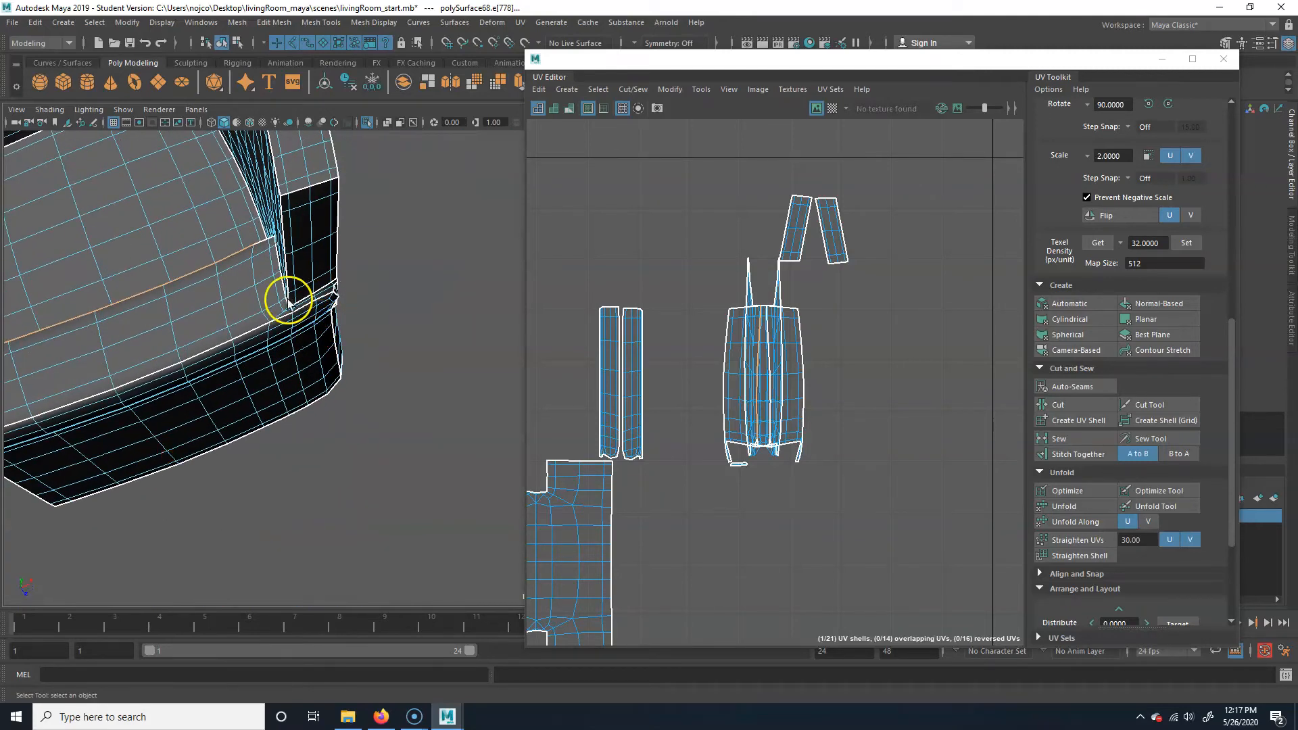
pyautogui.keyDown('alt'); pyautogui.moveTo(268, 309); pyautogui.dragTo(438, 279, button='middle'); pyautogui.keyUp('alt')
pyautogui.keyDown('alt'); pyautogui.moveTo(162, 347); pyautogui.dragTo(412, 338); pyautogui.keyUp('alt')
pyautogui.keyDown('alt'); pyautogui.moveTo(438, 181); pyautogui.dragTo(427, 193); pyautogui.keyUp('alt')
pyautogui.keyDown('alt'); pyautogui.moveTo(342, 366); pyautogui.dragTo(498, 260); pyautogui.keyUp('alt')
pyautogui.keyDown('alt'); pyautogui.moveTo(499, 261); pyautogui.dragTo(220, 412, button='middle'); pyautogui.keyUp('alt')
# - Select the short seam edges around one armrest's rear outer end and stitch their UVs together
pyautogui.keyDown('alt'); pyautogui.moveTo(220, 411); pyautogui.dragTo(342, 323); pyautogui.keyUp('alt')
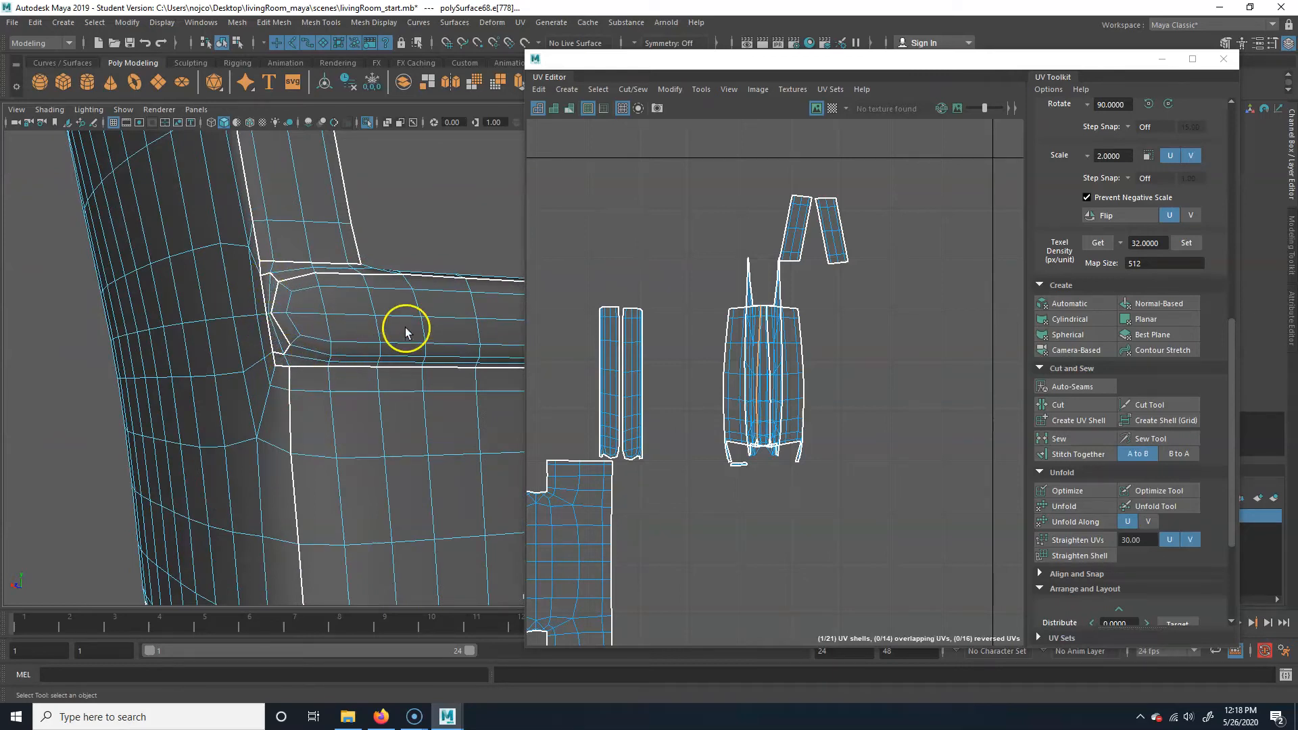
pyautogui.keyDown('alt'); pyautogui.moveTo(336, 352); pyautogui.dragTo(339, 325); pyautogui.keyUp('alt')
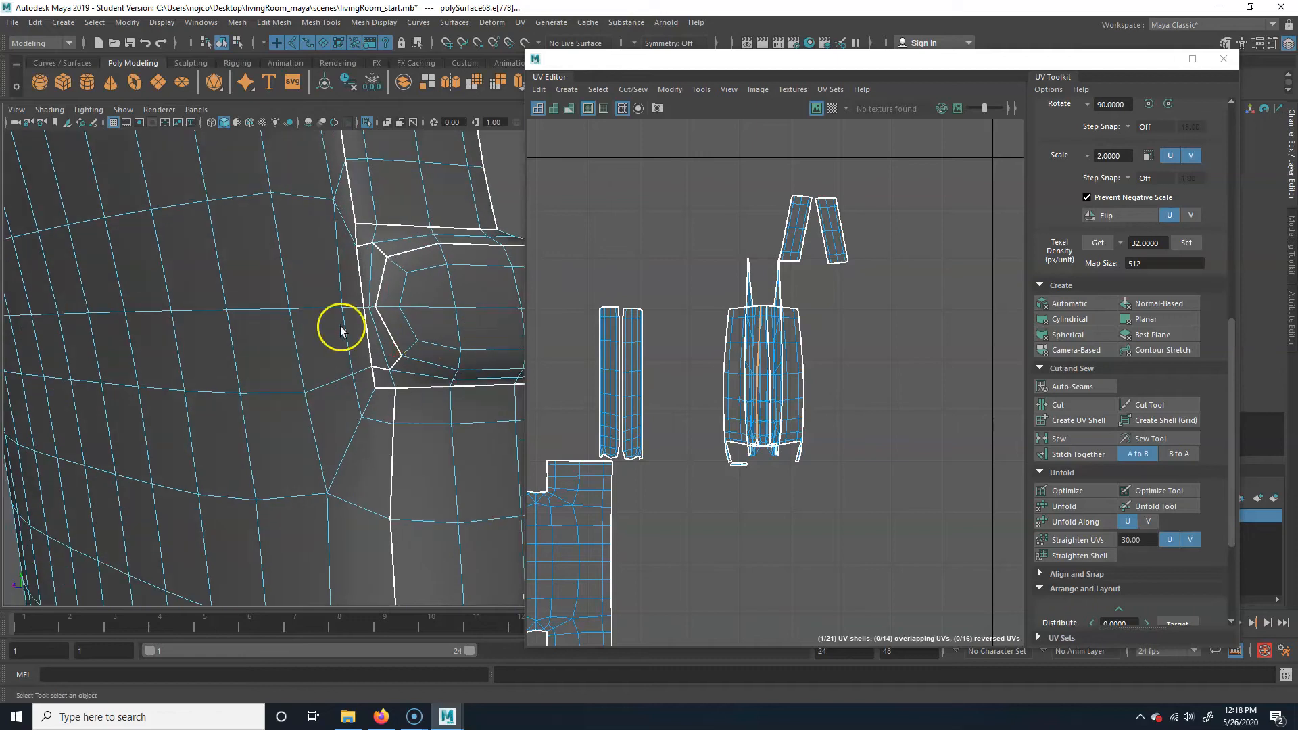
pyautogui.rightClick(342, 319)
pyautogui.click(363, 271)
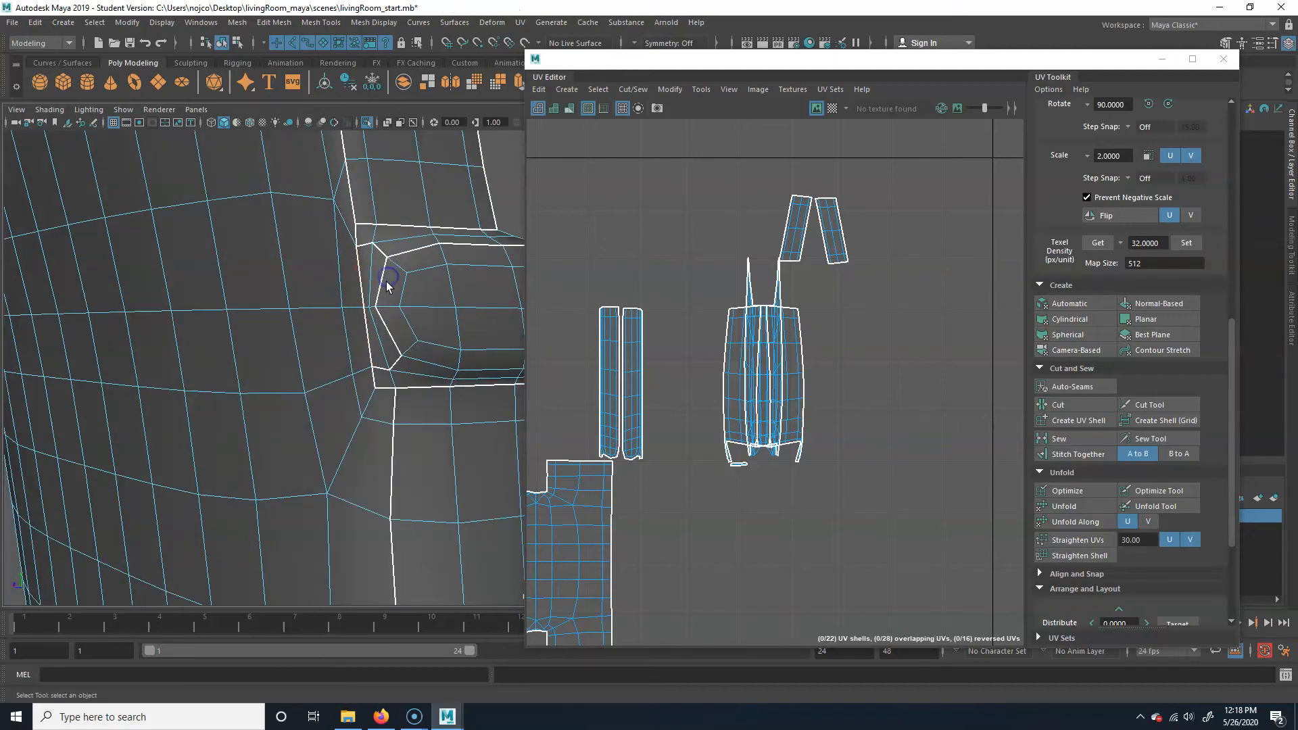
pyautogui.click(385, 277)
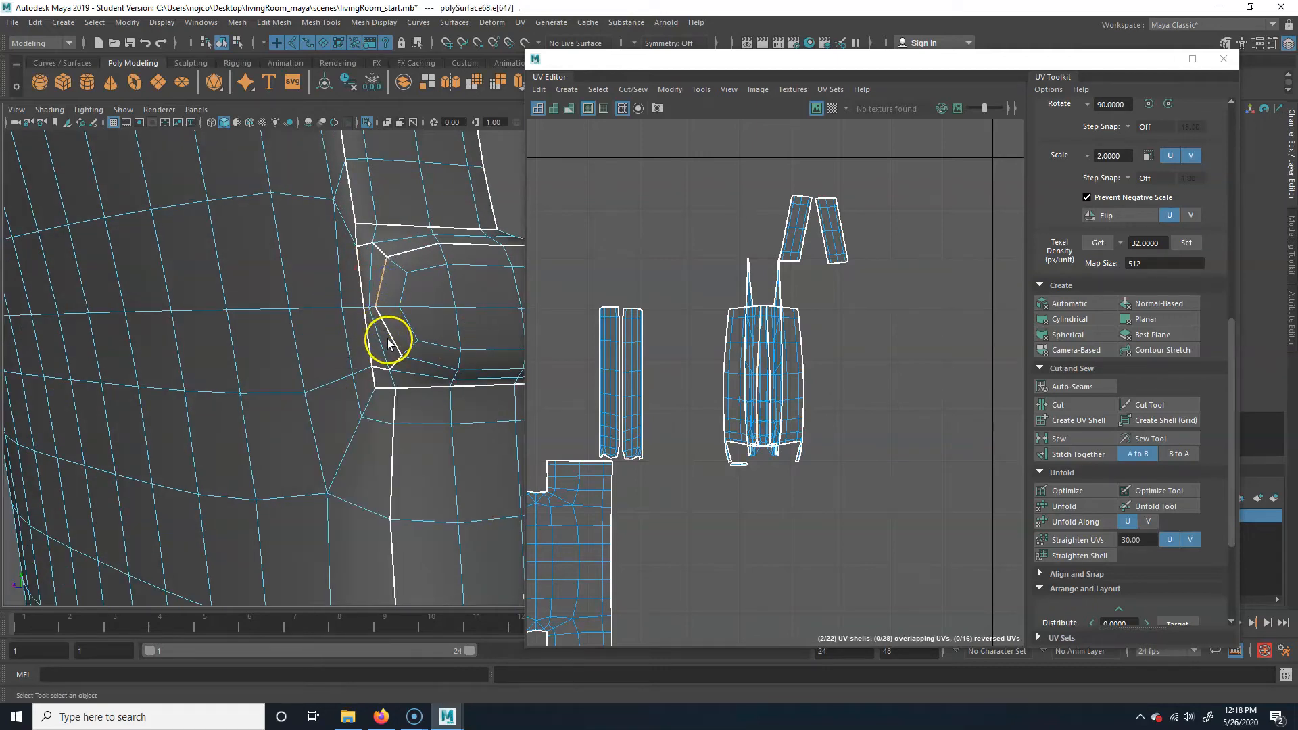
pyautogui.keyDown('shift'); pyautogui.click(402, 366); pyautogui.keyUp('shift')
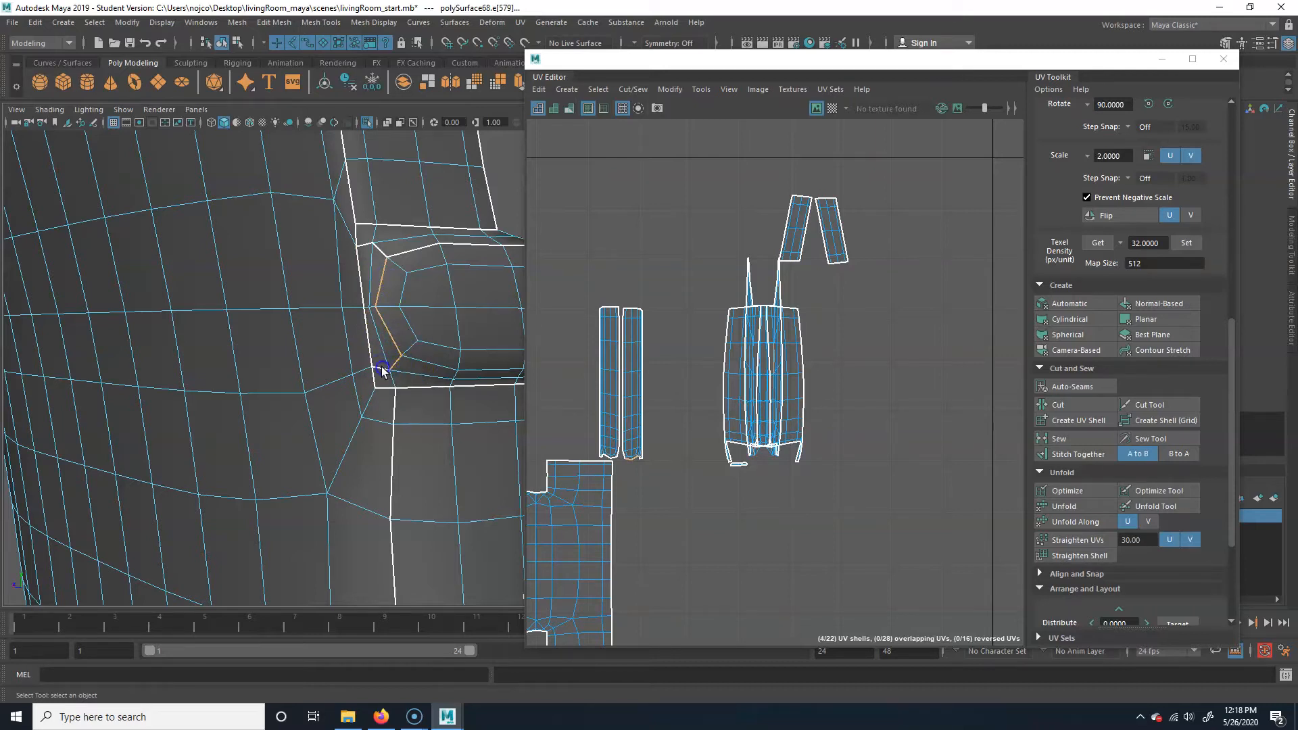
pyautogui.scroll(-6, 416, 364)
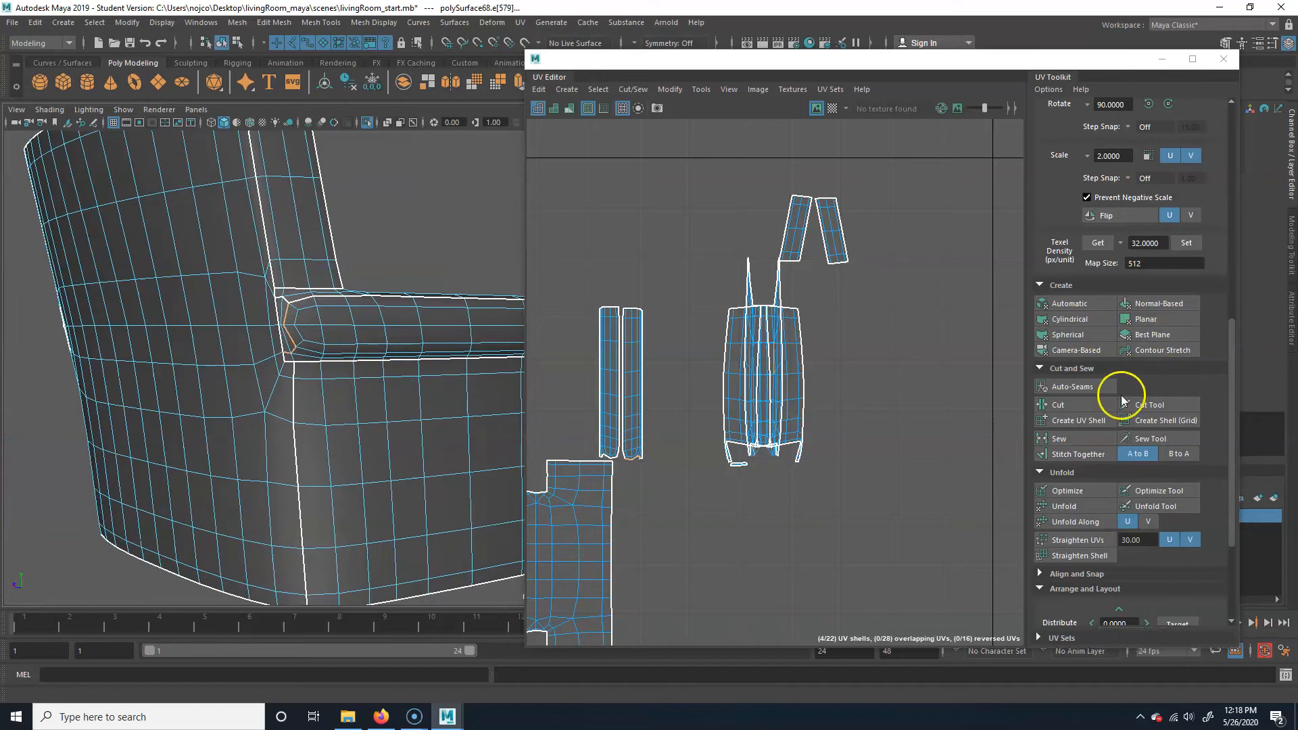
pyautogui.click(1076, 452)
# - Select the matching seam edges around the other armrest's rear outer end and repeat the stitch
pyautogui.keyDown('alt'); pyautogui.moveTo(358, 369); pyautogui.dragTo(401, 369); pyautogui.keyUp('alt')
pyautogui.keyDown('alt'); pyautogui.moveTo(316, 316); pyautogui.dragTo(348, 368); pyautogui.keyUp('alt')
pyautogui.keyDown('alt'); pyautogui.moveTo(348, 368); pyautogui.dragTo(369, 374, button='right'); pyautogui.keyUp('alt')
pyautogui.keyDown('alt'); pyautogui.moveTo(369, 374); pyautogui.dragTo(401, 366); pyautogui.keyUp('alt')
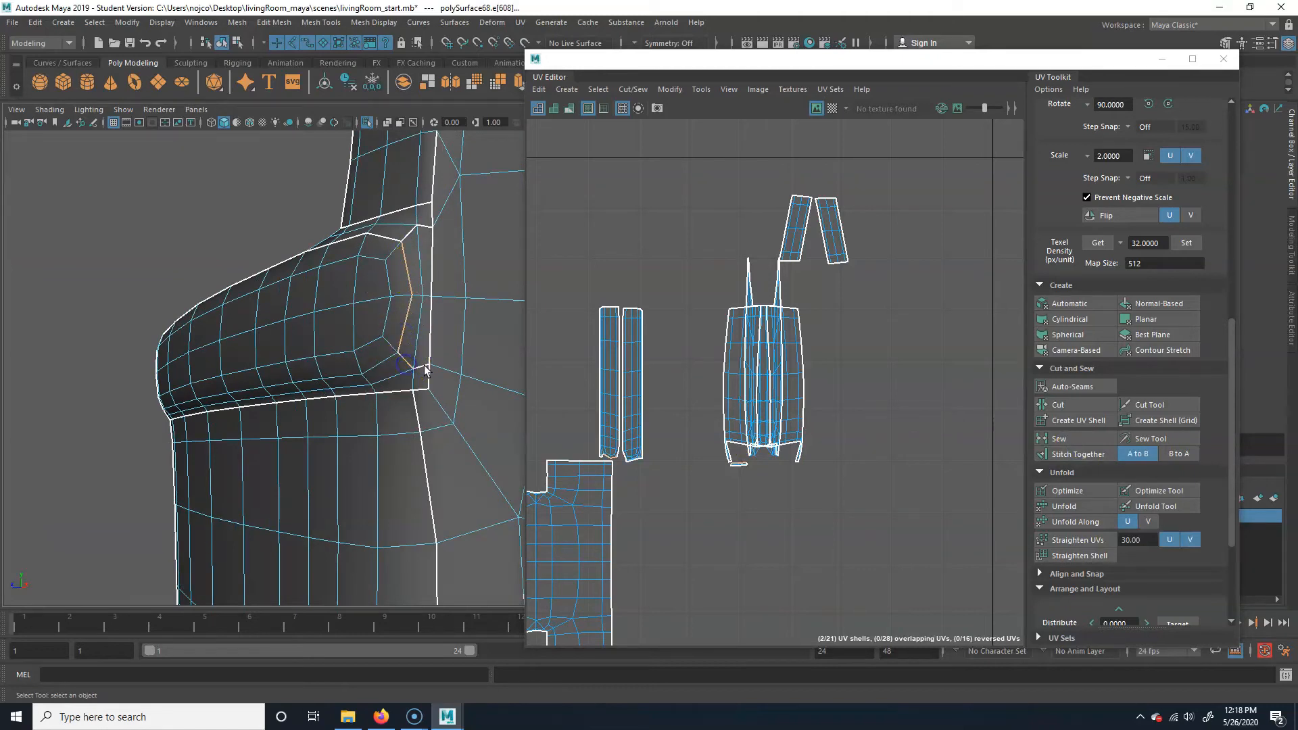
pyautogui.press('g')
# - Select all UV shells lying inside the 0 to 1 tile, optimize them and clear the selection
pyautogui.scroll(-5, 329, 420)
pyautogui.keyDown('alt'); pyautogui.moveTo(408, 322); pyautogui.dragTo(223, 223); pyautogui.keyUp('alt')
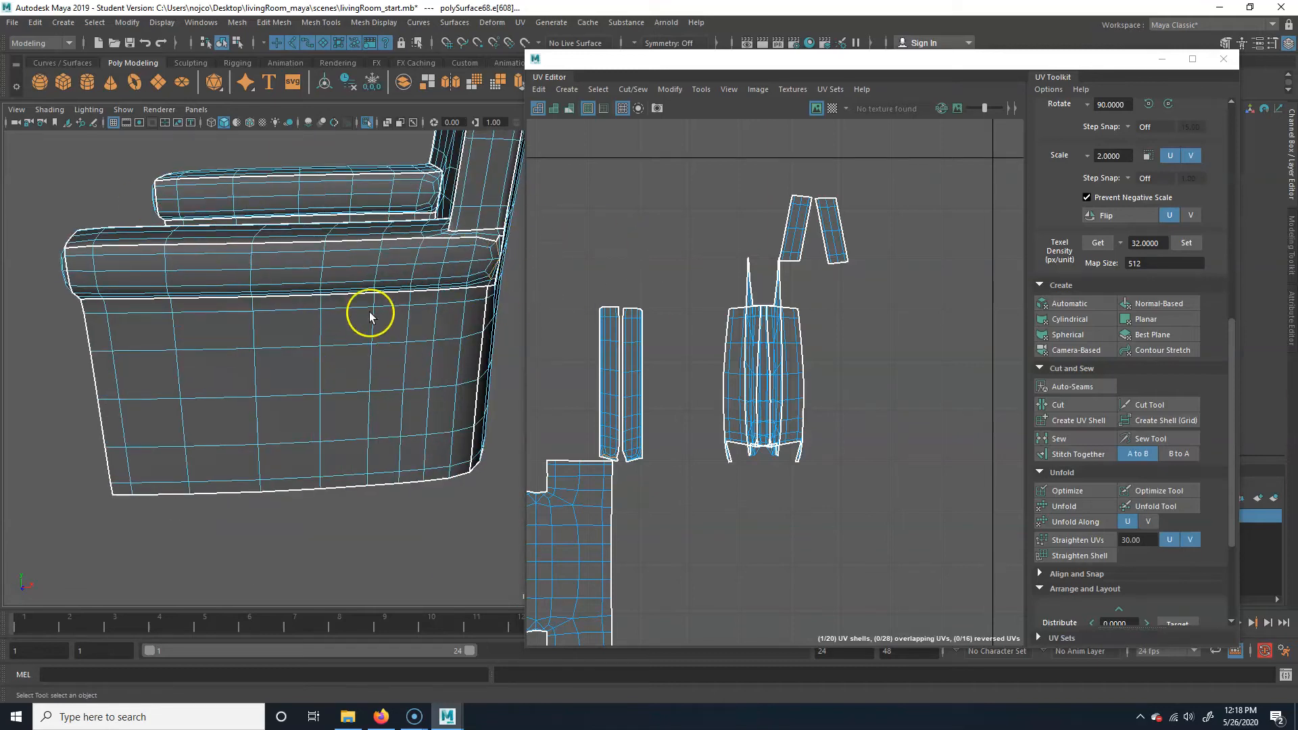
pyautogui.keyDown('alt'); pyautogui.moveTo(369, 311); pyautogui.dragTo(254, 326, button='right'); pyautogui.keyUp('alt')
pyautogui.keyDown('alt'); pyautogui.moveTo(872, 378); pyautogui.dragTo(716, 376, button='right'); pyautogui.keyUp('alt')
pyautogui.keyDown('alt'); pyautogui.moveTo(717, 375); pyautogui.dragTo(758, 343, button='middle'); pyautogui.keyUp('alt')
pyautogui.keyDown('alt'); pyautogui.moveTo(345, 371); pyautogui.dragTo(340, 378, button='middle'); pyautogui.keyUp('alt')
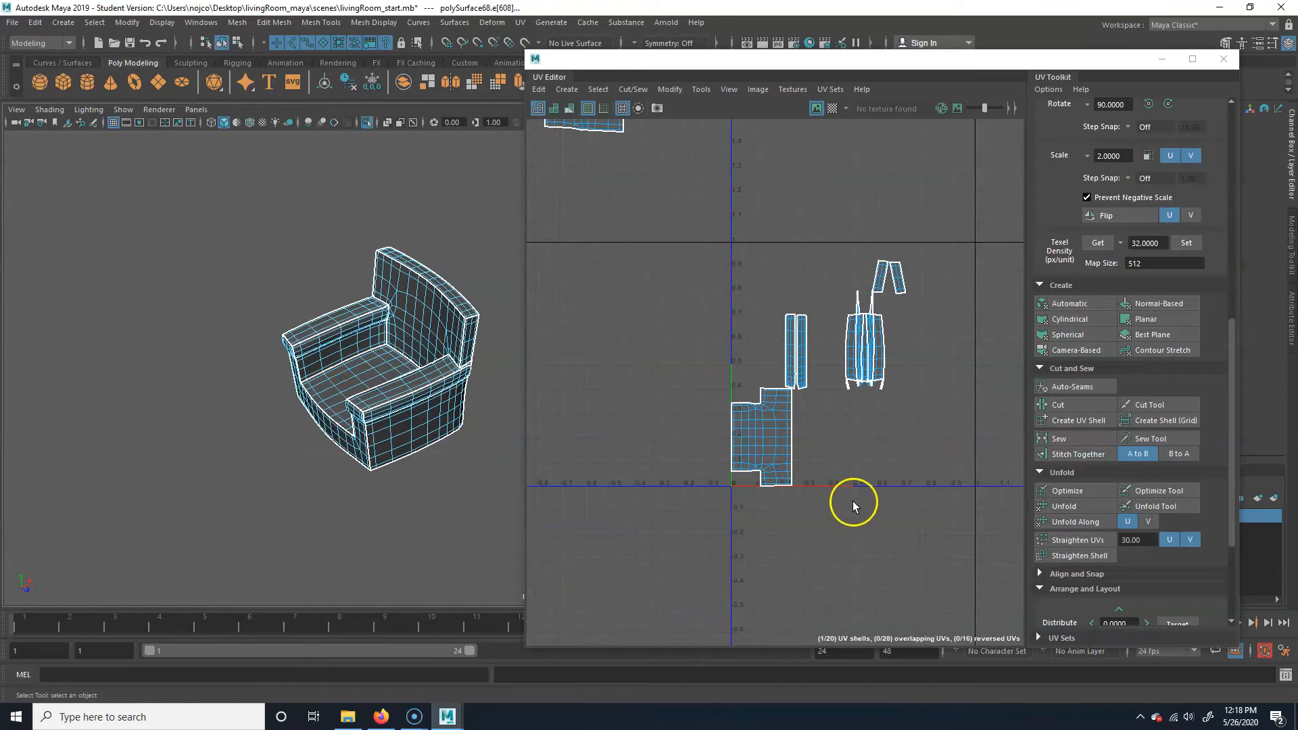
pyautogui.keyDown('alt'); pyautogui.moveTo(262, 366); pyautogui.dragTo(365, 345); pyautogui.keyUp('alt')
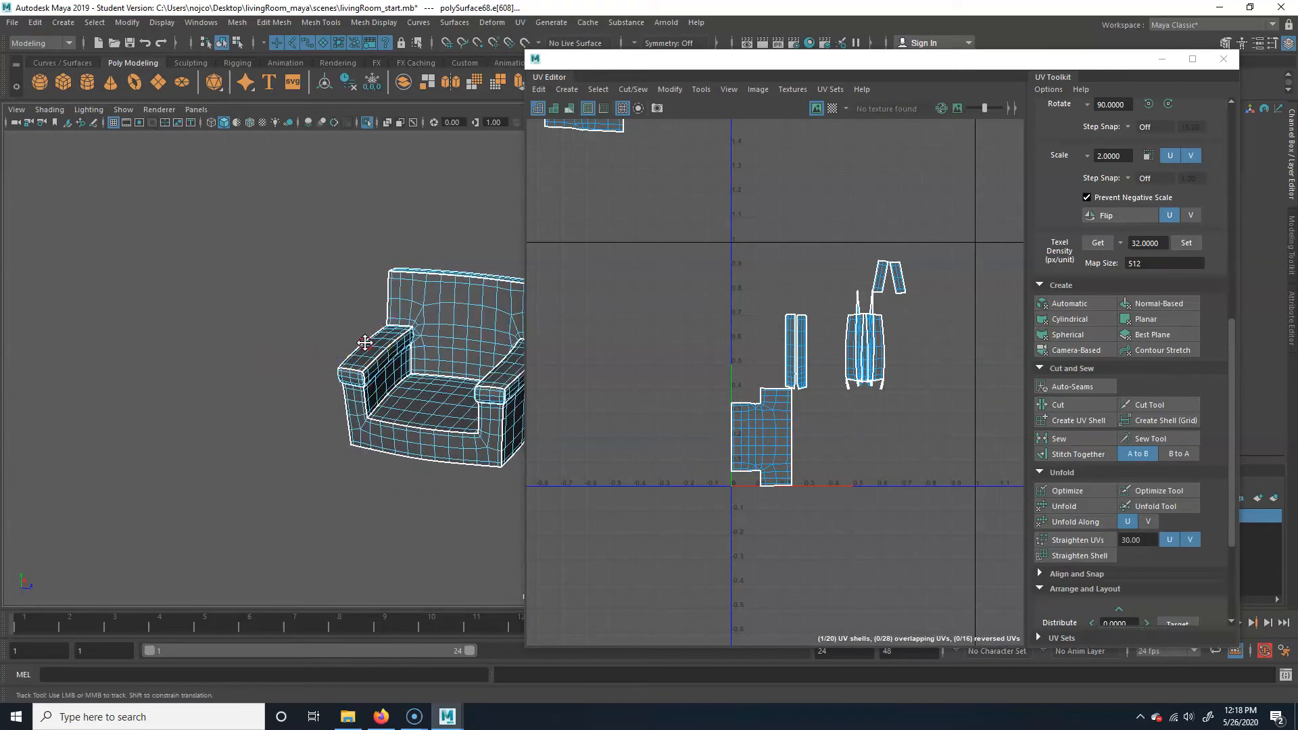
pyautogui.keyDown('alt'); pyautogui.moveTo(365, 345); pyautogui.dragTo(287, 379, button='middle'); pyautogui.keyUp('alt')
pyautogui.keyDown('alt'); pyautogui.moveTo(287, 378); pyautogui.dragTo(399, 394, button='right'); pyautogui.keyUp('alt')
pyautogui.keyDown('alt'); pyautogui.moveTo(399, 394); pyautogui.dragTo(390, 378, button='middle'); pyautogui.keyUp('alt')
pyautogui.moveTo(884, 355); pyautogui.dragTo(942, 354, button='right')
pyautogui.moveTo(984, 203); pyautogui.dragTo(642, 536)
pyautogui.keyDown('alt'); pyautogui.moveTo(767, 455); pyautogui.dragTo(639, 453, button='middle'); pyautogui.keyUp('alt')
pyautogui.click(1071, 490)
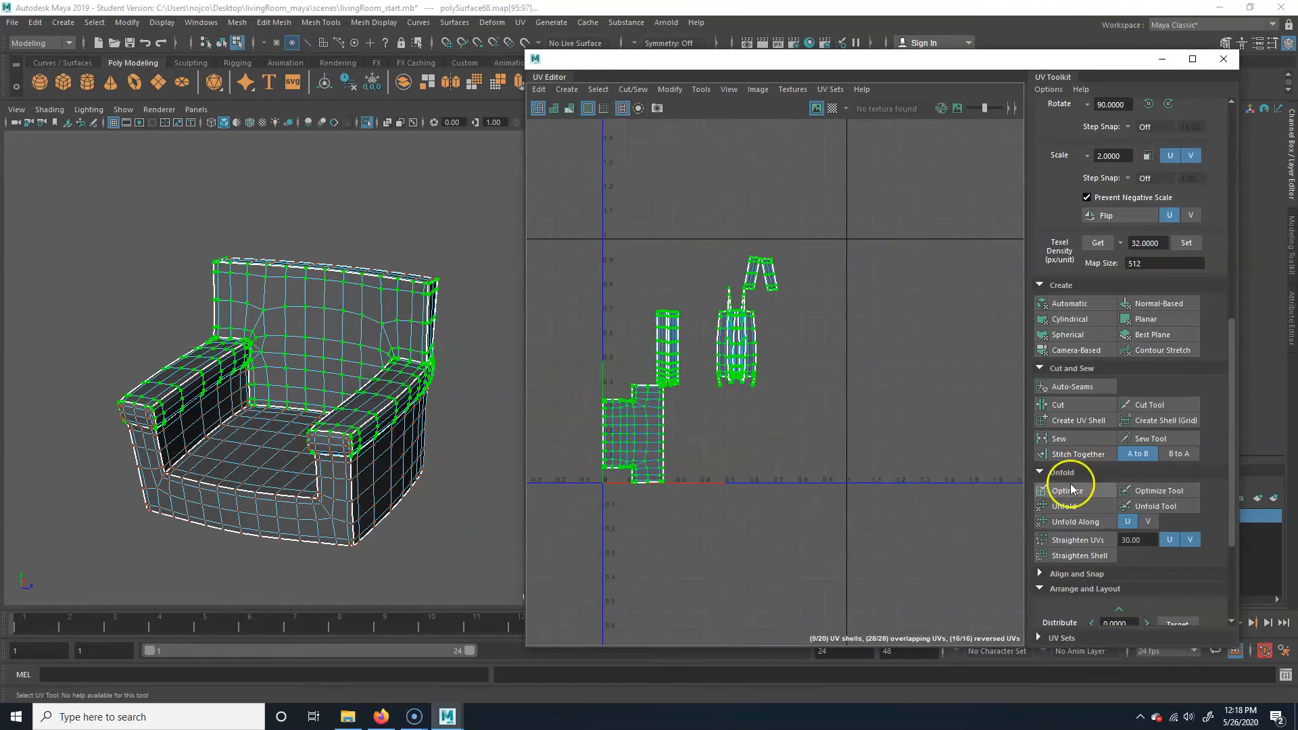
pyautogui.click(825, 367)
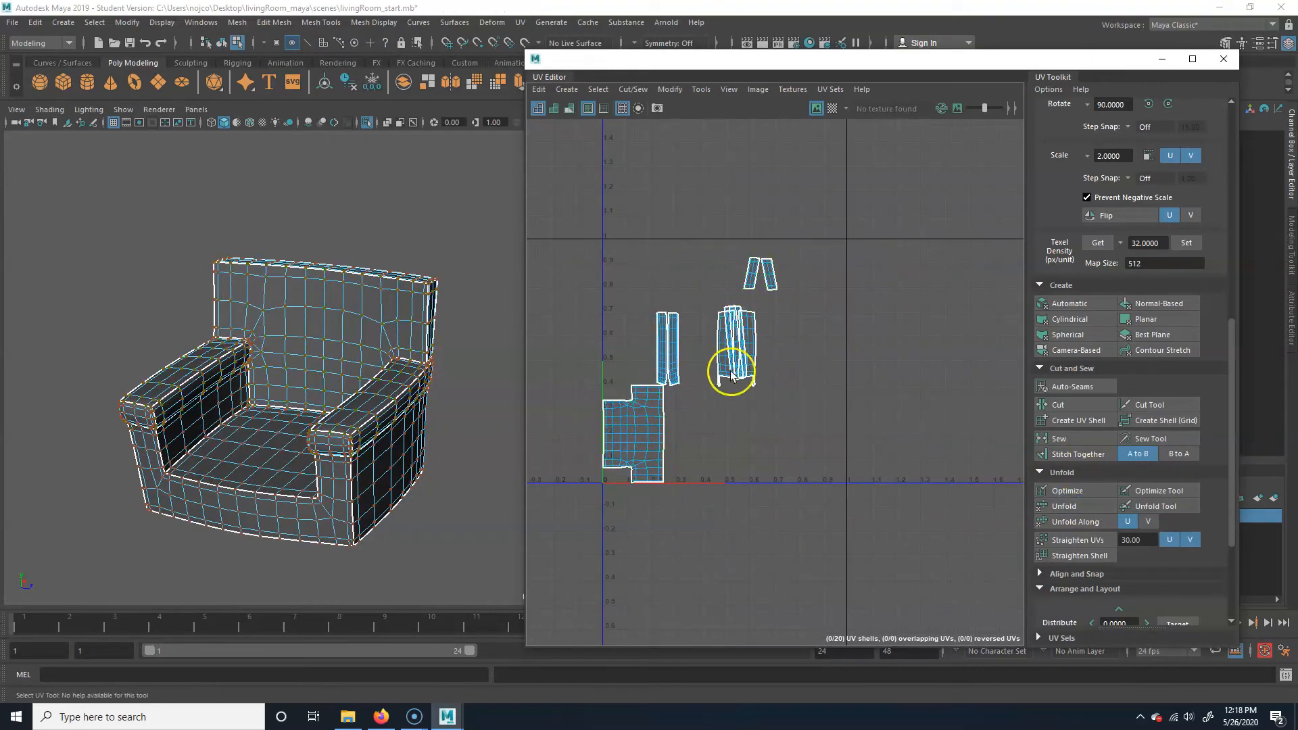
# - Select all of the chair's UV shells and pack them into the UV tile with Layout
pyautogui.keyDown('alt'); pyautogui.moveTo(730, 372); pyautogui.dragTo(794, 381, button='middle'); pyautogui.keyUp('alt')
pyautogui.click(850, 373)
pyautogui.keyDown('alt'); pyautogui.moveTo(714, 403); pyautogui.dragTo(788, 375, button='middle'); pyautogui.keyUp('alt')
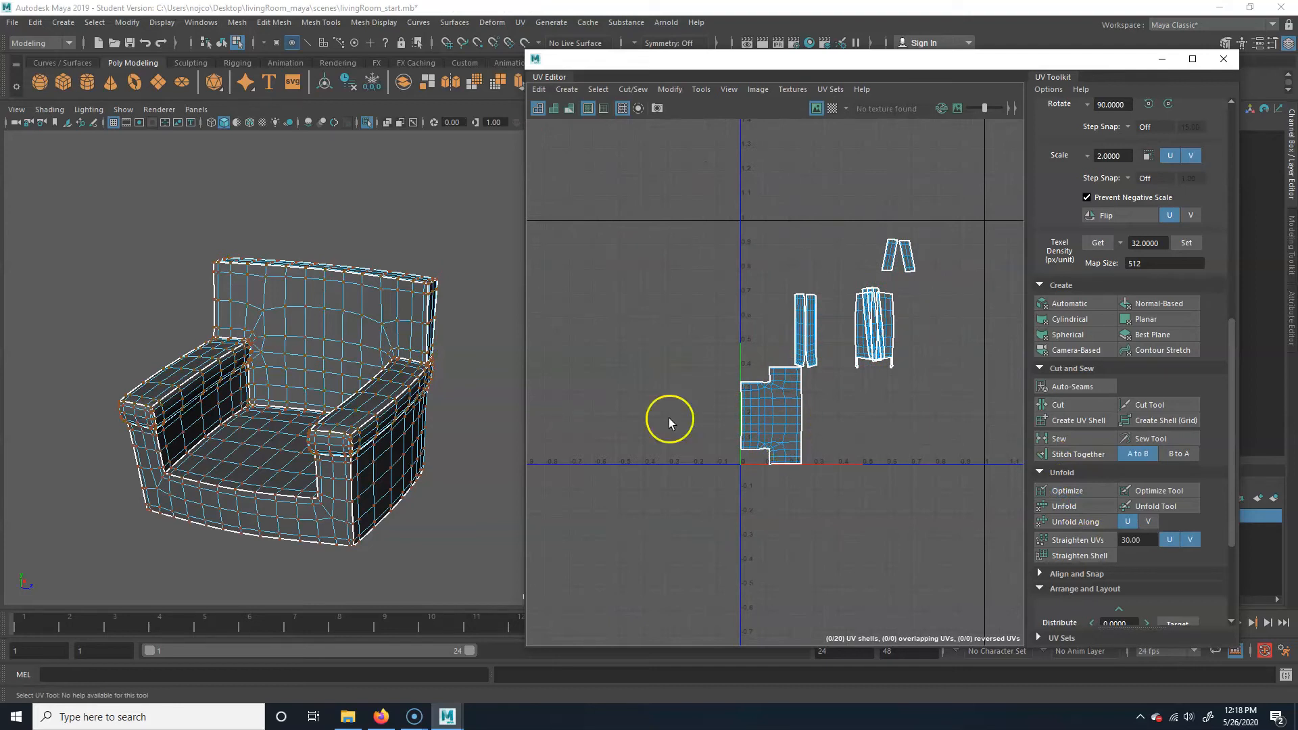
pyautogui.keyDown('alt'); pyautogui.moveTo(835, 331); pyautogui.dragTo(626, 335, button='right'); pyautogui.keyUp('alt')
pyautogui.keyDown('alt'); pyautogui.moveTo(787, 334); pyautogui.dragTo(799, 469, button='middle'); pyautogui.keyUp('alt')
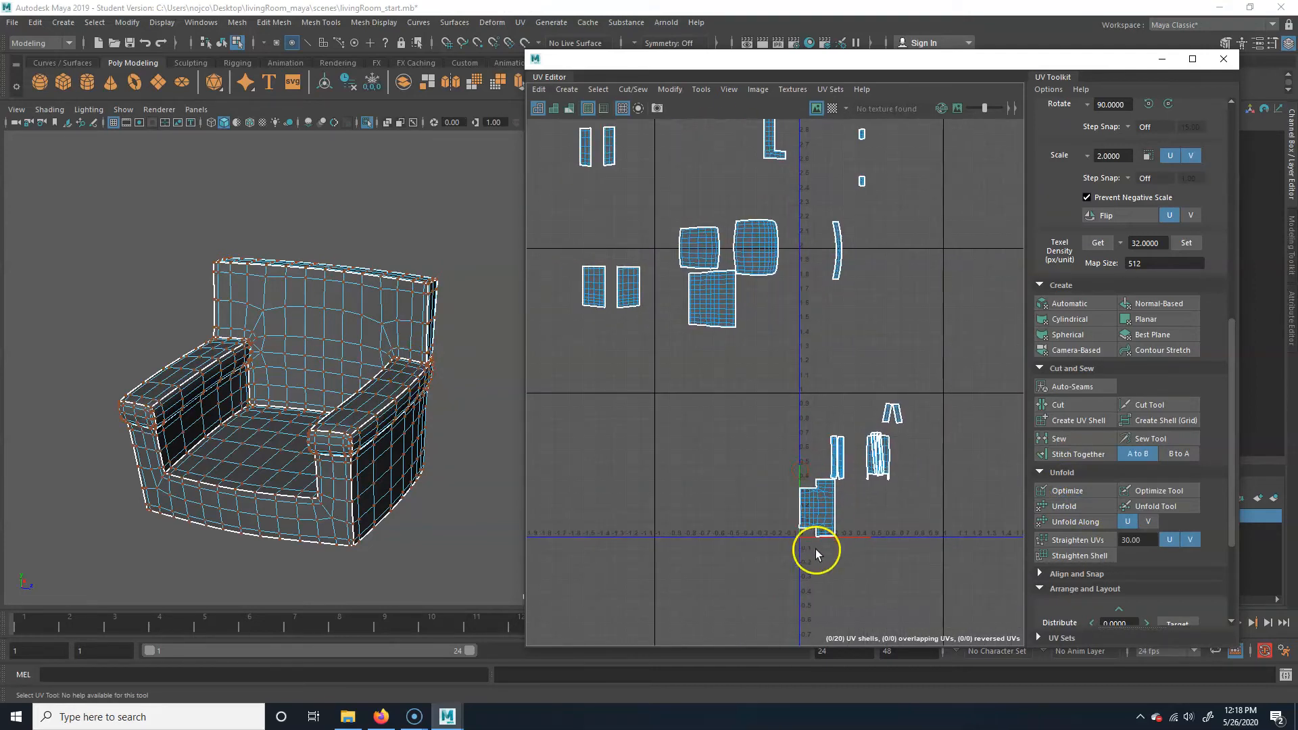
pyautogui.keyDown('alt'); pyautogui.moveTo(883, 509); pyautogui.dragTo(696, 507, button='right'); pyautogui.keyUp('alt')
pyautogui.moveTo(666, 538); pyautogui.dragTo(1033, 338)
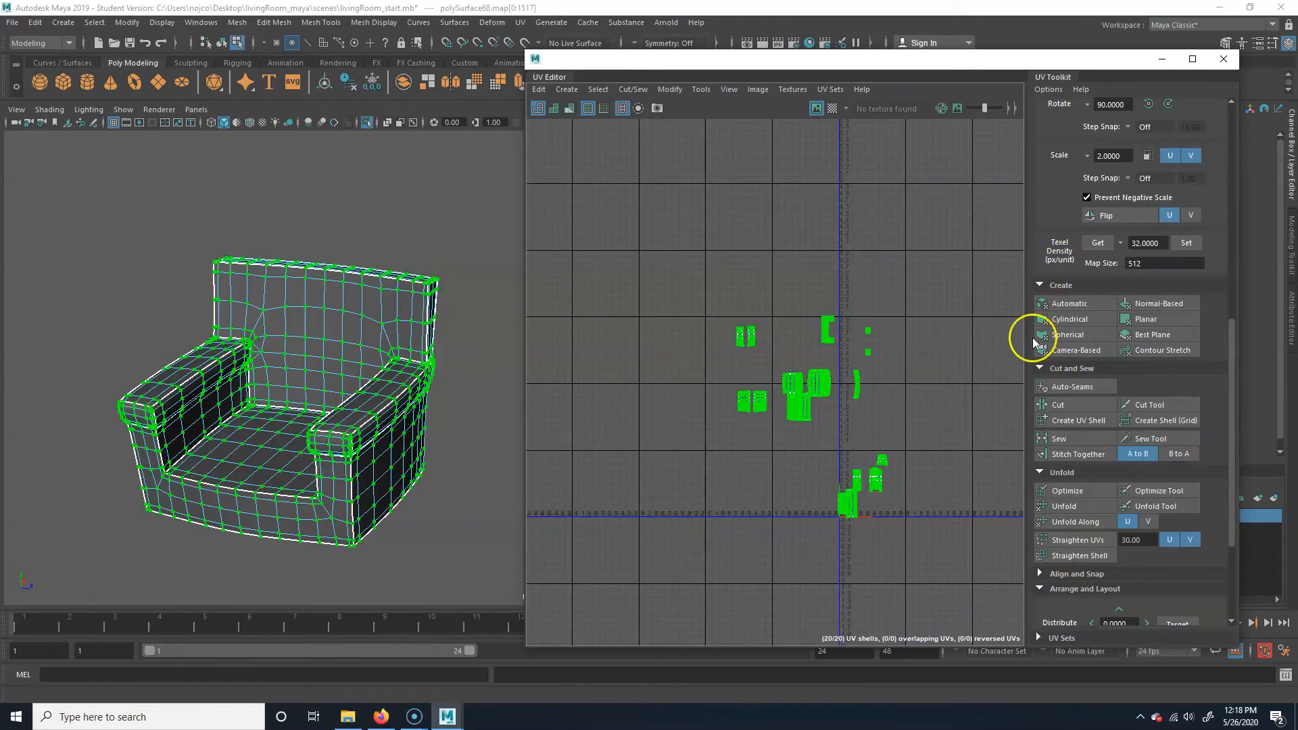
pyautogui.scroll(-3, 1075, 598)
pyautogui.click(1070, 595)
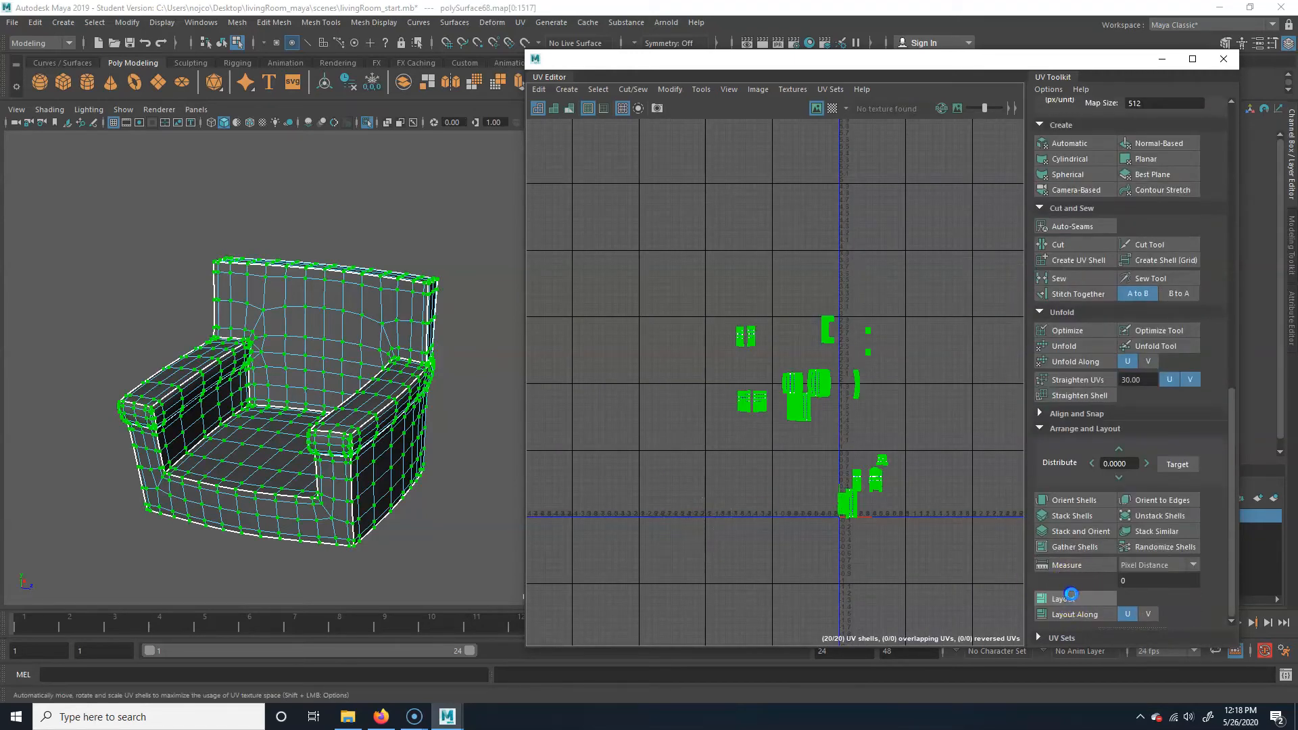
# - Check the packed shells with UV distortion shading, and switch the shading off again
pyautogui.keyDown('alt'); pyautogui.moveTo(613, 455); pyautogui.dragTo(838, 471, button='right'); pyautogui.keyUp('alt')
pyautogui.keyDown('alt'); pyautogui.moveTo(838, 472); pyautogui.dragTo(382, 389, button='middle'); pyautogui.keyUp('alt')
pyautogui.keyDown('alt'); pyautogui.moveTo(493, 415); pyautogui.dragTo(755, 454, button='right'); pyautogui.keyUp('alt')
pyautogui.keyDown('alt'); pyautogui.moveTo(756, 454); pyautogui.dragTo(849, 396, button='middle'); pyautogui.keyUp('alt')
pyautogui.press('f')
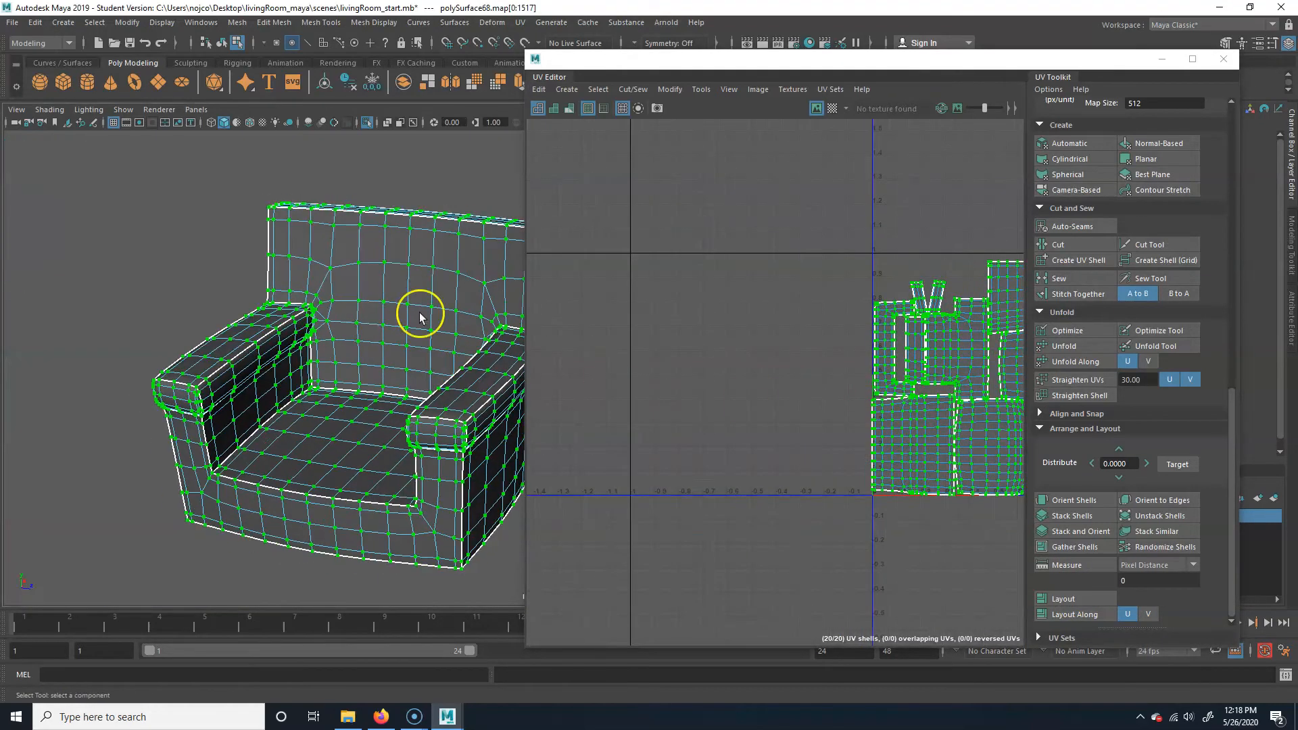
pyautogui.click(555, 109)
pyautogui.click(570, 108)
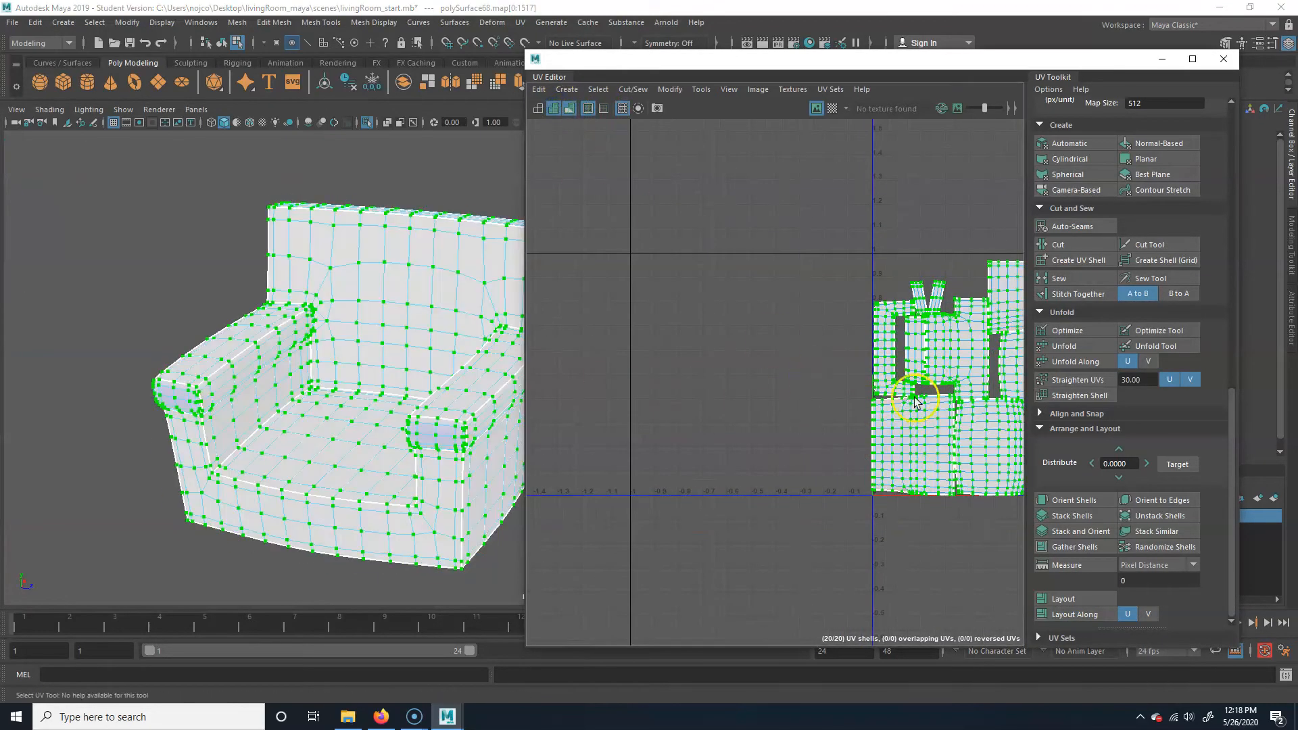
pyautogui.keyDown('alt'); pyautogui.moveTo(940, 410); pyautogui.dragTo(679, 411, button='middle'); pyautogui.keyUp('alt')
pyautogui.keyDown('alt'); pyautogui.moveTo(679, 411); pyautogui.dragTo(848, 433, button='right'); pyautogui.keyUp('alt')
pyautogui.keyDown('alt'); pyautogui.moveTo(848, 432); pyautogui.dragTo(691, 456, button='middle'); pyautogui.keyUp('alt')
pyautogui.keyDown('alt'); pyautogui.moveTo(679, 331); pyautogui.dragTo(786, 345, button='middle'); pyautogui.keyUp('alt')
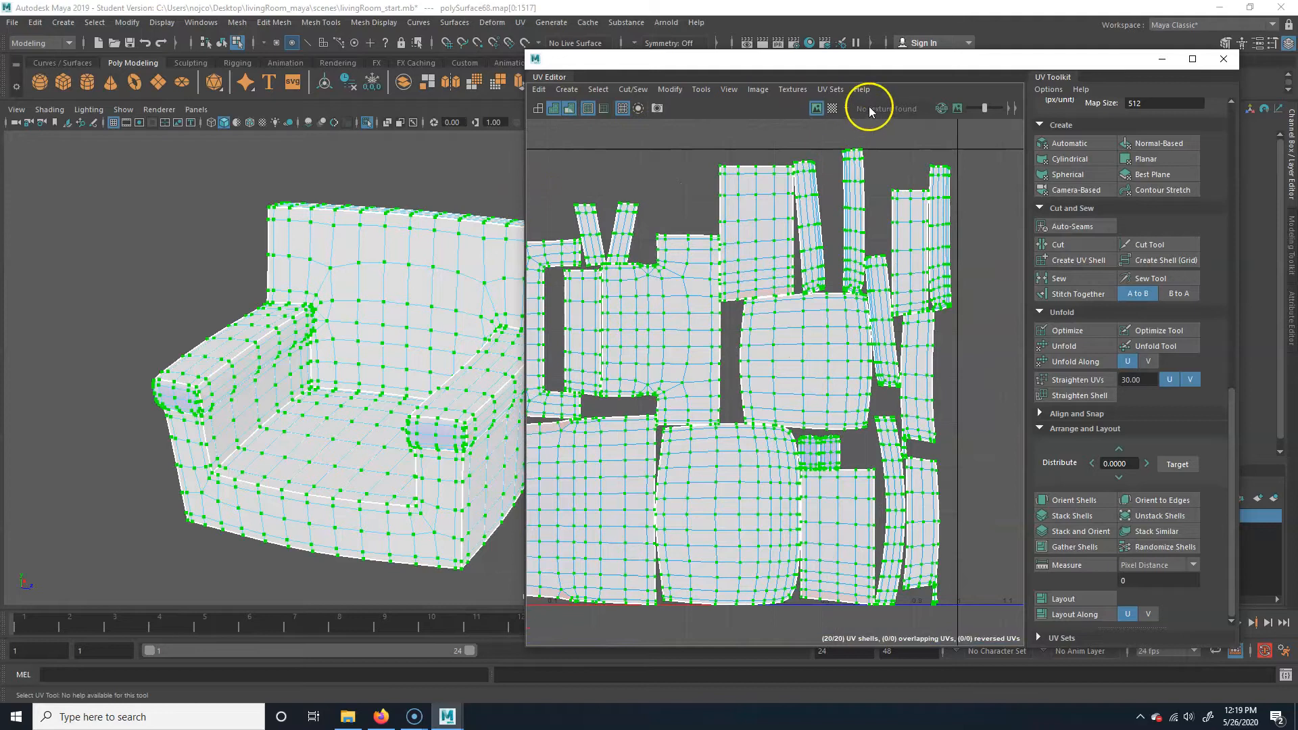
pyautogui.click(570, 106)
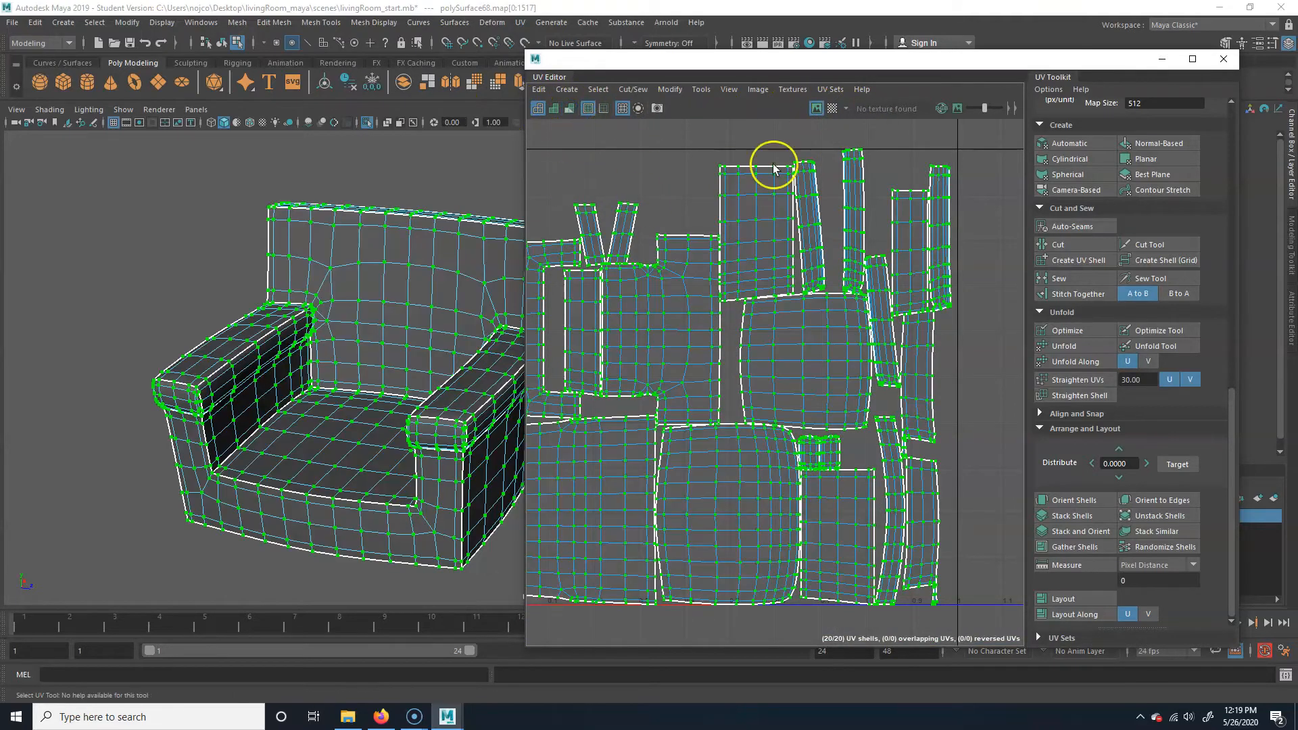
# - Display the checker map and inspect its pattern on the chair's front, seat and armrest
pyautogui.click(833, 109)
pyautogui.keyDown('alt'); pyautogui.moveTo(368, 320); pyautogui.dragTo(261, 267, button='middle'); pyautogui.keyUp('alt')
pyautogui.keyDown('alt'); pyautogui.moveTo(379, 370); pyautogui.dragTo(453, 343, button='middle'); pyautogui.keyUp('alt')
pyautogui.scroll(4, 203, 399)
pyautogui.keyDown('alt'); pyautogui.moveTo(280, 433); pyautogui.dragTo(394, 397, button='middle'); pyautogui.keyUp('alt')
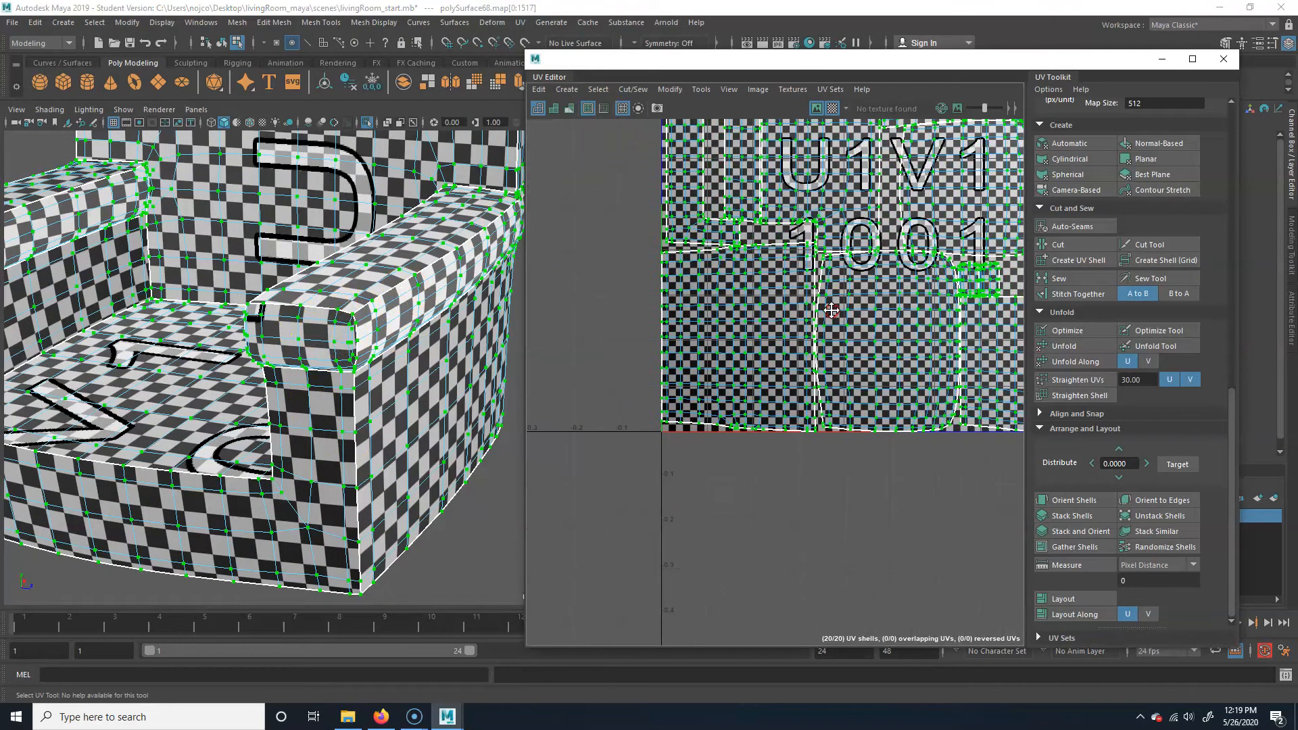
pyautogui.keyDown('alt'); pyautogui.moveTo(697, 402); pyautogui.dragTo(703, 414, button='middle'); pyautogui.keyUp('alt')
# - Try moving a single UV on the seat's front edge, check the checker distortion, and undo the move
pyautogui.click(275, 396)
pyautogui.scroll(-4, 743, 473)
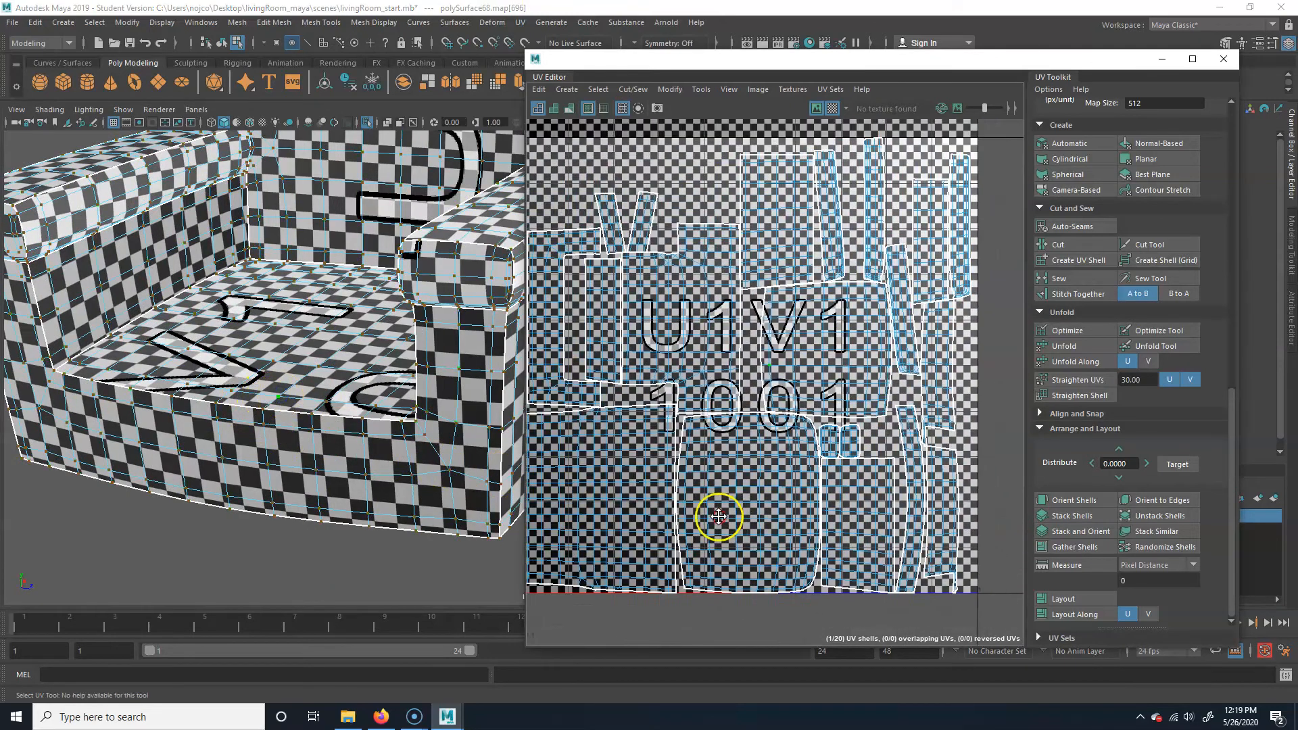
pyautogui.press('w')
pyautogui.moveTo(796, 365); pyautogui.dragTo(809, 336)
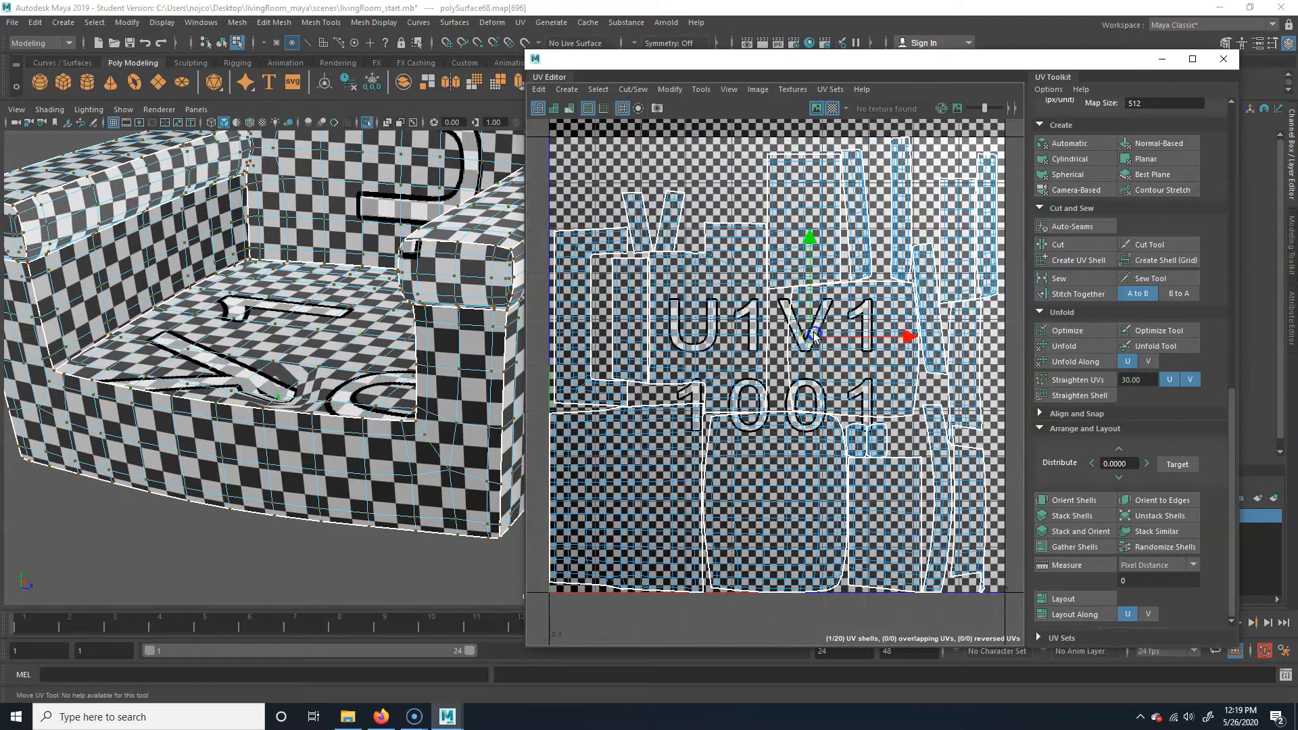
pyautogui.keyDown('alt'); pyautogui.moveTo(331, 368); pyautogui.dragTo(379, 399); pyautogui.keyUp('alt')
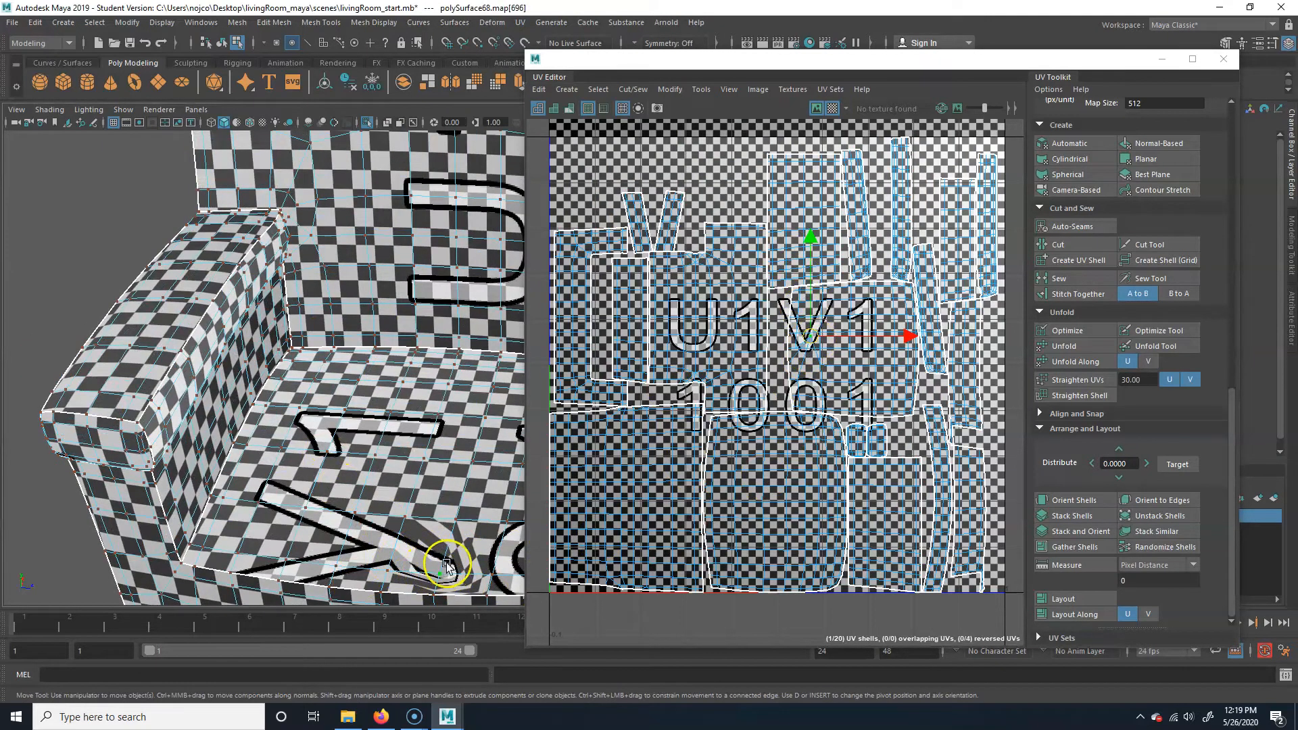
pyautogui.hotkey('ctrl', 'z')
# - Select the whole backrest rear shell at the UV origin corner and scale it up along V
pyautogui.keyDown('alt'); pyautogui.moveTo(855, 376); pyautogui.dragTo(901, 228, button='middle'); pyautogui.keyUp('alt')
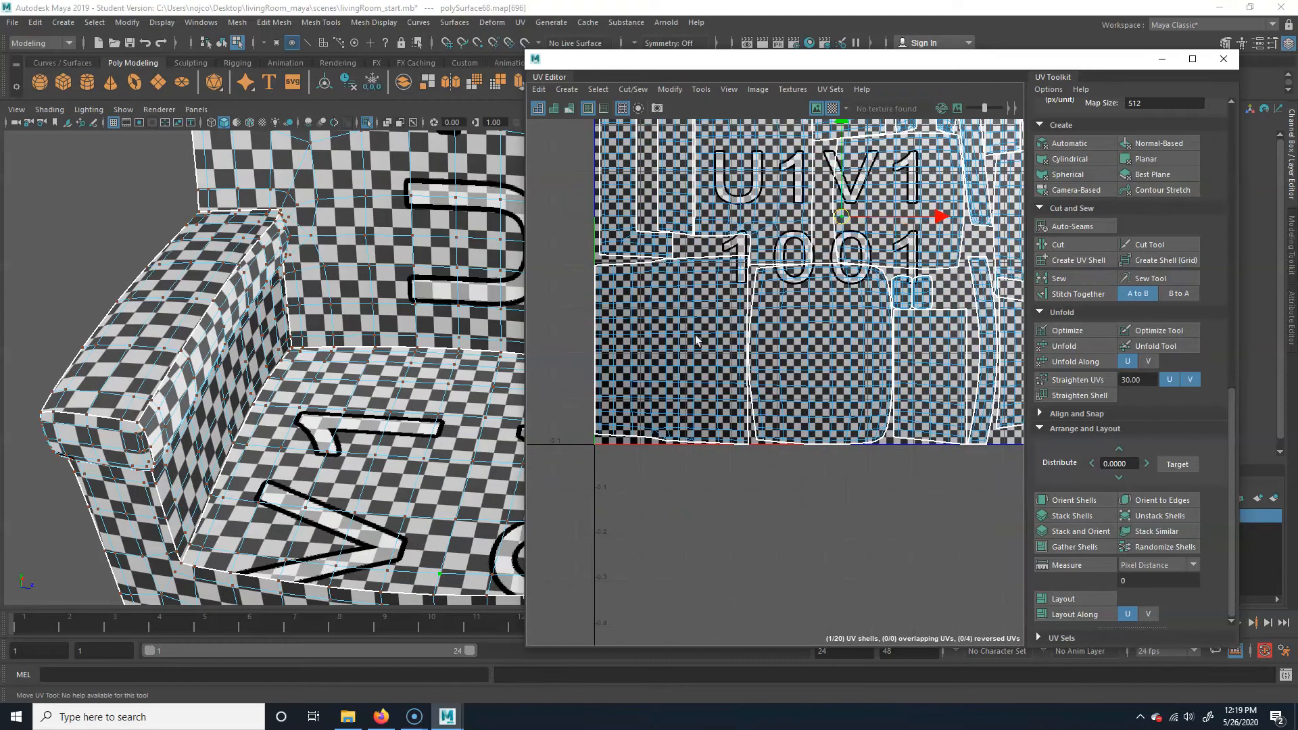
pyautogui.click(615, 441)
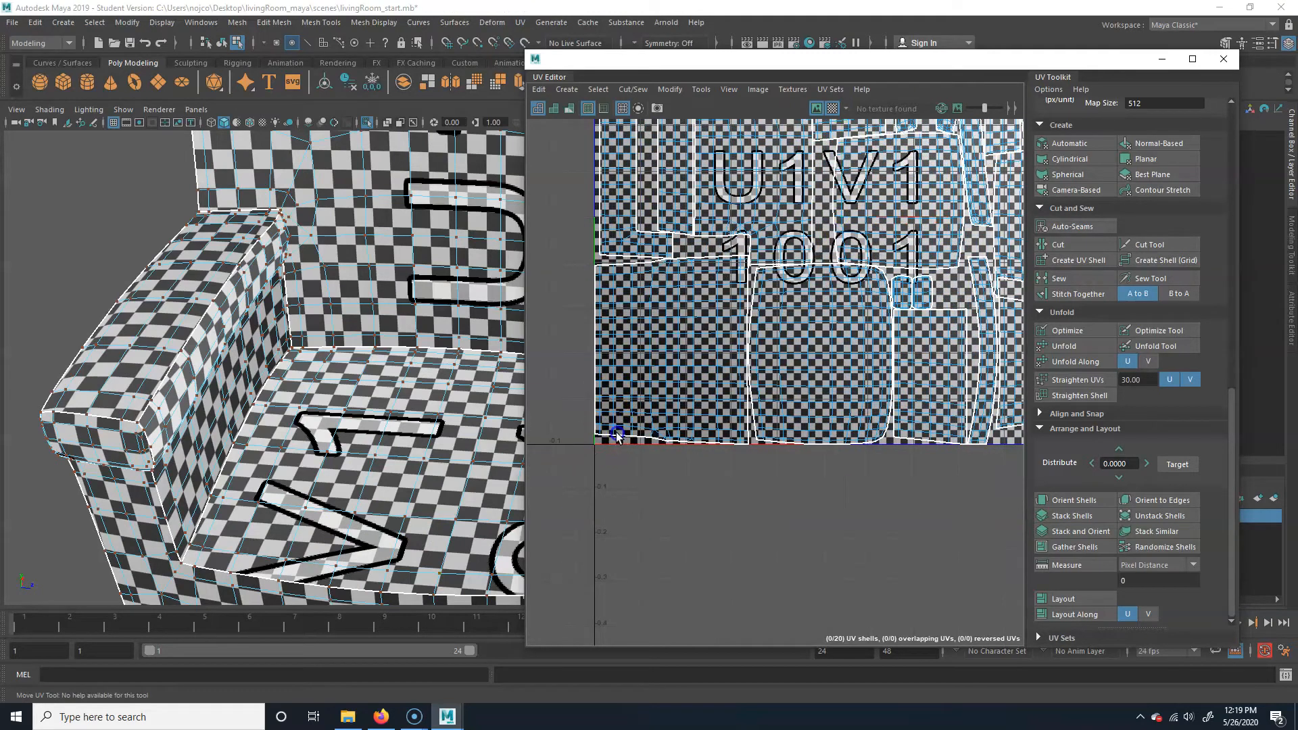
pyautogui.click(614, 436)
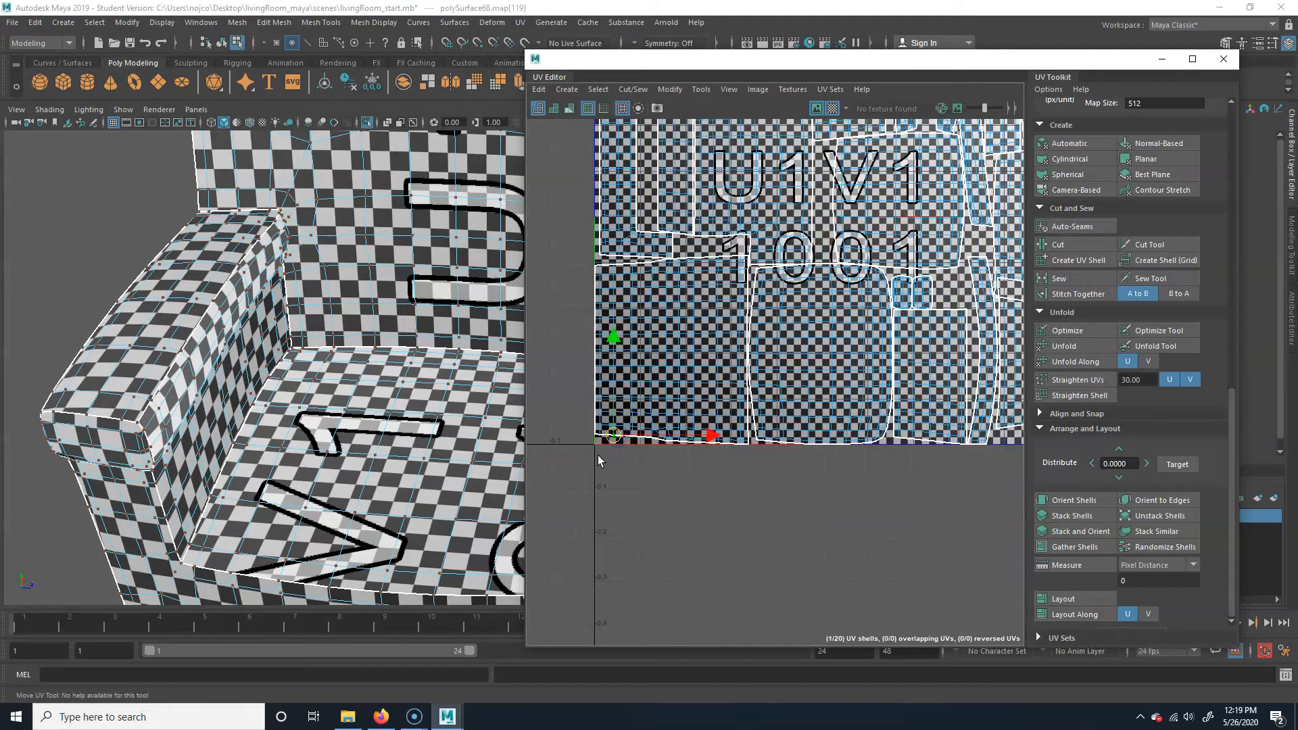
pyautogui.click(631, 413)
pyautogui.doubleClick(633, 413)
pyautogui.hotkey('ctrl', 'z')
pyautogui.hotkey('ctrl', 'z')
pyautogui.doubleClick(634, 415)
pyautogui.press('r')
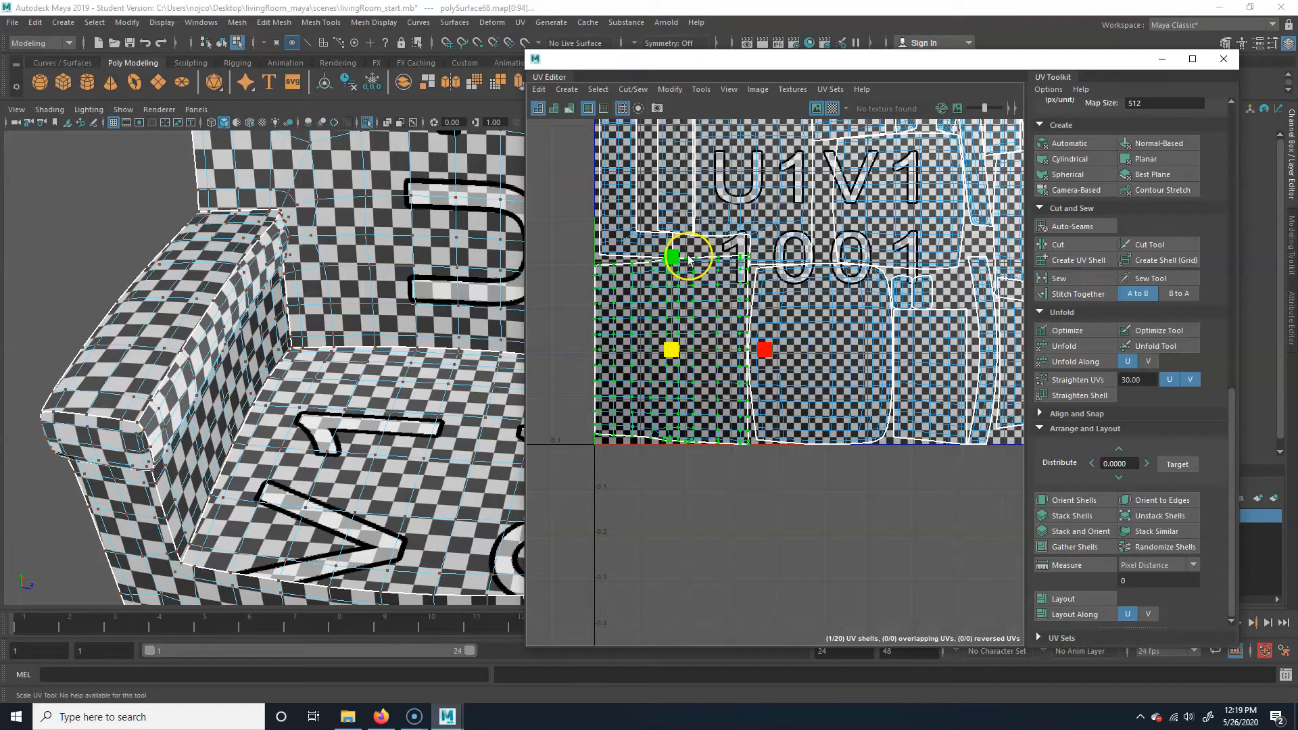
pyautogui.moveTo(665, 259); pyautogui.dragTo(666, 96)
# - Inspect the checker pattern on the outside of the backrest and undo the shell scaling
pyautogui.keyDown('alt'); pyautogui.moveTo(379, 359); pyautogui.dragTo(313, 428, button='right'); pyautogui.keyUp('alt')
pyautogui.keyDown('alt'); pyautogui.moveTo(500, 442); pyautogui.dragTo(320, 422, button='middle'); pyautogui.keyUp('alt')
pyautogui.keyDown('alt'); pyautogui.moveTo(320, 422); pyautogui.dragTo(193, 404); pyautogui.keyUp('alt')
pyautogui.keyDown('alt'); pyautogui.moveTo(350, 315); pyautogui.dragTo(182, 477, button='middle'); pyautogui.keyUp('alt')
pyautogui.keyDown('alt'); pyautogui.moveTo(324, 412); pyautogui.dragTo(233, 406); pyautogui.keyUp('alt')
pyautogui.keyDown('alt'); pyautogui.moveTo(460, 362); pyautogui.dragTo(272, 436, button='middle'); pyautogui.keyUp('alt')
pyautogui.keyDown('alt'); pyautogui.moveTo(272, 436); pyautogui.dragTo(343, 403, button='right'); pyautogui.keyUp('alt')
pyautogui.hotkey('ctrl', 'z')
# - Compare the checker pattern's size and direction across the backrest's rear, its side strips and the armrests
pyautogui.keyDown('alt'); pyautogui.moveTo(473, 344); pyautogui.dragTo(301, 339); pyautogui.keyUp('alt')
pyautogui.keyDown('alt'); pyautogui.moveTo(302, 371); pyautogui.dragTo(142, 382, button='right'); pyautogui.keyUp('alt')
pyautogui.keyDown('alt'); pyautogui.moveTo(262, 392); pyautogui.dragTo(272, 264, button='middle'); pyautogui.keyUp('alt')
pyautogui.keyDown('alt'); pyautogui.moveTo(221, 298); pyautogui.dragTo(358, 317); pyautogui.keyUp('alt')
pyautogui.keyDown('alt'); pyautogui.moveTo(269, 321); pyautogui.dragTo(308, 358, button='middle'); pyautogui.keyUp('alt')
pyautogui.keyDown('alt'); pyautogui.moveTo(308, 358); pyautogui.dragTo(347, 376, button='right'); pyautogui.keyUp('alt')
pyautogui.keyDown('alt'); pyautogui.moveTo(425, 396); pyautogui.dragTo(335, 403); pyautogui.keyUp('alt')
pyautogui.keyDown('alt'); pyautogui.moveTo(336, 403); pyautogui.dragTo(415, 406, button='right'); pyautogui.keyUp('alt')
pyautogui.keyDown('alt'); pyautogui.moveTo(162, 421); pyautogui.dragTo(266, 365, button='middle'); pyautogui.keyUp('alt')
pyautogui.keyDown('alt'); pyautogui.moveTo(343, 405); pyautogui.dragTo(232, 359); pyautogui.keyUp('alt')
pyautogui.keyDown('alt'); pyautogui.moveTo(232, 359); pyautogui.dragTo(438, 388, button='right'); pyautogui.keyUp('alt')
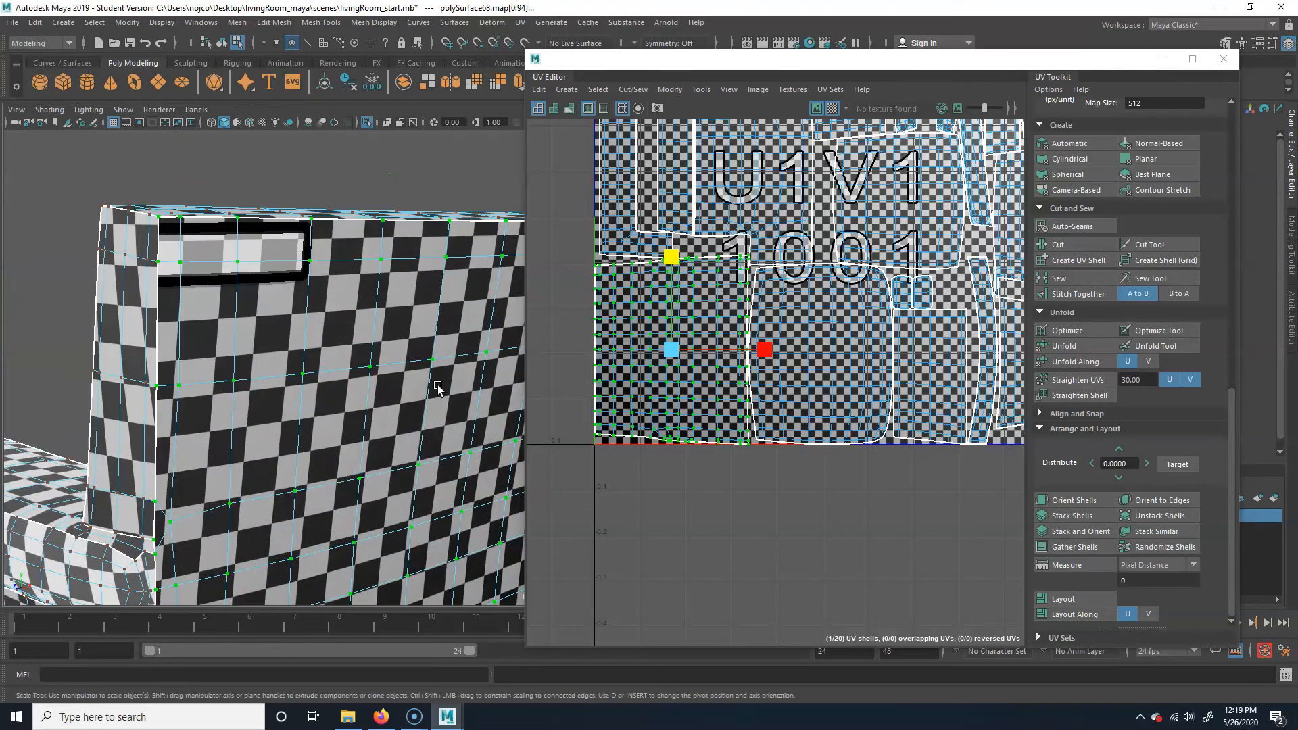
pyautogui.keyDown('alt'); pyautogui.moveTo(359, 301); pyautogui.dragTo(287, 321); pyautogui.keyUp('alt')
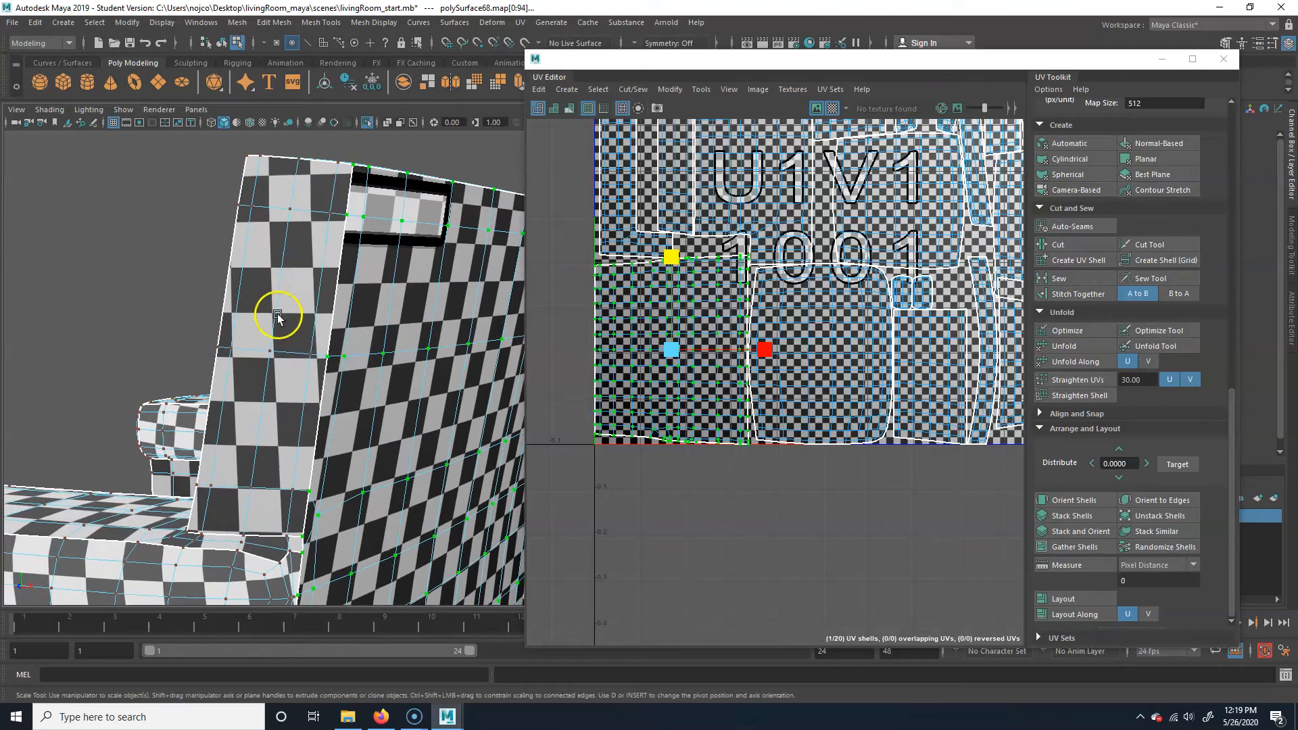
# - Select both backrest side strip shells, scale them up slightly, and compare their checker size with the neighbouring surfaces
pyautogui.moveTo(454, 331)
pyautogui.keyDown('alt'); pyautogui.mouseDown()
pyautogui.moveTo(383, 336)
pyautogui.moveTo(465, 324)
pyautogui.mouseUp(); pyautogui.keyUp('alt')
pyautogui.keyDown('alt'); pyautogui.moveTo(331, 260); pyautogui.dragTo(460, 332); pyautogui.keyUp('alt')
pyautogui.click(449, 315)
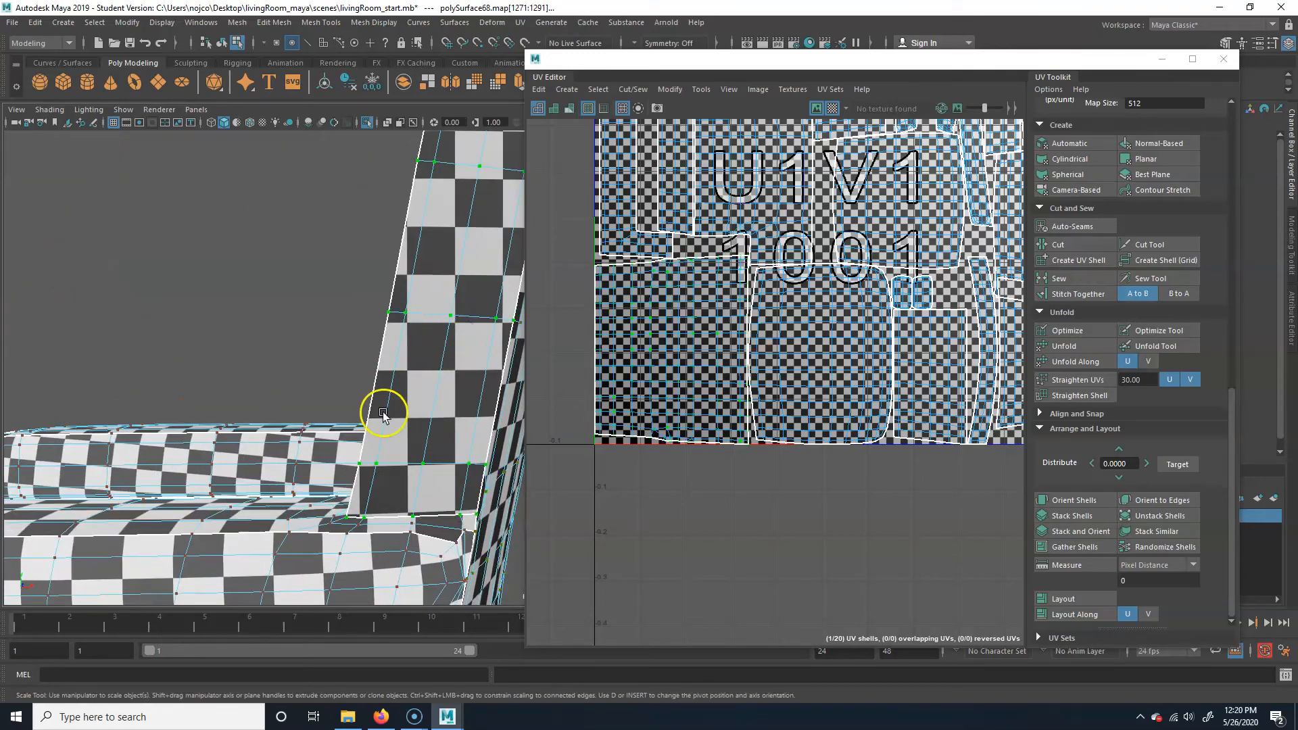
pyautogui.keyDown('alt'); pyautogui.moveTo(454, 409); pyautogui.dragTo(197, 428, button='right'); pyautogui.keyUp('alt')
pyautogui.keyDown('alt'); pyautogui.moveTo(486, 407); pyautogui.dragTo(212, 426); pyautogui.keyUp('alt')
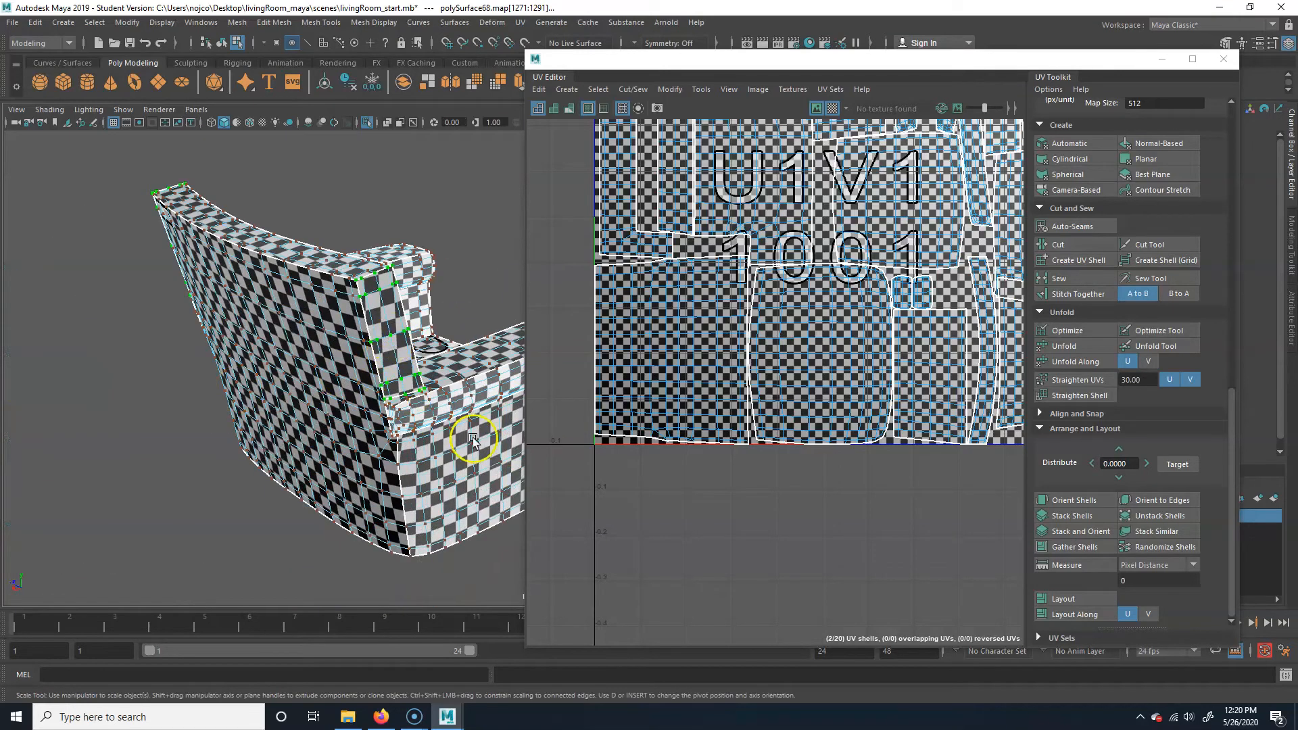
pyautogui.keyDown('alt'); pyautogui.moveTo(903, 293); pyautogui.dragTo(730, 186, button='right'); pyautogui.keyUp('alt')
pyautogui.keyDown('alt'); pyautogui.moveTo(730, 186); pyautogui.dragTo(644, 228, button='middle'); pyautogui.keyUp('alt')
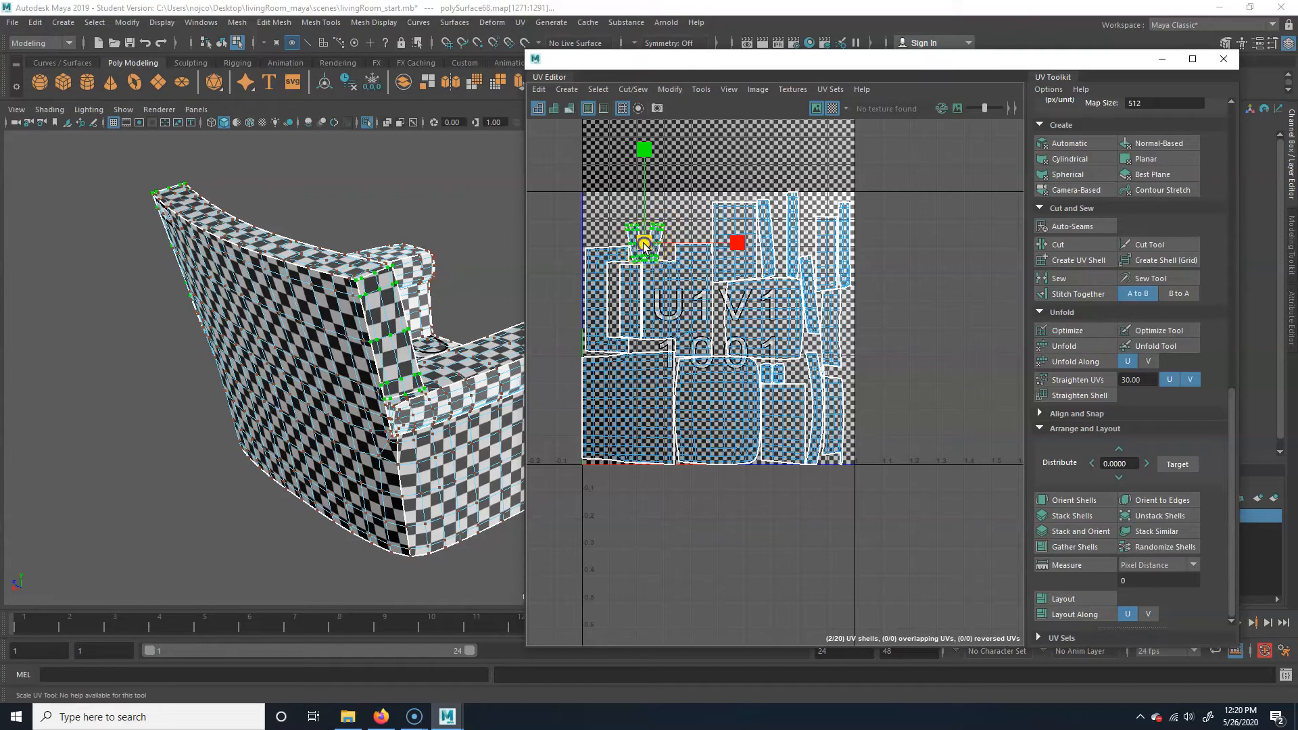
pyautogui.moveTo(644, 245); pyautogui.dragTo(656, 241)
pyautogui.keyDown('alt'); pyautogui.moveTo(363, 328); pyautogui.dragTo(316, 452); pyautogui.keyUp('alt')
pyautogui.keyDown('alt'); pyautogui.moveTo(449, 342); pyautogui.dragTo(78, 487, button='middle'); pyautogui.keyUp('alt')
pyautogui.keyDown('alt'); pyautogui.moveTo(255, 307); pyautogui.dragTo(261, 472, button='middle'); pyautogui.keyUp('alt')
pyautogui.keyDown('alt'); pyautogui.moveTo(284, 471); pyautogui.dragTo(189, 406); pyautogui.keyUp('alt')
pyautogui.keyDown('alt'); pyautogui.moveTo(467, 419); pyautogui.dragTo(193, 285, button='middle'); pyautogui.keyUp('alt')
pyautogui.keyDown('alt'); pyautogui.moveTo(194, 285); pyautogui.dragTo(437, 315); pyautogui.keyUp('alt')
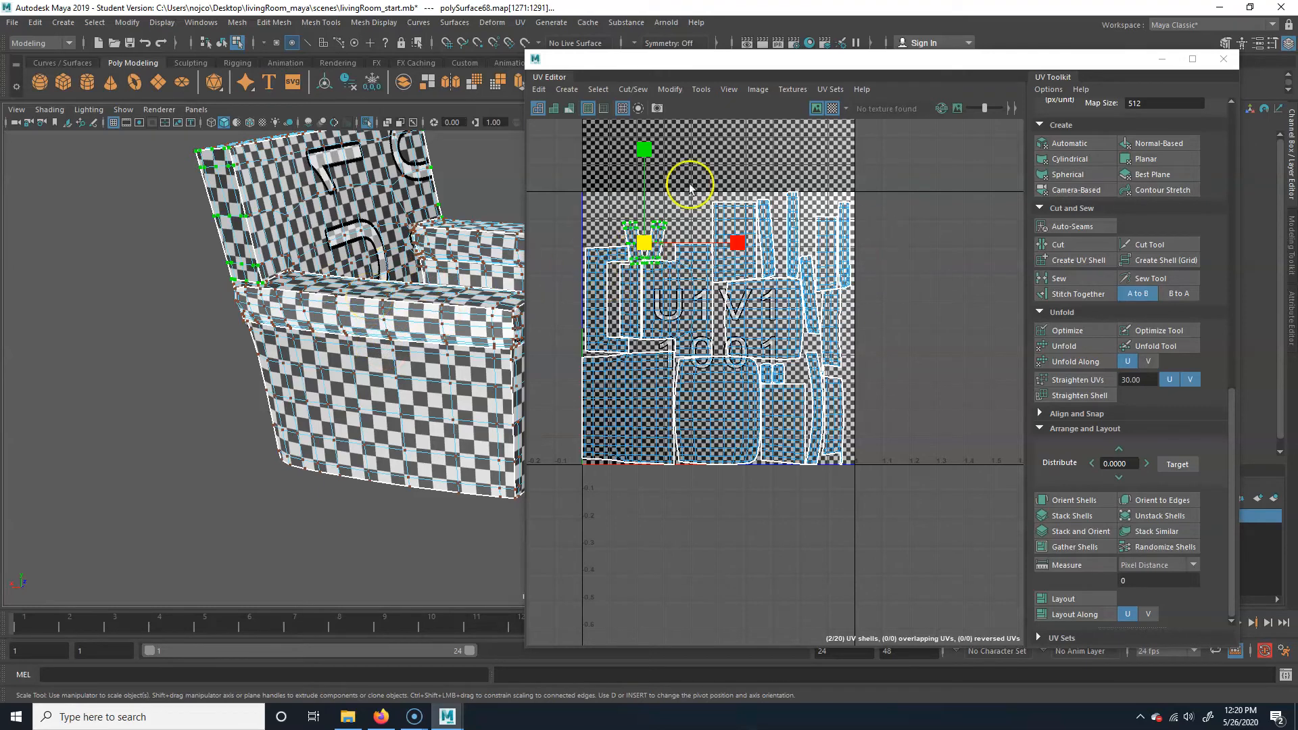
# - Select all the UV shells, turn off the checker map, and repack the shells with Layout
pyautogui.moveTo(556, 472); pyautogui.dragTo(947, 159)
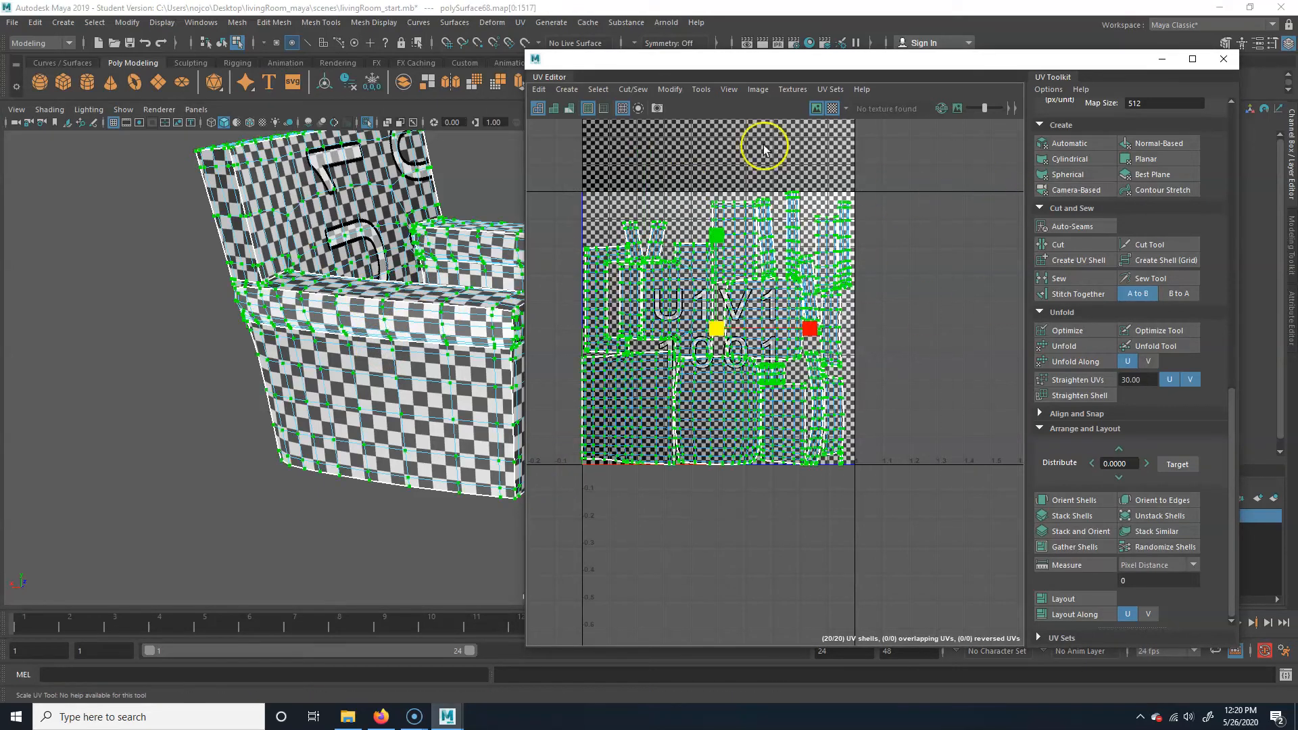
pyautogui.click(832, 109)
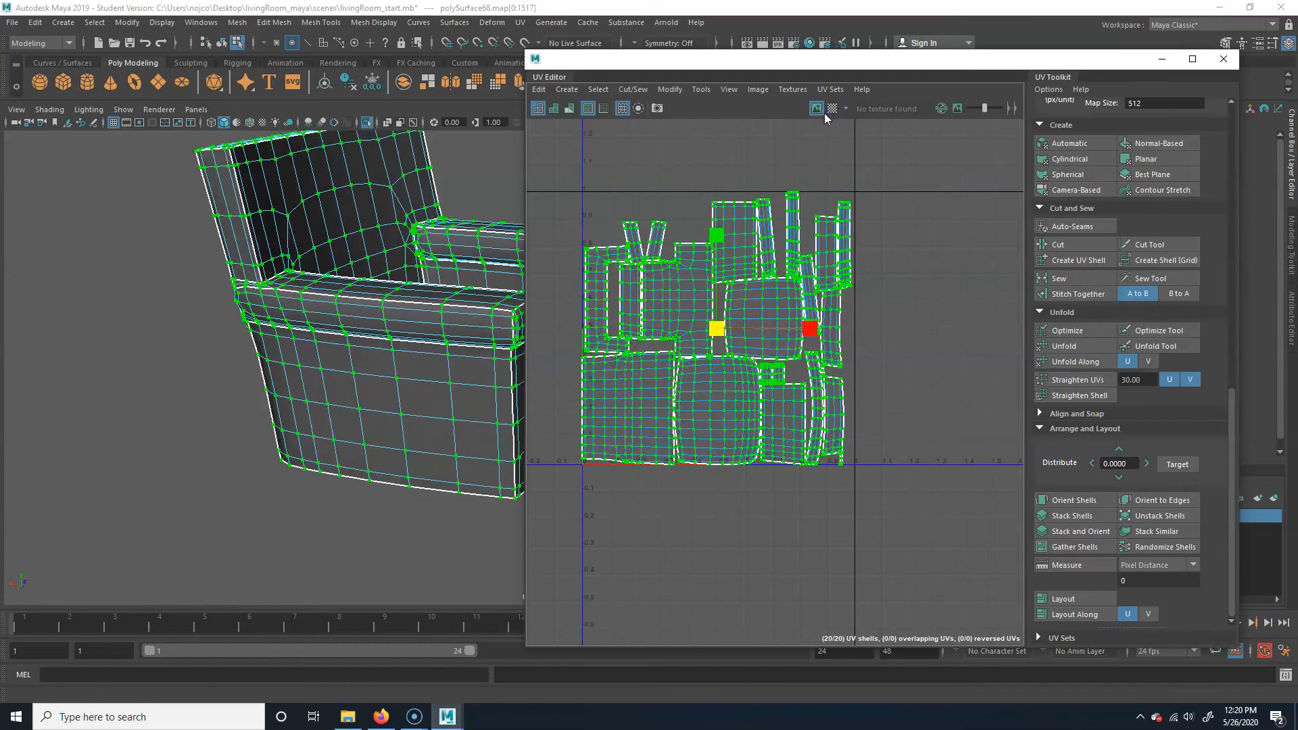
pyautogui.click(1076, 601)
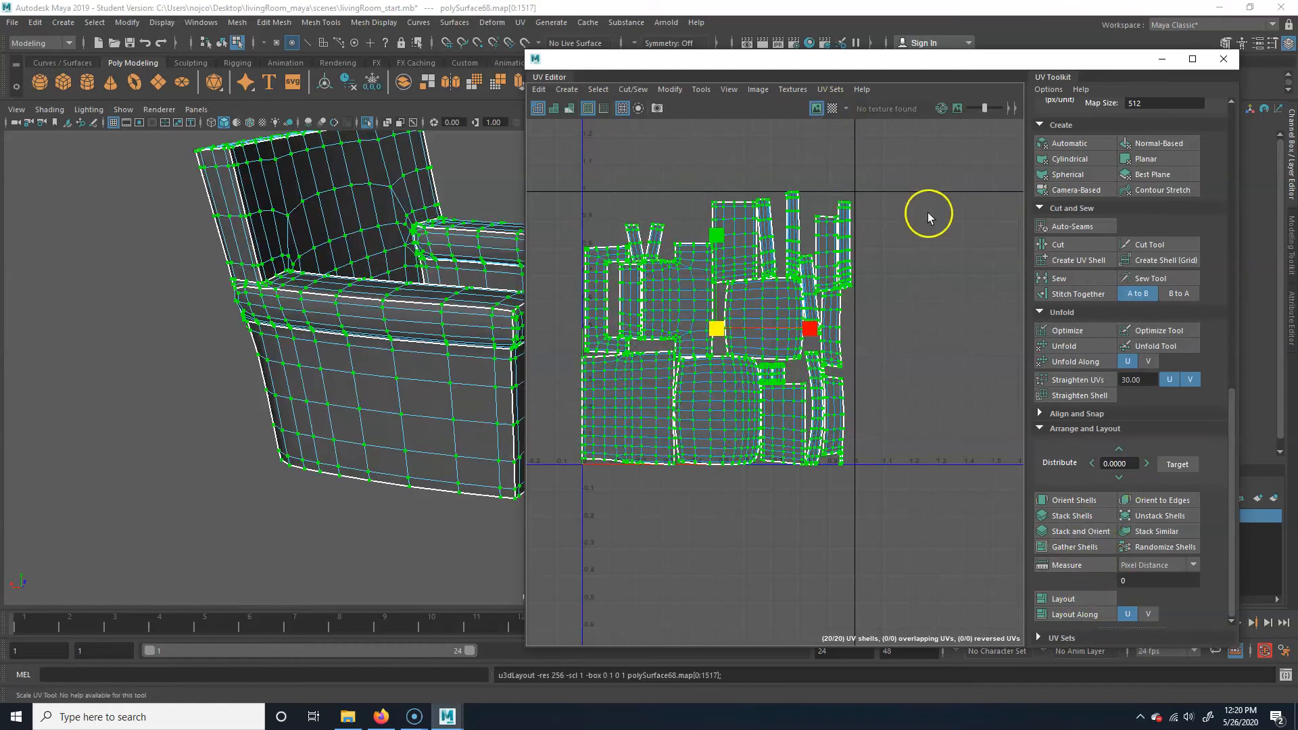
pyautogui.click(928, 216)
pyautogui.scroll(3, 782, 347)
pyautogui.hotkey('ctrl', 'z')
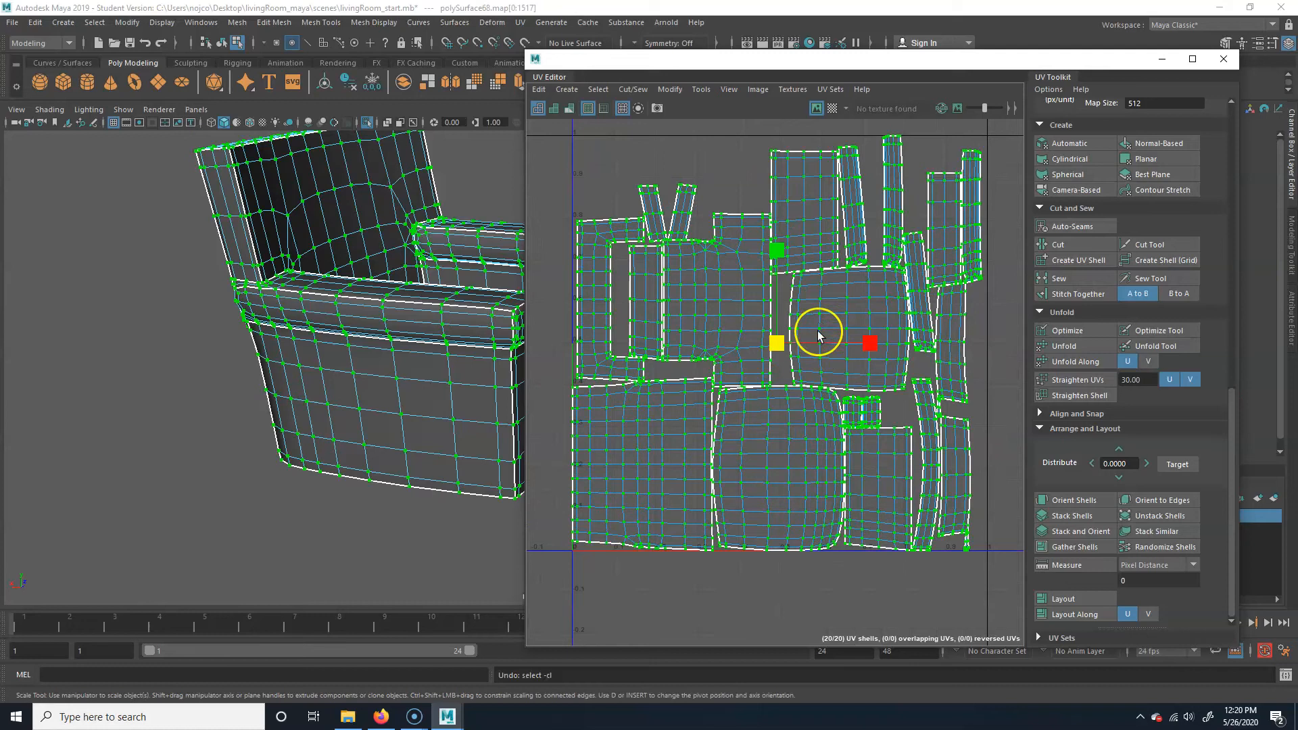
# - Move the two short, slanted backrest side strip shells up and away from the shells beneath them
pyautogui.click(693, 204)
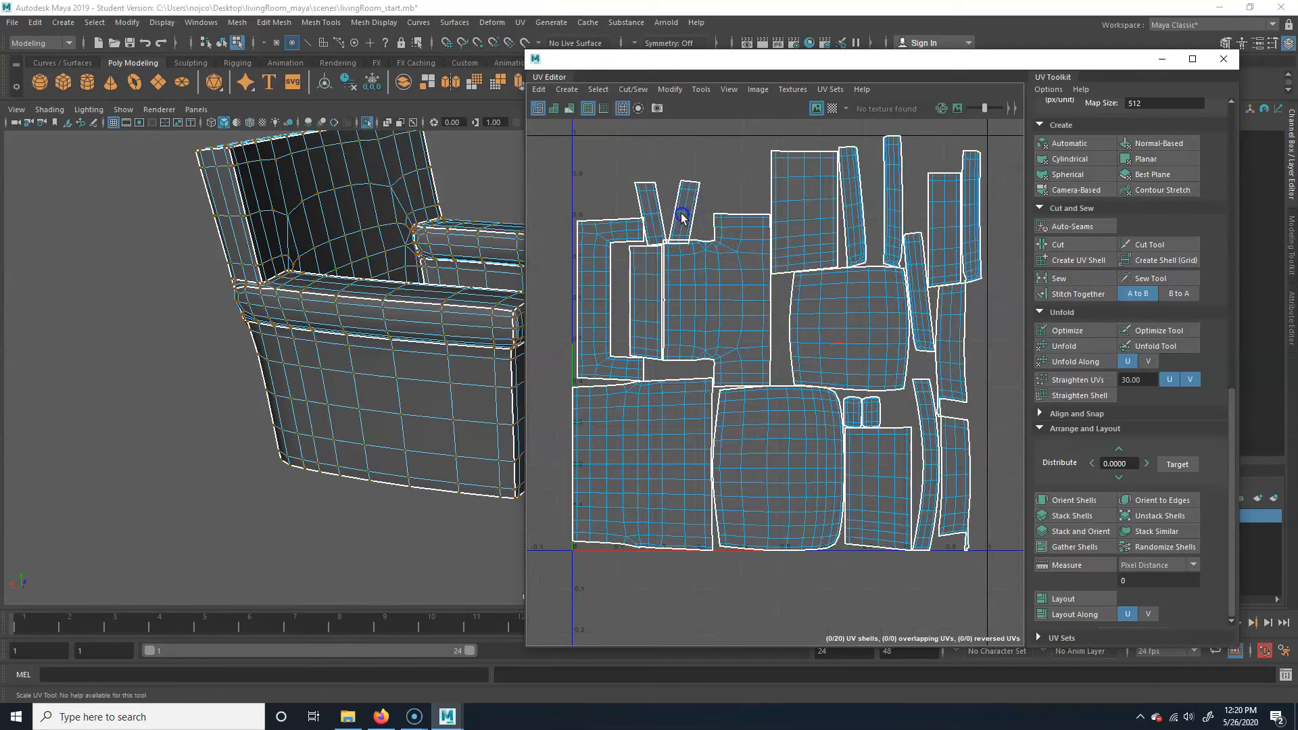
pyautogui.click(684, 213)
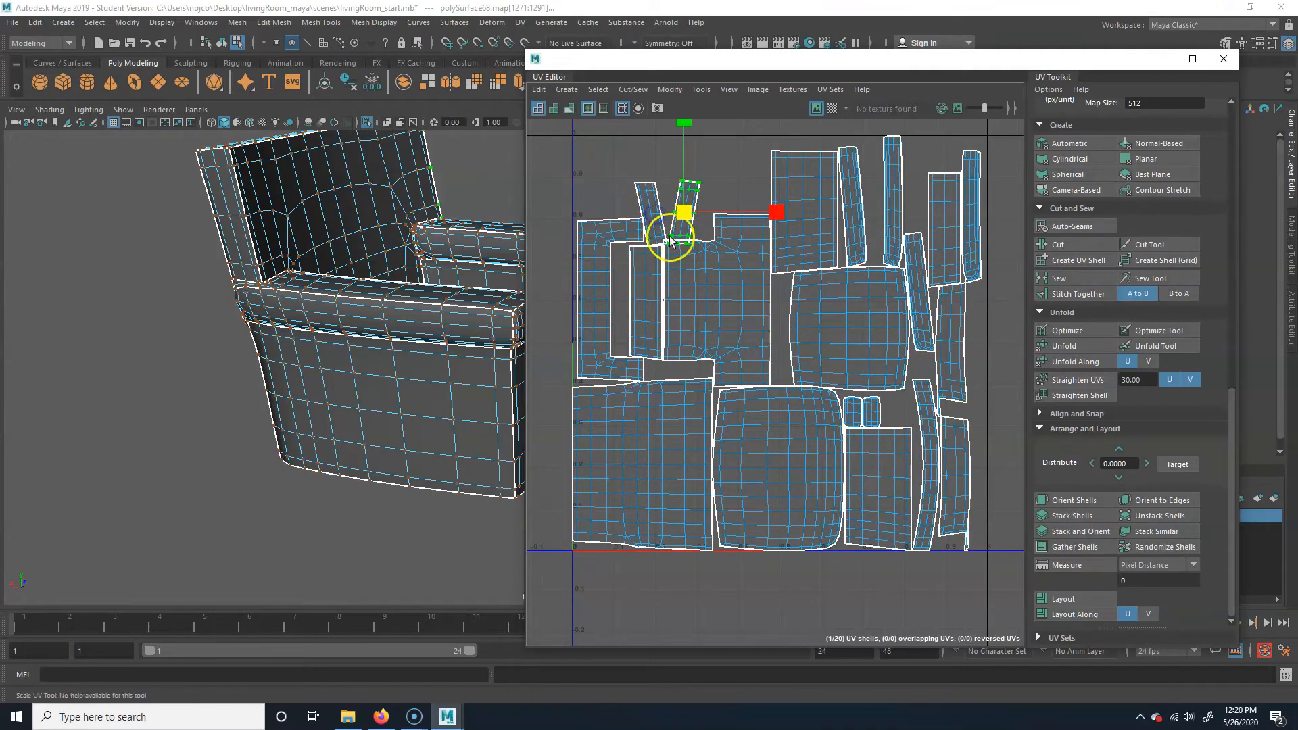
pyautogui.keyDown('shift'); pyautogui.click(654, 218); pyautogui.keyUp('shift')
pyautogui.press('w')
pyautogui.moveTo(665, 215); pyautogui.dragTo(687, 185)
pyautogui.keyDown('alt'); pyautogui.moveTo(718, 275); pyautogui.dragTo(550, 328, button='right'); pyautogui.keyUp('alt')
pyautogui.keyDown('alt'); pyautogui.moveTo(689, 321); pyautogui.dragTo(675, 313, button='middle'); pyautogui.keyUp('alt')
pyautogui.keyDown('alt'); pyautogui.moveTo(676, 315); pyautogui.dragTo(771, 319, button='right'); pyautogui.keyUp('alt')
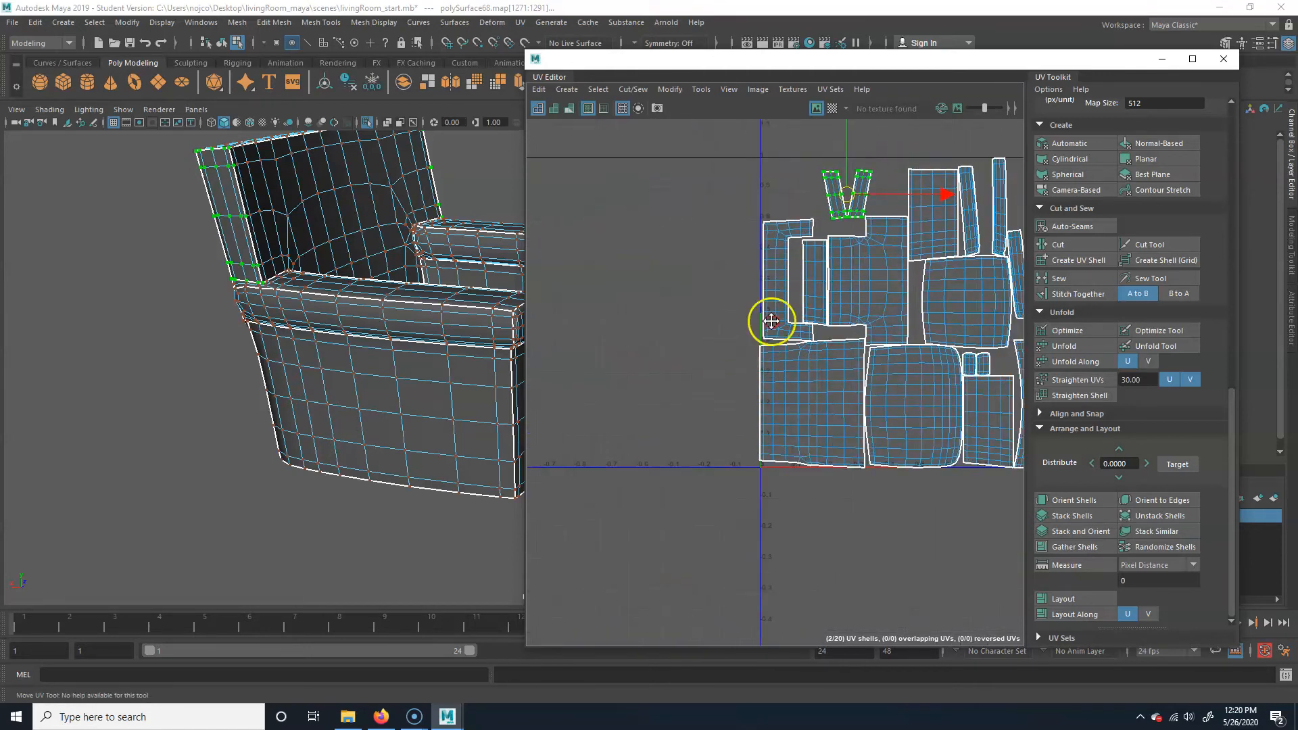
pyautogui.keyDown('alt'); pyautogui.moveTo(777, 323); pyautogui.dragTo(674, 340, button='middle'); pyautogui.keyUp('alt')
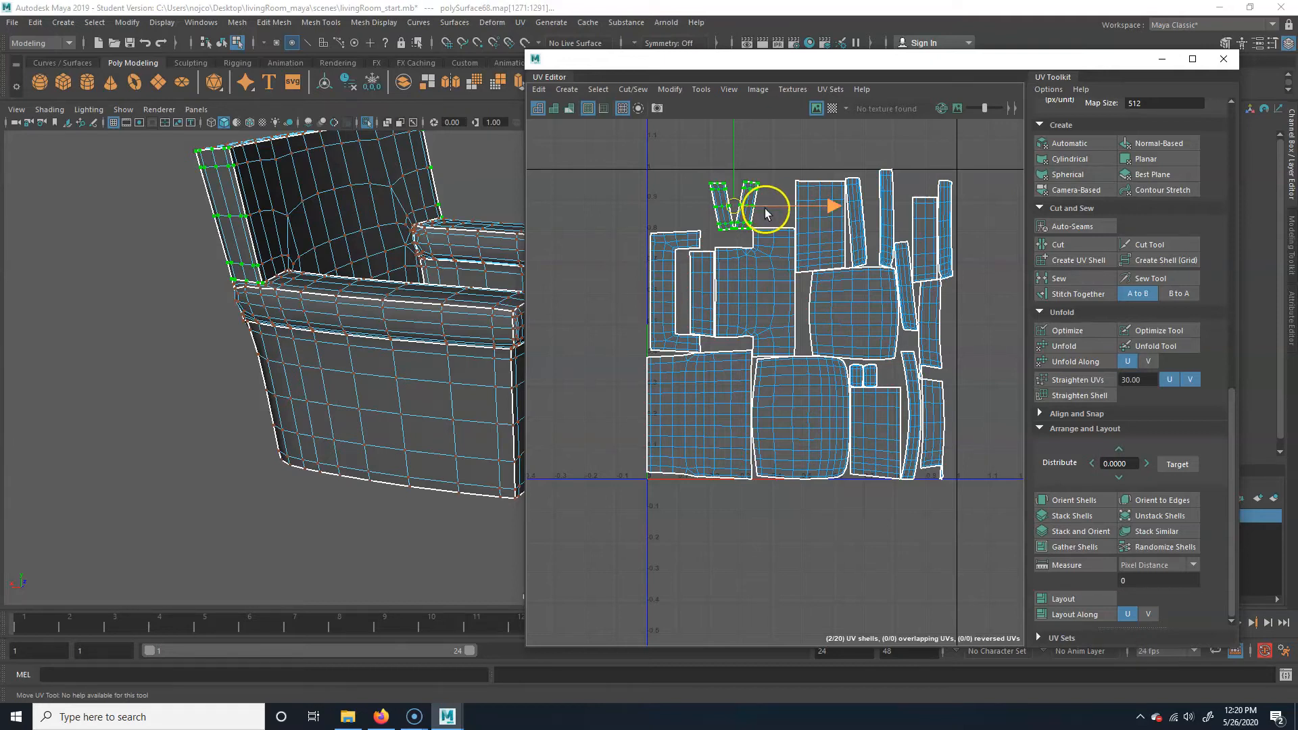
# - Select every UV shell and scale the whole layout down slightly around its centre
pyautogui.moveTo(891, 349)
pyautogui.keyDown('alt'); pyautogui.mouseDown(button='middle')
pyautogui.moveTo(797, 343)
pyautogui.moveTo(872, 346)
pyautogui.mouseUp(button='middle'); pyautogui.keyUp('alt')
pyautogui.keyDown('alt'); pyautogui.moveTo(626, 329); pyautogui.dragTo(771, 330, button='right'); pyautogui.keyUp('alt')
pyautogui.keyDown('alt'); pyautogui.moveTo(771, 330); pyautogui.dragTo(841, 369, button='middle'); pyautogui.keyUp('alt')
pyautogui.keyDown('alt'); pyautogui.moveTo(841, 370); pyautogui.dragTo(703, 398, button='right'); pyautogui.keyUp('alt')
pyautogui.moveTo(685, 537); pyautogui.dragTo(1095, 243)
pyautogui.keyDown('alt'); pyautogui.moveTo(945, 440); pyautogui.dragTo(809, 431, button='middle'); pyautogui.keyUp('alt')
pyautogui.press('r')
pyautogui.moveTo(747, 354); pyautogui.dragTo(742, 352)
pyautogui.press('w')
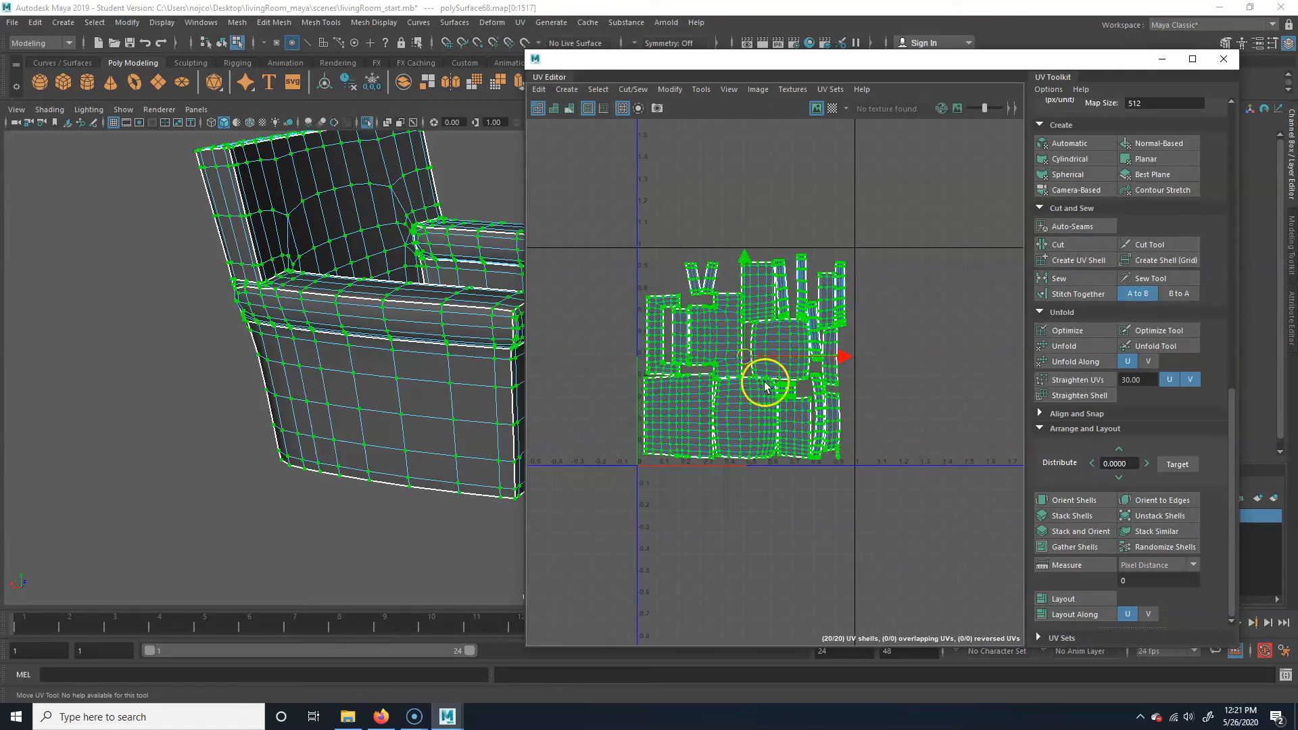
pyautogui.keyDown('alt'); pyautogui.moveTo(777, 339); pyautogui.dragTo(803, 298, button='middle'); pyautogui.keyUp('alt')
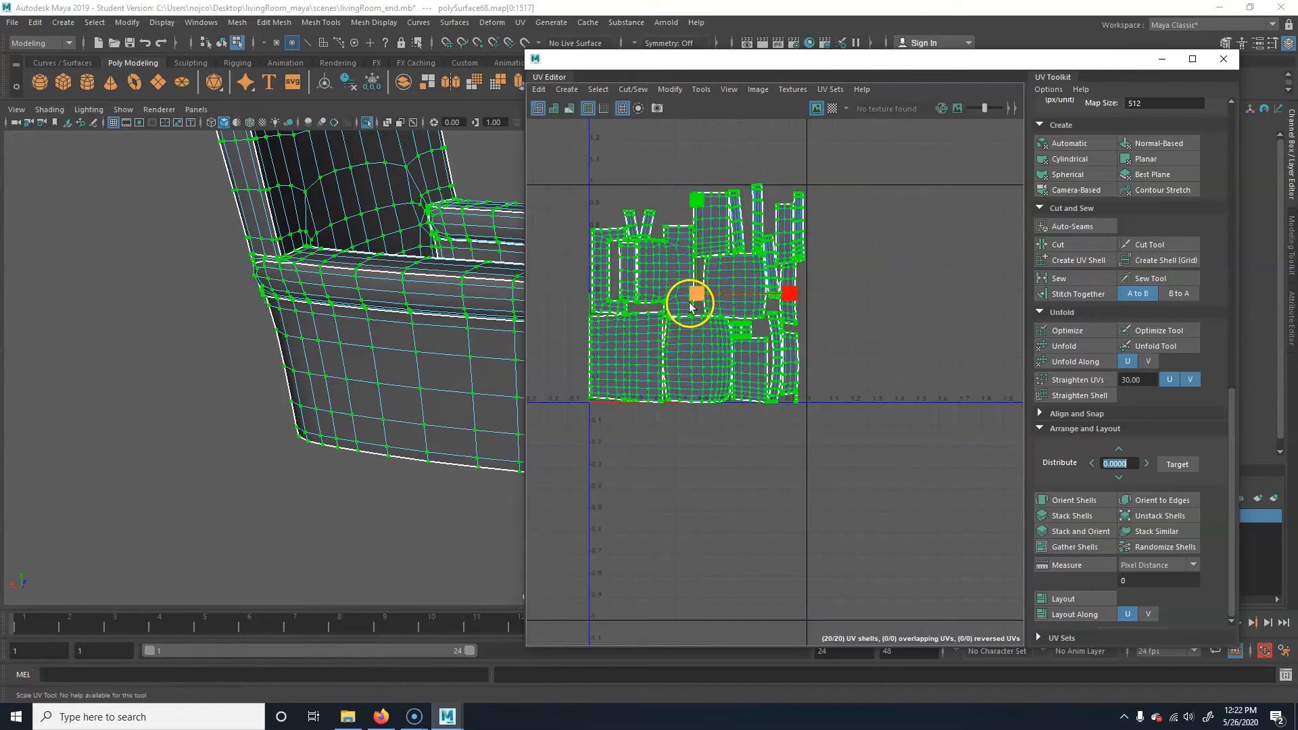
# - Scale the full set of shells down uniformly to leave a margin inside the 0-1 UV tile
pyautogui.moveTo(689, 305); pyautogui.dragTo(692, 296)
pyautogui.scroll(5, 886, 370)
pyautogui.keyDown('alt'); pyautogui.moveTo(784, 365); pyautogui.dragTo(843, 443, button='middle'); pyautogui.keyUp('alt')
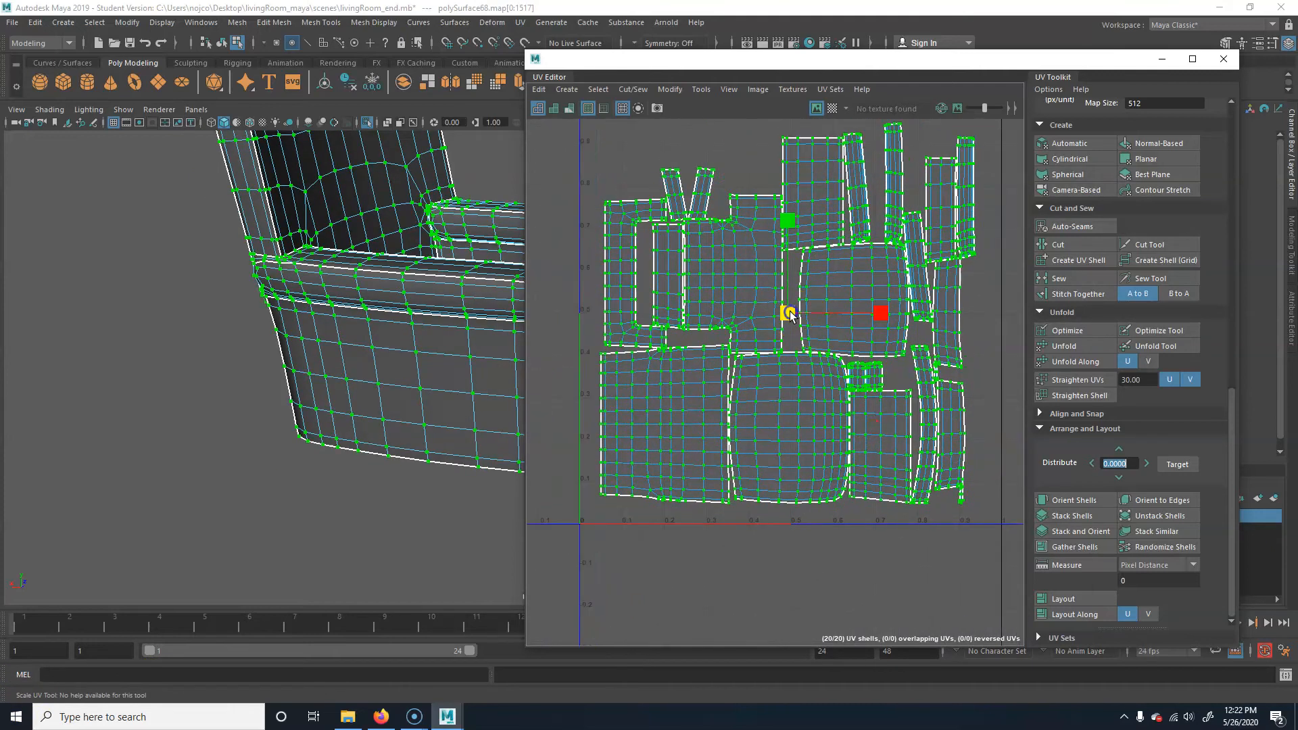
pyautogui.moveTo(842, 283)
pyautogui.keyDown('alt'); pyautogui.mouseDown(button='middle')
pyautogui.moveTo(744, 351)
pyautogui.moveTo(846, 301)
pyautogui.mouseUp(button='middle'); pyautogui.keyUp('alt')
pyautogui.scroll(-2, 845, 301)
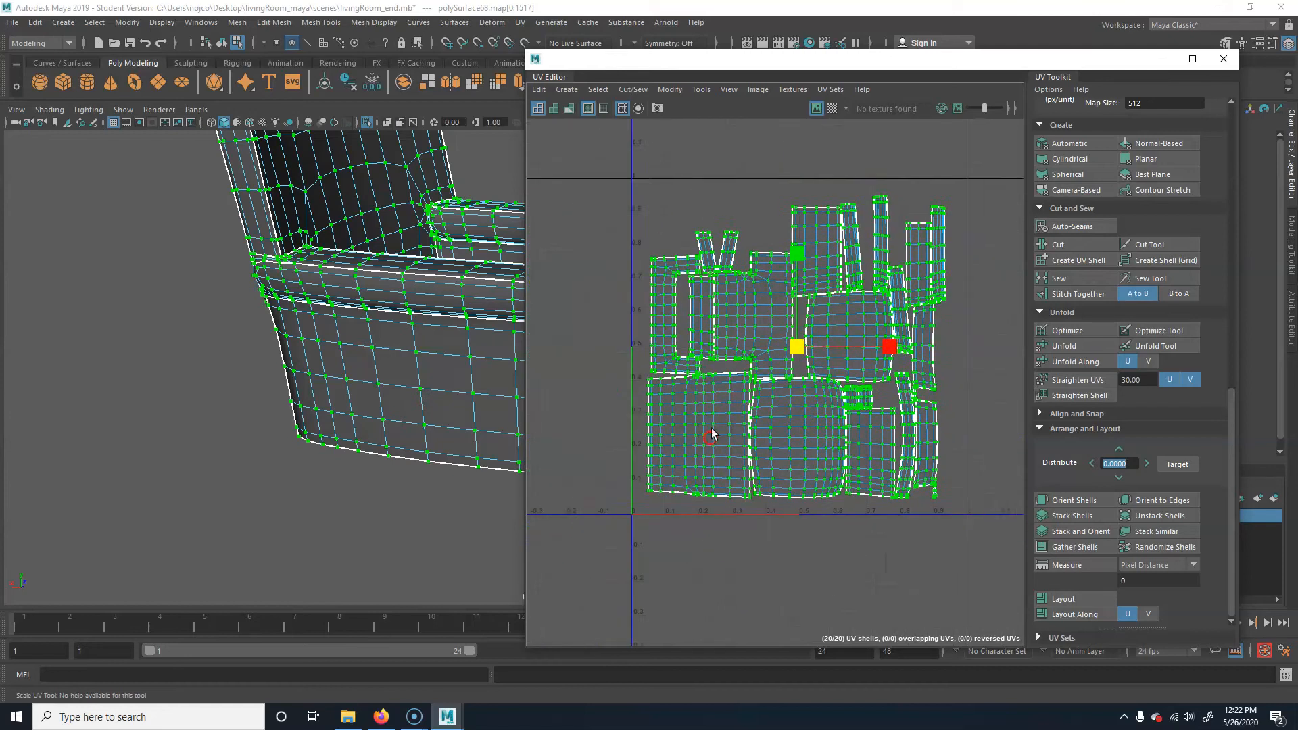
pyautogui.keyDown('alt'); pyautogui.moveTo(711, 431); pyautogui.dragTo(734, 387, button='middle'); pyautogui.keyUp('alt')
# - Change the selection mode from single UVs to UV shells
pyautogui.click(707, 399)
pyautogui.doubleClick(707, 399)
pyautogui.scroll(10, 1149, 203)
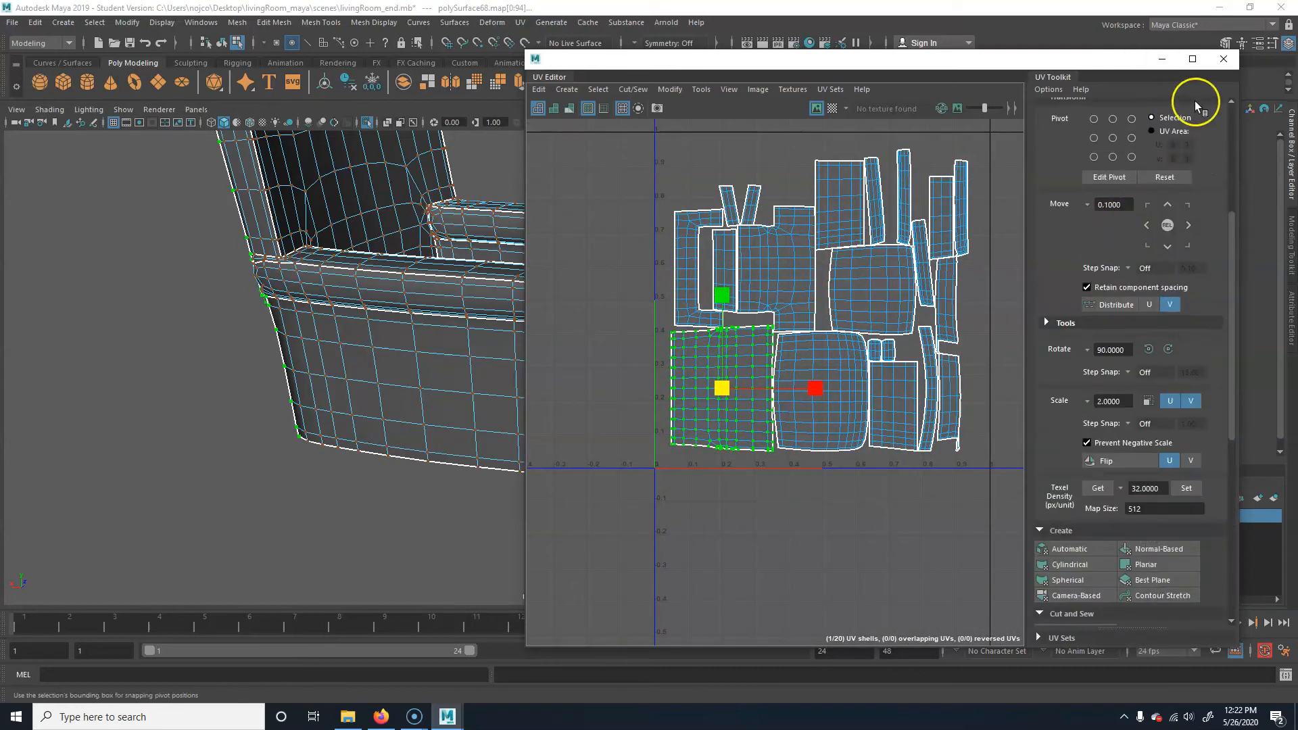
pyautogui.scroll(2, 1176, 176)
pyautogui.click(1181, 111)
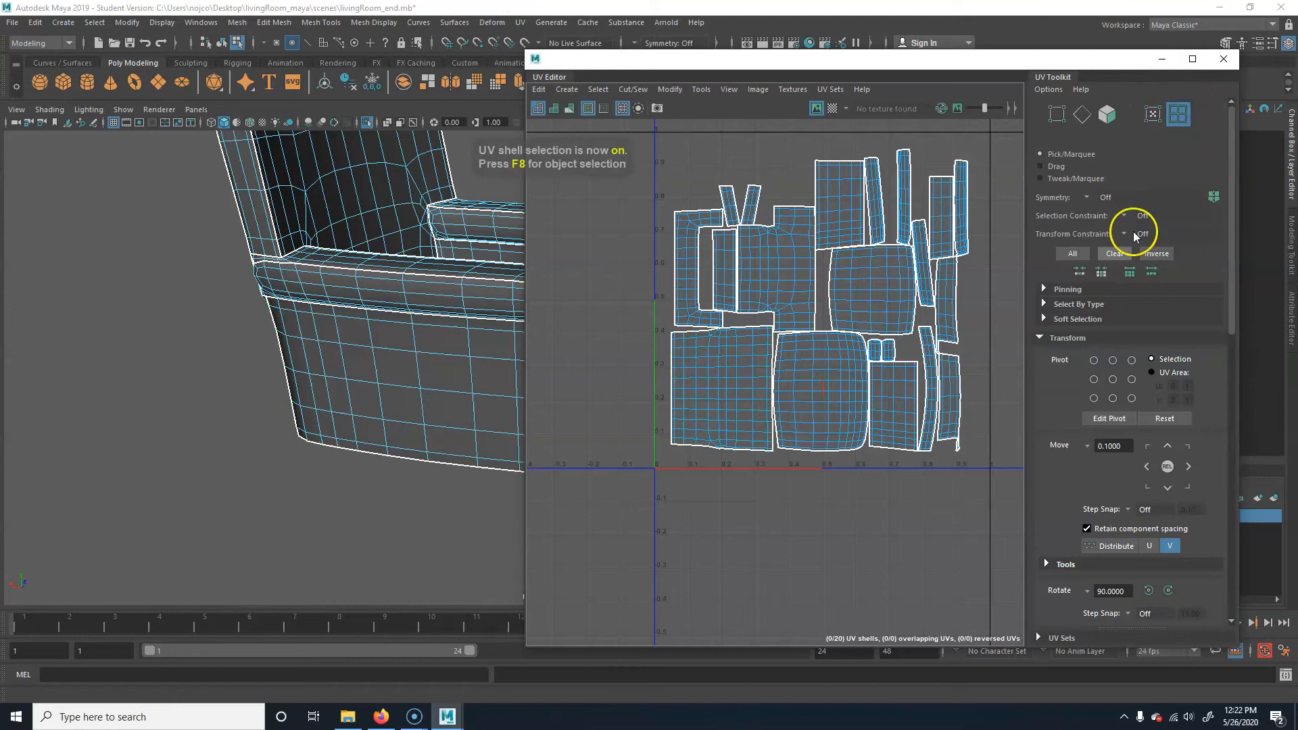
# - Move the large square shell into the UV tile's origin corner and the large rounded shell close beside it
pyautogui.click(708, 377)
pyautogui.keyDown('alt'); pyautogui.moveTo(741, 401); pyautogui.dragTo(773, 363, button='middle'); pyautogui.keyUp('alt')
pyautogui.press('w')
pyautogui.moveTo(762, 349); pyautogui.dragTo(750, 365)
pyautogui.click(854, 320)
pyautogui.moveTo(846, 340); pyautogui.dragTo(831, 364)
pyautogui.keyDown('alt'); pyautogui.moveTo(888, 369); pyautogui.dragTo(837, 429, button='middle'); pyautogui.keyUp('alt')
# - Move the C-shaped shell up into the UV tile's upper-left corner
pyautogui.click(666, 306)
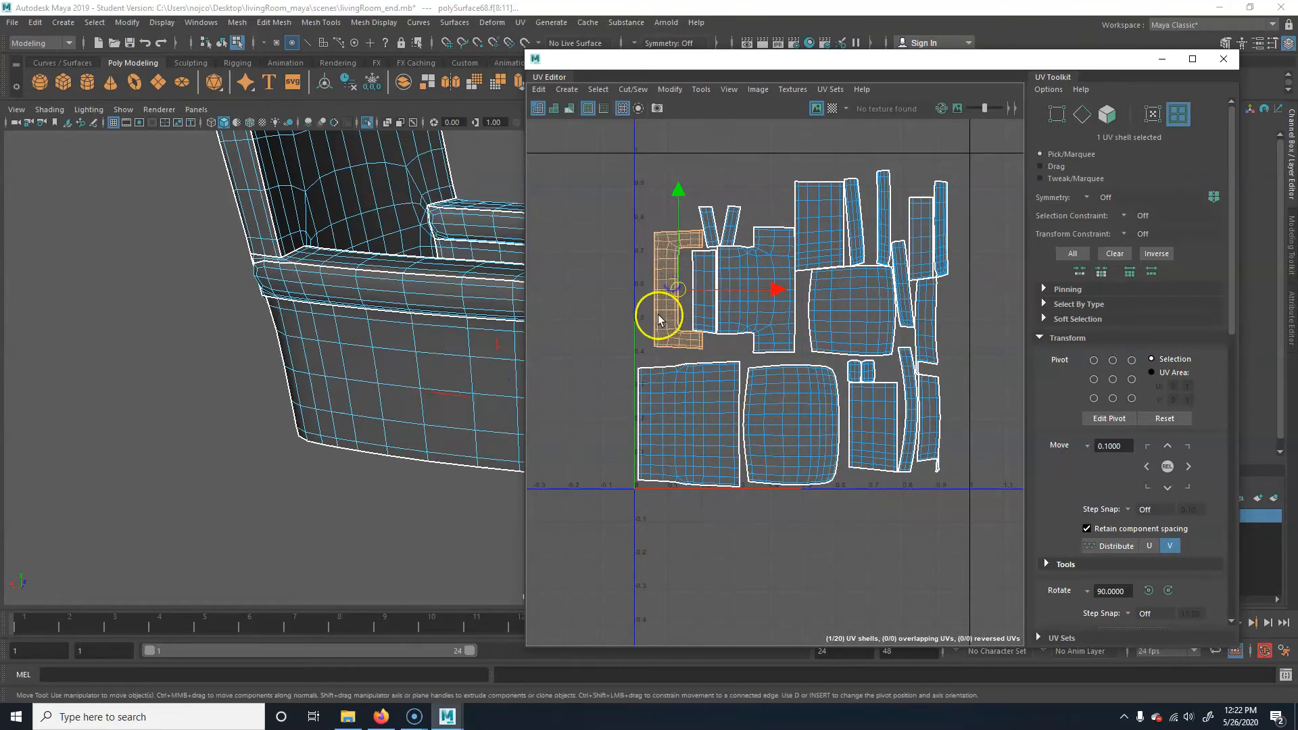
pyautogui.moveTo(677, 288); pyautogui.dragTo(664, 215)
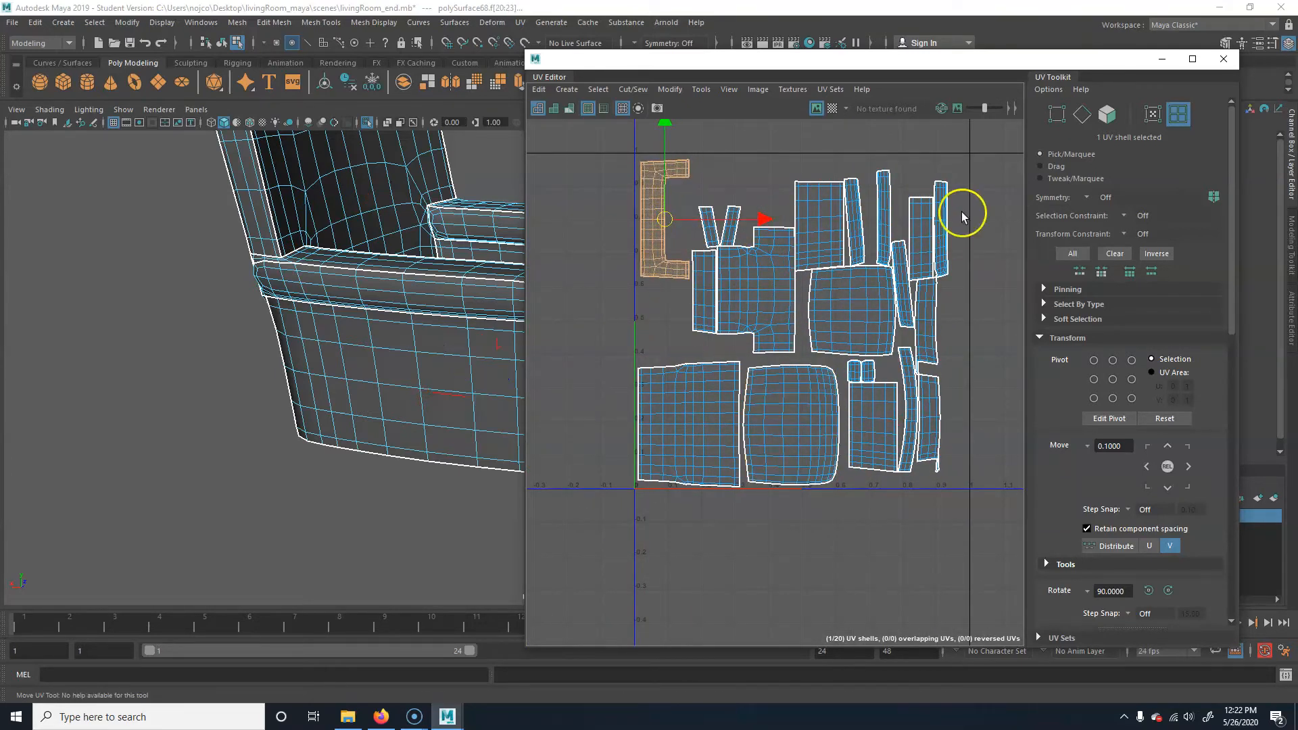
pyautogui.keyDown('alt'); pyautogui.moveTo(942, 229); pyautogui.dragTo(811, 266, button='middle'); pyautogui.keyUp('alt')
pyautogui.keyDown('alt'); pyautogui.moveTo(673, 353); pyautogui.dragTo(765, 282, button='middle'); pyautogui.keyUp('alt')
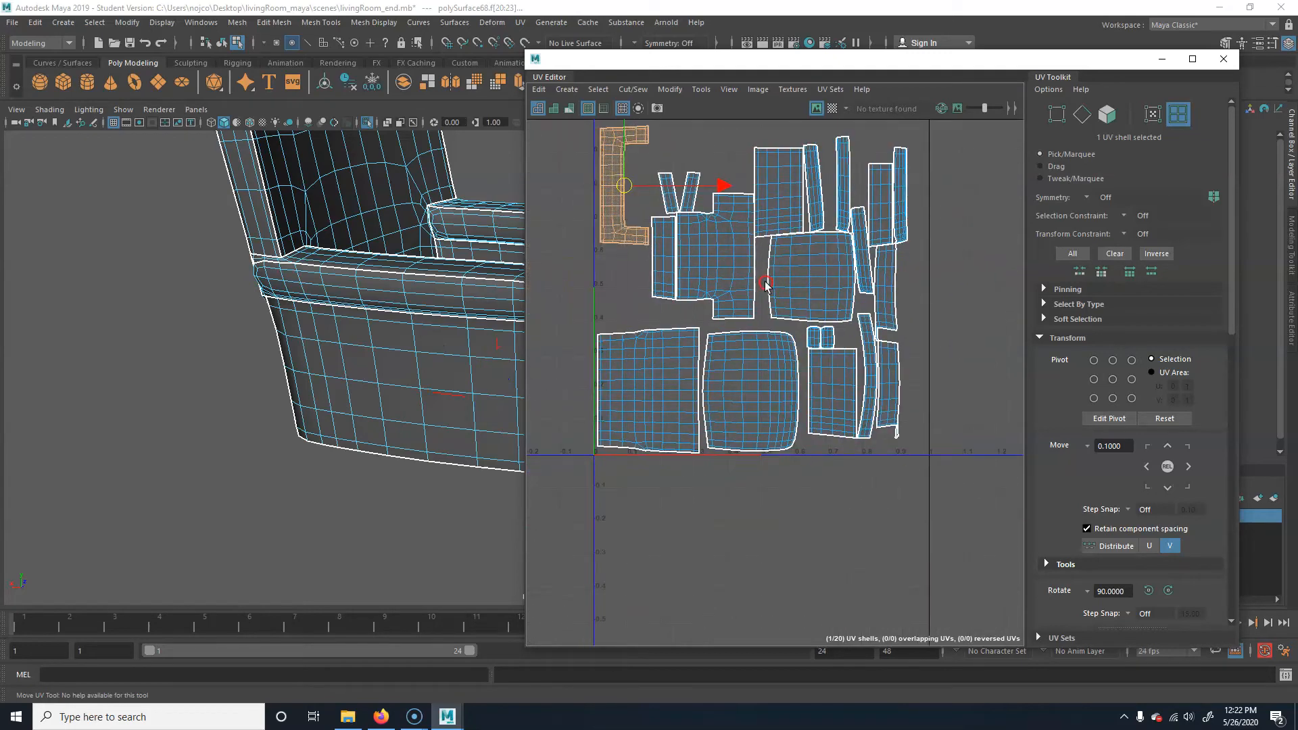
# - Select the two short slanted strip shells and move them between the C-shaped shell and the large square shell
pyautogui.click(838, 392)
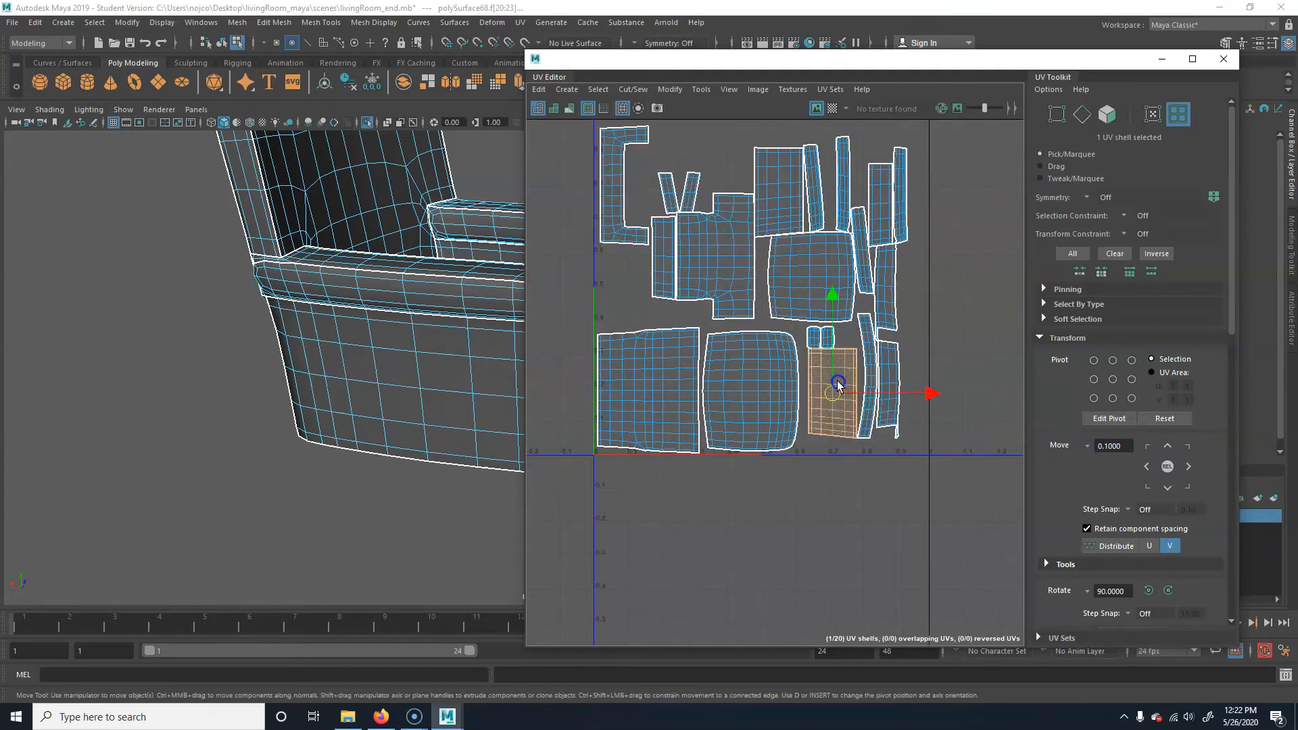
pyautogui.click(670, 192)
pyautogui.keyDown('shift'); pyautogui.click(692, 187); pyautogui.keyUp('shift')
pyautogui.moveTo(682, 195); pyautogui.dragTo(609, 298)
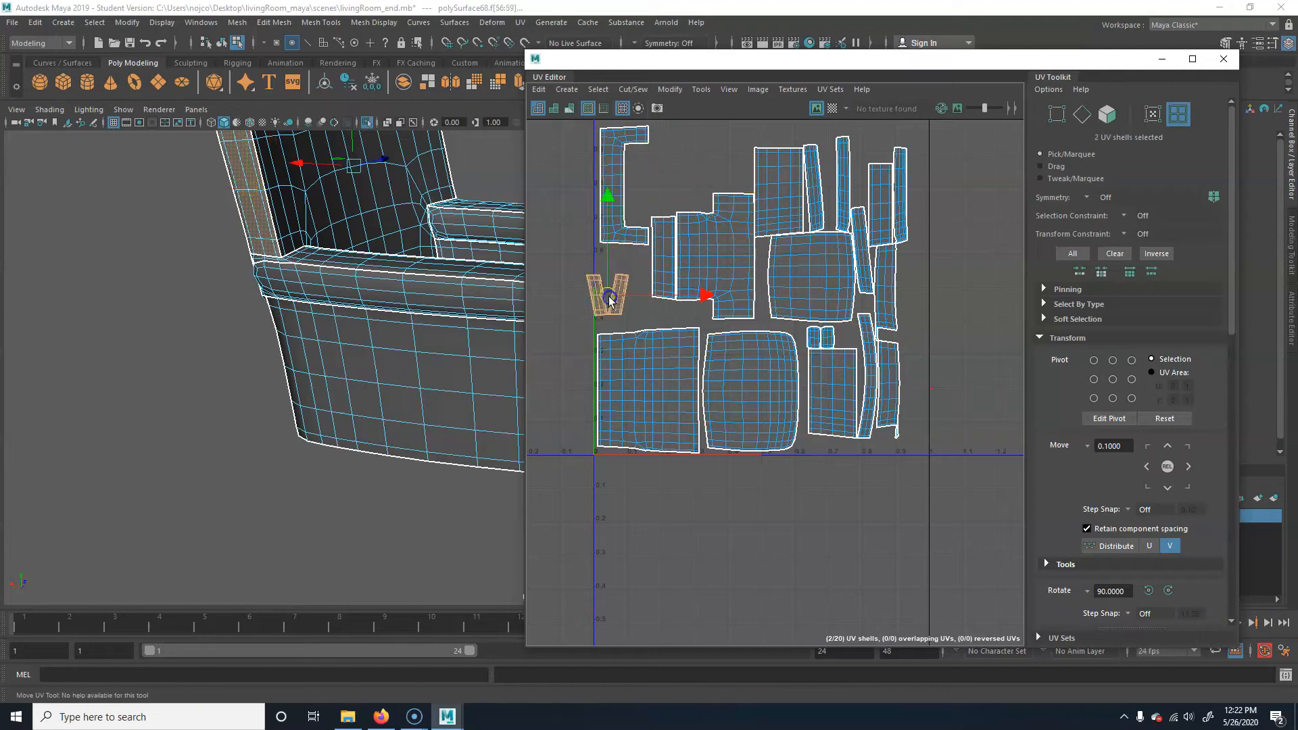
# - Move the lower rectangular shell to the tile's top edge beside the C-shaped shell, and the smaller rounded shell outside the lower-right corner
pyautogui.moveTo(814, 420); pyautogui.dragTo(684, 159)
pyautogui.keyDown('alt'); pyautogui.moveTo(790, 263); pyautogui.dragTo(762, 301, button='middle'); pyautogui.keyUp('alt')
pyautogui.keyDown('alt'); pyautogui.moveTo(820, 250); pyautogui.dragTo(838, 250, button='middle'); pyautogui.keyUp('alt')
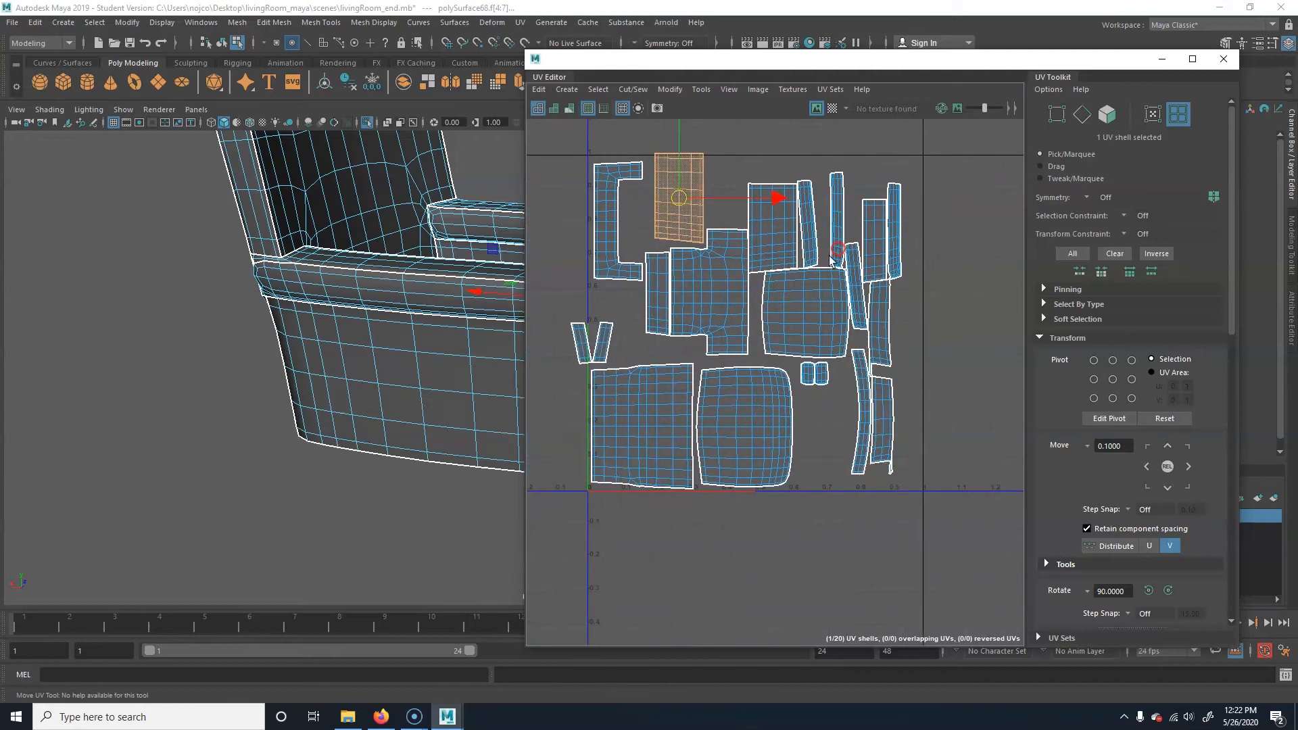
pyautogui.click(672, 299)
pyautogui.click(795, 304)
pyautogui.moveTo(804, 318); pyautogui.dragTo(954, 500)
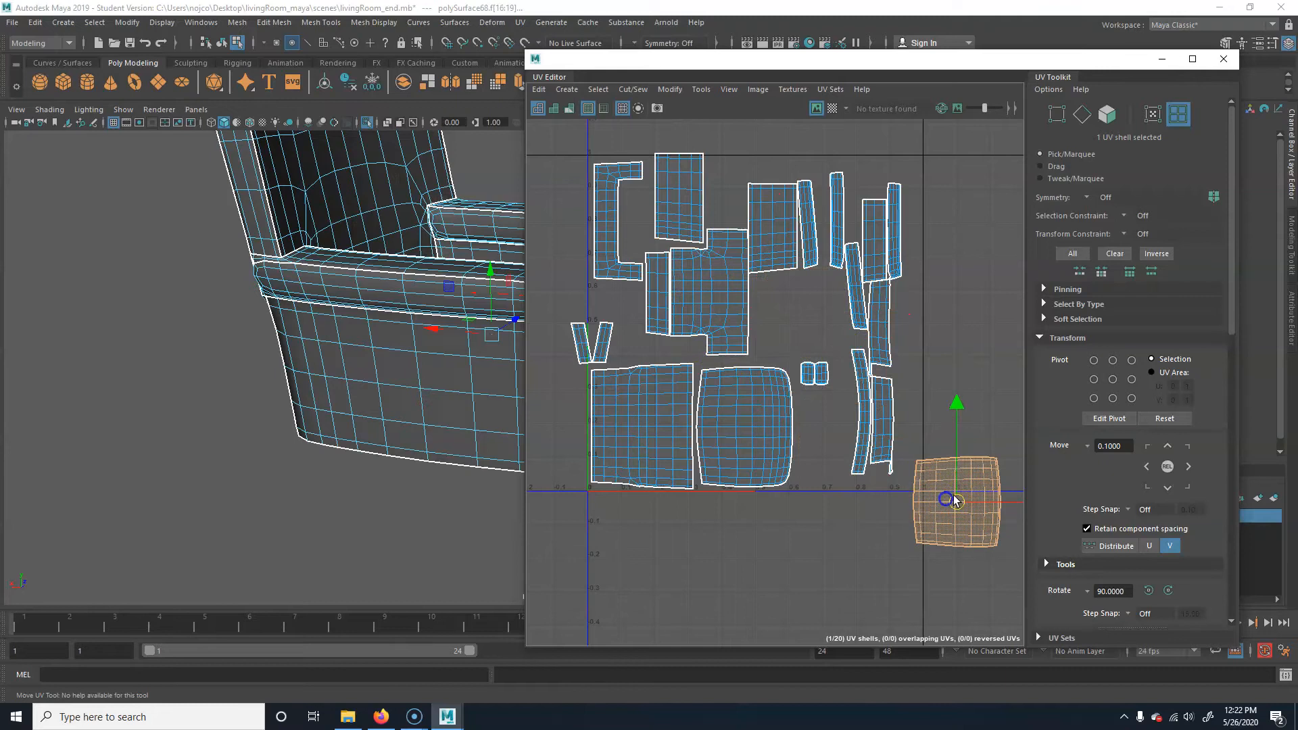
# - Place the two tiny rounded shells together inside the opening of the C-shaped shell
pyautogui.click(807, 374)
pyautogui.moveTo(810, 375); pyautogui.dragTo(635, 206)
pyautogui.click(744, 451)
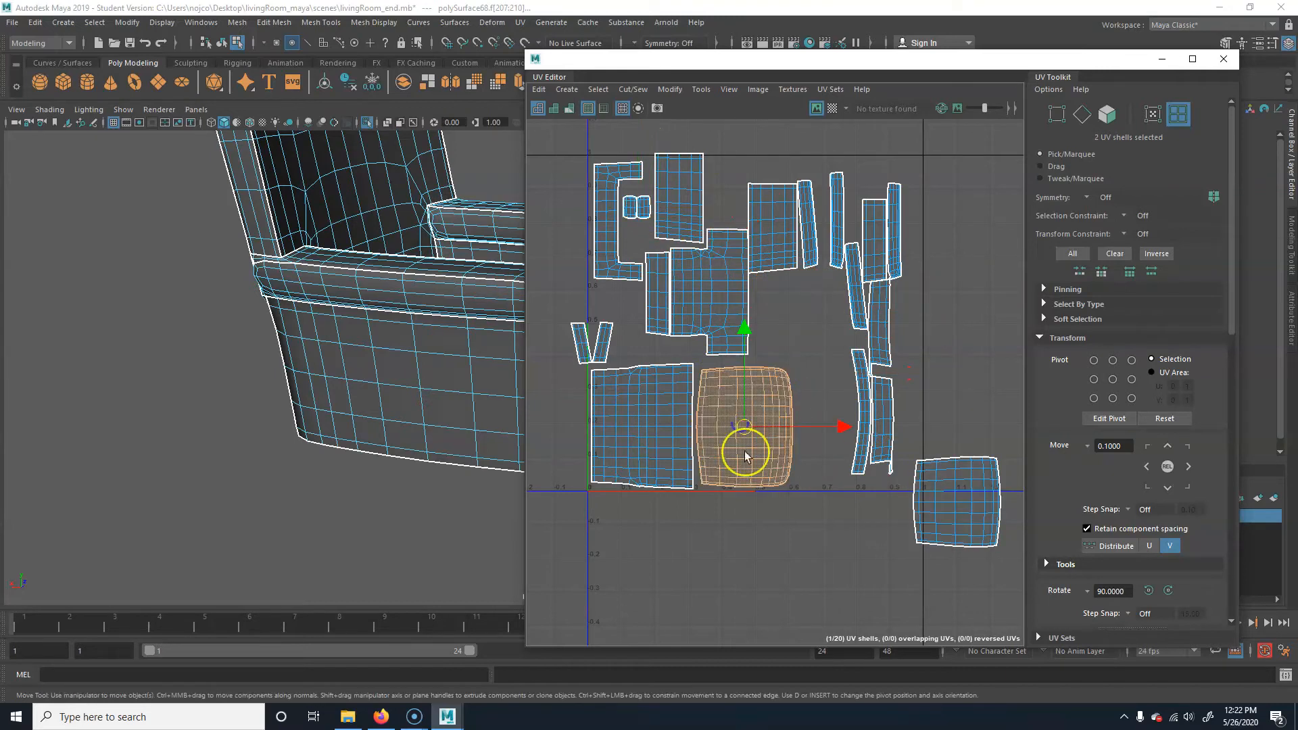
pyautogui.click(853, 508)
# - Select the three long strip shells near the tile's lower right and move them outside its right edge
pyautogui.click(861, 409)
pyautogui.keyDown('shift'); pyautogui.click(886, 422); pyautogui.keyUp('shift')
pyautogui.keyDown('shift'); pyautogui.click(874, 354); pyautogui.keyUp('shift')
pyautogui.moveTo(869, 392); pyautogui.dragTo(971, 341)
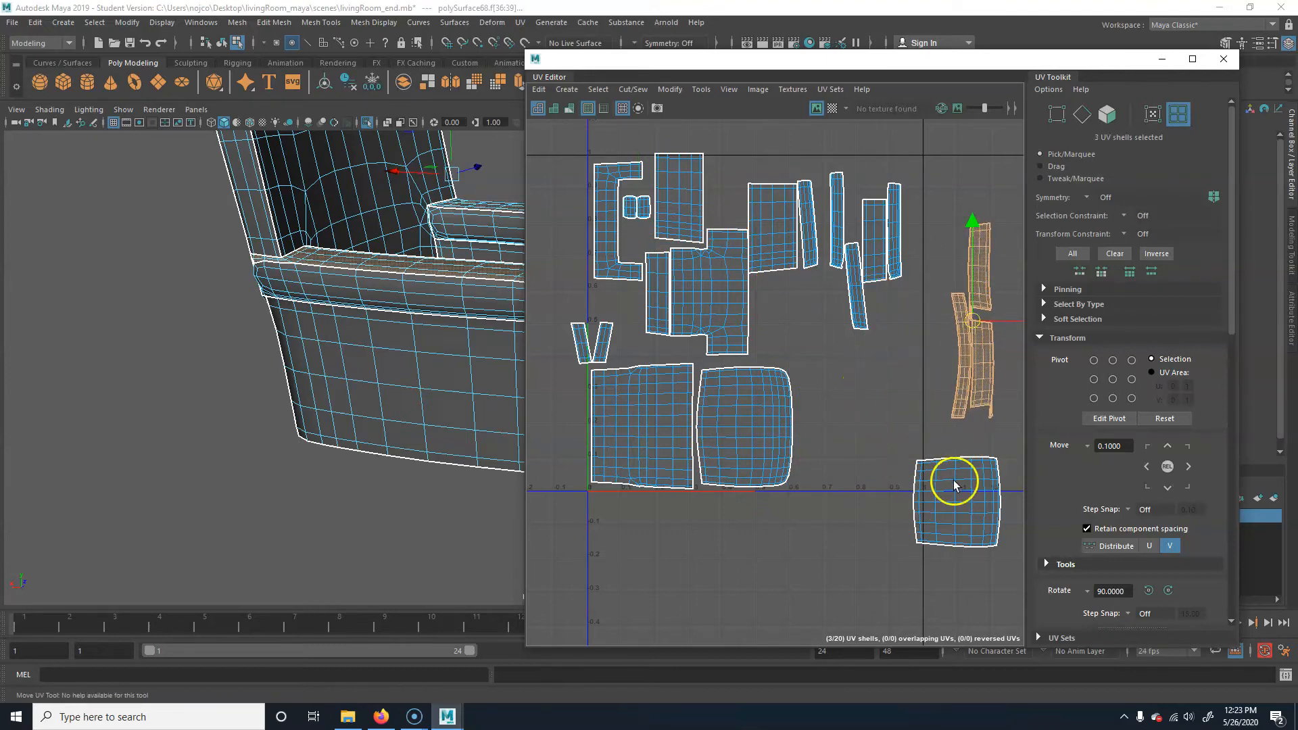
# - Place the smaller rounded shell next to the large one in the bottom row, with the curved strip shell beside it
pyautogui.click(953, 481)
pyautogui.moveTo(953, 481); pyautogui.dragTo(841, 441)
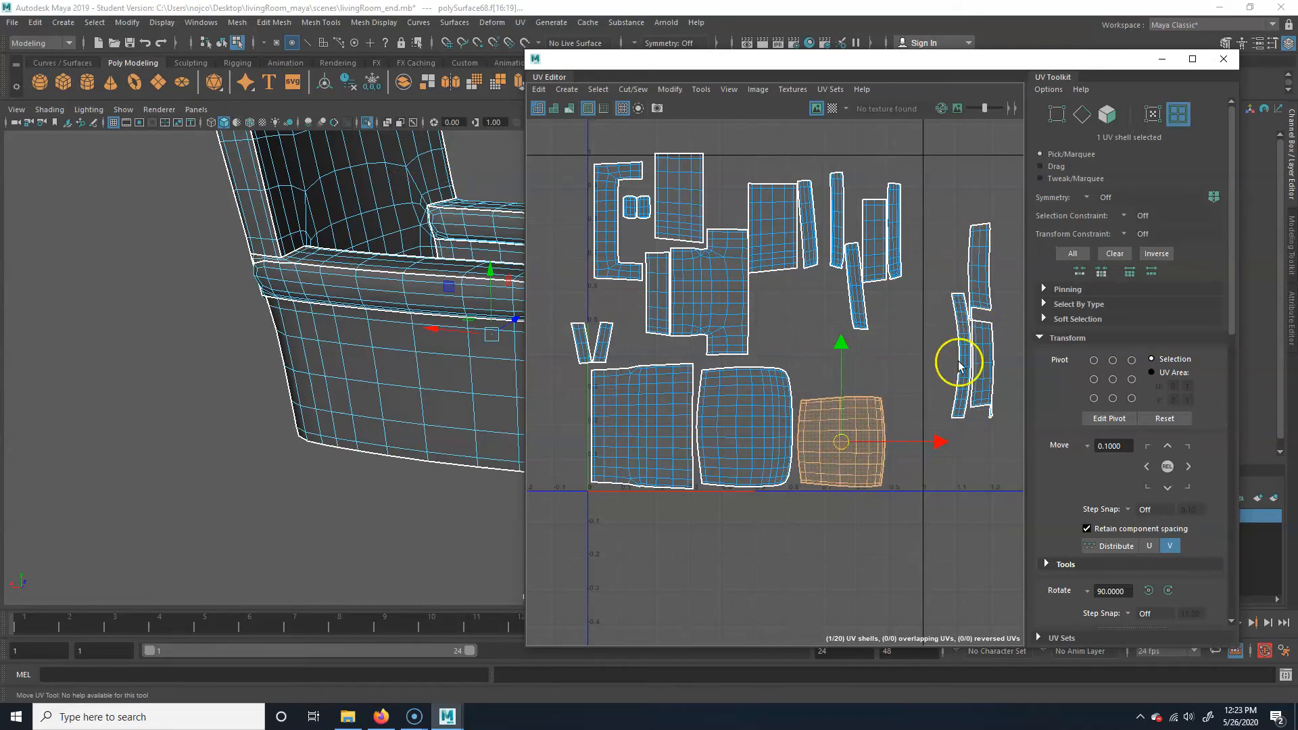
pyautogui.keyDown('alt'); pyautogui.moveTo(959, 365); pyautogui.dragTo(895, 390, button='middle'); pyautogui.keyUp('alt')
pyautogui.click(935, 443)
pyautogui.click(899, 375)
pyautogui.moveTo(898, 383); pyautogui.dragTo(838, 447)
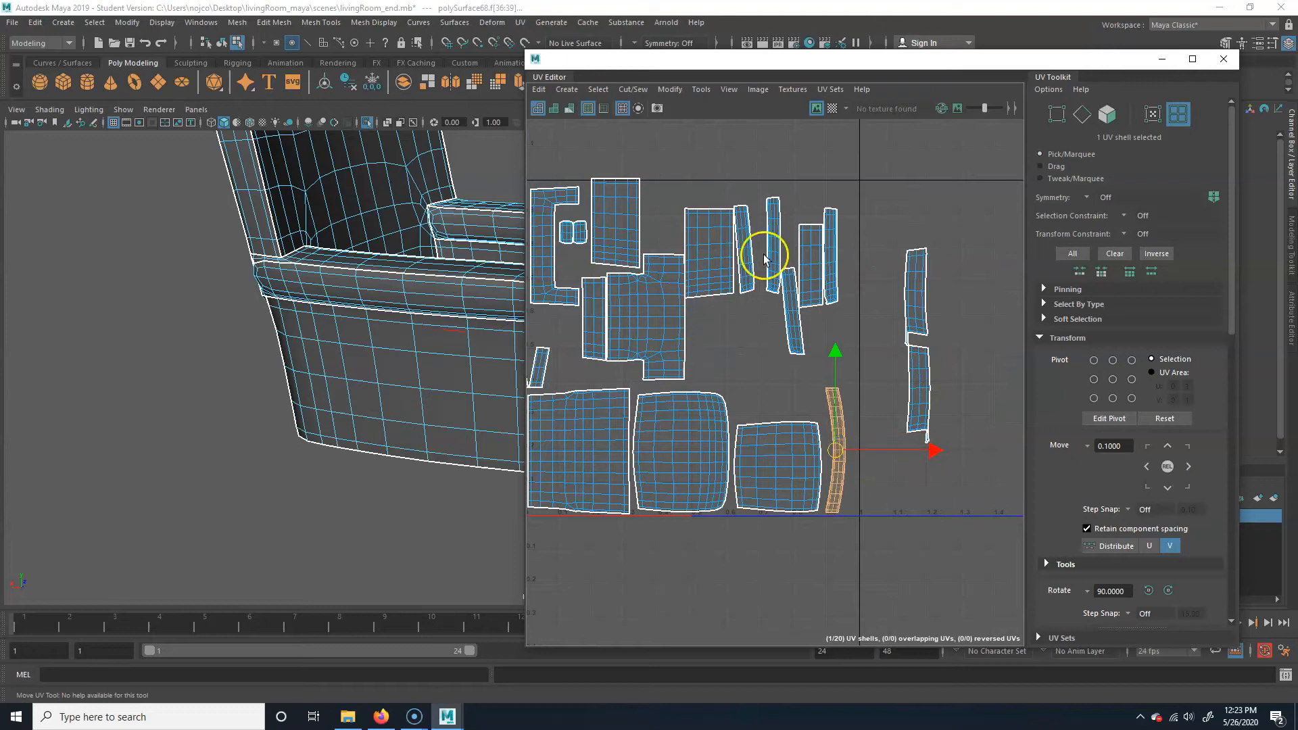
# - Move the wide stepped shell to the right, above the gap between the two rounded shells
pyautogui.keyDown('alt'); pyautogui.moveTo(776, 282); pyautogui.dragTo(791, 316, button='middle'); pyautogui.keyUp('alt')
pyautogui.keyDown('alt'); pyautogui.moveTo(642, 428); pyautogui.dragTo(693, 407, button='middle'); pyautogui.keyUp('alt')
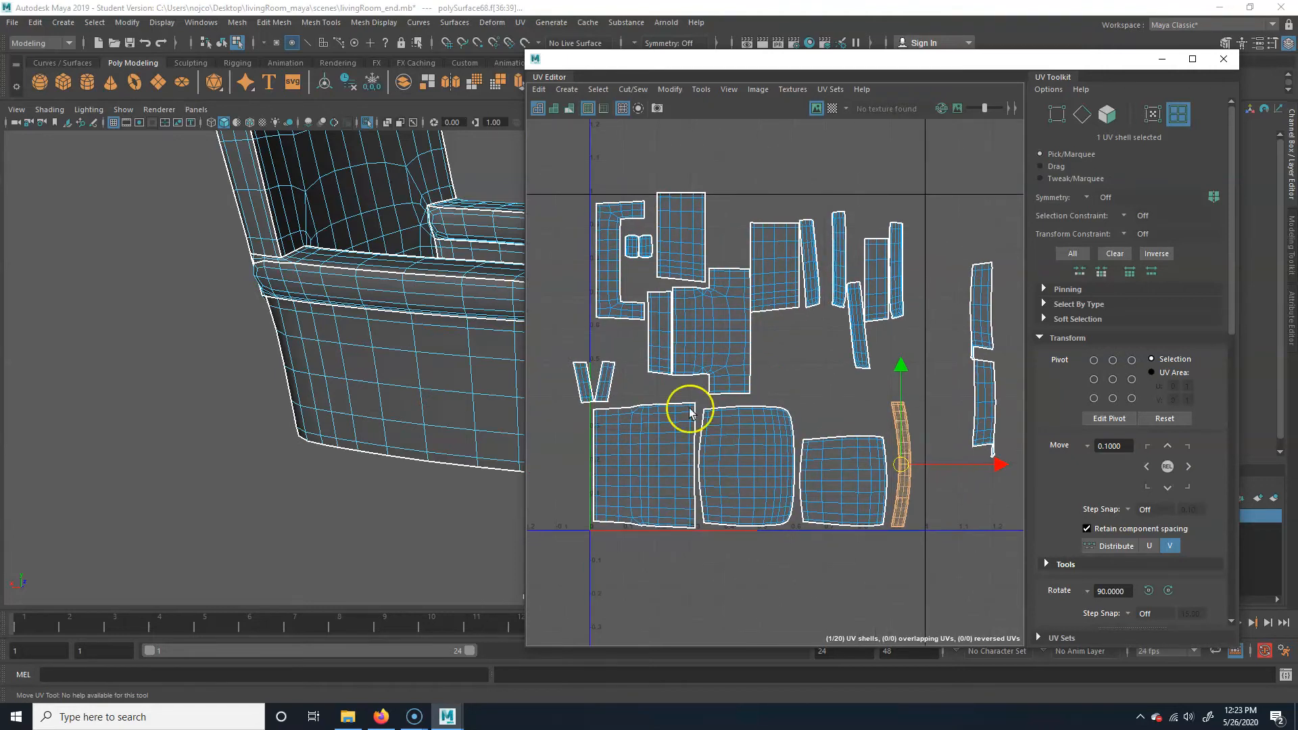
pyautogui.click(698, 342)
pyautogui.moveTo(717, 336); pyautogui.dragTo(801, 353)
# - Line up the two rectangular shells beside the stepped shell above the bottom row, and move the narrow rectangular shell to the tile's top edge
pyautogui.keyDown('shift'); pyautogui.click(770, 240); pyautogui.keyUp('shift')
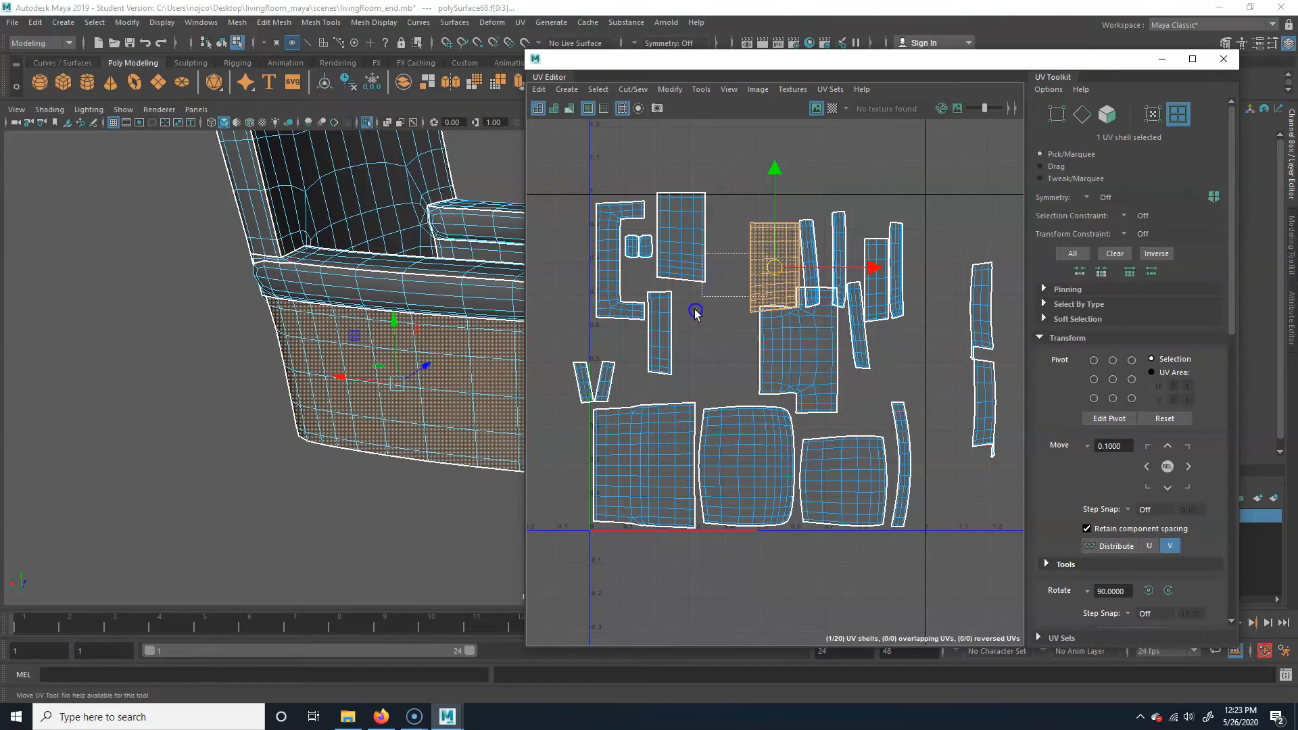
pyautogui.keyDown('shift'); pyautogui.click(692, 274); pyautogui.keyUp('shift')
pyautogui.click(778, 256)
pyautogui.moveTo(778, 255); pyautogui.dragTo(668, 349)
pyautogui.click(659, 341)
pyautogui.click(678, 237)
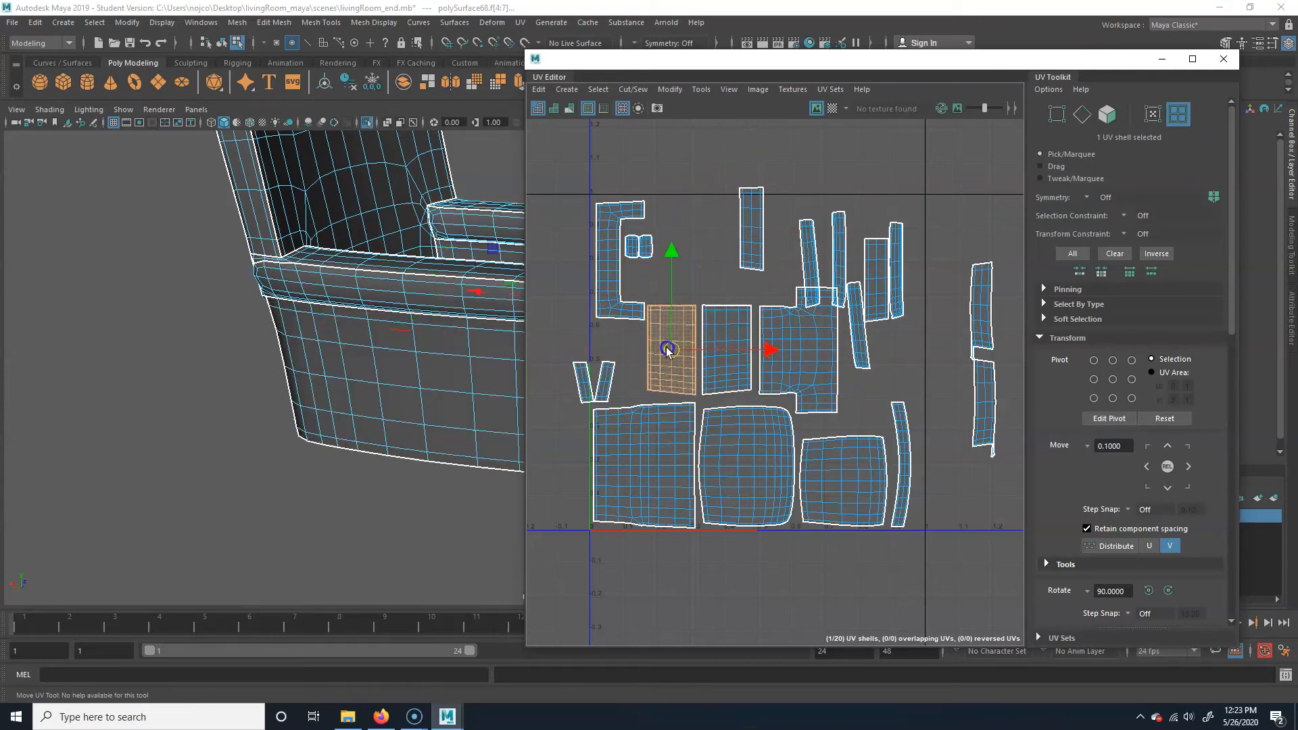
# - Nudge the C-shaped shell toward the tile's left edge and move the two short slanted strips inside the tile below it
pyautogui.click(610, 284)
pyautogui.moveTo(621, 261); pyautogui.dragTo(617, 262)
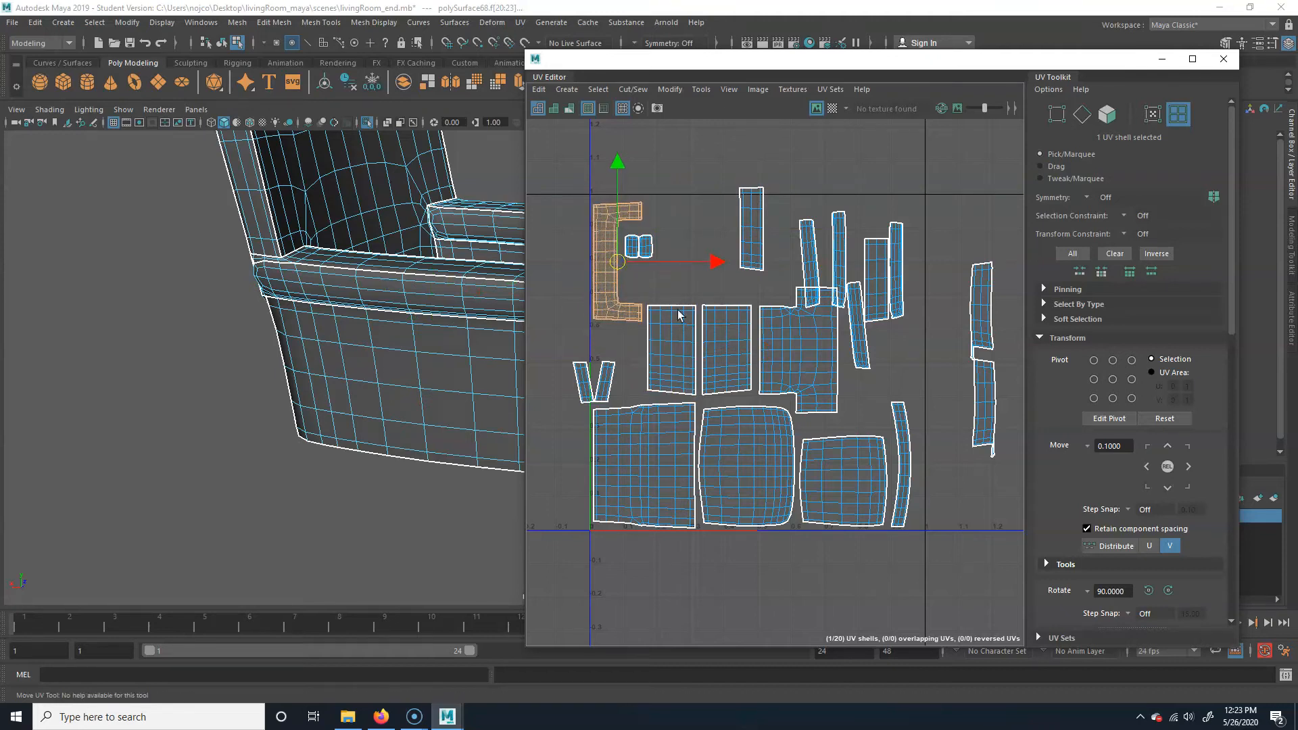
pyautogui.click(596, 378)
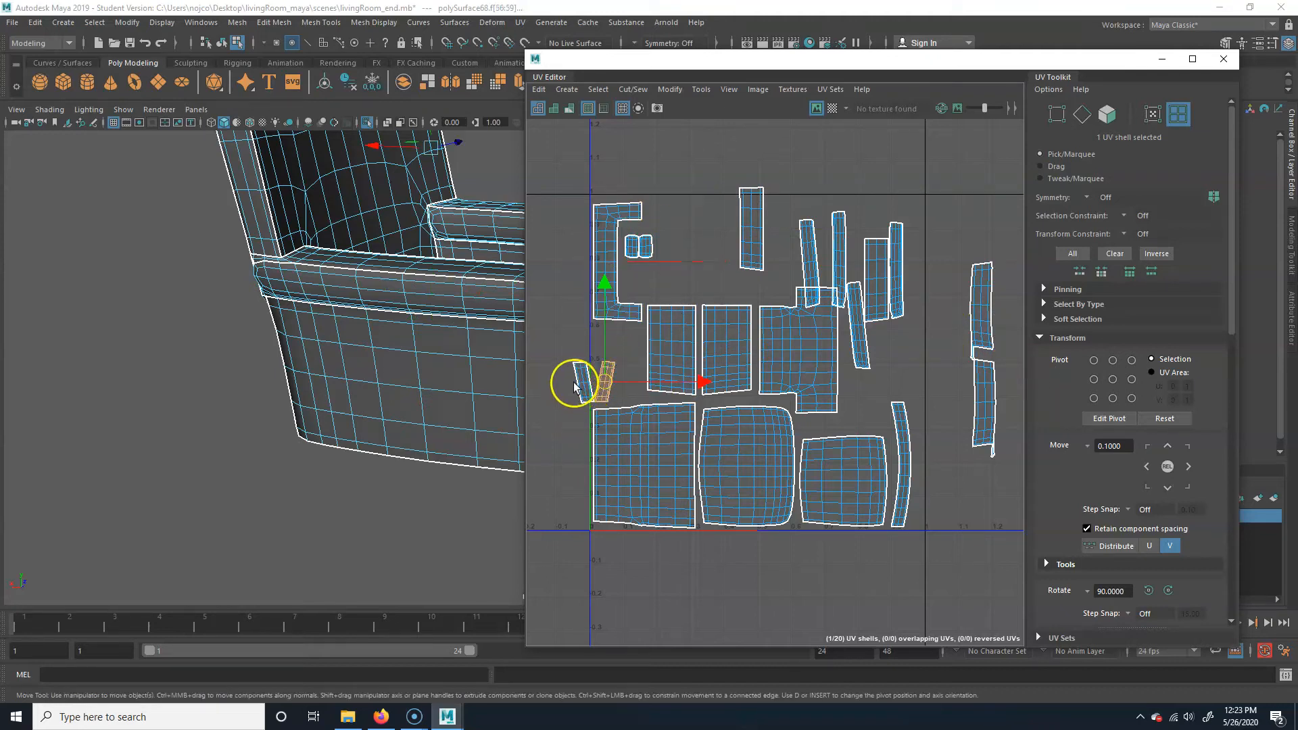
pyautogui.moveTo(591, 385); pyautogui.dragTo(619, 382)
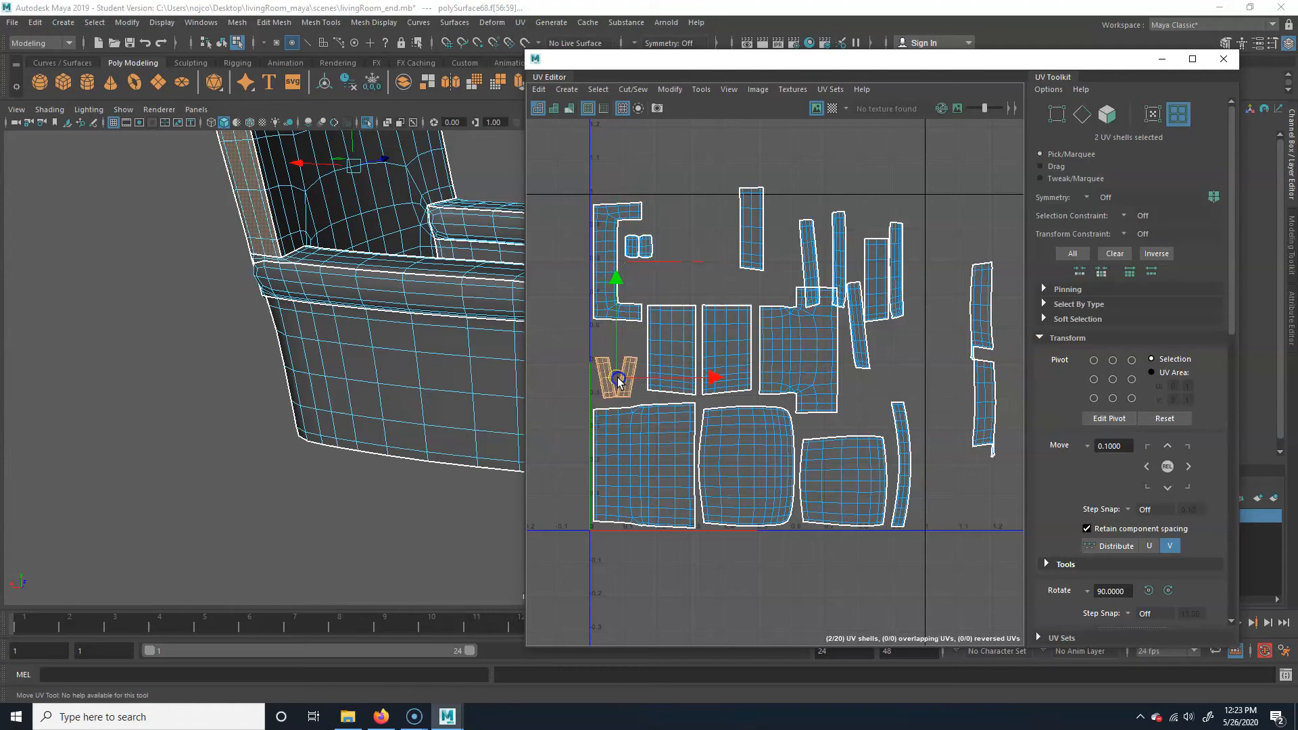
# - Space the two short slanted strips apart and move the narrow rectangular shell from the tile's top edge to beside the C-shaped shell
pyautogui.click(623, 368)
pyautogui.click(610, 378)
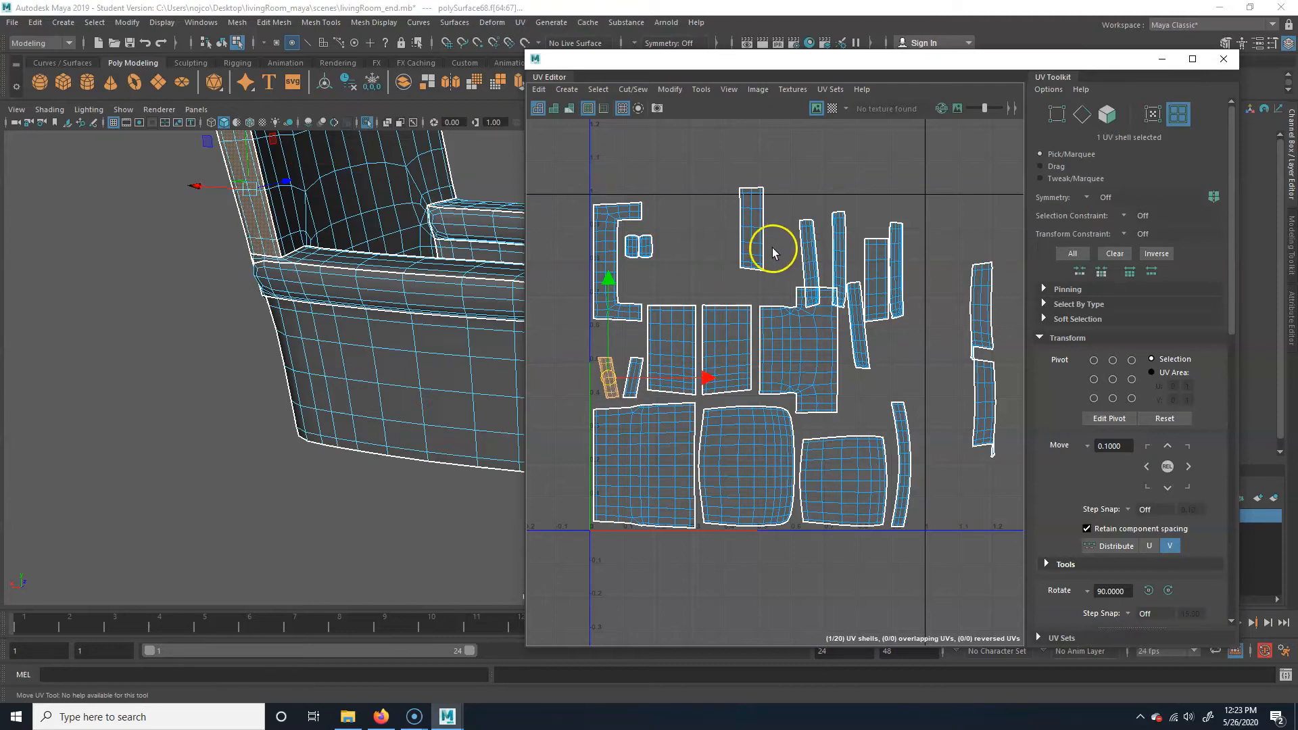
pyautogui.click(751, 233)
pyautogui.moveTo(755, 230); pyautogui.dragTo(676, 250)
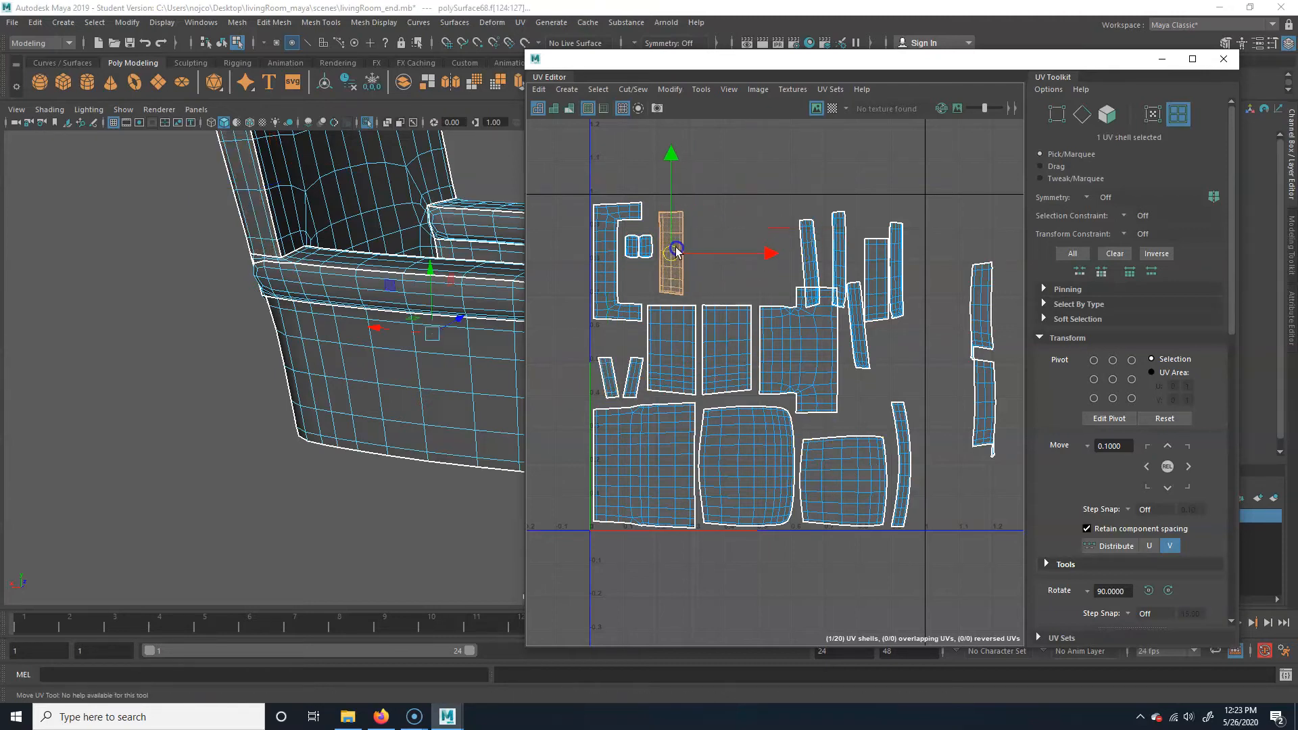
# - Line up the two long slanted strips and the long straight strip in the top row, right of the narrow rectangular shell
pyautogui.click(809, 249)
pyautogui.moveTo(811, 263); pyautogui.dragTo(711, 253)
pyautogui.click(868, 311)
pyautogui.click(856, 349)
pyautogui.moveTo(859, 326); pyautogui.dragTo(738, 254)
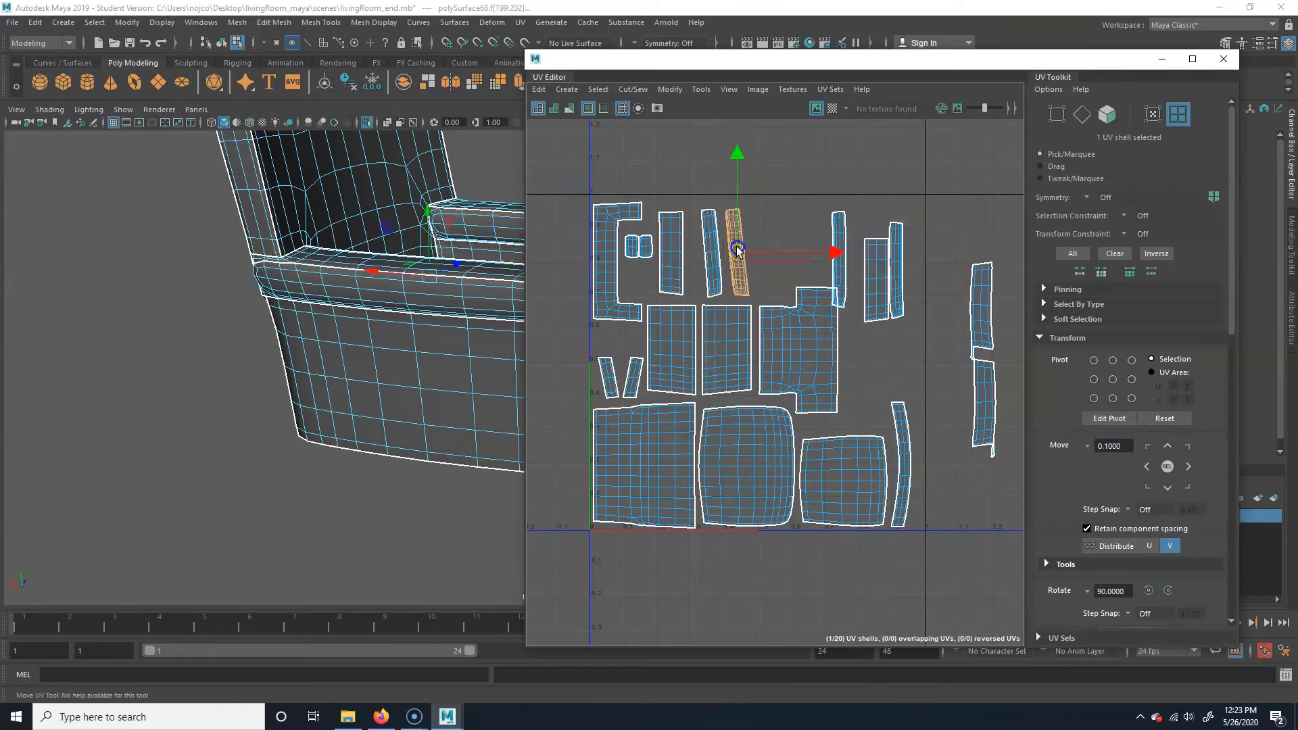
pyautogui.click(839, 236)
pyautogui.moveTo(820, 255); pyautogui.dragTo(762, 248)
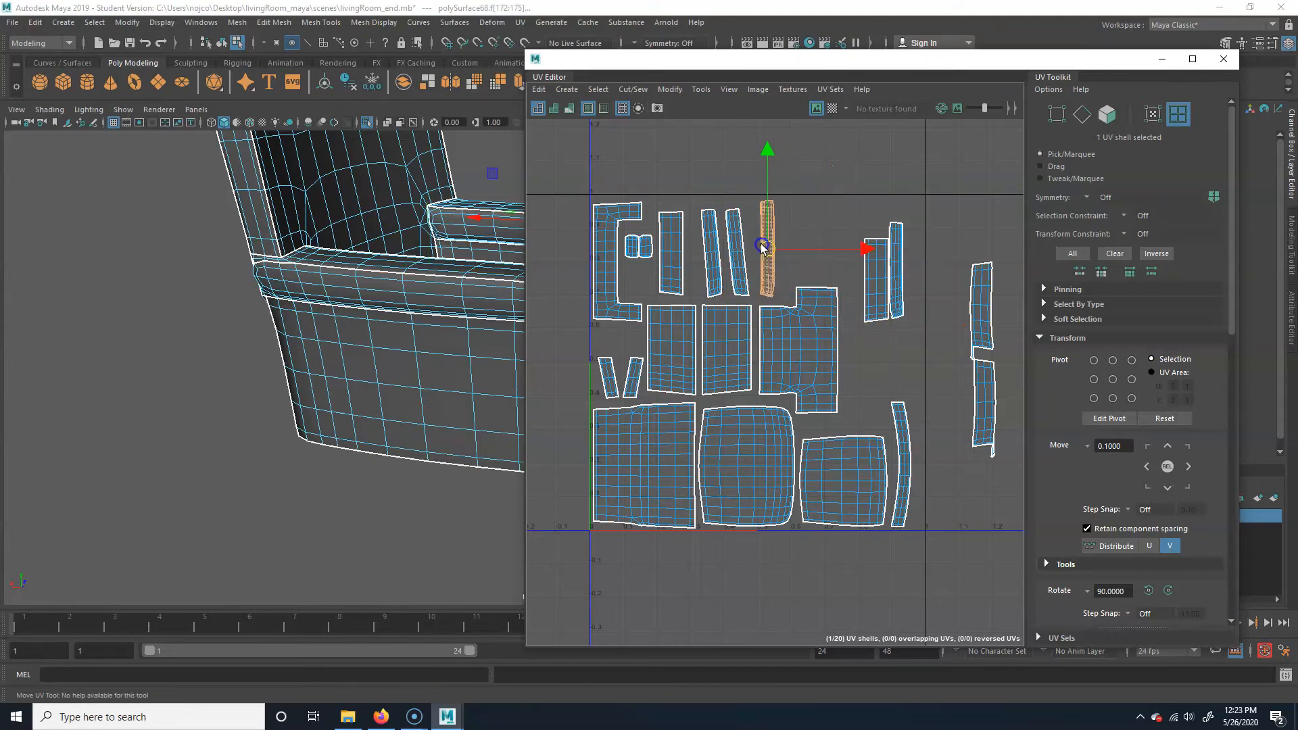
# - Shift the remaining rectangular strip and the thin strip beside it up into the top row with even gaps
pyautogui.click(872, 300)
pyautogui.moveTo(872, 300); pyautogui.dragTo(808, 240)
pyautogui.click(897, 284)
pyautogui.moveTo(897, 284); pyautogui.dragTo(852, 264)
# - Bring the two strips lying outside the tile inside it, one ending the top row and one beside the stepped shell
pyautogui.click(981, 312)
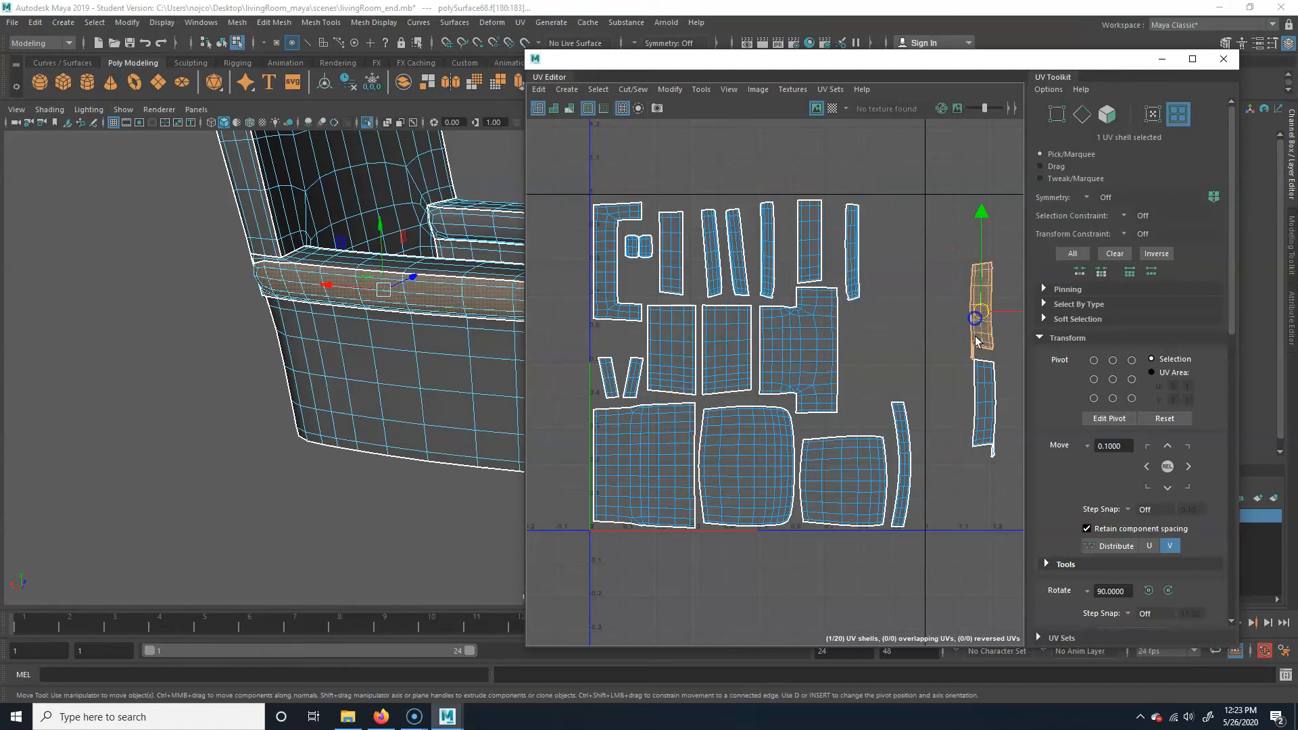
pyautogui.moveTo(981, 313); pyautogui.dragTo(880, 261)
pyautogui.click(984, 405)
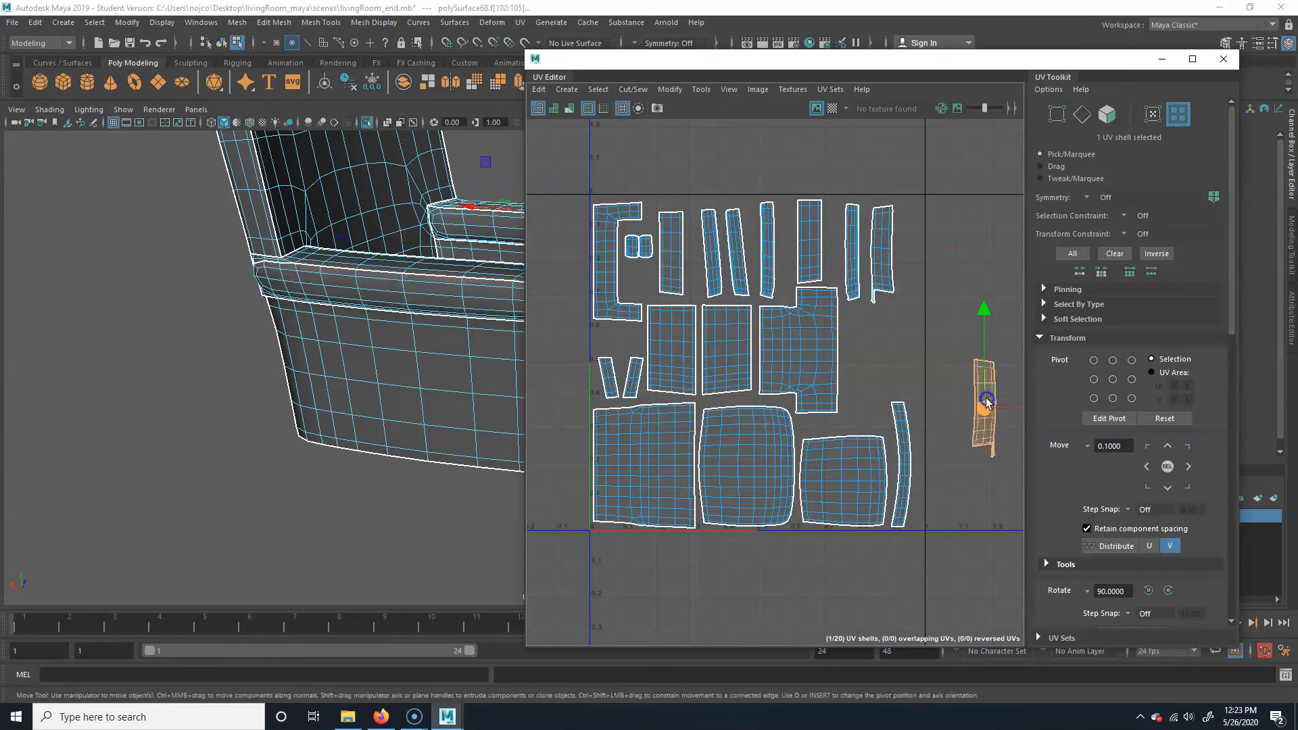
pyautogui.moveTo(983, 406); pyautogui.dragTo(868, 362)
pyautogui.click(915, 241)
pyautogui.click(843, 223)
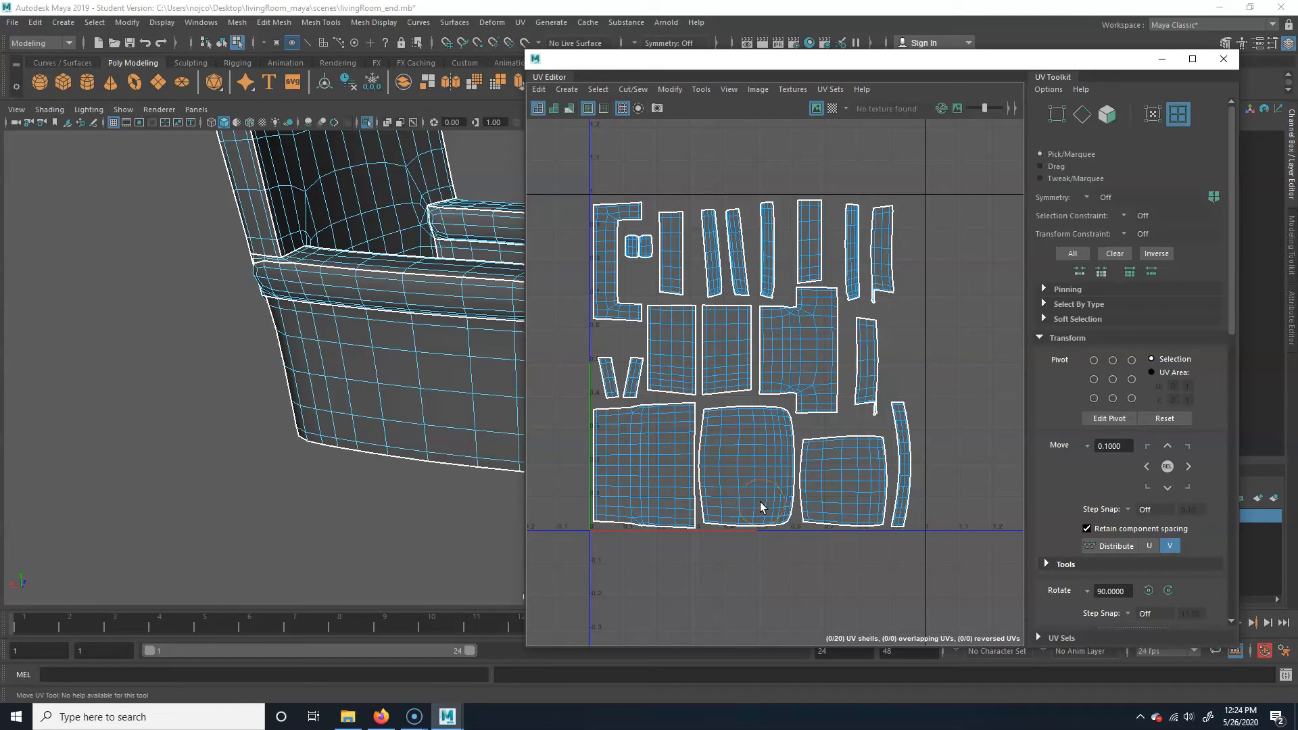
pyautogui.click(755, 450)
pyautogui.press('w')
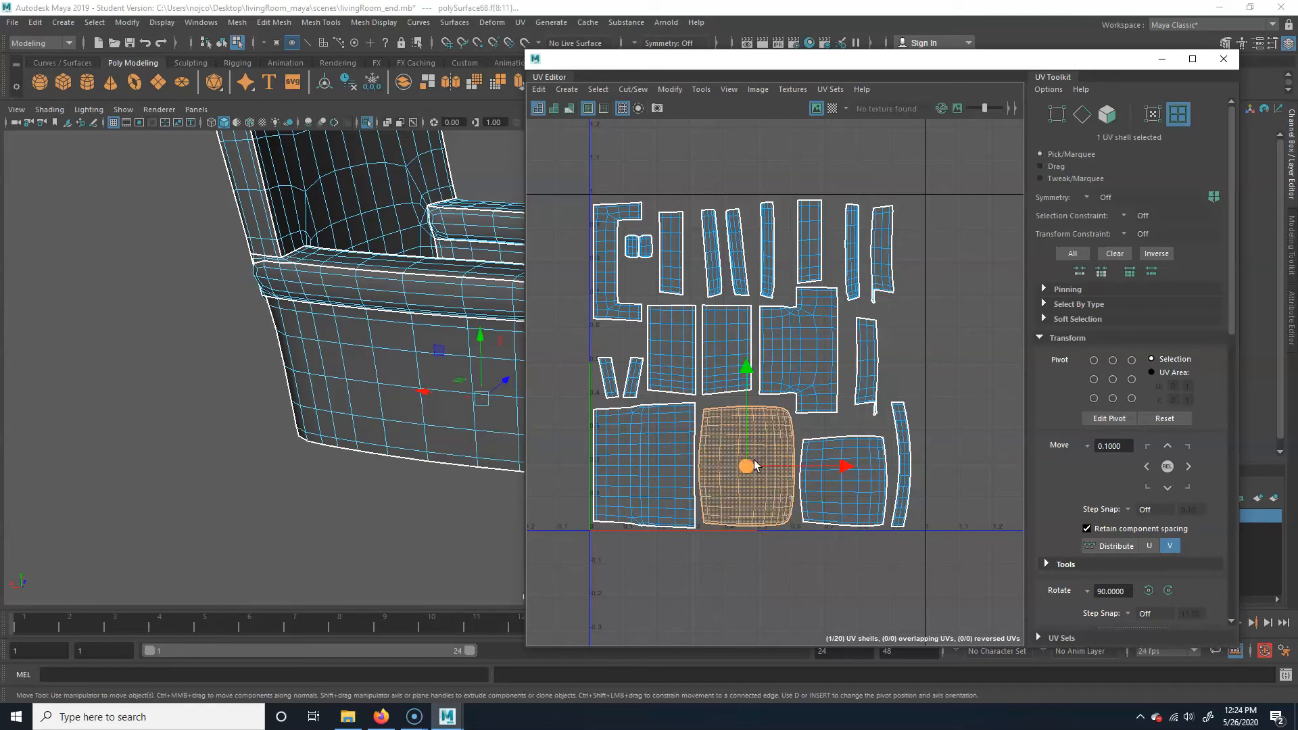
pyautogui.press('e')
pyautogui.moveTo(811, 398); pyautogui.dragTo(845, 451)
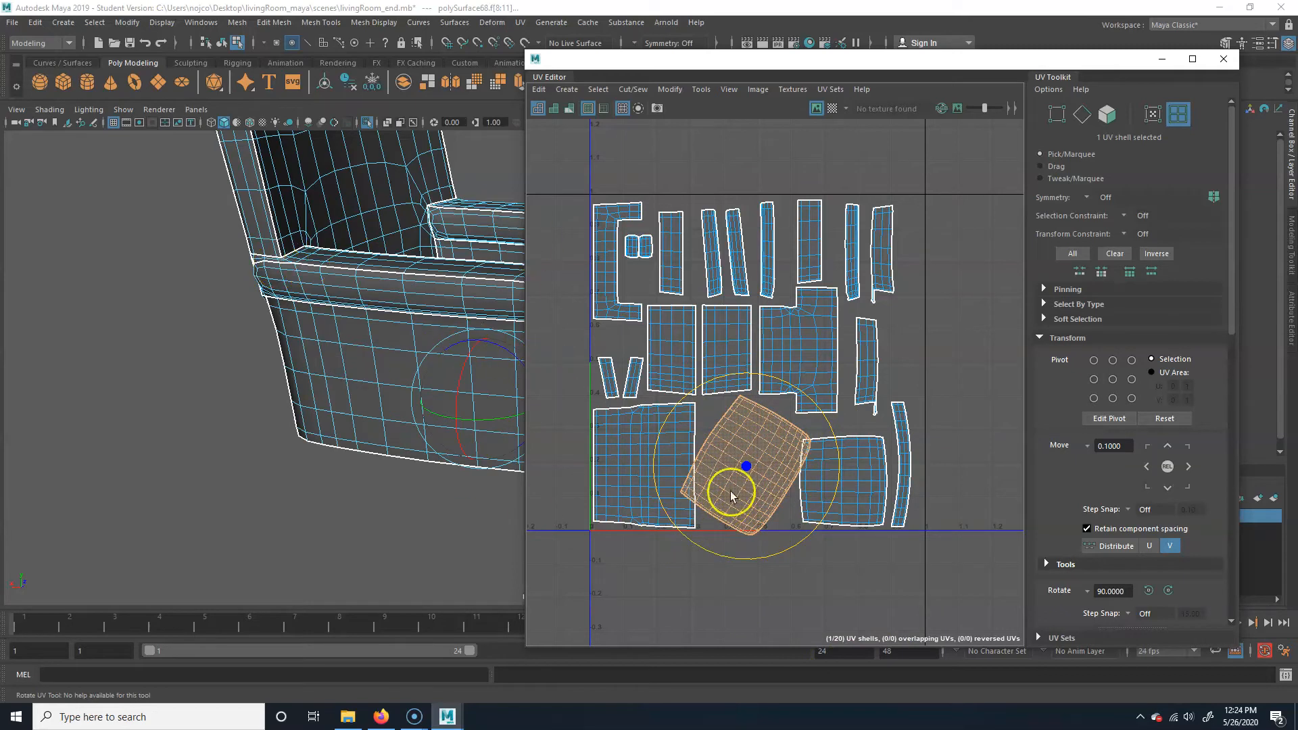
pyautogui.hotkey('ctrl', 'z')
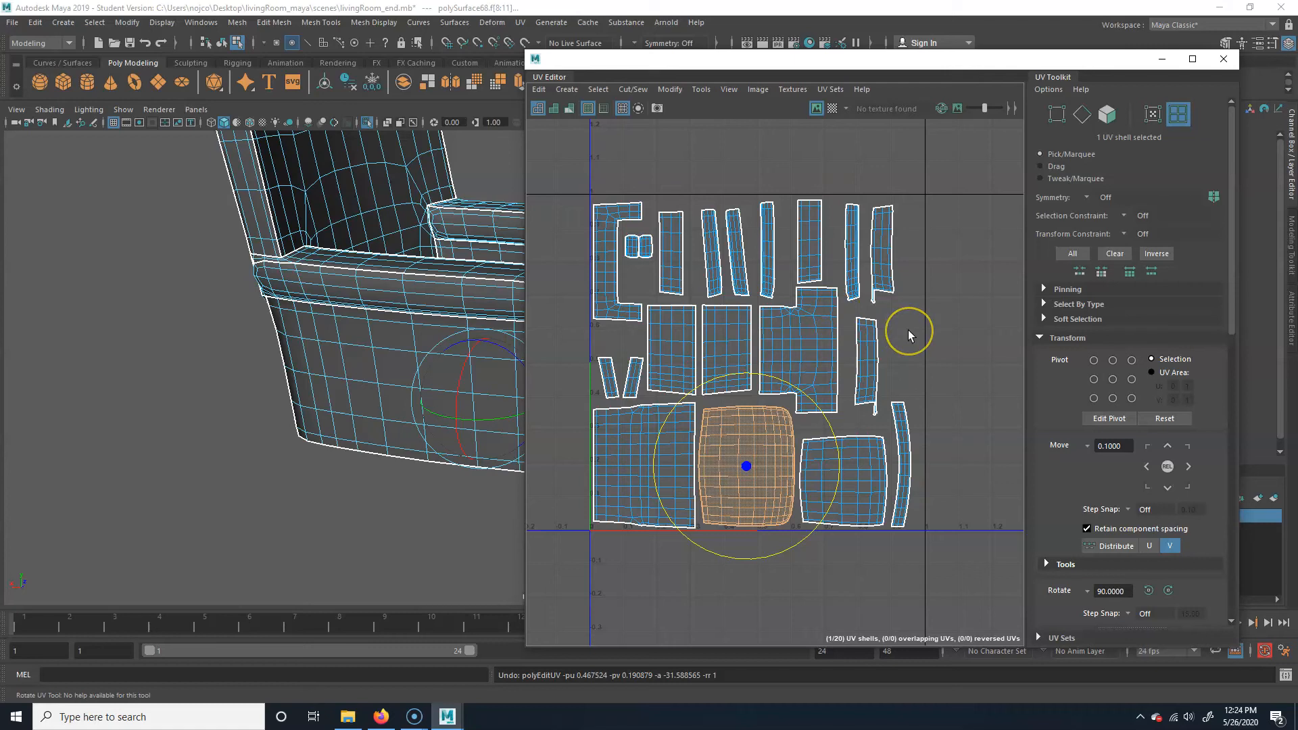
# - Rotate the two long slanted strips in the top row until they stand upright
pyautogui.keyDown('alt'); pyautogui.moveTo(722, 316); pyautogui.dragTo(718, 405, button='middle'); pyautogui.keyUp('alt')
pyautogui.keyDown('alt'); pyautogui.moveTo(543, 452); pyautogui.dragTo(936, 443, button='right'); pyautogui.keyUp('alt')
pyautogui.keyDown('alt'); pyautogui.moveTo(646, 415); pyautogui.dragTo(498, 527, button='middle'); pyautogui.keyUp('alt')
pyautogui.click(716, 338)
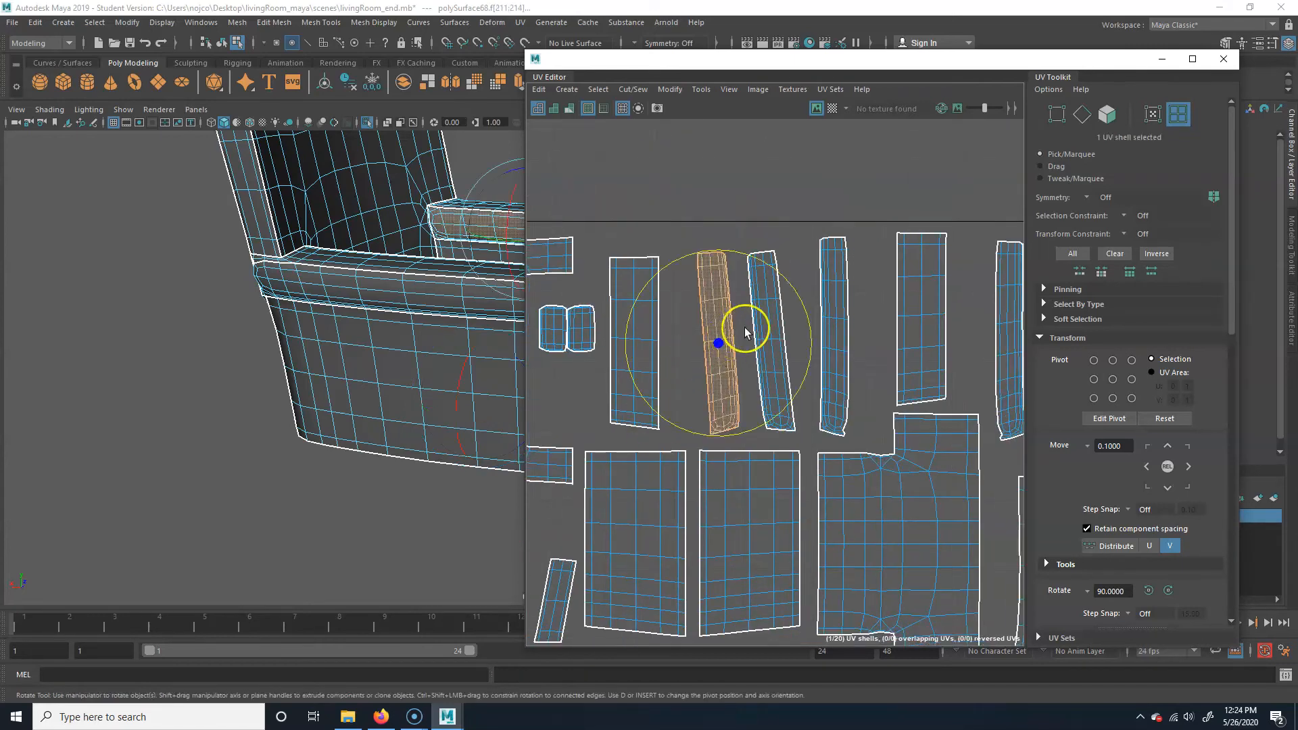
pyautogui.moveTo(799, 287); pyautogui.dragTo(853, 292)
pyautogui.click(770, 301)
pyautogui.keyDown('alt'); pyautogui.moveTo(915, 420); pyautogui.dragTo(777, 385, button='middle'); pyautogui.keyUp('alt')
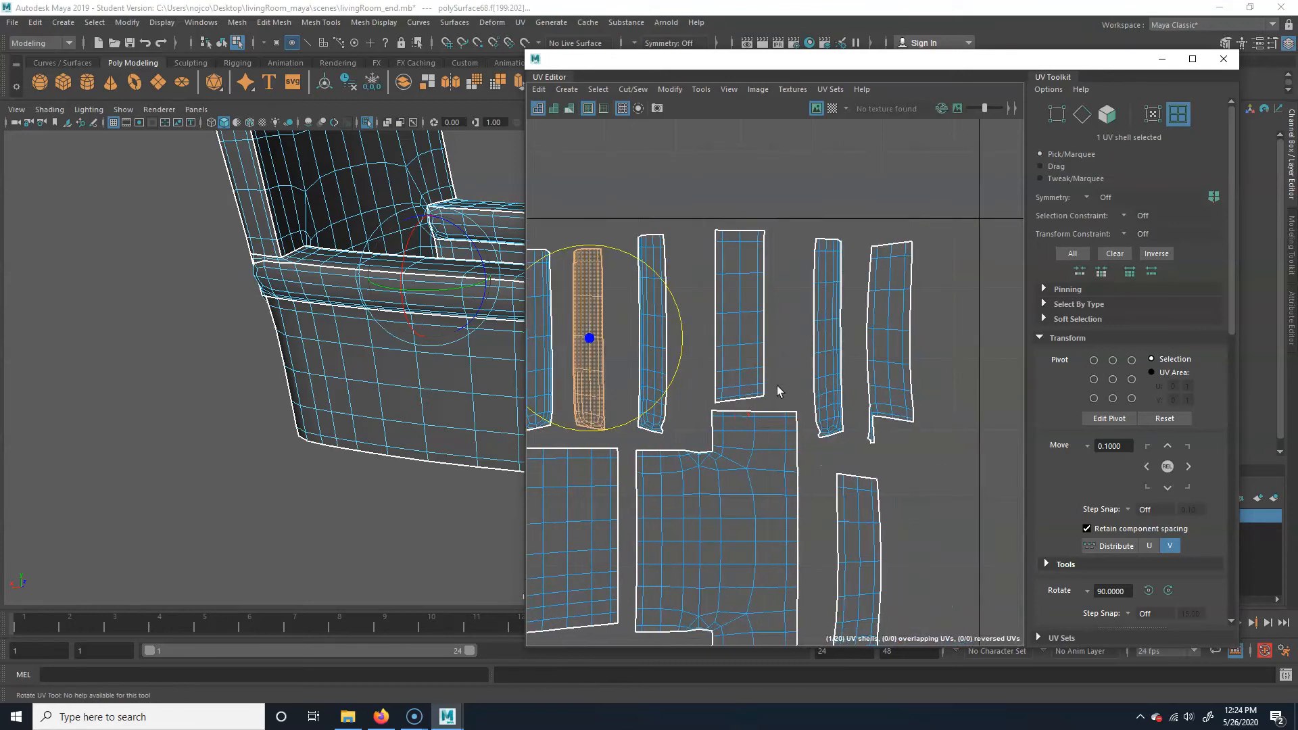
# - Rotate the two short slanted strips below the C-shaped shell until they stand upright, and clear the selection
pyautogui.keyDown('alt'); pyautogui.moveTo(882, 392); pyautogui.dragTo(865, 216, button='middle'); pyautogui.keyUp('alt')
pyautogui.keyDown('alt'); pyautogui.moveTo(824, 408); pyautogui.dragTo(725, 399, button='right'); pyautogui.keyUp('alt')
pyautogui.keyDown('alt'); pyautogui.moveTo(724, 399); pyautogui.dragTo(942, 522, button='middle'); pyautogui.keyUp('alt')
pyautogui.click(711, 411)
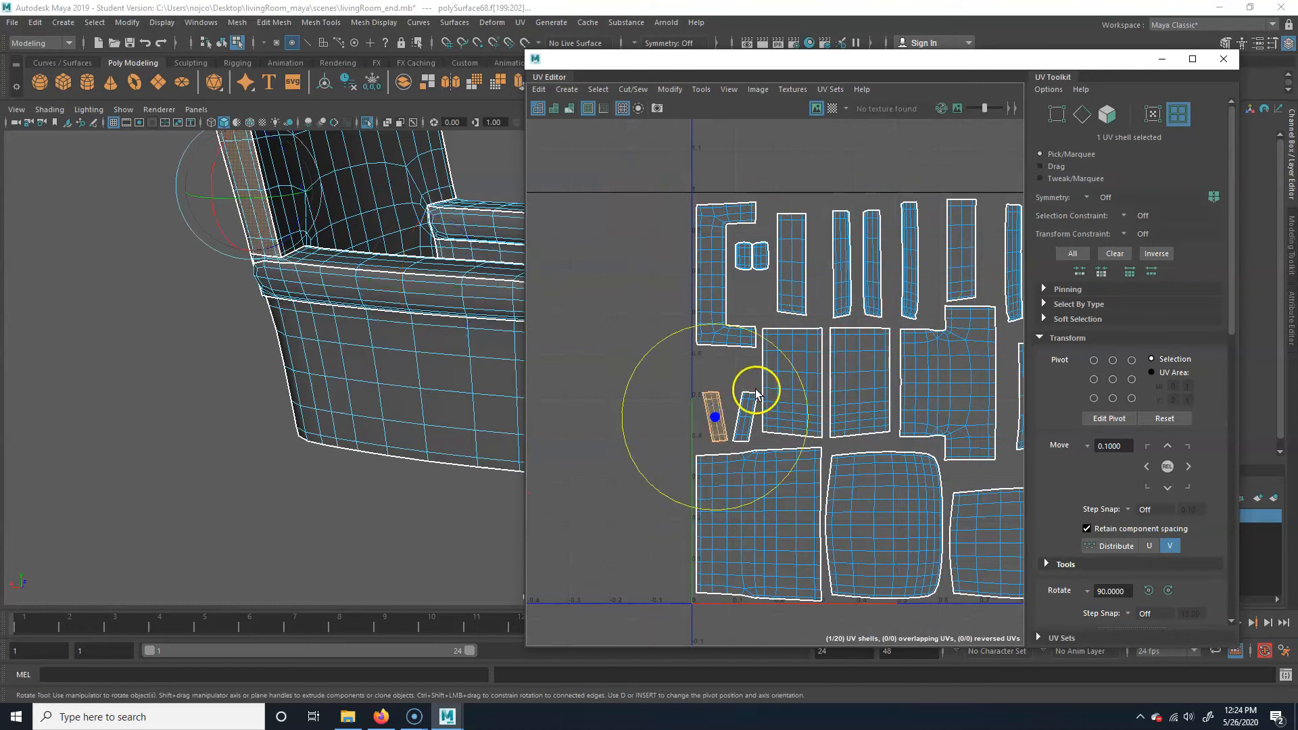
pyautogui.keyDown('alt'); pyautogui.moveTo(756, 390); pyautogui.dragTo(761, 404, button='middle'); pyautogui.keyUp('alt')
pyautogui.moveTo(796, 367)
pyautogui.mouseDown()
pyautogui.moveTo(803, 386)
pyautogui.moveTo(819, 367)
pyautogui.mouseUp()
pyautogui.click(603, 540)
pyautogui.click(747, 423)
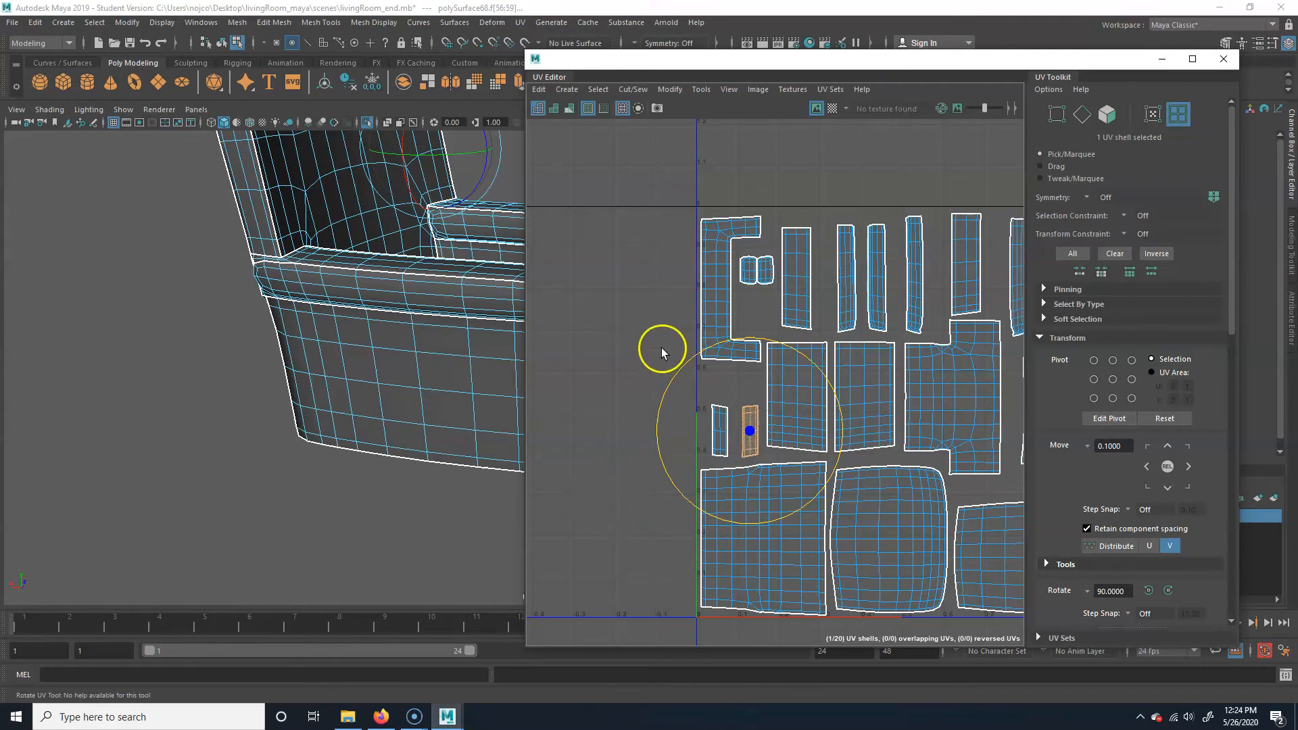
pyautogui.keyDown('alt'); pyautogui.moveTo(683, 465); pyautogui.dragTo(683, 527, button='middle'); pyautogui.keyUp('alt')
pyautogui.click(587, 471)
# - Save the scene over the existing livingRoom_end.mb file, accepting the student version notice
pyautogui.keyDown('alt'); pyautogui.moveTo(878, 533); pyautogui.dragTo(837, 515, button='right'); pyautogui.keyUp('alt')
pyautogui.keyDown('alt'); pyautogui.moveTo(837, 515); pyautogui.dragTo(649, 424, button='middle'); pyautogui.keyUp('alt')
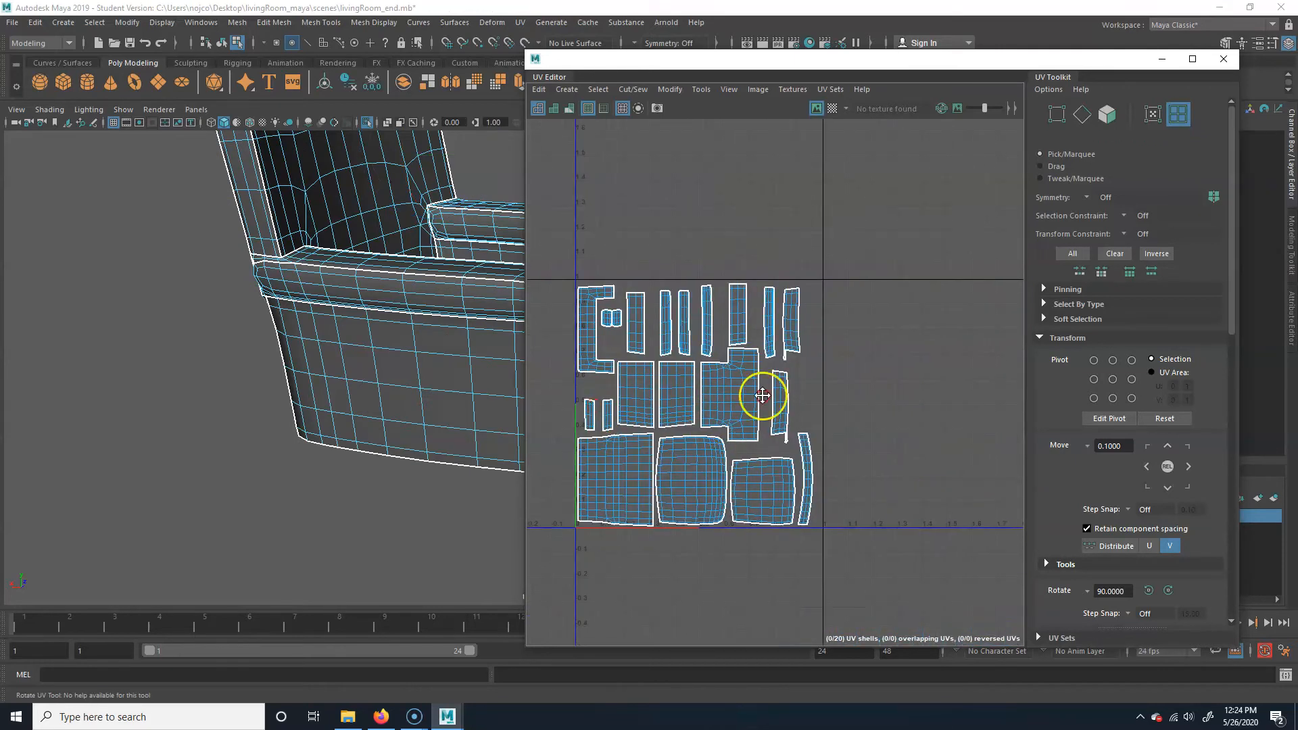
pyautogui.keyDown('alt'); pyautogui.moveTo(762, 397); pyautogui.dragTo(810, 359, button='middle'); pyautogui.keyUp('alt')
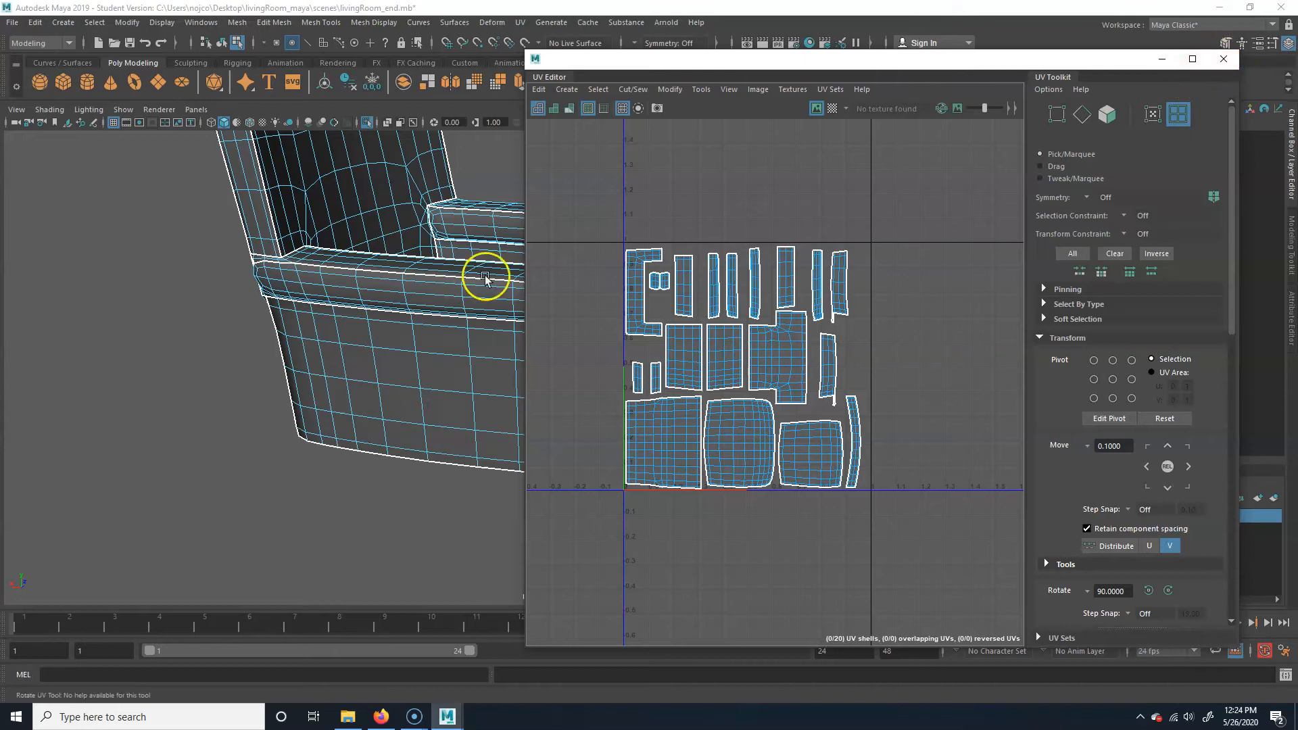
pyautogui.hotkey('ctrl', 'shift', 's')
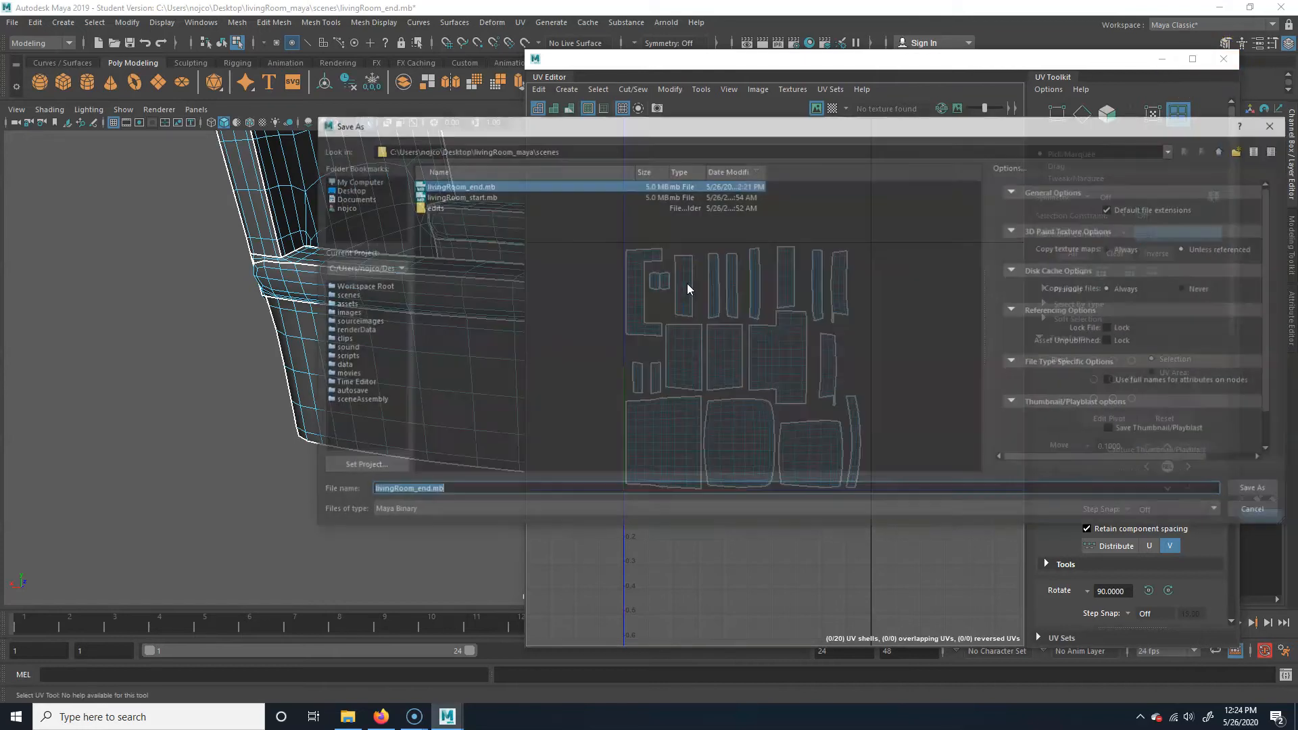
pyautogui.click(1247, 489)
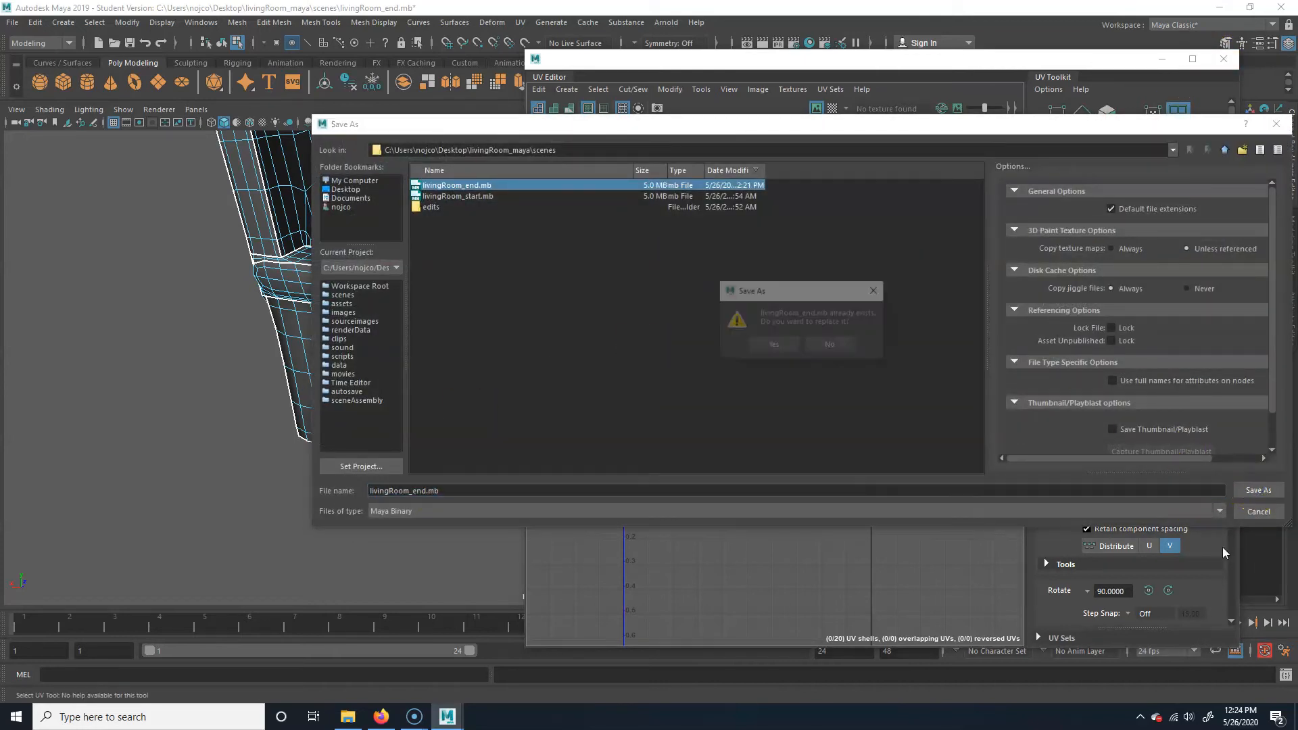
pyautogui.click(772, 345)
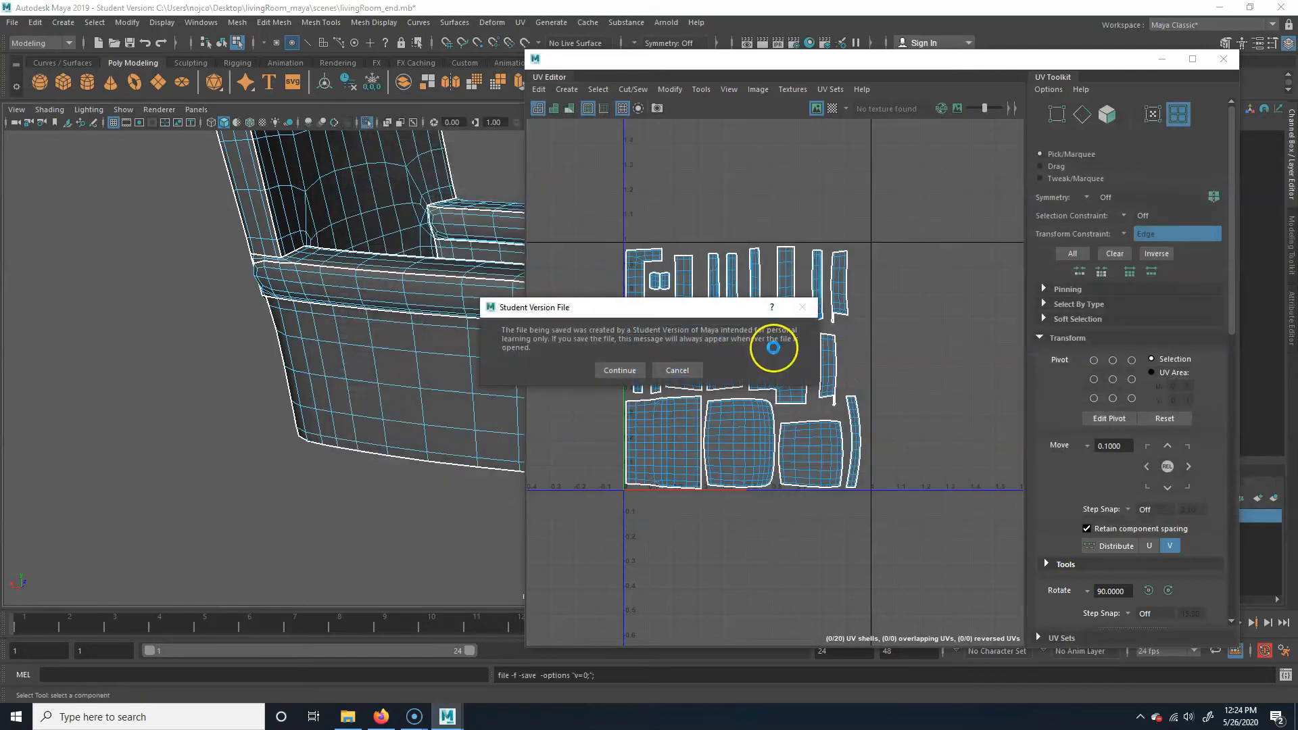
pyautogui.click(617, 370)
# - Return the armchair frame to object mode and turn off its isolation so the whole living room shows
pyautogui.keyDown('alt'); pyautogui.moveTo(369, 346); pyautogui.dragTo(331, 372); pyautogui.keyUp('alt')
pyautogui.keyDown('alt'); pyautogui.moveTo(335, 373); pyautogui.dragTo(308, 382, button='middle'); pyautogui.keyUp('alt')
pyautogui.keyDown('alt'); pyautogui.moveTo(308, 381); pyautogui.dragTo(162, 377, button='right'); pyautogui.keyUp('alt')
pyautogui.keyDown('alt'); pyautogui.moveTo(230, 373); pyautogui.dragTo(258, 343, button='middle'); pyautogui.keyUp('alt')
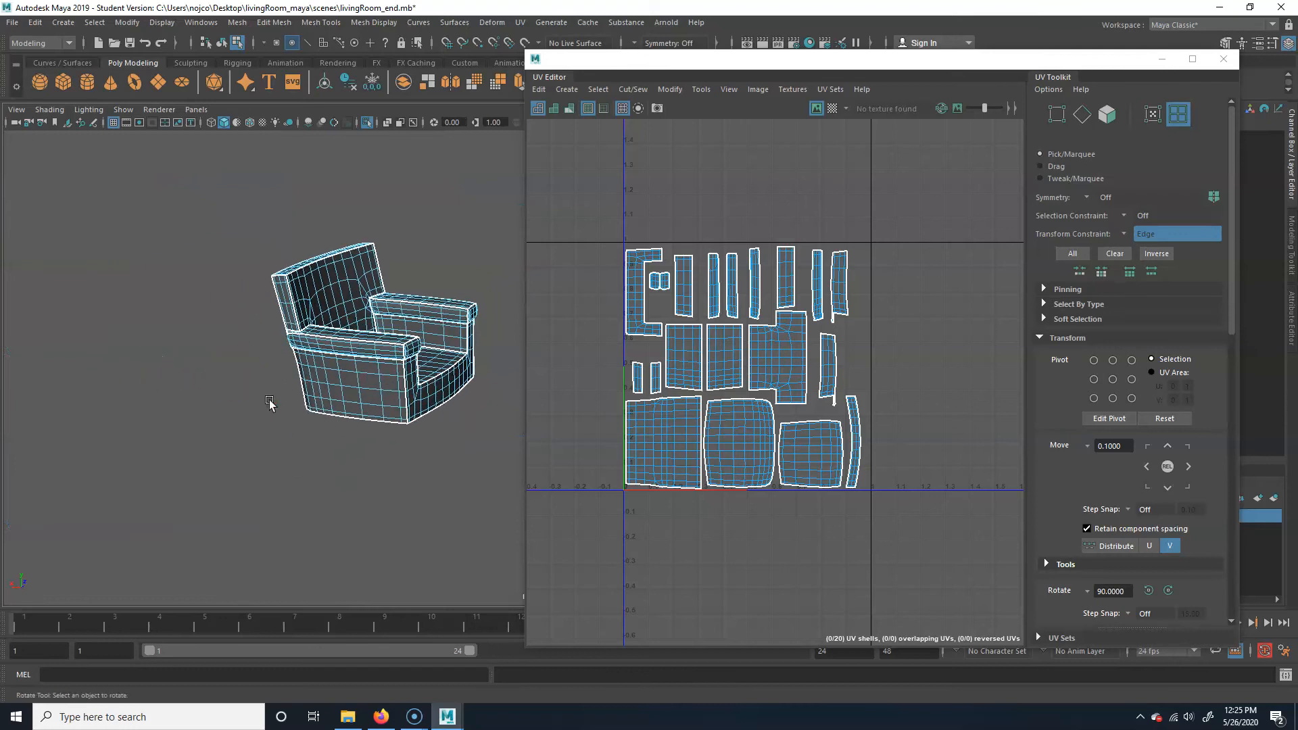
pyautogui.moveTo(425, 343); pyautogui.dragTo(493, 331, button='right')
pyautogui.hotkey('ctrl', '1')
pyautogui.keyDown('alt'); pyautogui.moveTo(406, 535); pyautogui.dragTo(342, 406, button='right'); pyautogui.keyUp('alt')
pyautogui.keyDown('alt'); pyautogui.moveTo(342, 405); pyautogui.dragTo(281, 590); pyautogui.keyUp('alt')
pyautogui.keyDown('alt'); pyautogui.moveTo(281, 591); pyautogui.dragTo(342, 514, button='right'); pyautogui.keyUp('alt')
pyautogui.keyDown('alt'); pyautogui.moveTo(341, 513); pyautogui.dragTo(369, 371, button='middle'); pyautogui.keyUp('alt')
pyautogui.moveTo(321, 460); pyautogui.dragTo(429, 373, button='right')
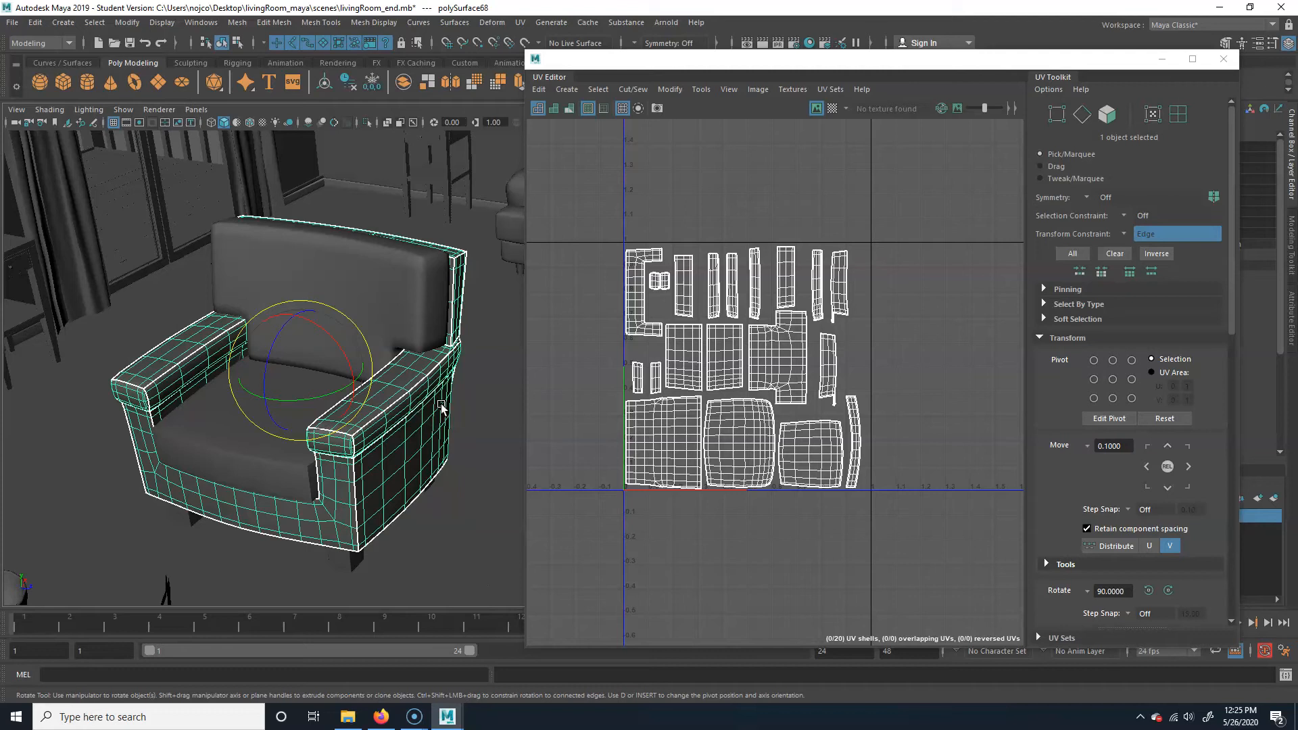
# - Select the armchair frame with its cushions, then a single leg, to compare their UV layouts in the tile
pyautogui.click(397, 257)
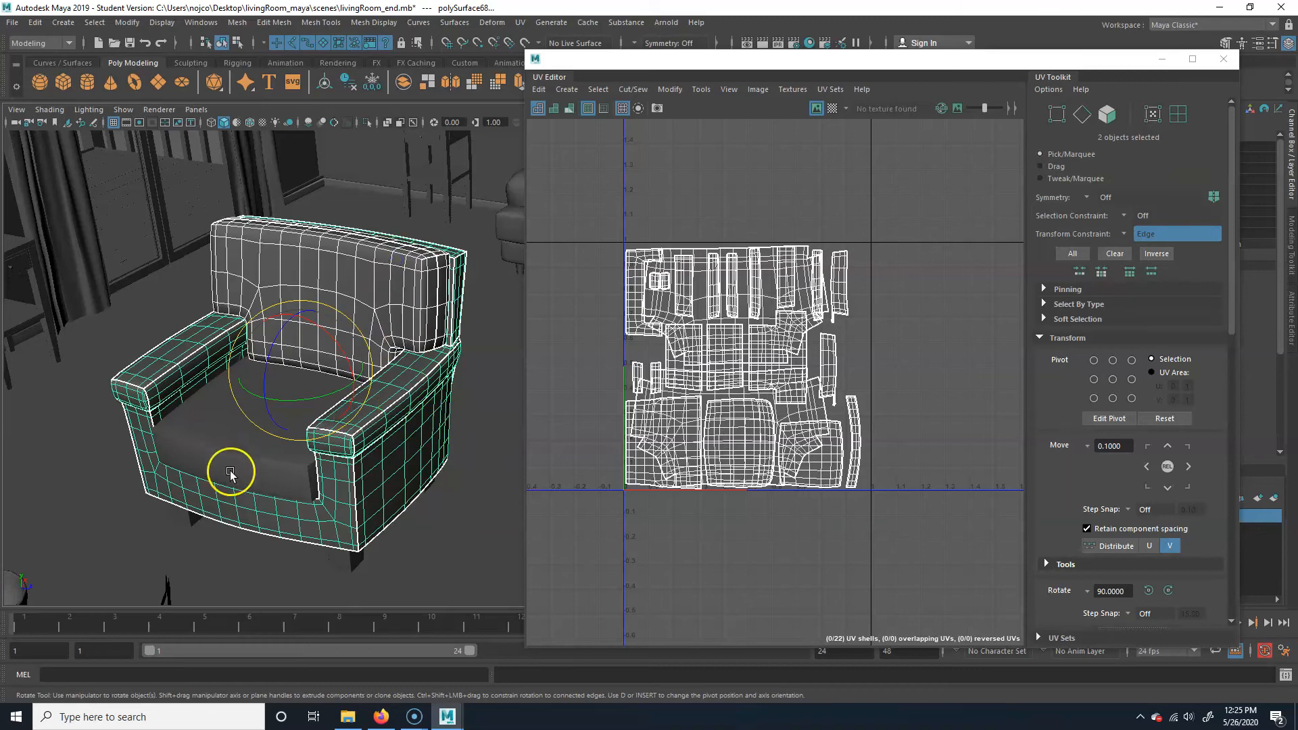
pyautogui.click(240, 467)
pyautogui.click(372, 342)
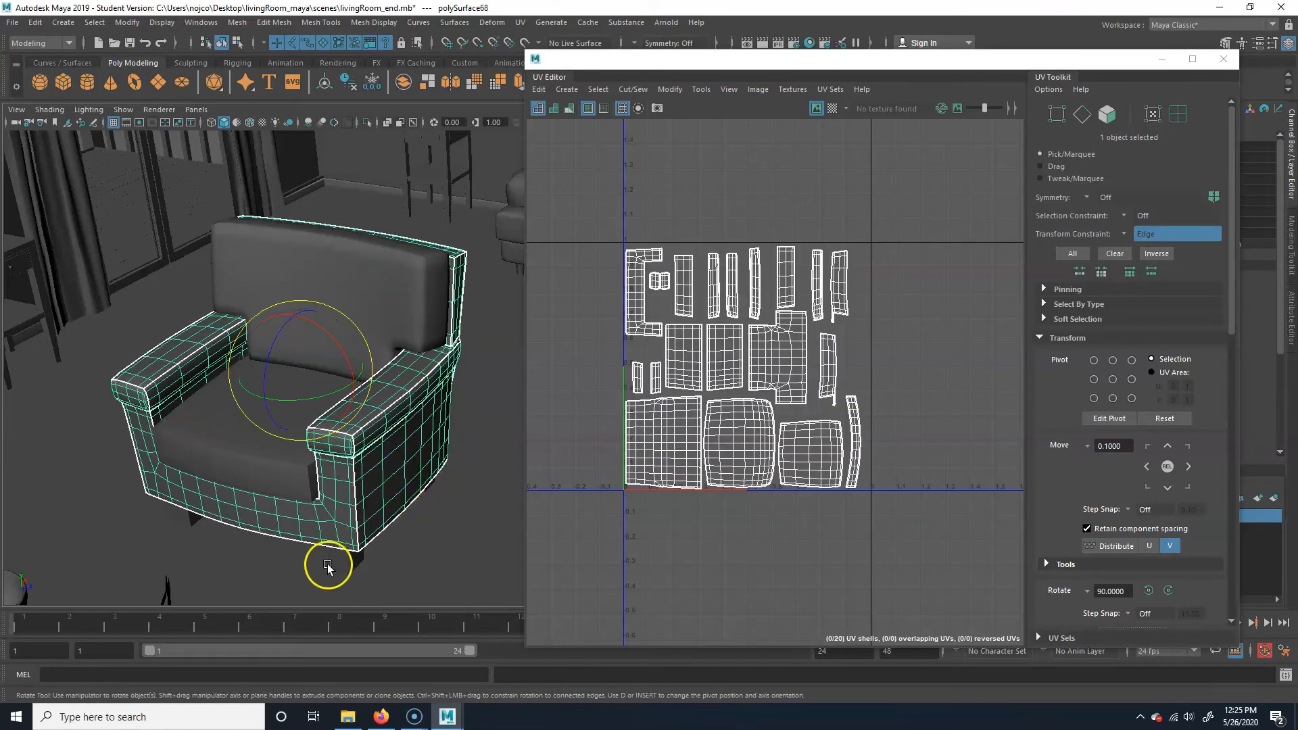
pyautogui.click(360, 557)
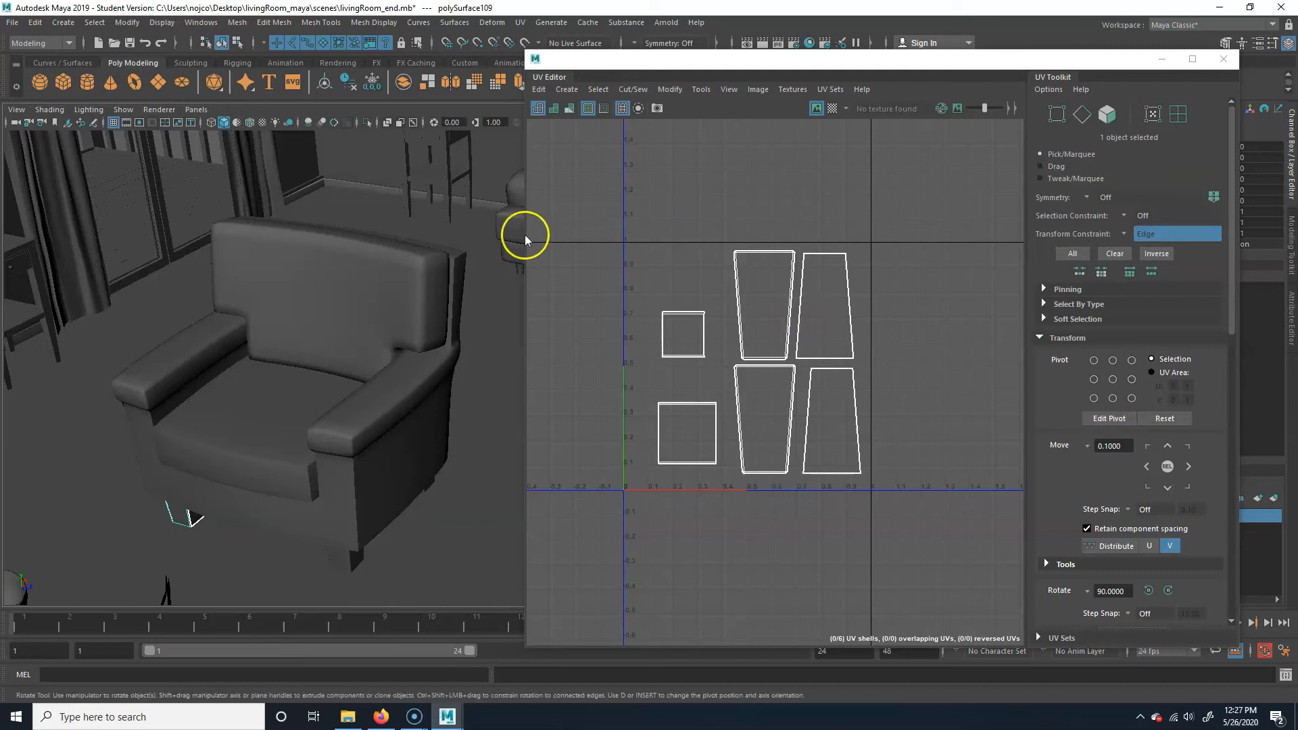
# - Select all UVs of the chair leg in the UV editor and clear the selection again
pyautogui.scroll(-5, 175, 374)
pyautogui.keyDown('alt'); pyautogui.moveTo(409, 364); pyautogui.dragTo(204, 276); pyautogui.keyUp('alt')
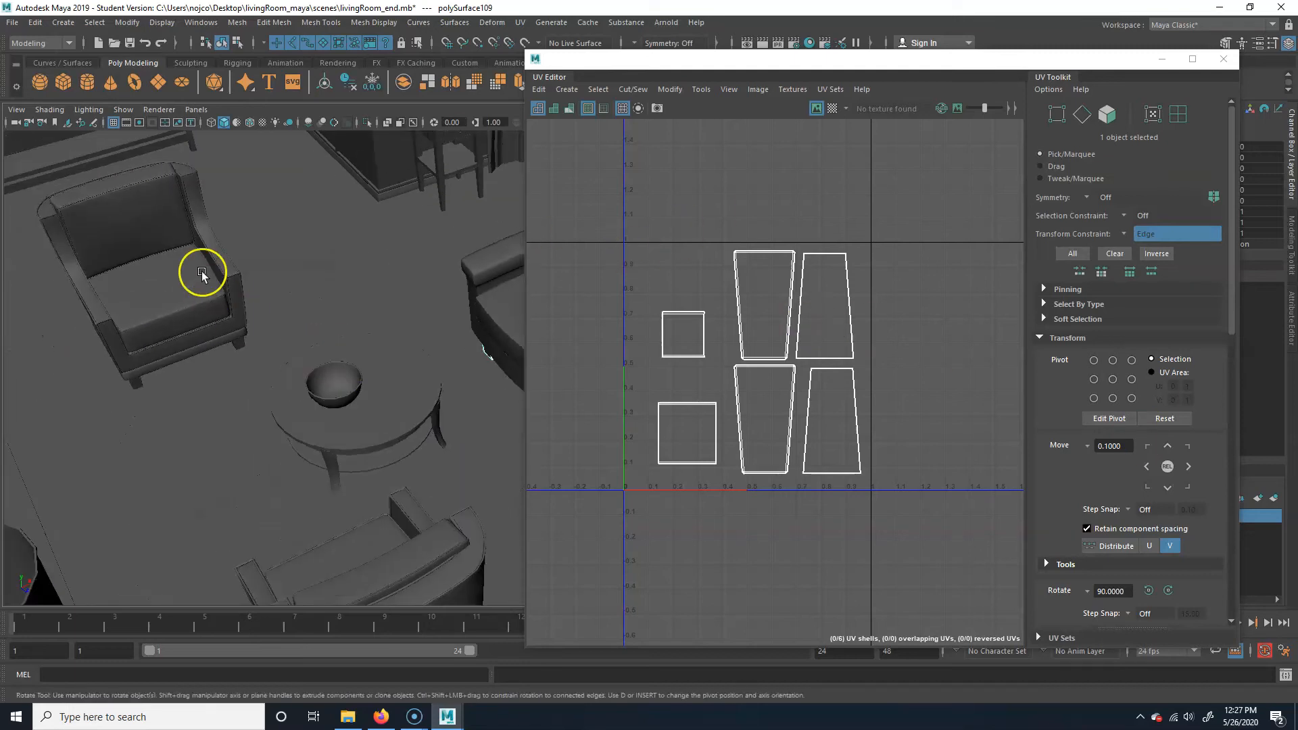
pyautogui.keyDown('alt'); pyautogui.moveTo(292, 363); pyautogui.dragTo(213, 311, button='middle'); pyautogui.keyUp('alt')
pyautogui.keyDown('alt'); pyautogui.moveTo(302, 367); pyautogui.dragTo(288, 471, button='middle'); pyautogui.keyUp('alt')
pyautogui.keyDown('alt'); pyautogui.moveTo(195, 308); pyautogui.dragTo(308, 343, button='middle'); pyautogui.keyUp('alt')
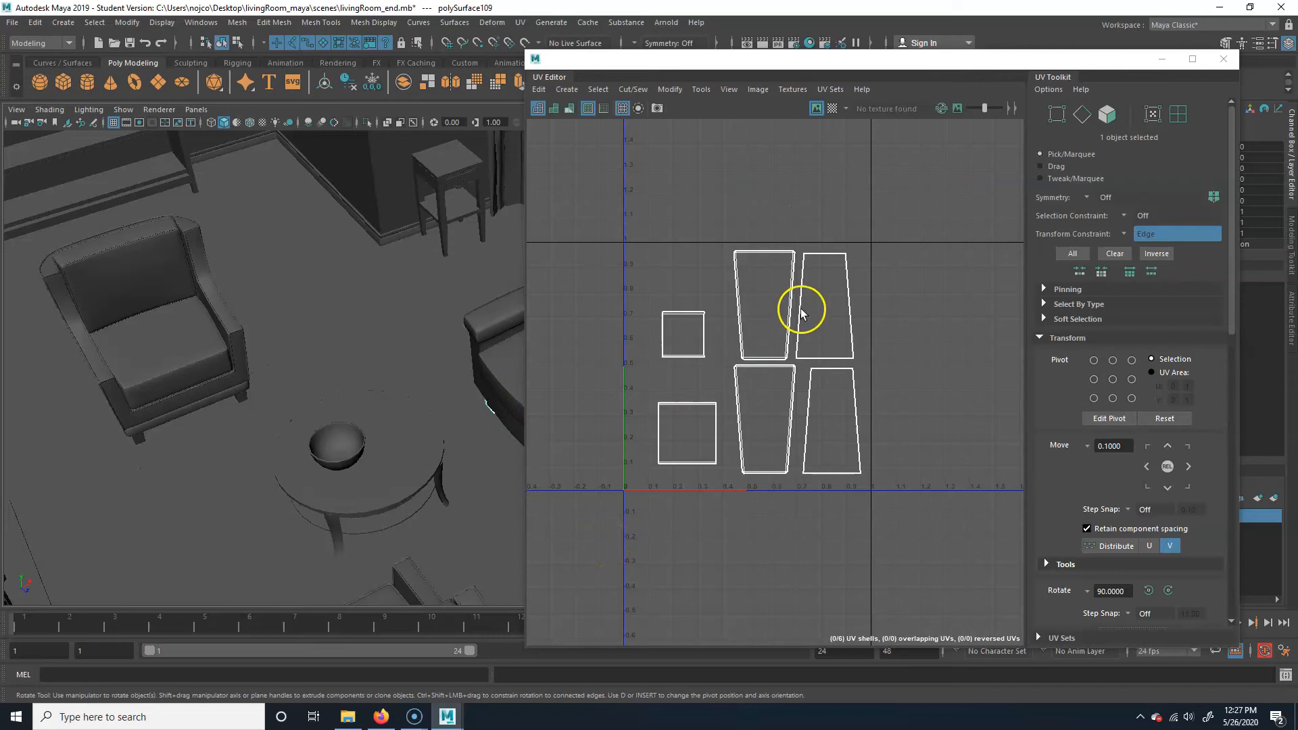
pyautogui.rightClick(825, 281)
pyautogui.click(883, 281)
pyautogui.moveTo(937, 197); pyautogui.dragTo(580, 588)
pyautogui.press('e')
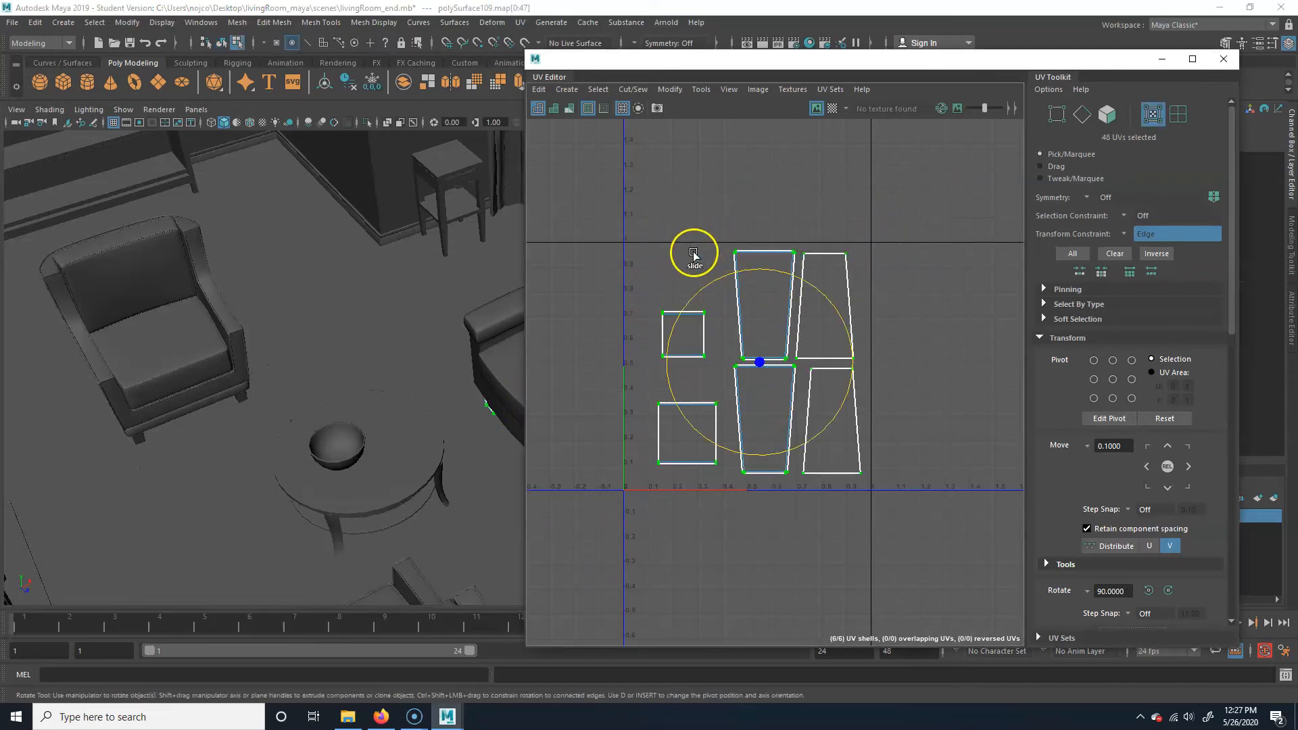
pyautogui.click(820, 336)
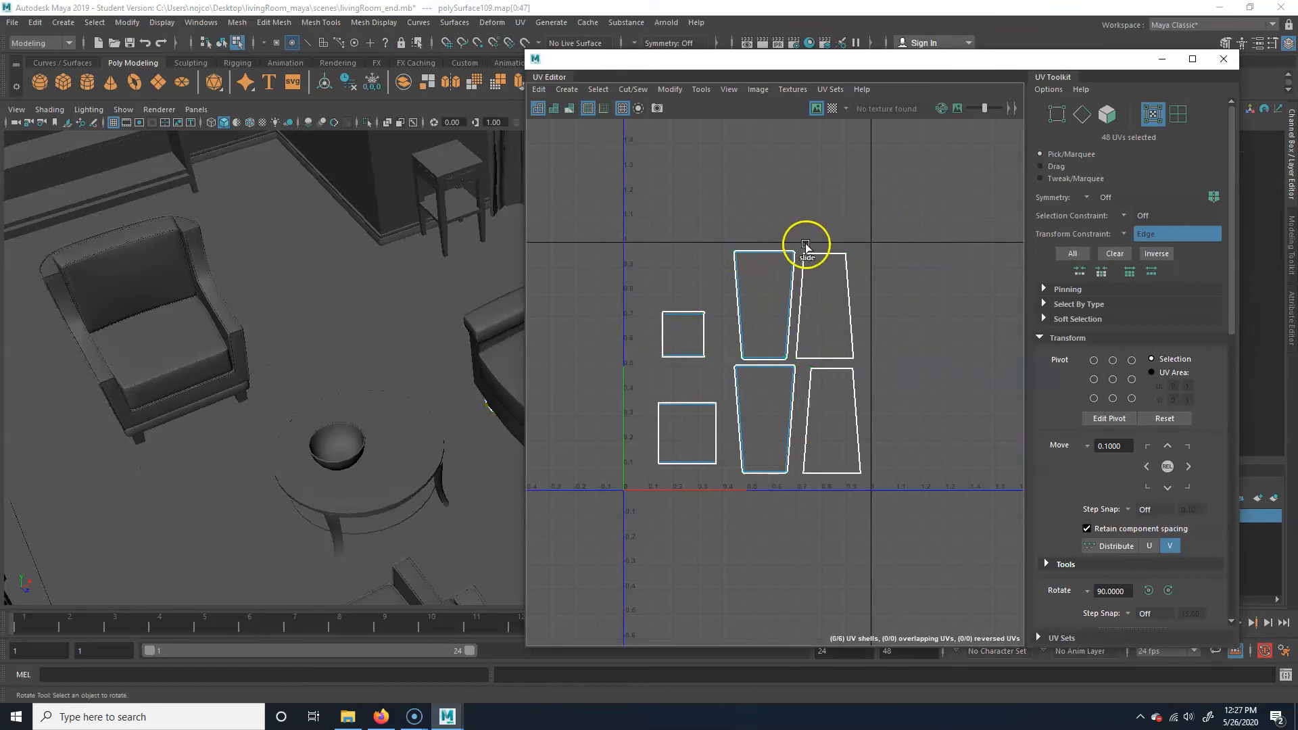
pyautogui.click(923, 396)
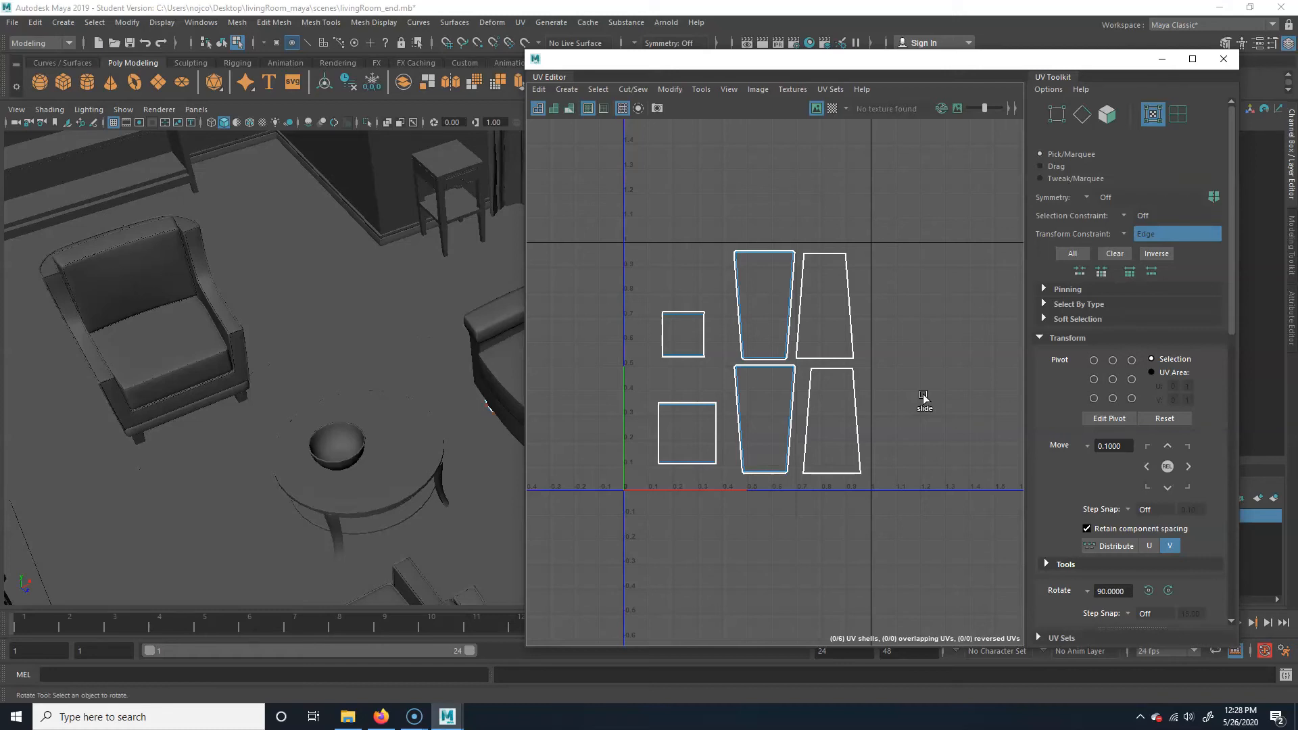
# - Leave UV component mode and switch back to object mode with the armchair in view
pyautogui.keyDown('alt'); pyautogui.moveTo(438, 380); pyautogui.dragTo(214, 363, button='middle'); pyautogui.keyUp('alt')
pyautogui.keyDown('alt'); pyautogui.moveTo(289, 365); pyautogui.dragTo(329, 350); pyautogui.keyUp('alt')
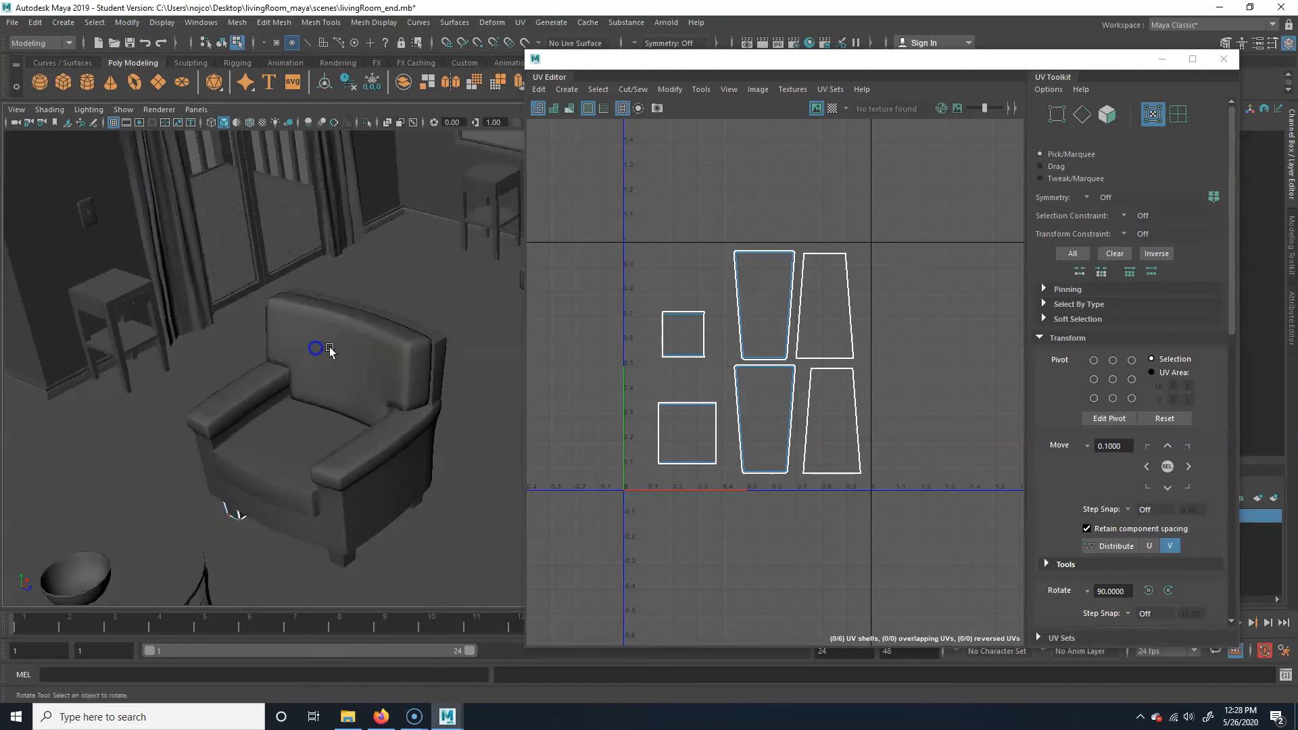
pyautogui.keyDown('alt'); pyautogui.moveTo(329, 350); pyautogui.dragTo(378, 331, button='right'); pyautogui.keyUp('alt')
pyautogui.keyDown('alt'); pyautogui.moveTo(429, 296); pyautogui.dragTo(417, 384); pyautogui.keyUp('alt')
pyautogui.keyDown('alt'); pyautogui.moveTo(417, 384); pyautogui.dragTo(354, 396, button='right'); pyautogui.keyUp('alt')
pyautogui.keyDown('alt'); pyautogui.moveTo(354, 397); pyautogui.dragTo(442, 367); pyautogui.keyUp('alt')
pyautogui.moveTo(414, 323); pyautogui.dragTo(480, 305, button='right')
pyautogui.keyDown('alt'); pyautogui.moveTo(484, 335); pyautogui.dragTo(412, 338); pyautogui.keyUp('alt')
# - Select all seven parts of the armchair from above, leaving out the large round object under the table, and isolate them in the viewport
pyautogui.keyDown('alt'); pyautogui.moveTo(411, 339); pyautogui.dragTo(526, 360, button='right'); pyautogui.keyUp('alt')
pyautogui.keyDown('alt'); pyautogui.moveTo(525, 360); pyautogui.dragTo(508, 367); pyautogui.keyUp('alt')
pyautogui.keyDown('alt'); pyautogui.moveTo(508, 367); pyautogui.dragTo(365, 411, button='right'); pyautogui.keyUp('alt')
pyautogui.keyDown('alt'); pyautogui.moveTo(365, 411); pyautogui.dragTo(382, 449); pyautogui.keyUp('alt')
pyautogui.moveTo(302, 455); pyautogui.dragTo(530, 231)
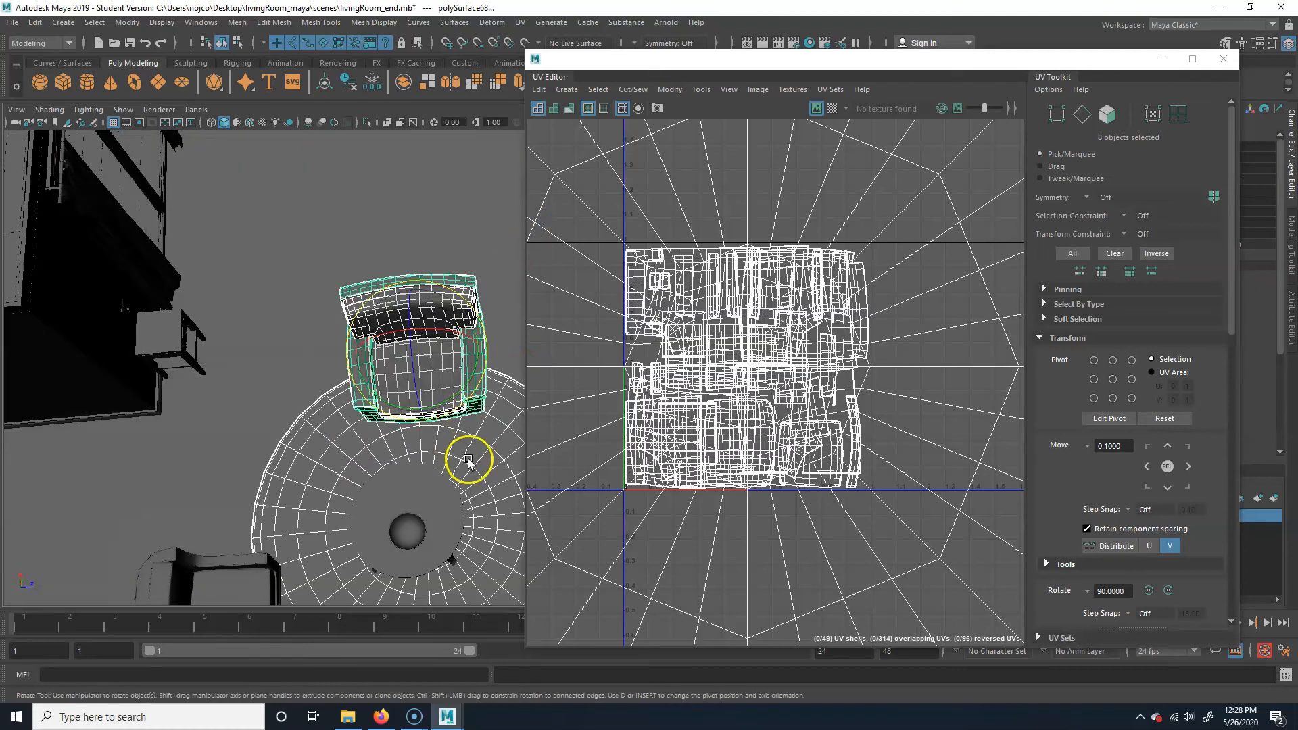
pyautogui.keyDown('alt'); pyautogui.moveTo(478, 451); pyautogui.dragTo(455, 414, button='middle'); pyautogui.keyUp('alt')
pyautogui.keyDown('shift'); pyautogui.click(420, 408); pyautogui.keyUp('shift')
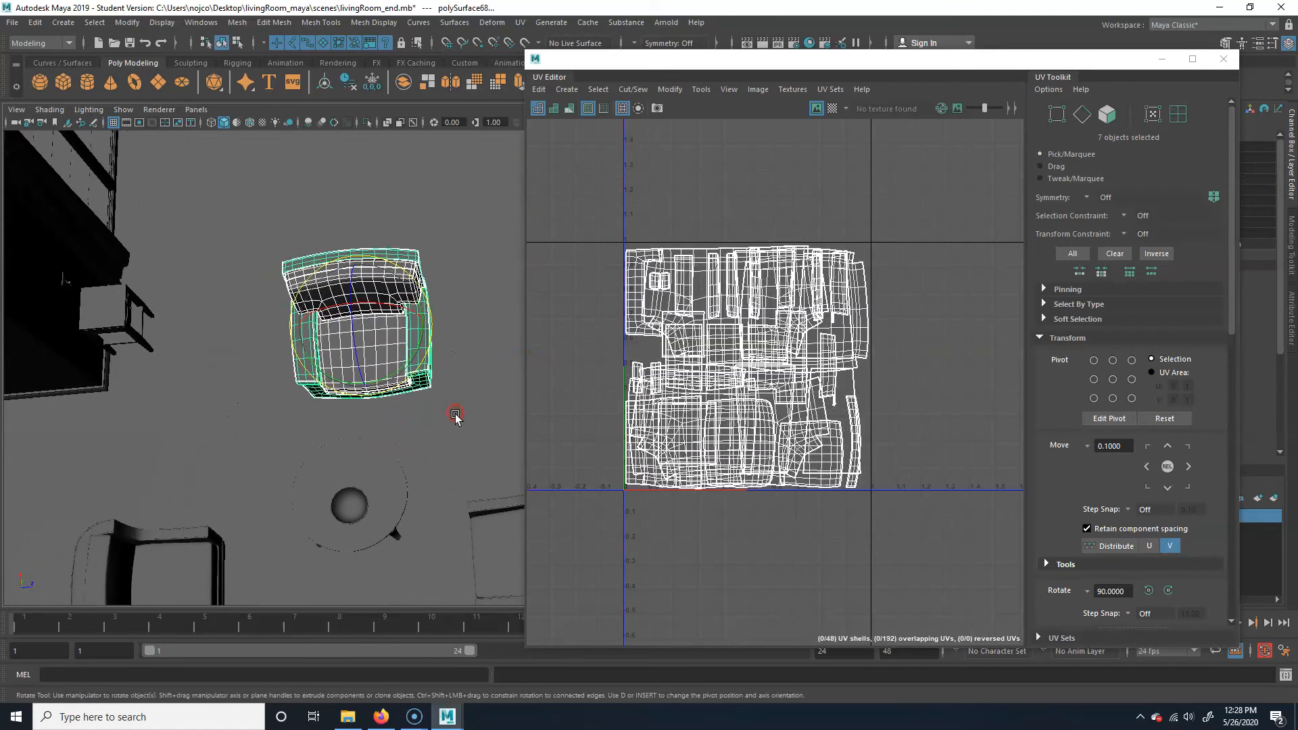
pyautogui.hotkey('ctrl', '1')
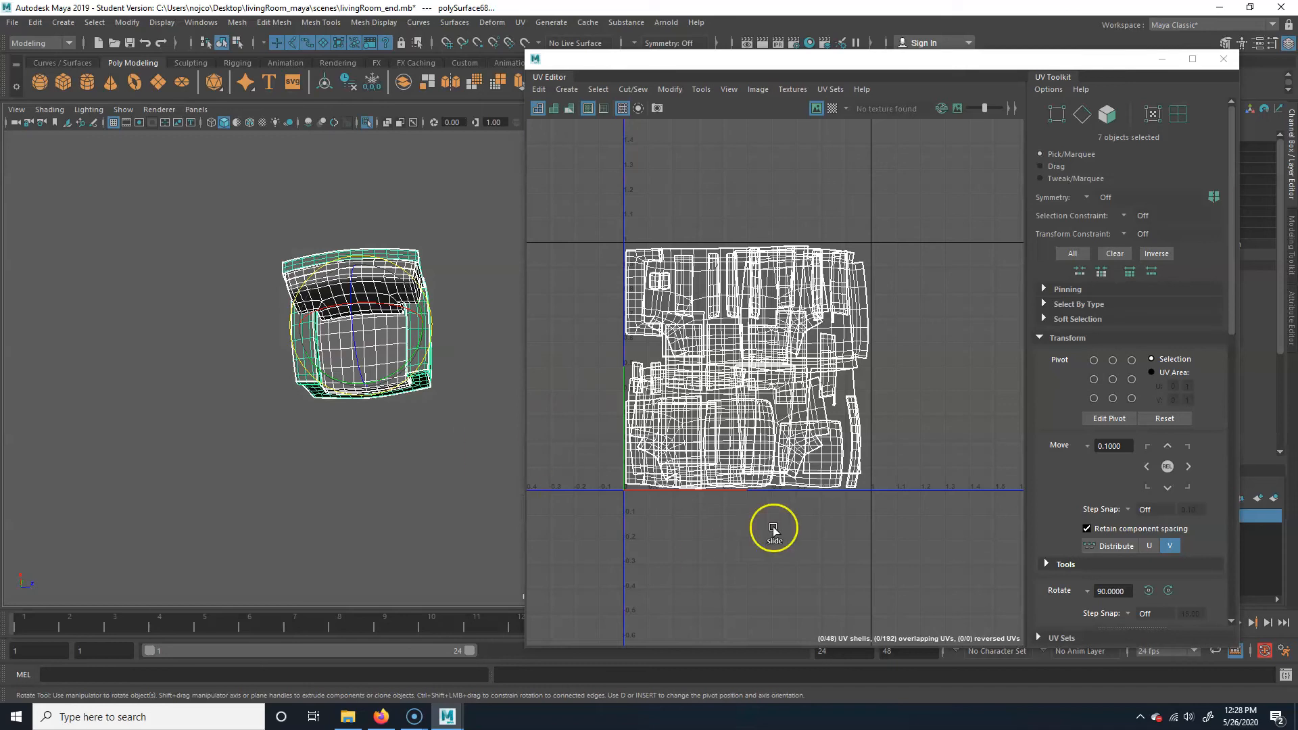
pyautogui.keyDown('alt'); pyautogui.moveTo(360, 484); pyautogui.dragTo(398, 500); pyautogui.keyUp('alt')
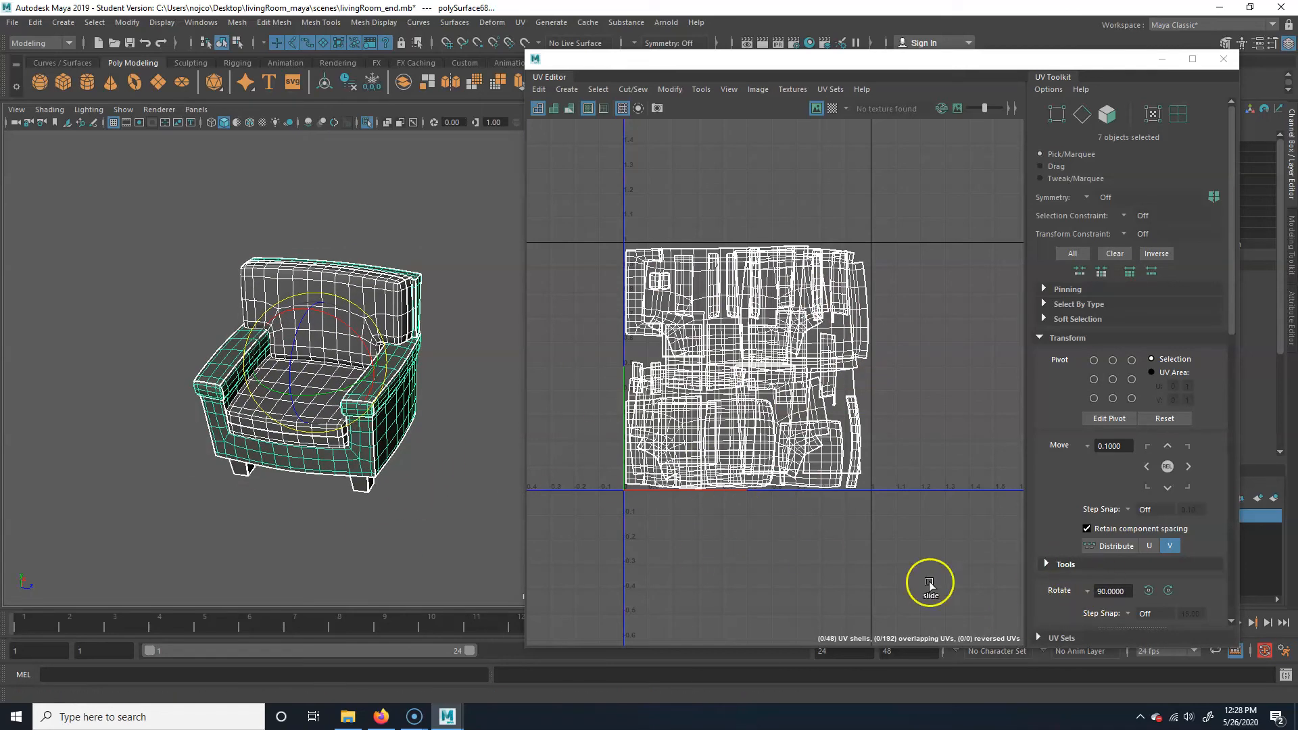
pyautogui.keyDown('alt'); pyautogui.moveTo(293, 494); pyautogui.dragTo(334, 469, button='middle'); pyautogui.keyUp('alt')
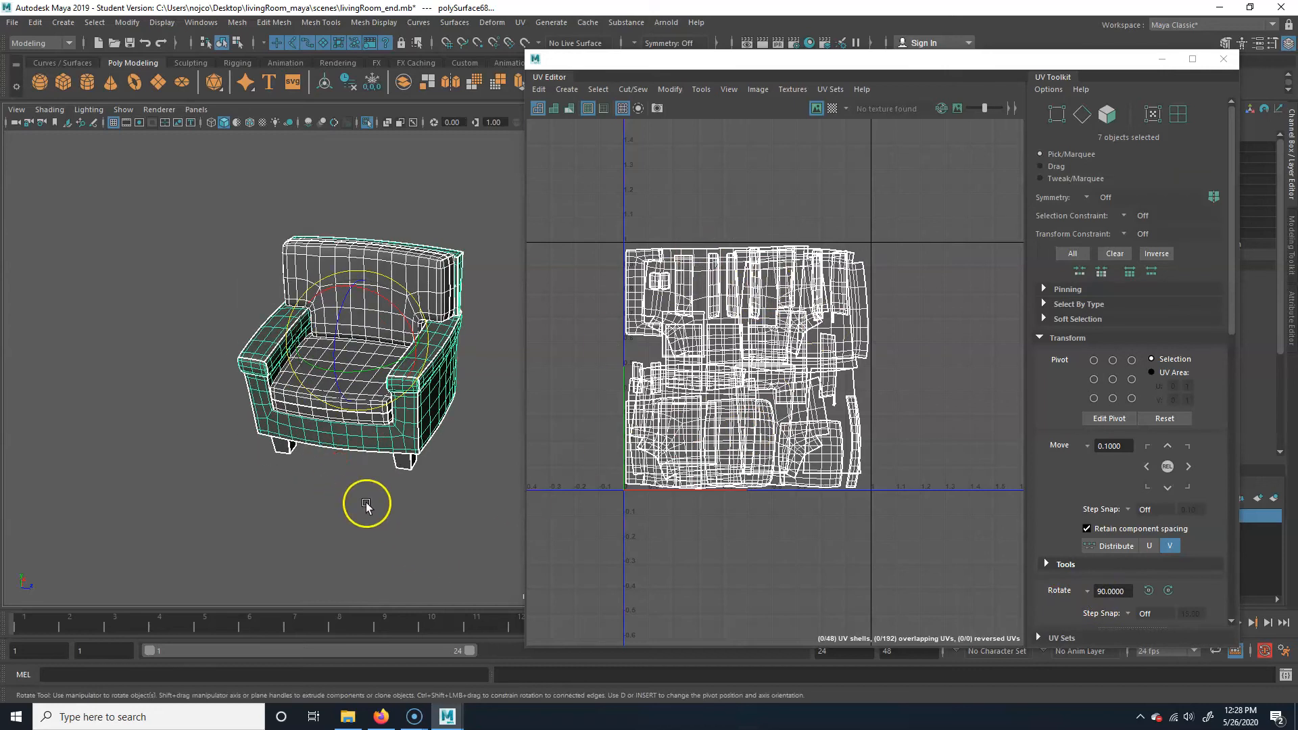
# - Scale down all UV shells of the armchair frame and place them in the upper-left part of the 0-1 tile
pyautogui.click(330, 534)
pyautogui.click(362, 440)
pyautogui.moveTo(745, 389); pyautogui.dragTo(834, 394, button='right')
pyautogui.moveTo(945, 166); pyautogui.dragTo(507, 560)
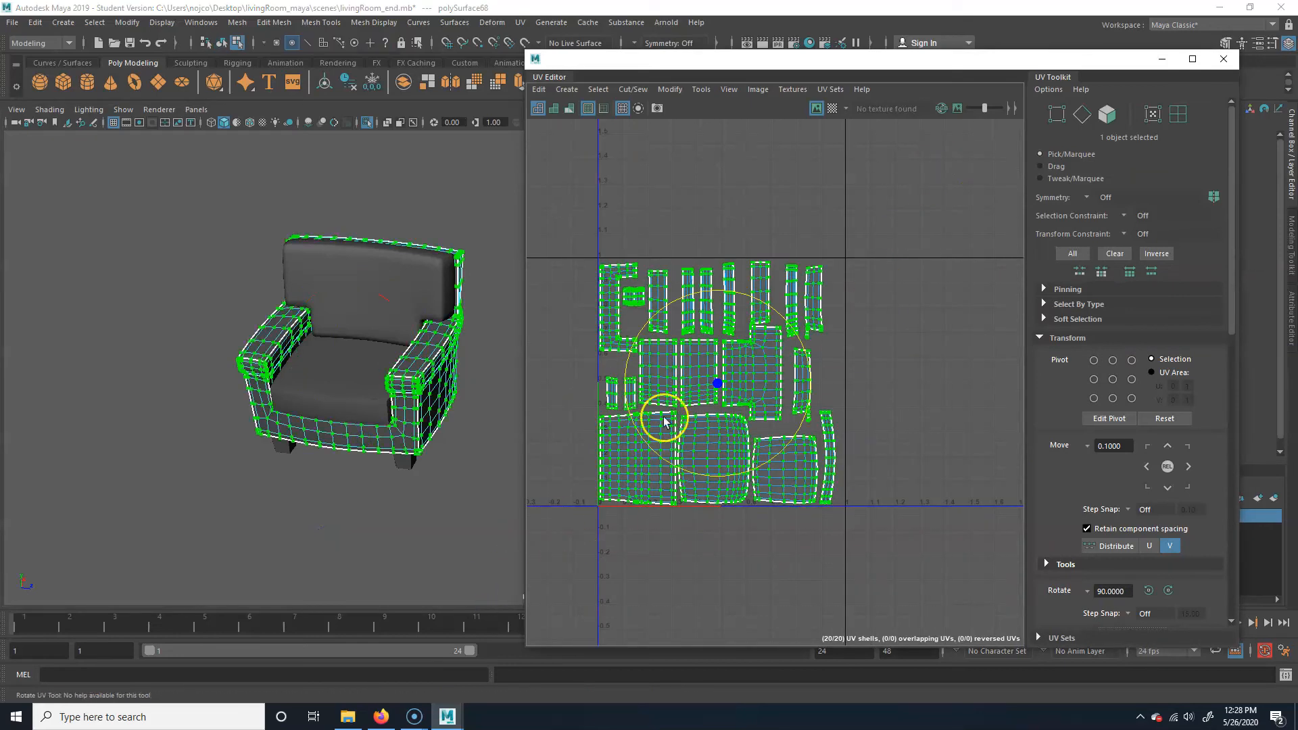
pyautogui.press('r')
pyautogui.moveTo(716, 383); pyautogui.dragTo(669, 330)
pyautogui.press('w')
# - Scale down the back cushion's UV shells and place them in the upper-right part of the tile
pyautogui.doubleClick(376, 272)
pyautogui.moveTo(849, 213); pyautogui.dragTo(532, 572)
pyautogui.press('r')
pyautogui.moveTo(703, 380); pyautogui.dragTo(803, 317)
pyautogui.press('w')
# - Scale down the seat cushion's UV shells and move them to the lower-left part of the tile
pyautogui.doubleClick(363, 387)
pyautogui.moveTo(916, 213); pyautogui.dragTo(526, 576)
pyautogui.press('r')
pyautogui.moveTo(732, 398); pyautogui.dragTo(644, 462)
pyautogui.press('w')
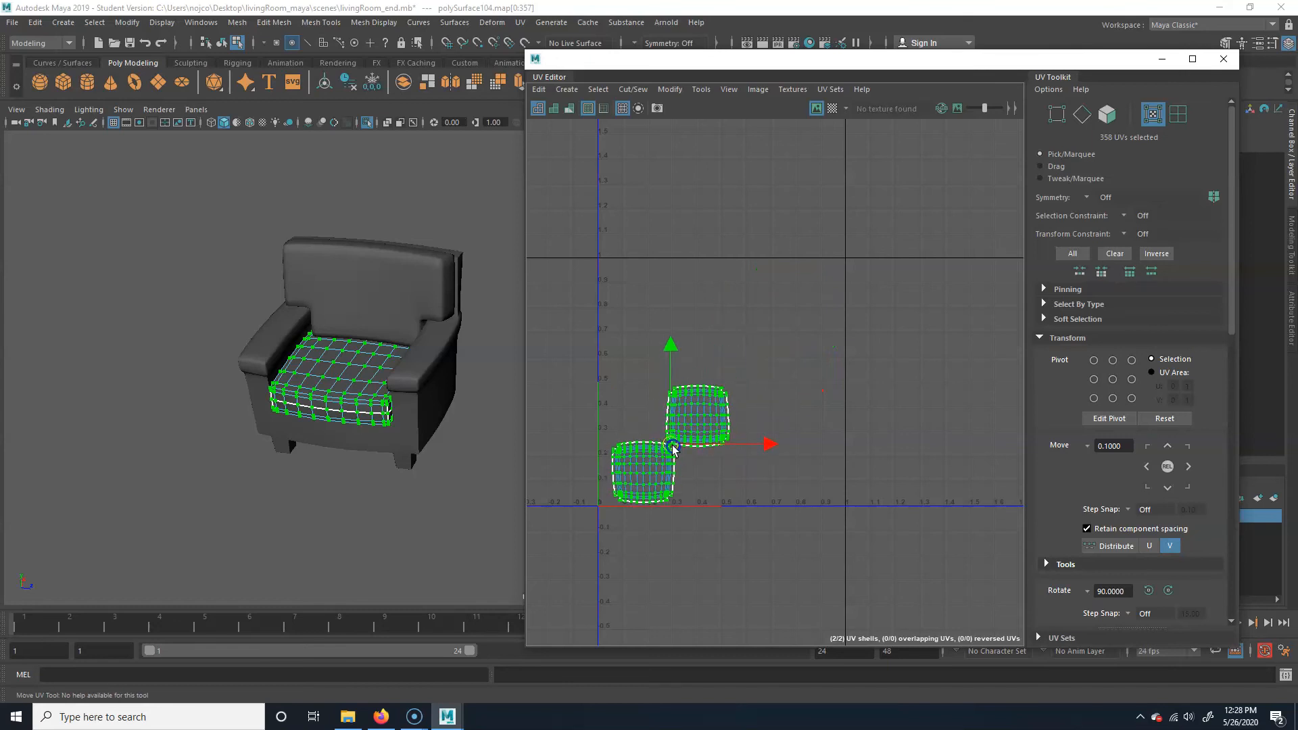
# - Place the seat cushion's upper shell level beside the other one along the bottom of the tile
pyautogui.click(768, 358)
pyautogui.moveTo(767, 356); pyautogui.dragTo(658, 427)
pyautogui.click(698, 409)
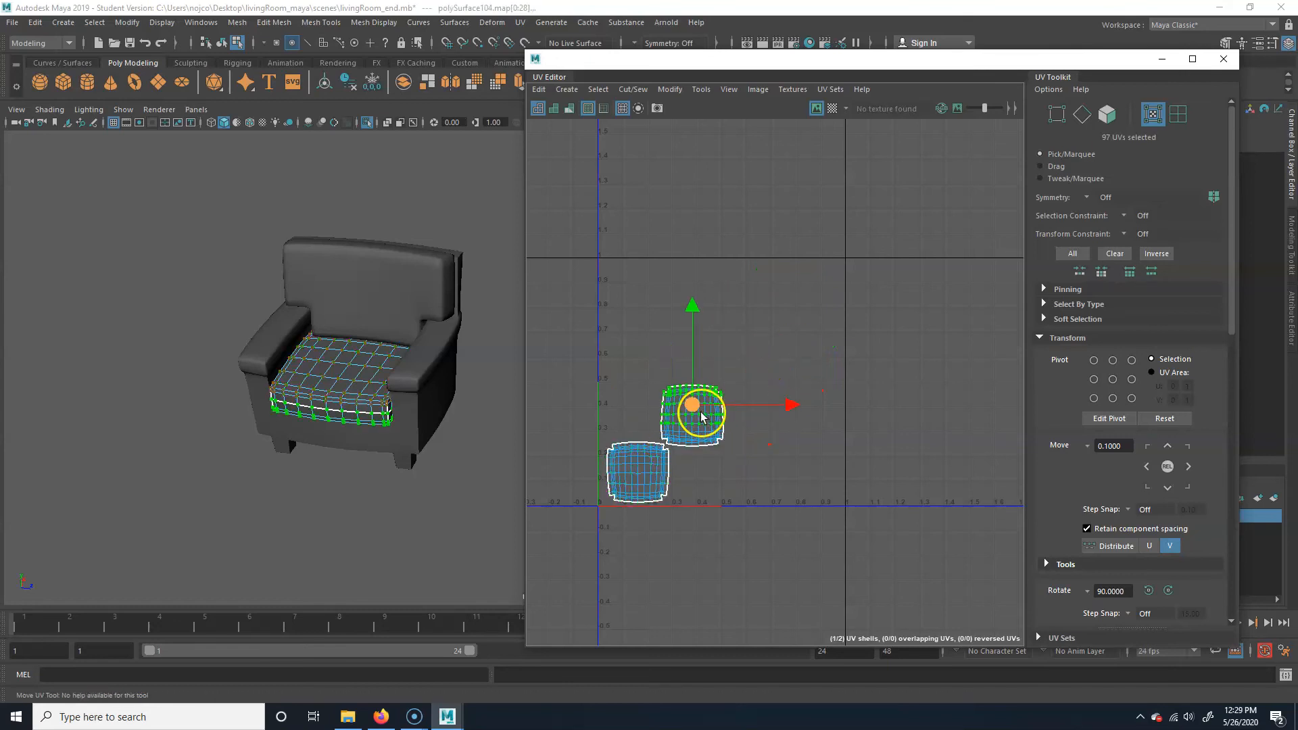
pyautogui.hotkey('ctrl', 'z')
pyautogui.doubleClick(711, 447)
pyautogui.moveTo(692, 405); pyautogui.dragTo(704, 471)
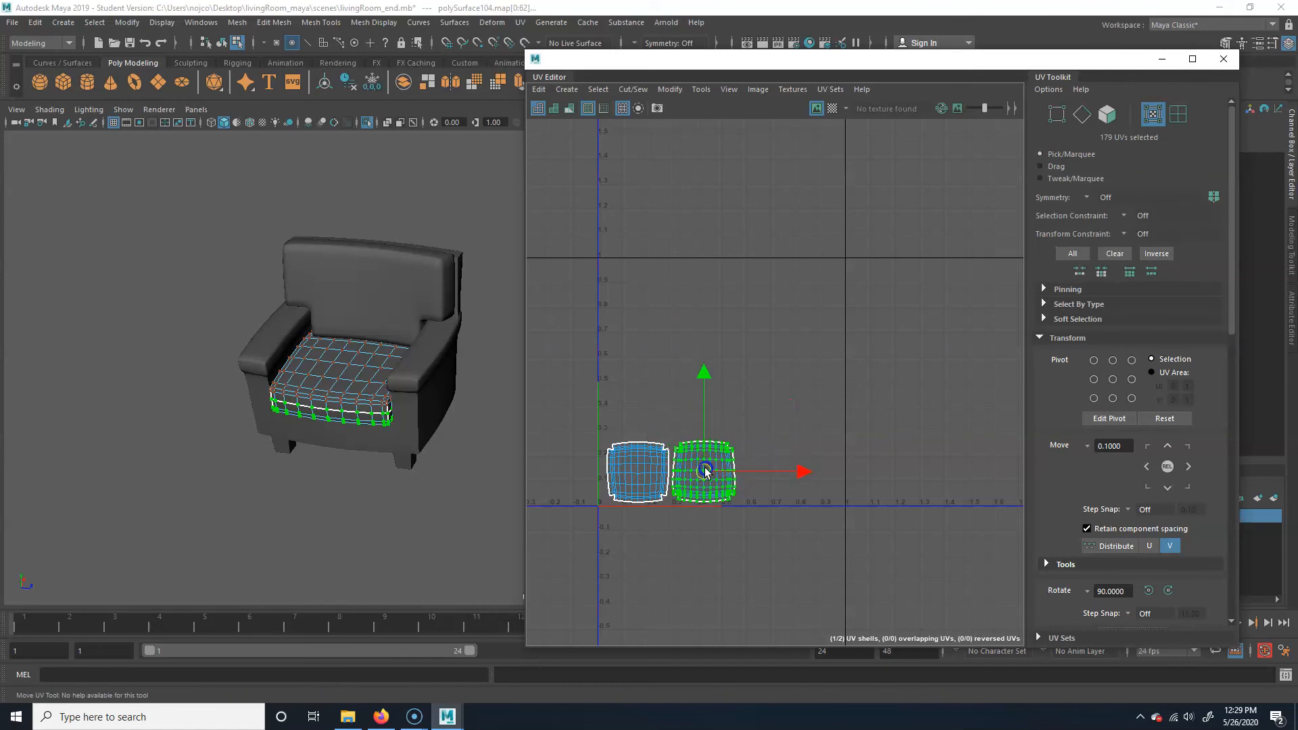
# - Select the four chair legs, shrink all their UVs, and place them in the lower-right corner of the tile
pyautogui.click(411, 462)
pyautogui.keyDown('alt'); pyautogui.moveTo(318, 485); pyautogui.dragTo(326, 392); pyautogui.keyUp('alt')
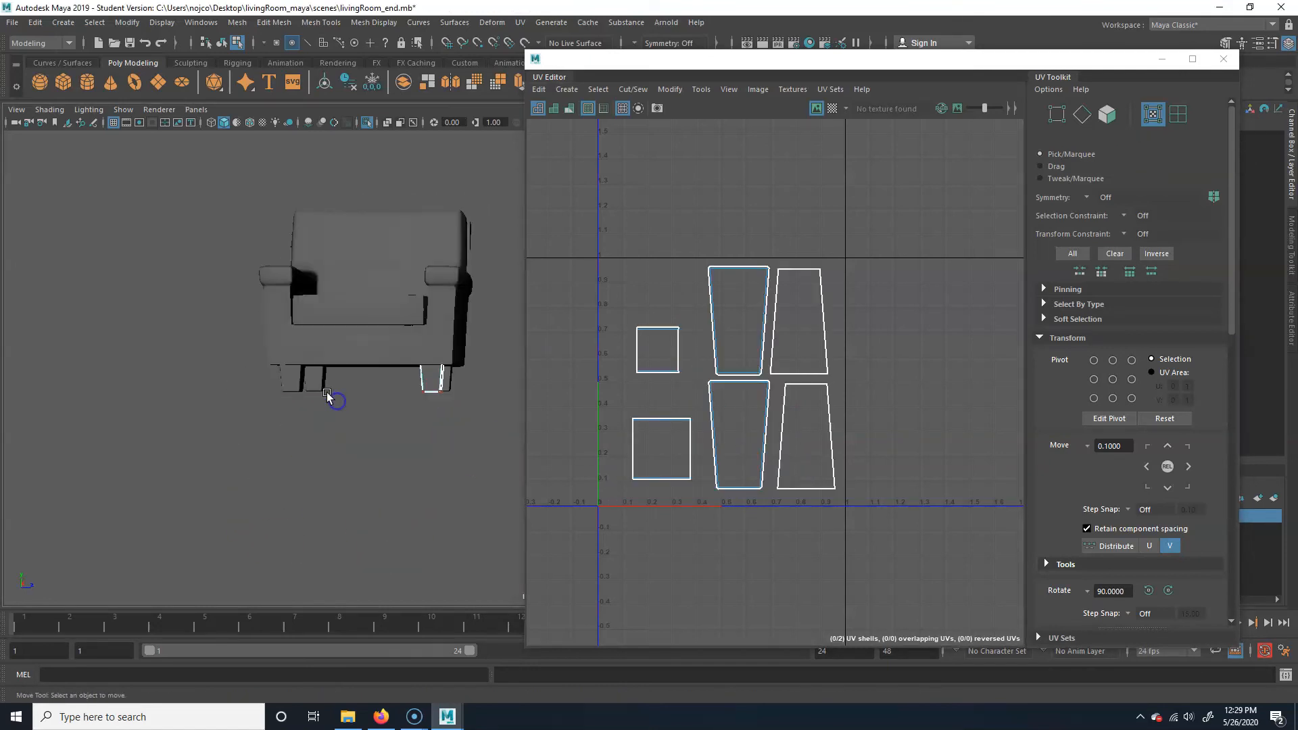
pyautogui.keyDown('alt'); pyautogui.moveTo(469, 426); pyautogui.dragTo(414, 399); pyautogui.keyUp('alt')
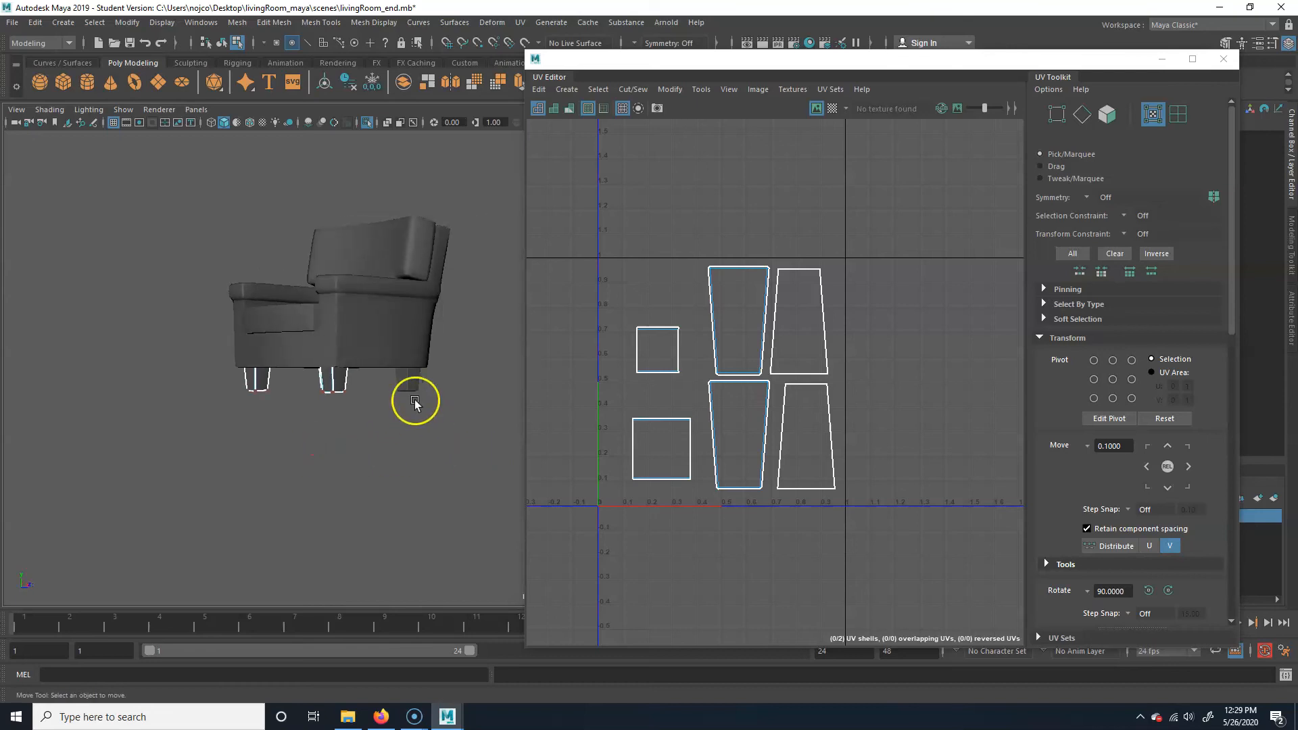
pyautogui.moveTo(559, 540); pyautogui.dragTo(979, 185)
pyautogui.press('r')
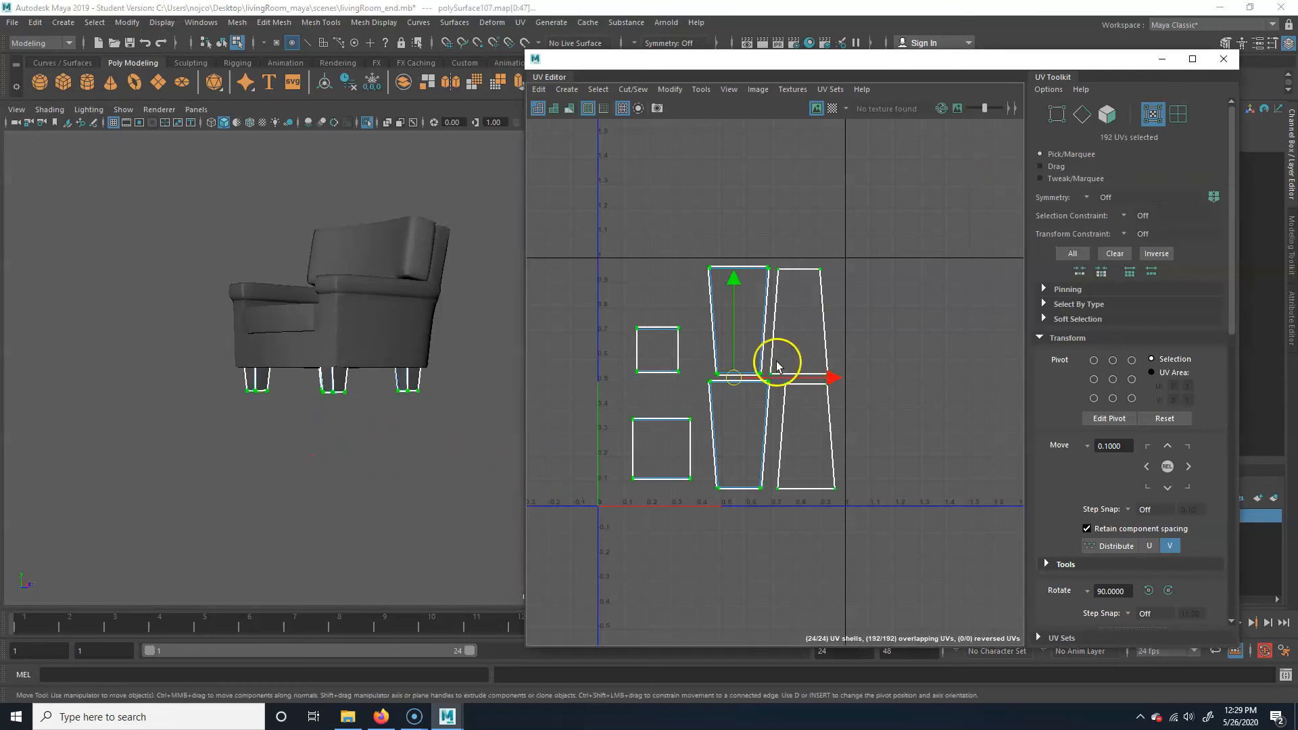
pyautogui.moveTo(733, 376); pyautogui.dragTo(816, 475)
pyautogui.press('w')
pyautogui.click(884, 397)
# - Return to object mode and select every part of the armchair to show the combined UV layout
pyautogui.click(377, 372)
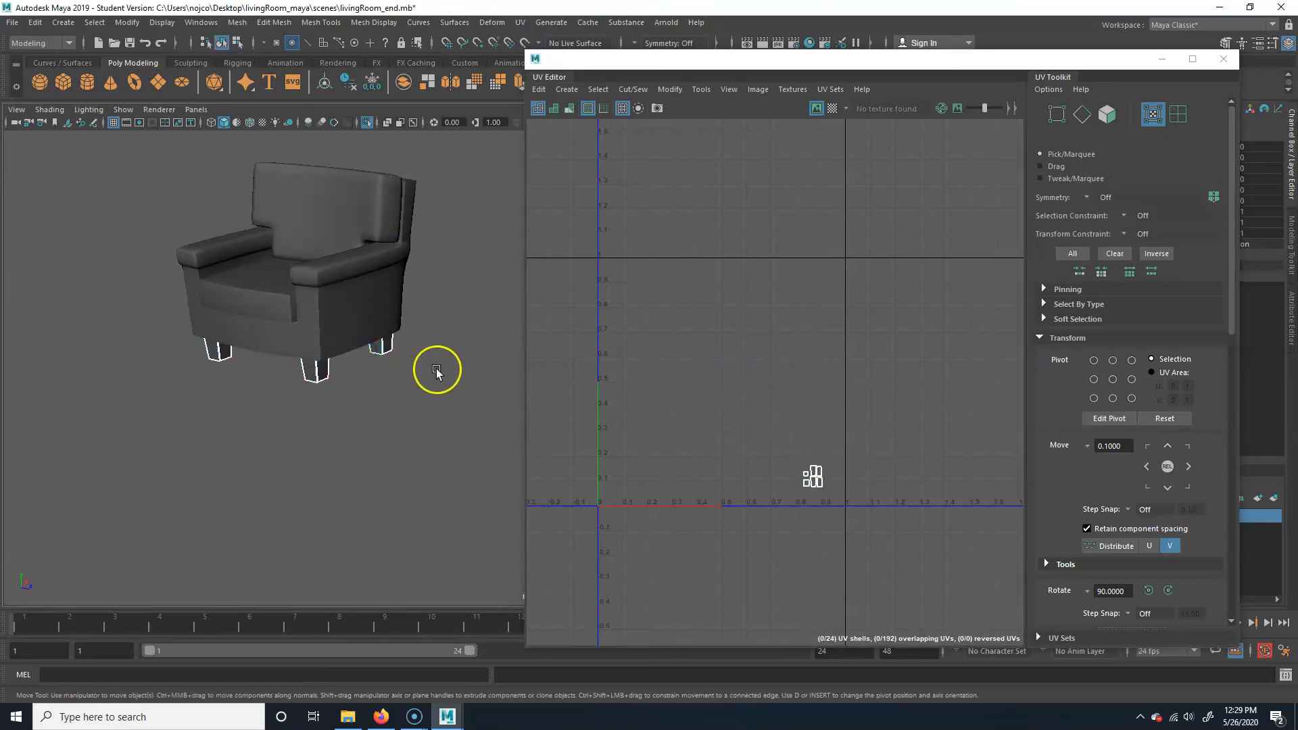
pyautogui.click(426, 429)
pyautogui.keyDown('alt'); pyautogui.moveTo(426, 429); pyautogui.dragTo(345, 435); pyautogui.keyUp('alt')
pyautogui.moveTo(153, 469); pyautogui.dragTo(513, 124)
pyautogui.keyDown('alt'); pyautogui.moveTo(651, 409); pyautogui.dragTo(699, 440, button='middle'); pyautogui.keyUp('alt')
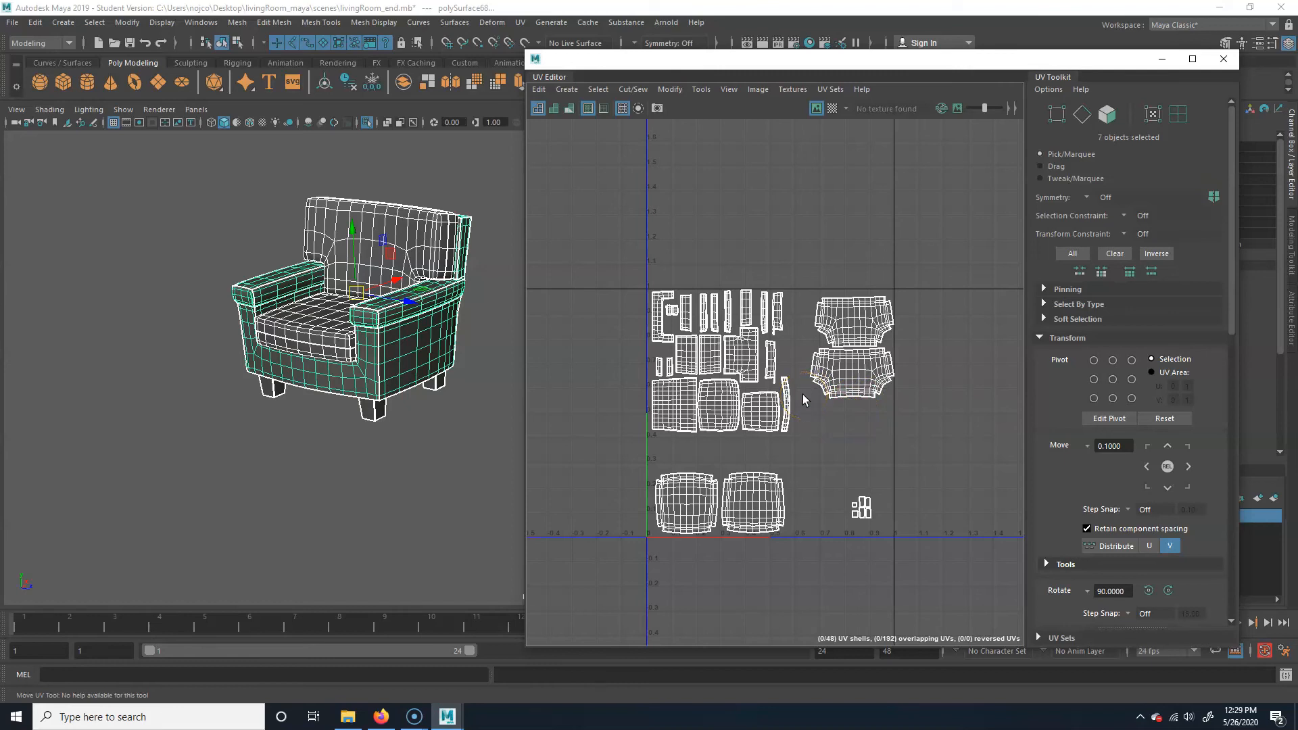
# - Enlarge the frame's UV shells slightly and reposition them in the upper-left part of the tile
pyautogui.moveTo(599, 454); pyautogui.dragTo(643, 408)
pyautogui.moveTo(710, 411); pyautogui.dragTo(774, 411, button='right')
pyautogui.moveTo(623, 225); pyautogui.dragTo(805, 447)
pyautogui.press('r')
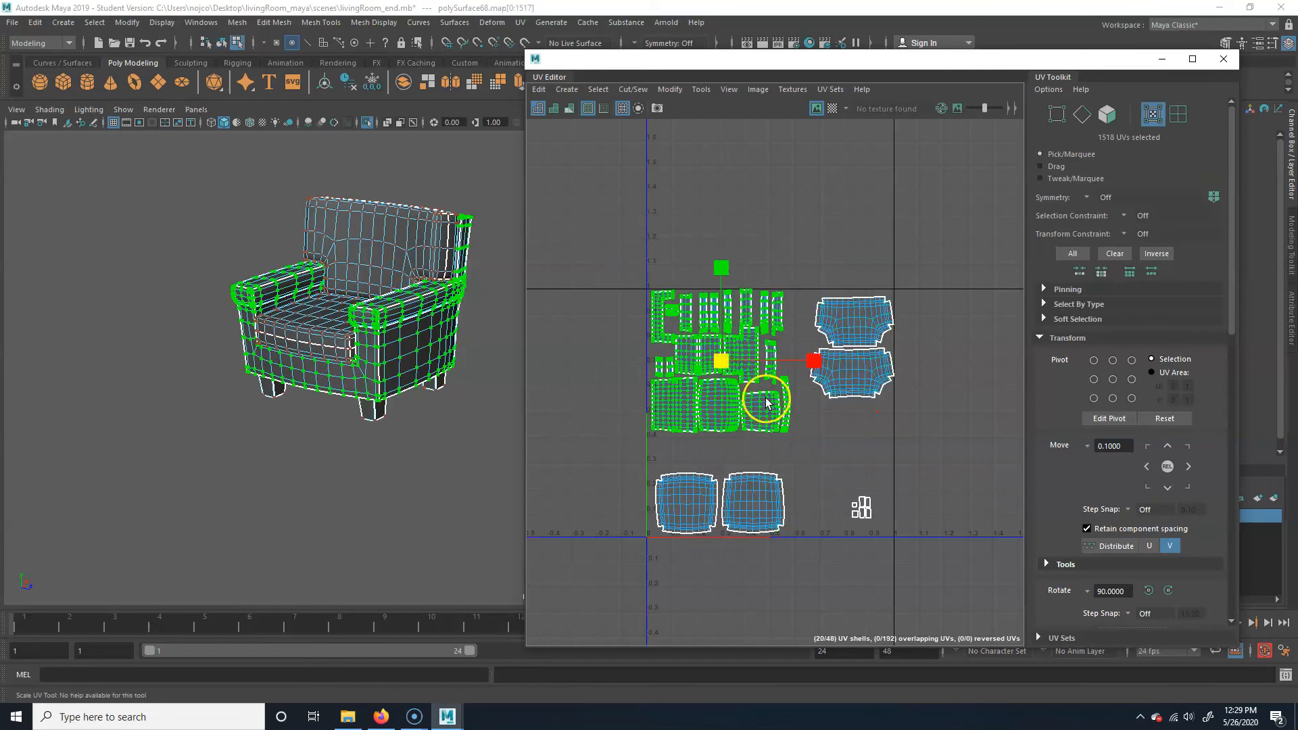
pyautogui.moveTo(724, 363)
pyautogui.mouseDown()
pyautogui.moveTo(742, 361)
pyautogui.moveTo(735, 379)
pyautogui.mouseUp()
pyautogui.press('w')
# - Enlarge the two seat cushion shells to fill the space below the frame shells
pyautogui.moveTo(578, 548); pyautogui.dragTo(814, 465)
pyautogui.press('r')
pyautogui.moveTo(722, 503)
pyautogui.mouseDown()
pyautogui.moveTo(733, 507)
pyautogui.moveTo(729, 494)
pyautogui.mouseUp()
pyautogui.press('w')
pyautogui.scroll(4, 652, 491)
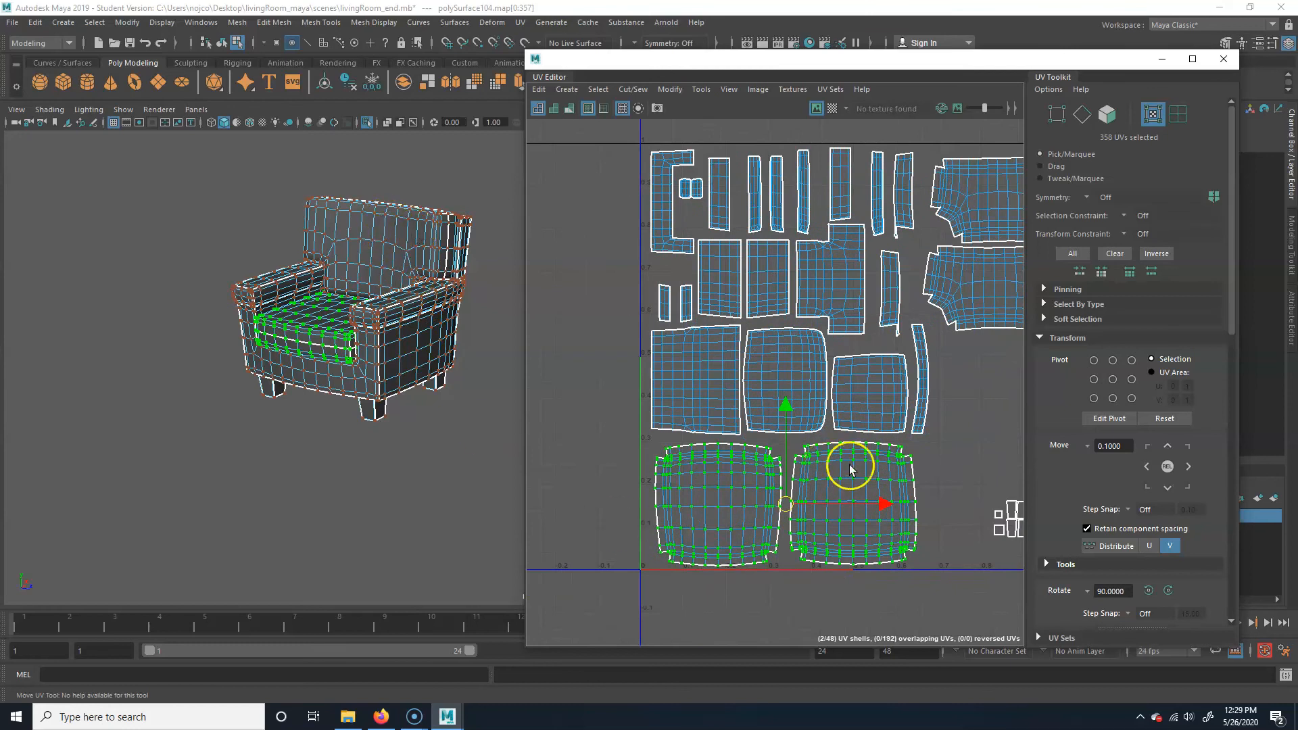
pyautogui.keyDown('alt'); pyautogui.moveTo(849, 460); pyautogui.dragTo(748, 509, button='middle'); pyautogui.keyUp('alt')
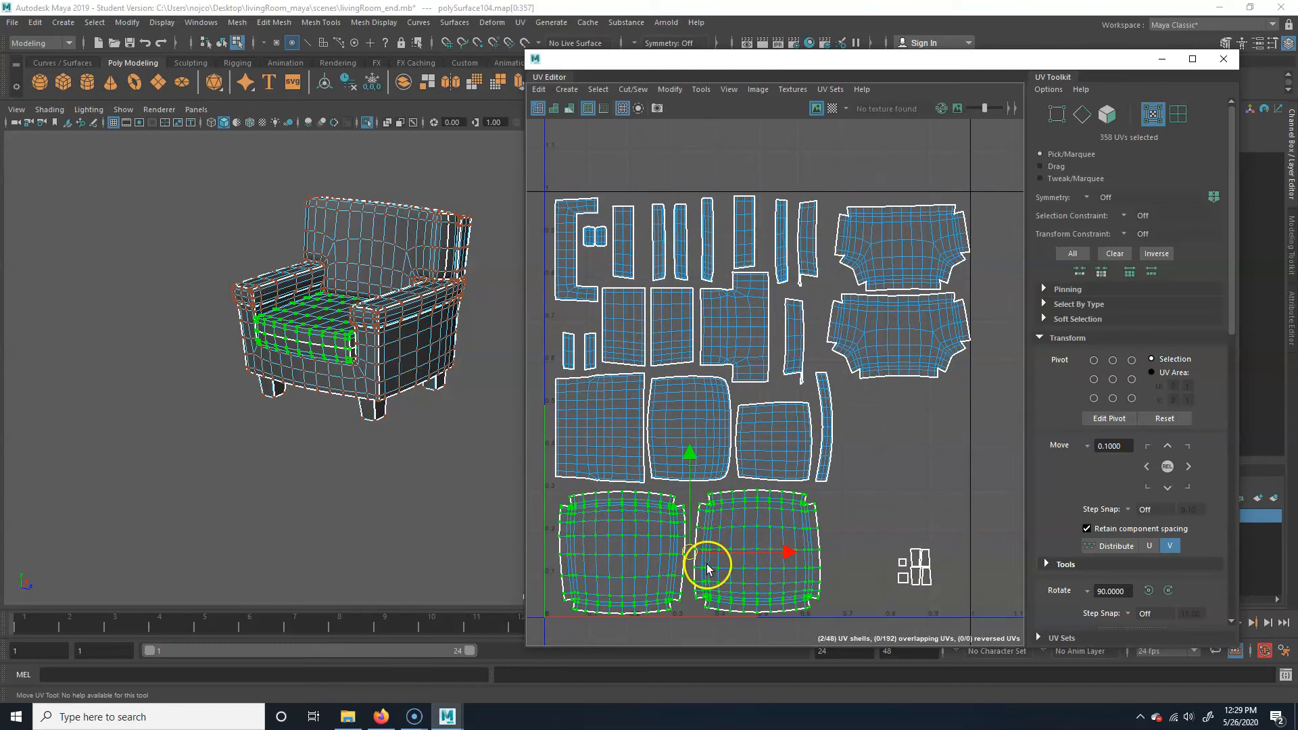
pyautogui.press('r')
pyautogui.moveTo(690, 551); pyautogui.dragTo(681, 555)
pyautogui.press('w')
# - Rotate the two back cushion shells a quarter turn and stack them one above the other without overlap
pyautogui.keyDown('alt'); pyautogui.moveTo(918, 429); pyautogui.dragTo(765, 487, button='middle'); pyautogui.keyUp('alt')
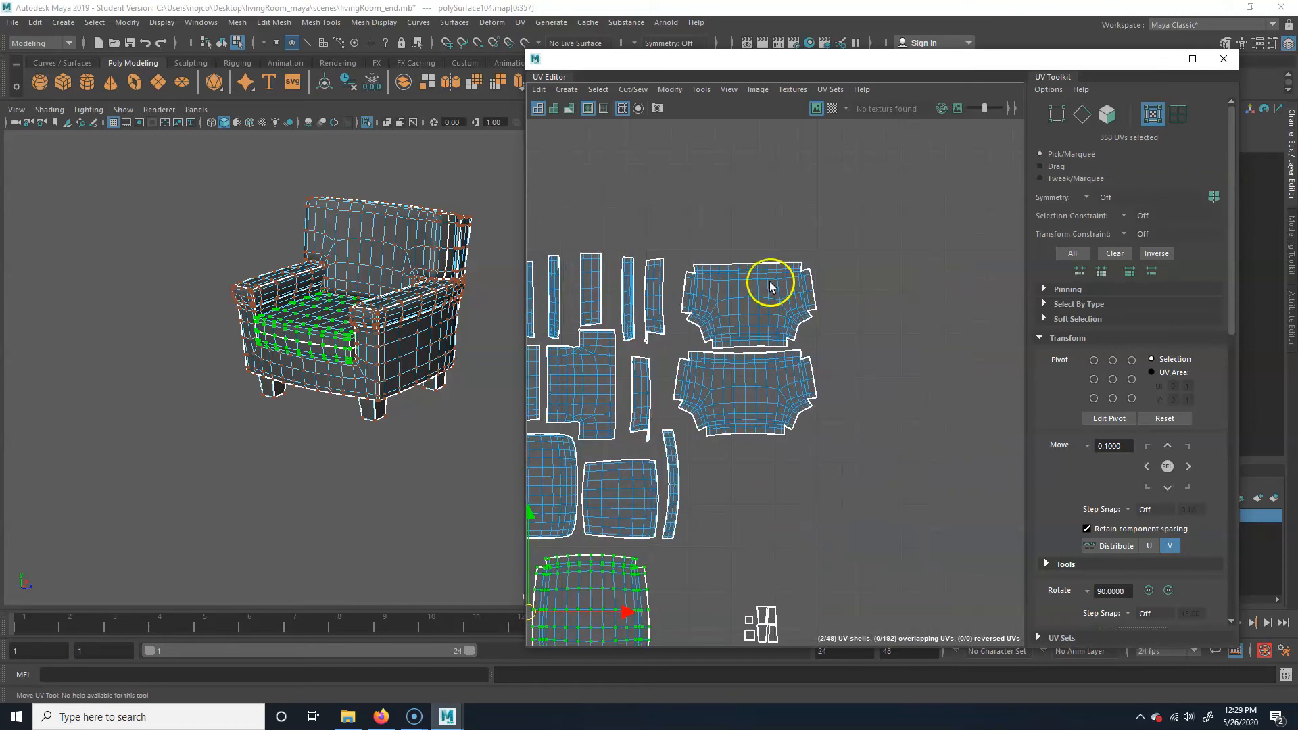
pyautogui.press('w')
pyautogui.doubleClick(747, 412)
pyautogui.keyDown('shift'); pyautogui.doubleClick(786, 300); pyautogui.keyUp('shift')
pyautogui.press('e')
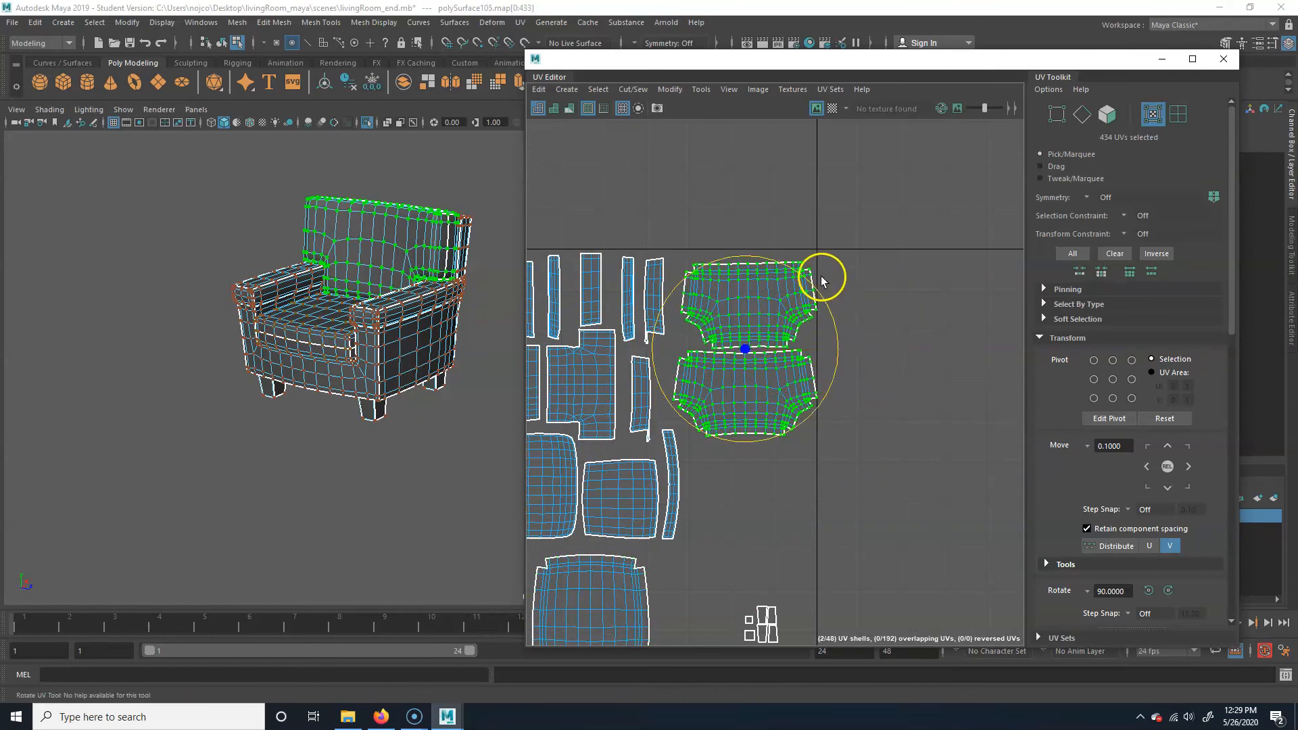
pyautogui.moveTo(820, 289); pyautogui.dragTo(864, 423)
pyautogui.hotkey('ctrl', 'z')
pyautogui.press('j')
pyautogui.press('w')
pyautogui.moveTo(746, 349); pyautogui.dragTo(738, 479)
pyautogui.click(819, 336)
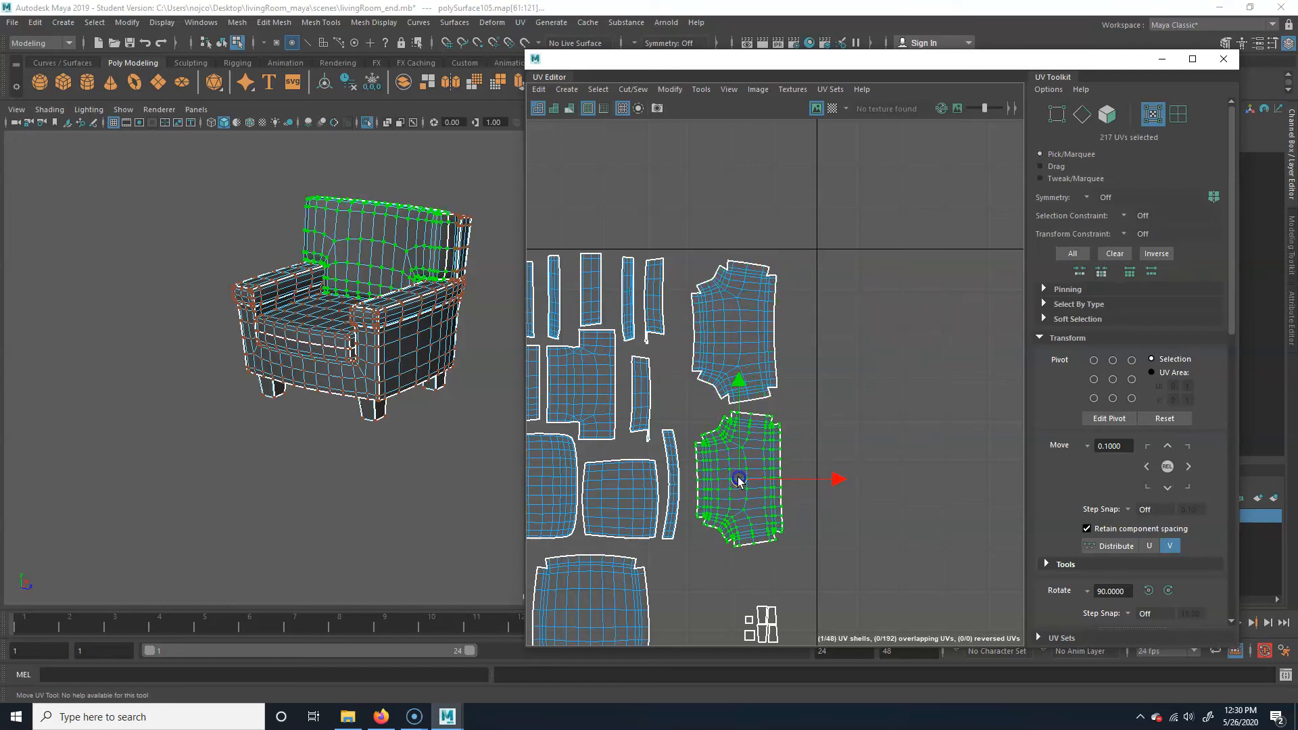
# - Move the two back cushion shells against the tile's right edge and align them with each other
pyautogui.moveTo(857, 202); pyautogui.dragTo(687, 550)
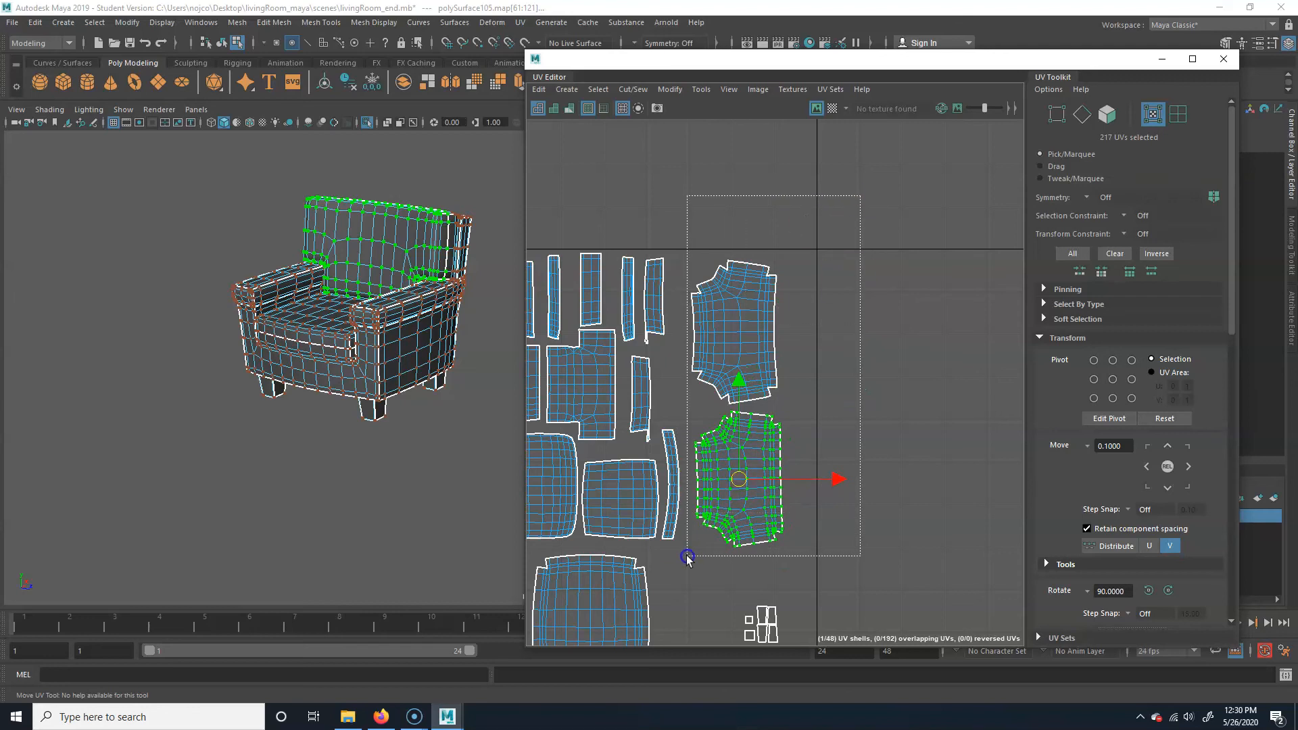
pyautogui.moveTo(833, 407); pyautogui.dragTo(866, 405)
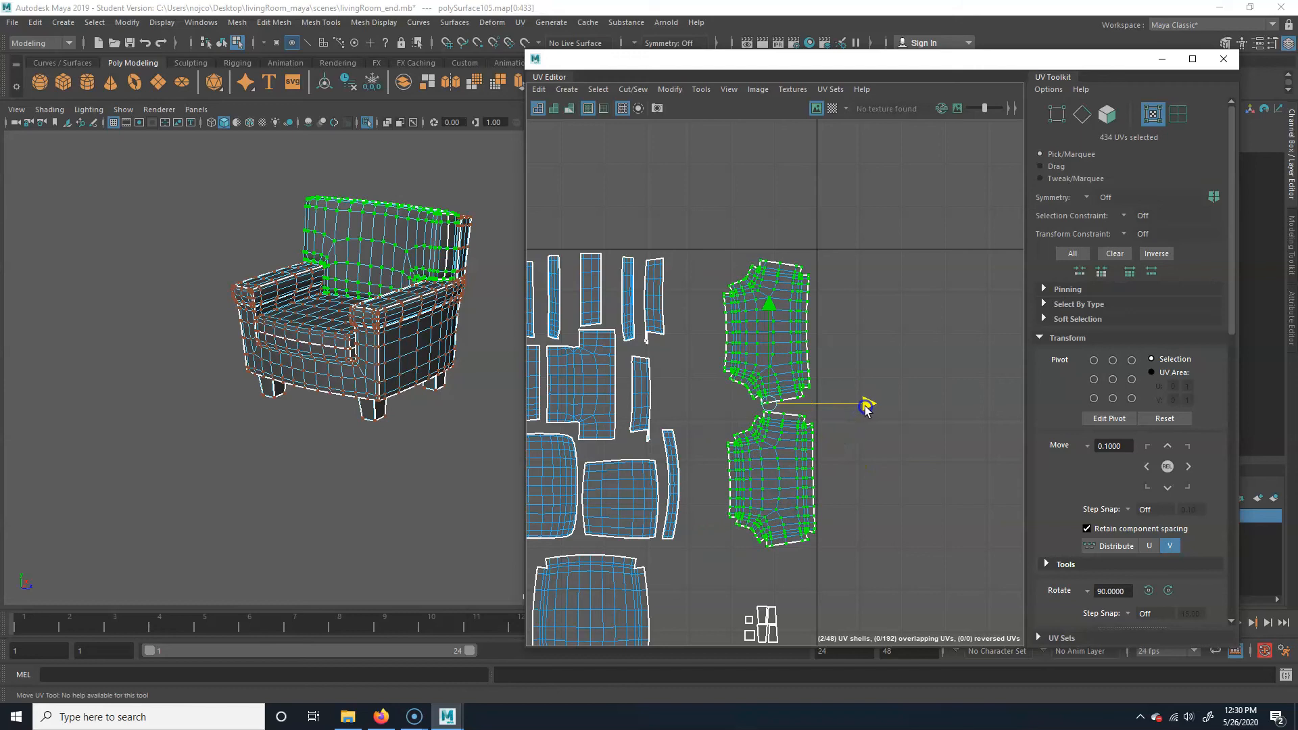
pyautogui.moveTo(703, 572); pyautogui.dragTo(910, 410)
pyautogui.moveTo(865, 329); pyautogui.dragTo(870, 330)
# - Scale the frame's UV shells up slightly within the upper-left part of the tile
pyautogui.keyDown('alt'); pyautogui.moveTo(980, 511); pyautogui.dragTo(699, 513, button='right'); pyautogui.keyUp('alt')
pyautogui.keyDown('alt'); pyautogui.moveTo(698, 513); pyautogui.dragTo(704, 413, button='middle'); pyautogui.keyUp('alt')
pyautogui.keyDown('alt'); pyautogui.moveTo(757, 476); pyautogui.dragTo(751, 517, button='middle'); pyautogui.keyUp('alt')
pyautogui.moveTo(624, 267); pyautogui.dragTo(848, 466)
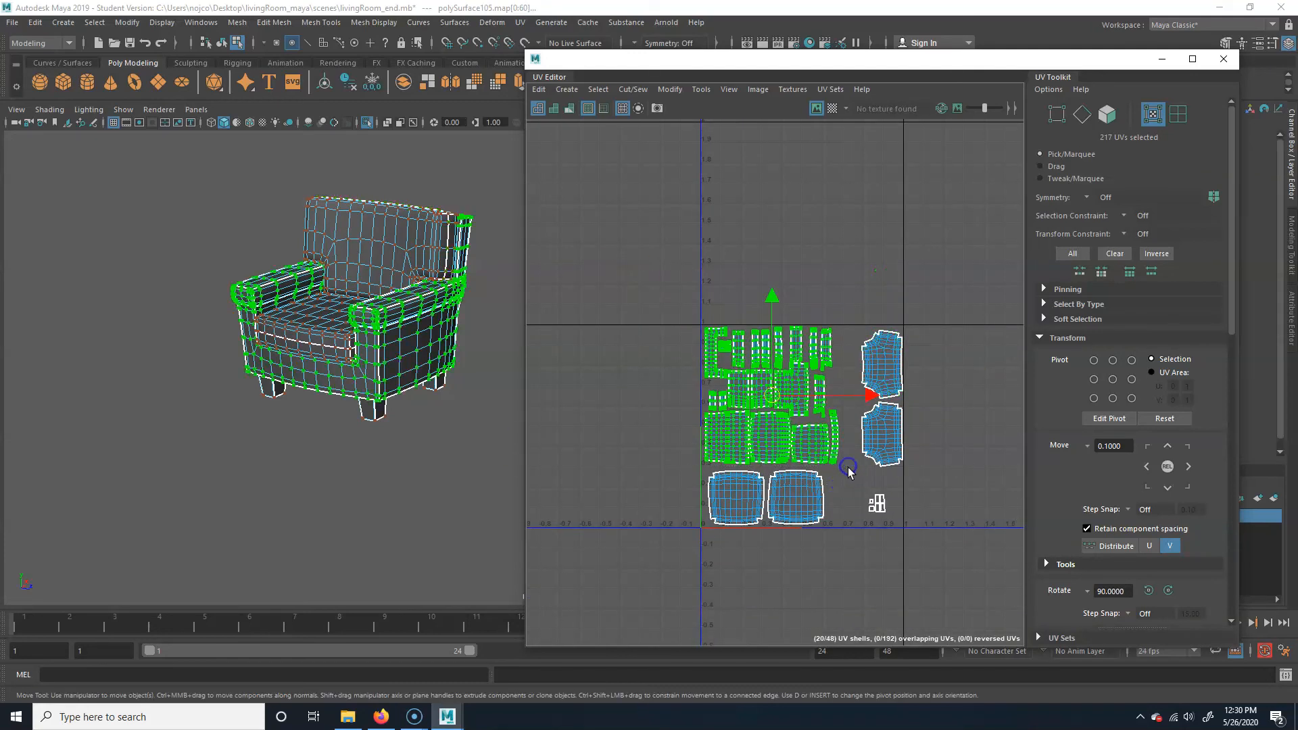
pyautogui.press('r')
pyautogui.moveTo(772, 395); pyautogui.dragTo(778, 395)
pyautogui.press('w')
# - Try moving one leg's lower side shell out of the overlapping stack, then undo the move
pyautogui.click(959, 512)
pyautogui.keyDown('alt'); pyautogui.moveTo(614, 443); pyautogui.dragTo(938, 515, button='right'); pyautogui.keyUp('alt')
pyautogui.keyDown('alt'); pyautogui.moveTo(938, 515); pyautogui.dragTo(625, 451, button='middle'); pyautogui.keyUp('alt')
pyautogui.keyDown('alt'); pyautogui.moveTo(845, 549); pyautogui.dragTo(872, 582, button='right'); pyautogui.keyUp('alt')
pyautogui.keyDown('alt'); pyautogui.moveTo(871, 581); pyautogui.dragTo(738, 492, button='middle'); pyautogui.keyUp('alt')
pyautogui.keyDown('alt'); pyautogui.moveTo(738, 493); pyautogui.dragTo(757, 500, button='right'); pyautogui.keyUp('alt')
pyautogui.keyDown('alt'); pyautogui.moveTo(757, 500); pyautogui.dragTo(658, 481, button='middle'); pyautogui.keyUp('alt')
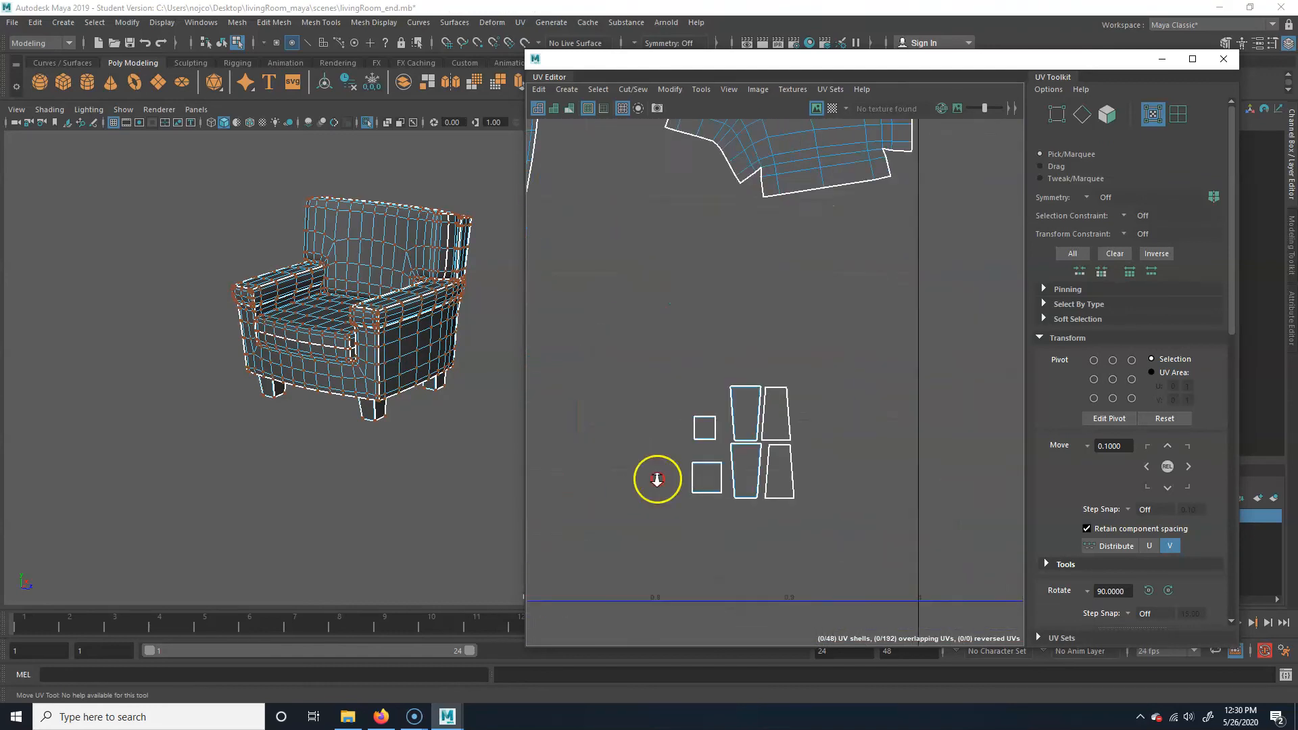
pyautogui.keyDown('alt'); pyautogui.moveTo(658, 480); pyautogui.dragTo(710, 493, button='right'); pyautogui.keyUp('alt')
pyautogui.keyDown('alt'); pyautogui.moveTo(710, 493); pyautogui.dragTo(704, 480, button='middle'); pyautogui.keyUp('alt')
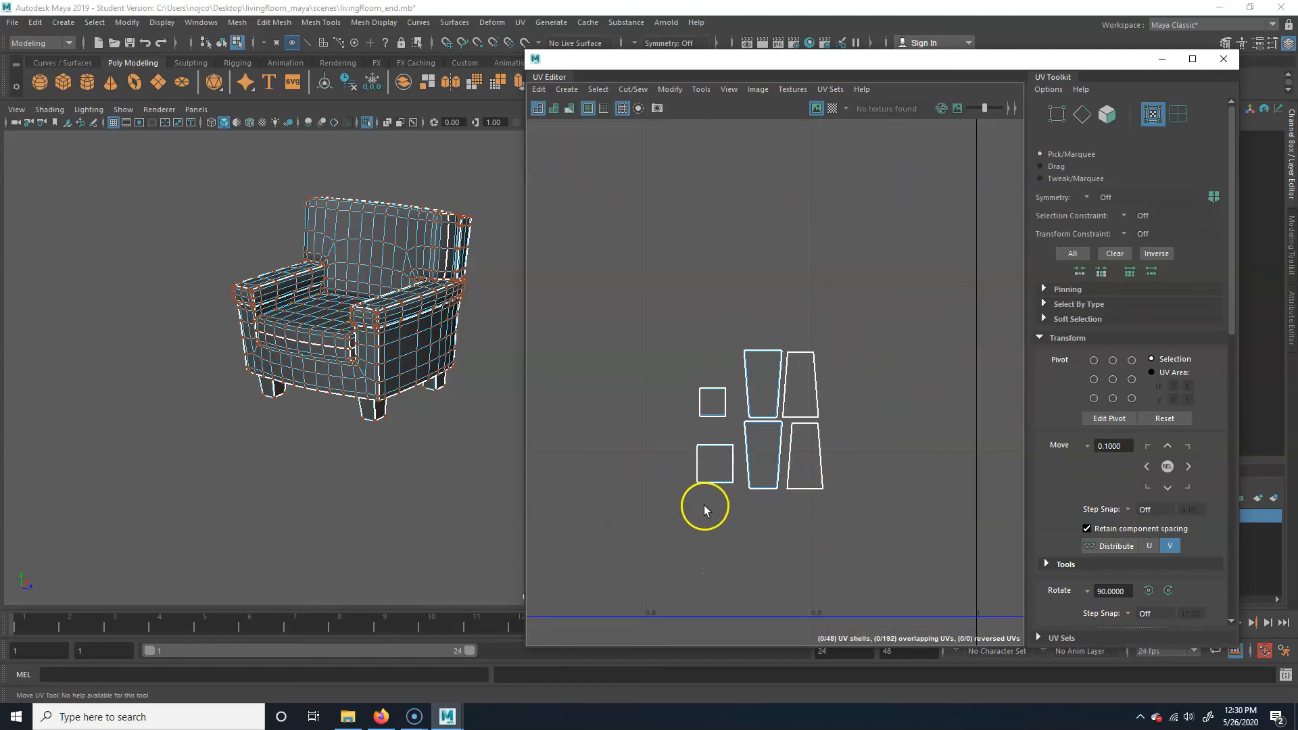
pyautogui.click(749, 496)
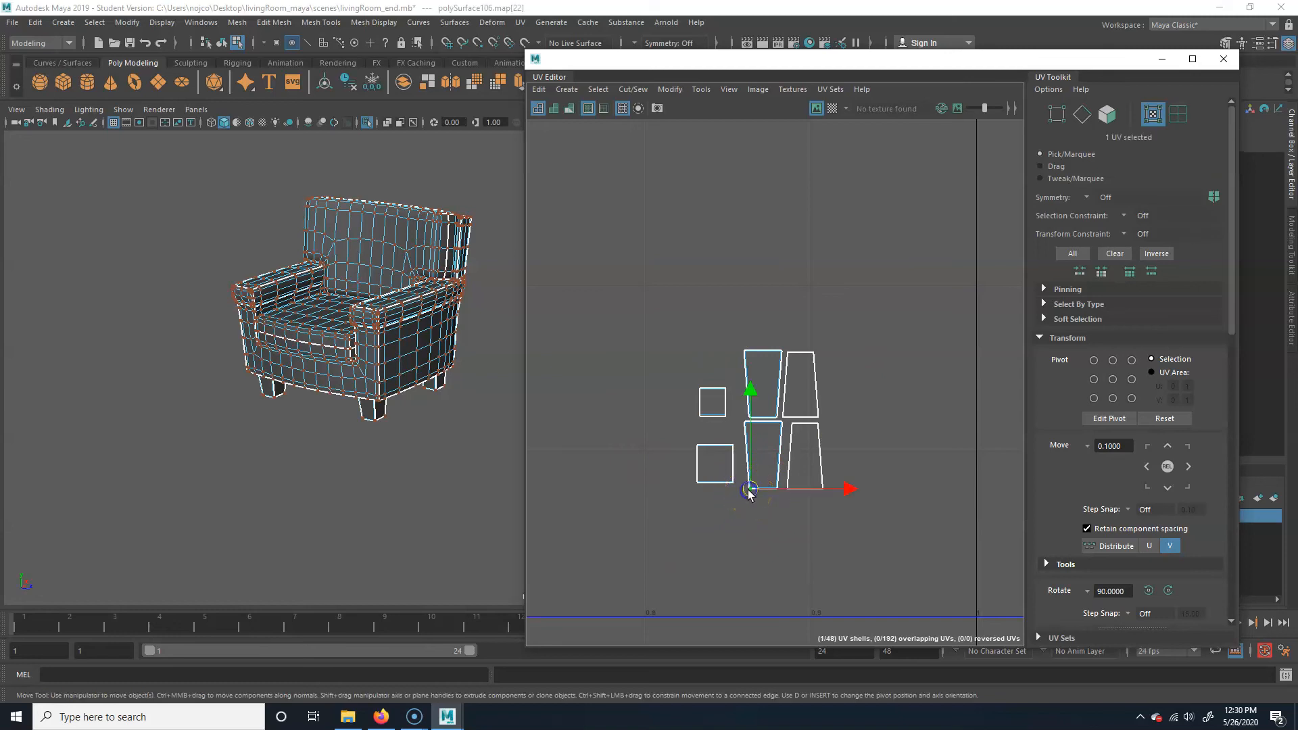
pyautogui.moveTo(750, 449); pyautogui.dragTo(917, 477)
pyautogui.hotkey('ctrl', 'z')
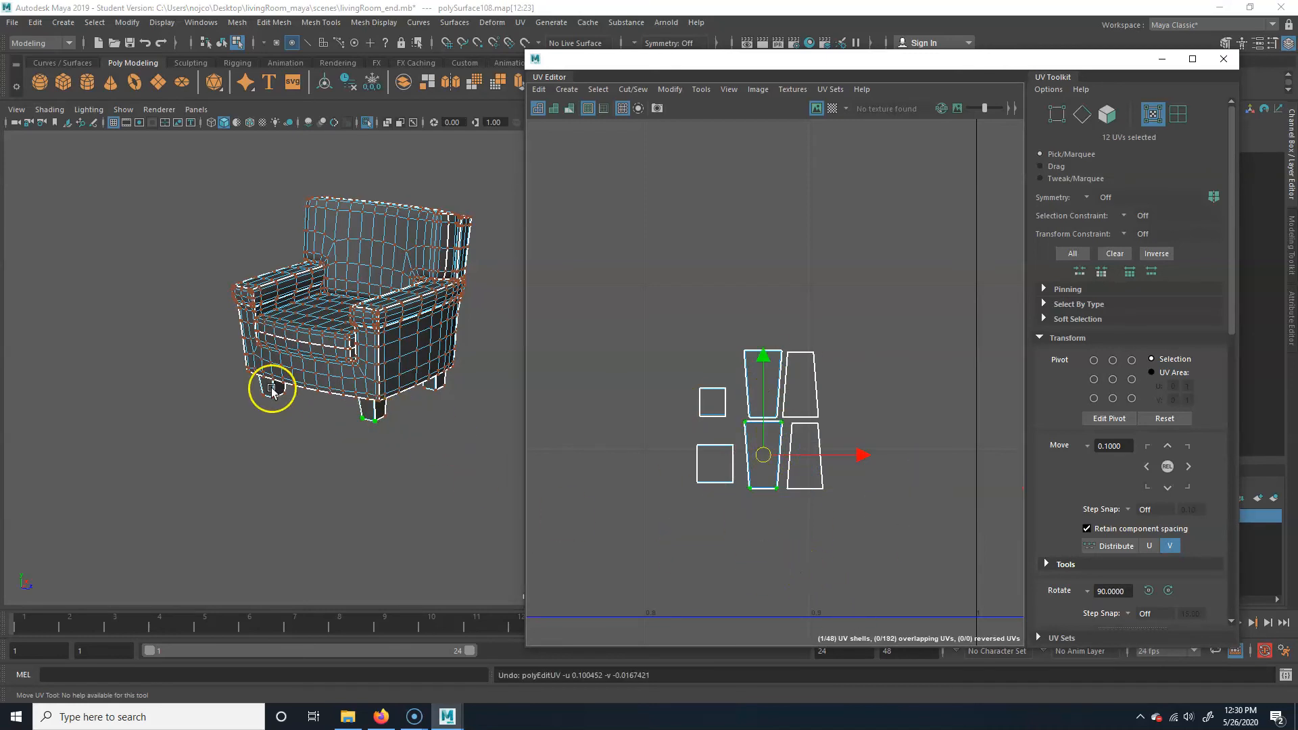
# - Pull one leg shell aside to check which legs share the overlapping UVs, then undo the changes
pyautogui.keyDown('alt'); pyautogui.moveTo(386, 452); pyautogui.dragTo(334, 392); pyautogui.keyUp('alt')
pyautogui.keyDown('alt'); pyautogui.moveTo(334, 392); pyautogui.dragTo(439, 375, button='middle'); pyautogui.keyUp('alt')
pyautogui.moveTo(761, 455); pyautogui.dragTo(918, 480)
pyautogui.click(766, 492)
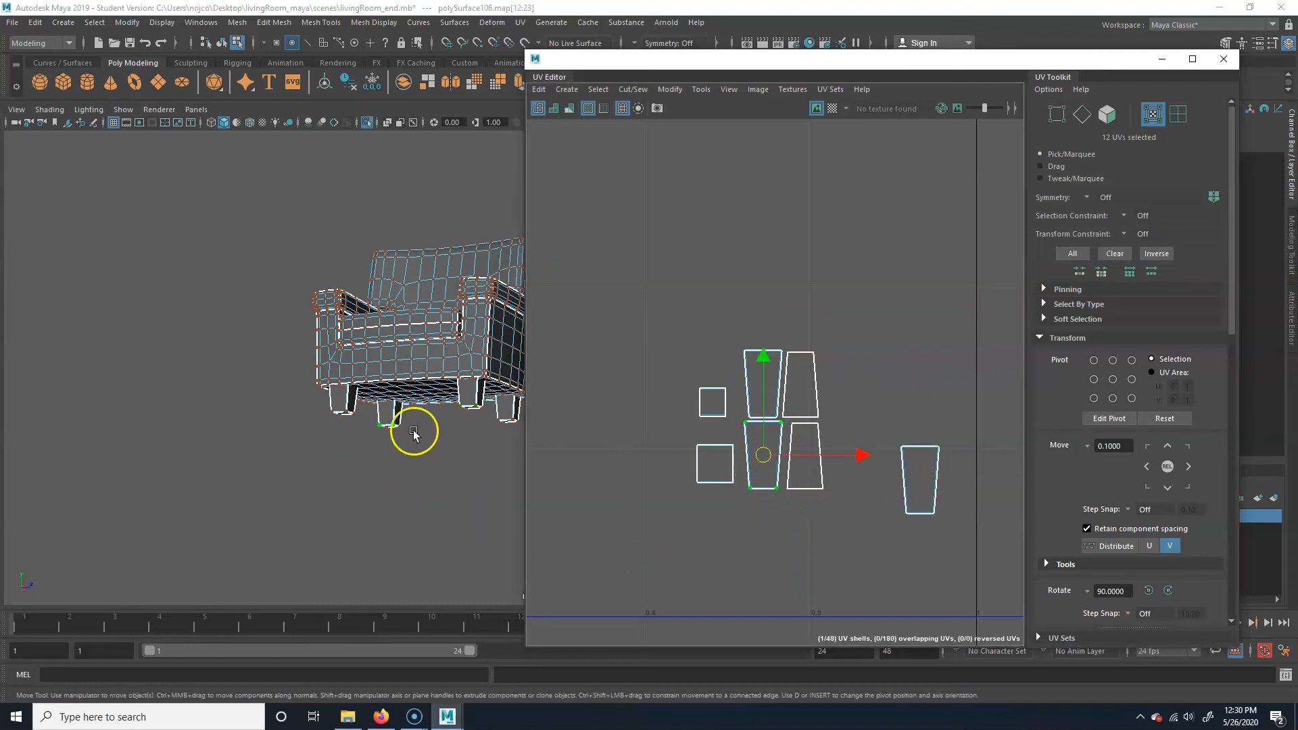
pyautogui.hotkey('ctrl', 'z')
pyautogui.hotkey('ctrl', 'z')
pyautogui.hotkey('ctrl', 'z')
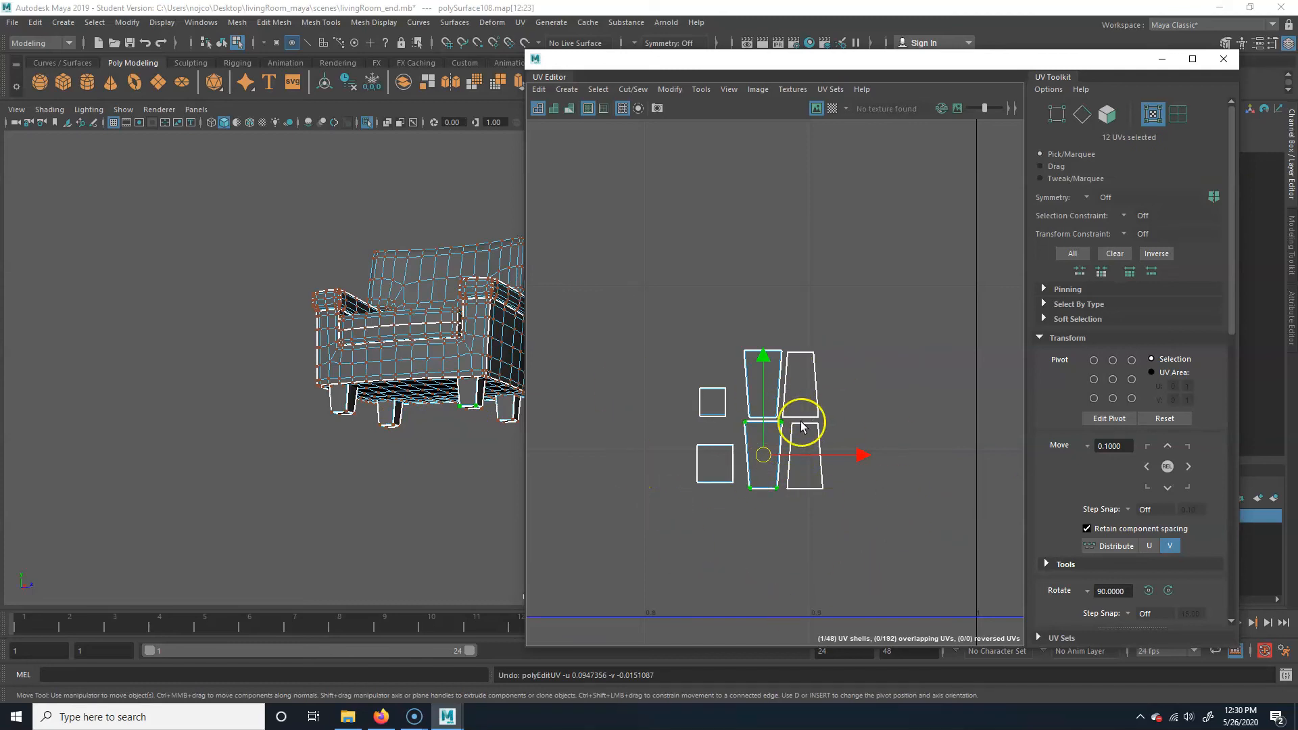
# - Stack the lower pair of trapezoid leg shells onto the matching upper pair for all four legs
pyautogui.keyDown('alt'); pyautogui.moveTo(590, 480); pyautogui.dragTo(895, 521, button='right'); pyautogui.keyUp('alt')
pyautogui.keyDown('alt'); pyautogui.moveTo(854, 511); pyautogui.dragTo(615, 552, button='middle'); pyautogui.keyUp('alt')
pyautogui.moveTo(660, 560); pyautogui.dragTo(752, 397)
pyautogui.moveTo(706, 468); pyautogui.dragTo(706, 326)
pyautogui.moveTo(703, 577); pyautogui.dragTo(911, 404)
pyautogui.moveTo(798, 464); pyautogui.dragTo(784, 326)
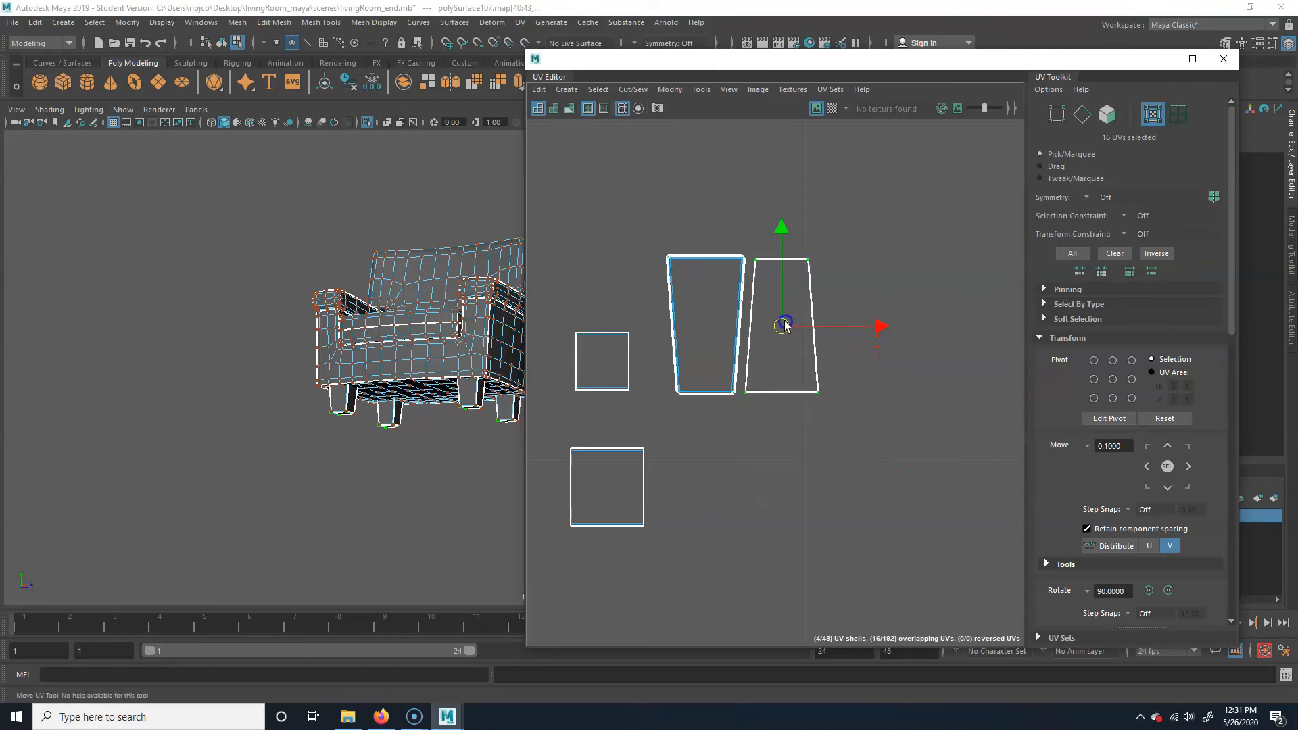
# - Center the legs' small square shells on the larger squares and move both beneath the right-hand trapezoid shells
pyautogui.keyDown('alt'); pyautogui.moveTo(572, 507); pyautogui.dragTo(663, 525, button='middle'); pyautogui.keyUp('alt')
pyautogui.moveTo(619, 442); pyautogui.dragTo(731, 308)
pyautogui.moveTo(696, 376); pyautogui.dragTo(697, 506)
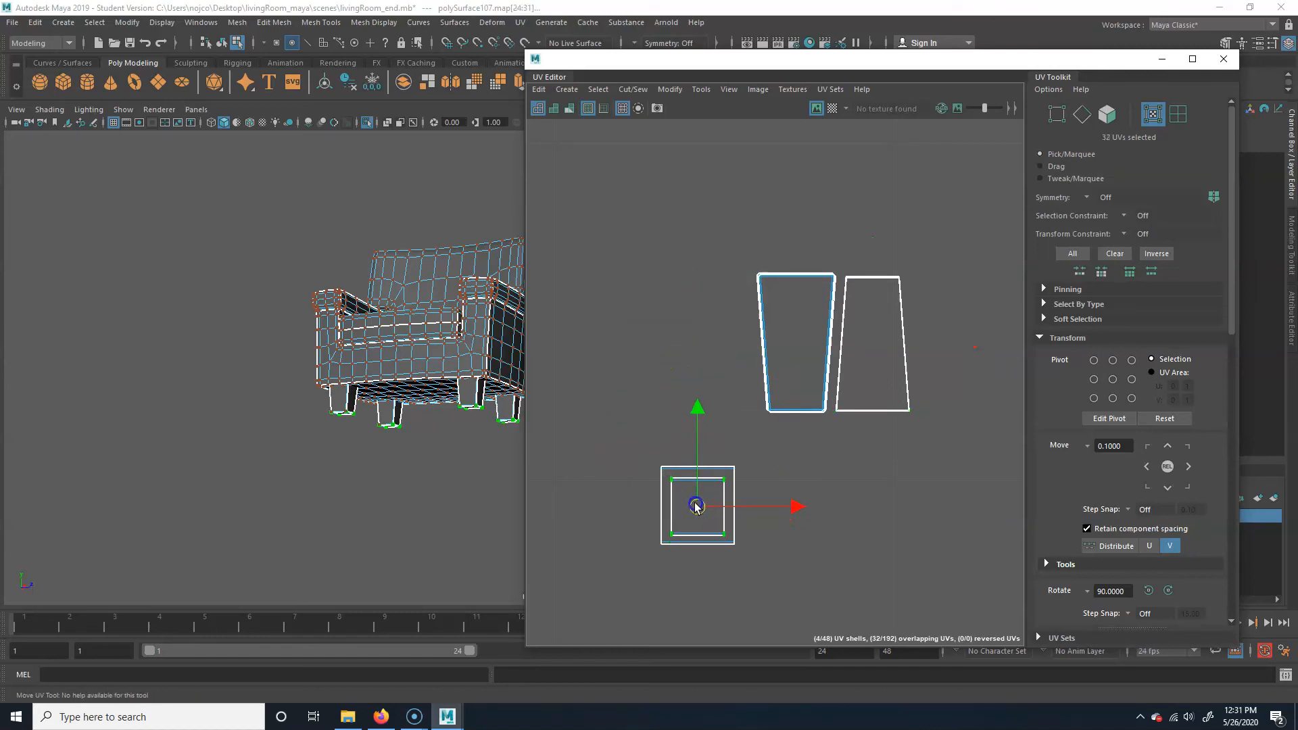
pyautogui.keyDown('alt'); pyautogui.moveTo(699, 558); pyautogui.dragTo(684, 556, button='middle'); pyautogui.keyUp('alt')
pyautogui.moveTo(617, 576); pyautogui.dragTo(750, 436)
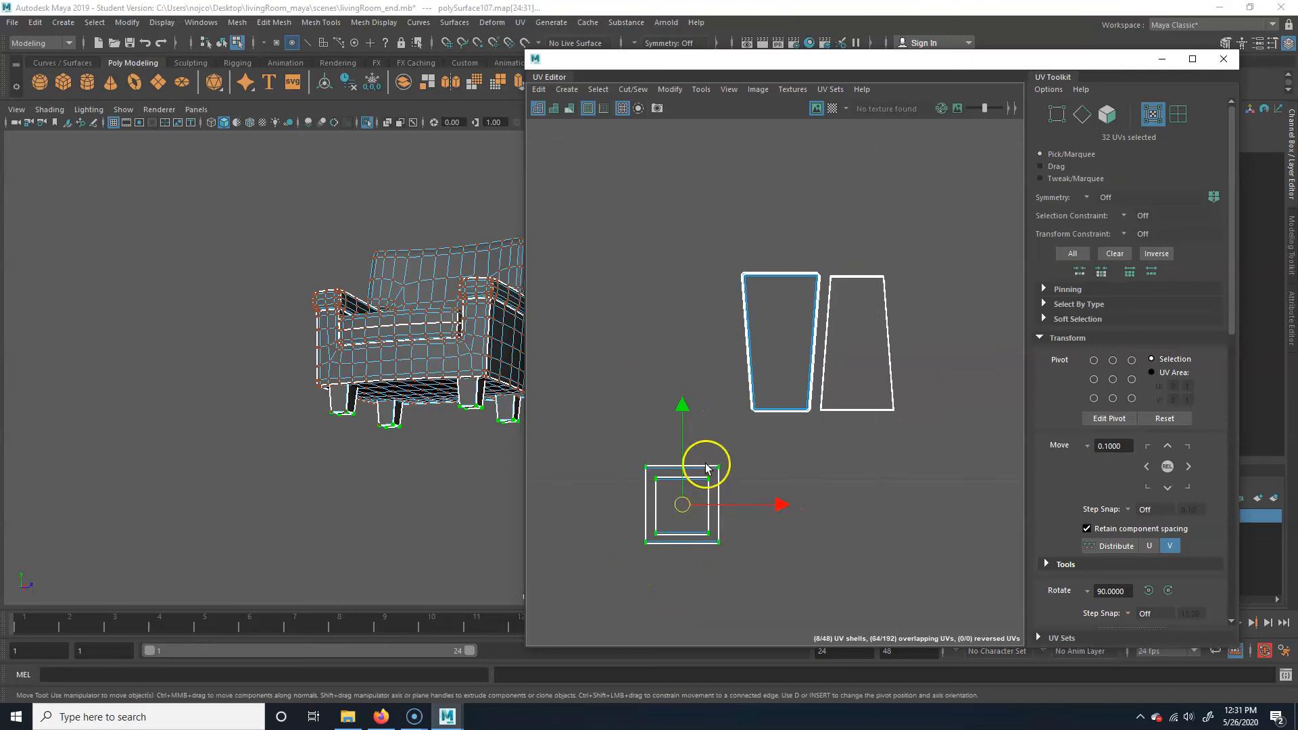
pyautogui.moveTo(695, 504); pyautogui.dragTo(872, 456)
pyautogui.scroll(-5, 875, 489)
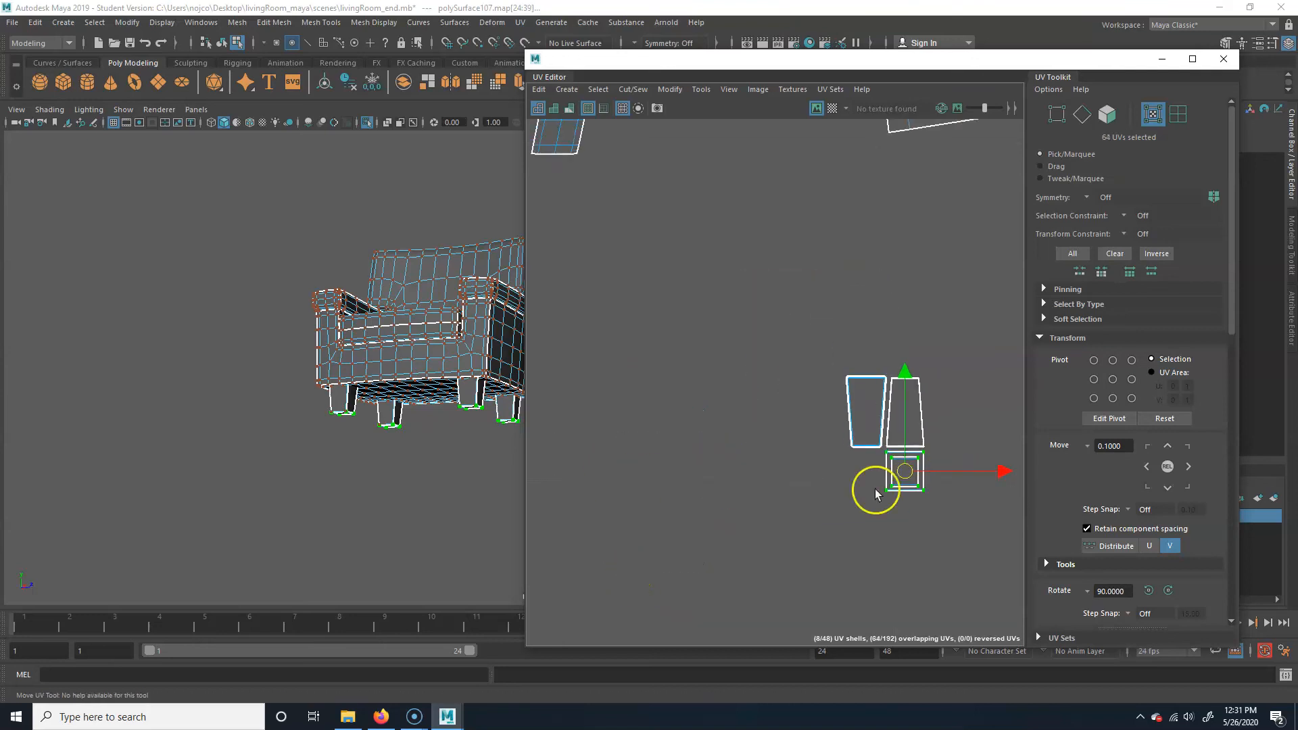
pyautogui.scroll(-3, 858, 473)
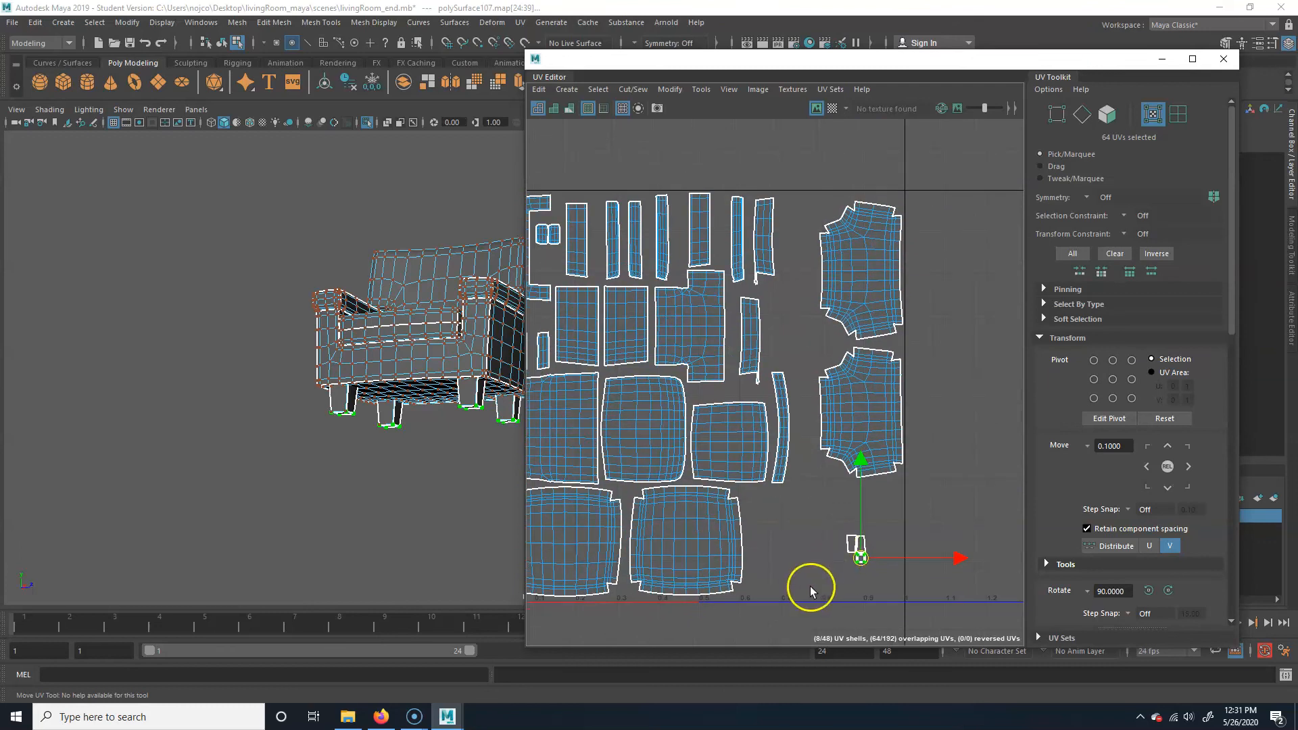
# - Select all of the stacked chair leg shells in the lower-right part of the tile
pyautogui.keyDown('alt'); pyautogui.moveTo(745, 535); pyautogui.dragTo(899, 504, button='middle'); pyautogui.keyUp('alt')
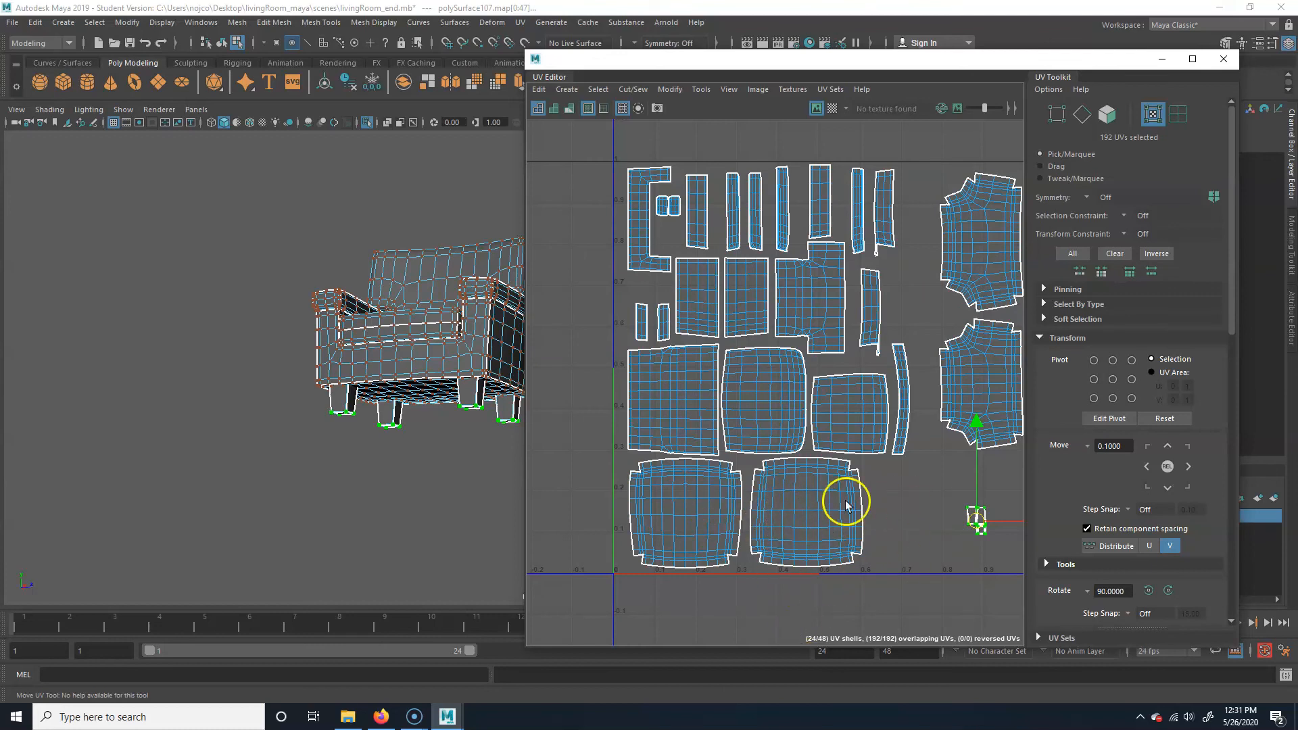
pyautogui.keyDown('alt'); pyautogui.moveTo(837, 555); pyautogui.dragTo(694, 553, button='middle'); pyautogui.keyUp('alt')
pyautogui.moveTo(805, 573); pyautogui.dragTo(928, 487)
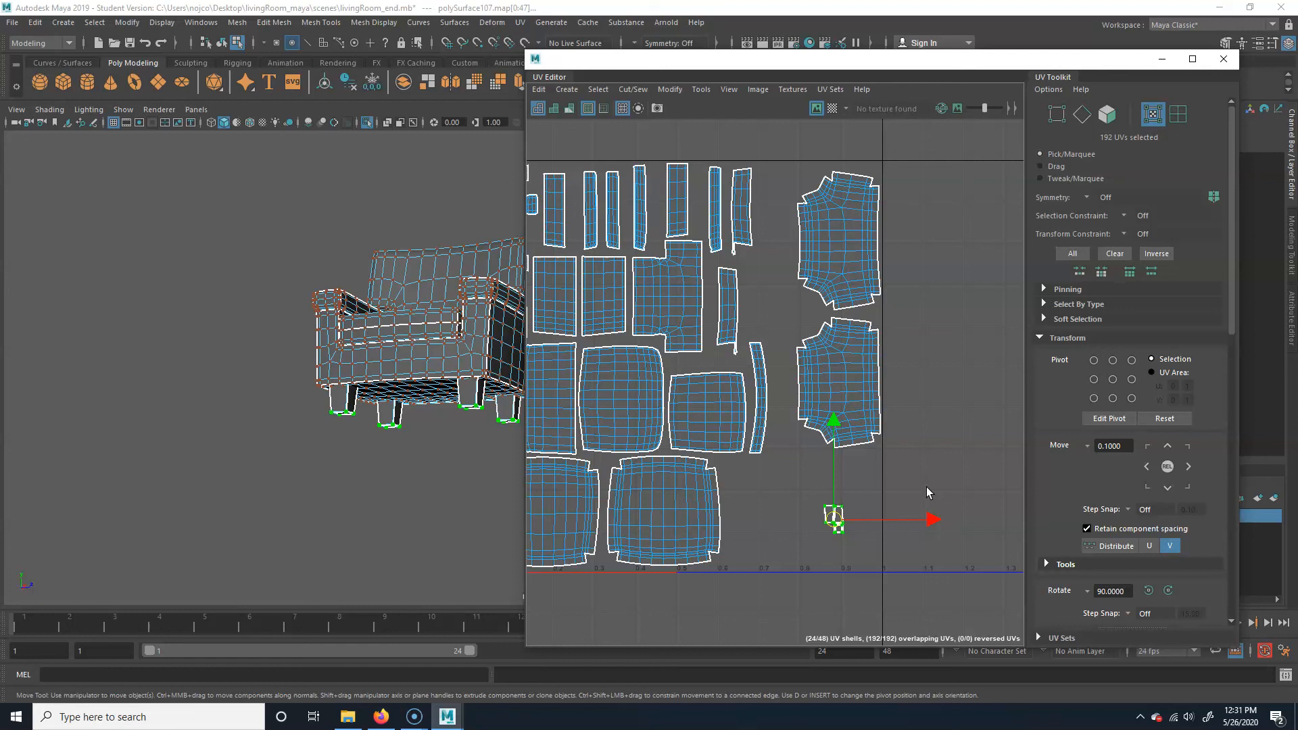
# - Display the checker map on the UV layout and the armchair to compare the texture density of its parts
pyautogui.keyDown('alt'); pyautogui.moveTo(705, 380); pyautogui.dragTo(857, 402, button='middle'); pyautogui.keyUp('alt')
pyautogui.keyDown('alt'); pyautogui.moveTo(946, 267); pyautogui.dragTo(891, 289, button='middle'); pyautogui.keyUp('alt')
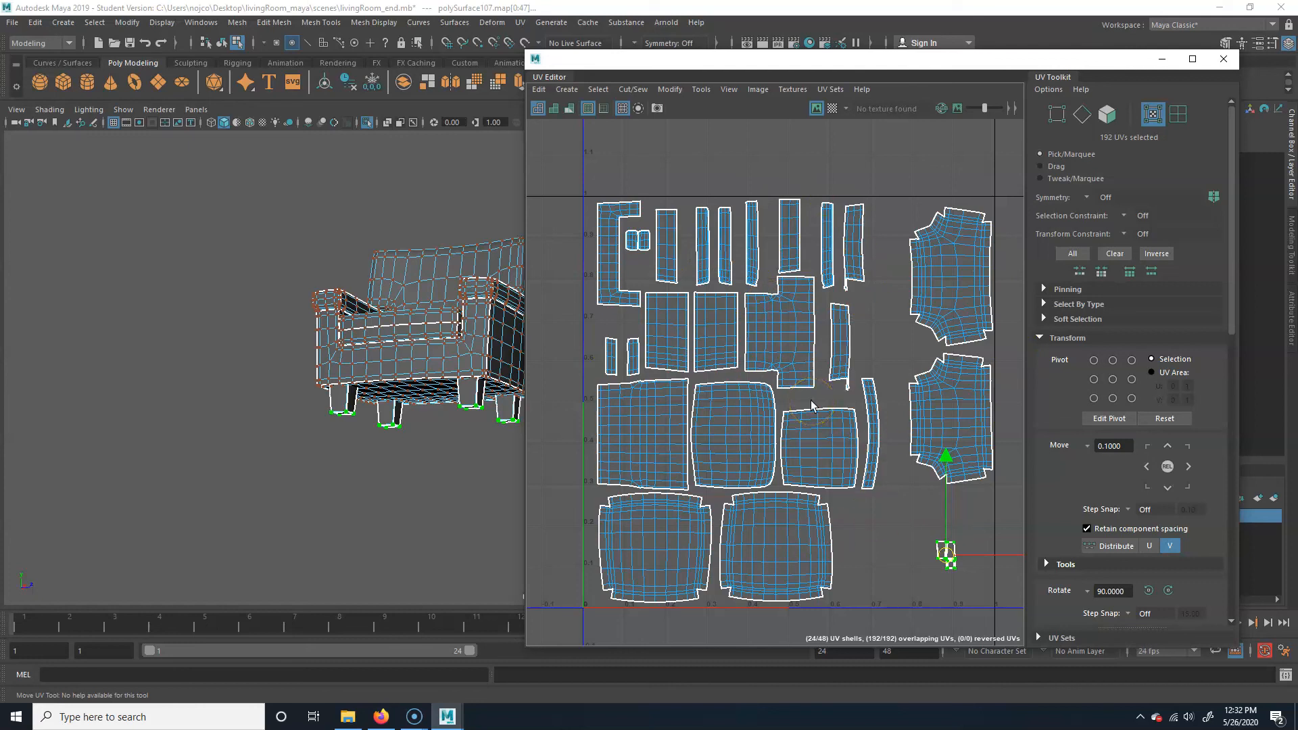
pyautogui.moveTo(811, 462)
pyautogui.keyDown('alt'); pyautogui.mouseDown(button='middle')
pyautogui.moveTo(696, 429)
pyautogui.moveTo(795, 461)
pyautogui.mouseUp(button='middle'); pyautogui.keyUp('alt')
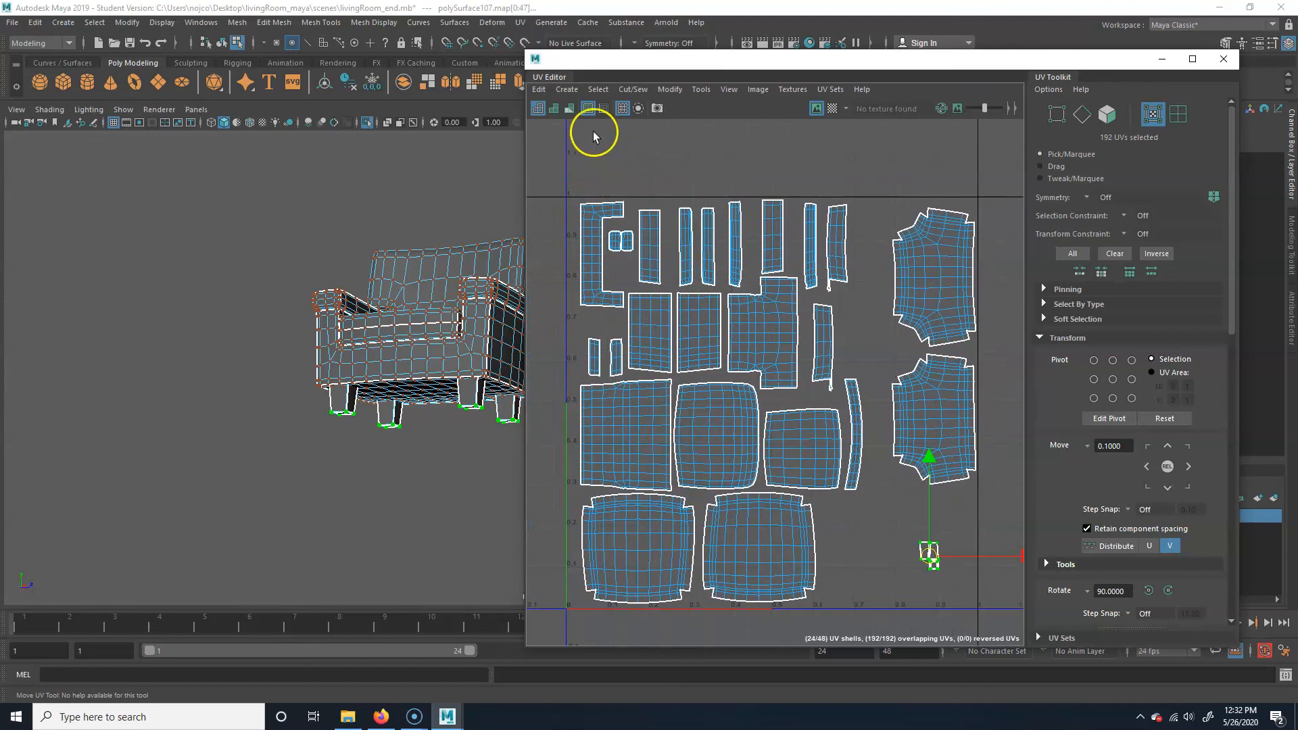
pyautogui.click(832, 108)
pyautogui.keyDown('alt'); pyautogui.moveTo(362, 440); pyautogui.dragTo(439, 461); pyautogui.keyUp('alt')
pyautogui.keyDown('alt'); pyautogui.moveTo(439, 460); pyautogui.dragTo(416, 434, button='middle'); pyautogui.keyUp('alt')
pyautogui.keyDown('alt'); pyautogui.moveTo(819, 517); pyautogui.dragTo(811, 495, button='middle'); pyautogui.keyUp('alt')
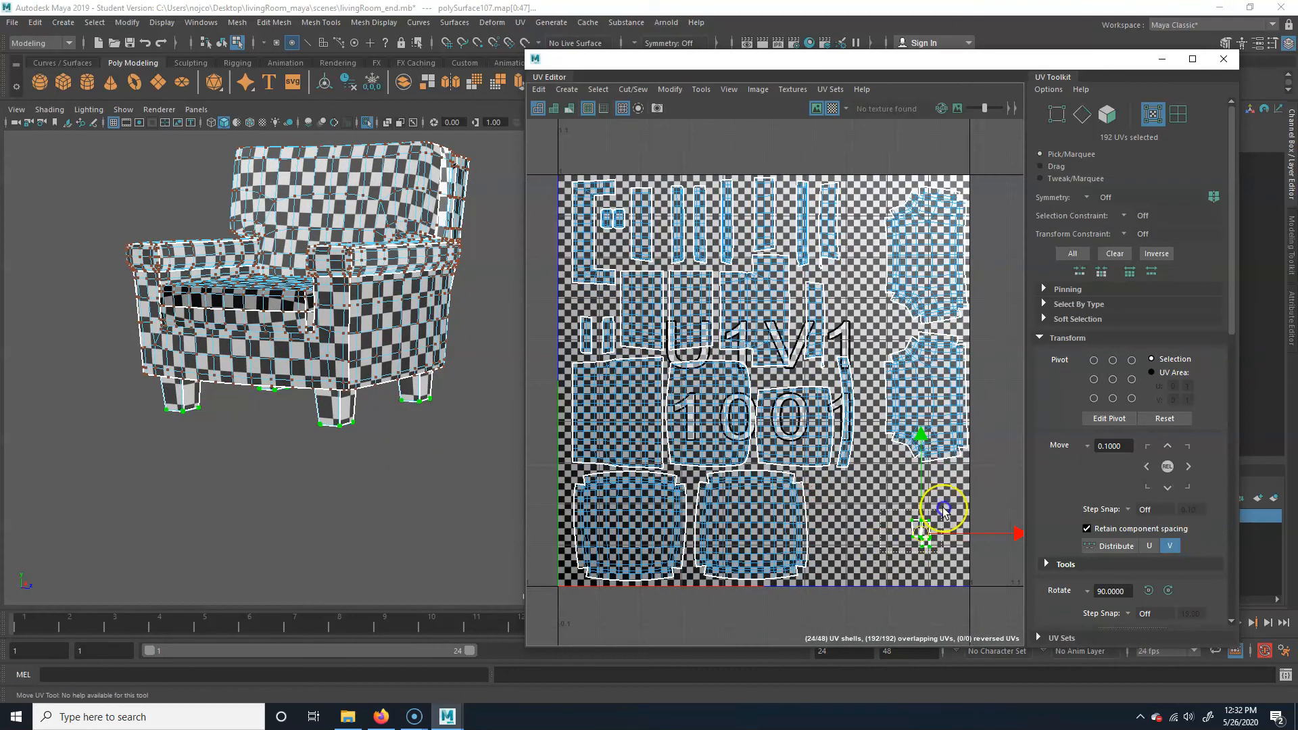
# - Scale up the stacked leg shells slightly to bring their checker density closer to the armchair body, and clear the selection
pyautogui.press('r')
pyautogui.moveTo(941, 532); pyautogui.dragTo(984, 508)
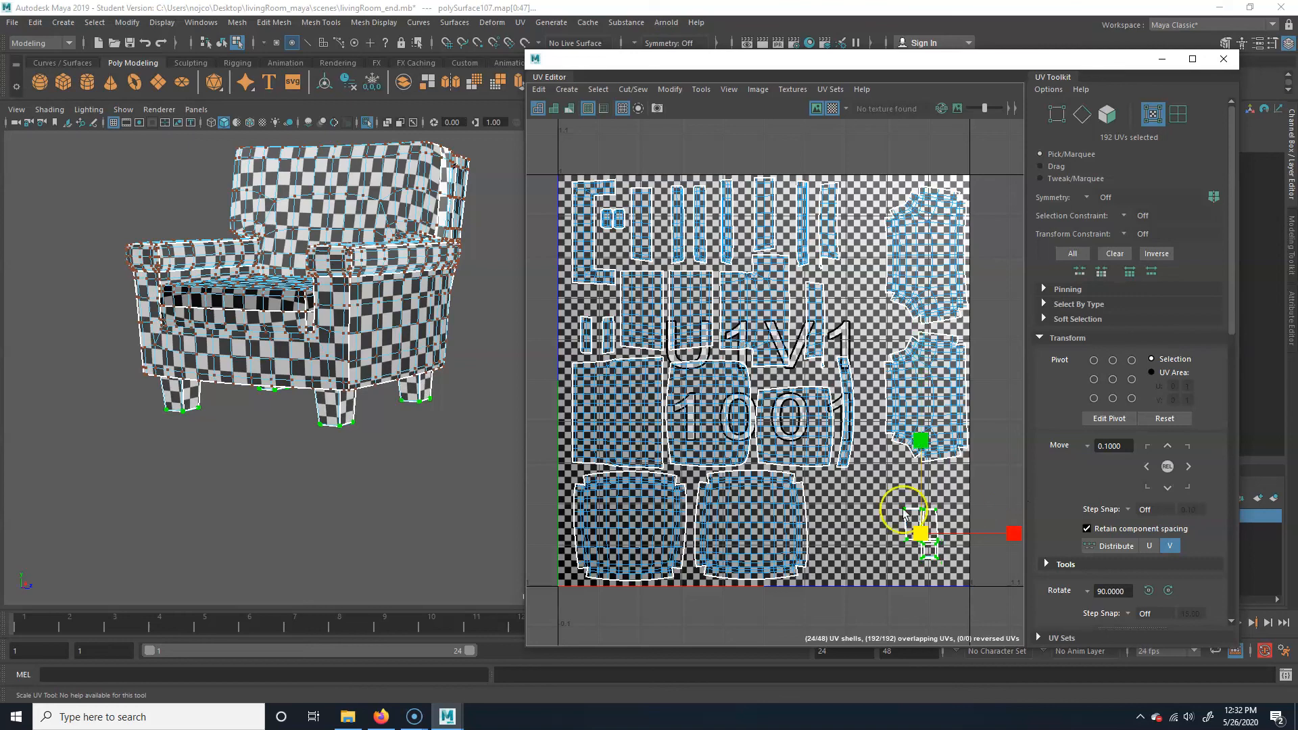
pyautogui.moveTo(321, 428)
pyautogui.keyDown('alt'); pyautogui.mouseDown()
pyautogui.moveTo(266, 429)
pyautogui.moveTo(368, 425)
pyautogui.moveTo(299, 432)
pyautogui.mouseUp(); pyautogui.keyUp('alt')
pyautogui.keyDown('alt'); pyautogui.moveTo(300, 432); pyautogui.dragTo(432, 431, button='middle'); pyautogui.keyUp('alt')
pyautogui.keyDown('alt'); pyautogui.moveTo(433, 431); pyautogui.dragTo(399, 423); pyautogui.keyUp('alt')
pyautogui.click(695, 525)
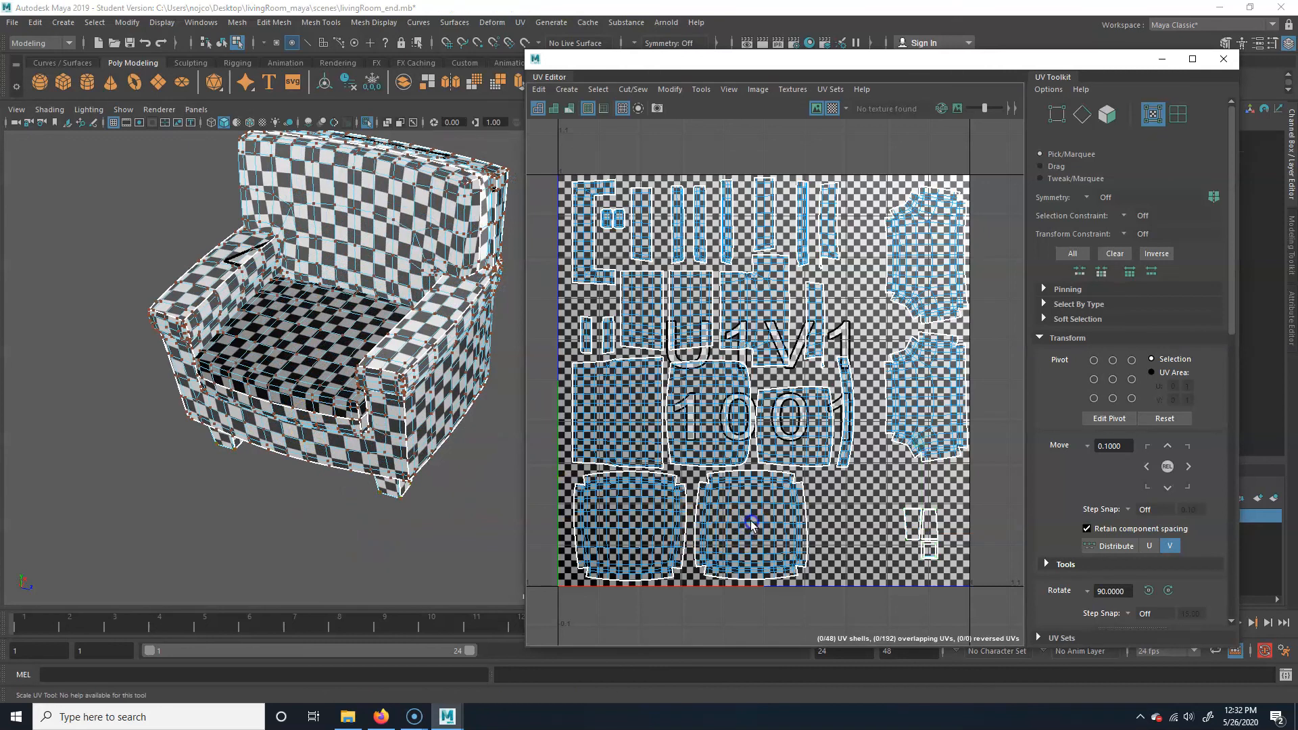
# - Scale the two seat cushion shells down slightly and shift them a little lower in the tile
pyautogui.click(750, 521)
pyautogui.keyDown('shift'); pyautogui.click(626, 510); pyautogui.keyUp('shift')
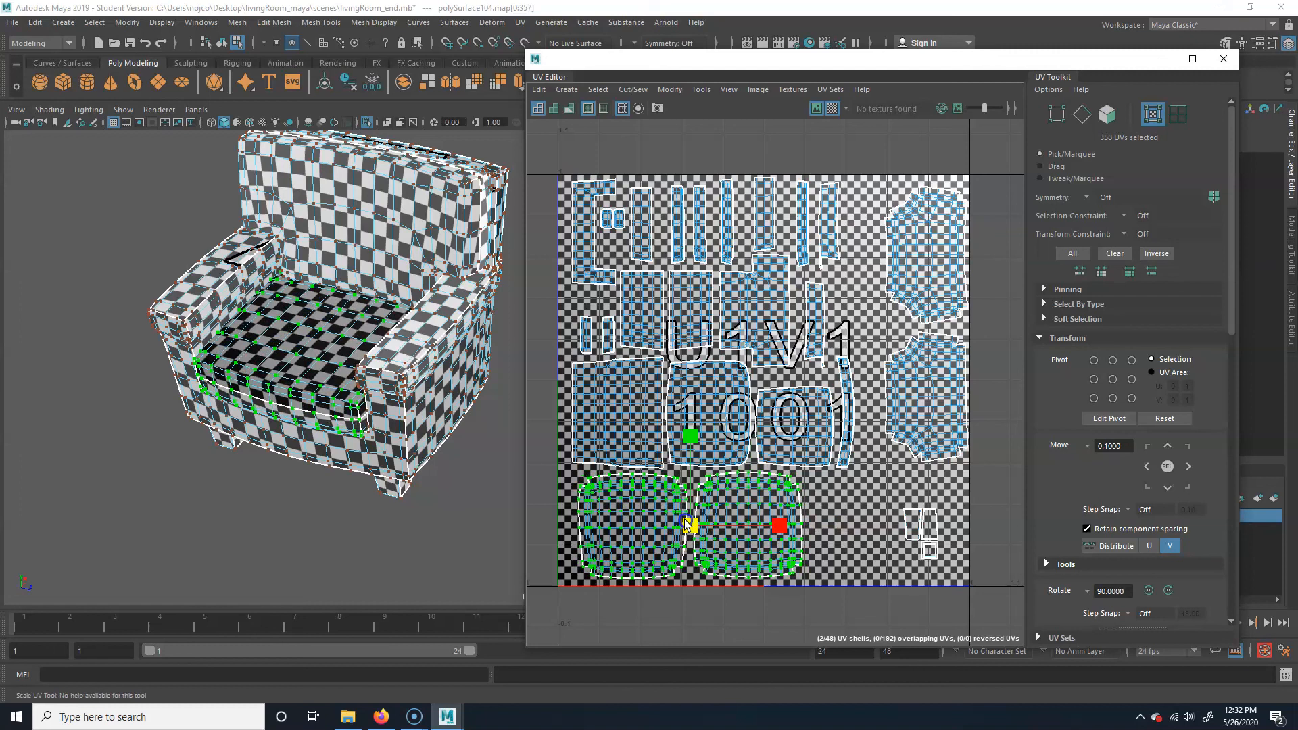
pyautogui.moveTo(689, 525); pyautogui.dragTo(672, 519)
pyautogui.moveTo(696, 419); pyautogui.dragTo(696, 432)
pyautogui.keyDown('alt'); pyautogui.moveTo(406, 410); pyautogui.dragTo(415, 446, button='middle'); pyautogui.keyUp('alt')
pyautogui.keyDown('alt'); pyautogui.moveTo(600, 423); pyautogui.dragTo(496, 455, button='middle'); pyautogui.keyUp('alt')
pyautogui.keyDown('alt'); pyautogui.moveTo(436, 362); pyautogui.dragTo(419, 451); pyautogui.keyUp('alt')
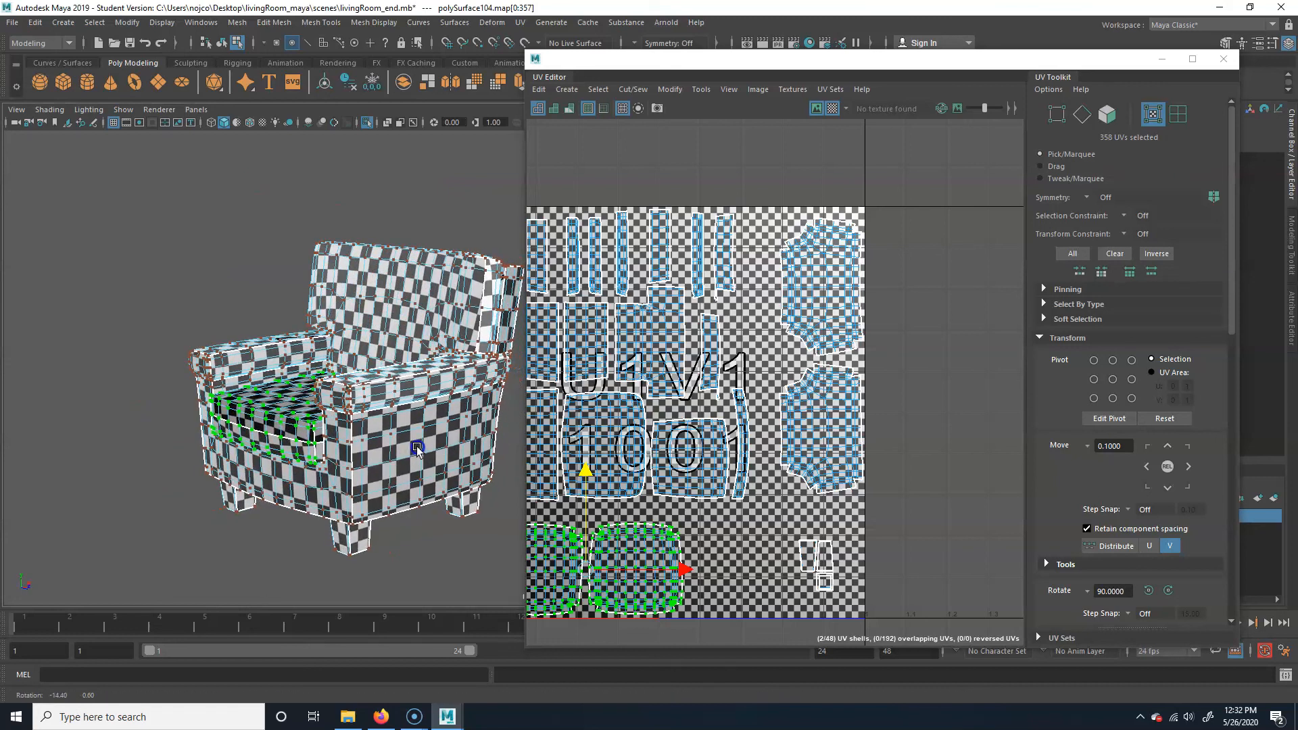
# - Select all of the chair frame's shells, leaving out the cushions and legs, and scale them down very slightly
pyautogui.keyDown('alt'); pyautogui.moveTo(657, 460); pyautogui.dragTo(748, 506, button='middle'); pyautogui.keyUp('alt')
pyautogui.keyDown('alt'); pyautogui.moveTo(808, 469); pyautogui.dragTo(710, 450, button='right'); pyautogui.keyUp('alt')
pyautogui.moveTo(585, 271); pyautogui.dragTo(832, 519)
pyautogui.press('r')
pyautogui.moveTo(744, 432); pyautogui.dragTo(742, 436)
pyautogui.press('w')
pyautogui.press('r')
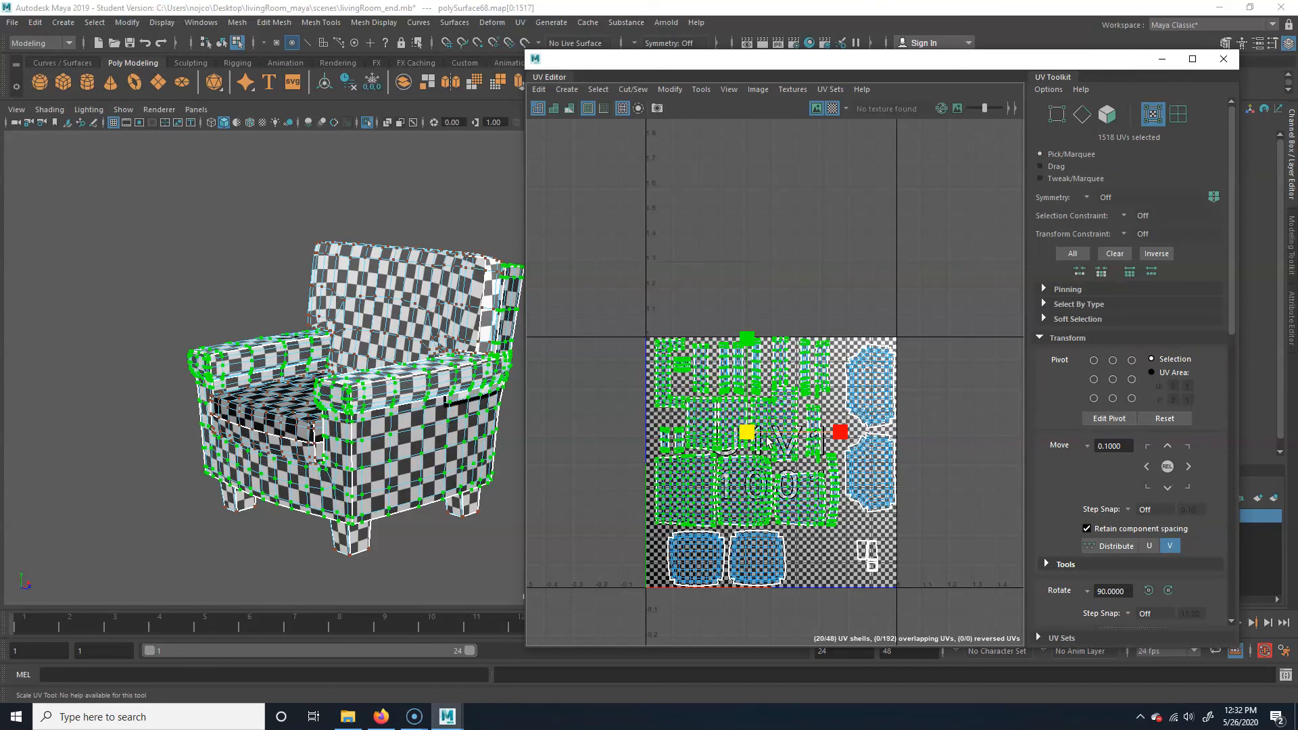
# - Return to object selection with the chair frame selected and turn off the checker map display
pyautogui.keyDown('alt'); pyautogui.moveTo(352, 427); pyautogui.dragTo(298, 411); pyautogui.keyUp('alt')
pyautogui.click(483, 505)
pyautogui.keyDown('alt'); pyautogui.moveTo(236, 490); pyautogui.dragTo(352, 449); pyautogui.keyUp('alt')
pyautogui.click(310, 397)
pyautogui.keyDown('alt'); pyautogui.moveTo(223, 466); pyautogui.dragTo(381, 446); pyautogui.keyUp('alt')
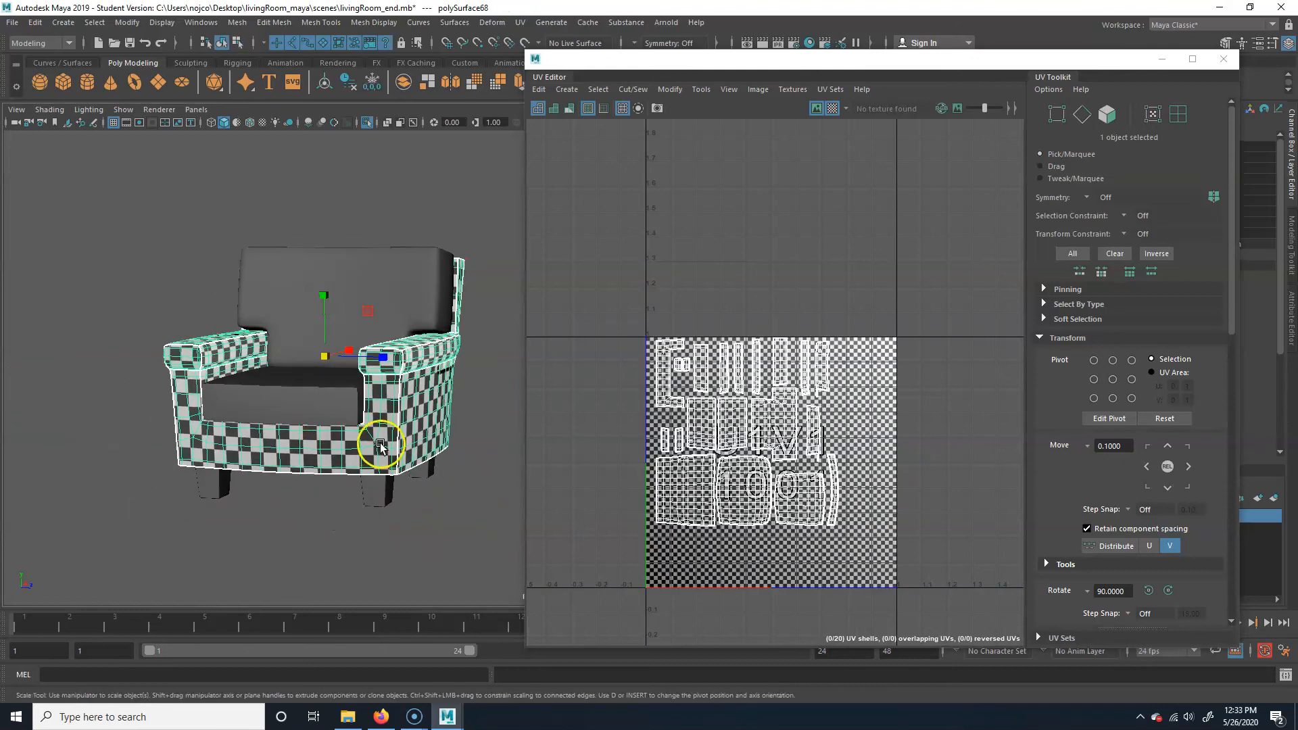
pyautogui.click(833, 108)
pyautogui.keyDown('alt'); pyautogui.moveTo(135, 440); pyautogui.dragTo(252, 432); pyautogui.keyUp('alt')
pyautogui.scroll(4, 365, 490)
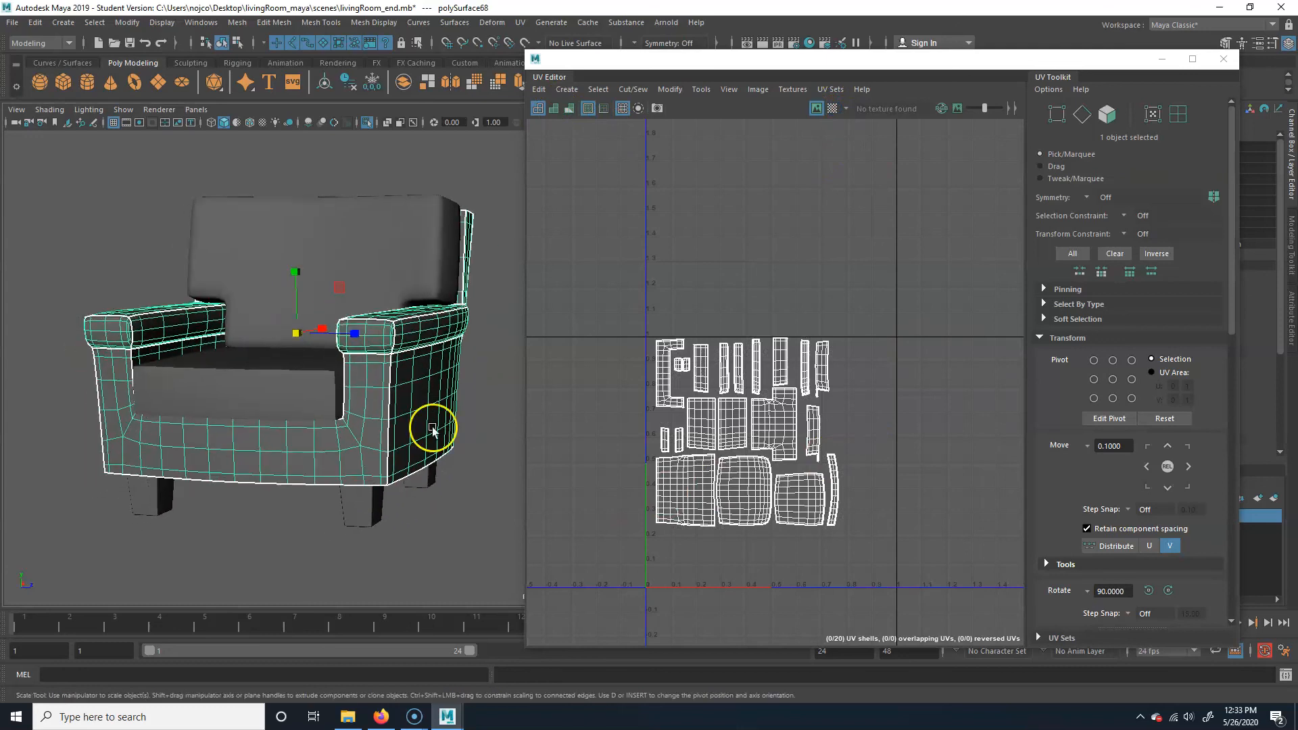
# - Select the back cushion, seat cushion, frame and legs one after another to review each part's UV layout
pyautogui.click(406, 239)
pyautogui.click(232, 399)
pyautogui.click(382, 394)
pyautogui.click(365, 499)
pyautogui.click(425, 473)
pyautogui.click(166, 497)
pyautogui.click(224, 414)
pyautogui.click(362, 284)
pyautogui.click(410, 422)
pyautogui.click(237, 389)
pyautogui.click(229, 488)
pyautogui.keyDown('alt'); pyautogui.moveTo(411, 436); pyautogui.dragTo(346, 428, button='right'); pyautogui.keyUp('alt')
pyautogui.keyDown('alt'); pyautogui.moveTo(346, 428); pyautogui.dragTo(295, 422, button='middle'); pyautogui.keyUp('alt')
pyautogui.click(399, 380)
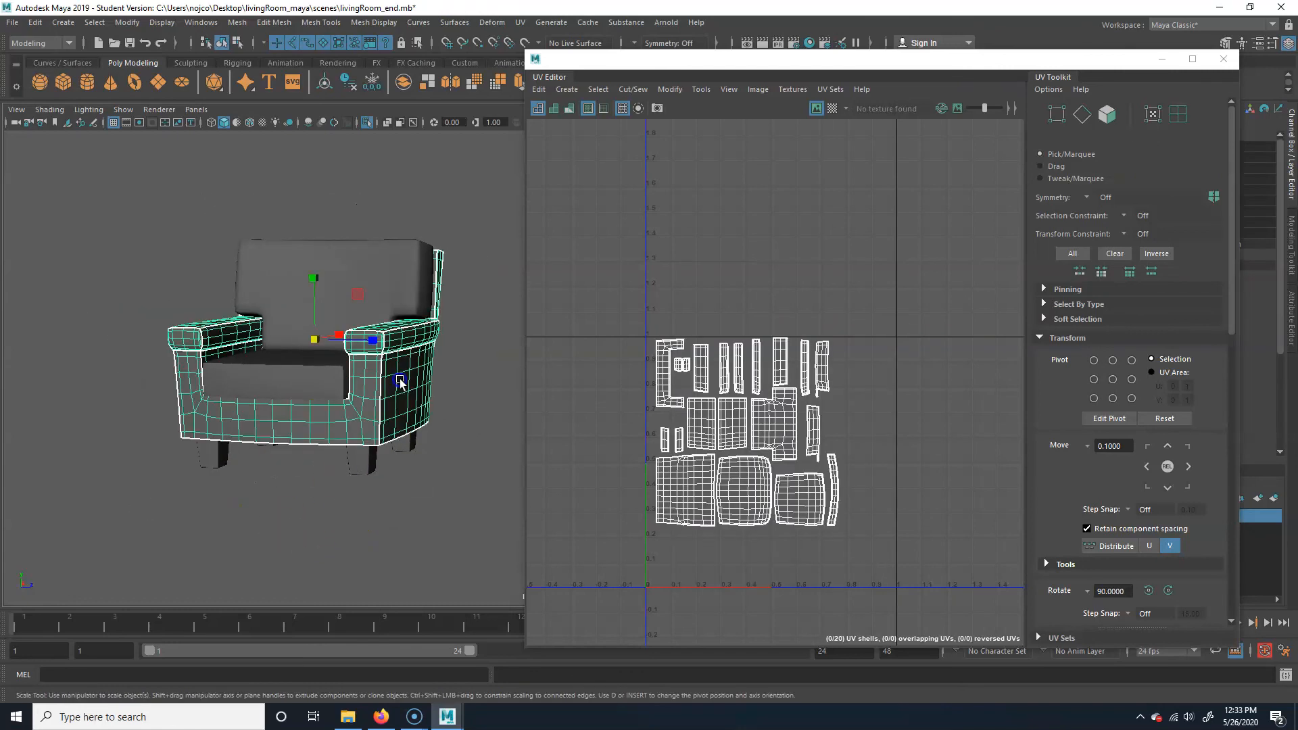
pyautogui.click(370, 271)
# - Select all seven armchair parts to show their combined UV layout and save the scene
pyautogui.moveTo(166, 463); pyautogui.dragTo(504, 159)
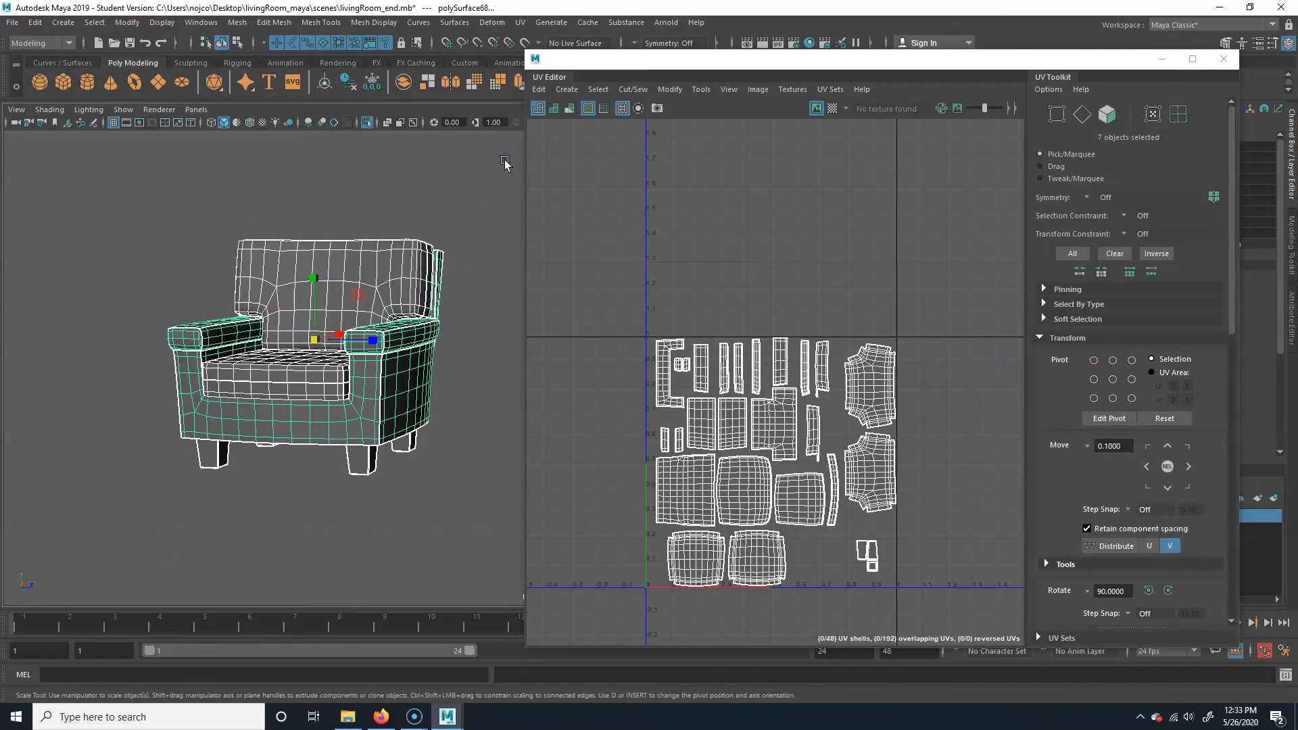
pyautogui.click(853, 541)
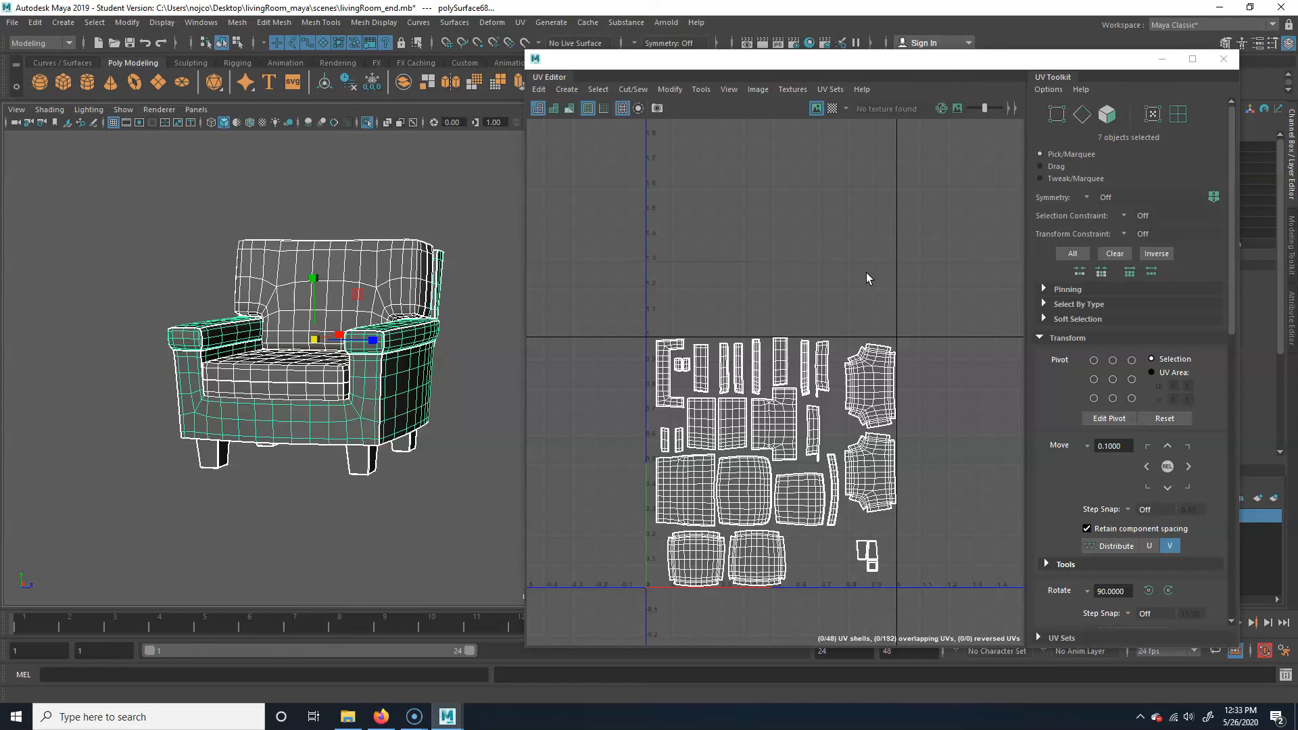
pyautogui.hotkey('ctrl', 's')
pyautogui.click(617, 371)
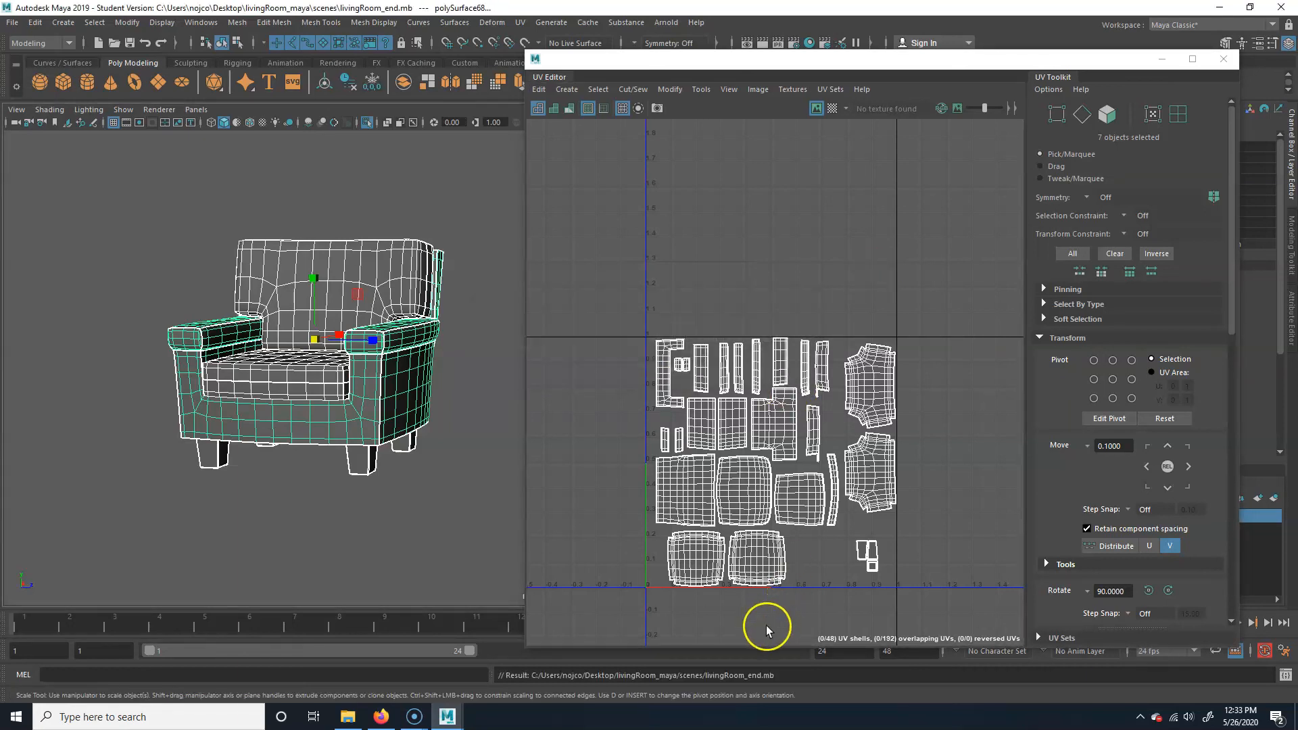